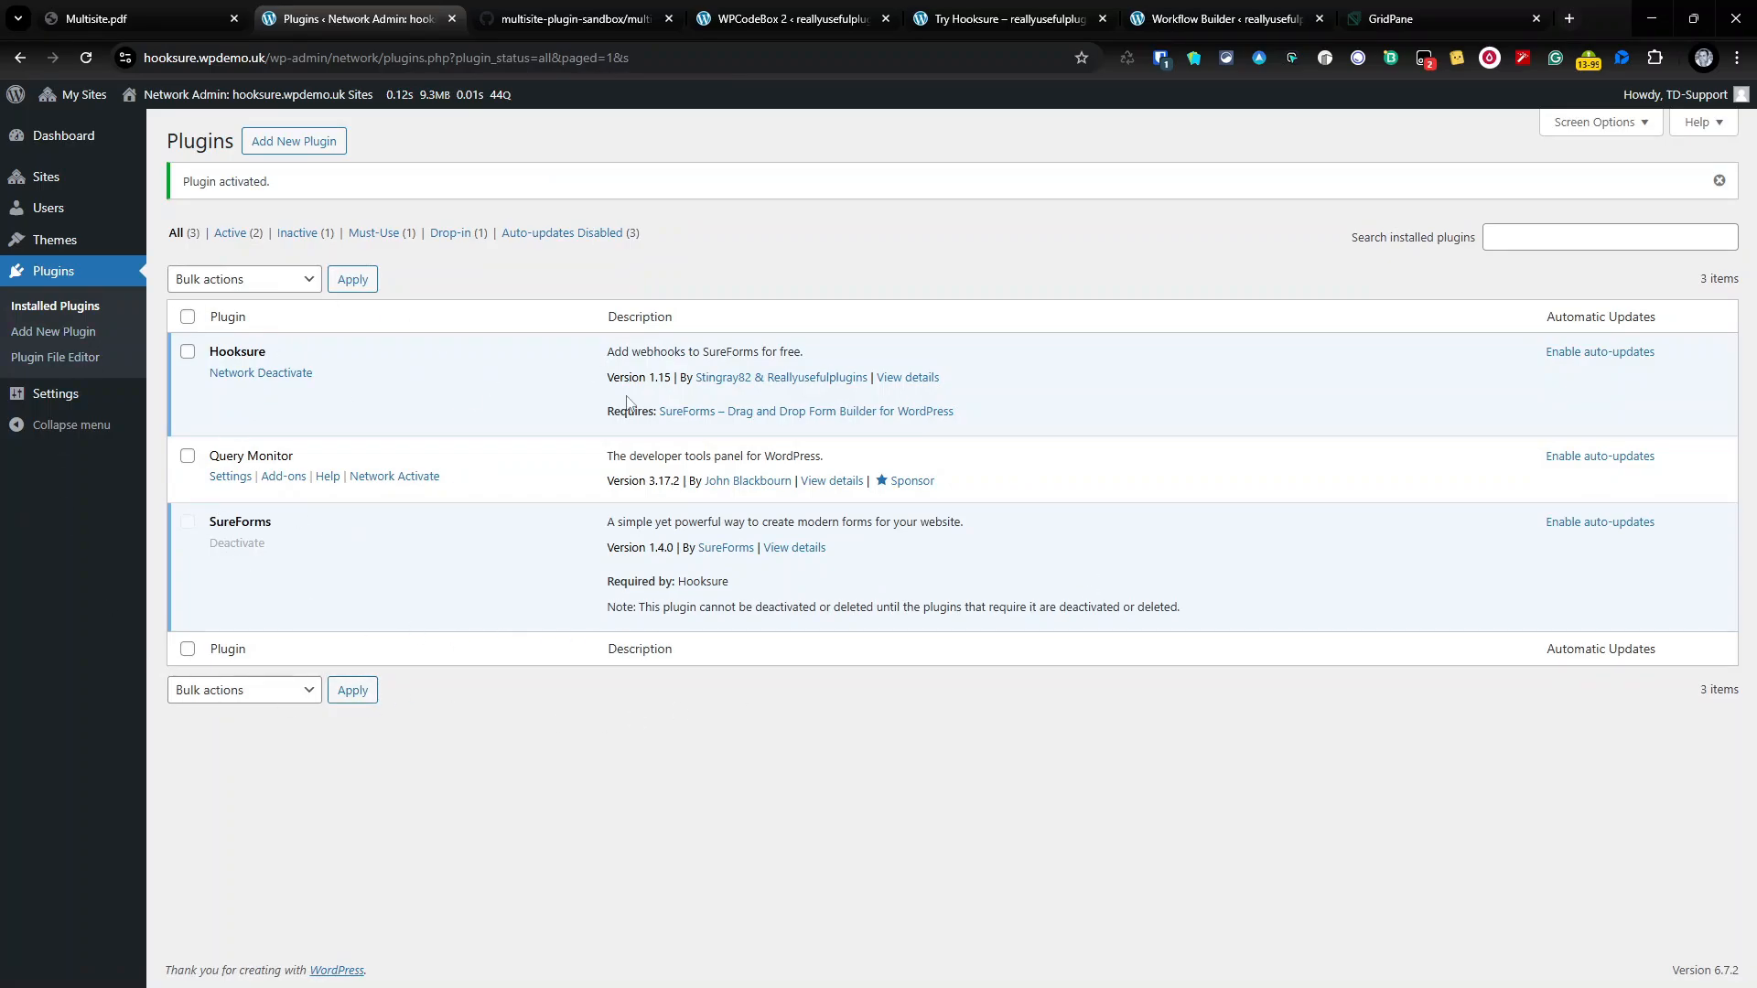
Step: Upload emailit-deploy.zip as a new plugin, install it, and network-activate it
click(320, 145)
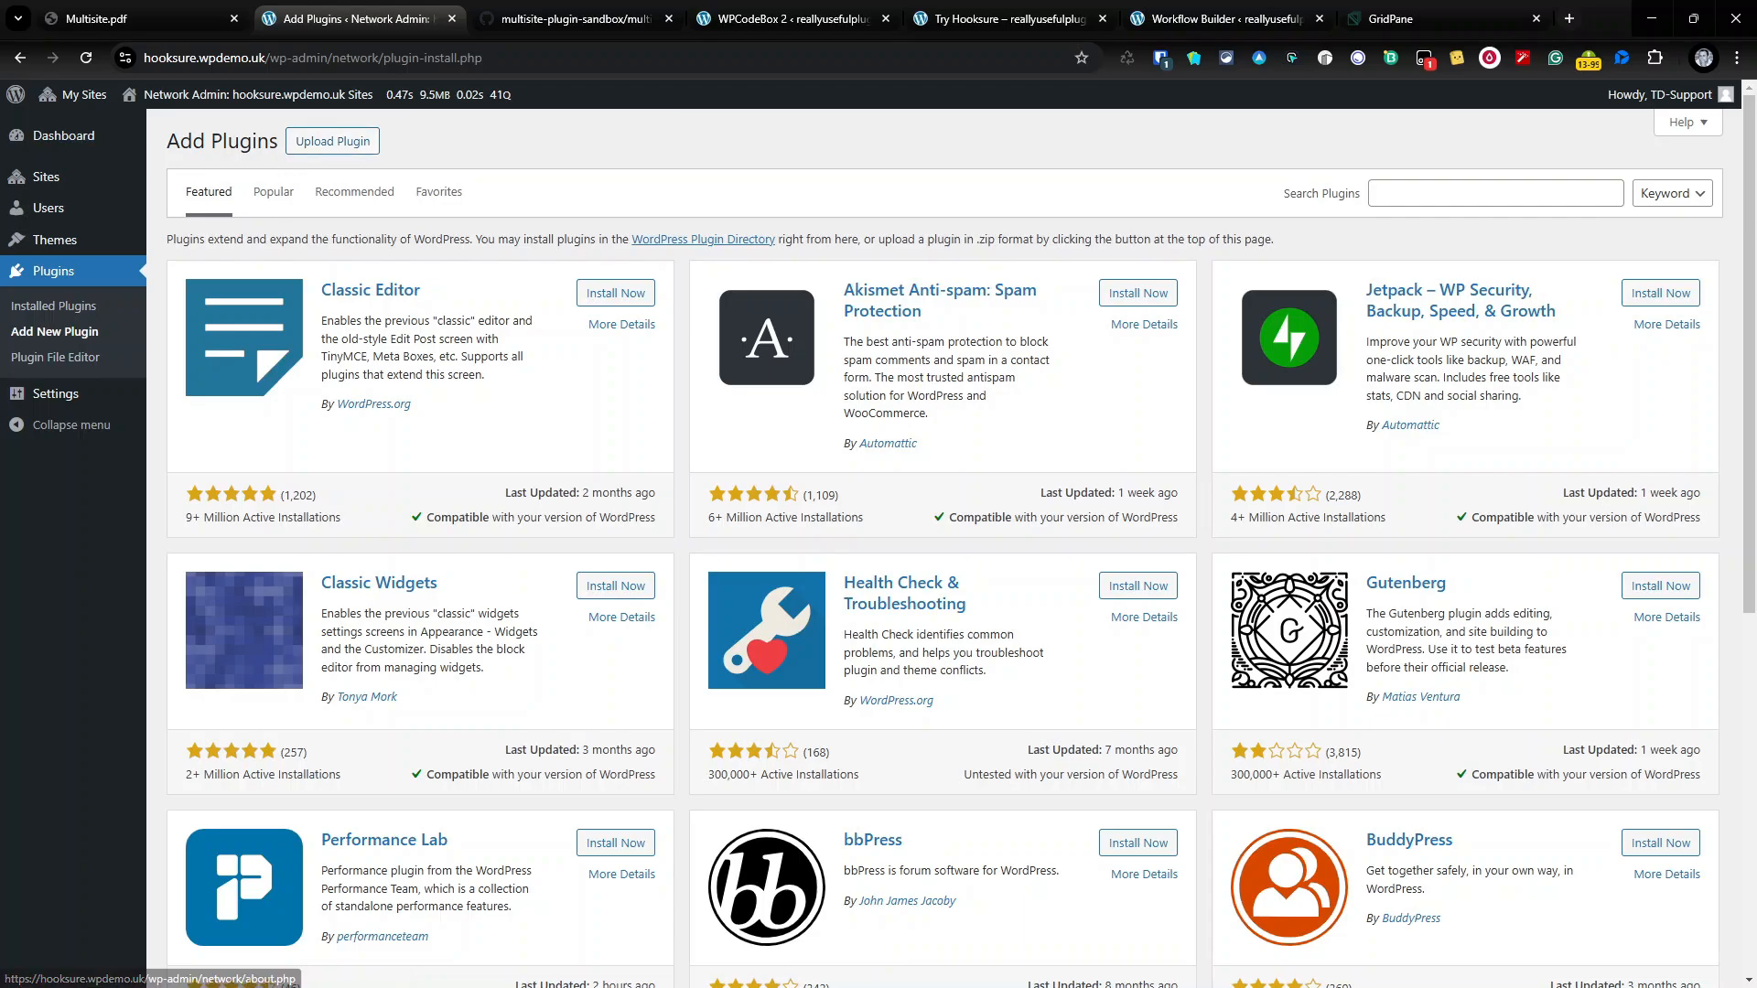
click(324, 144)
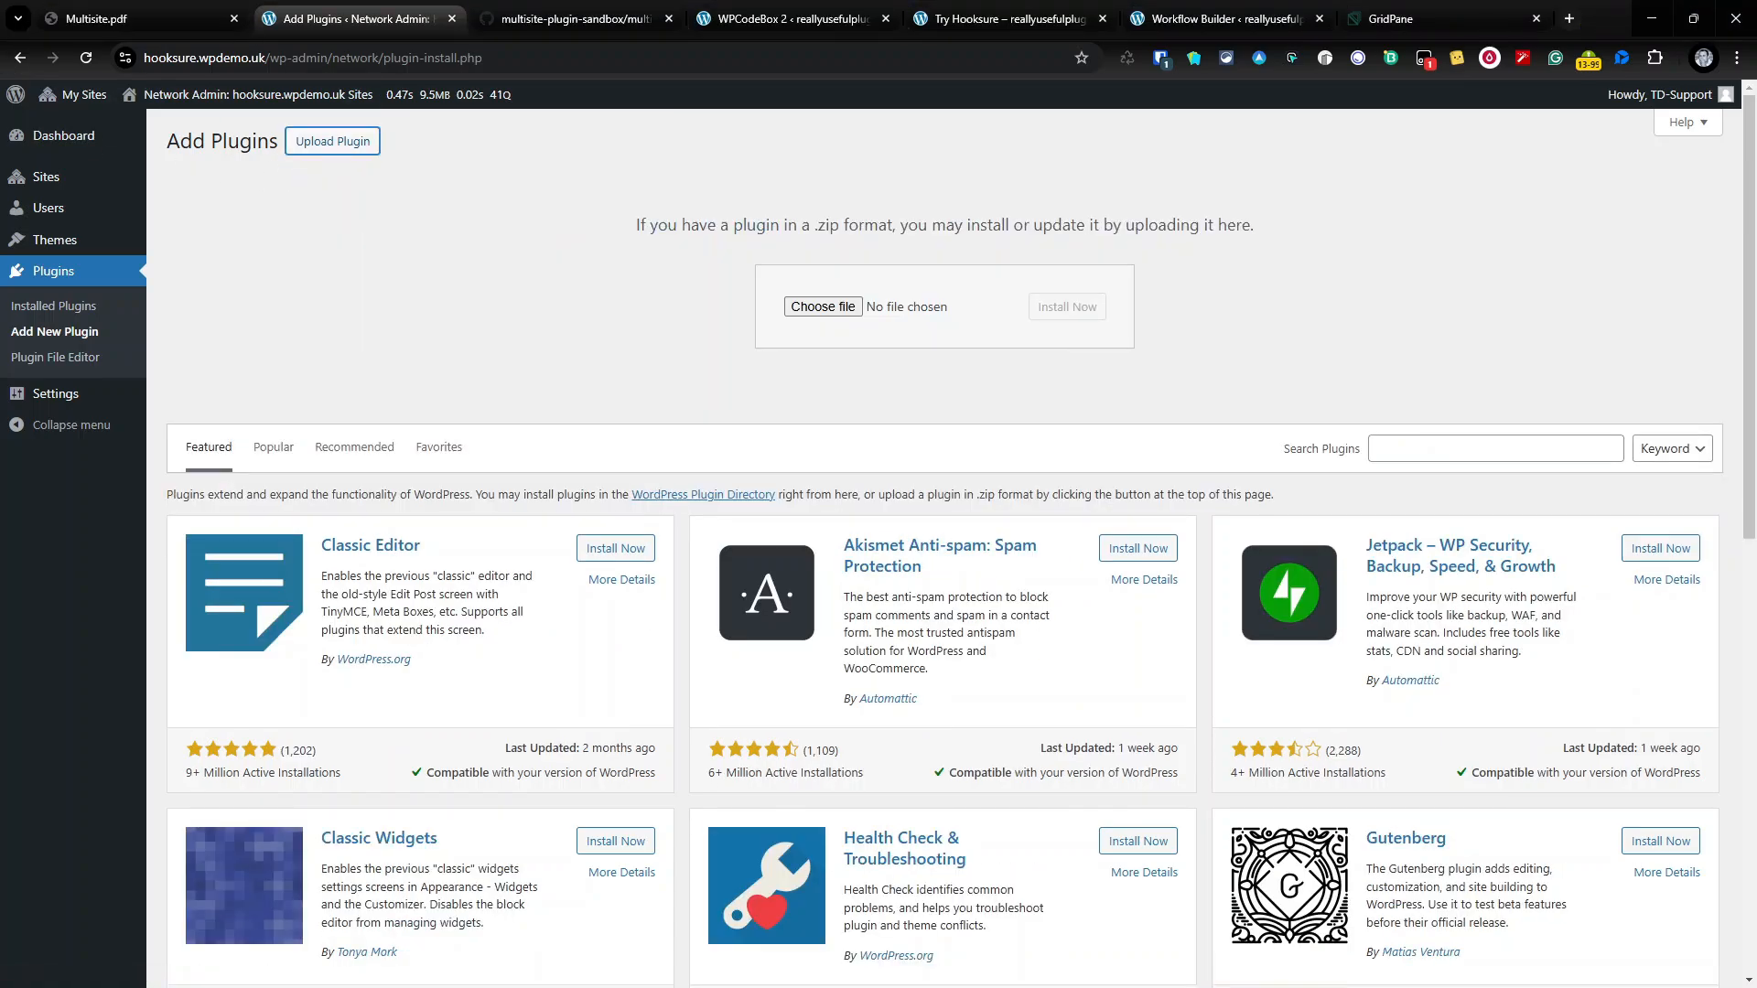
drag(637, 387, 835, 311)
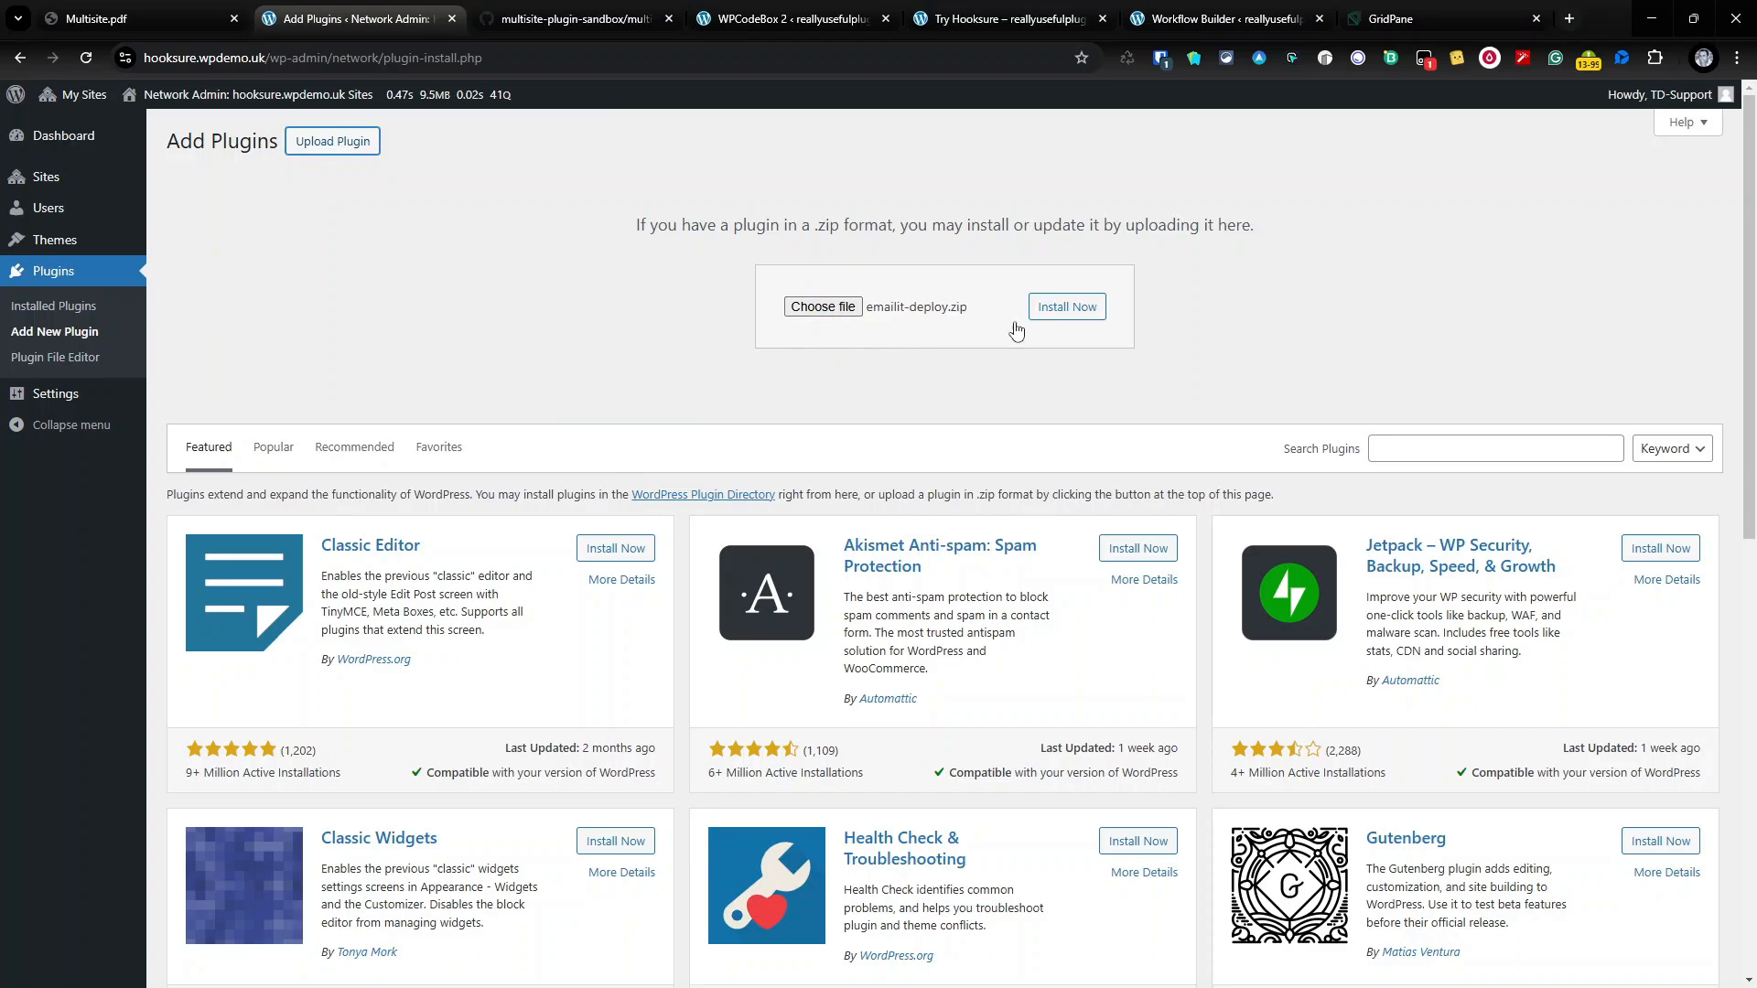
click(1067, 313)
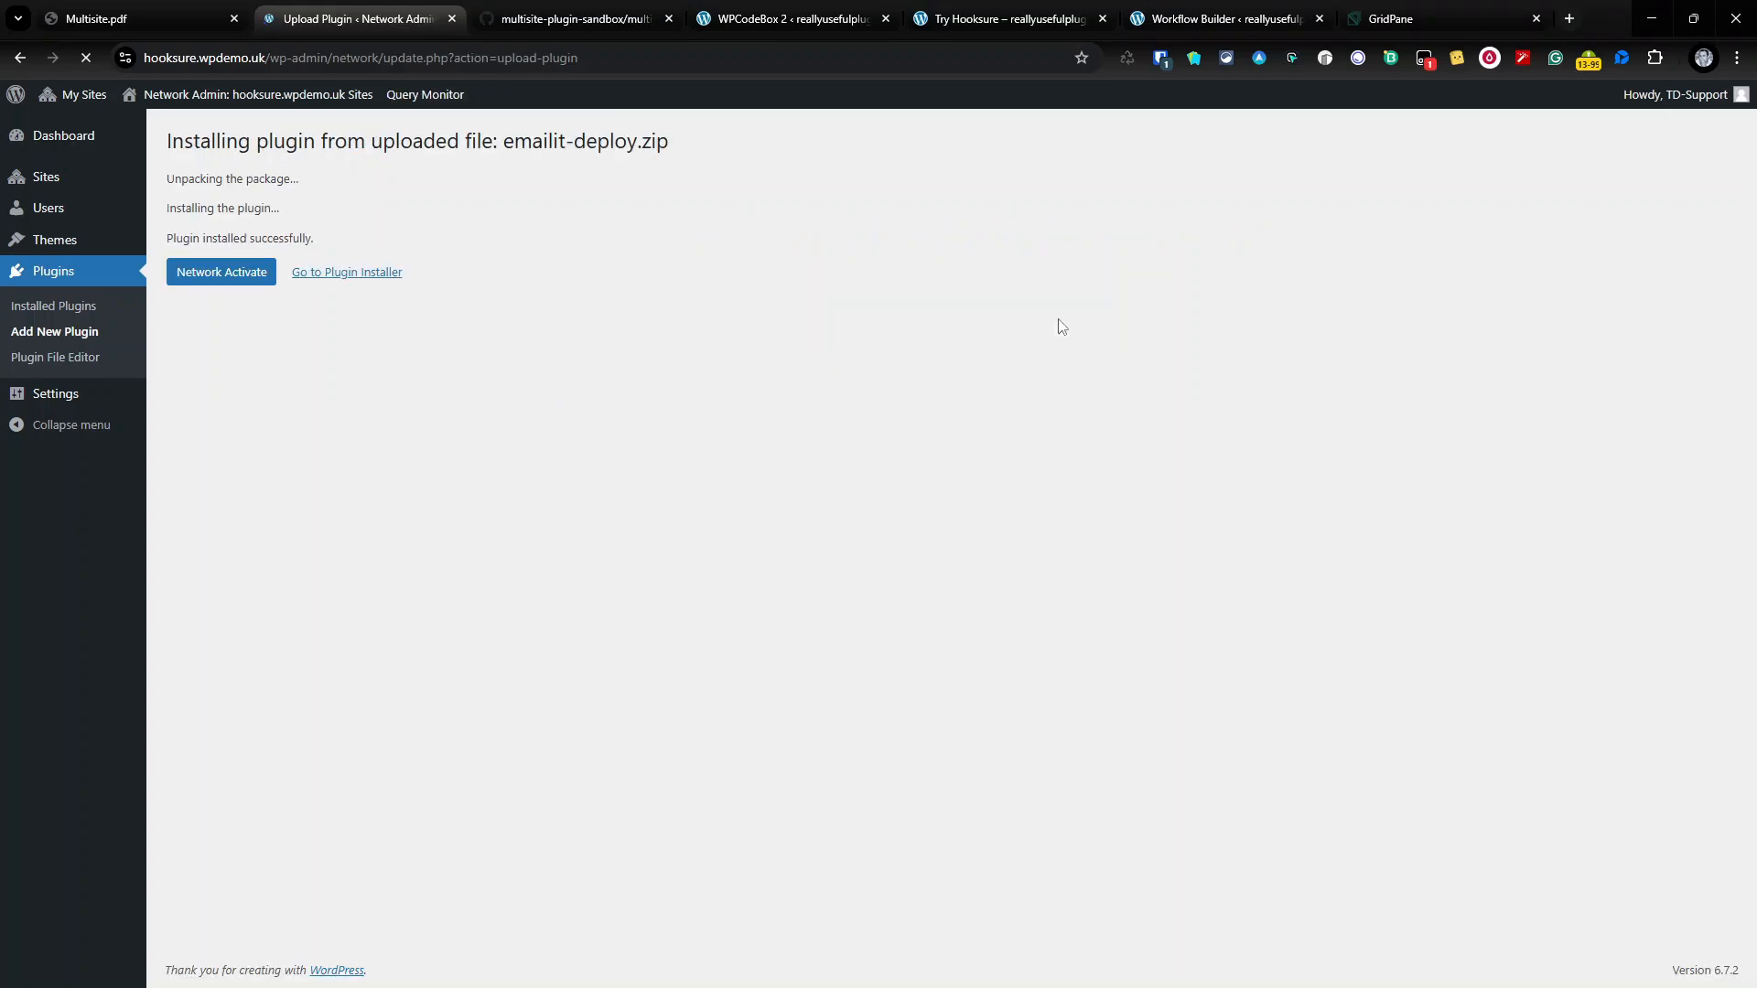
click(229, 287)
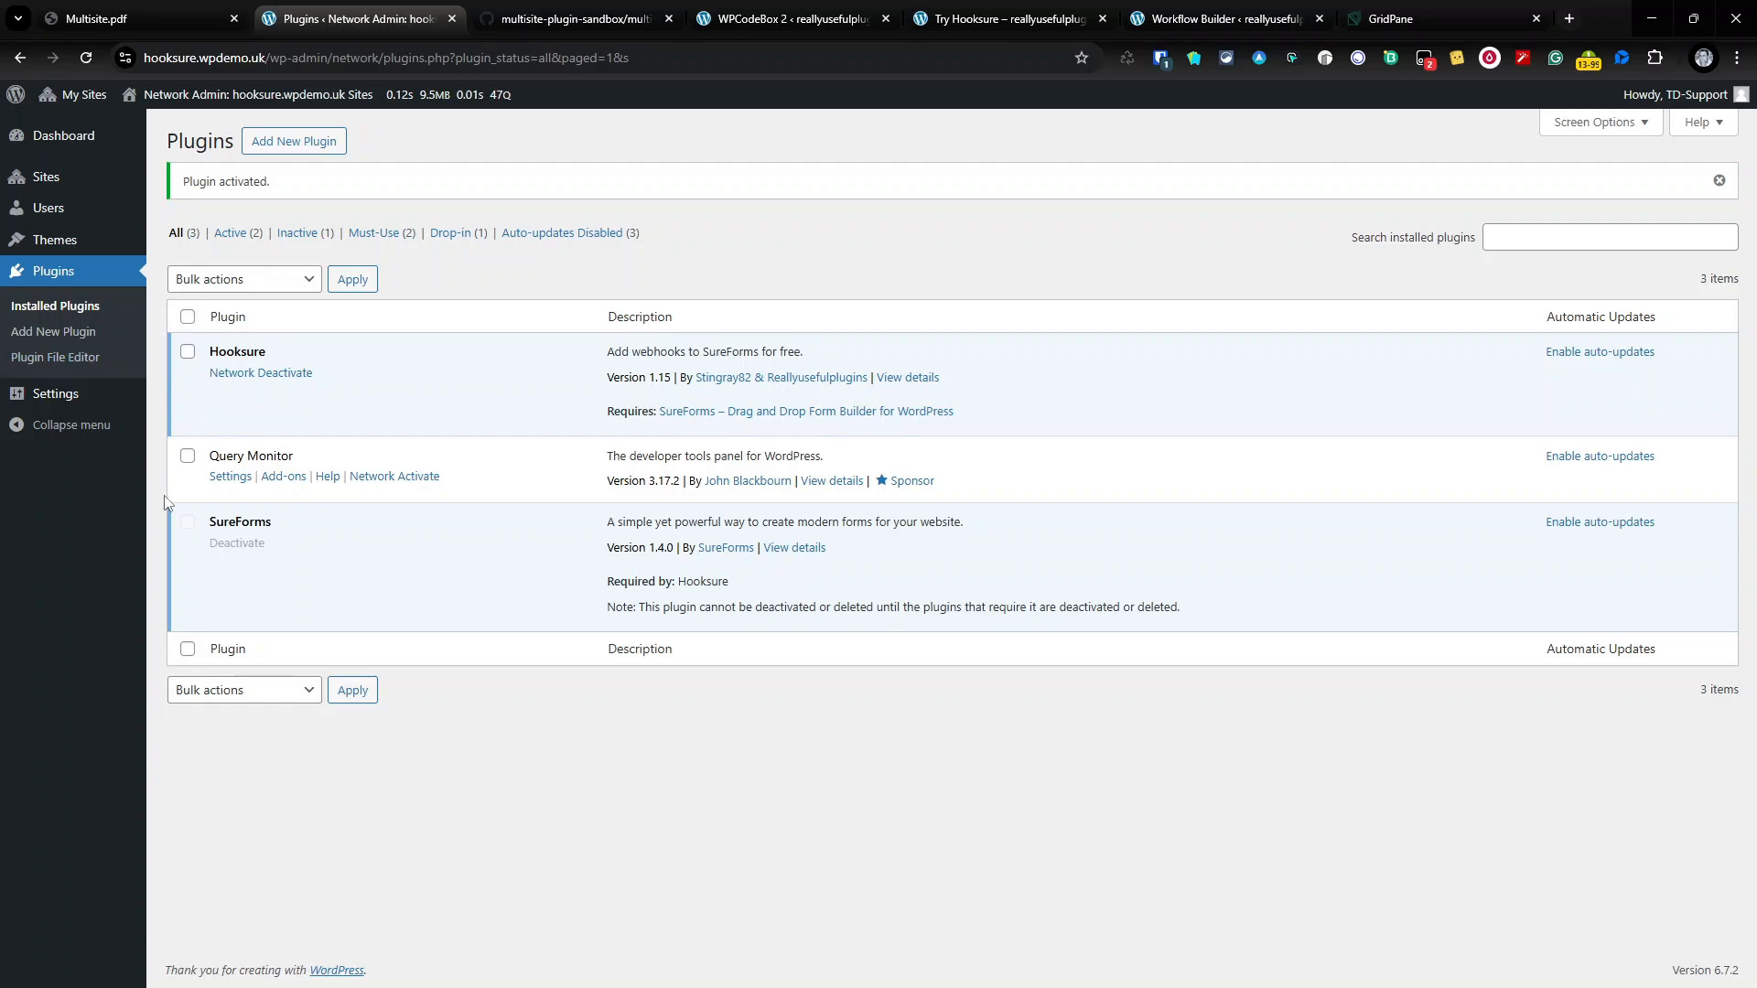
Step: Enable auto-updates for SureForms and Hooksure in the full plugins list
click(377, 233)
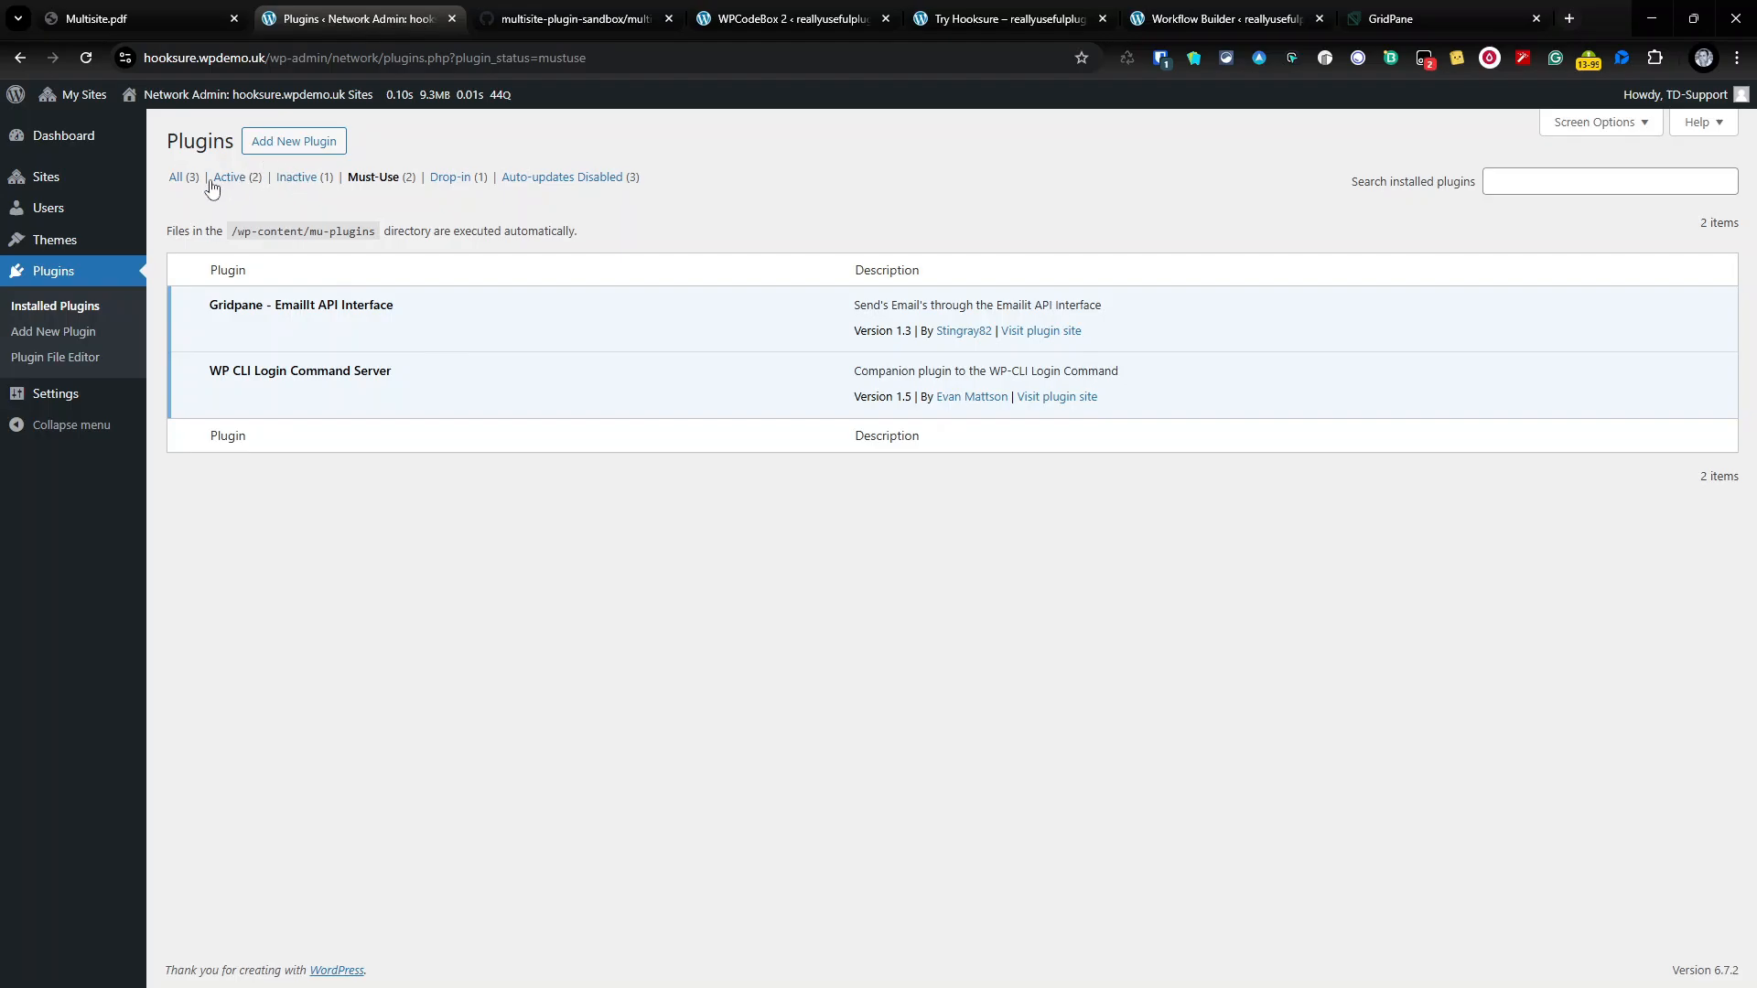
click(176, 177)
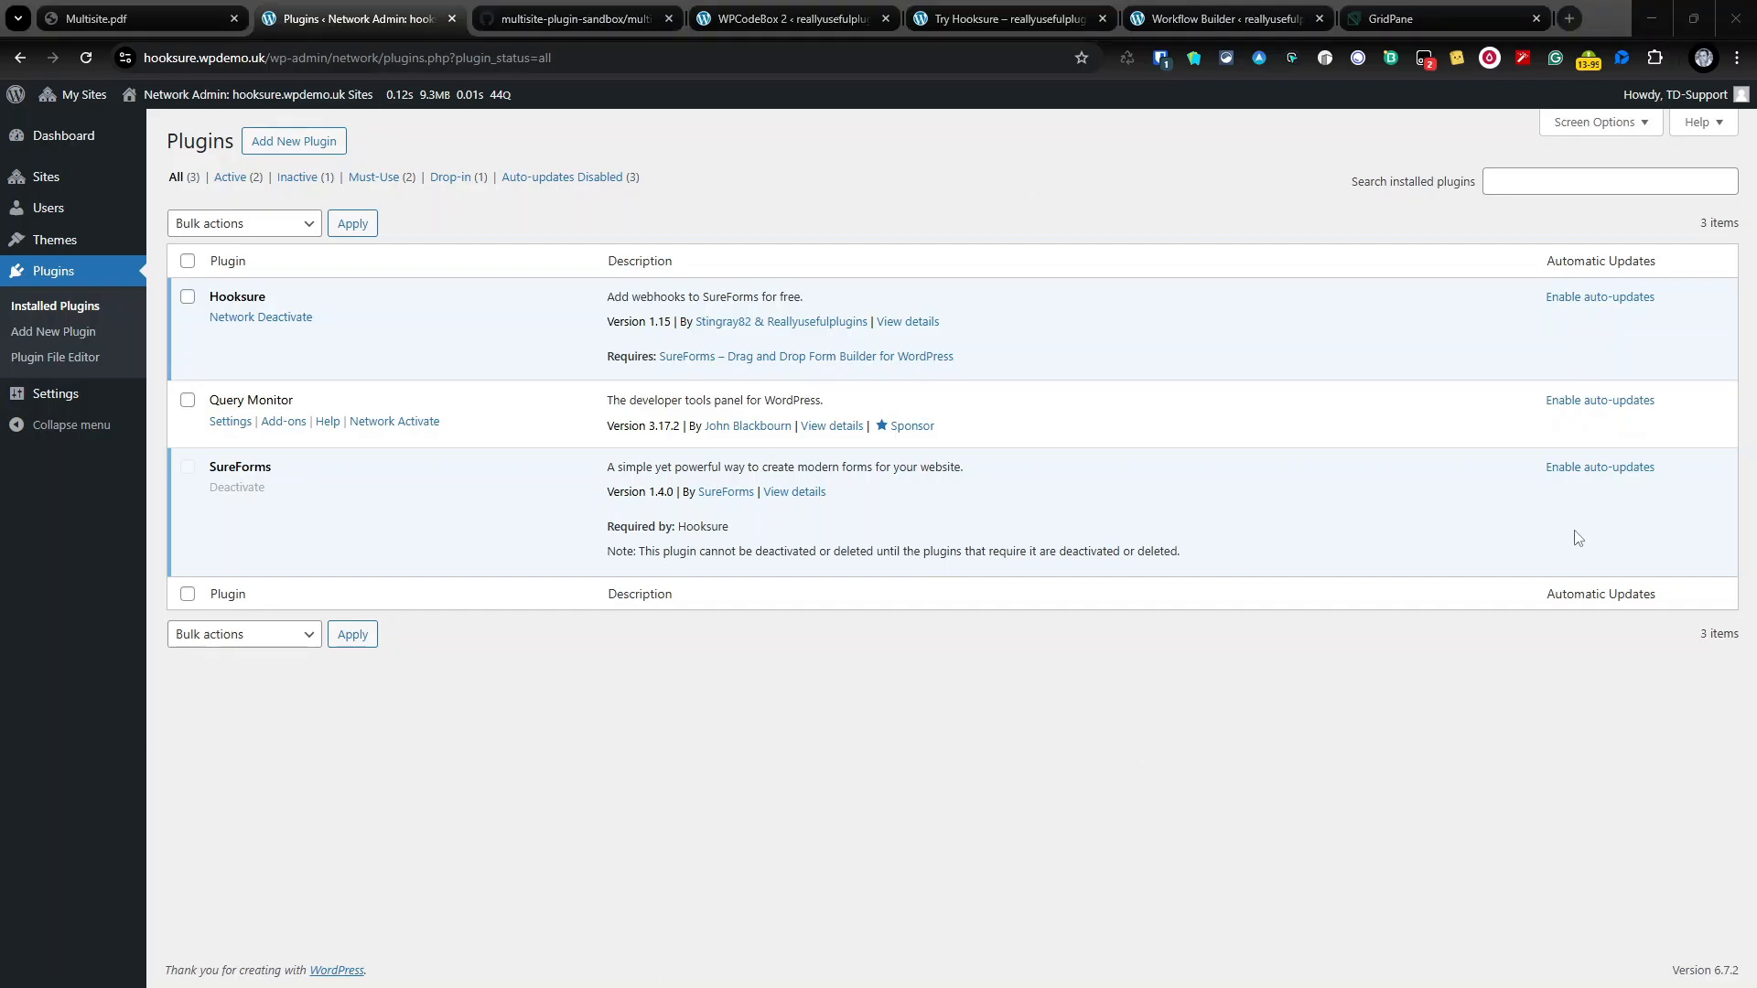
click(1599, 468)
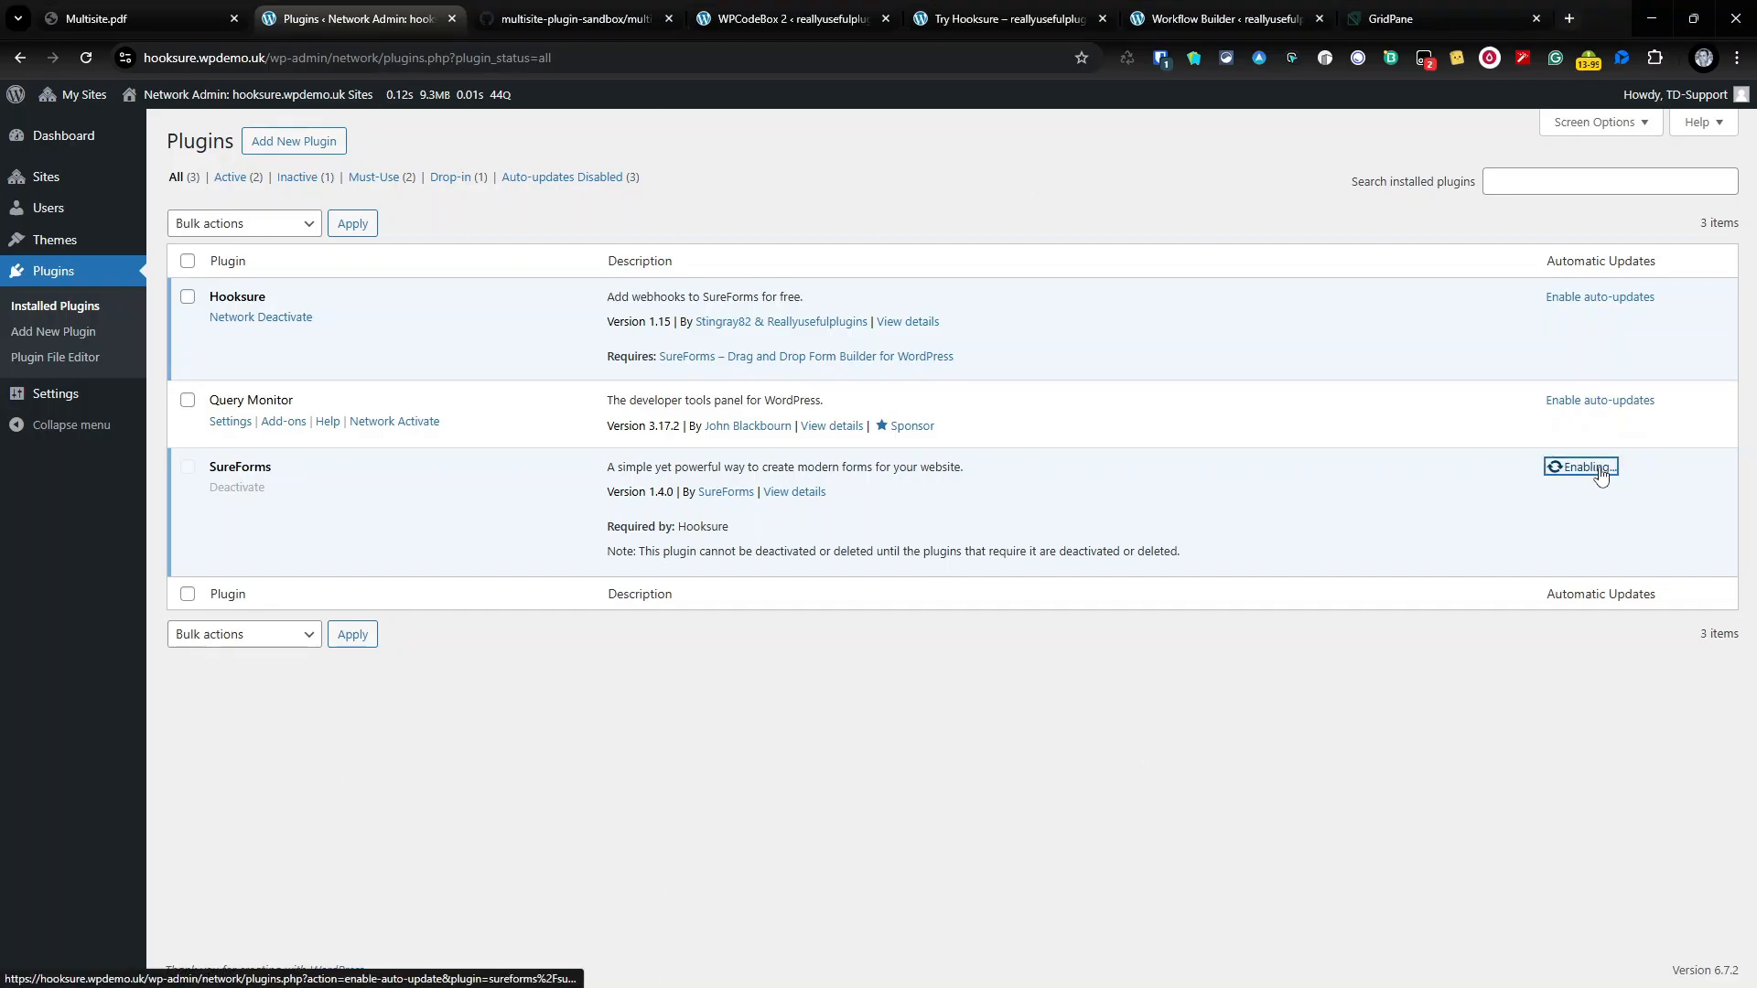
click(1600, 297)
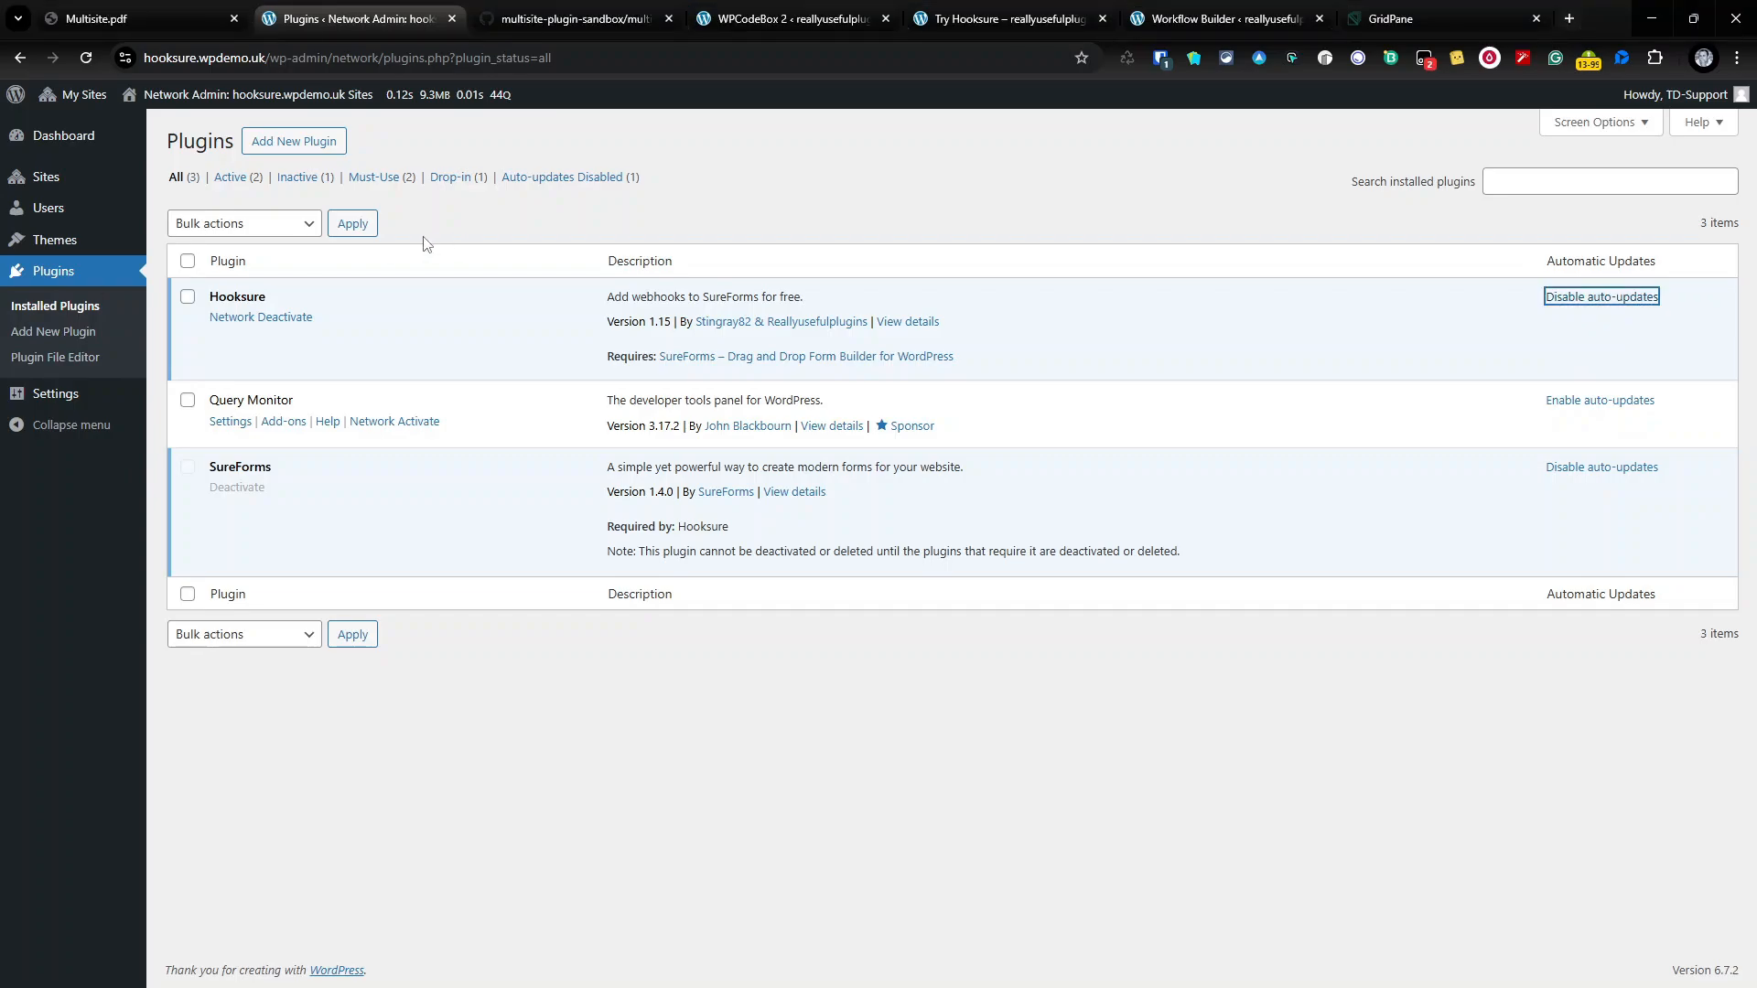
click(325, 150)
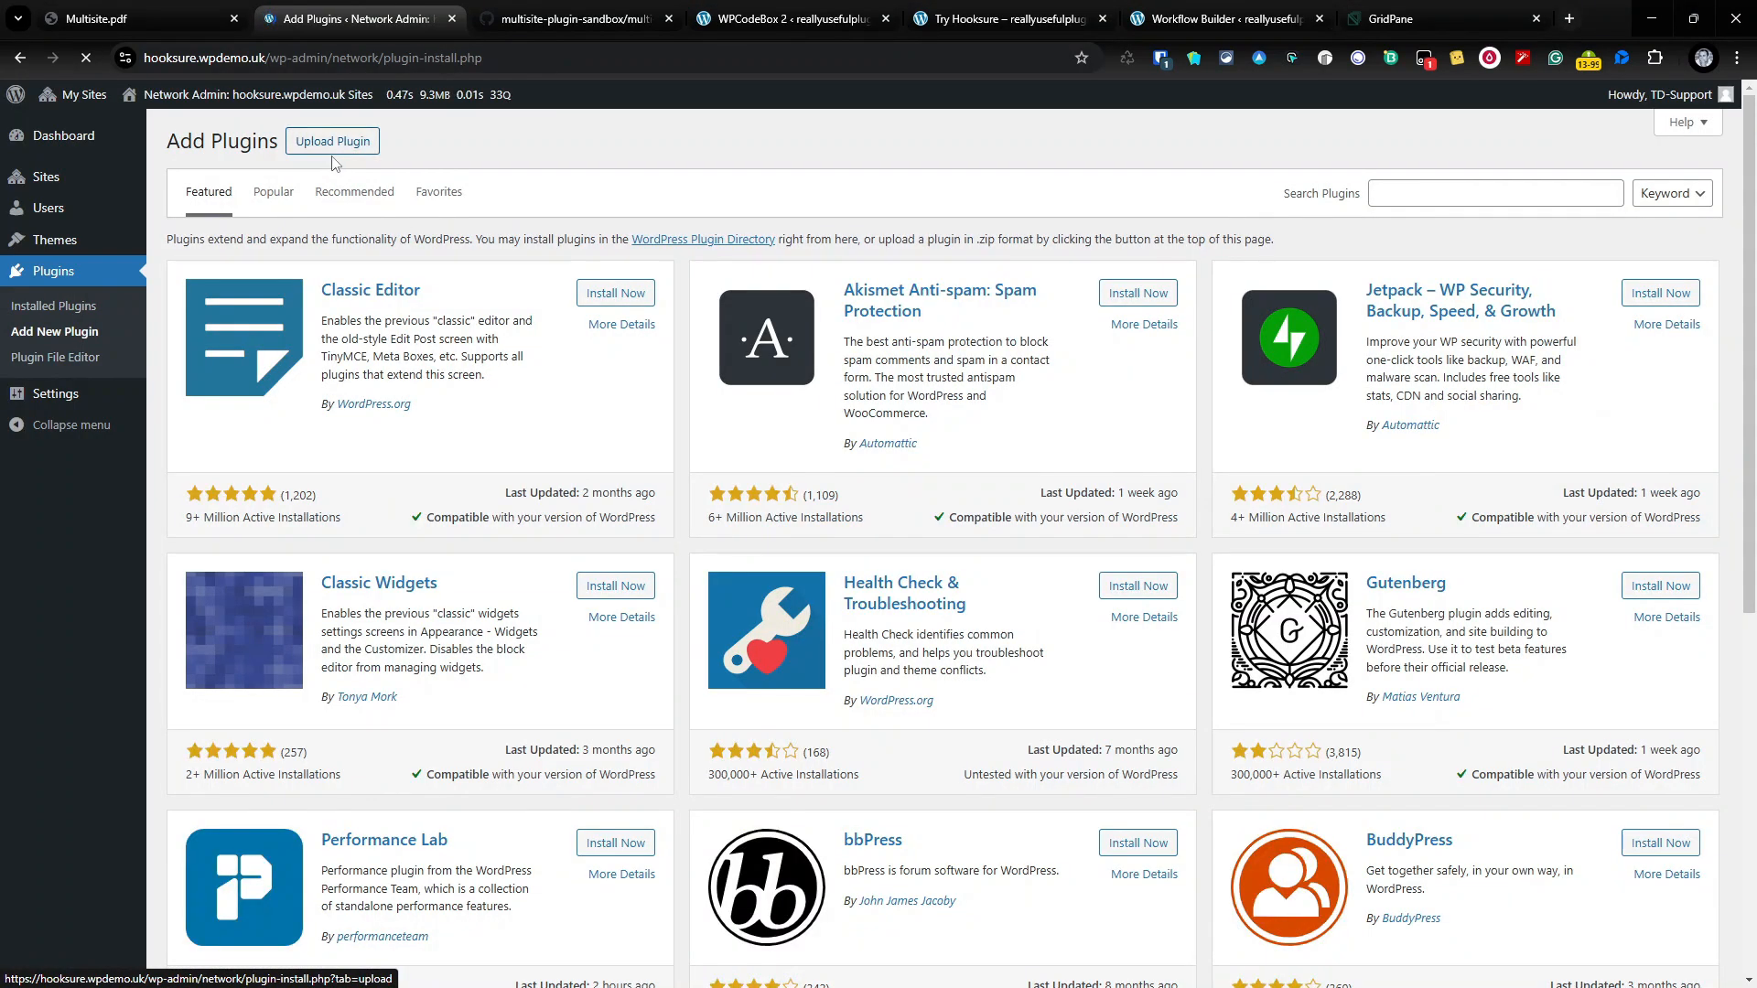
Step: Upload multi-plugin-sandbox.zip, install it, and network-activate it
click(335, 147)
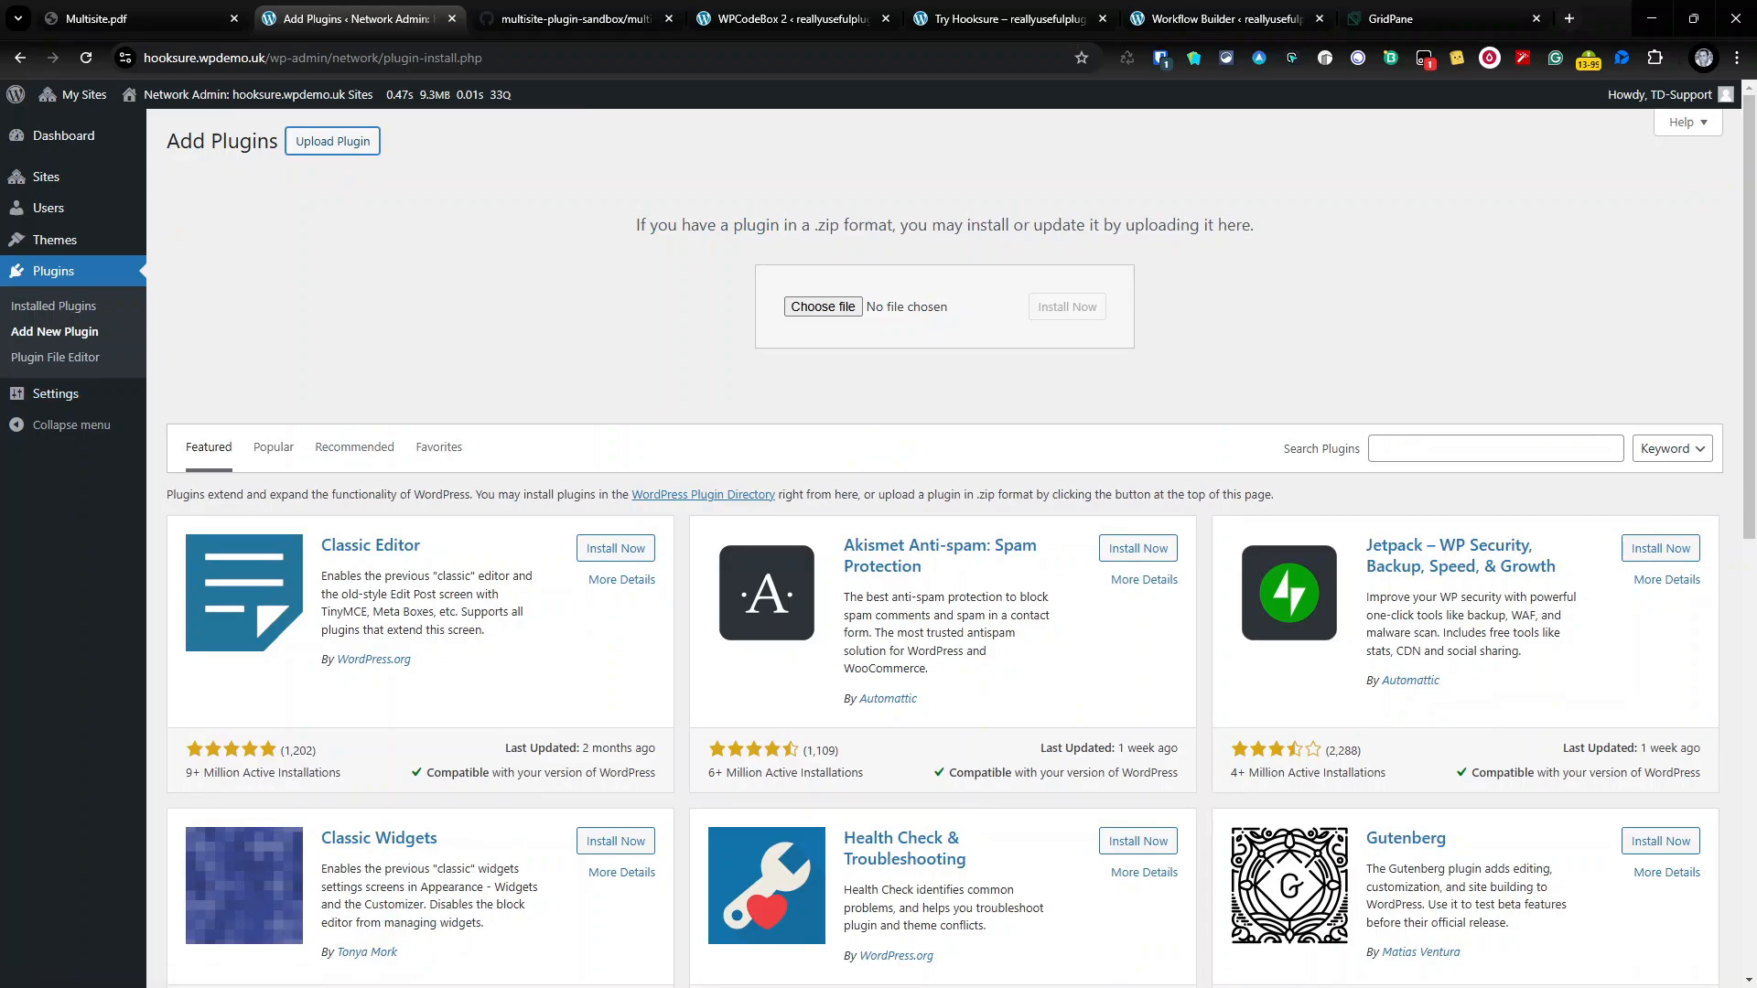
drag(732, 448, 823, 307)
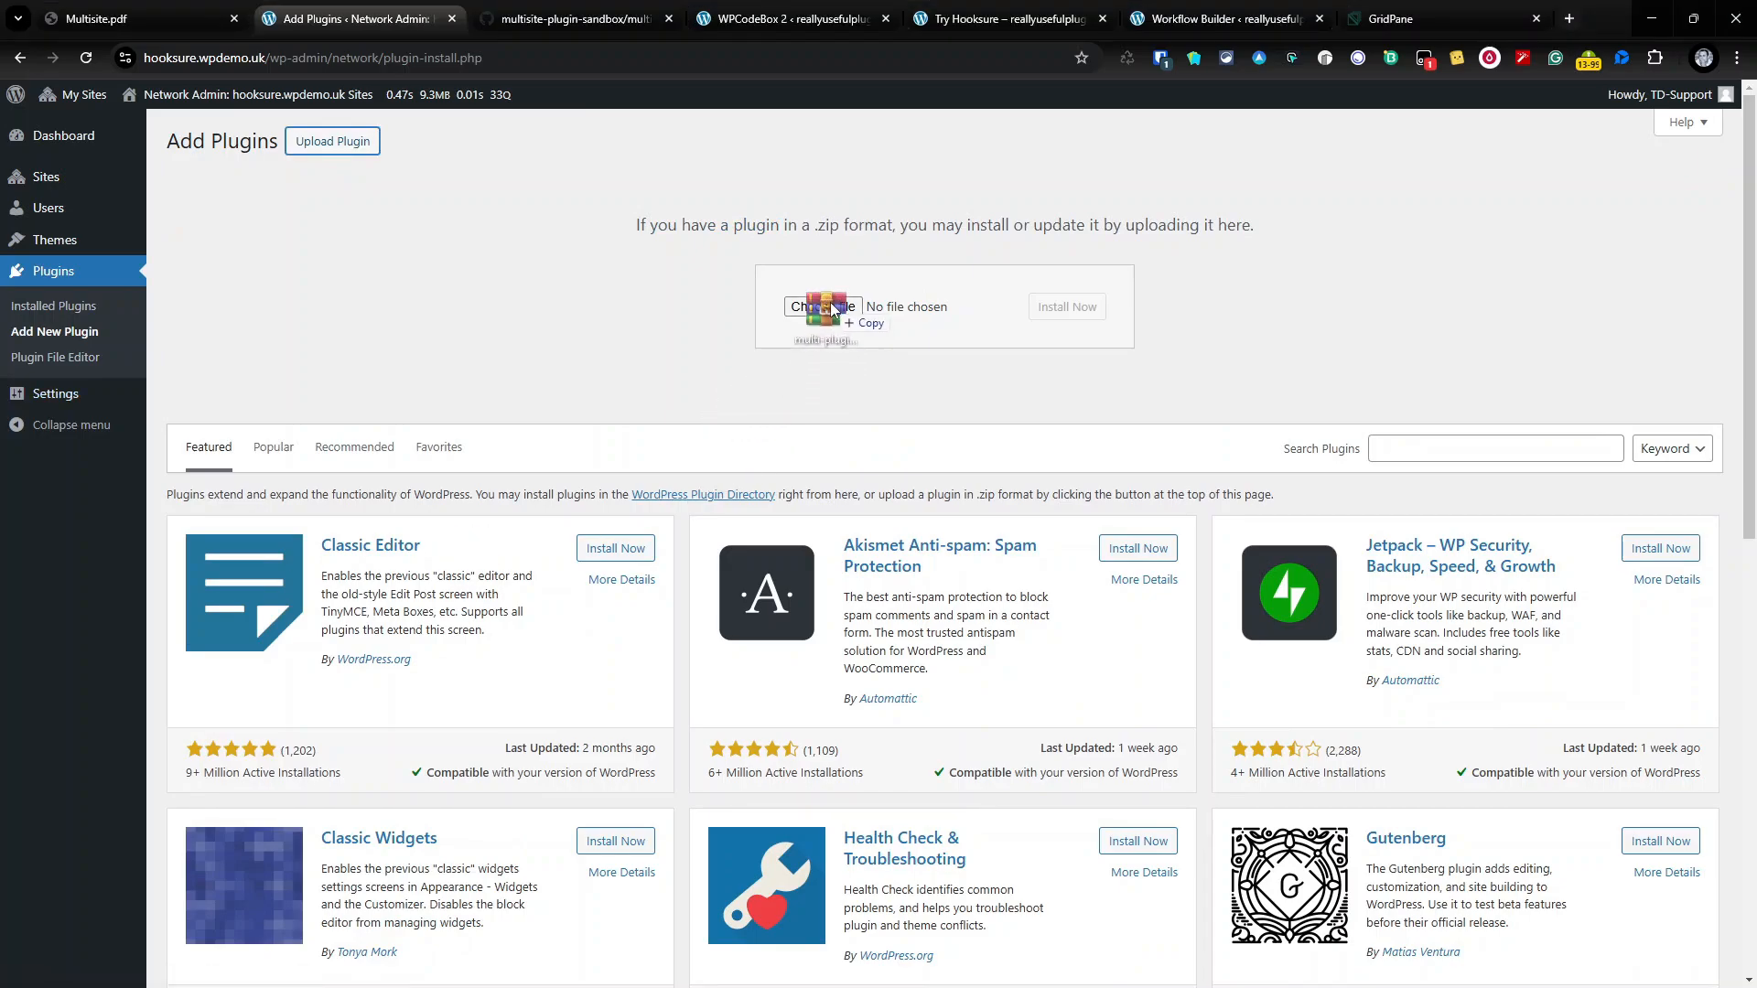
click(1066, 315)
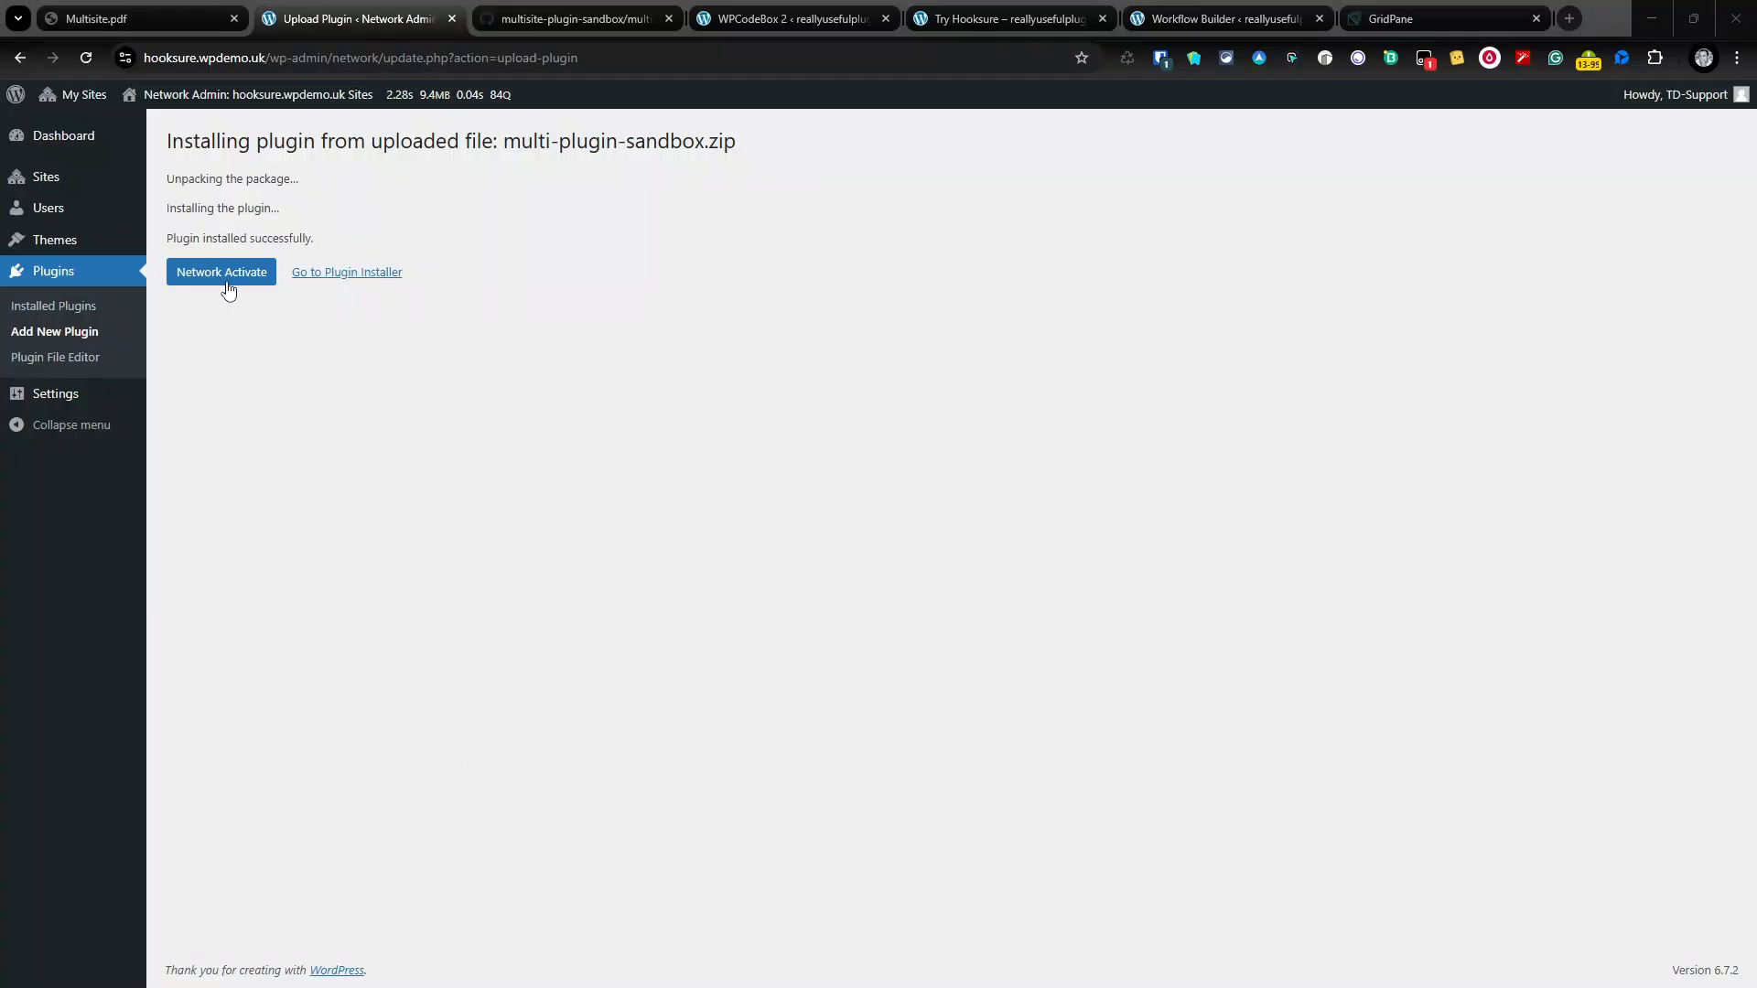
click(254, 283)
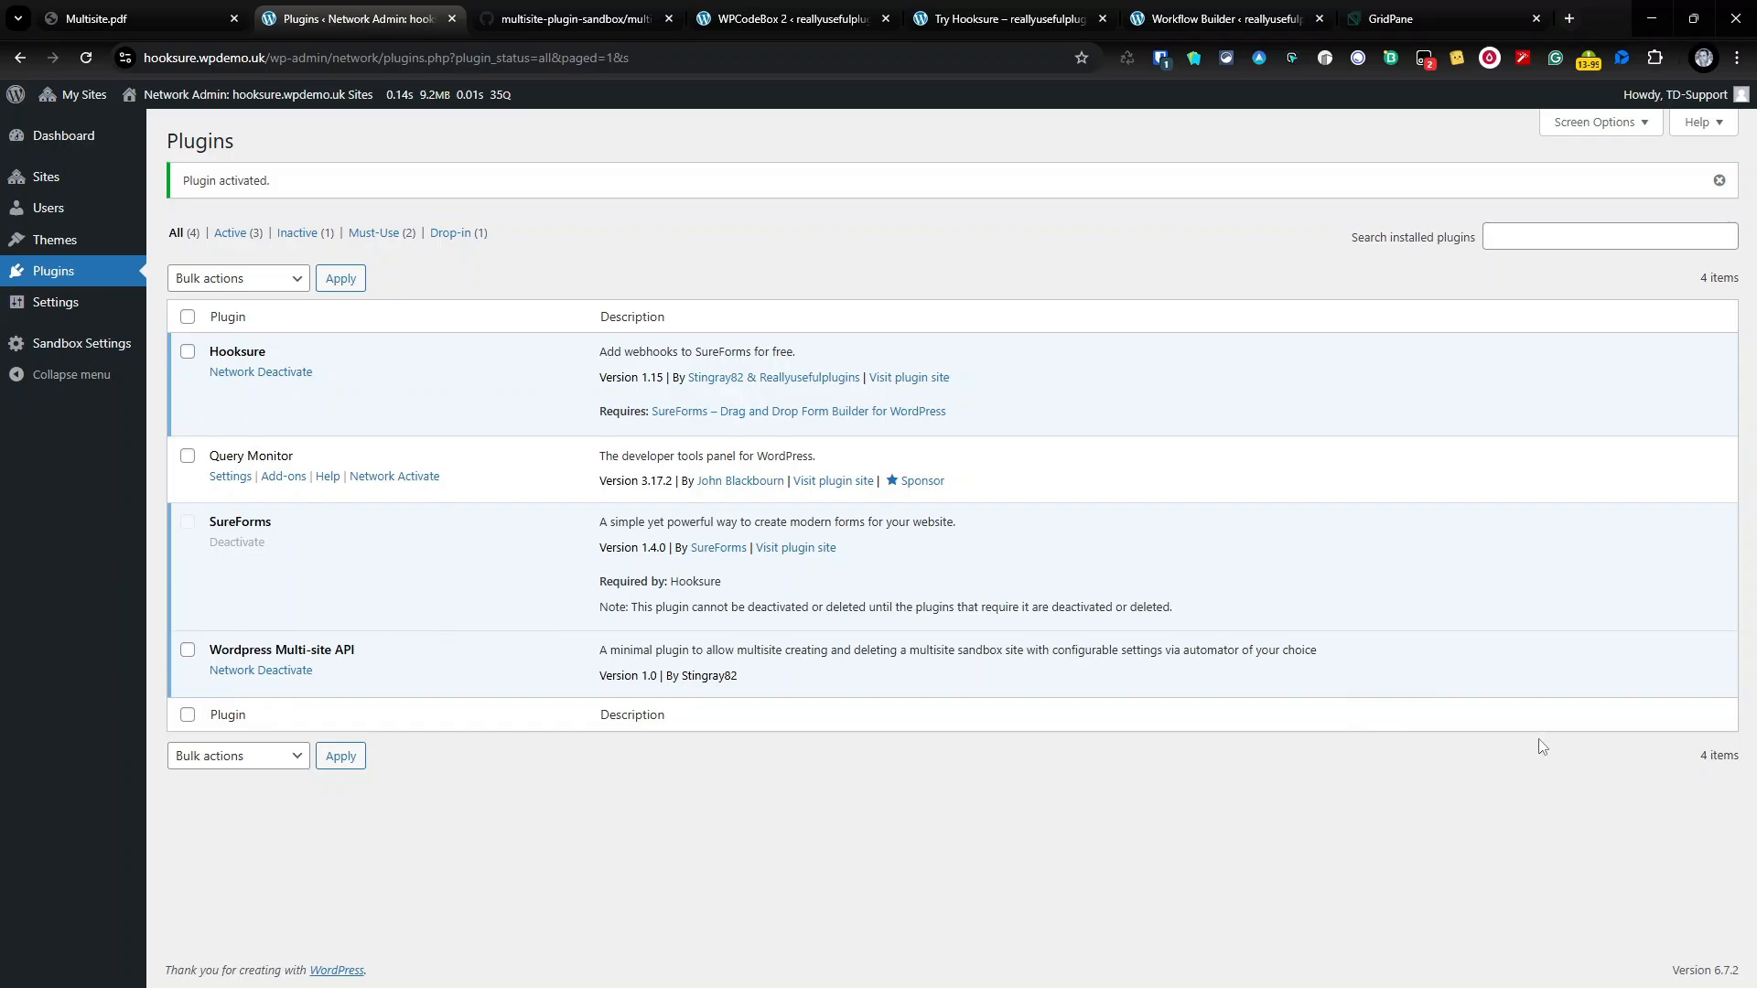
Step: Change the Sandbox Settings Base Domain to hooksure.wpdemo.uk and save
click(92, 357)
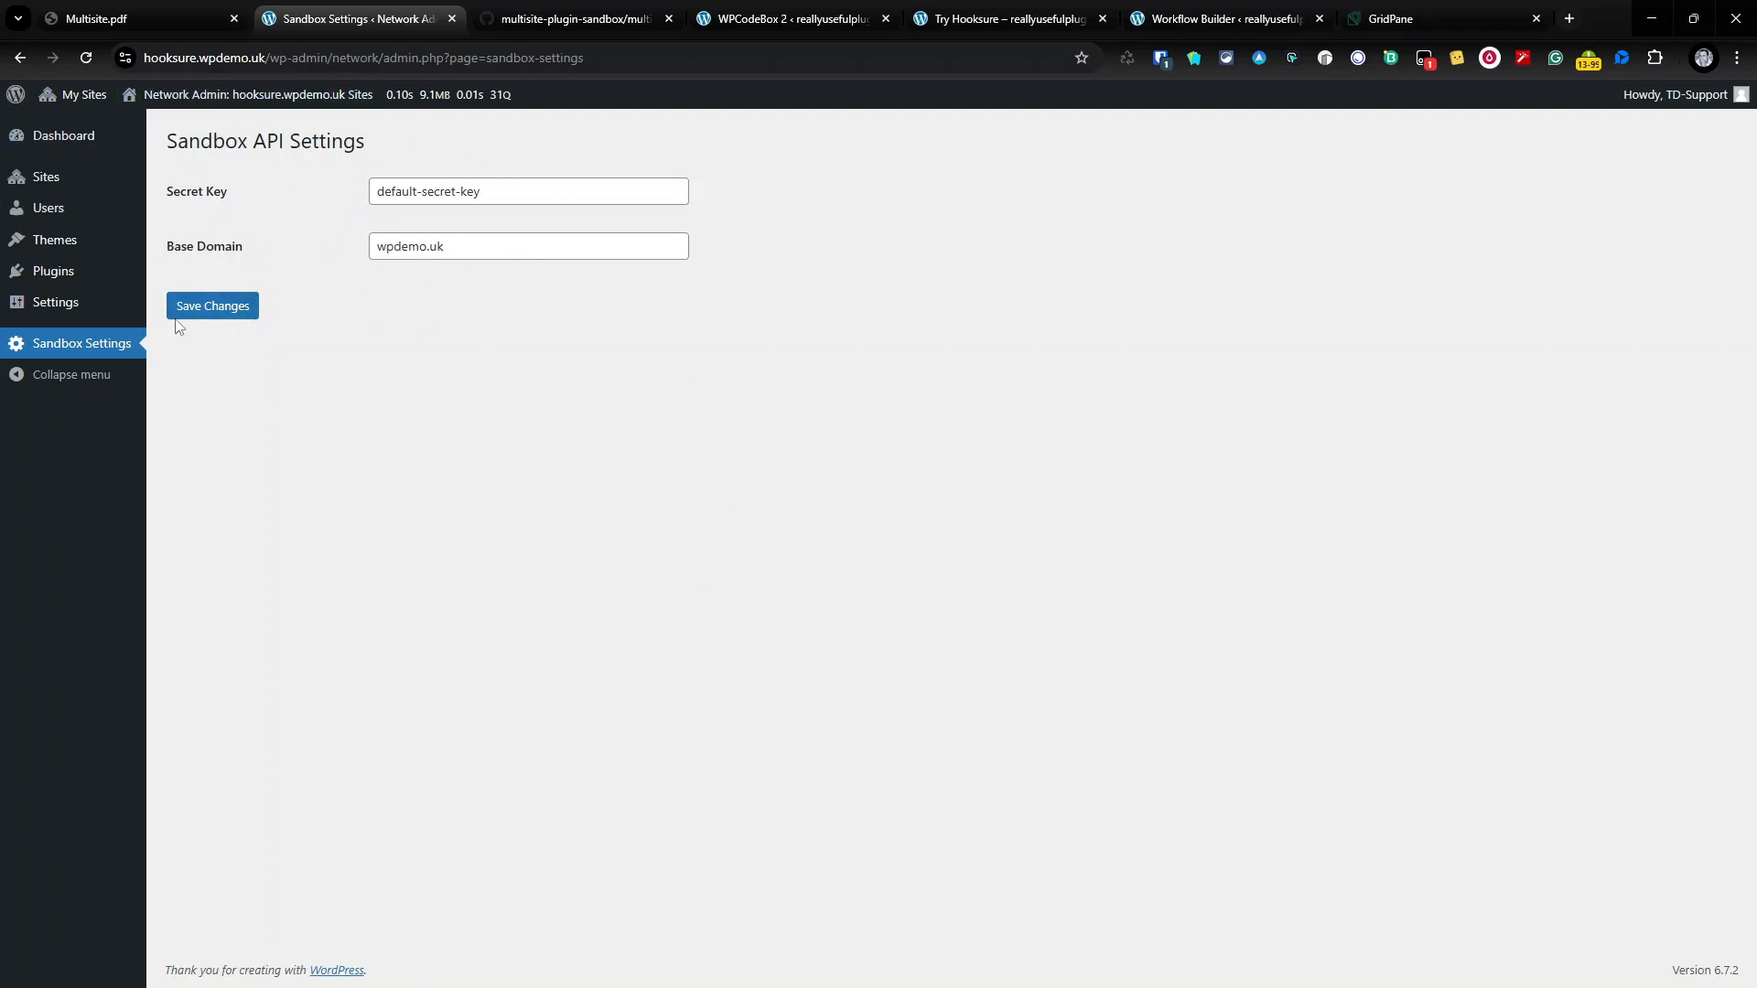
click(519, 254)
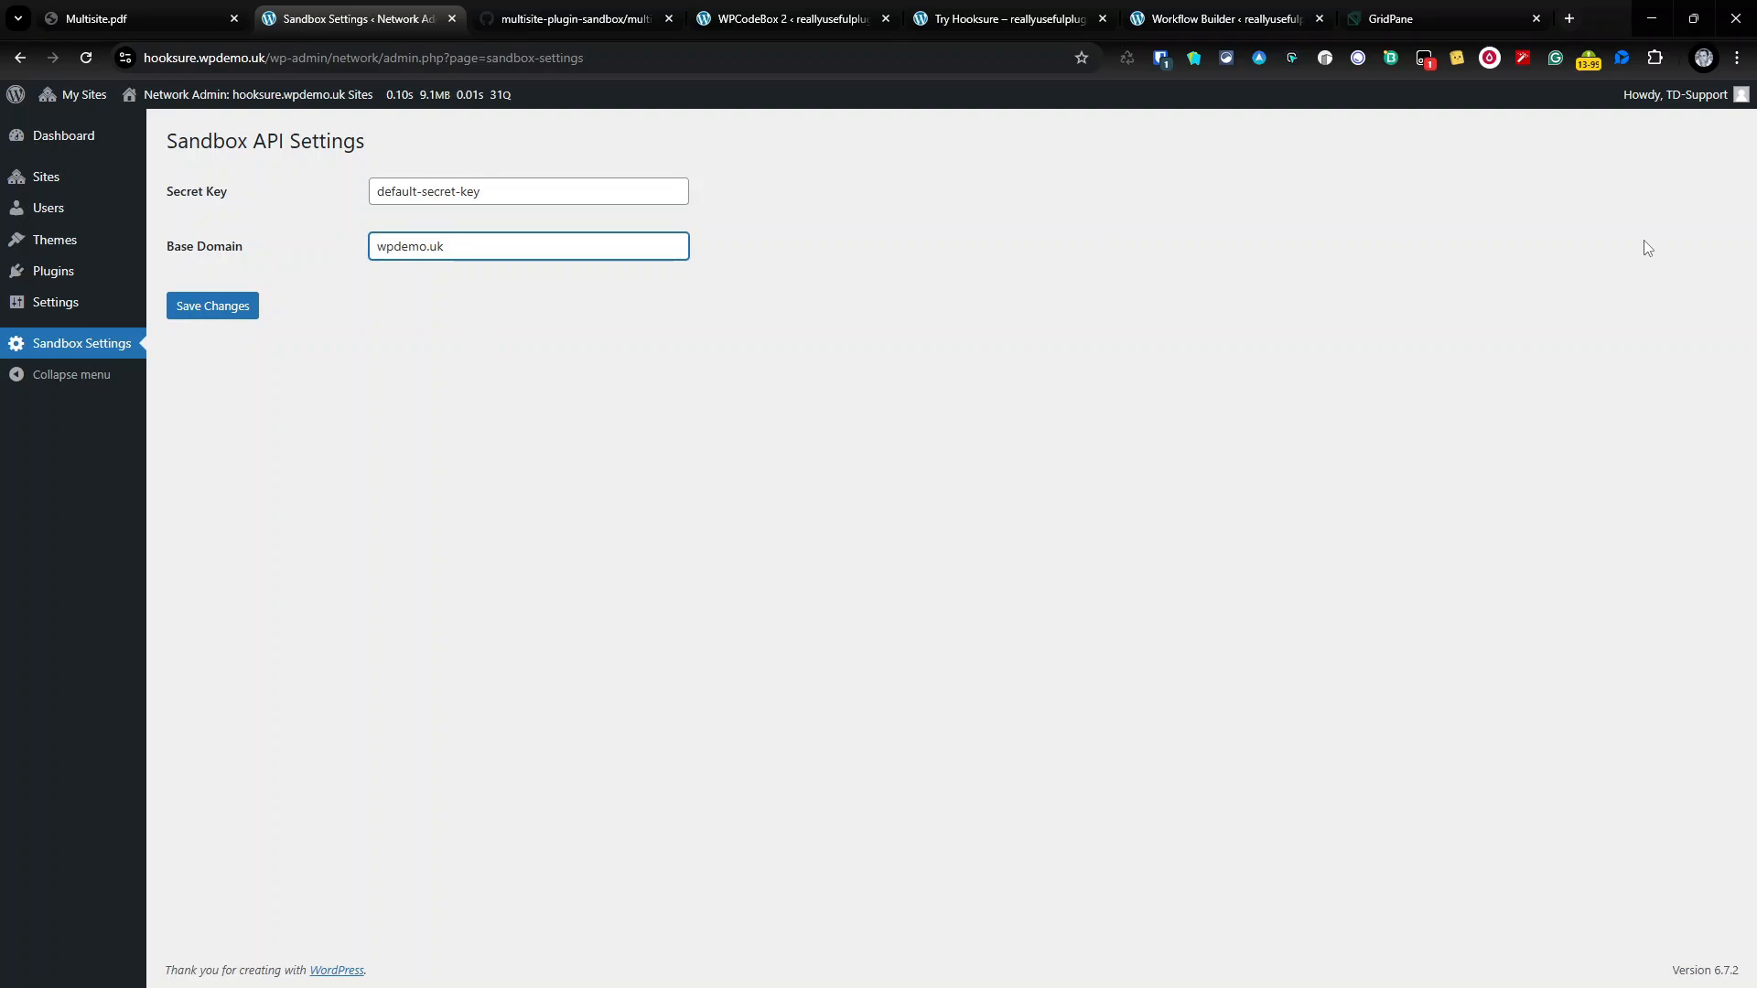
key(Home)
text(hooksure.)
click(203, 307)
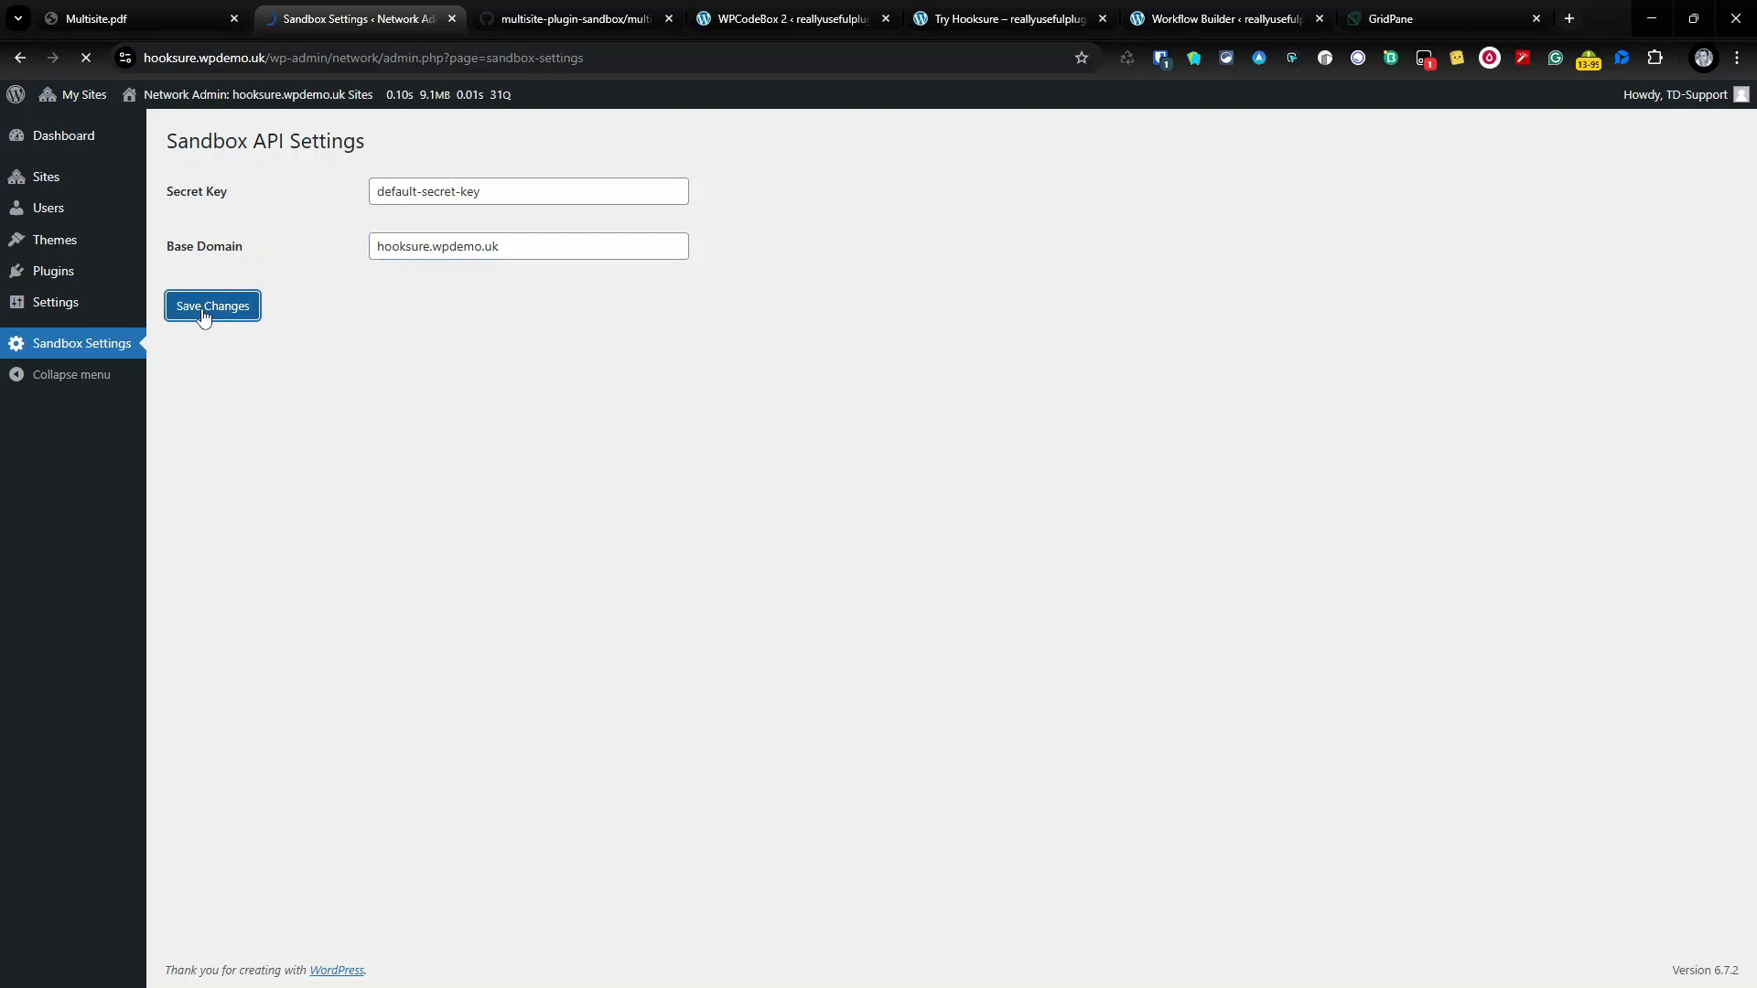
click(66, 182)
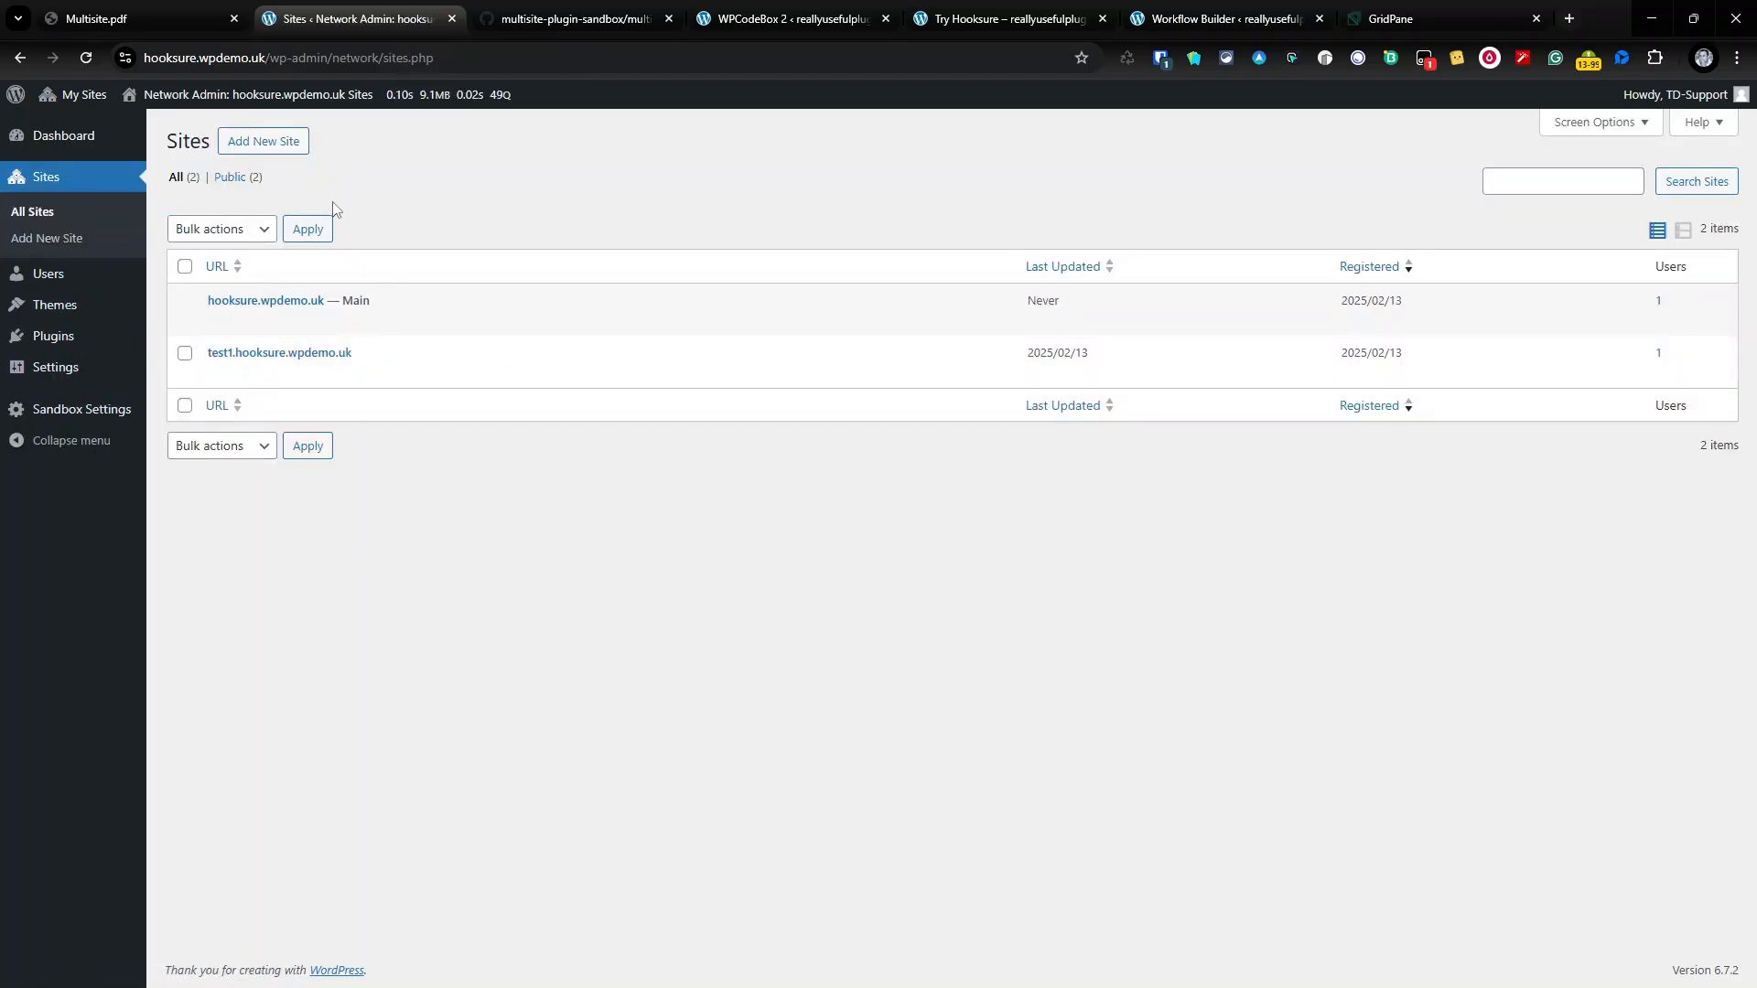
Step: Permanently delete the test1.hooksure.wpdemo.uk site from the network
mouse_move(305, 330)
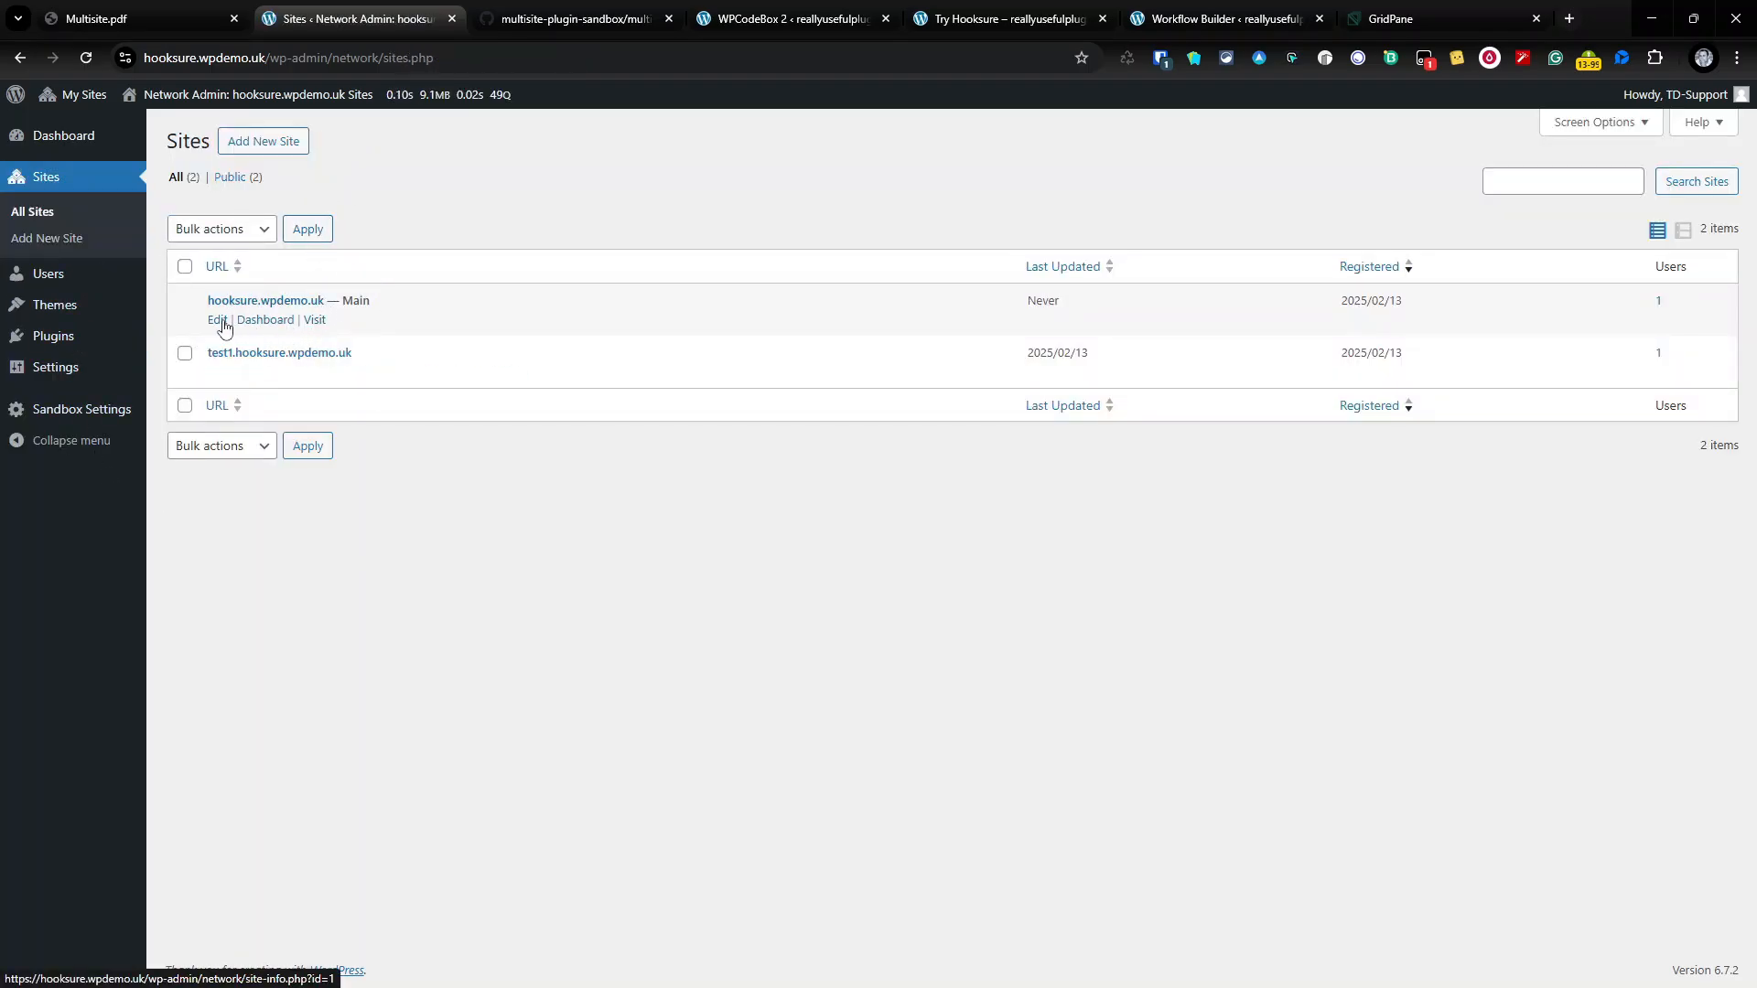
mouse_move(224, 375)
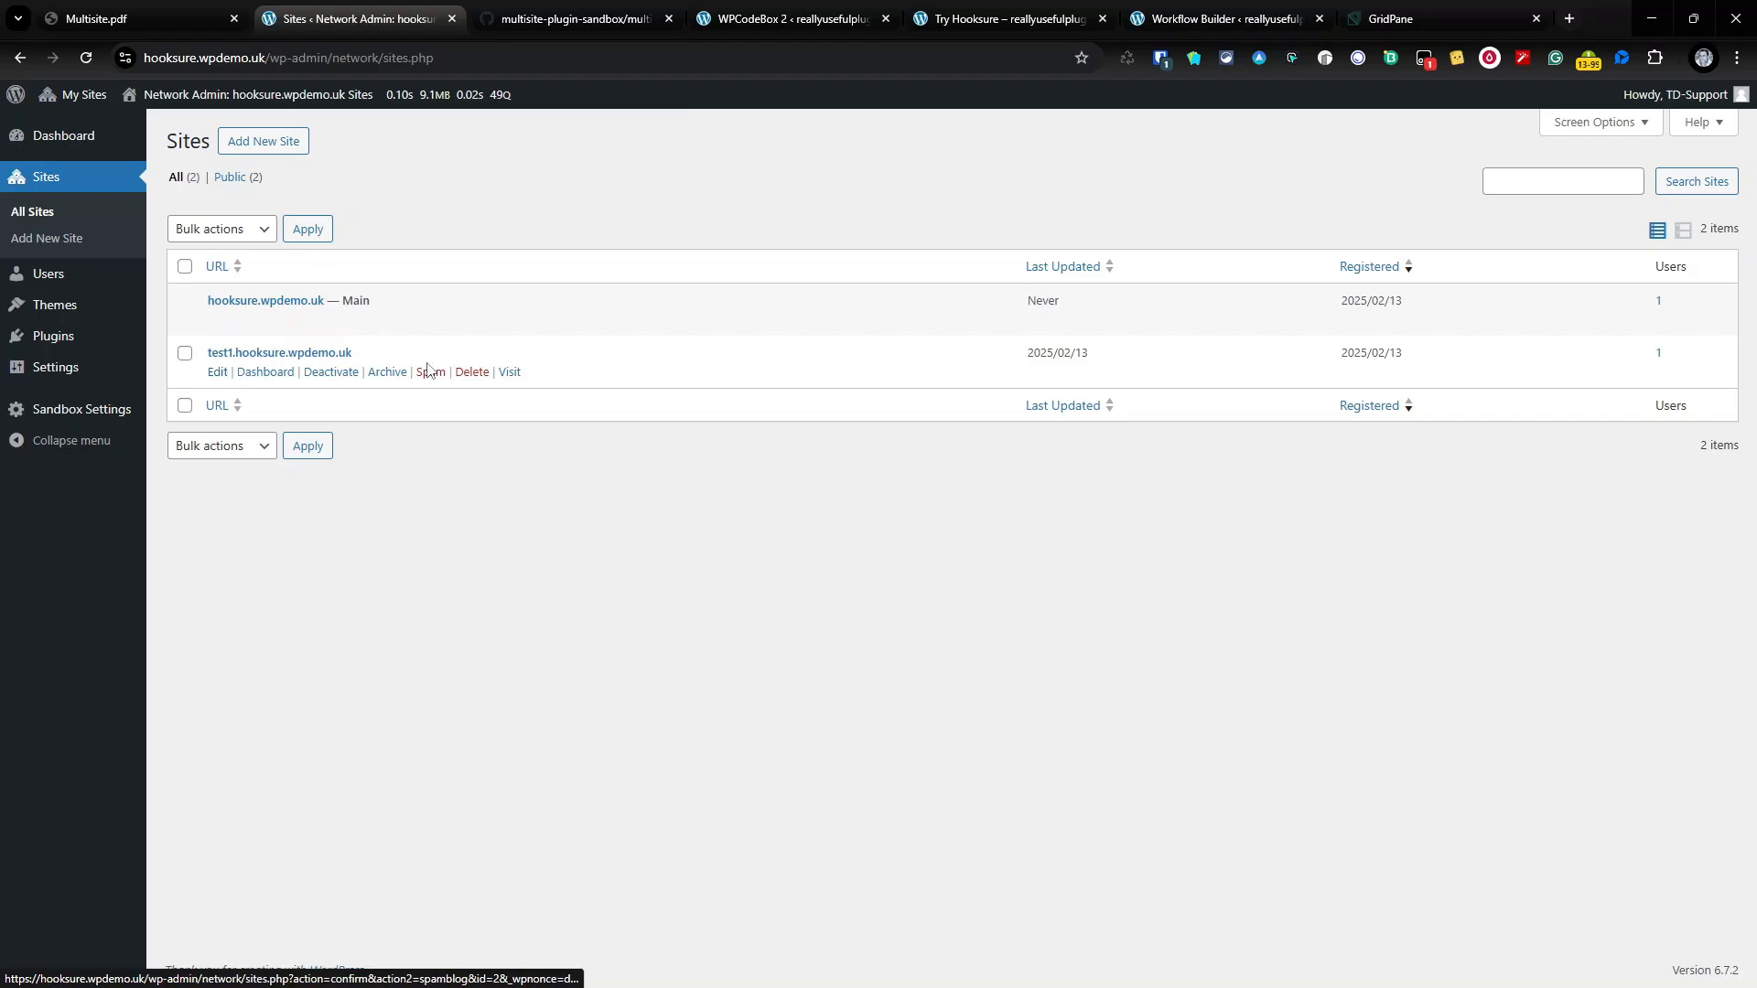
click(473, 372)
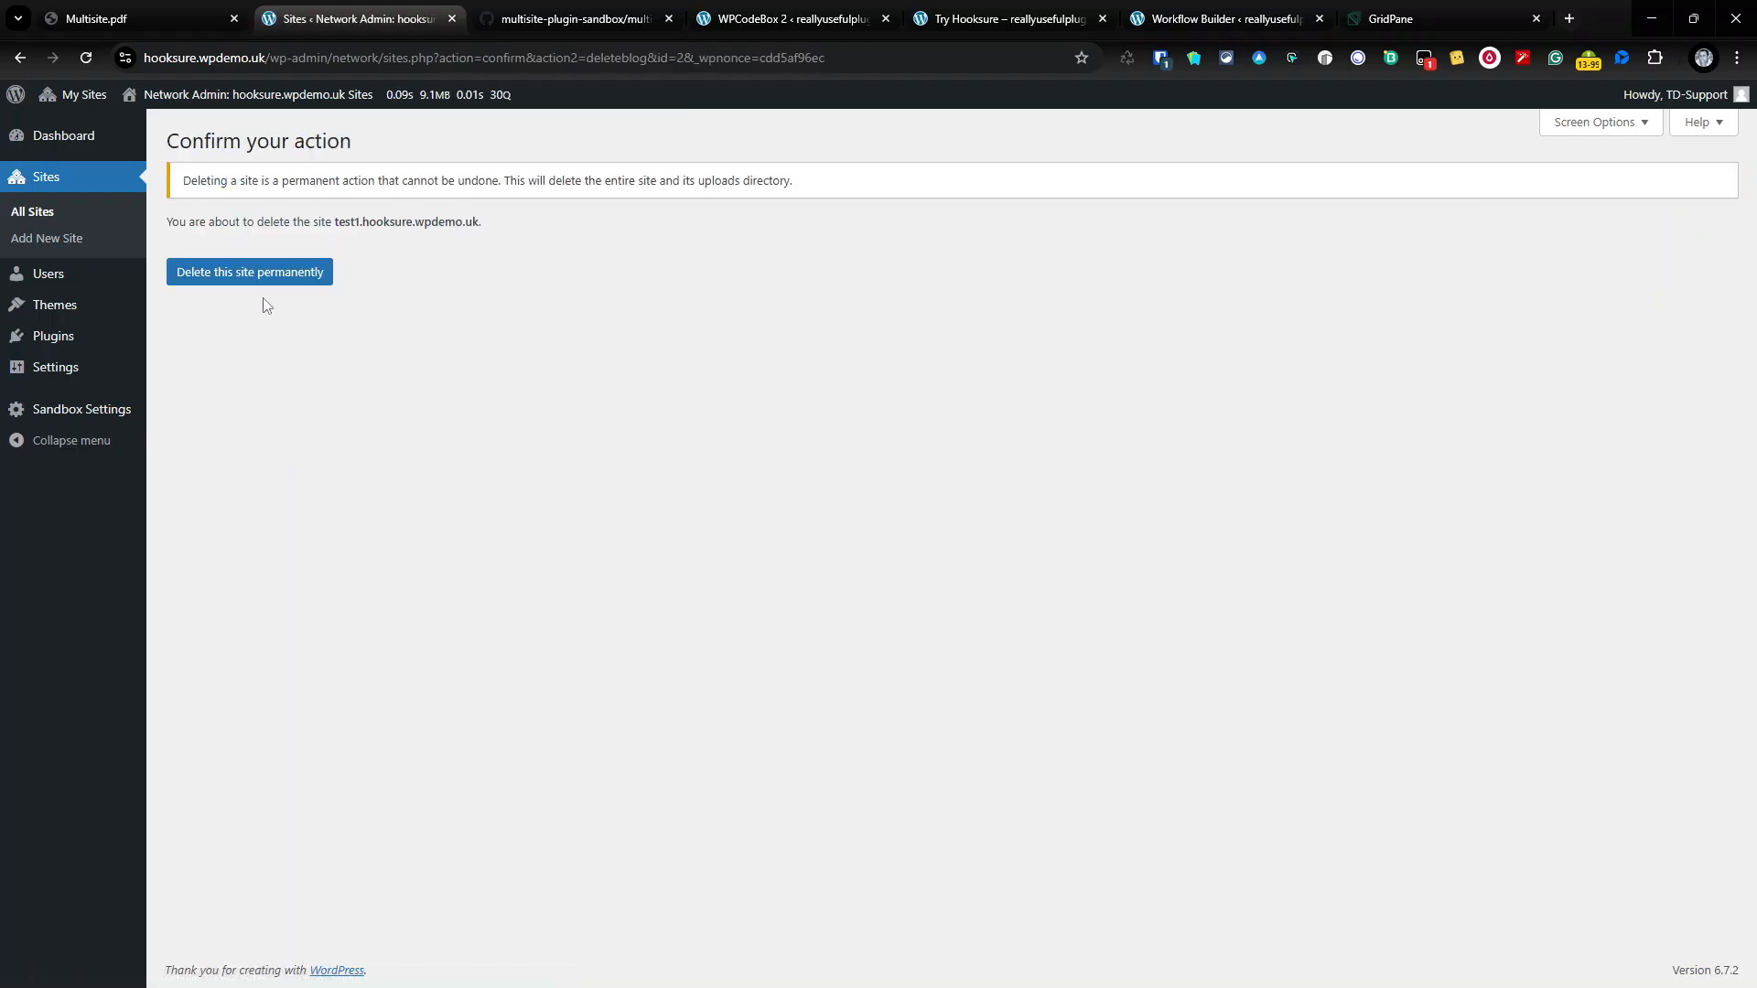
click(249, 274)
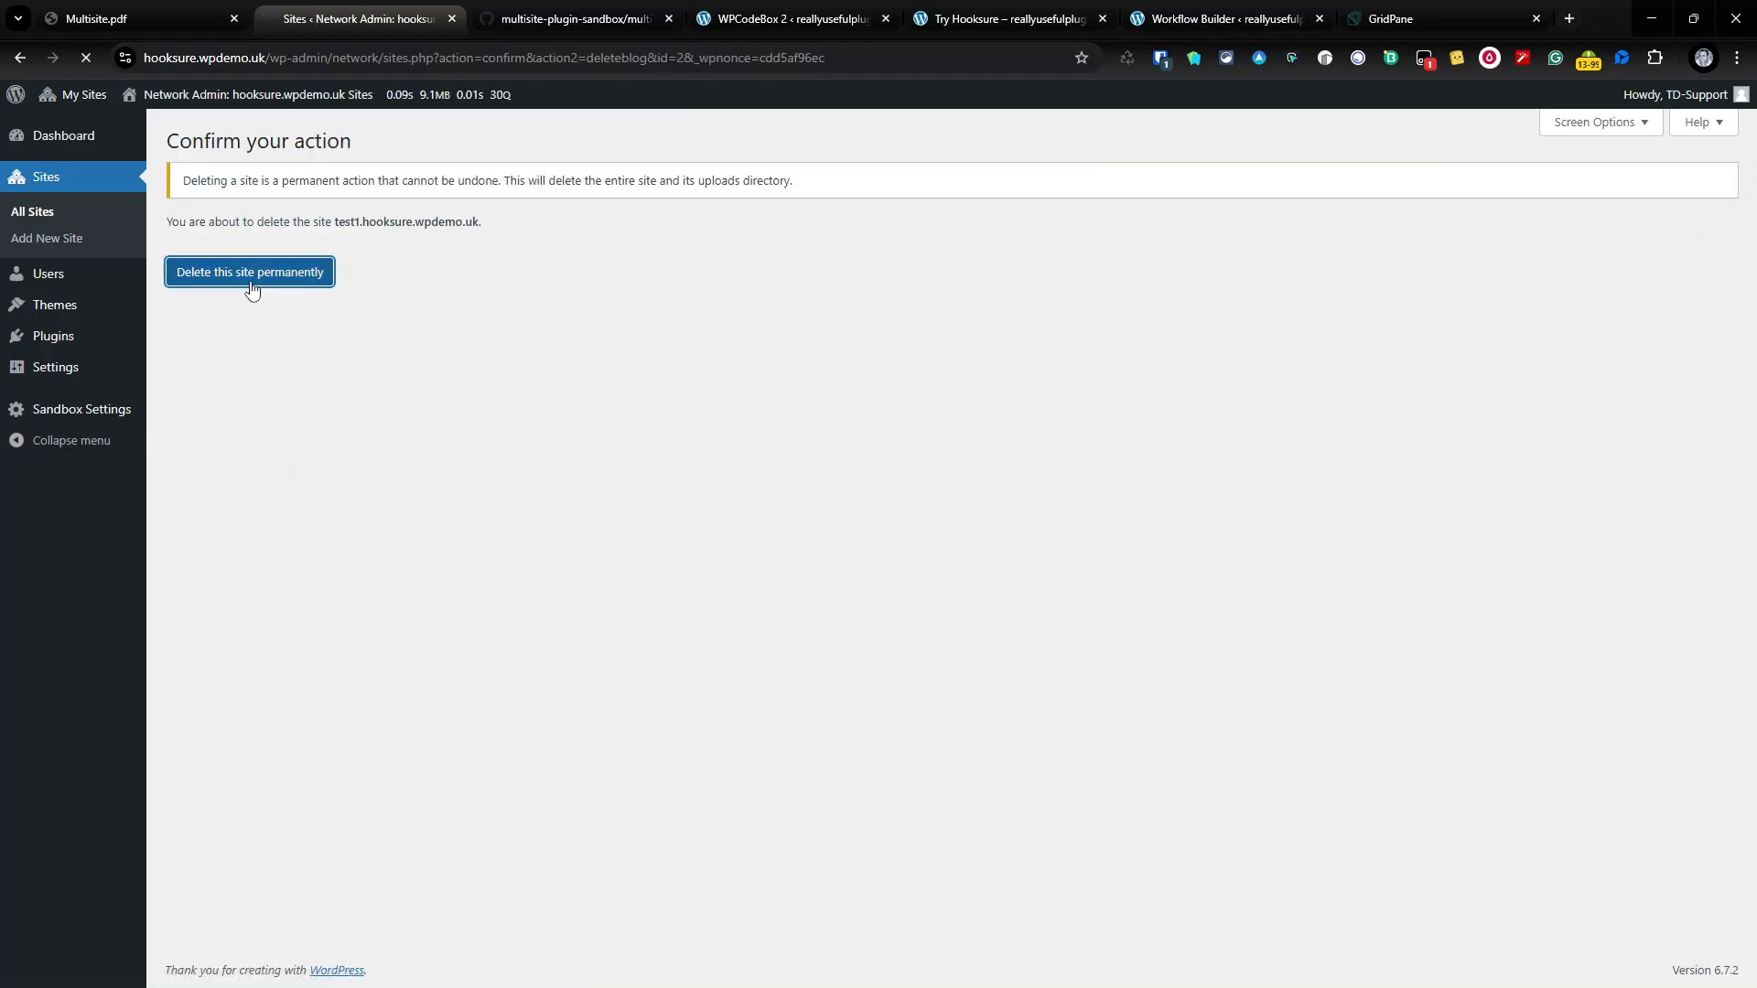
Step: Delete the leftover test1 user and return to the network dashboard
click(49, 276)
click(292, 366)
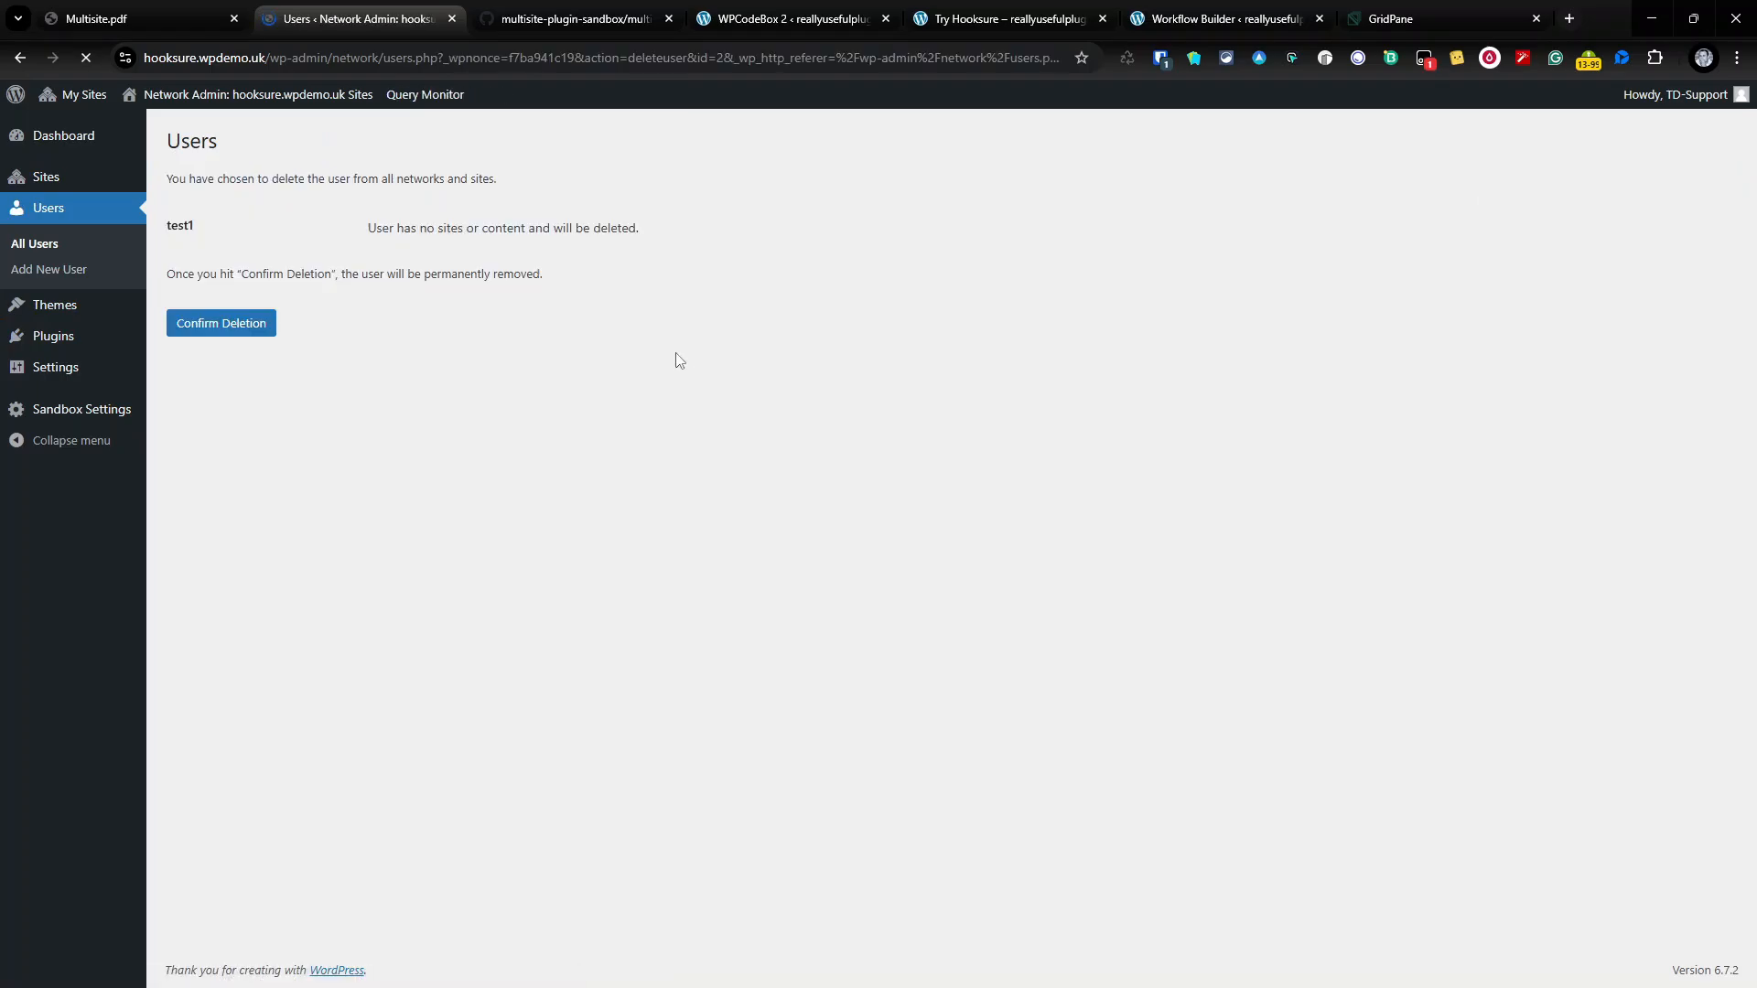
click(261, 325)
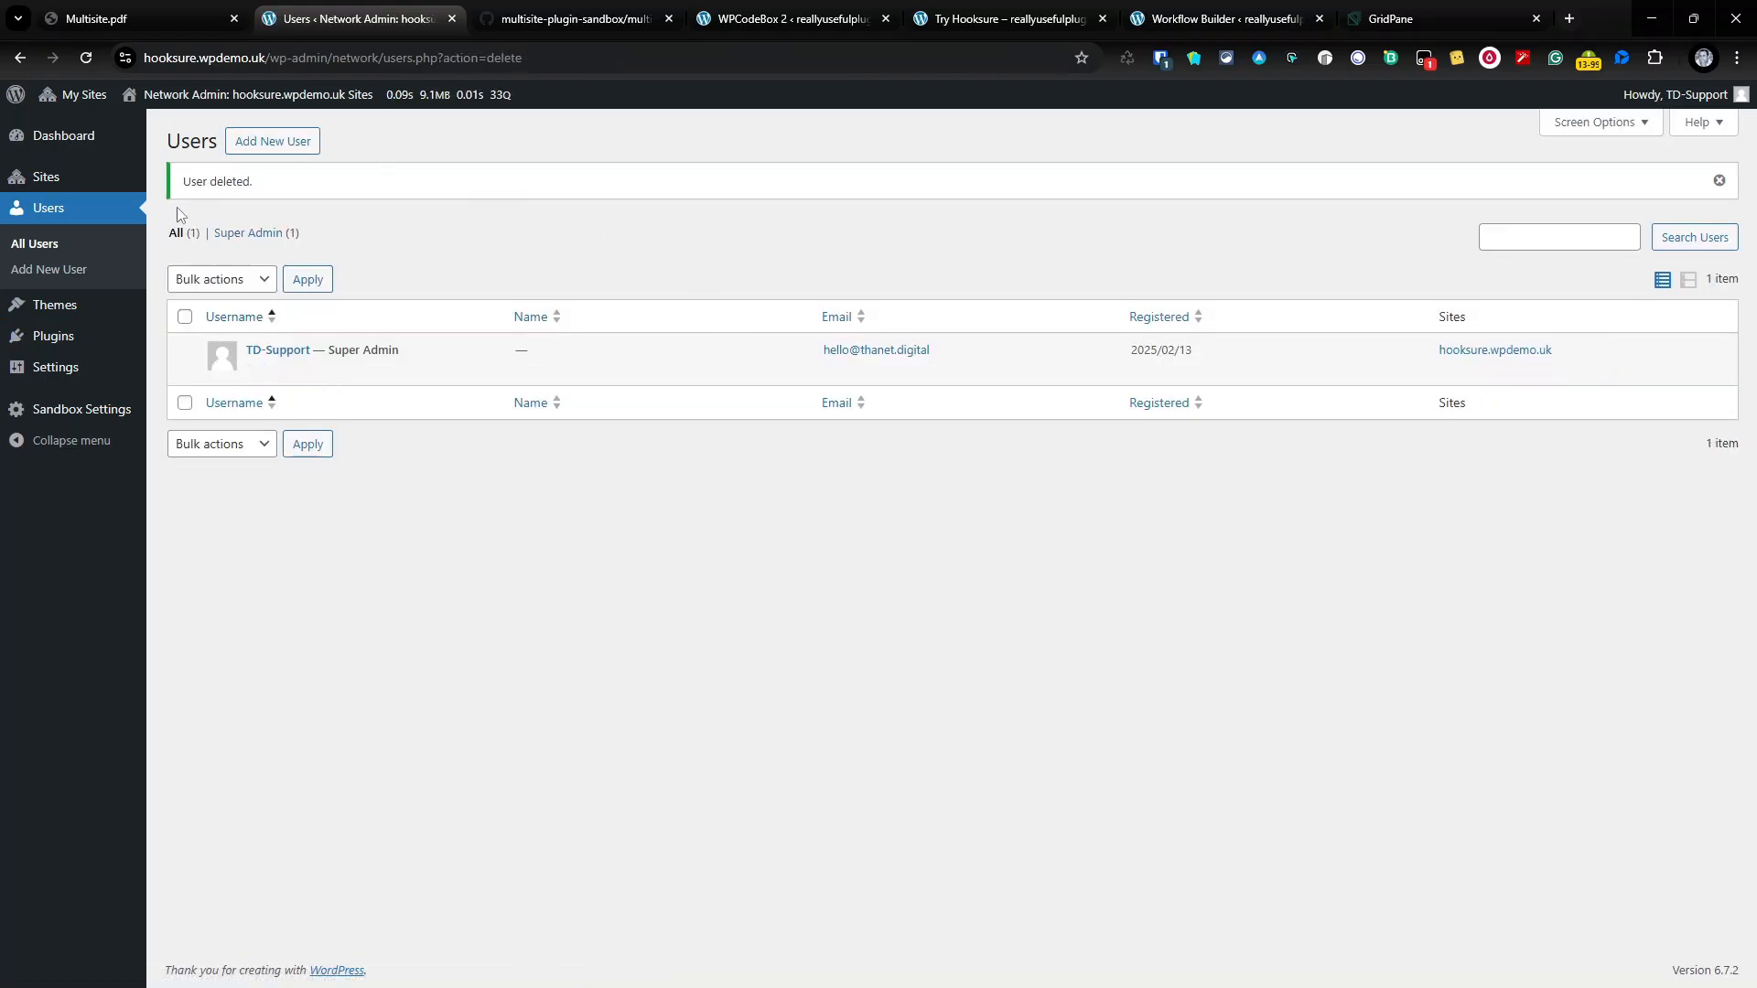
click(96, 174)
click(96, 139)
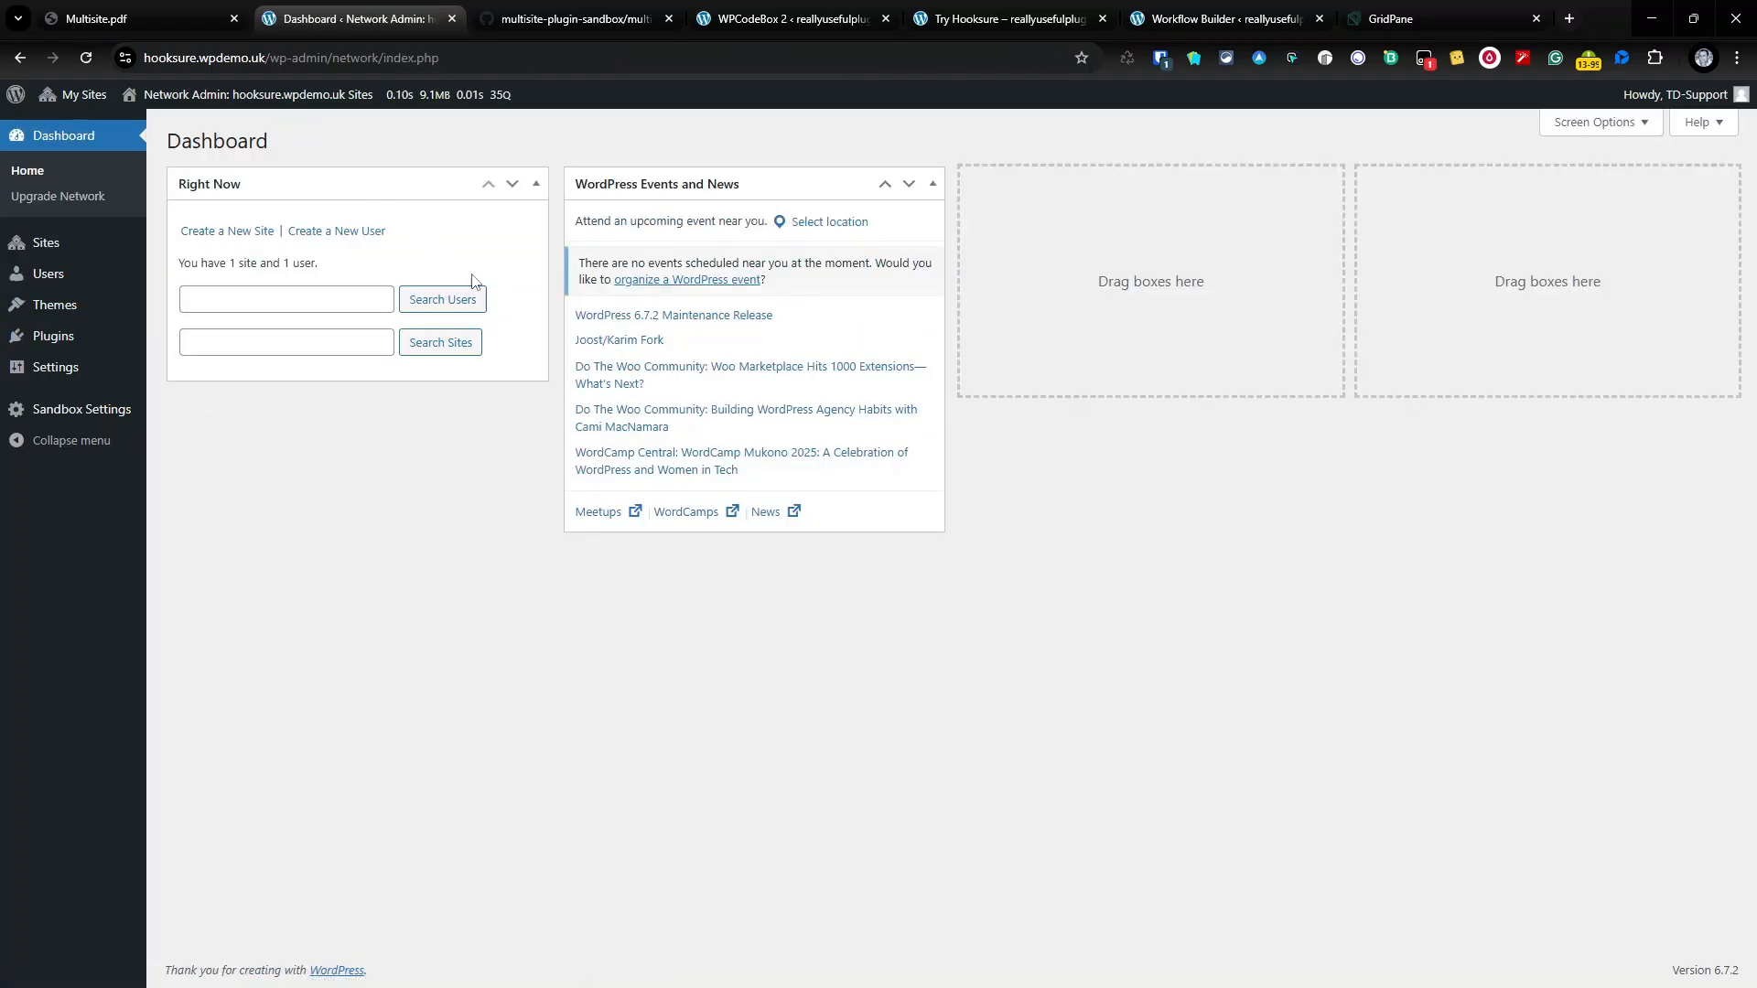
Step: Visit the main site's dashboard and its Hooksure settings page
mouse_move(74, 95)
mouse_move(96, 161)
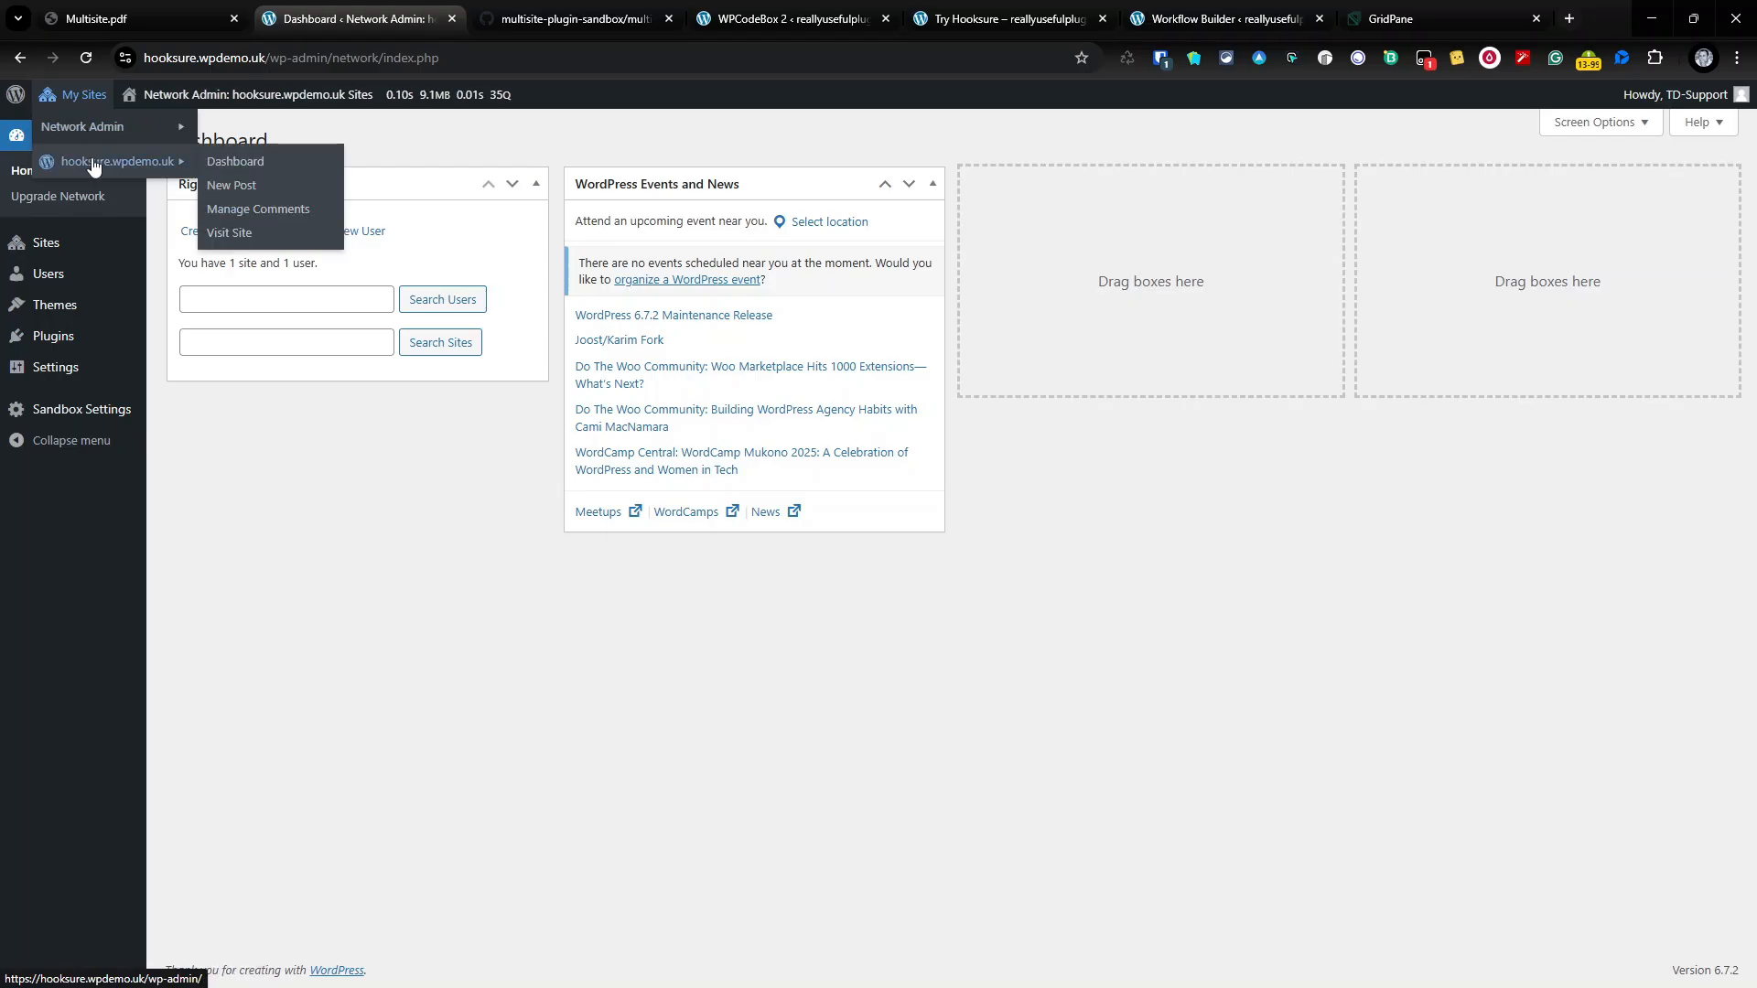
click(220, 161)
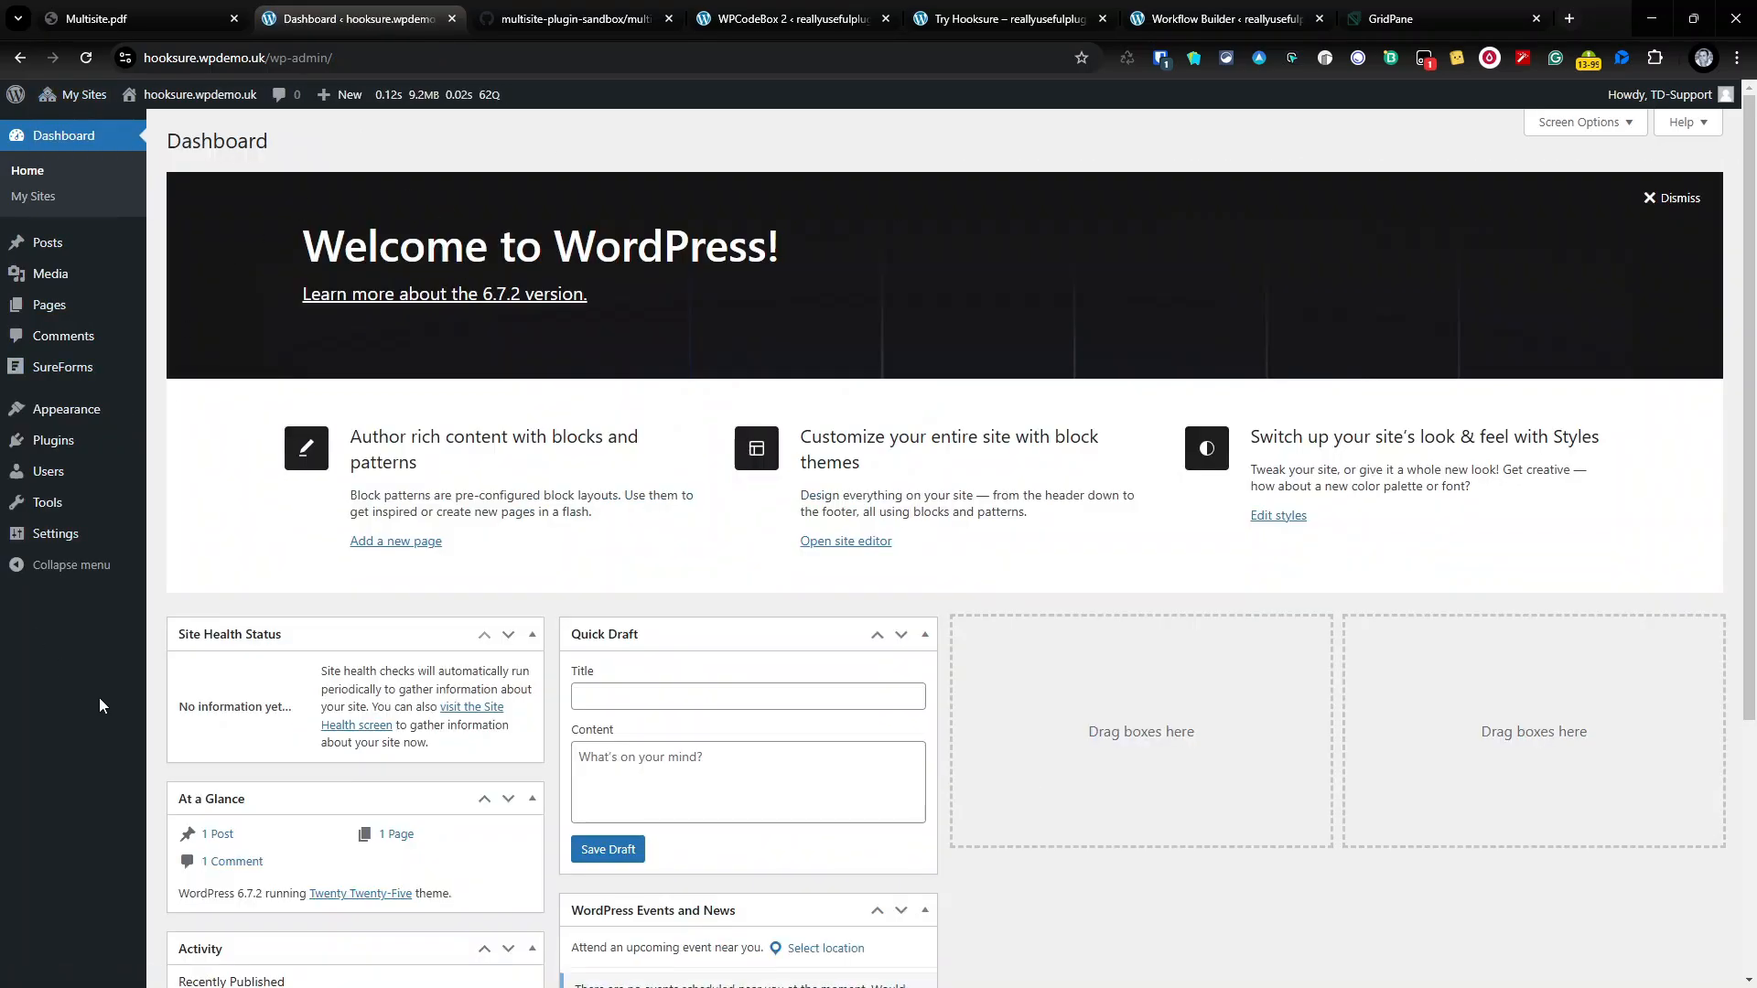
mouse_move(65, 385)
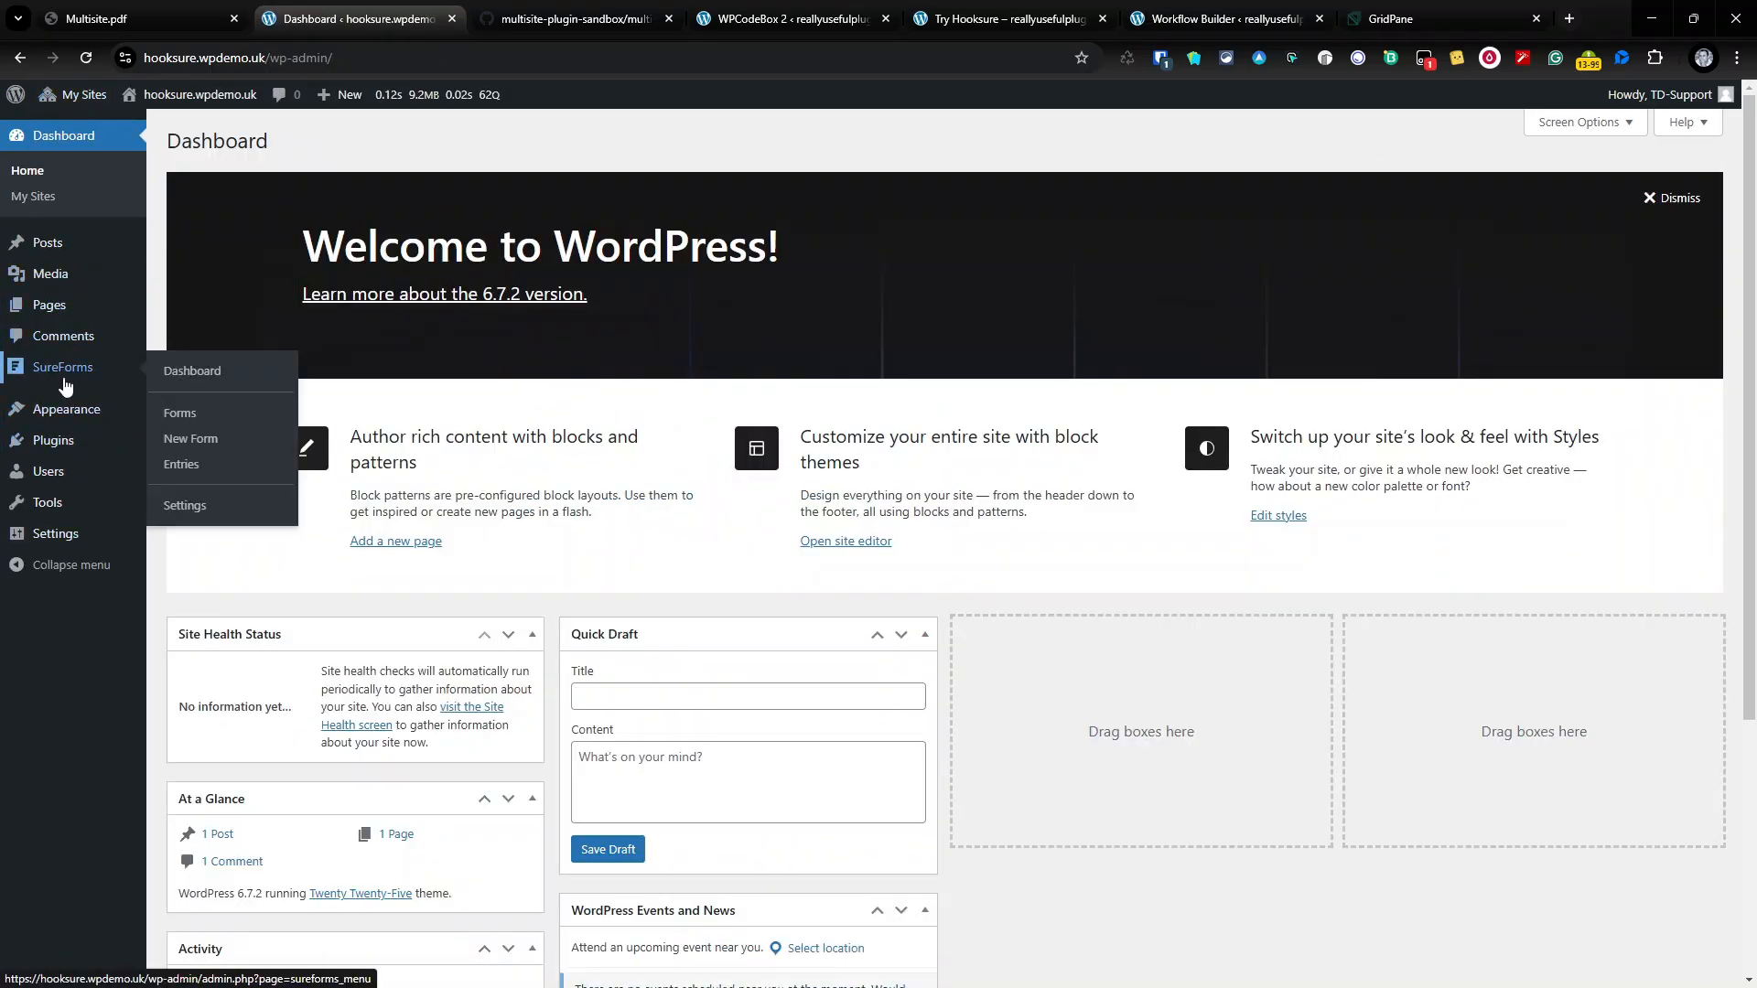
mouse_move(118, 503)
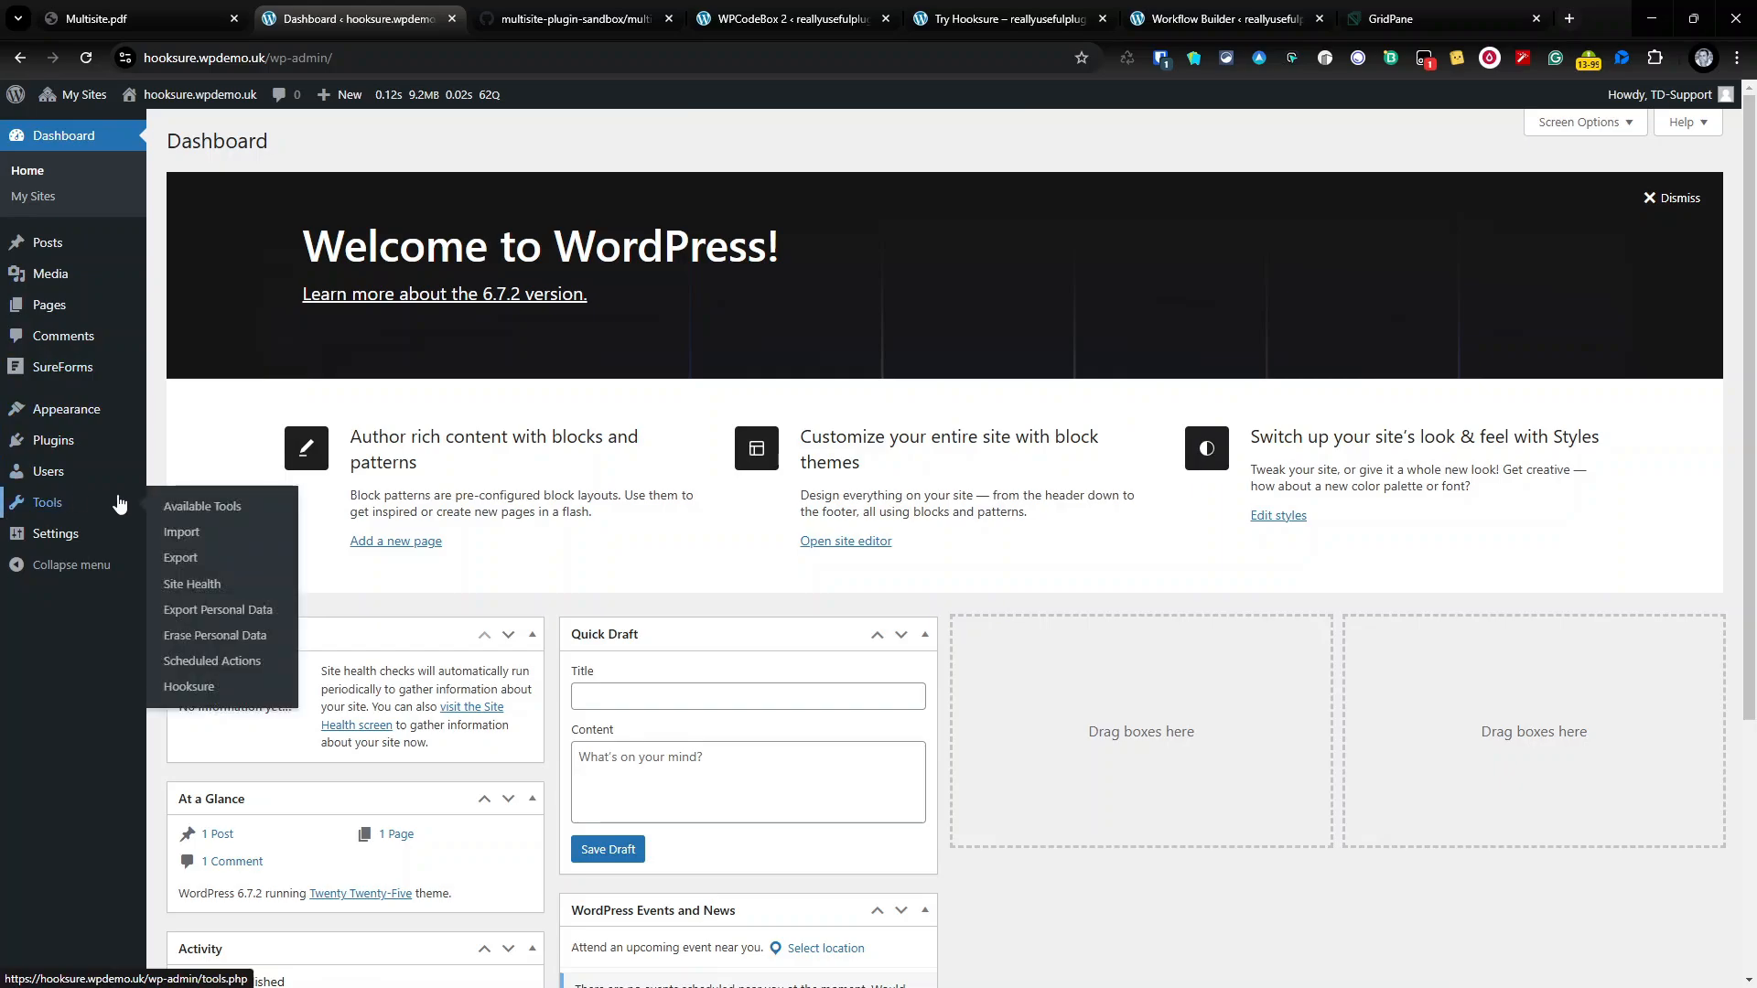
click(190, 700)
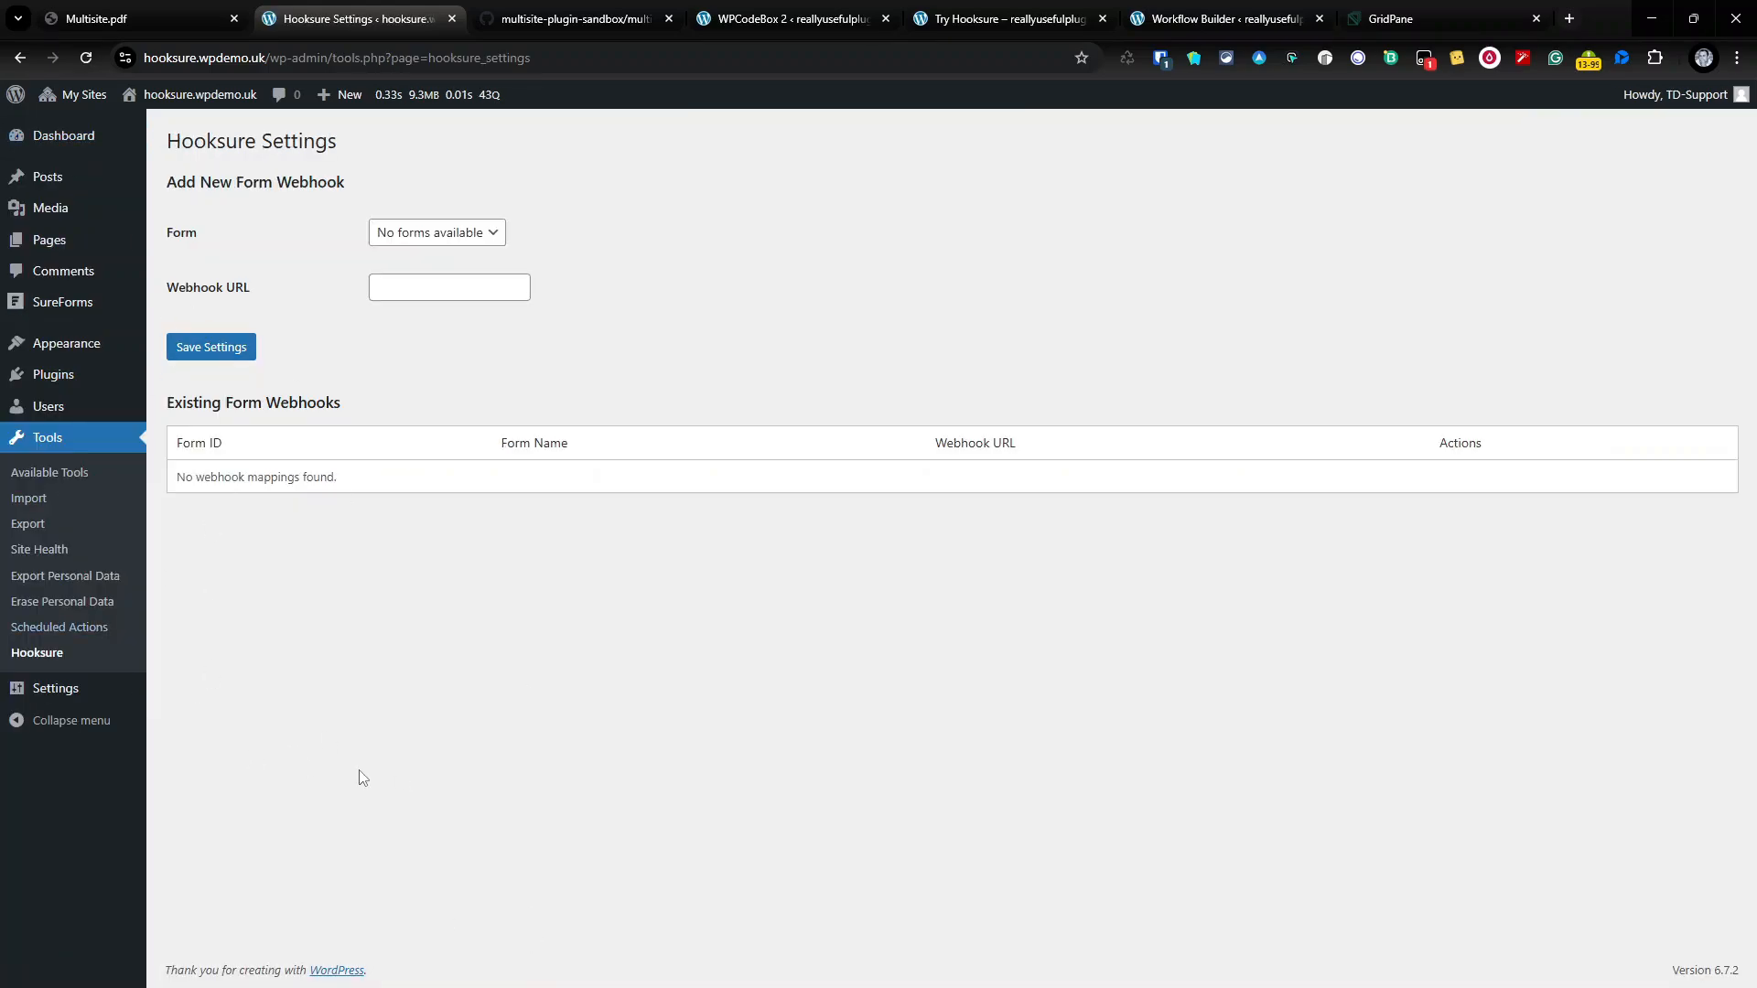
click(55, 135)
Step: Go to Network Admin and list the sites, showing only hooksure.wpdemo.uk
mouse_move(78, 94)
mouse_move(82, 129)
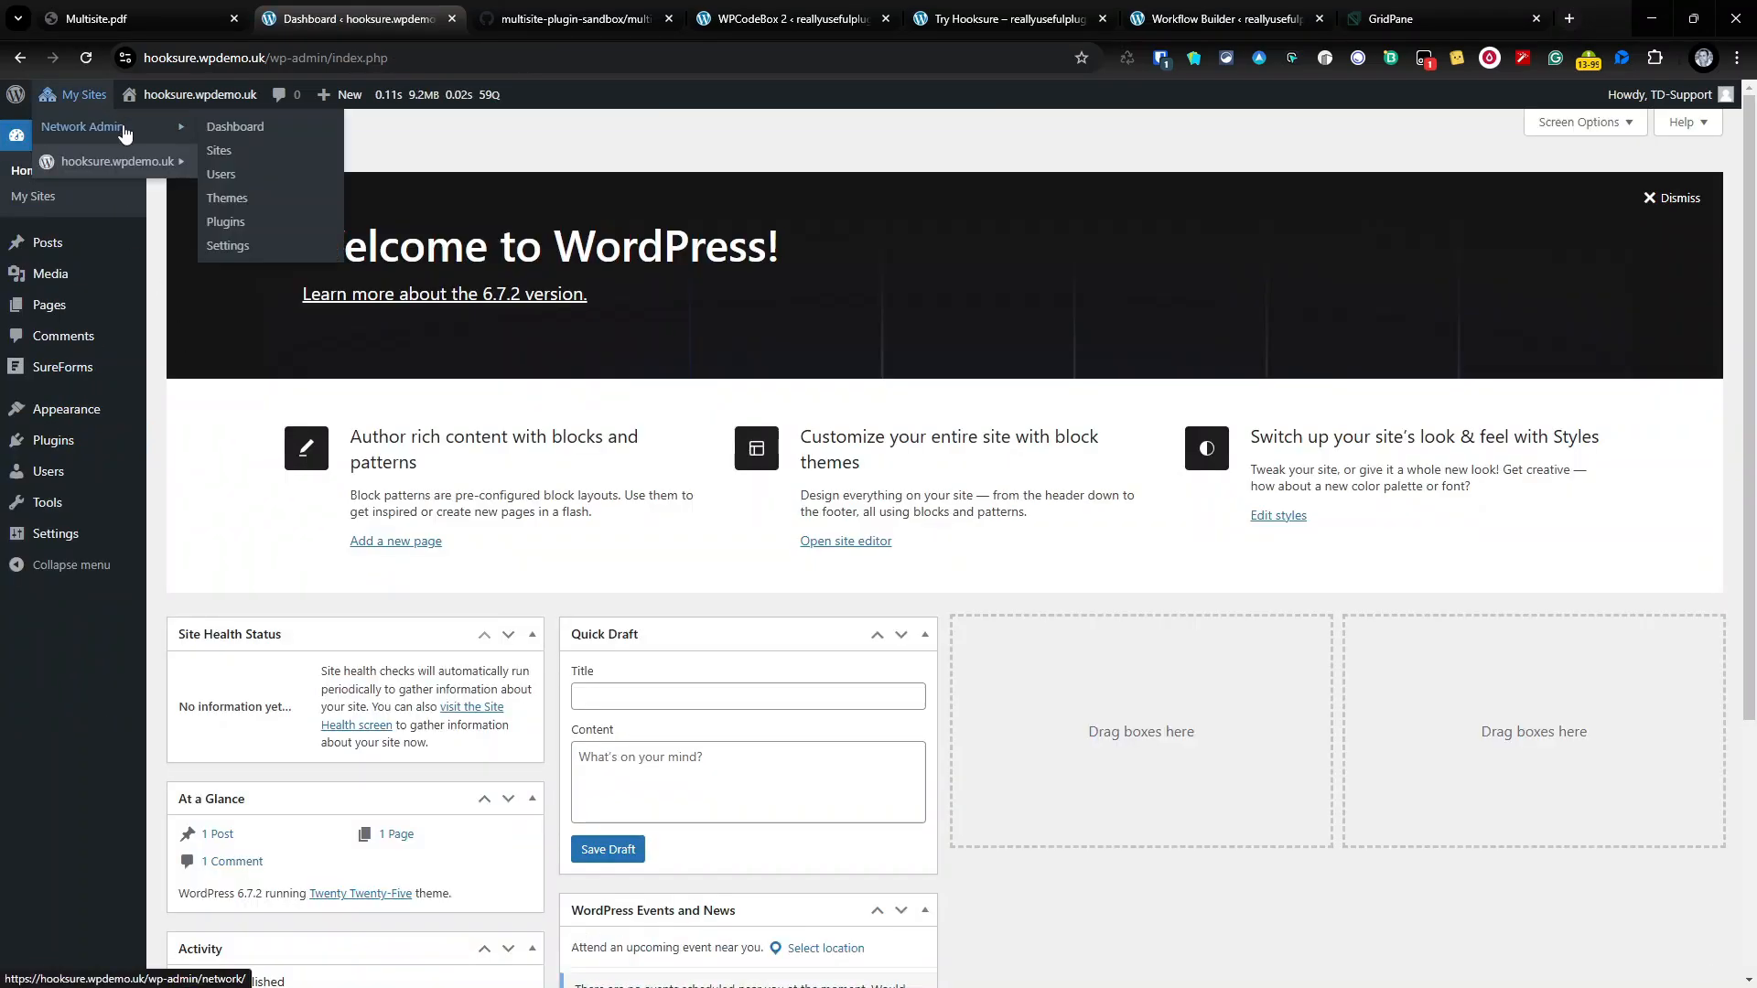
click(229, 134)
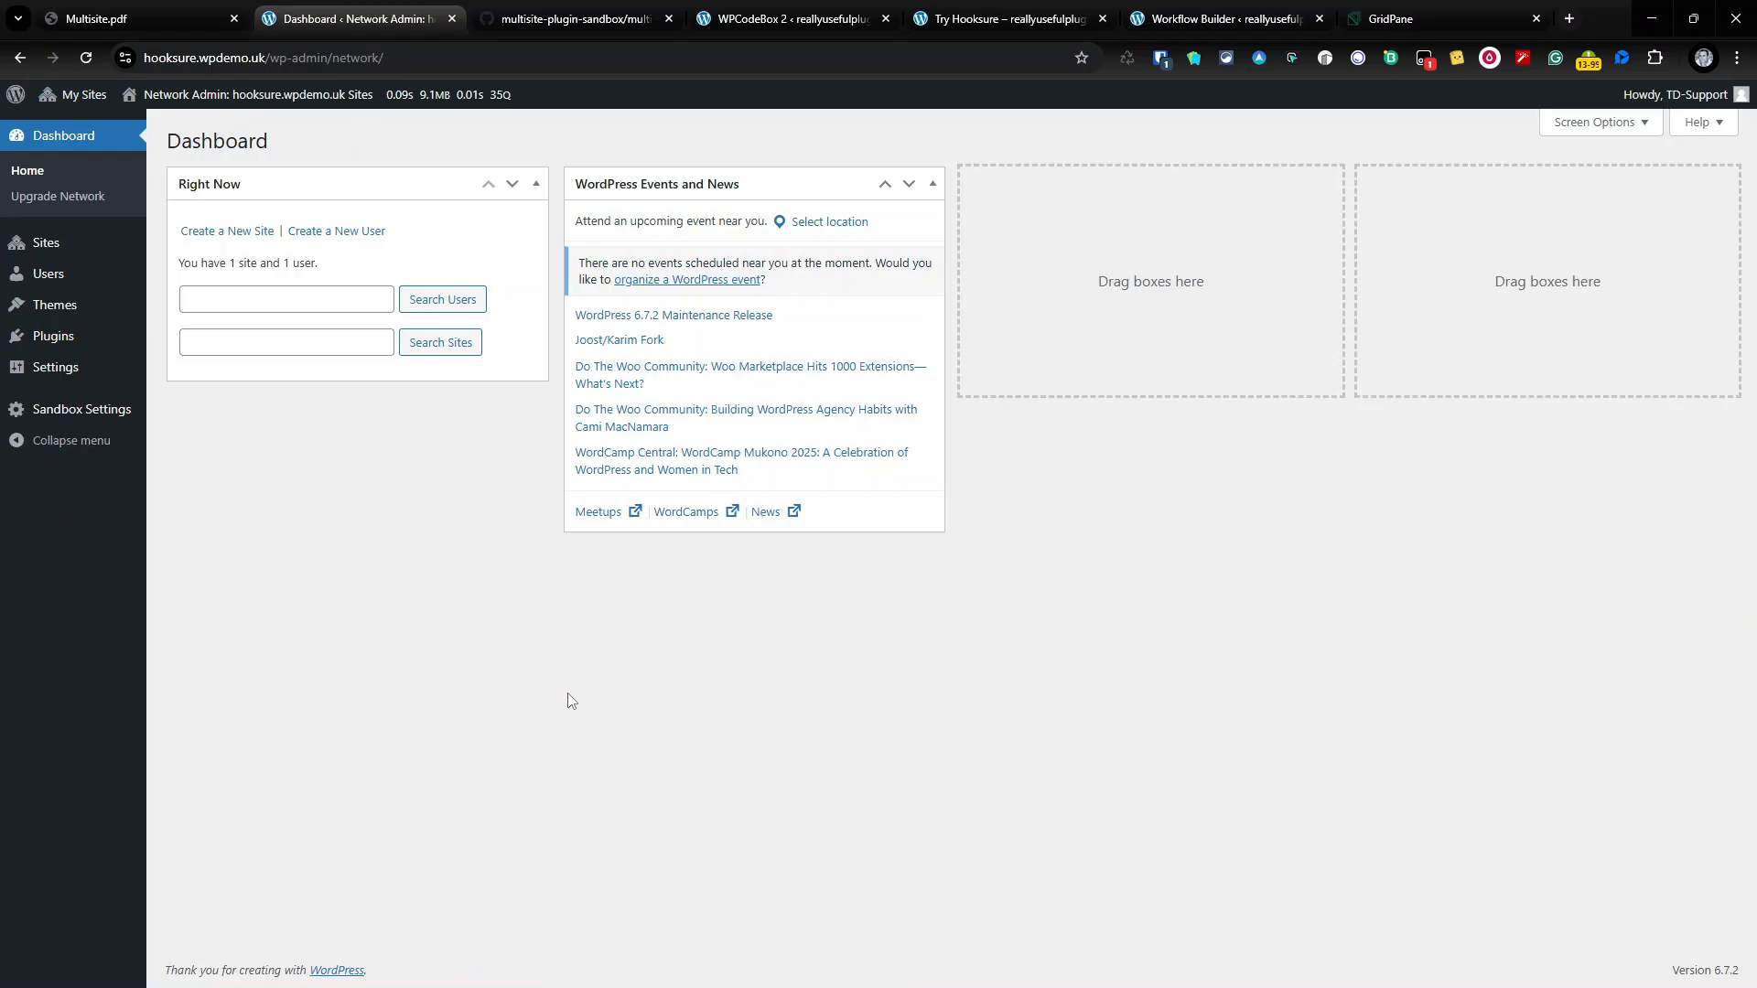
click(41, 243)
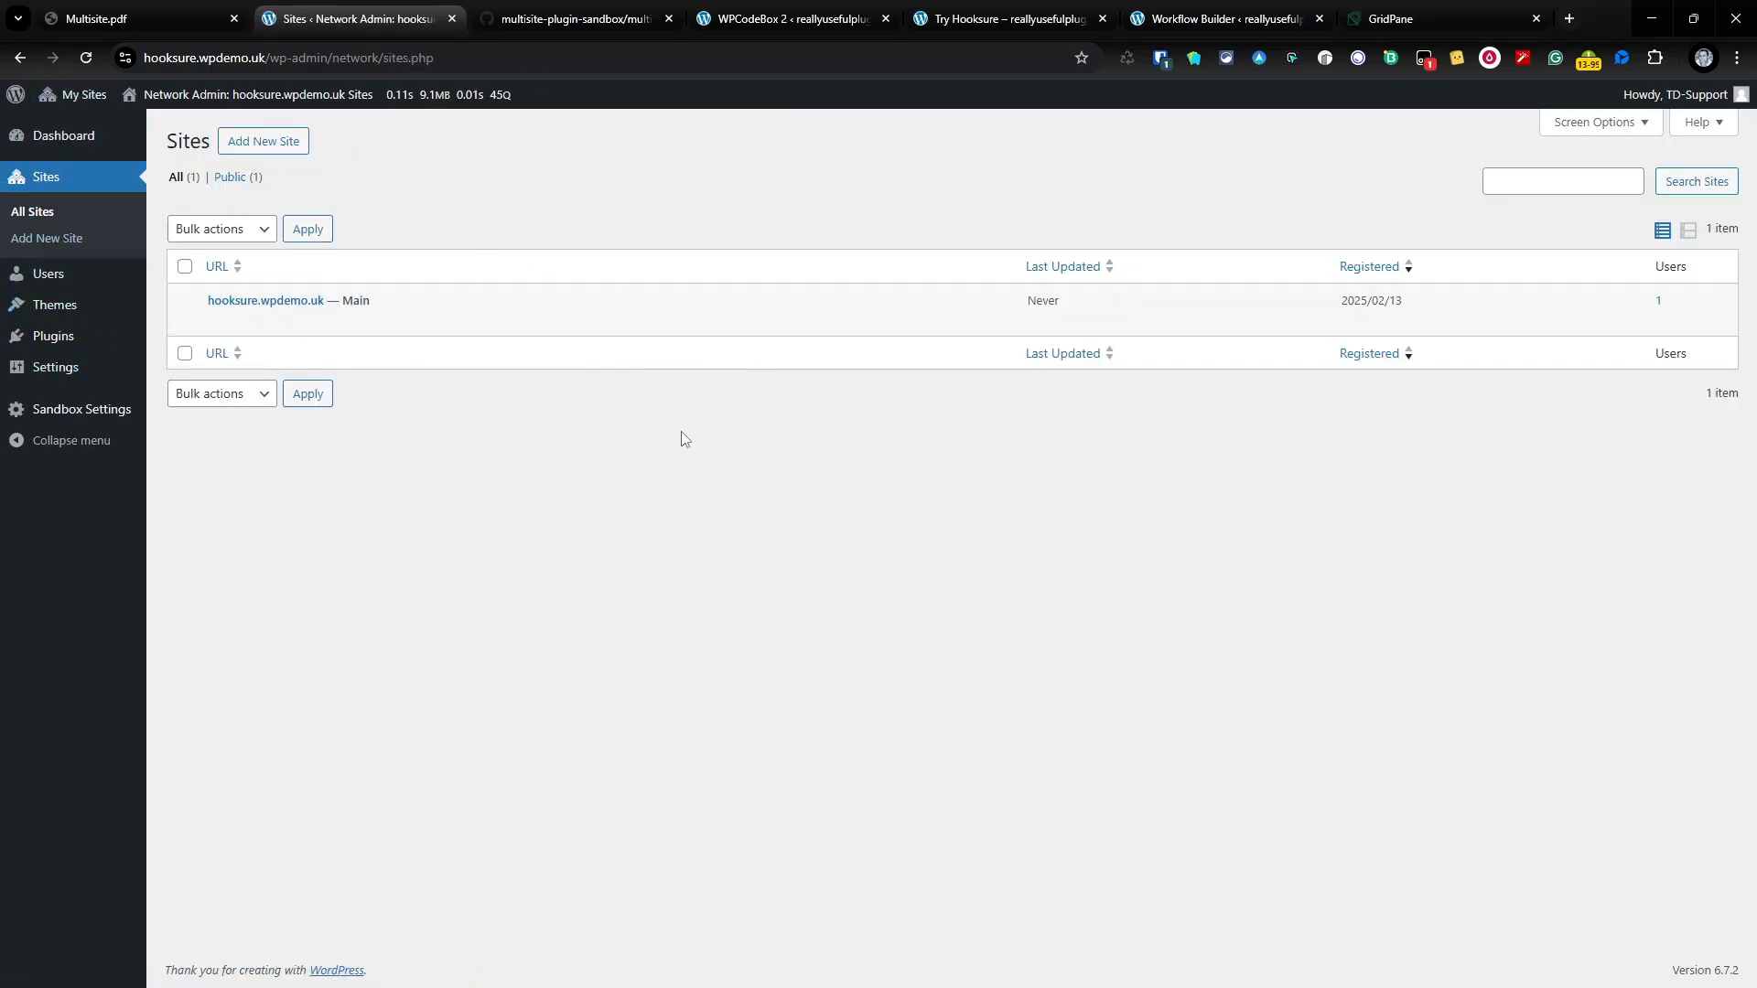
mouse_move(611, 311)
Step: Show the Multisite.pdf slide with the GridPane Multisite checklist
click(113, 25)
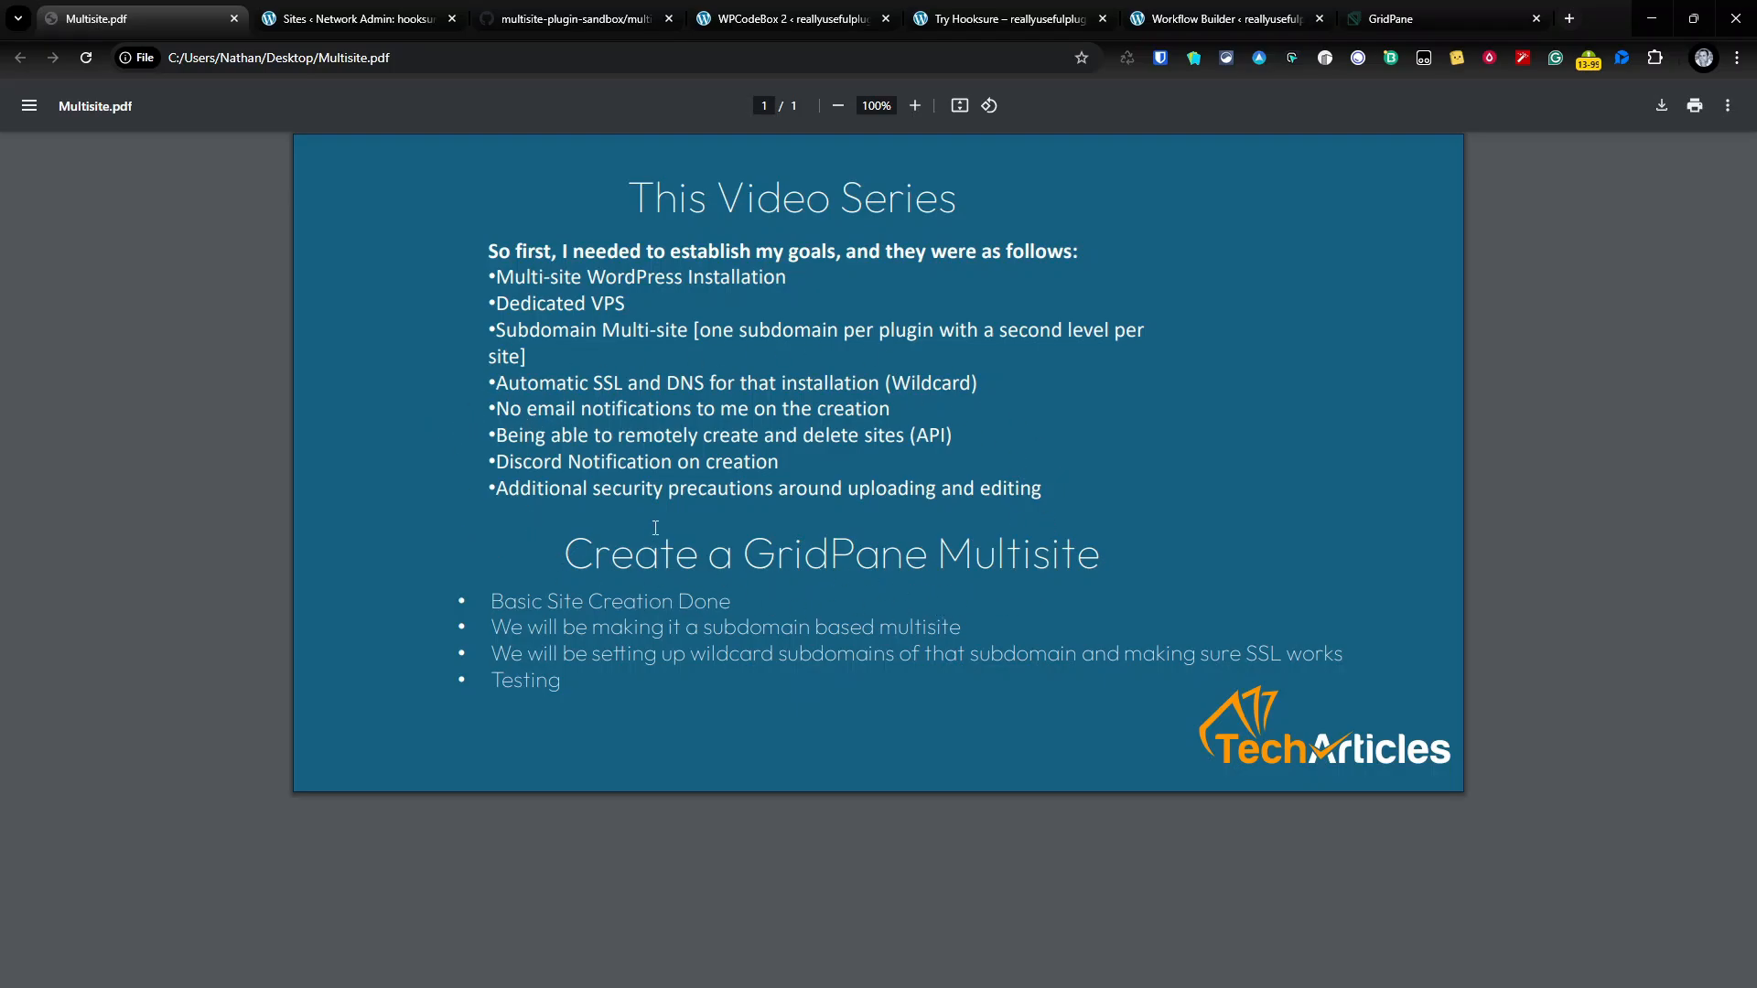
Step: Scroll through the multi-plugin-sandbox.php code on GitHub
click(540, 13)
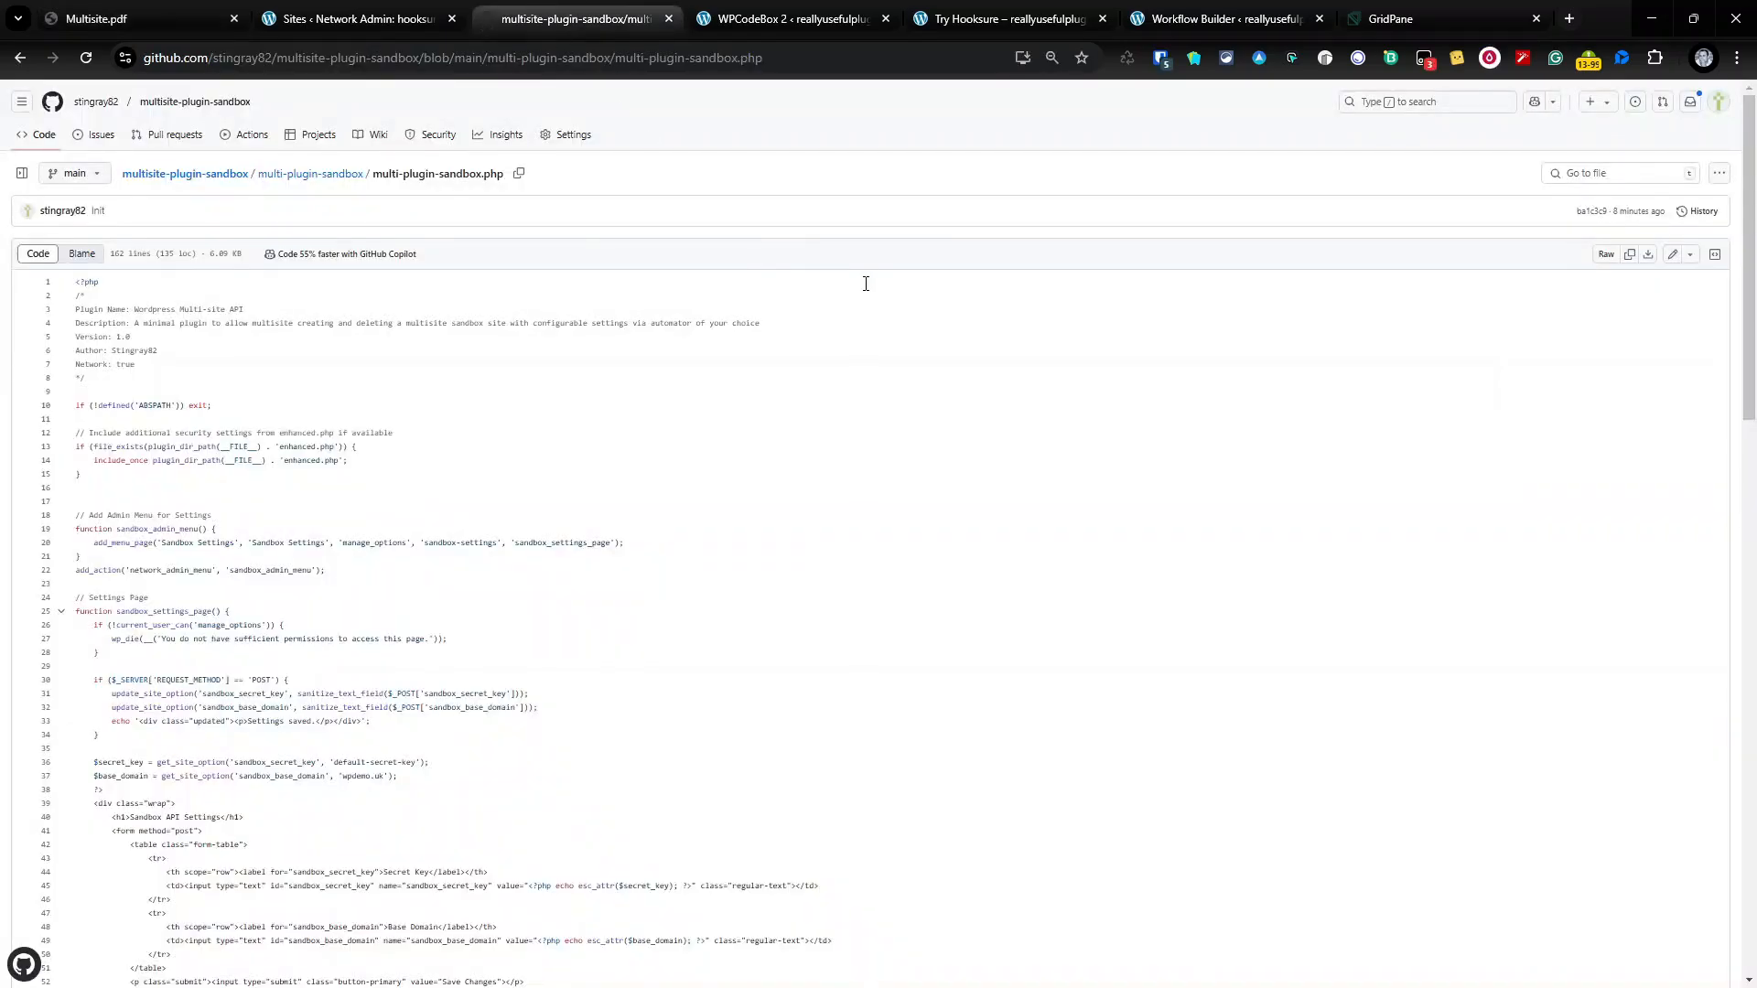
scroll(261, 455, down, 9)
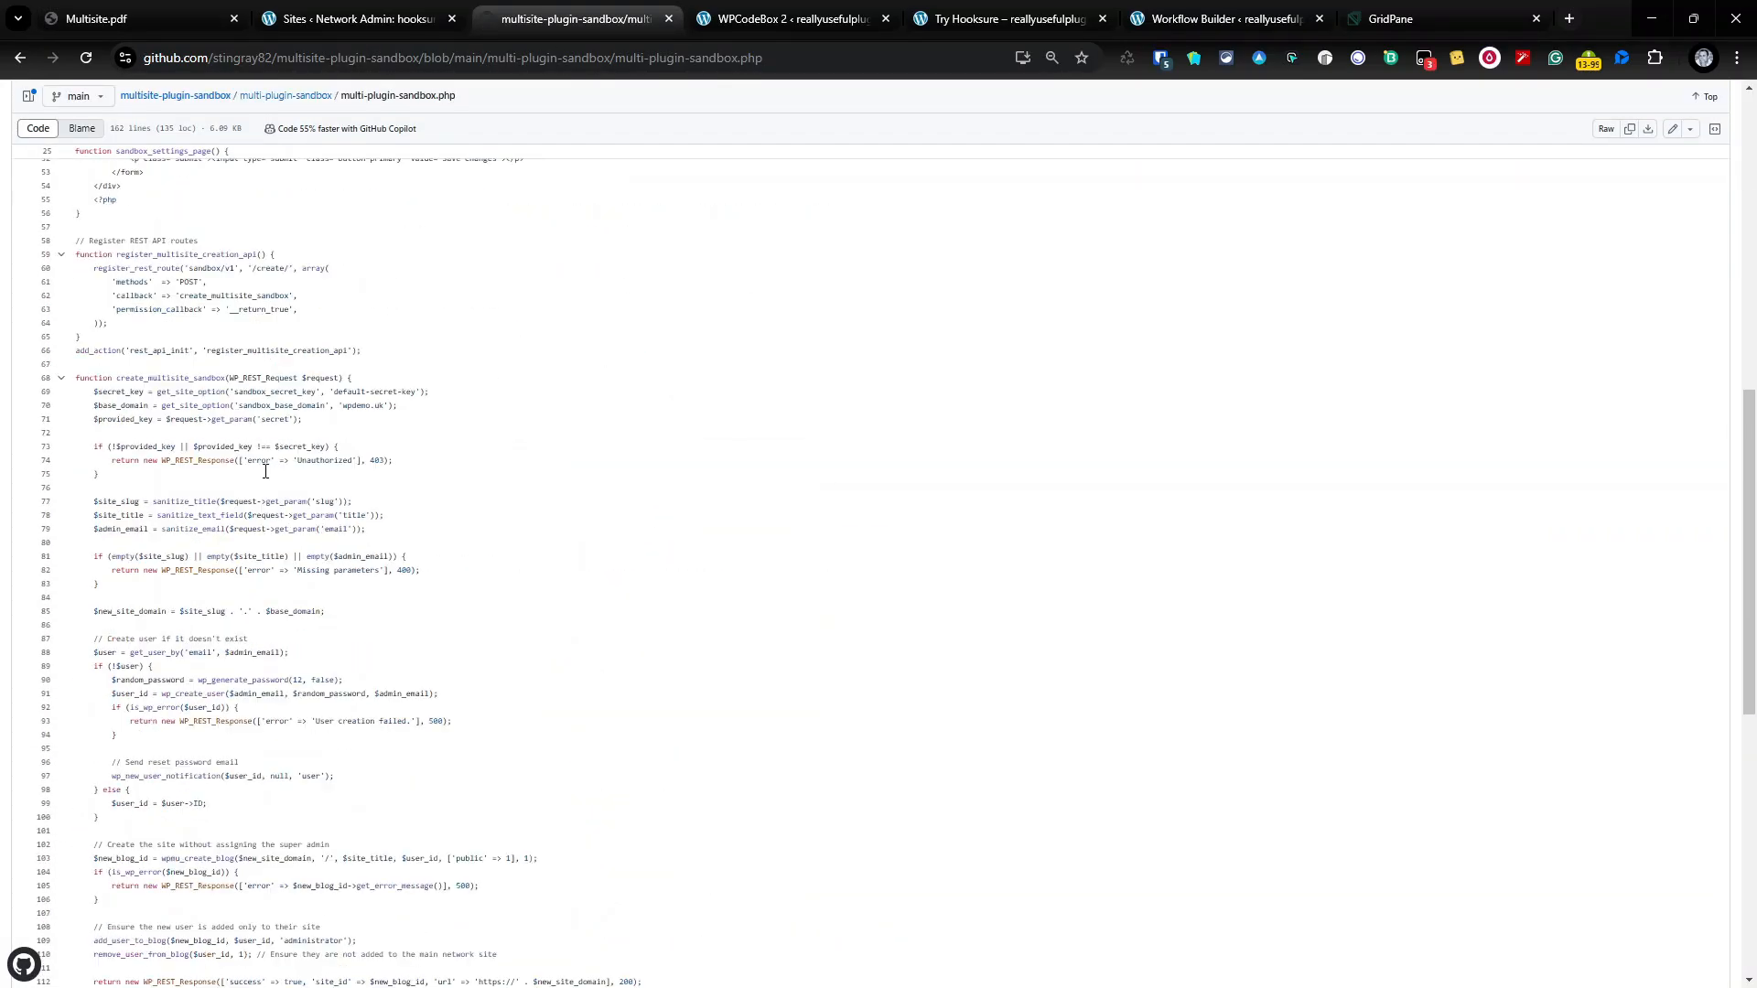
scroll(266, 471, down, 2)
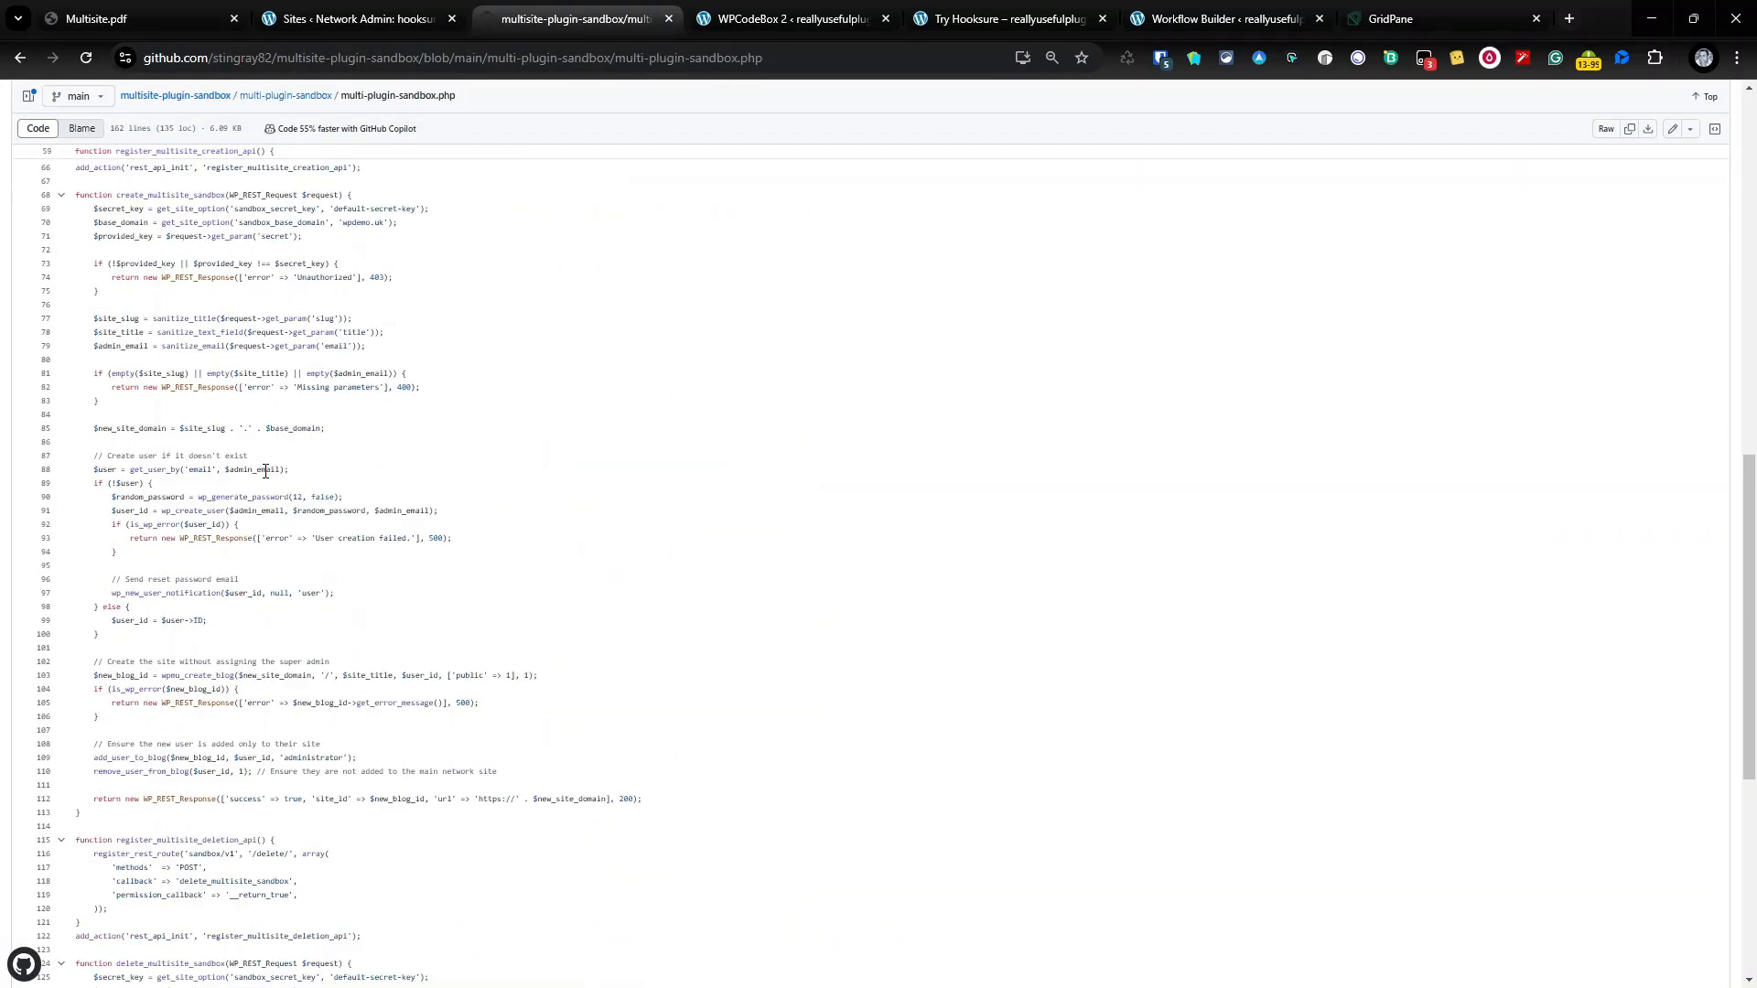
scroll(256, 436, up, 5)
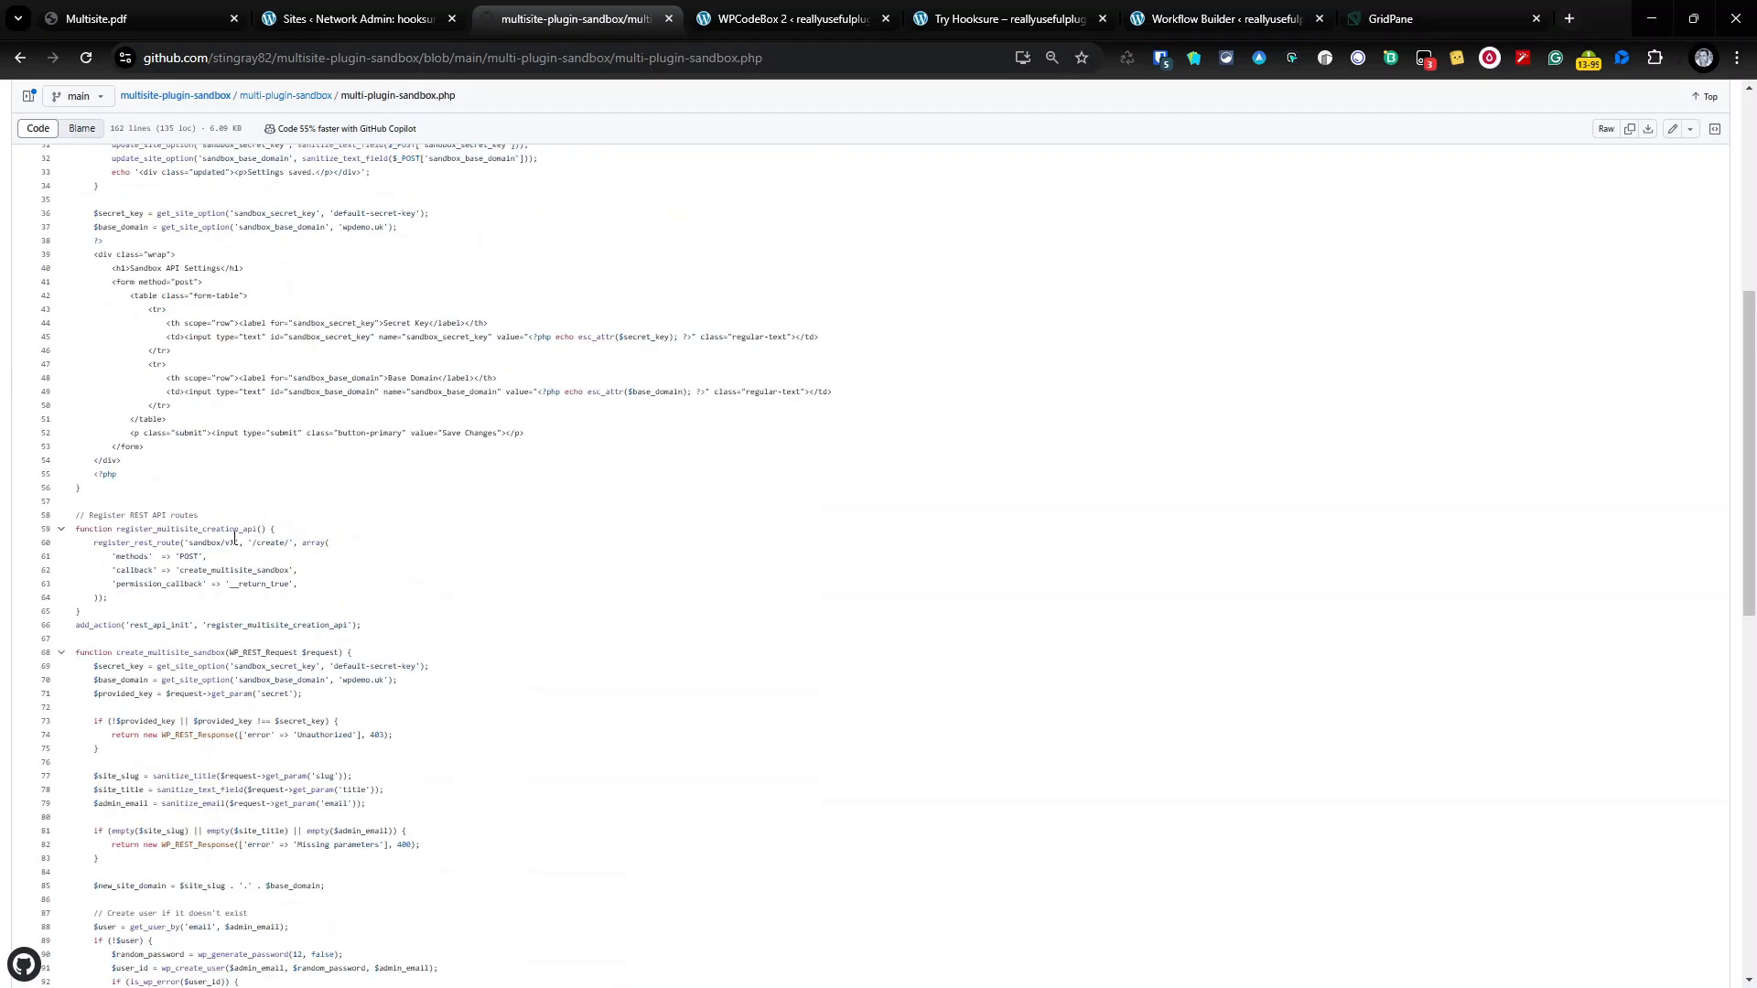
scroll(265, 542, down, 10)
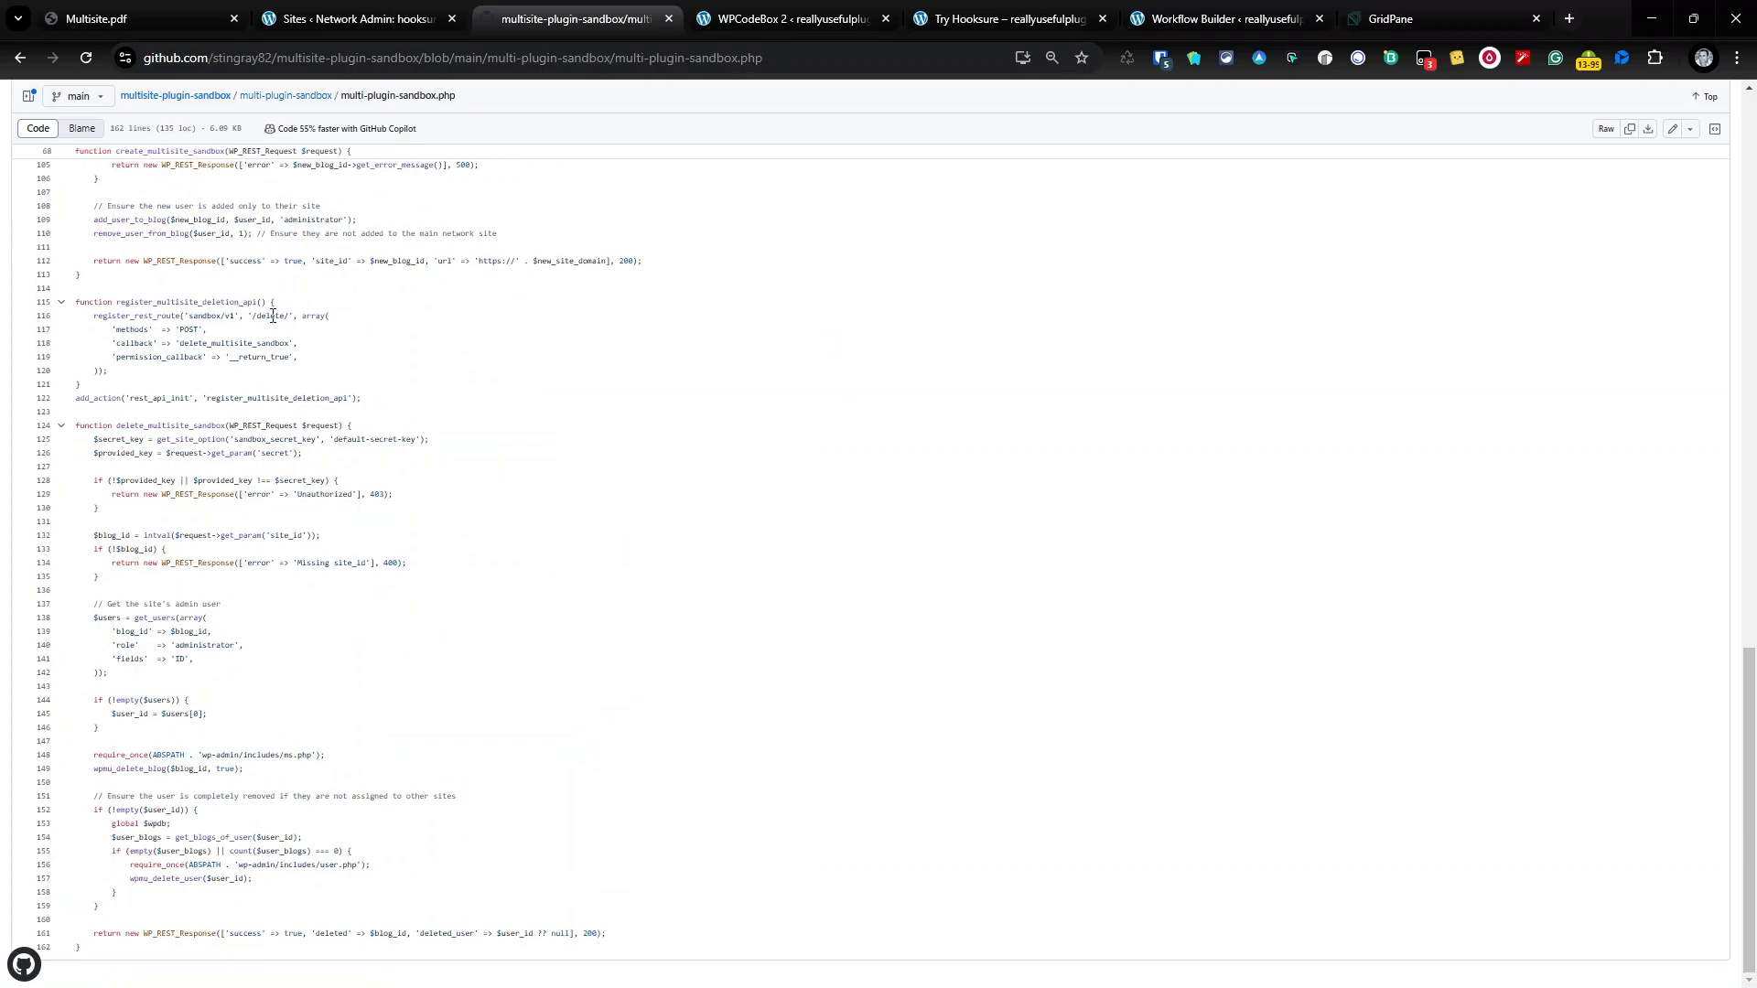
scroll(147, 961, up, 15)
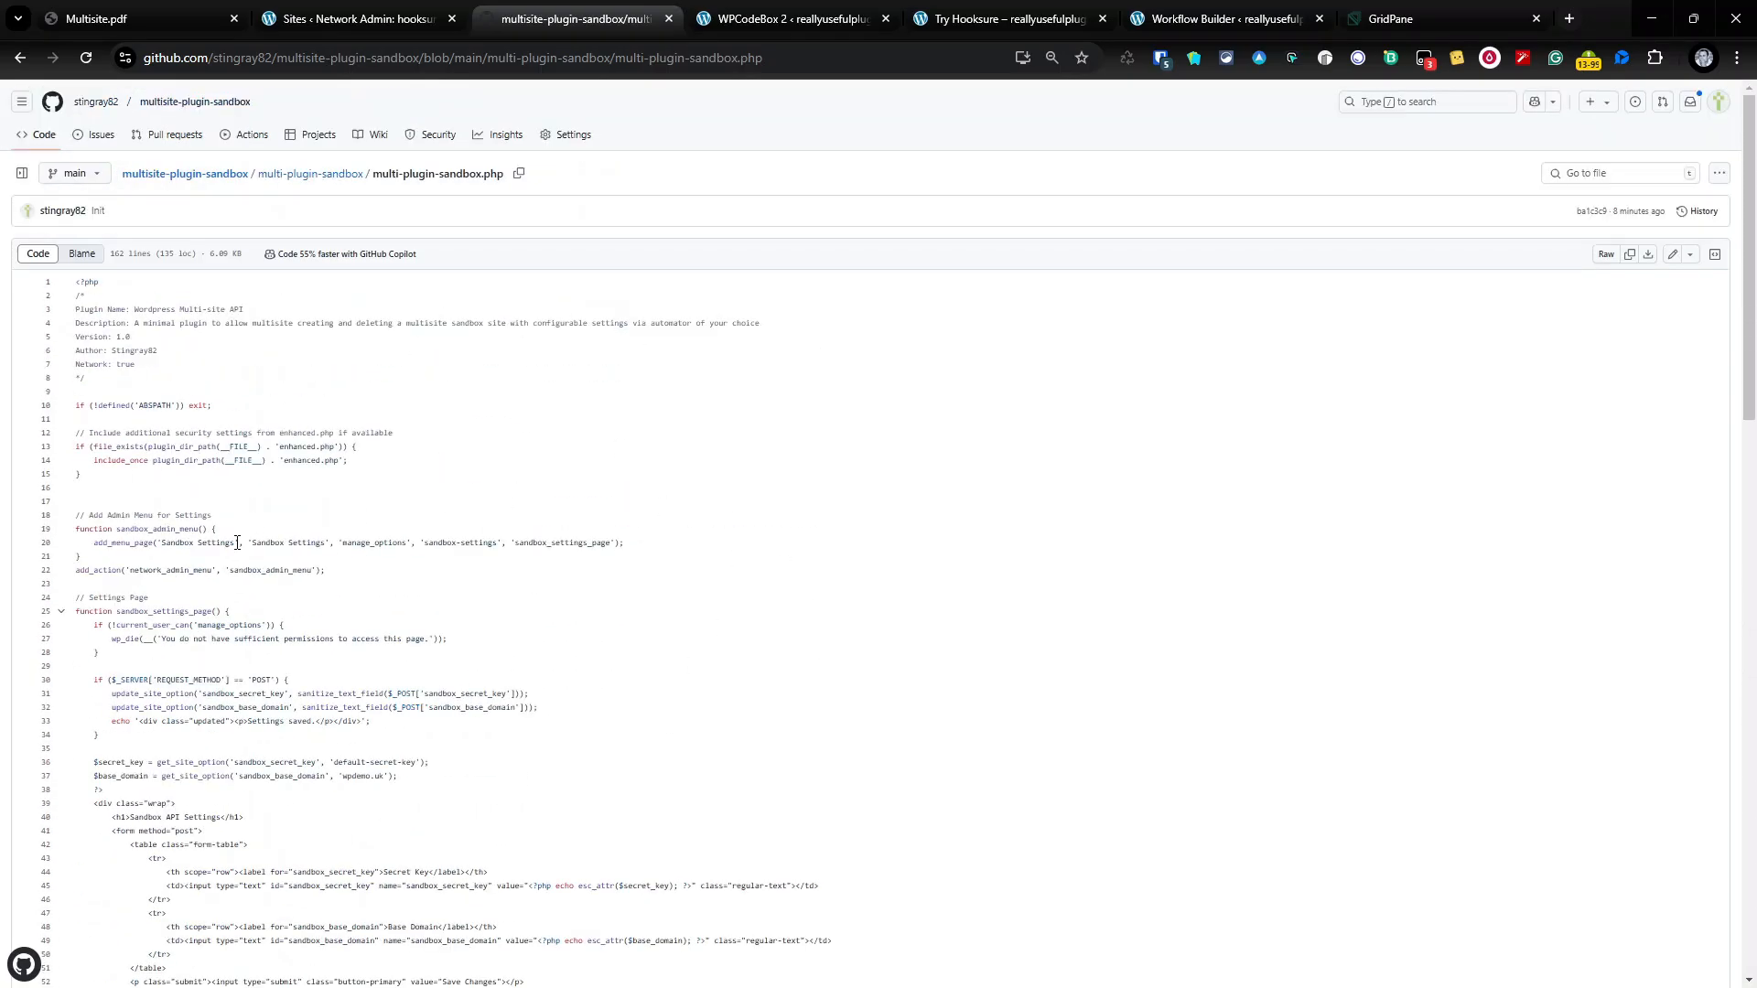
Step: Open enhanced.php and highlight its comments on blocking PHP uploads and disabling file edits
click(312, 174)
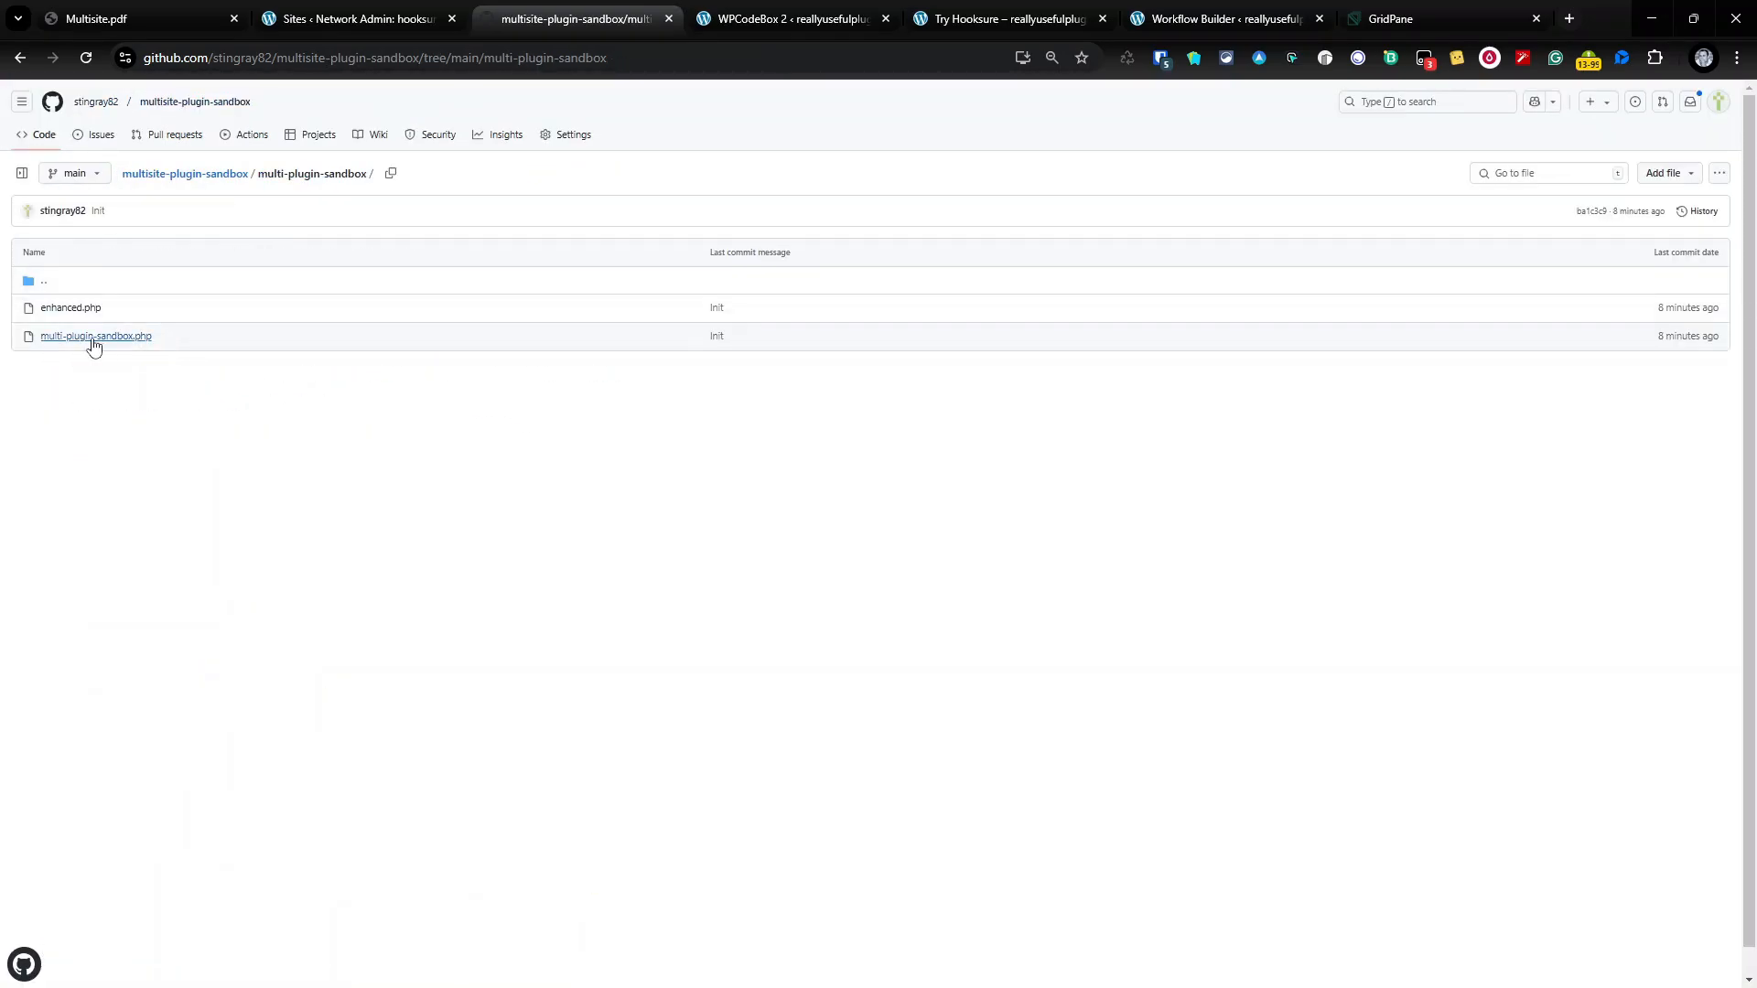
click(73, 311)
scroll(298, 587, down, 2)
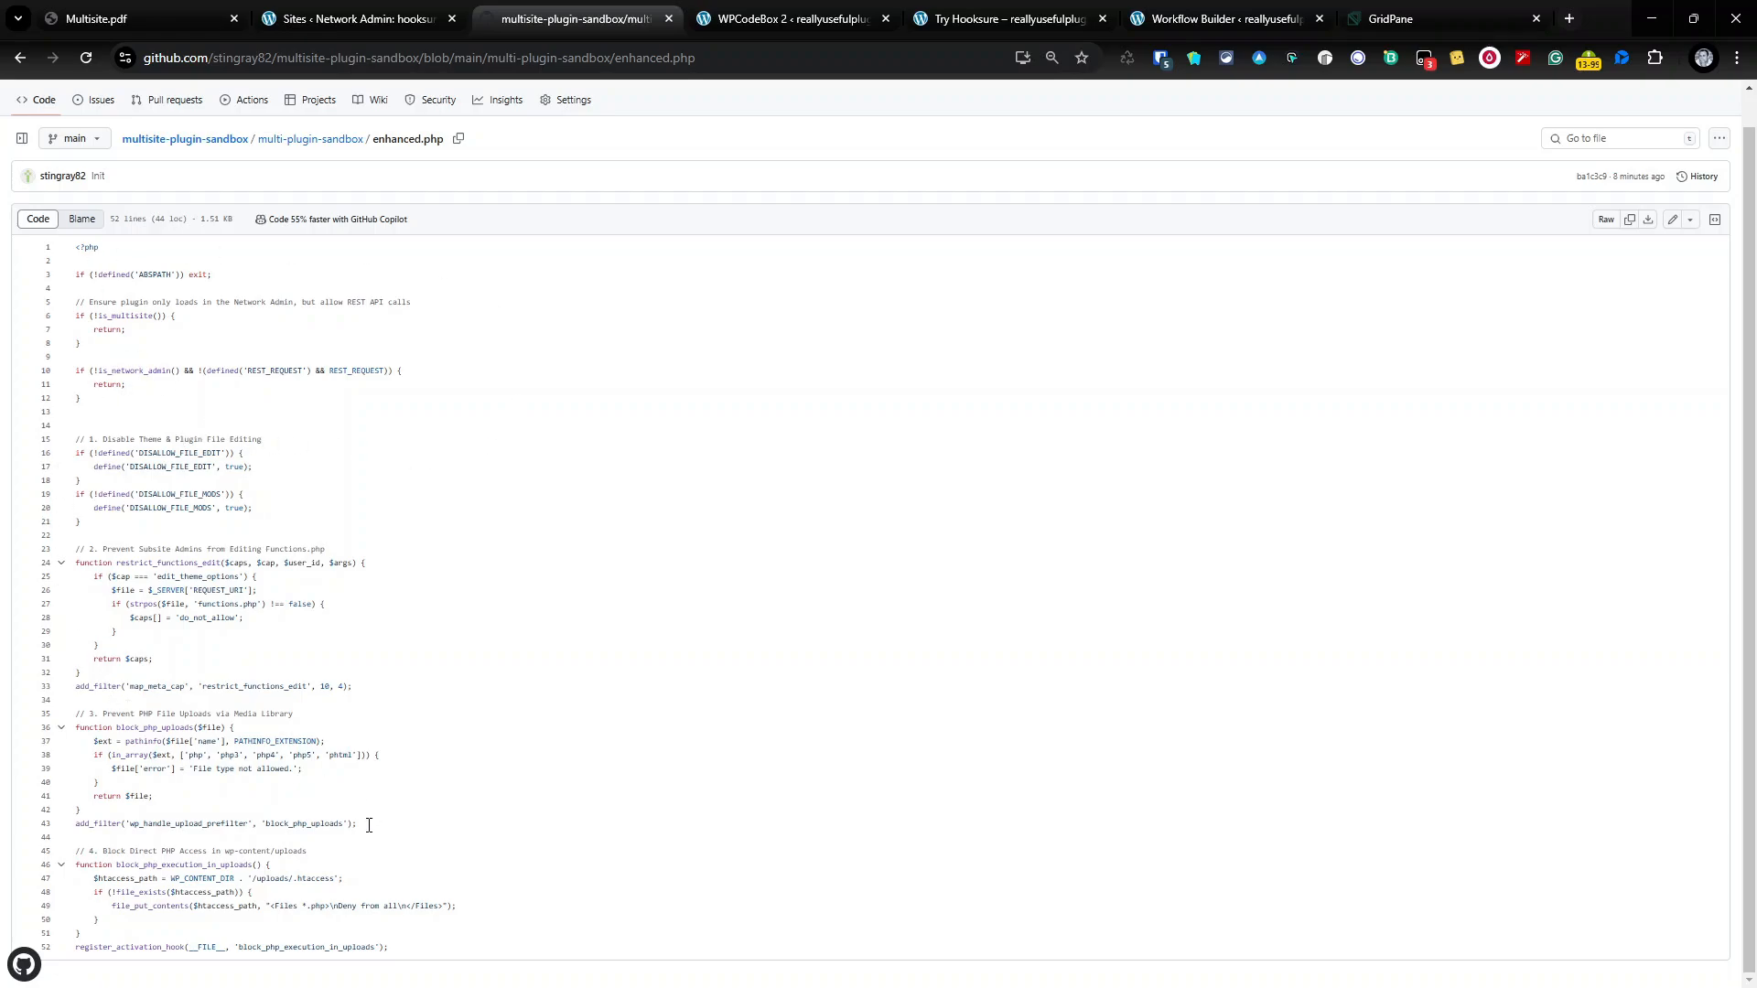
triple_click(217, 850)
triple_click(251, 717)
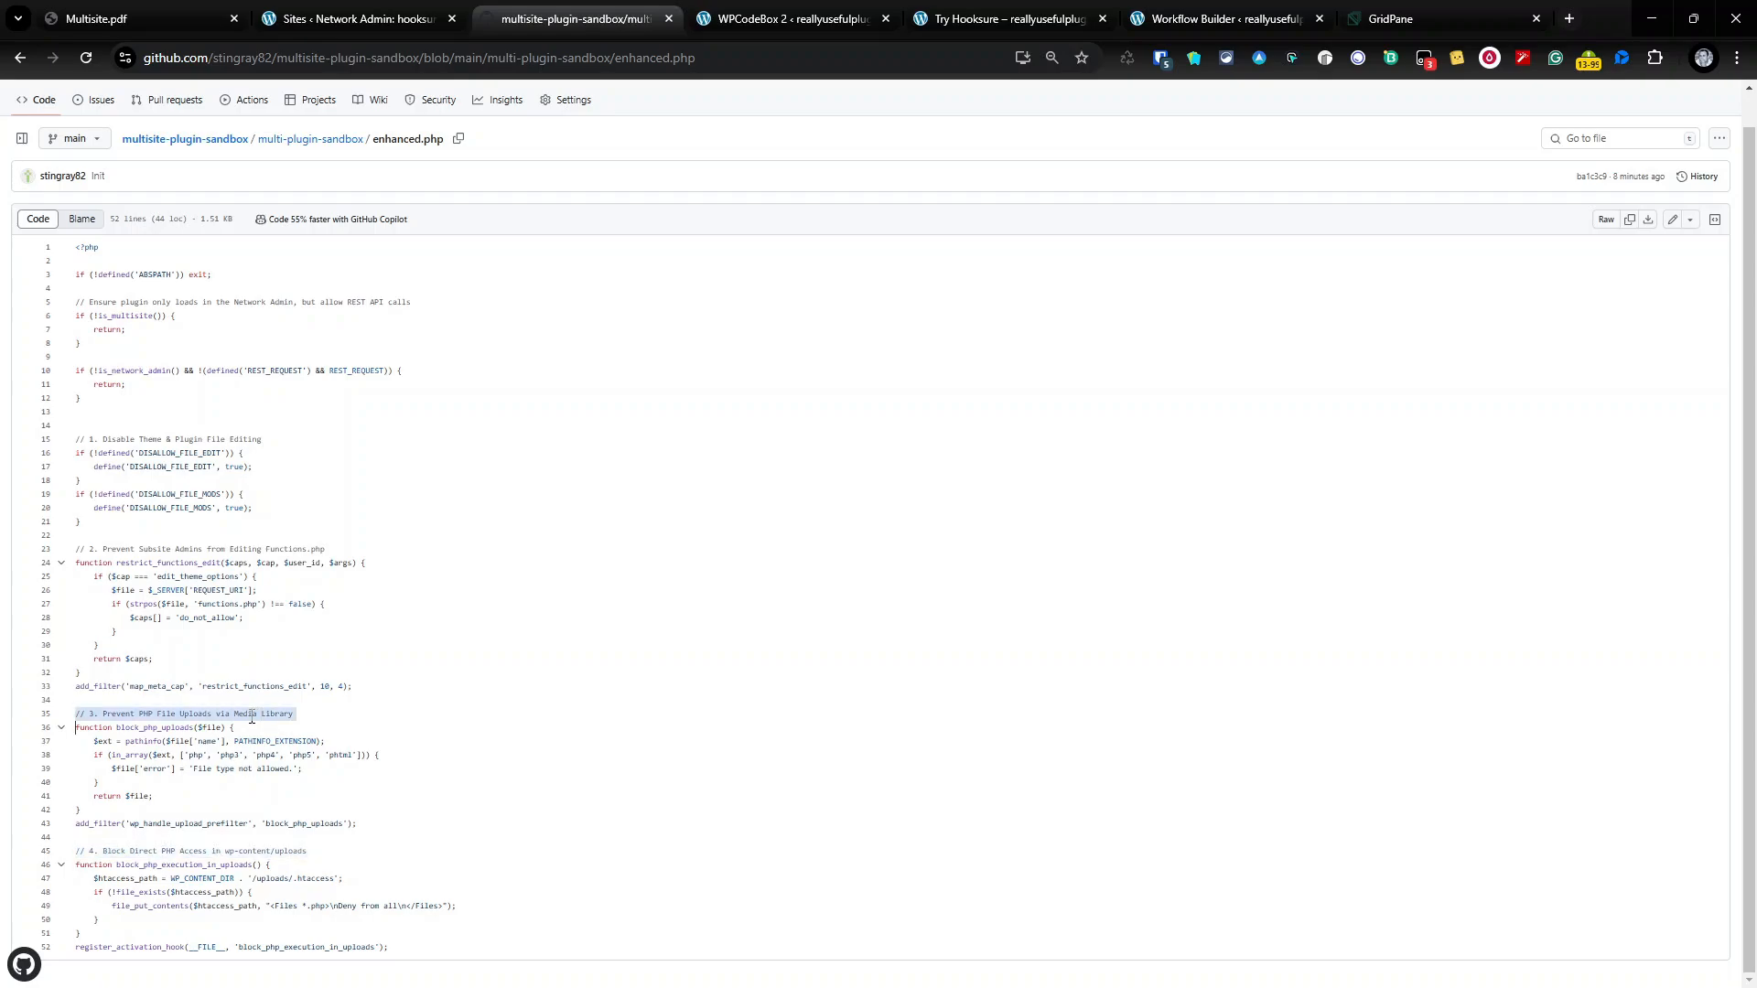
triple_click(246, 551)
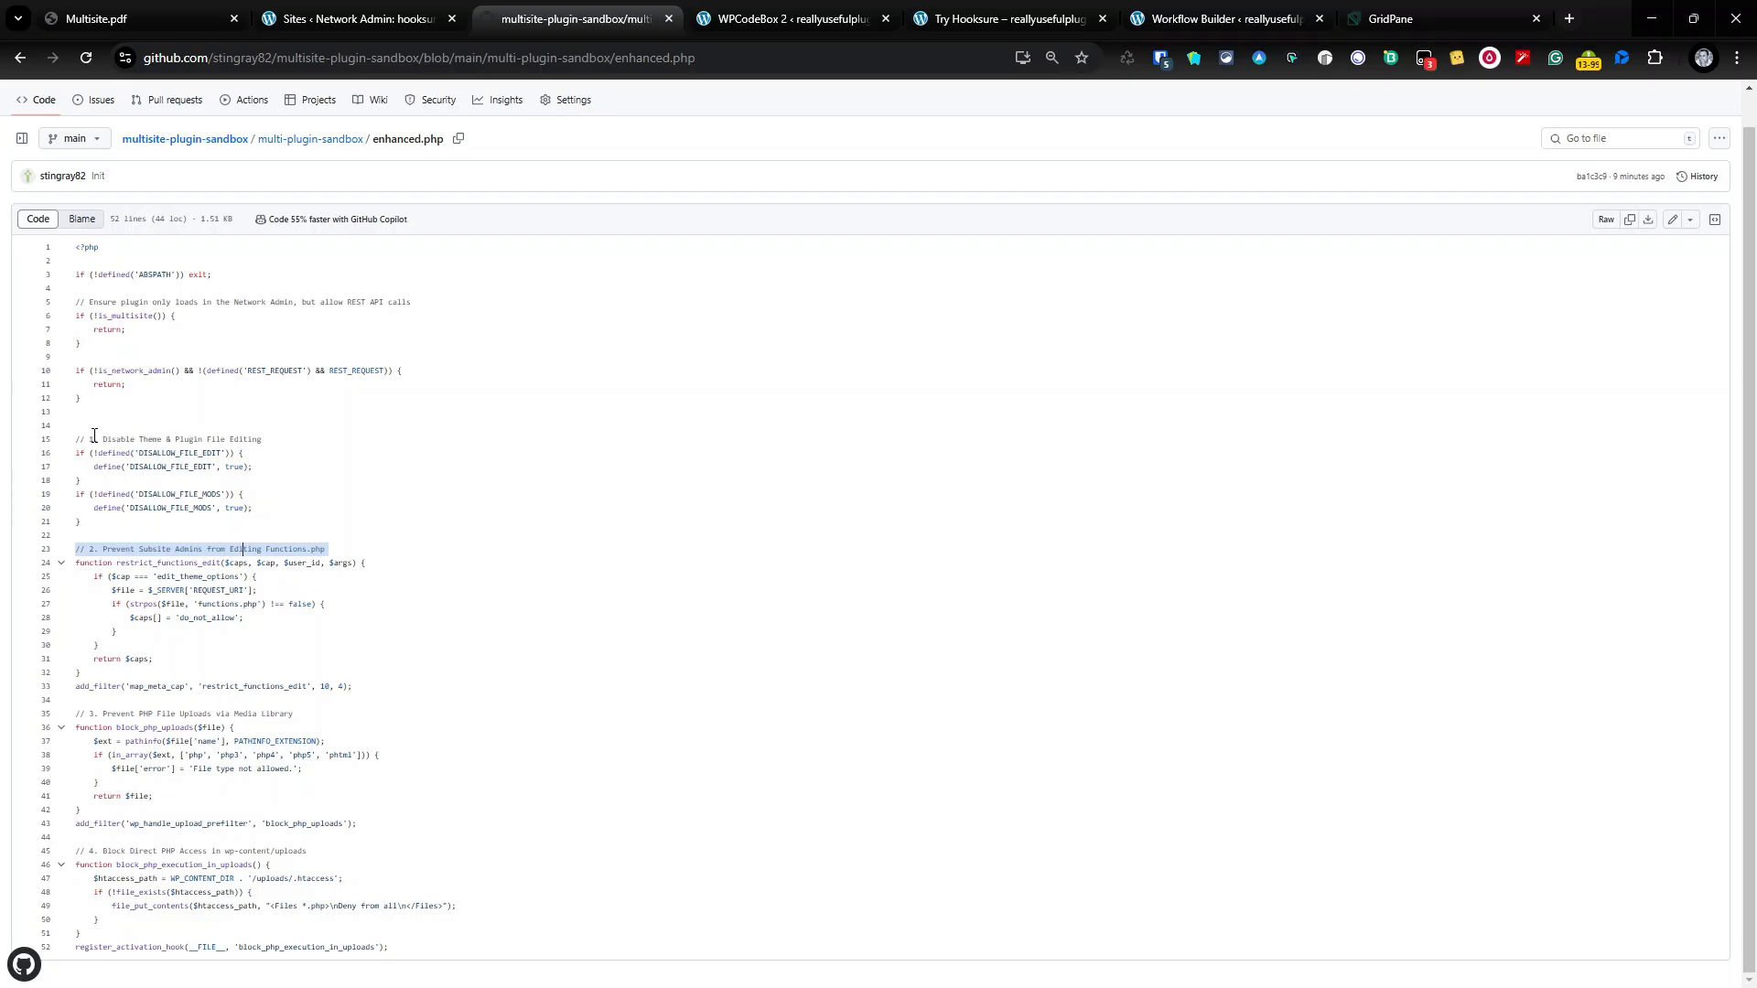
drag(95, 436, 279, 535)
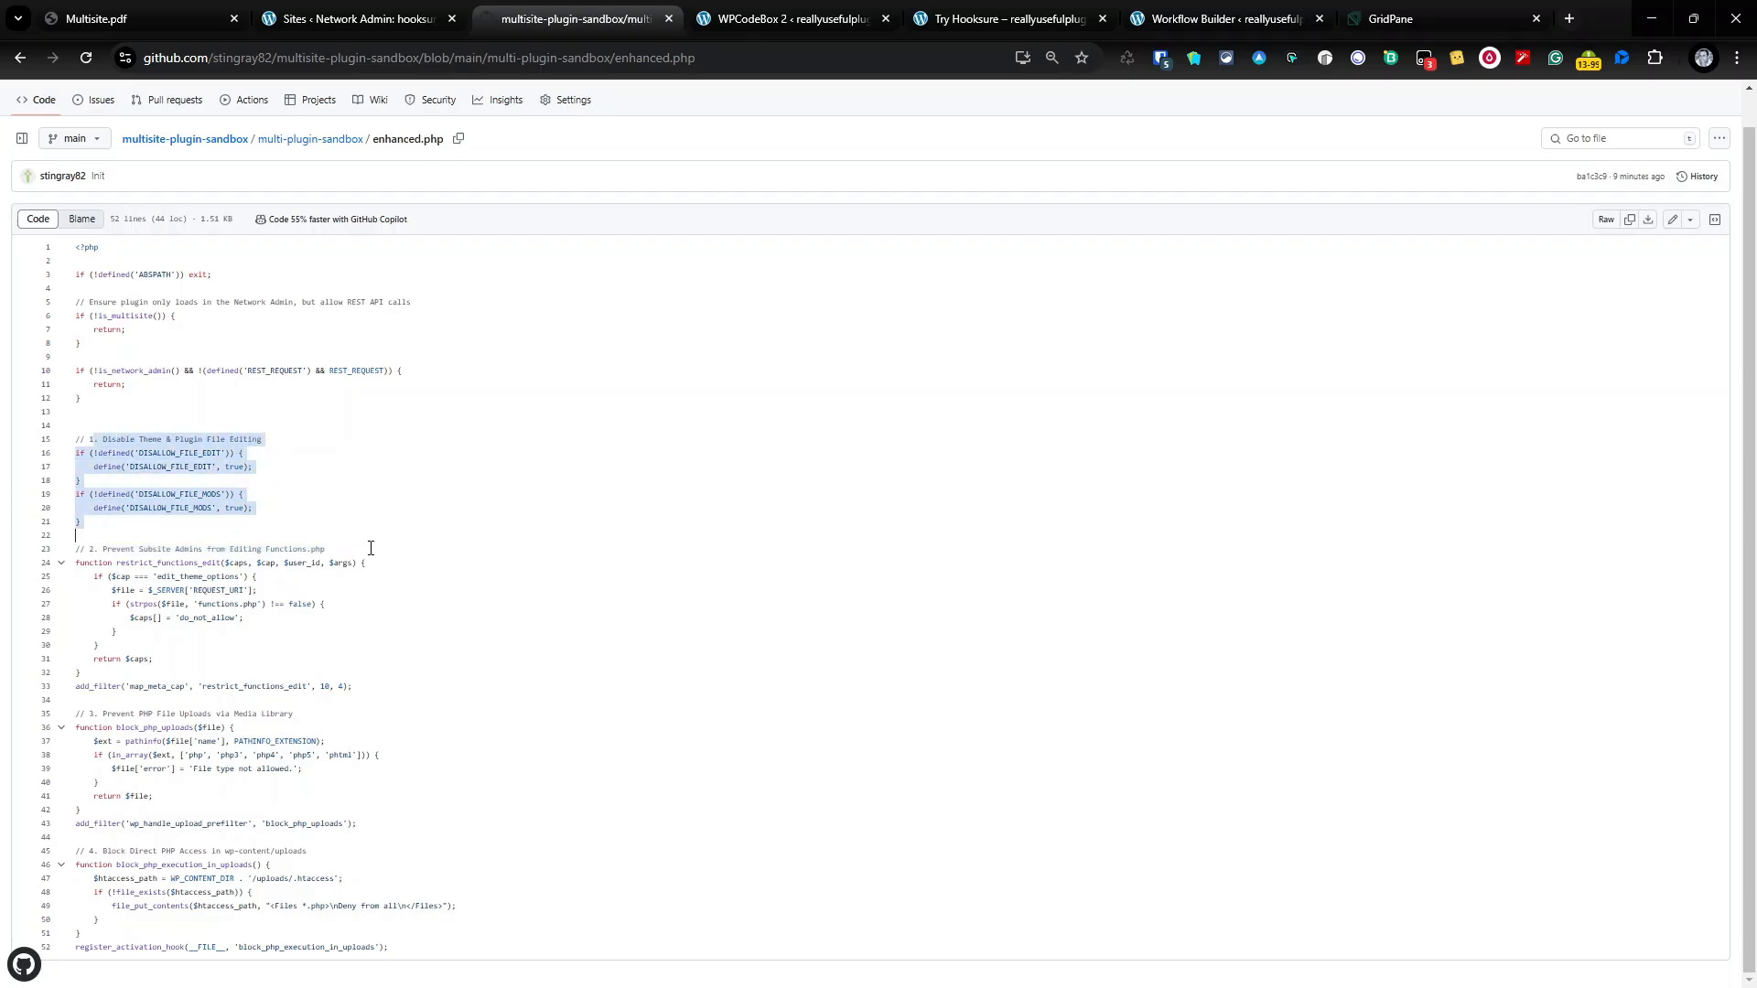
click(370, 548)
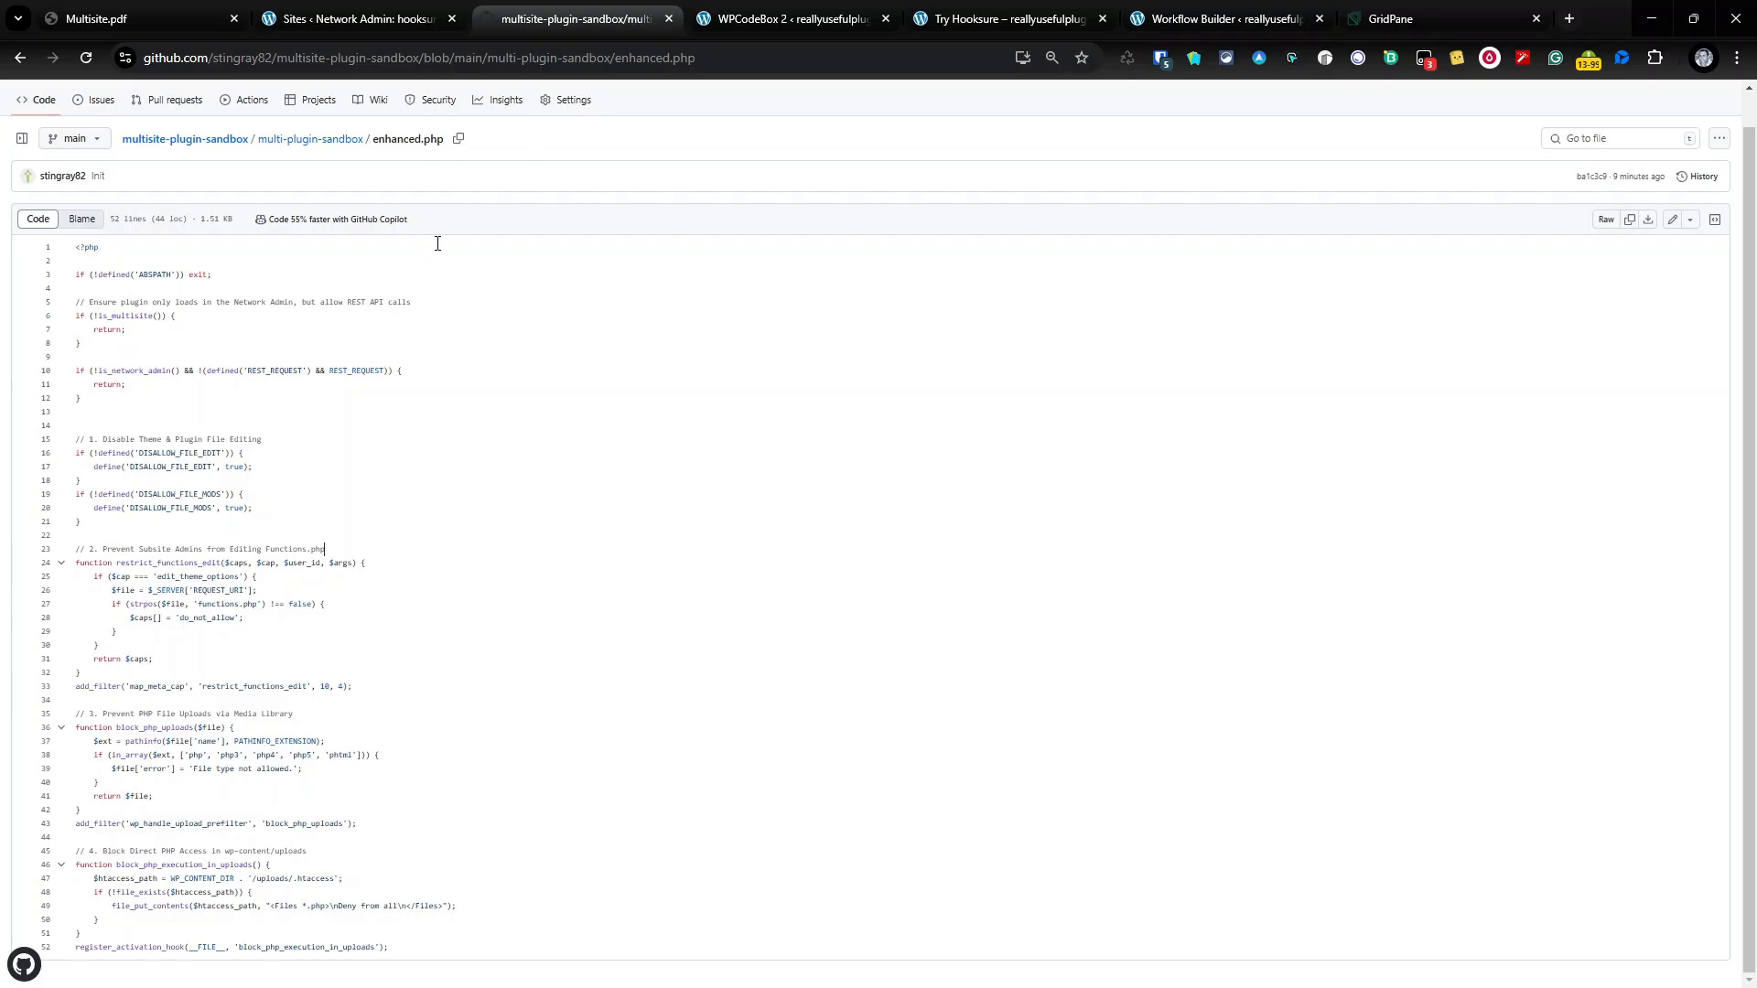
Step: Review the Try Hooksure sandbox sign-up page, then return to the Workflow Builder
click(1006, 18)
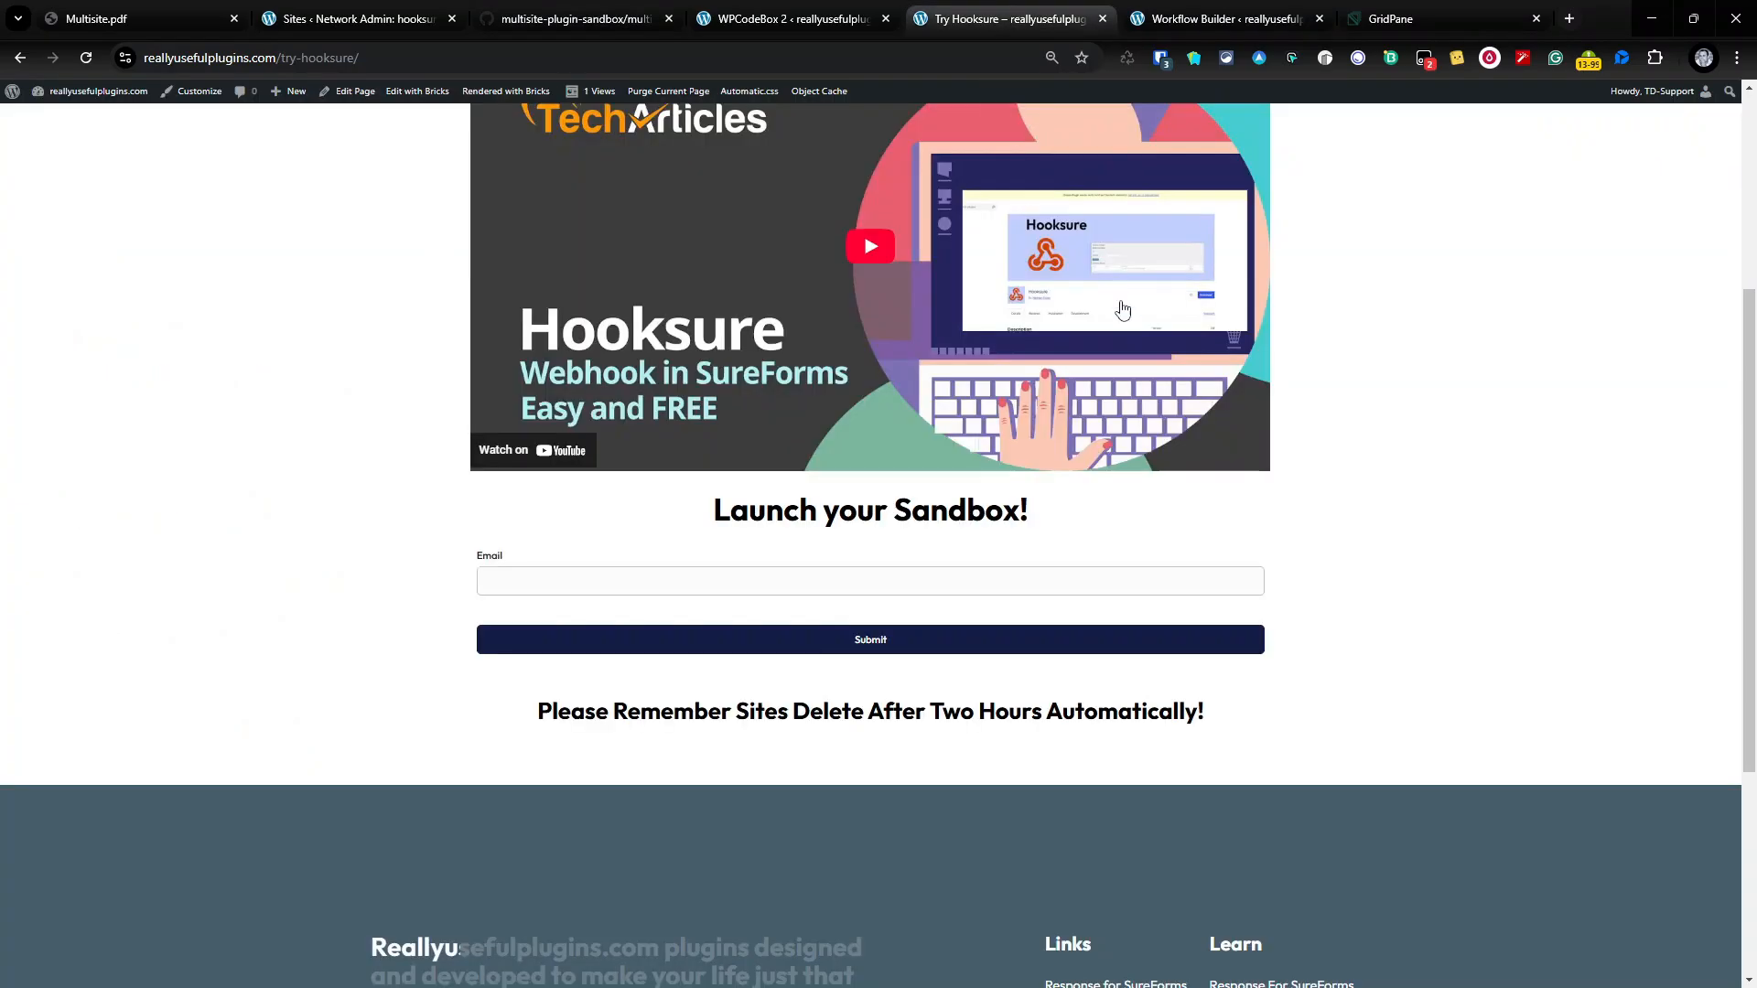
scroll(1194, 388, up, 4)
scroll(900, 222, down, 3)
scroll(1024, 247, up, 3)
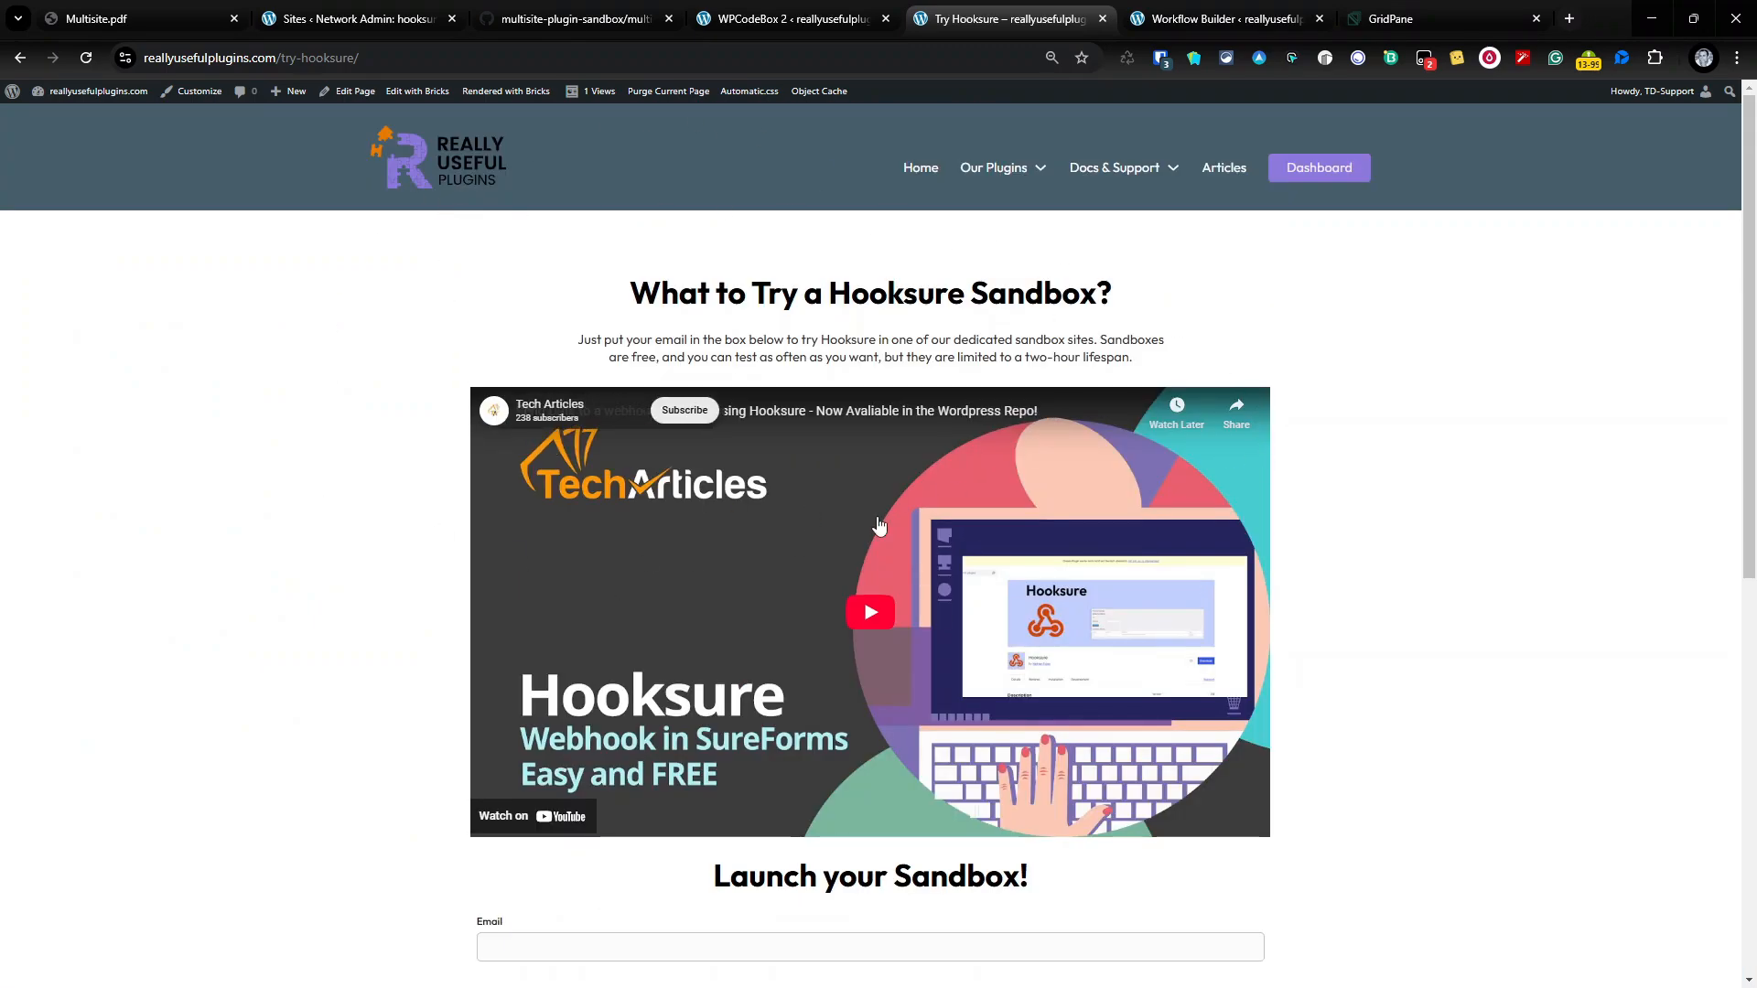
scroll(897, 623, down, 3)
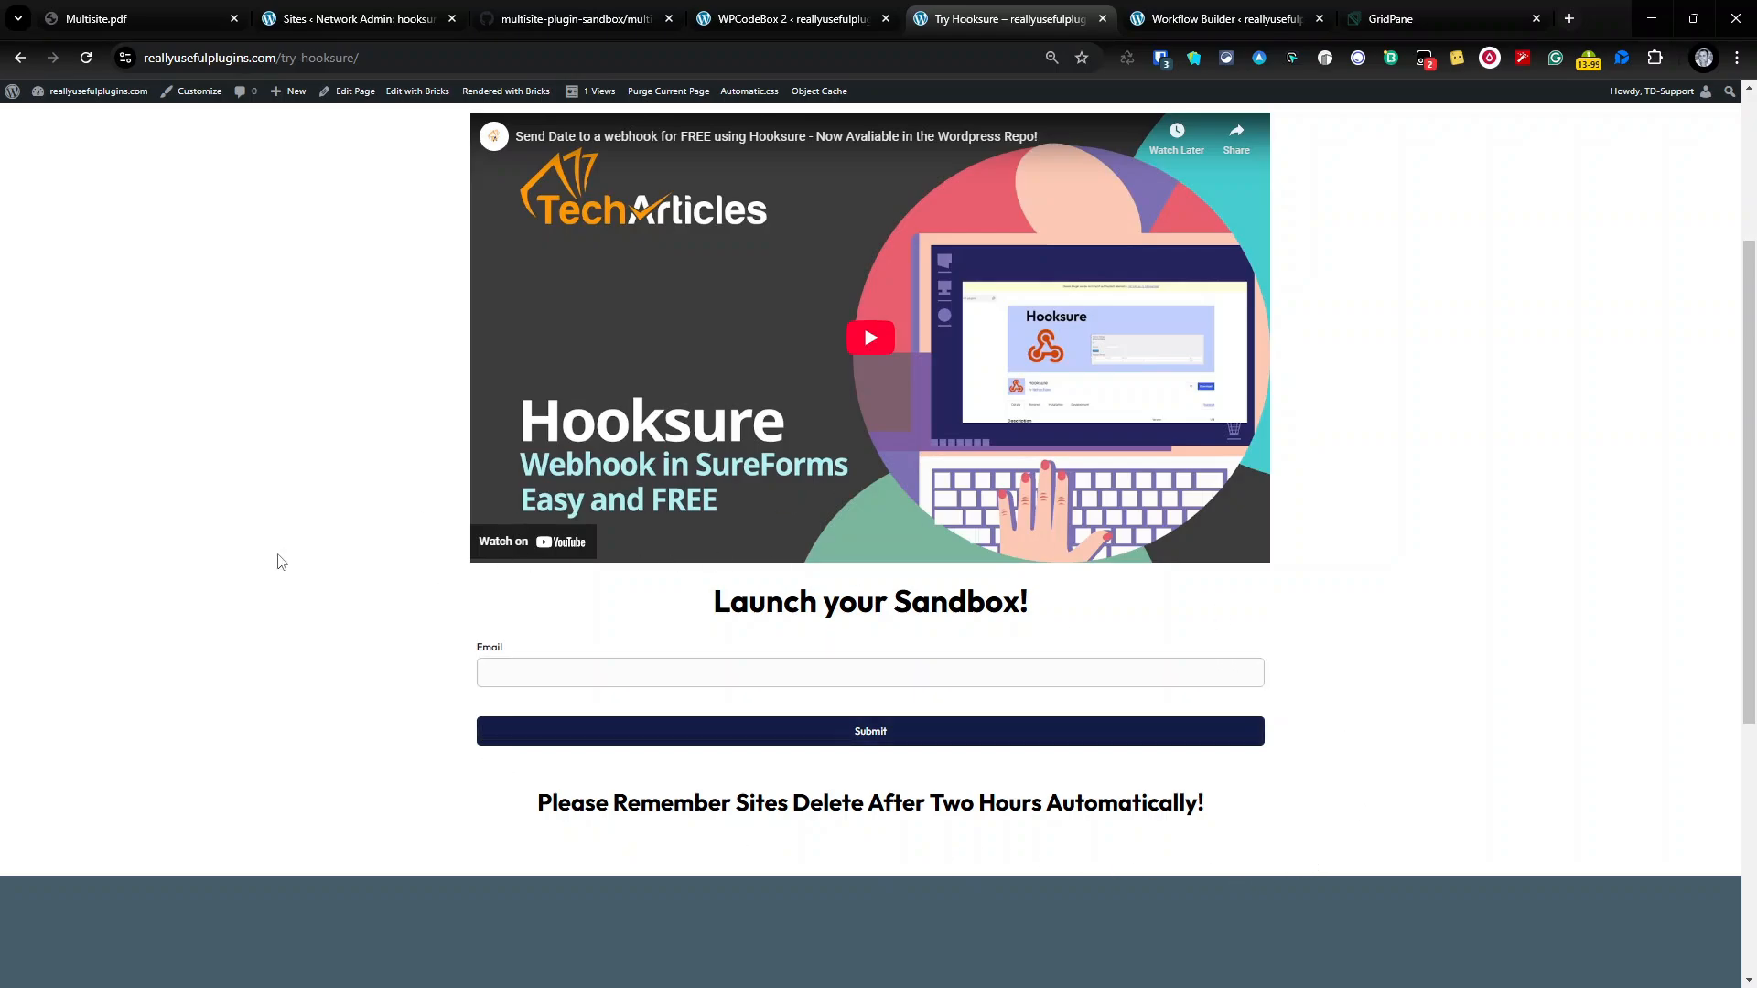
scroll(281, 561, up, 3)
scroll(1261, 705, down, 4)
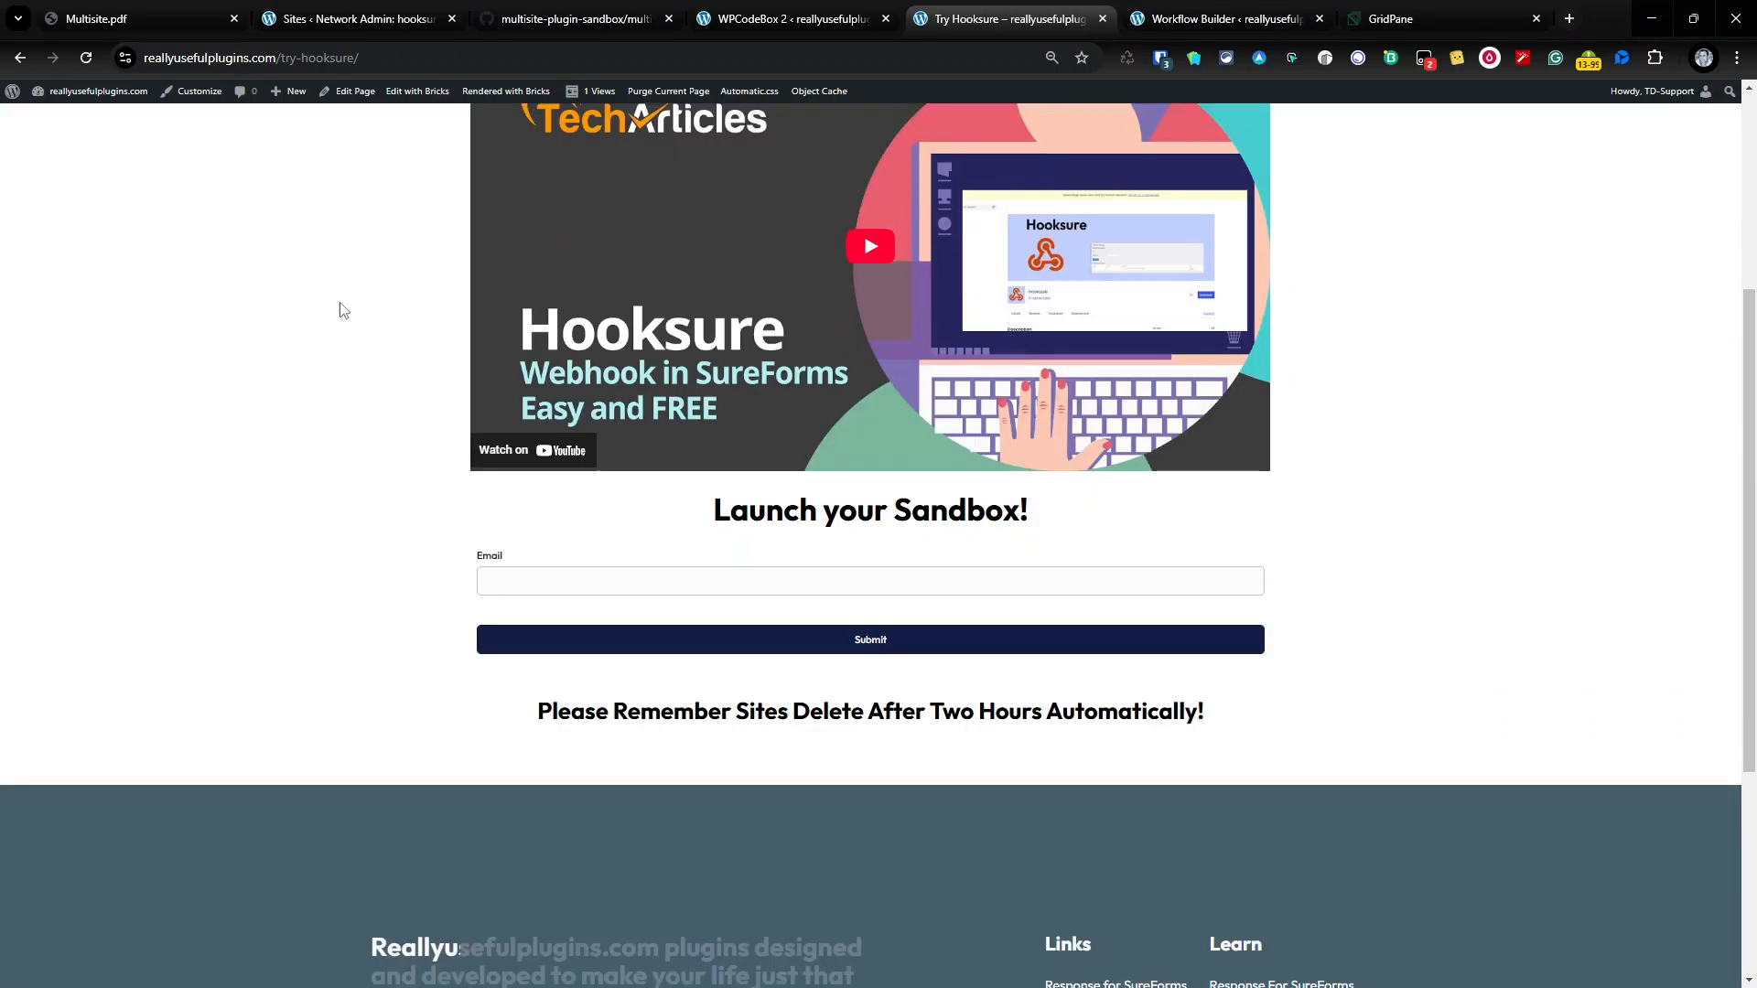
scroll(1059, 698, up, 5)
scroll(849, 928, down, 1)
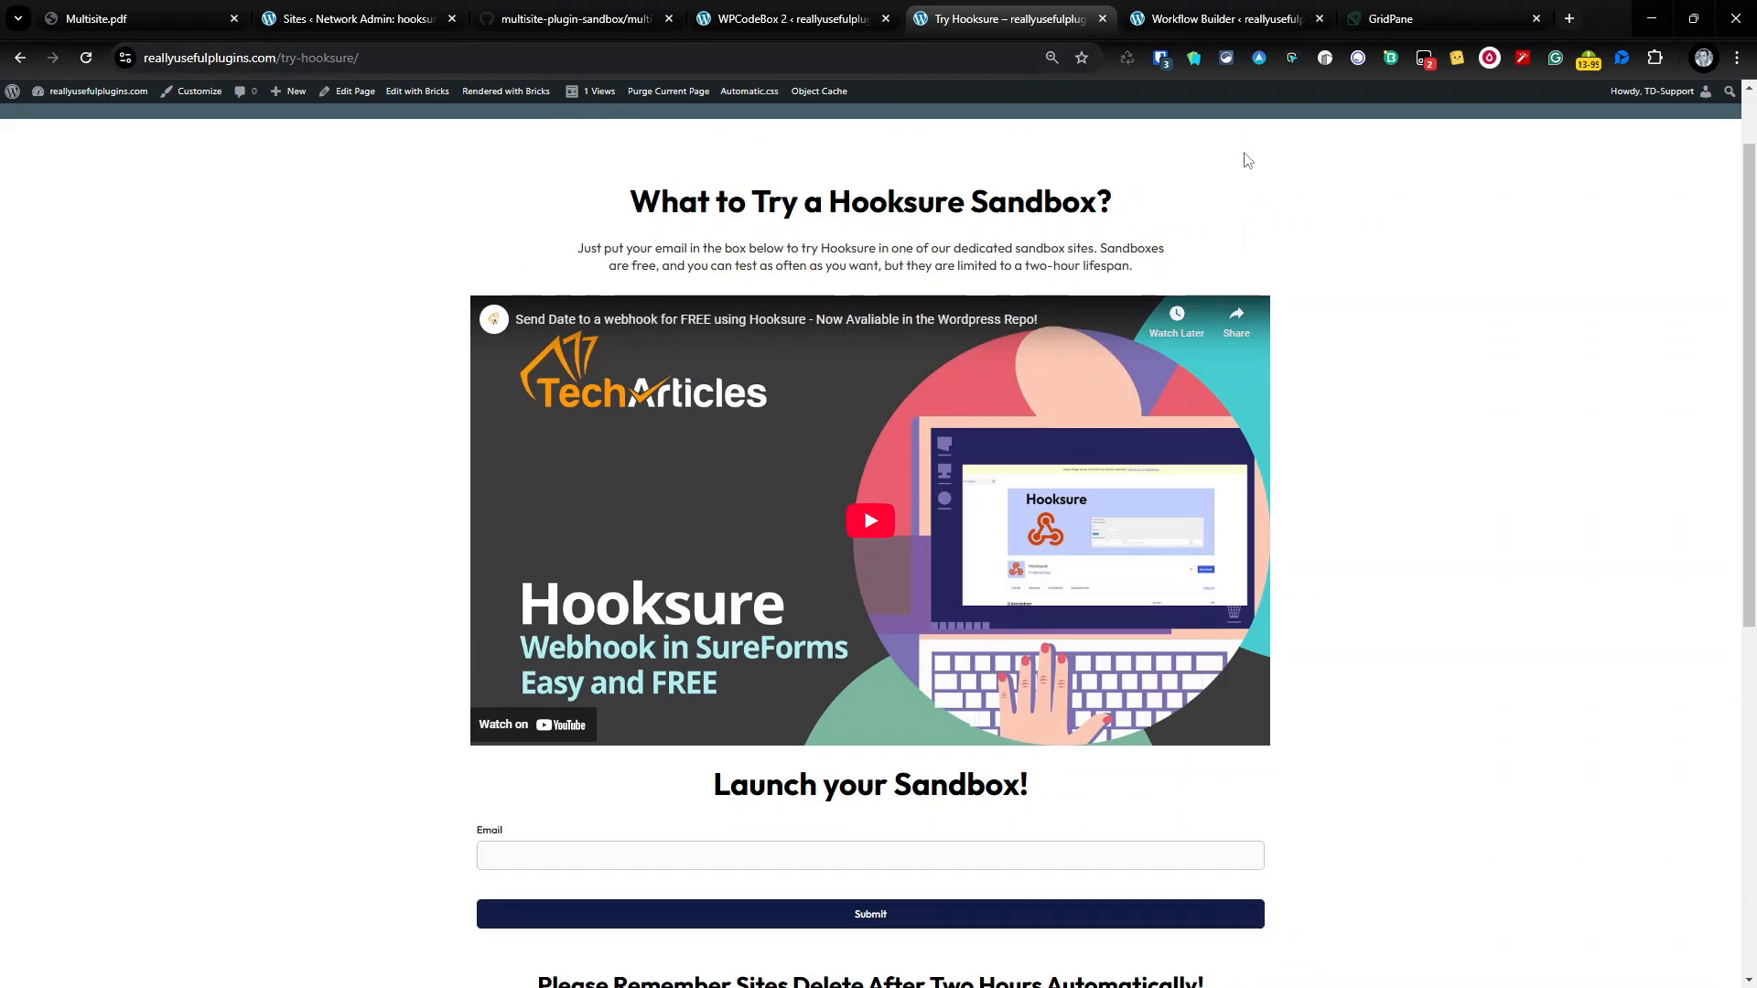
click(1215, 22)
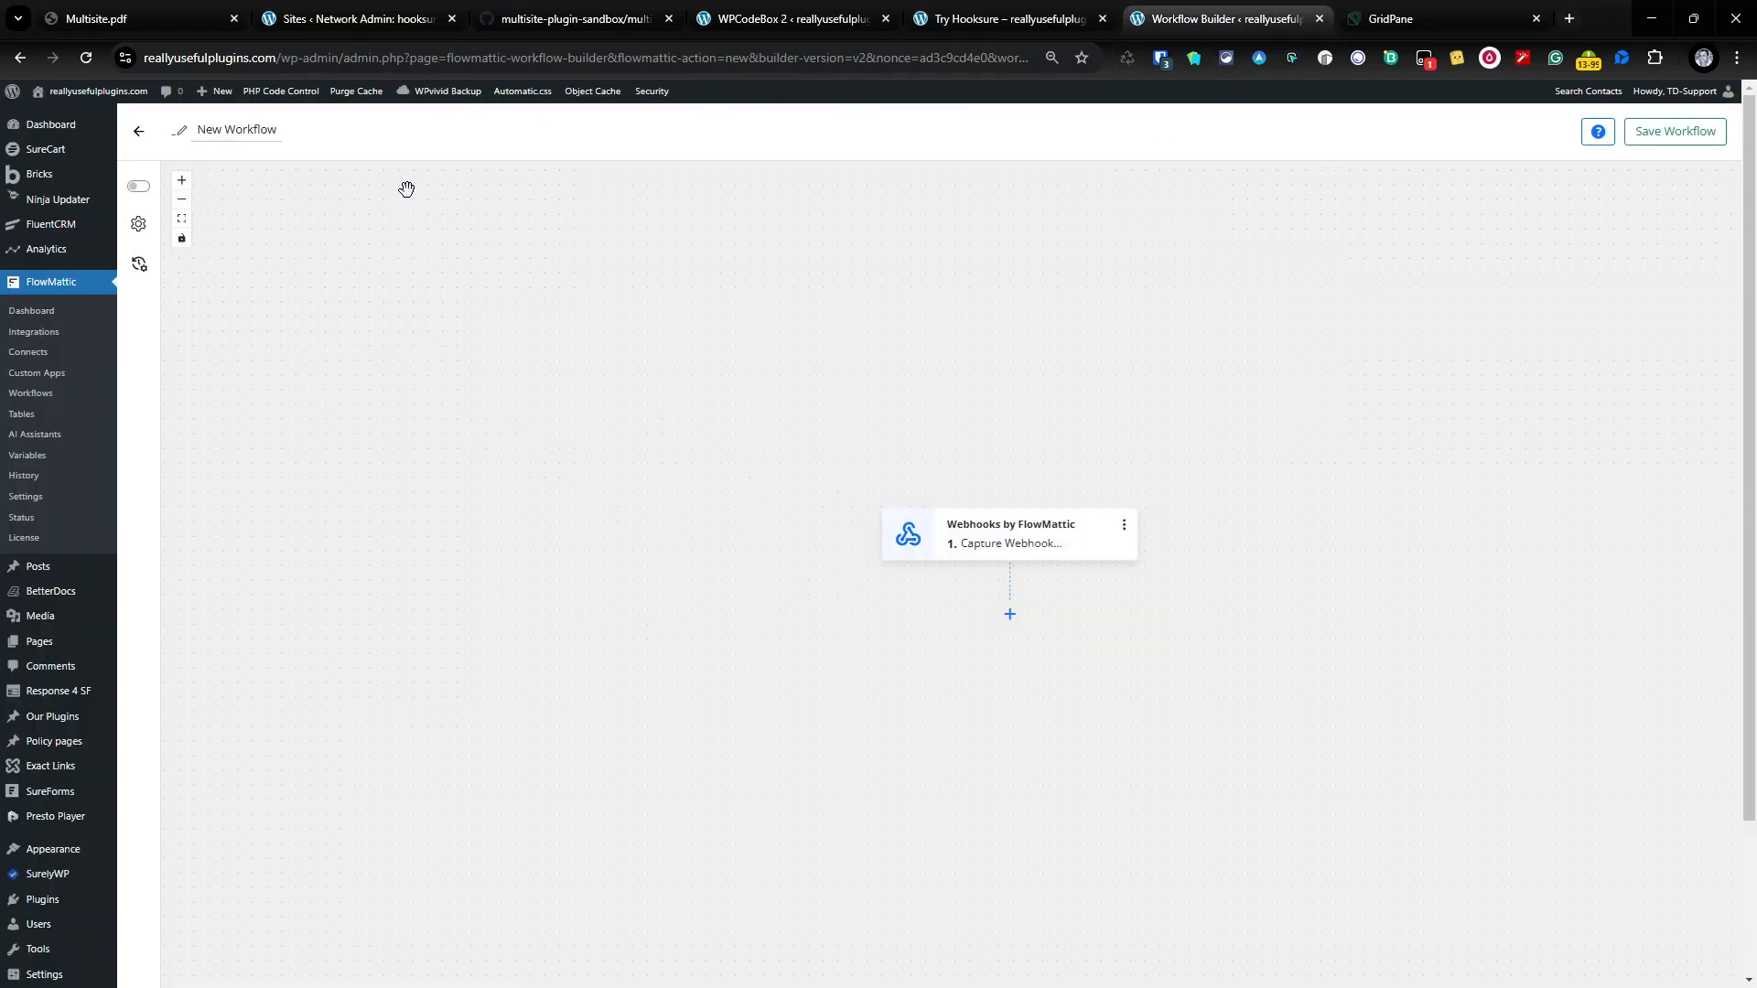
Step: Rename the workflow 'Hooksure Sandbox', then save and publish it
double_click(271, 129)
key(ctrl+a)
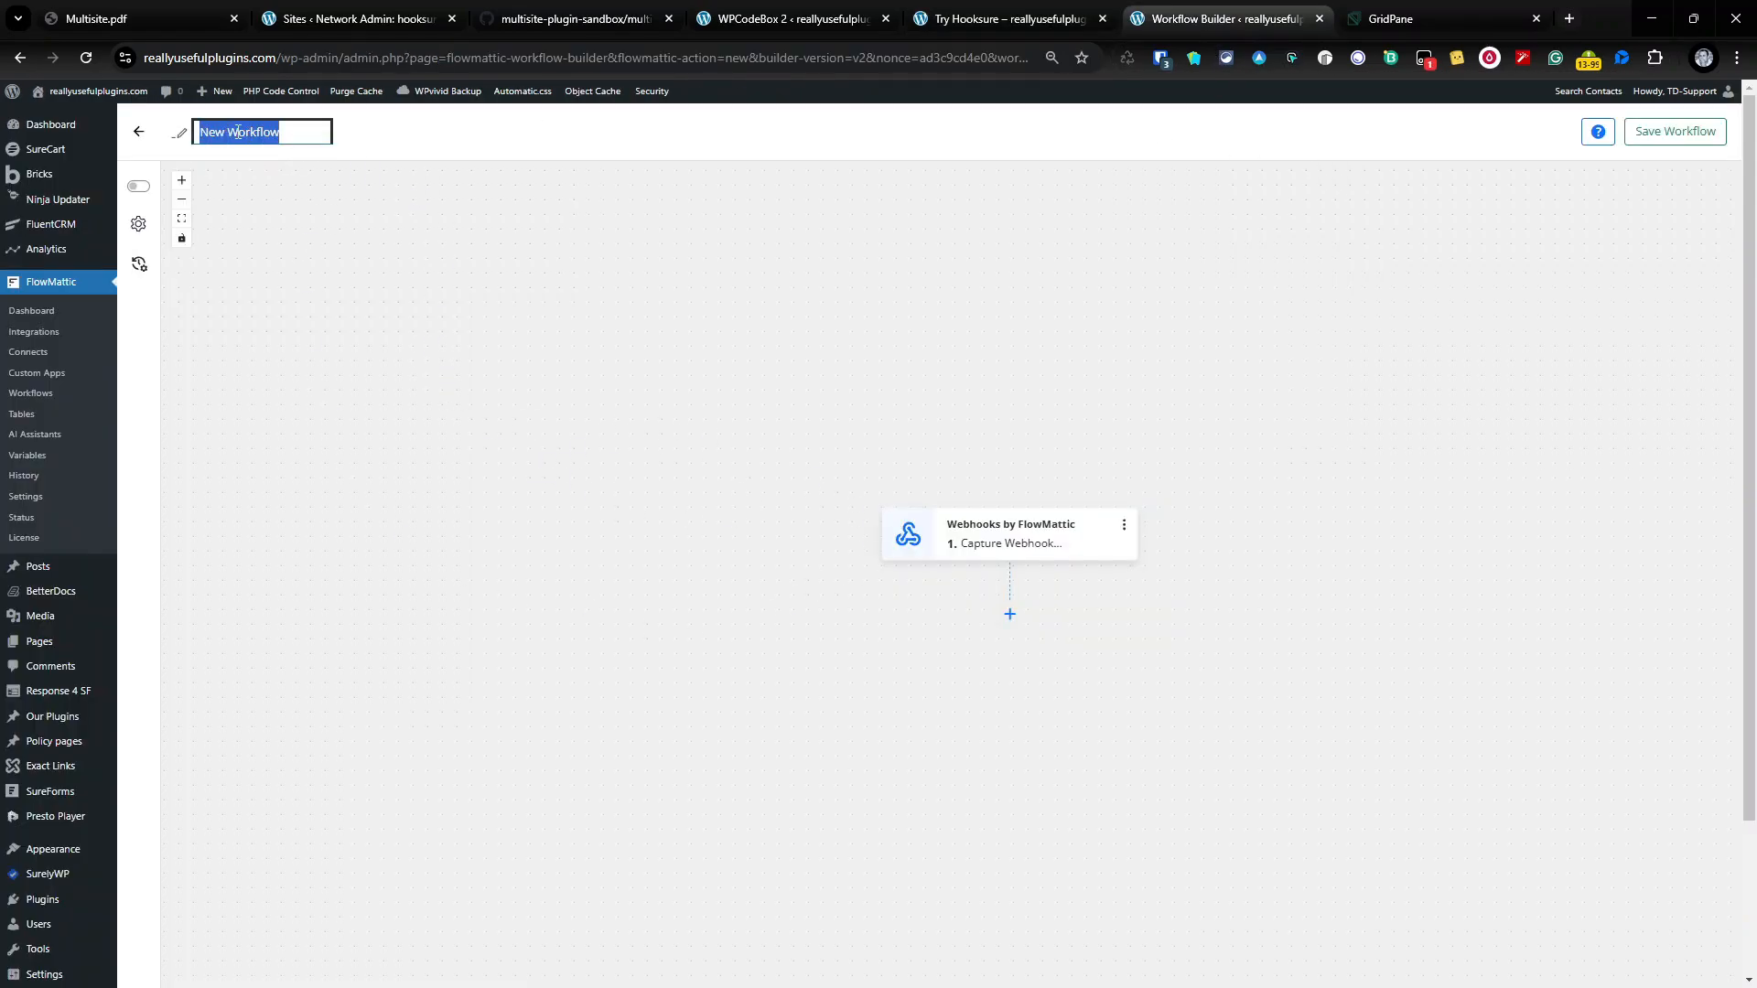
text(Hooksure Sandbox)
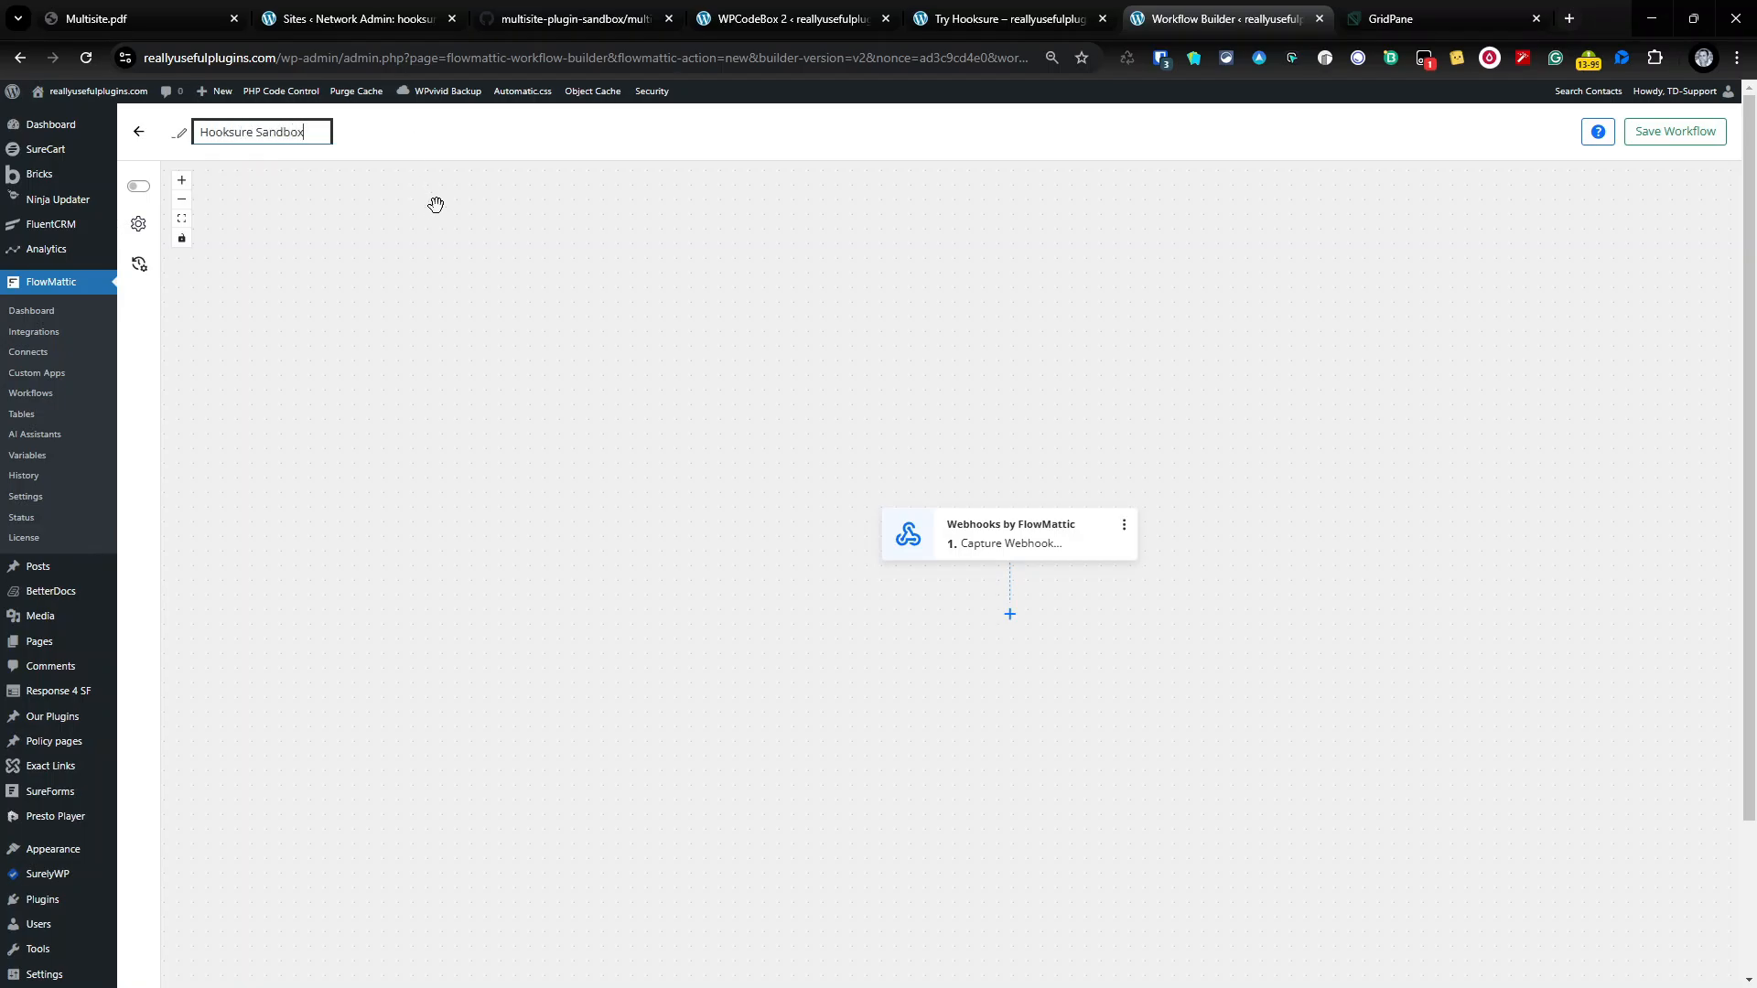
click(487, 290)
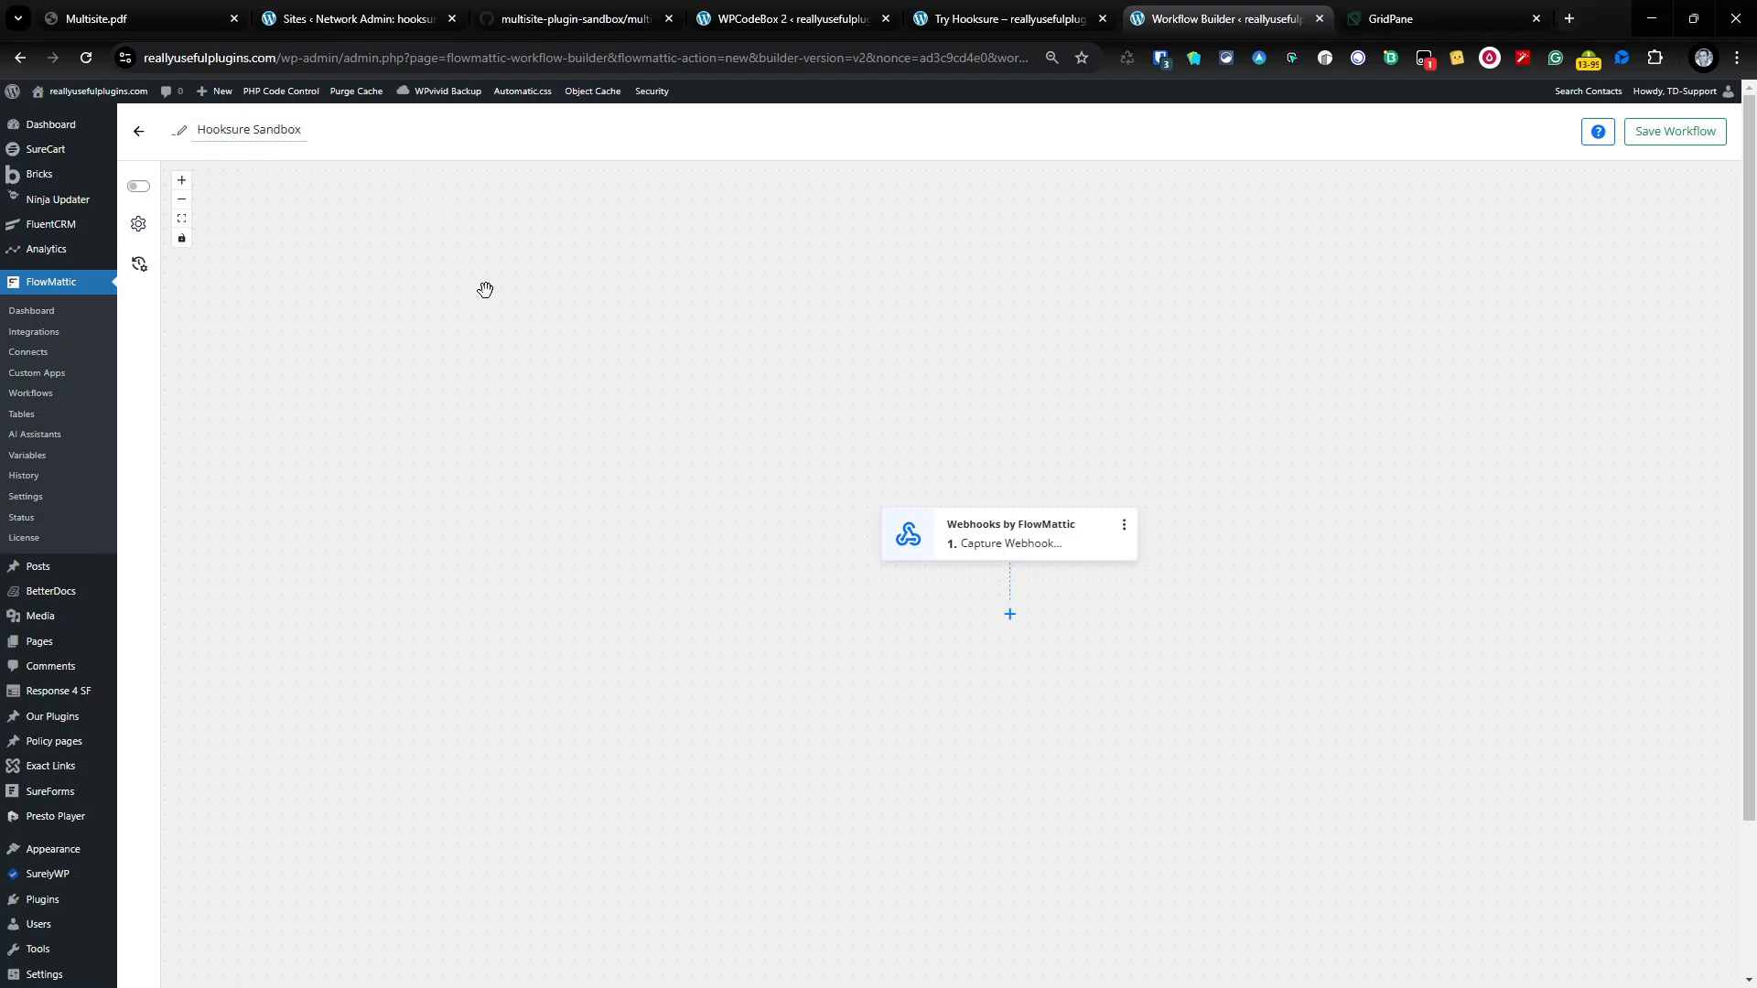
click(1690, 137)
click(139, 186)
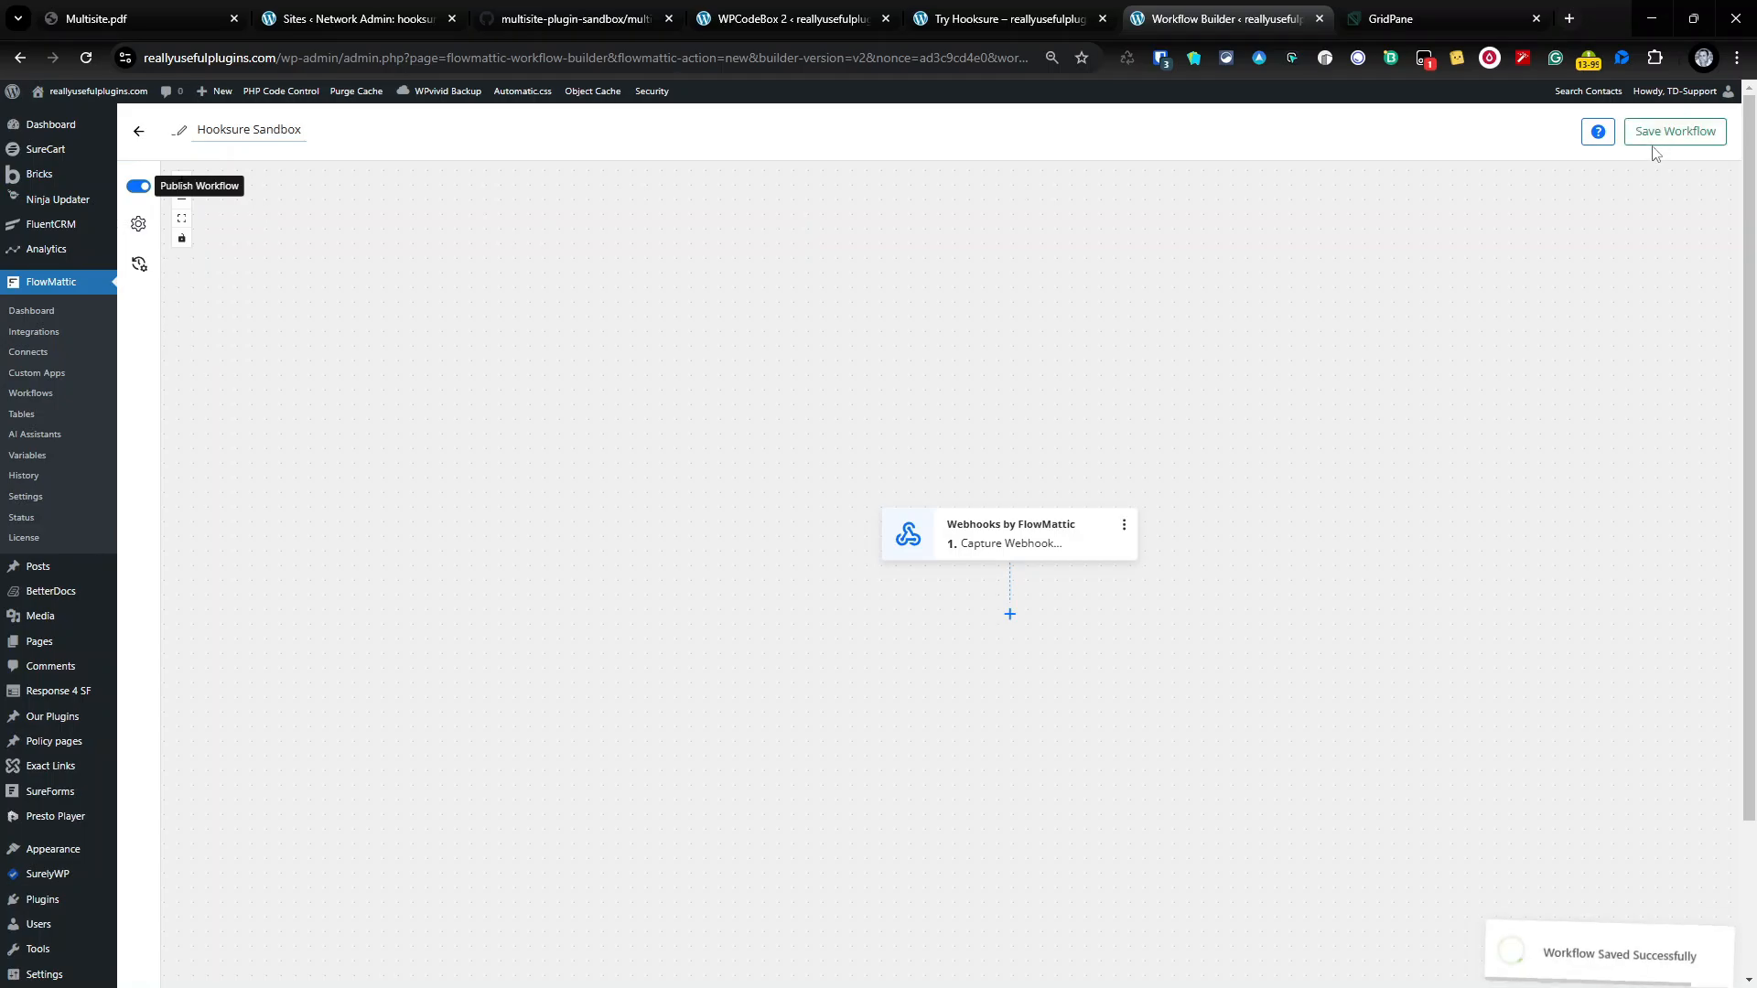
Step: Set the trigger to SureForms New Form Submission on the Hooksure Sandbox form and capture a response
click(1070, 551)
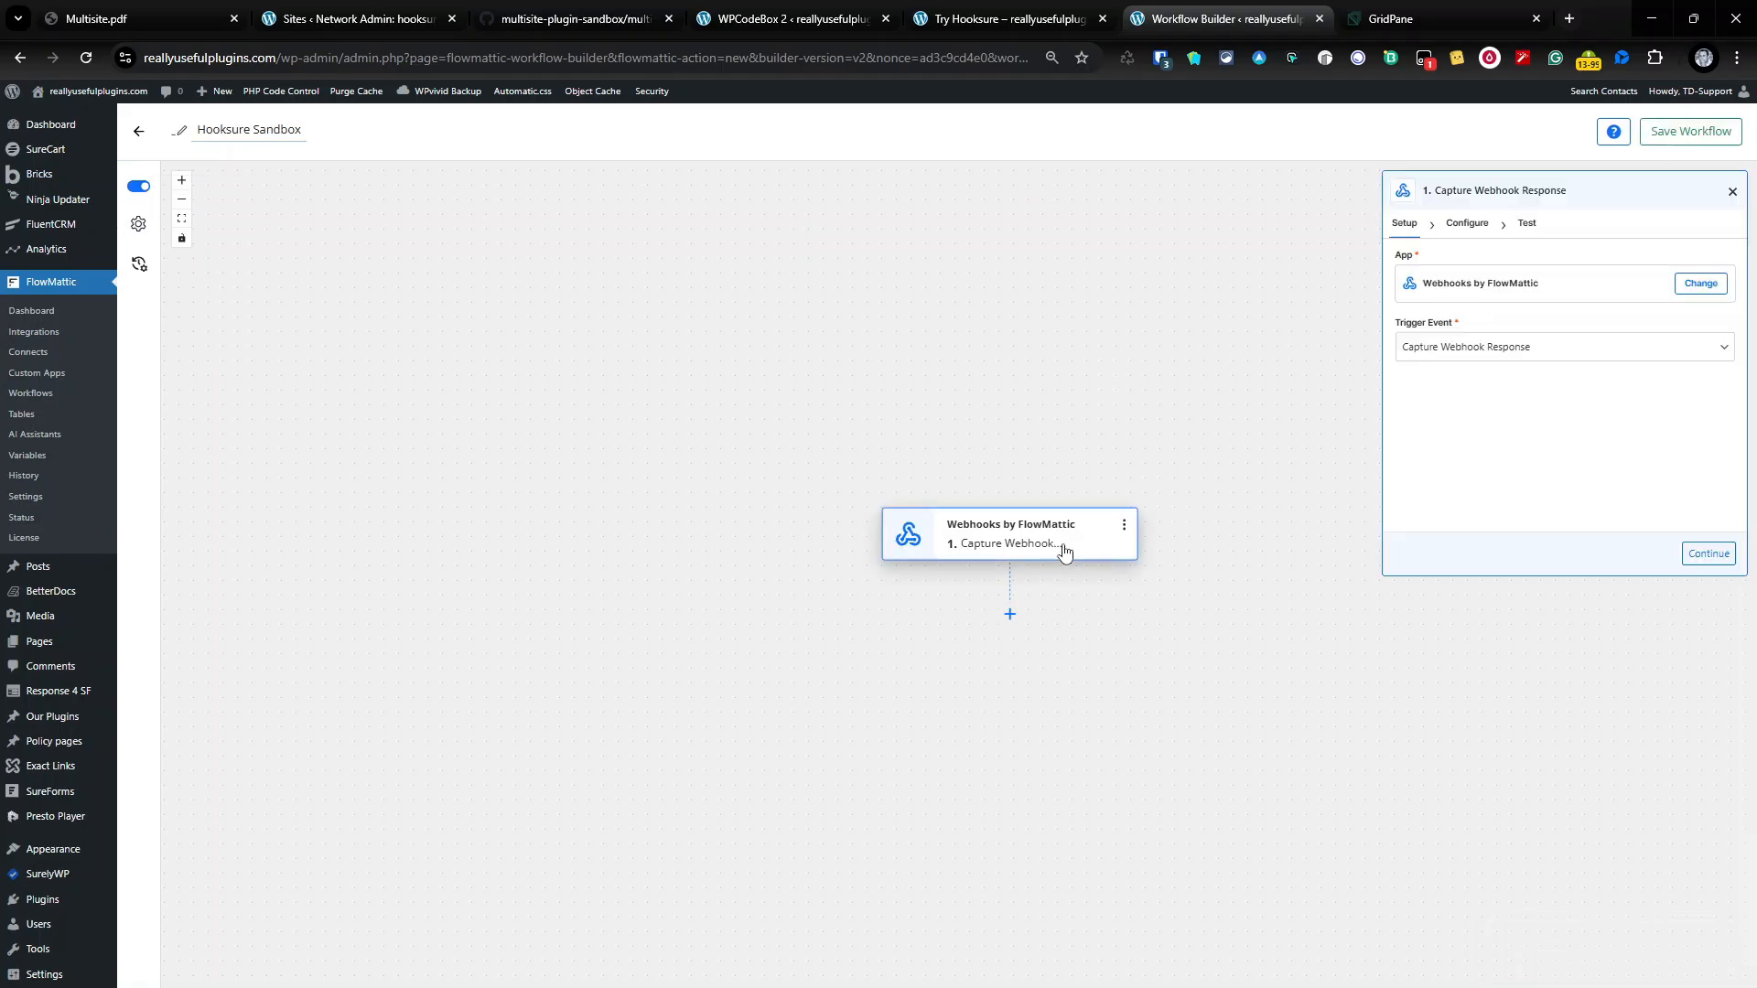
click(1699, 283)
click(755, 455)
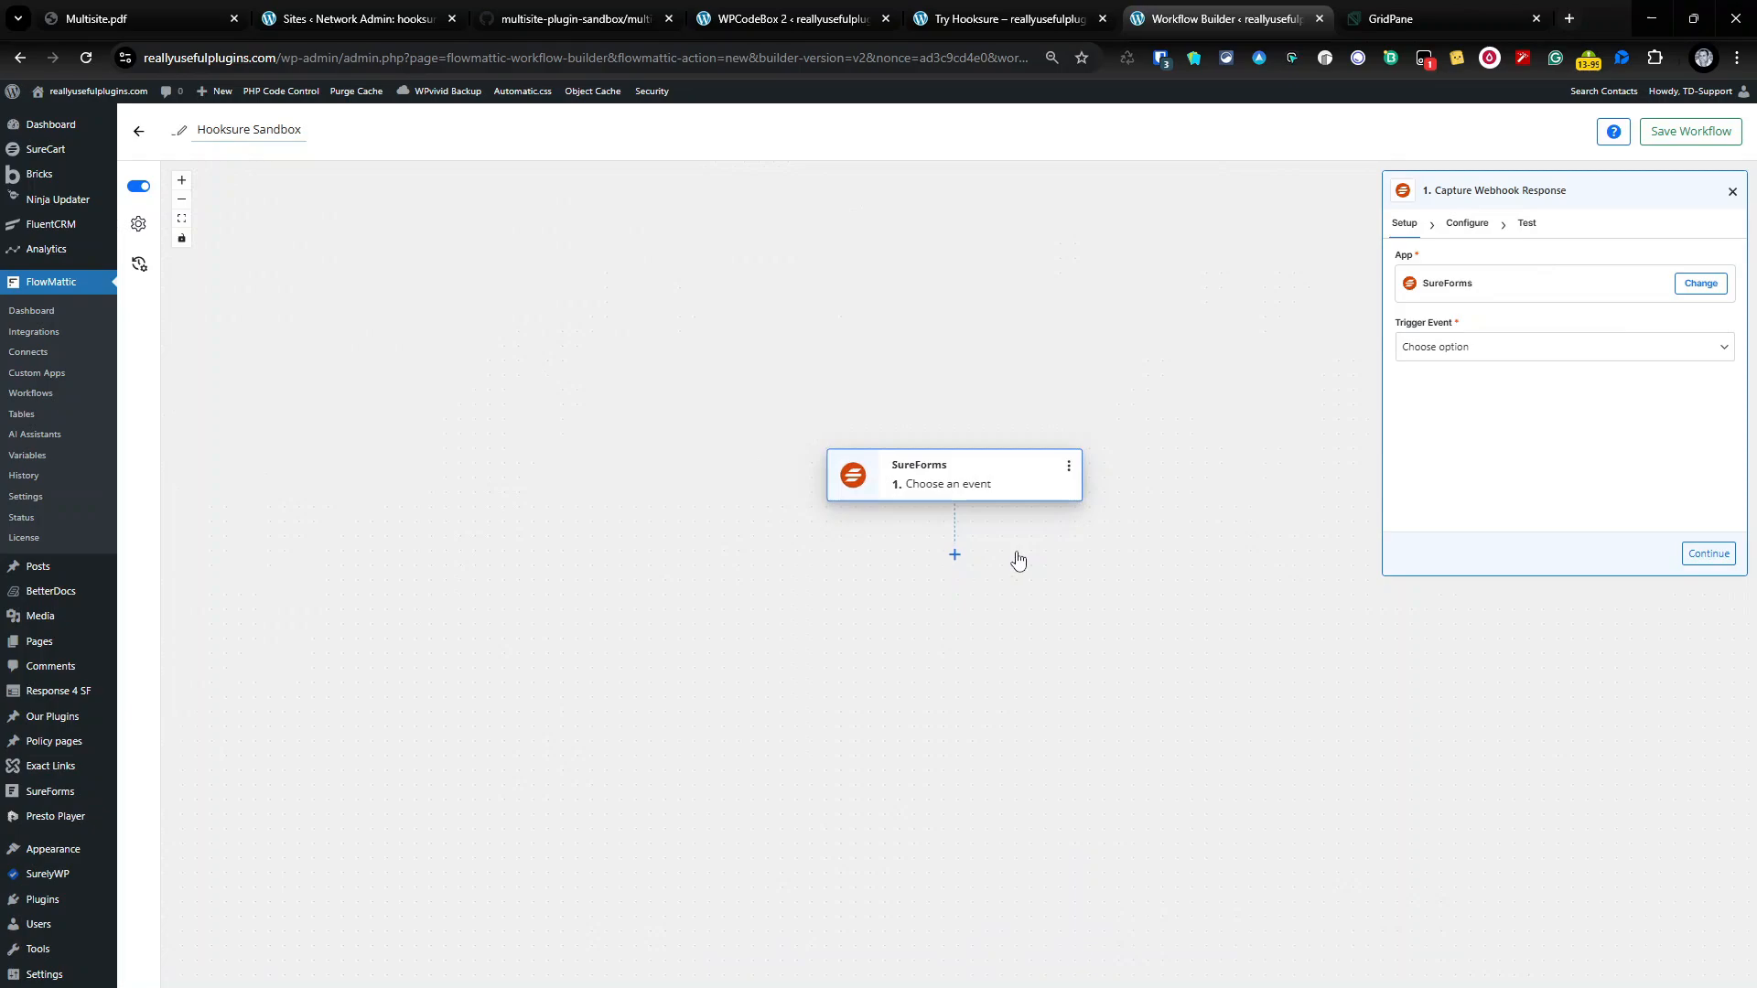
click(1479, 352)
click(1180, 448)
click(1470, 227)
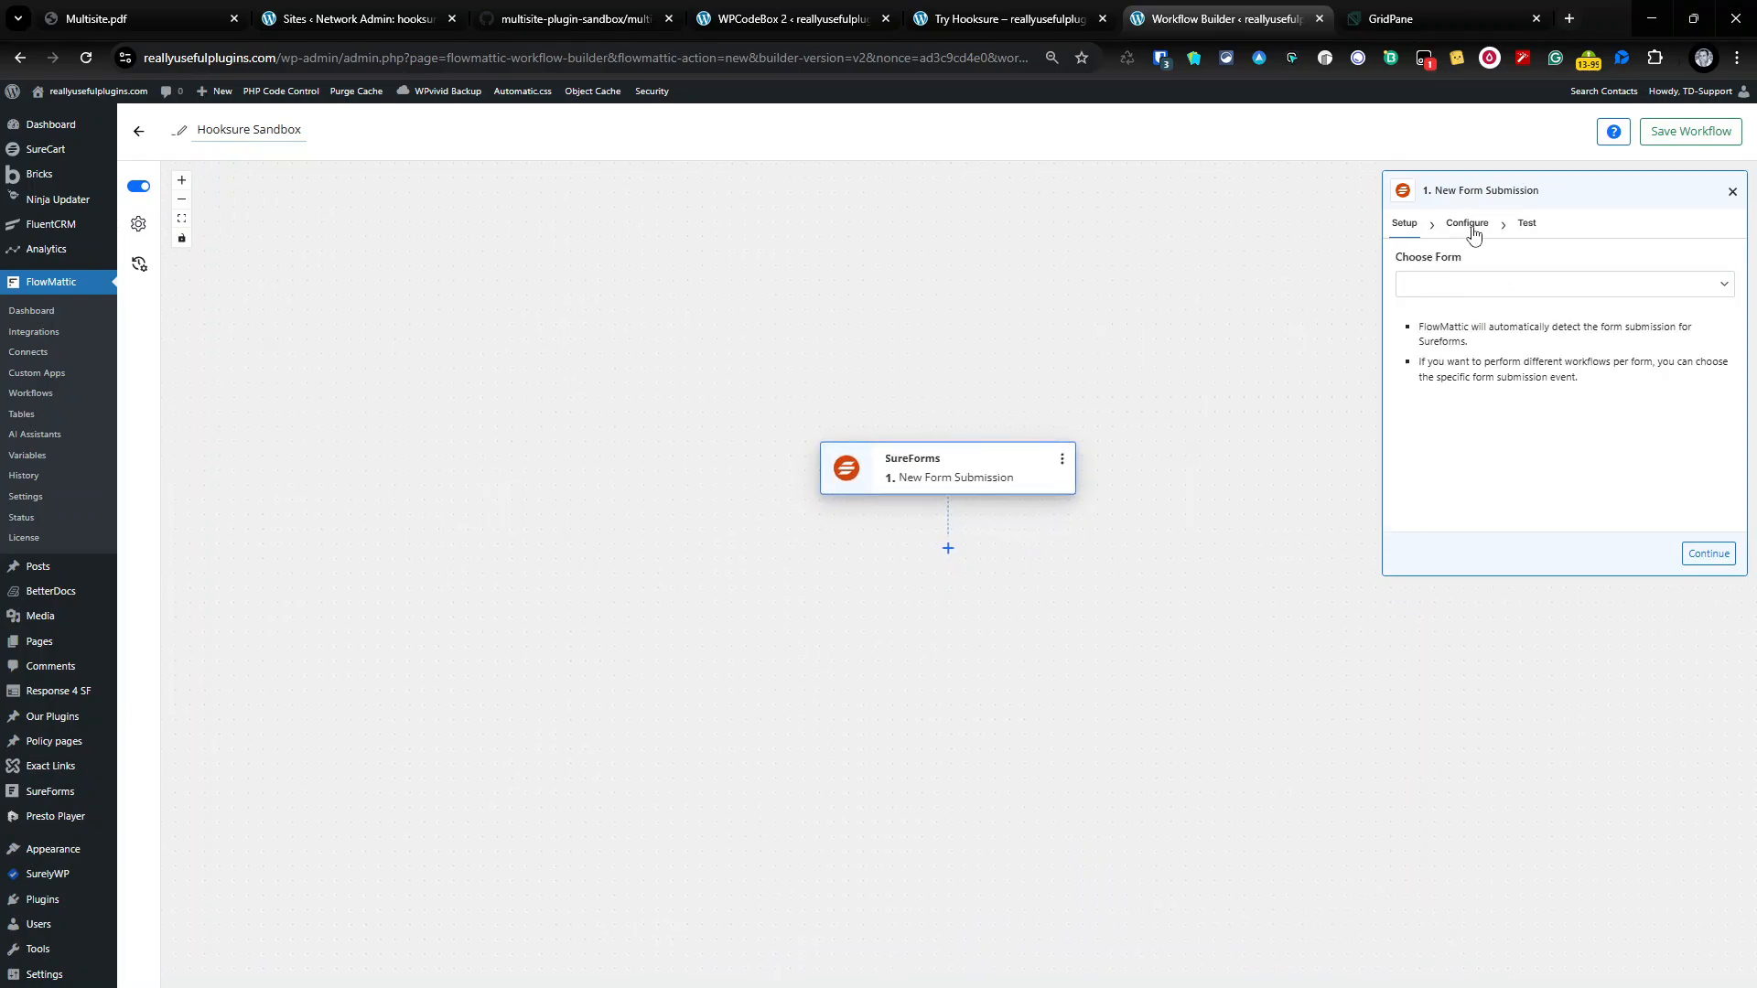
click(1438, 291)
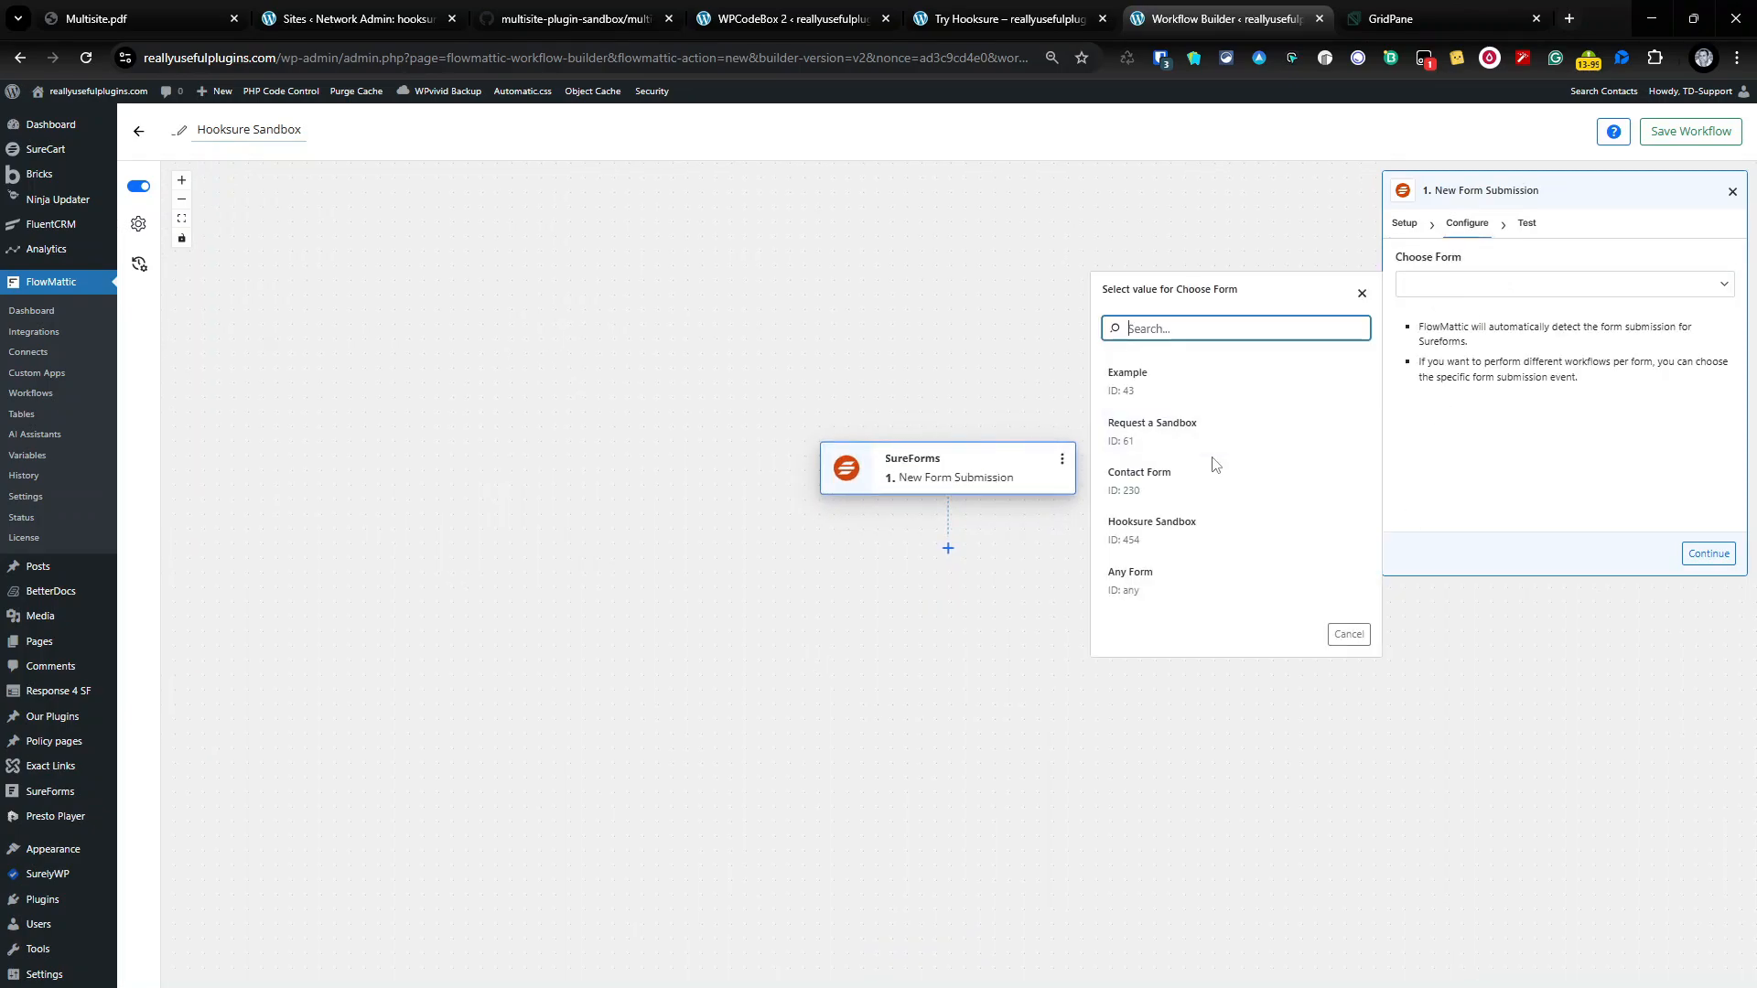
click(1204, 536)
click(1693, 554)
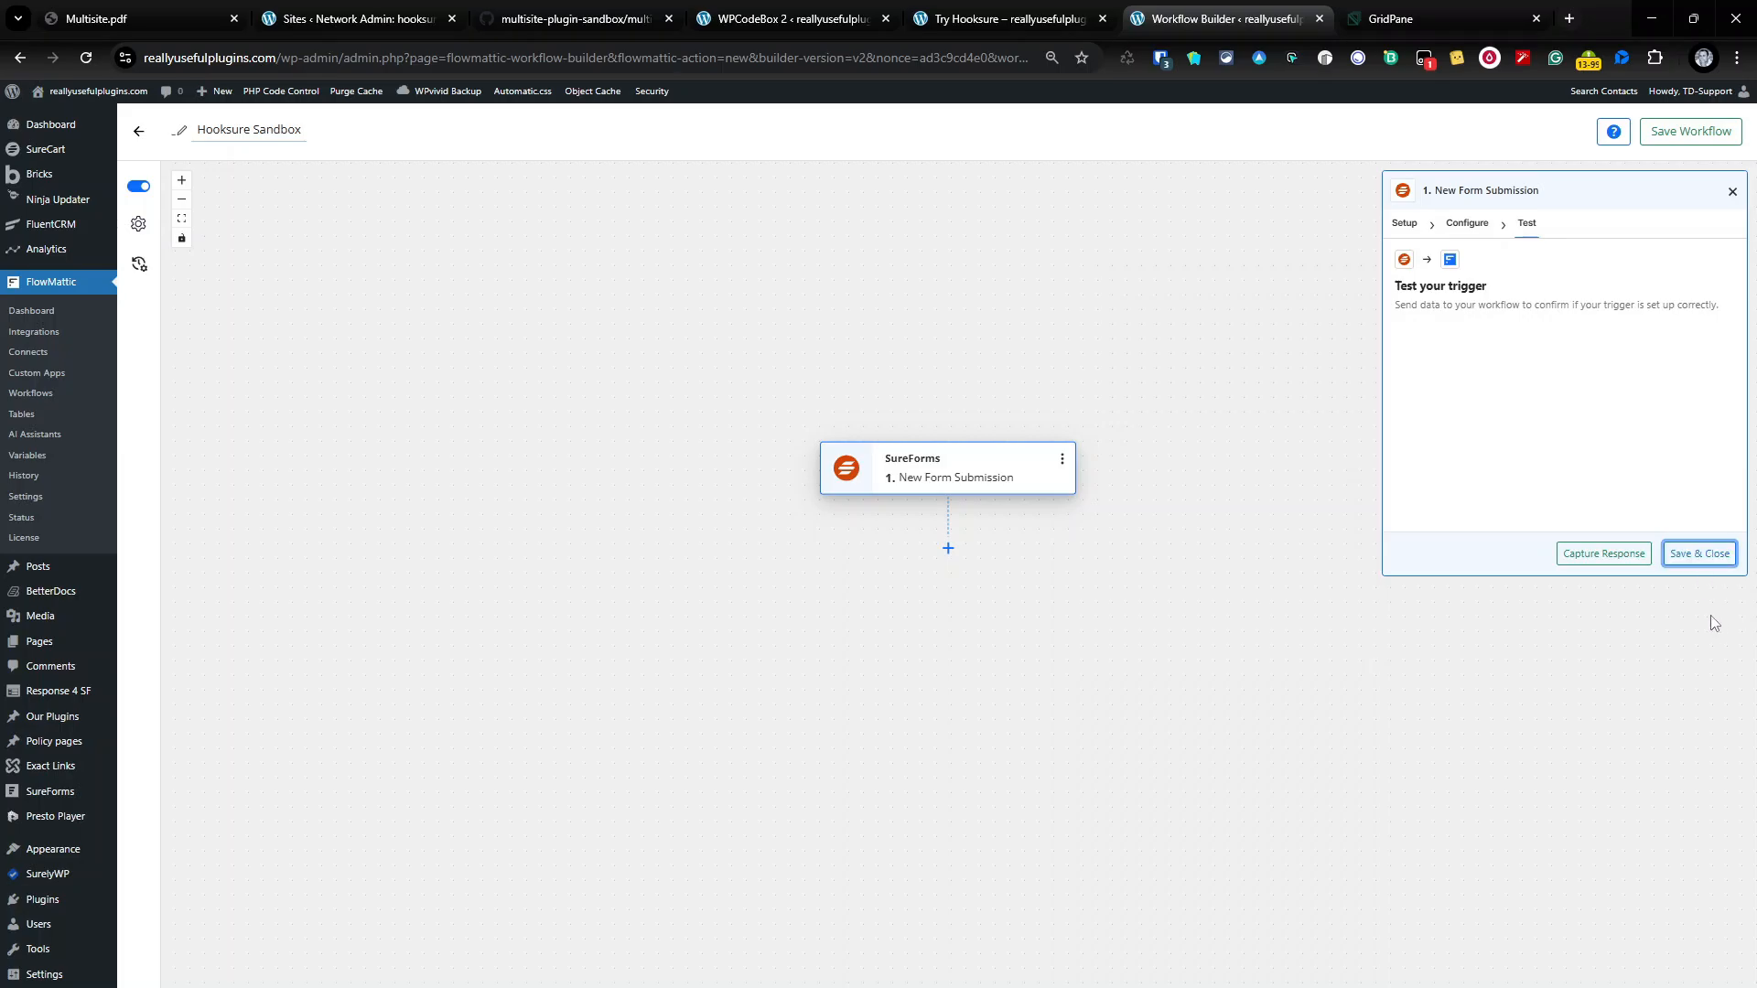
click(1582, 556)
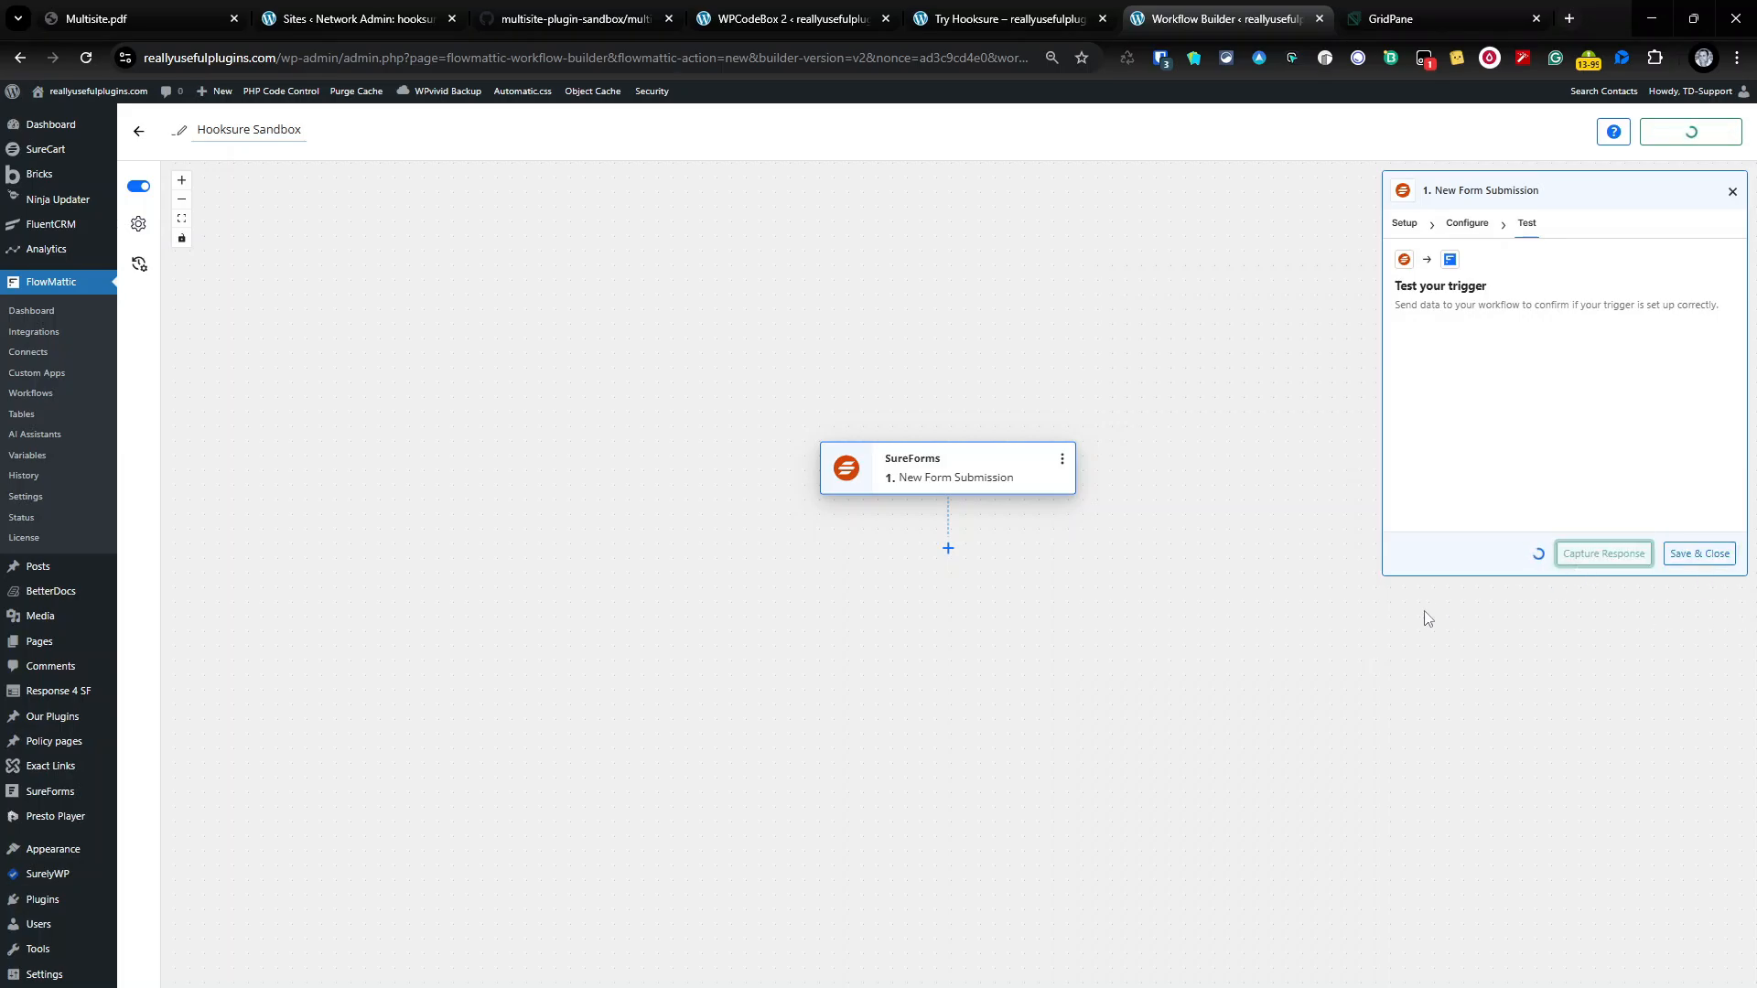
click(1009, 35)
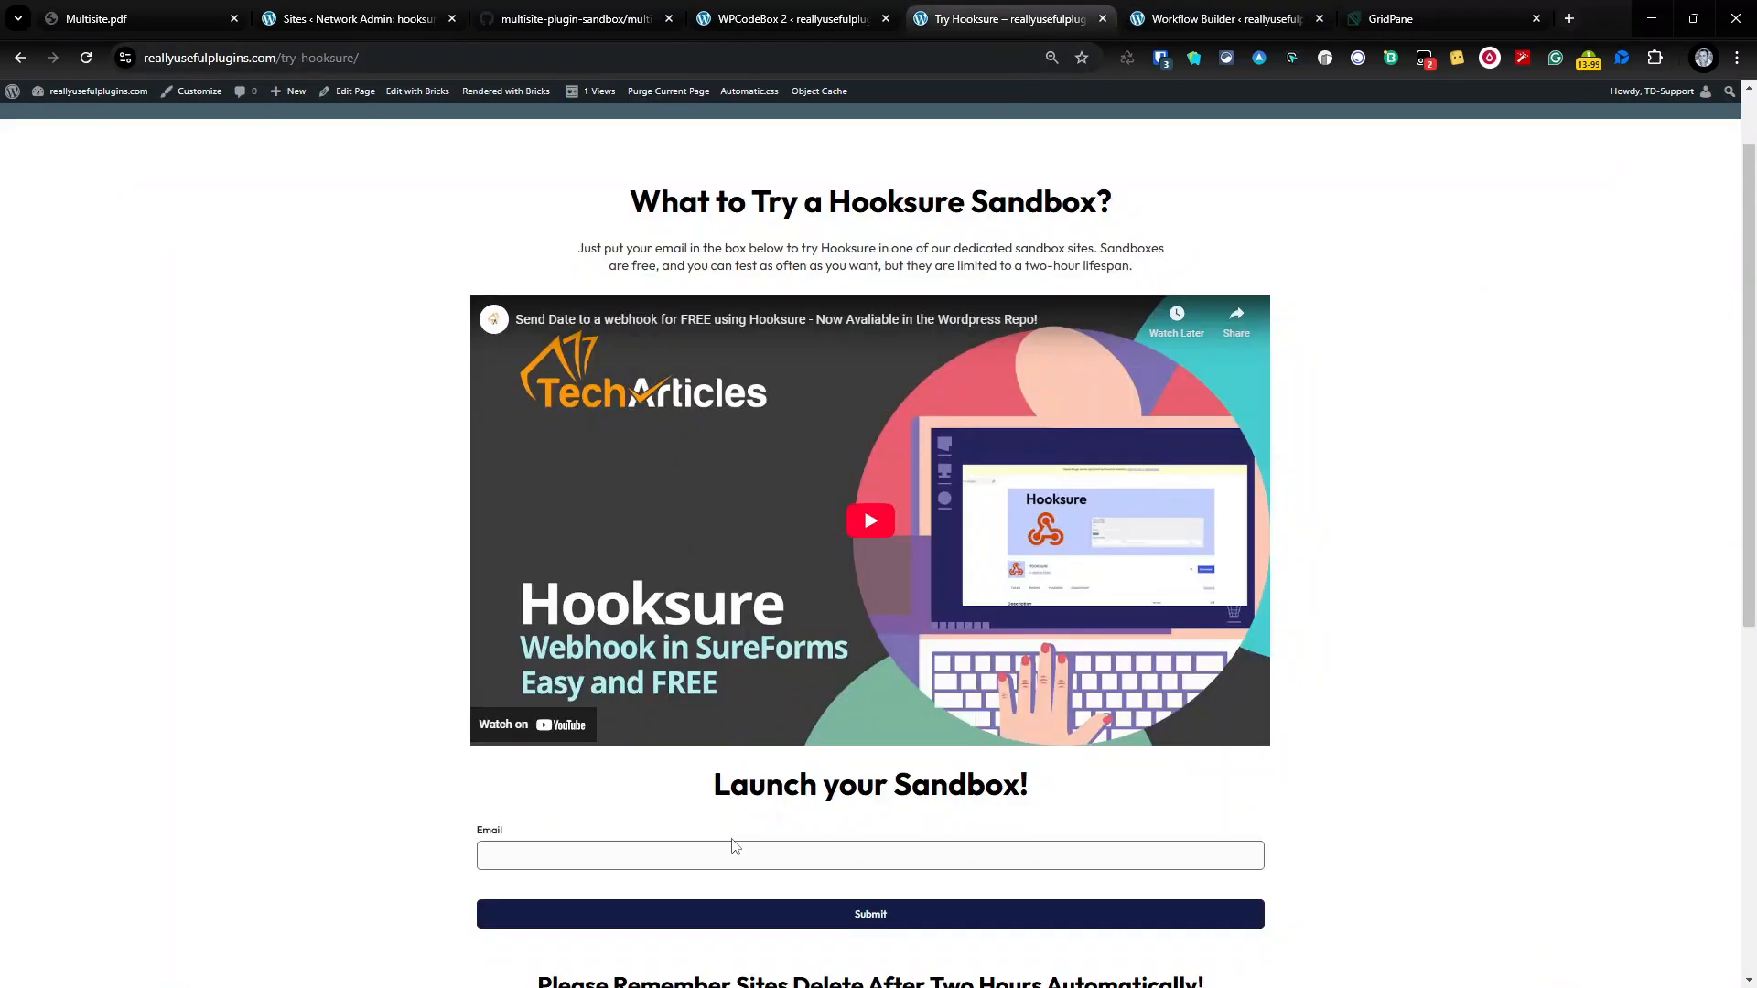
Step: Enter an email address in the Launch your Sandbox form and submit it
click(778, 856)
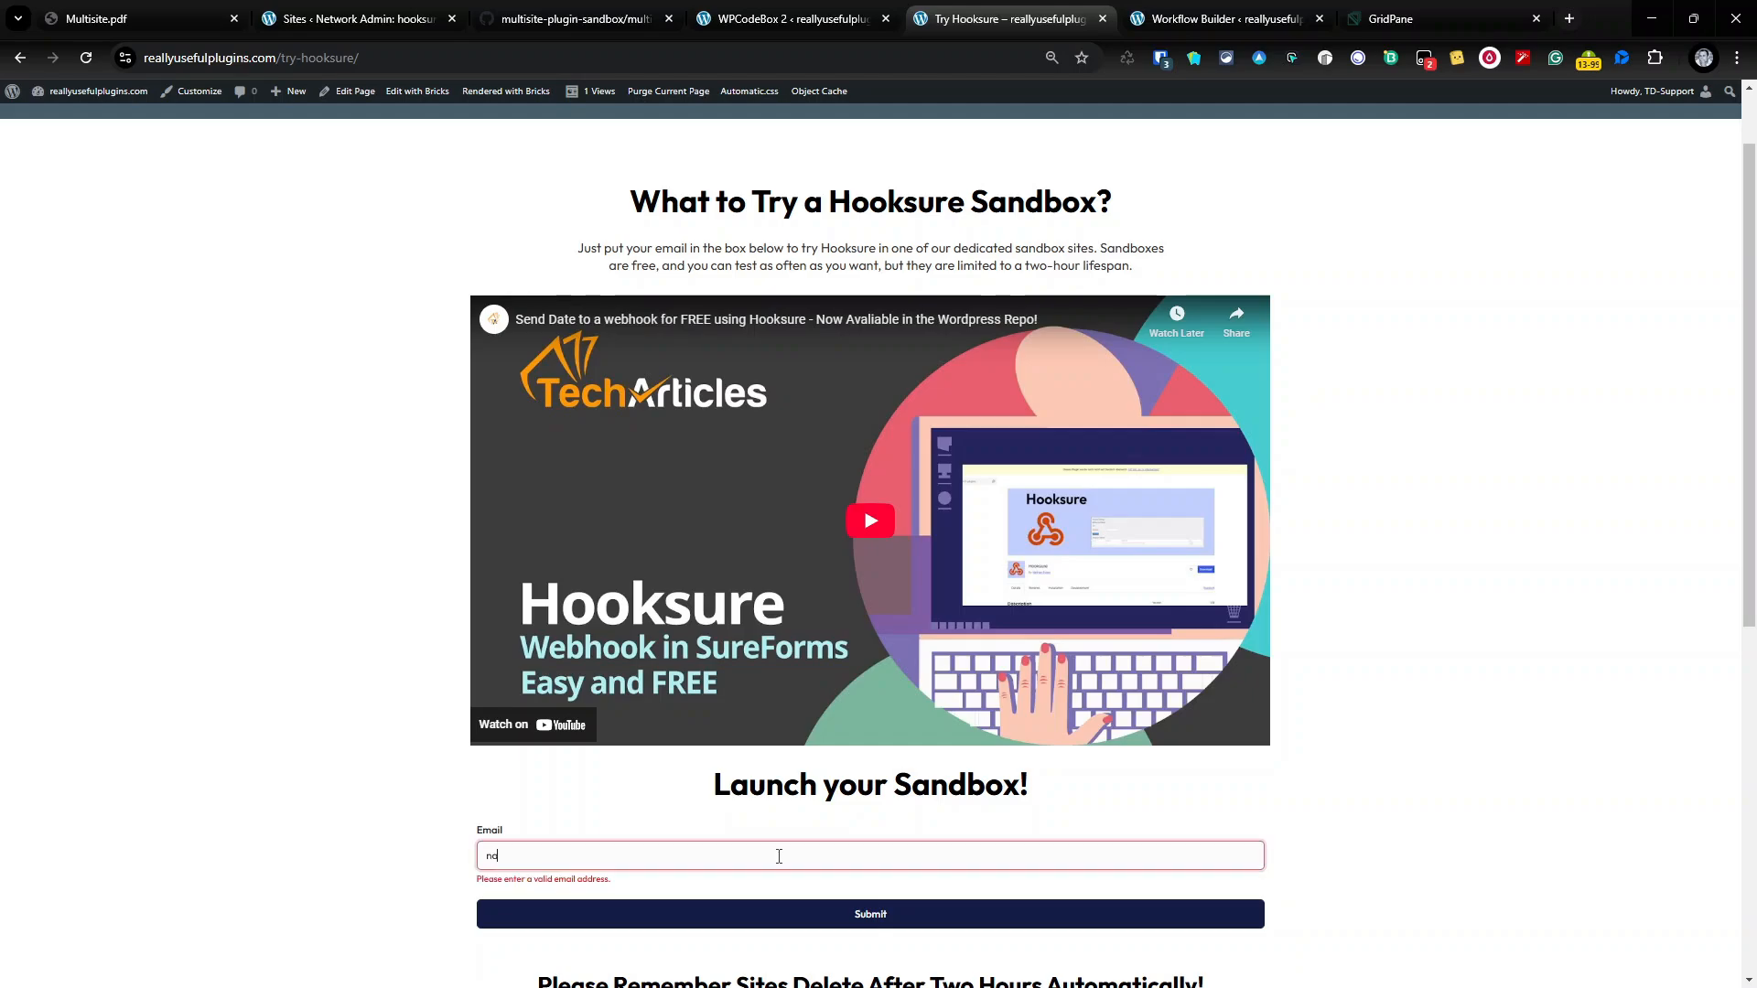
click(855, 913)
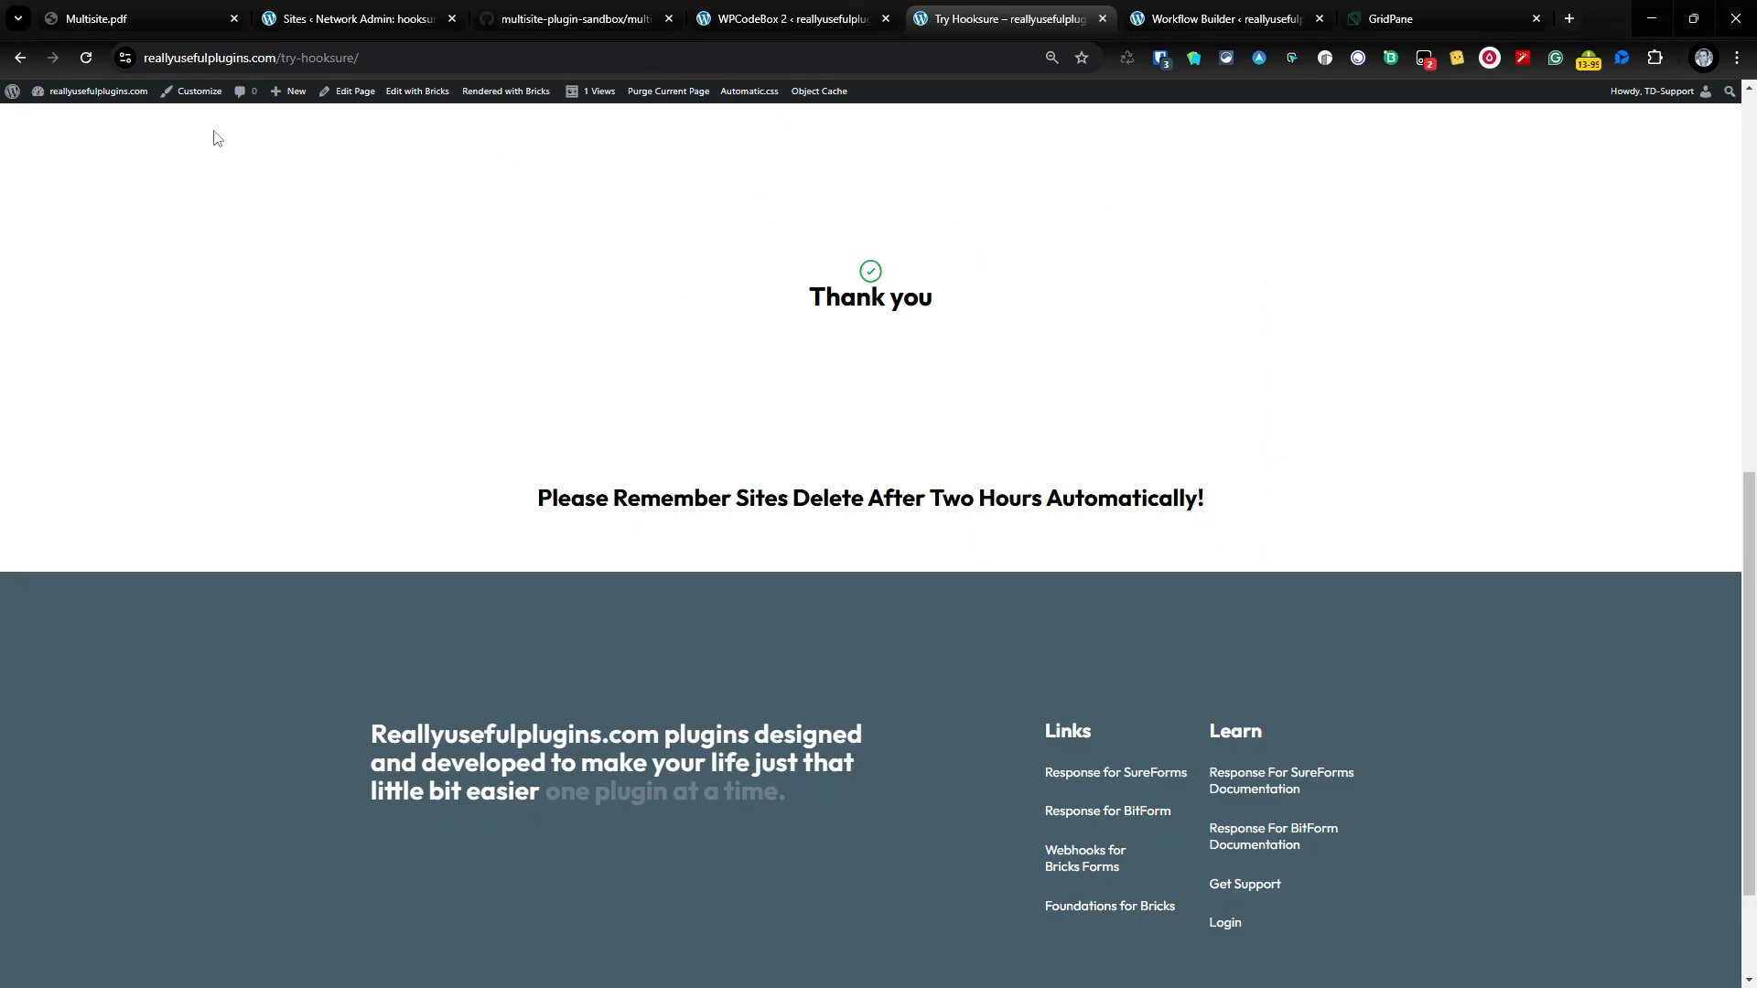
Step: Check Response 1 from form 454 in the SureForms trigger of the workflow builder
click(86, 58)
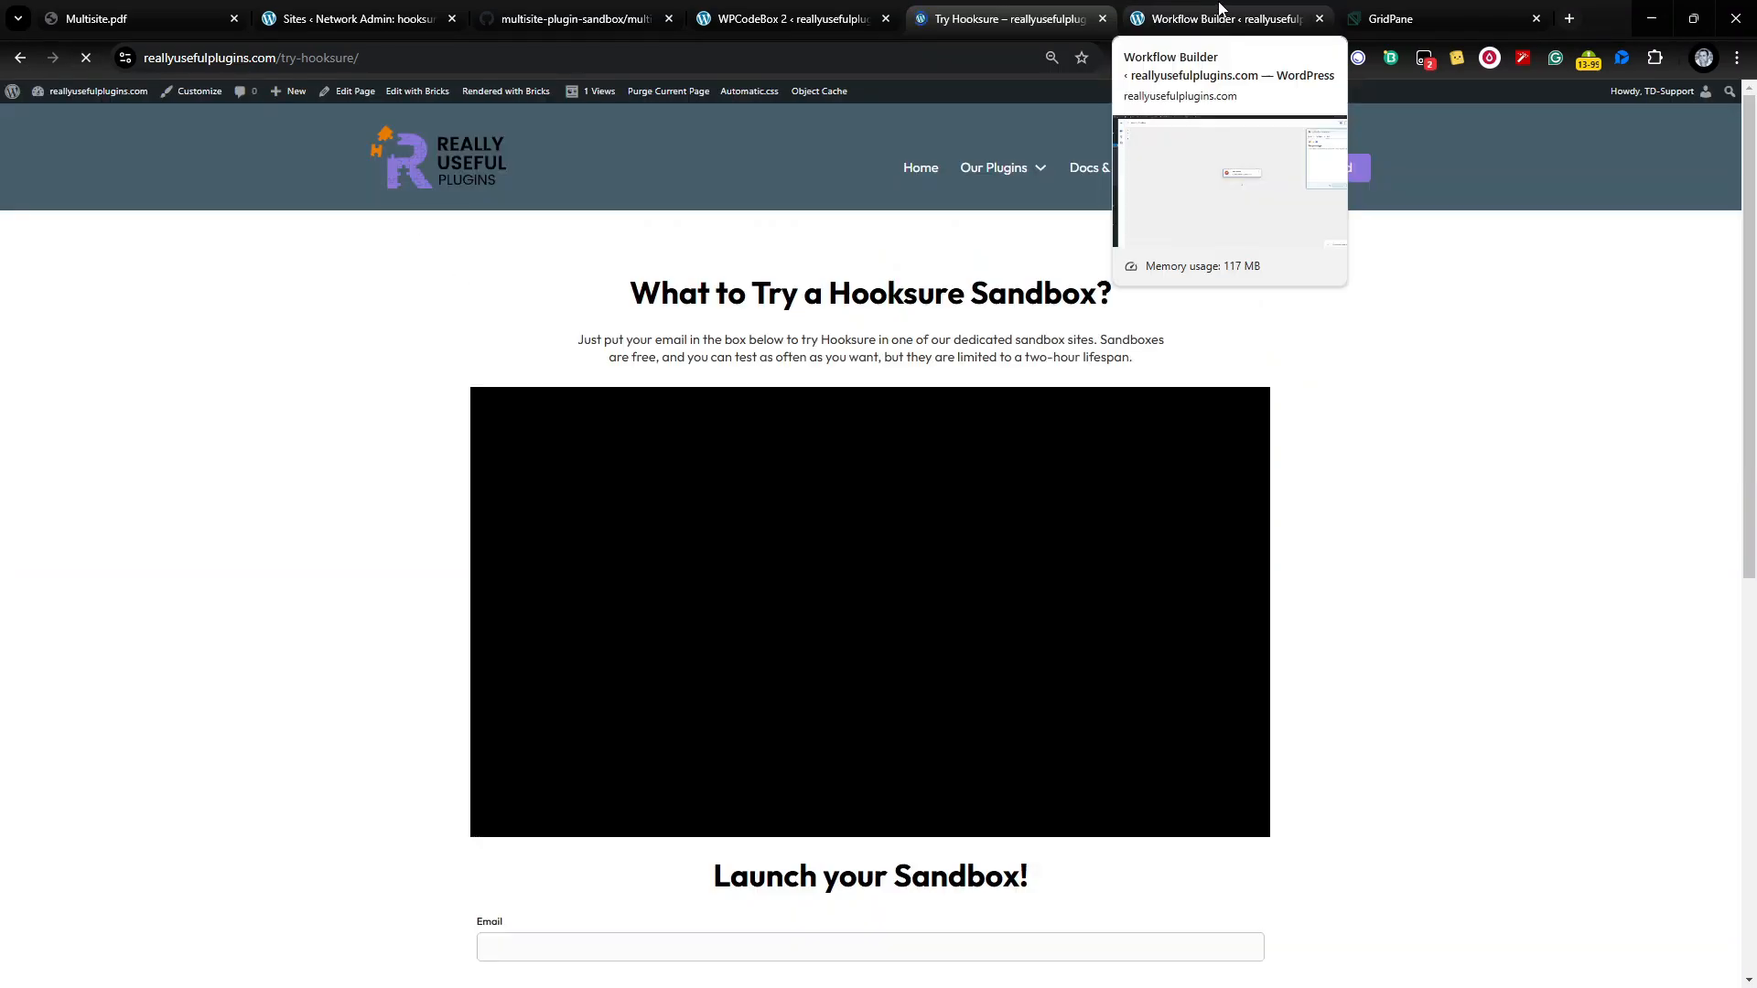
click(1183, 9)
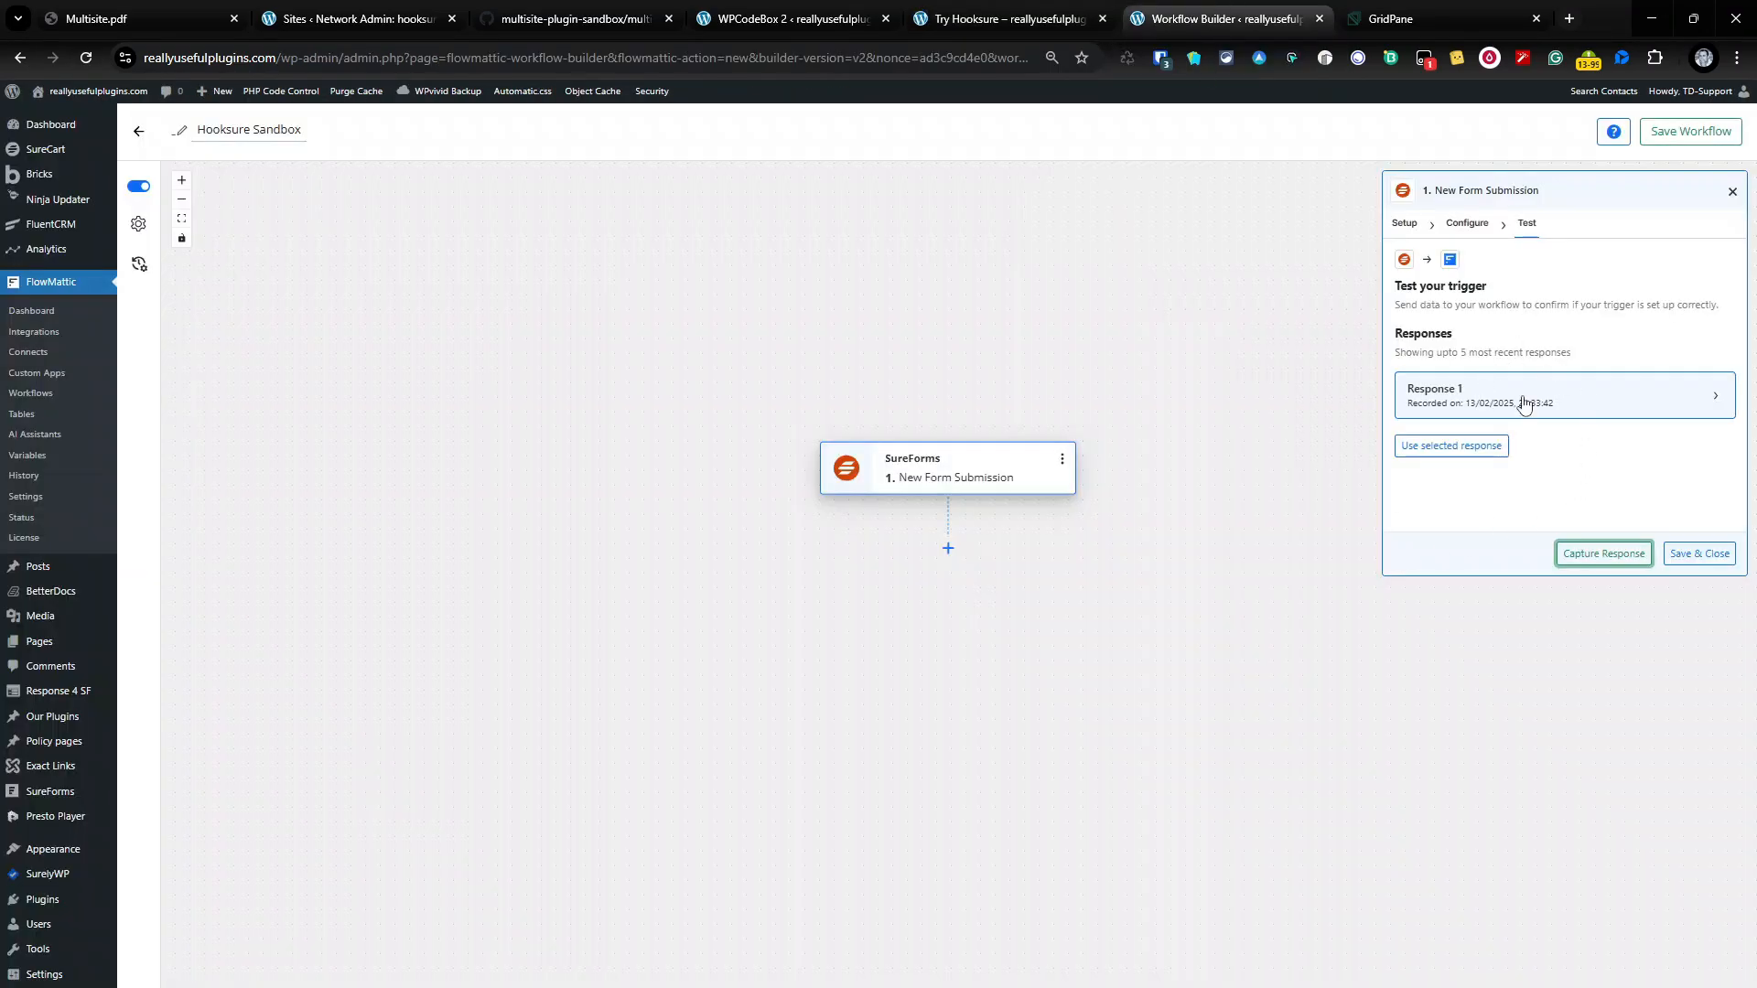
click(1716, 399)
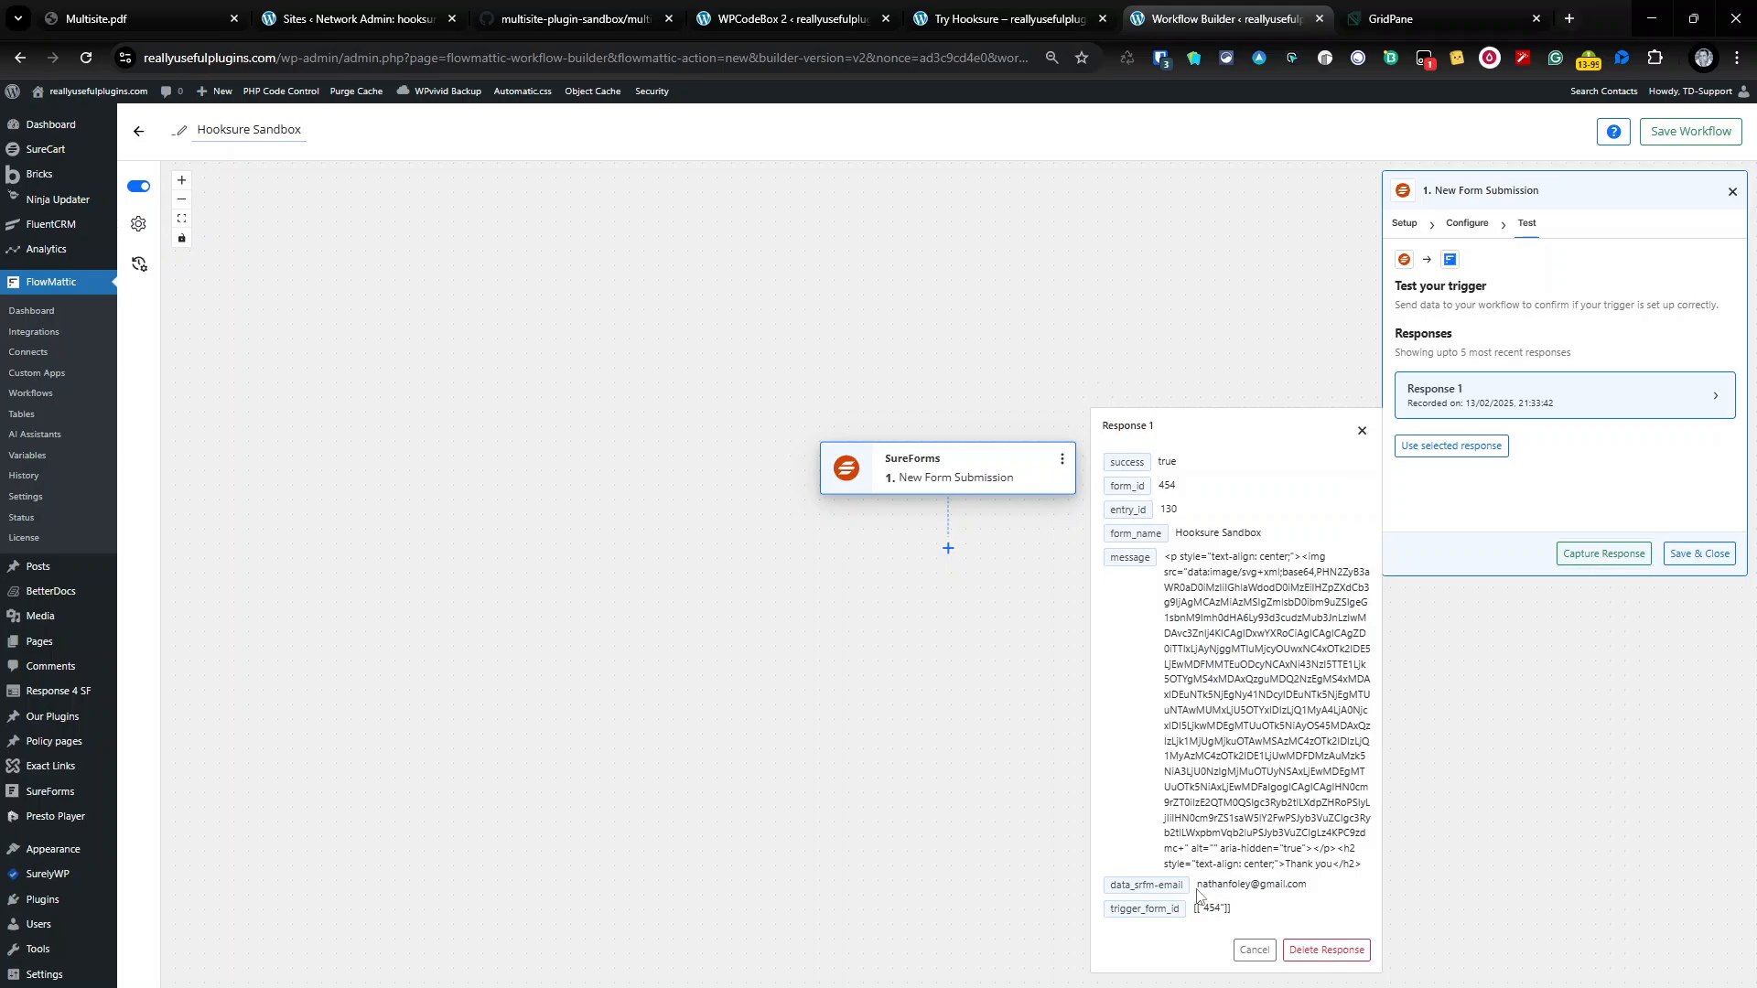
click(1362, 431)
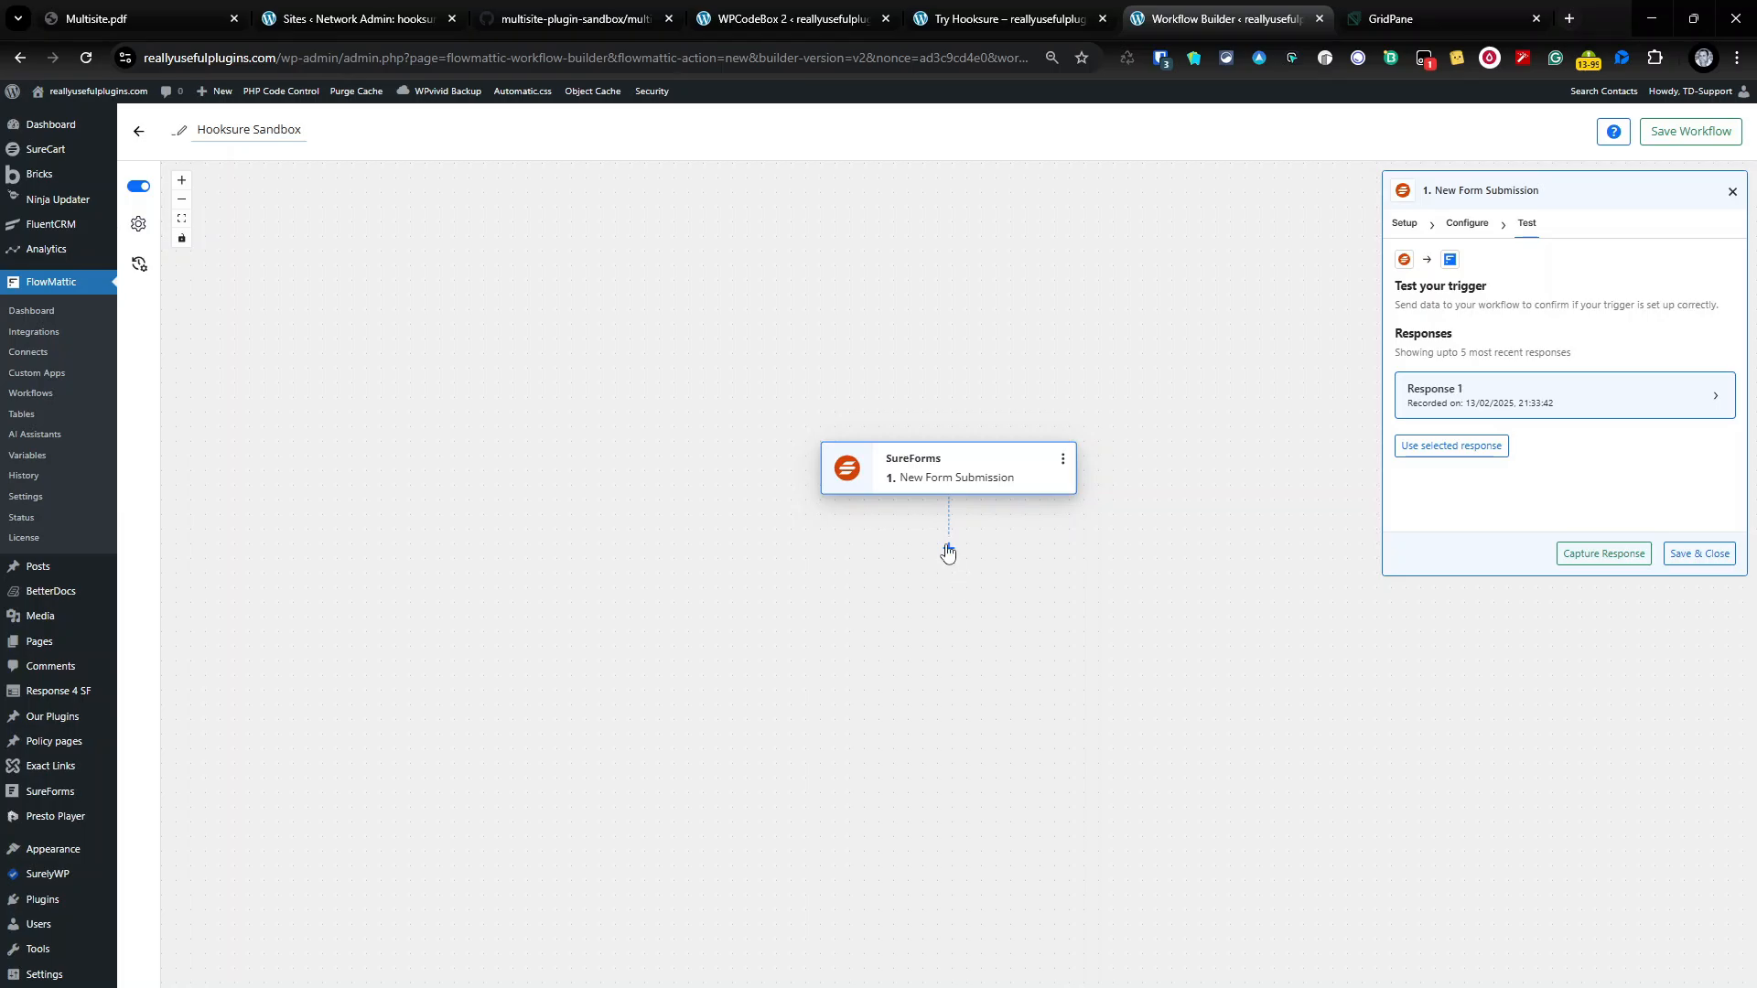
Step: Add PHP Functions as step 2 with the Call PHP Function action event
click(948, 549)
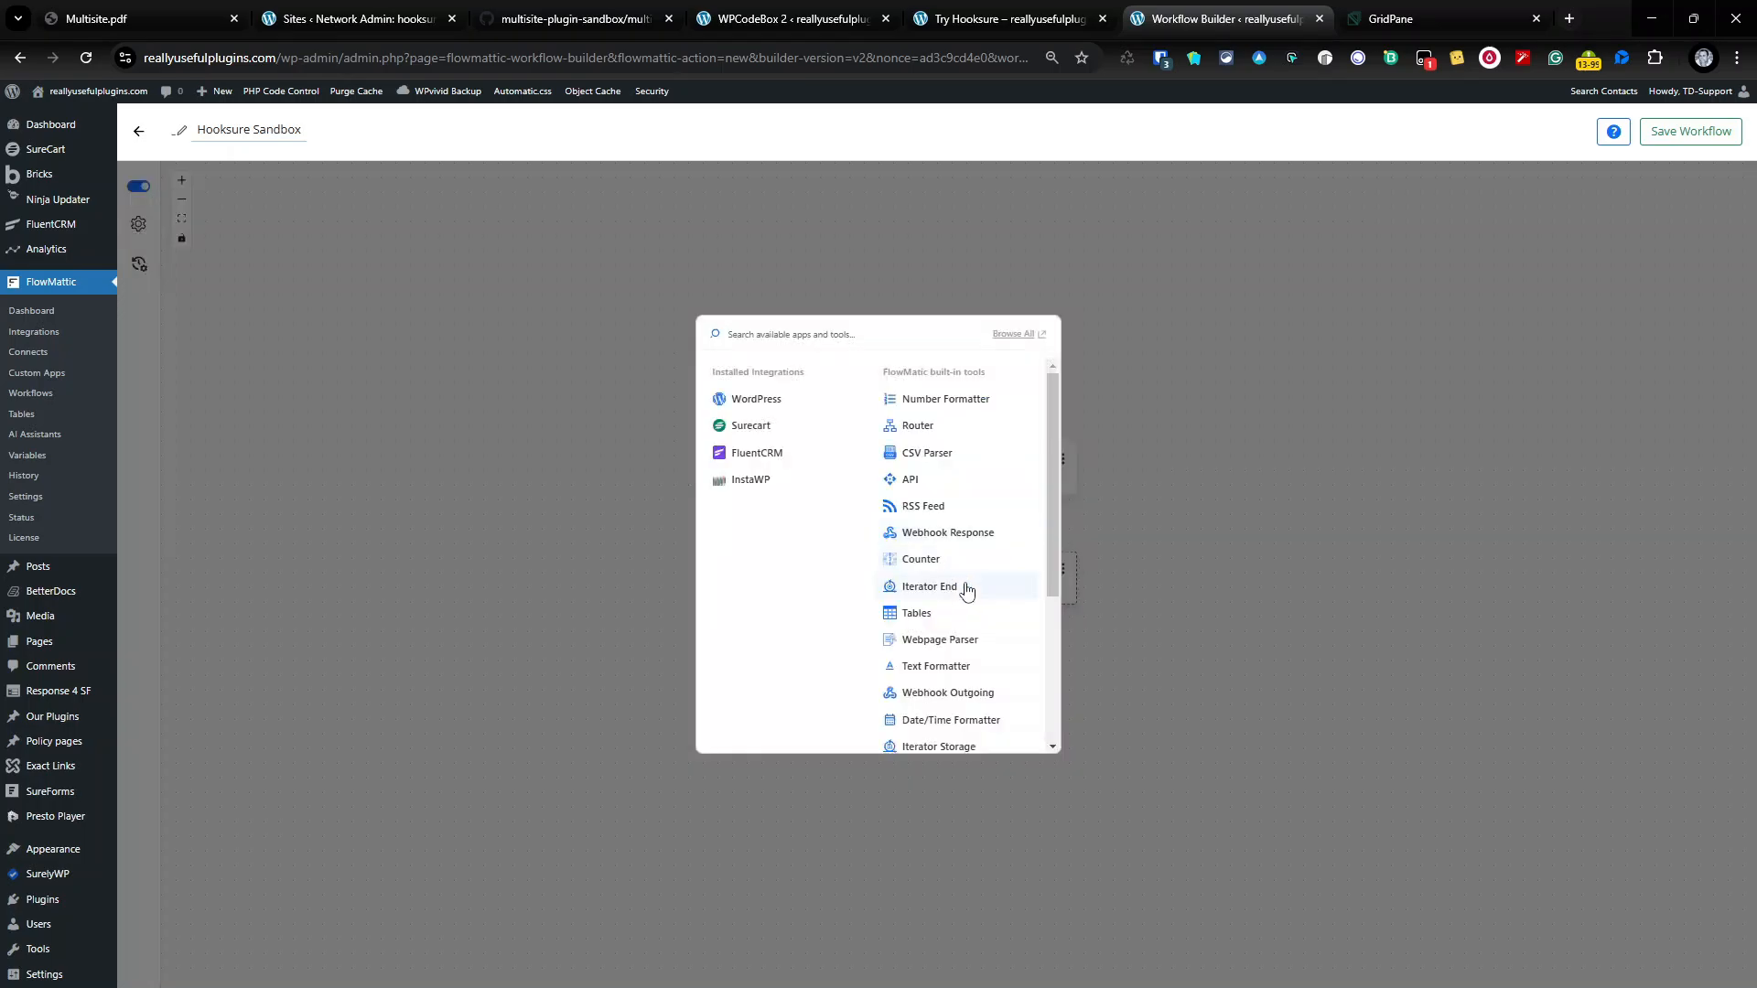
scroll(956, 604, down, 2)
scroll(966, 672, down, 1)
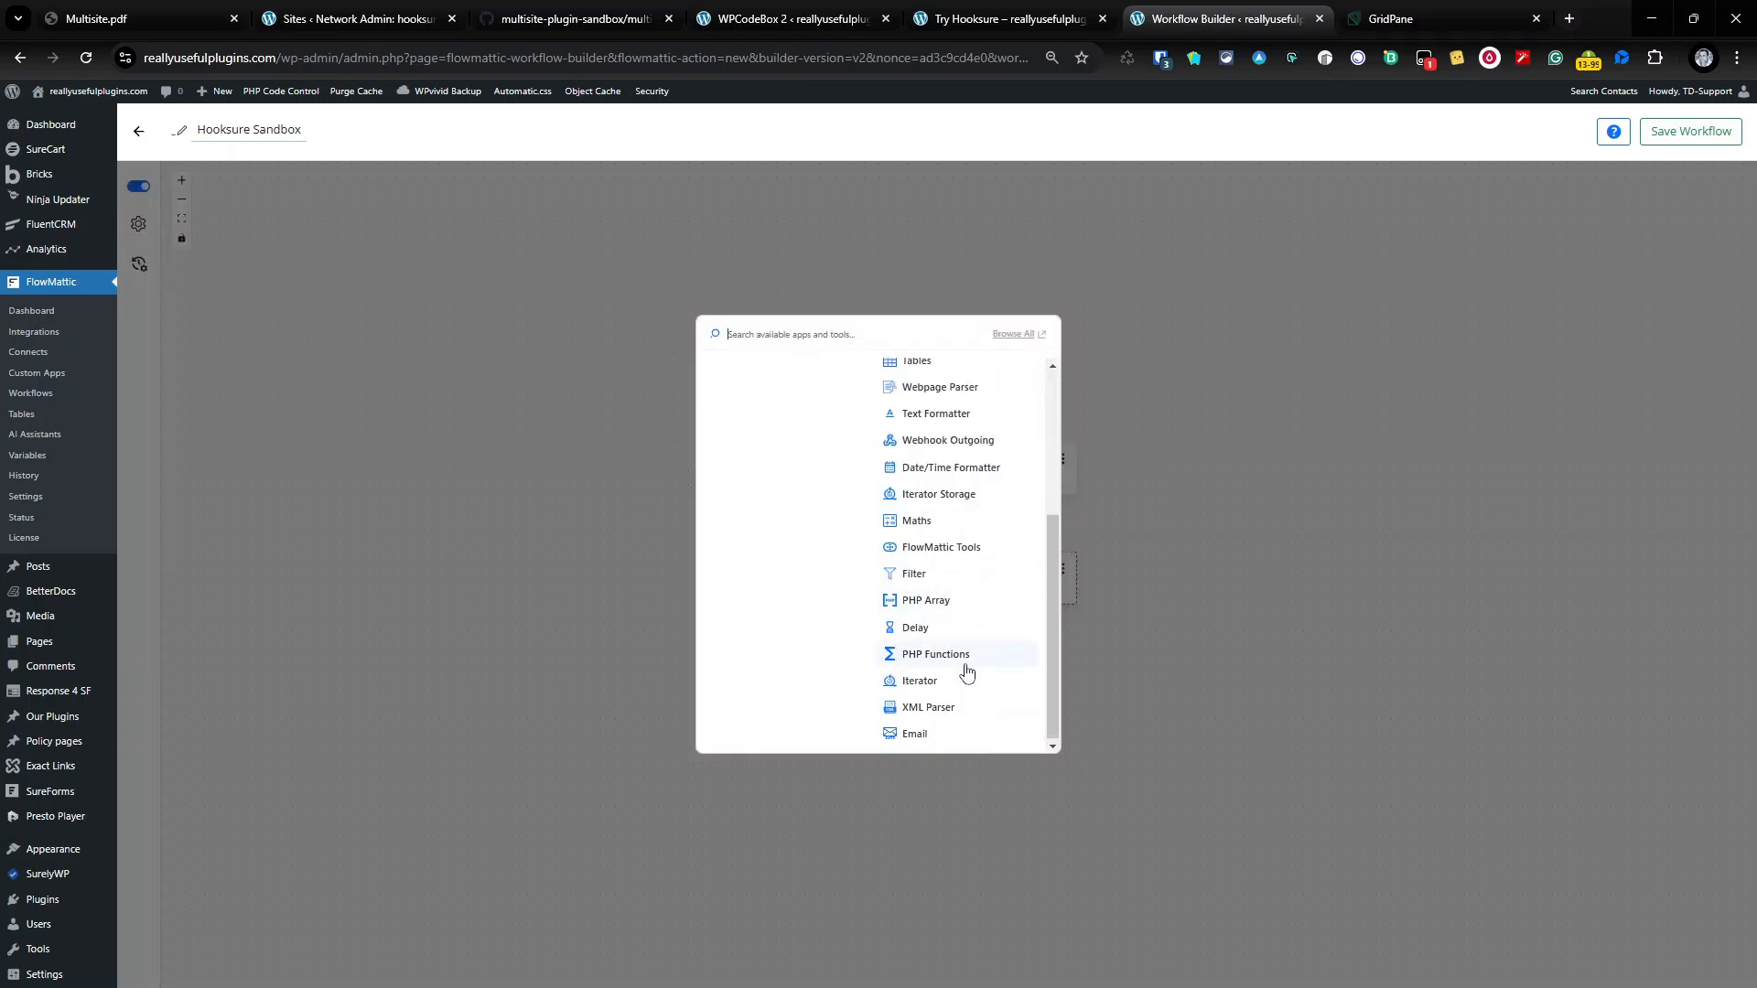
click(966, 655)
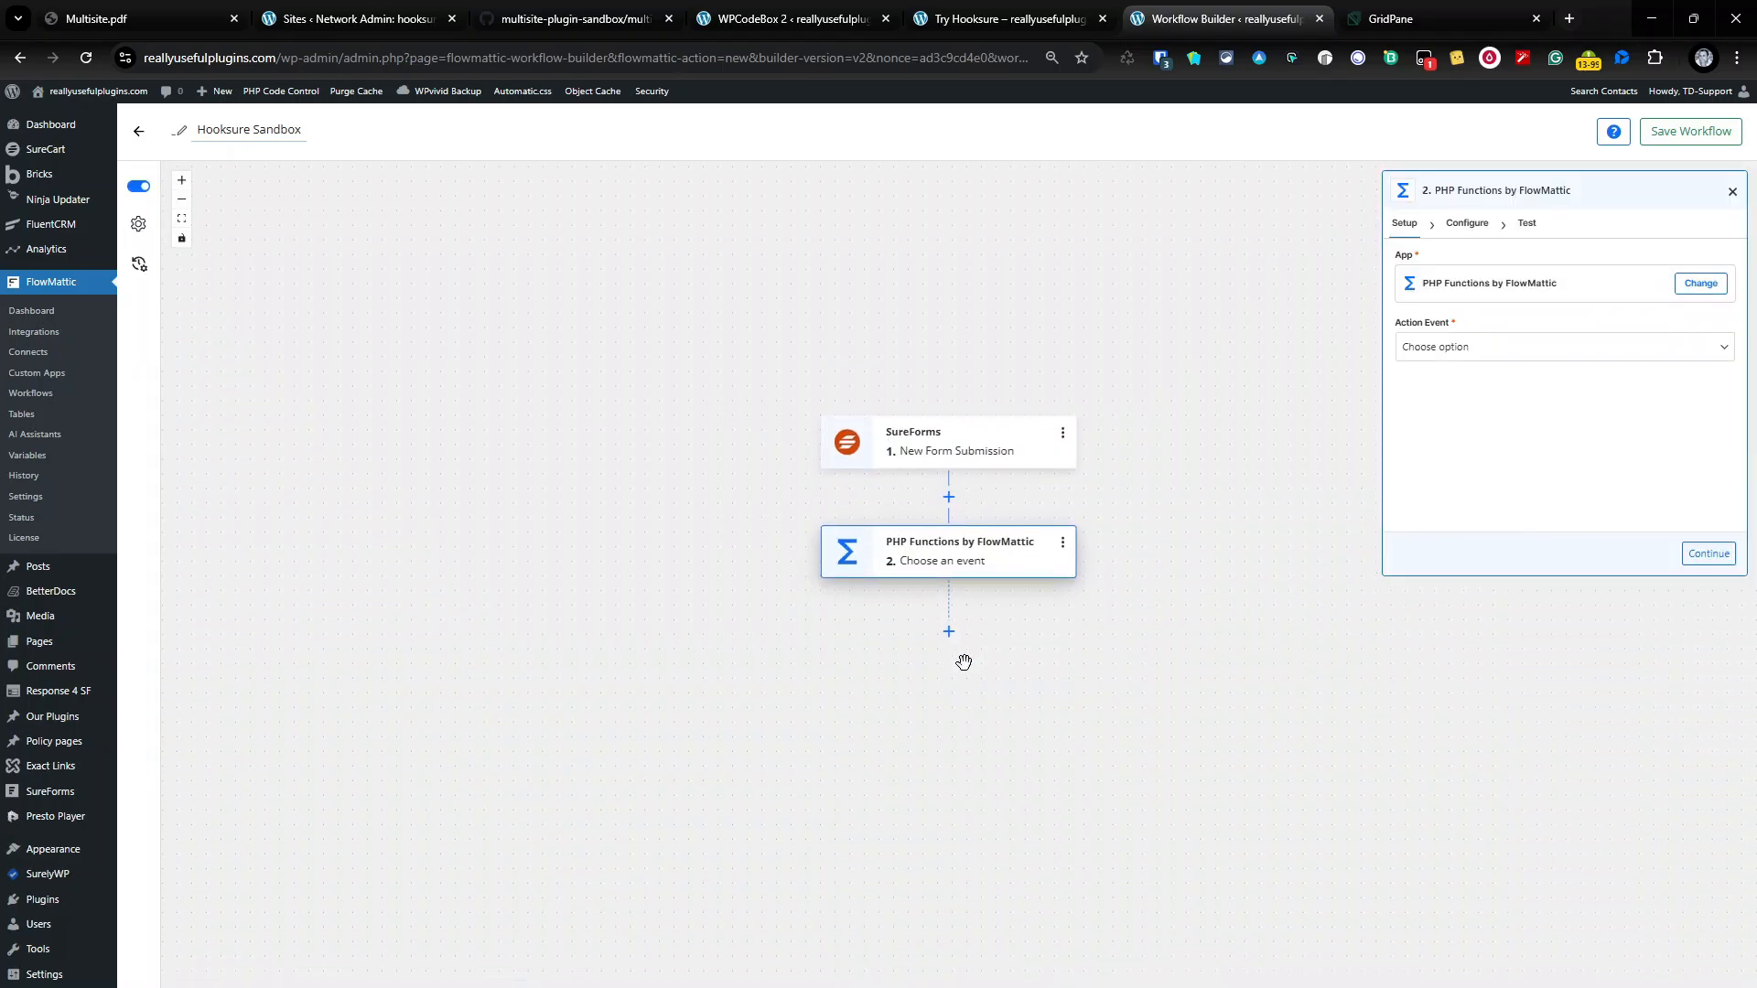
click(1534, 347)
click(1281, 434)
click(1482, 228)
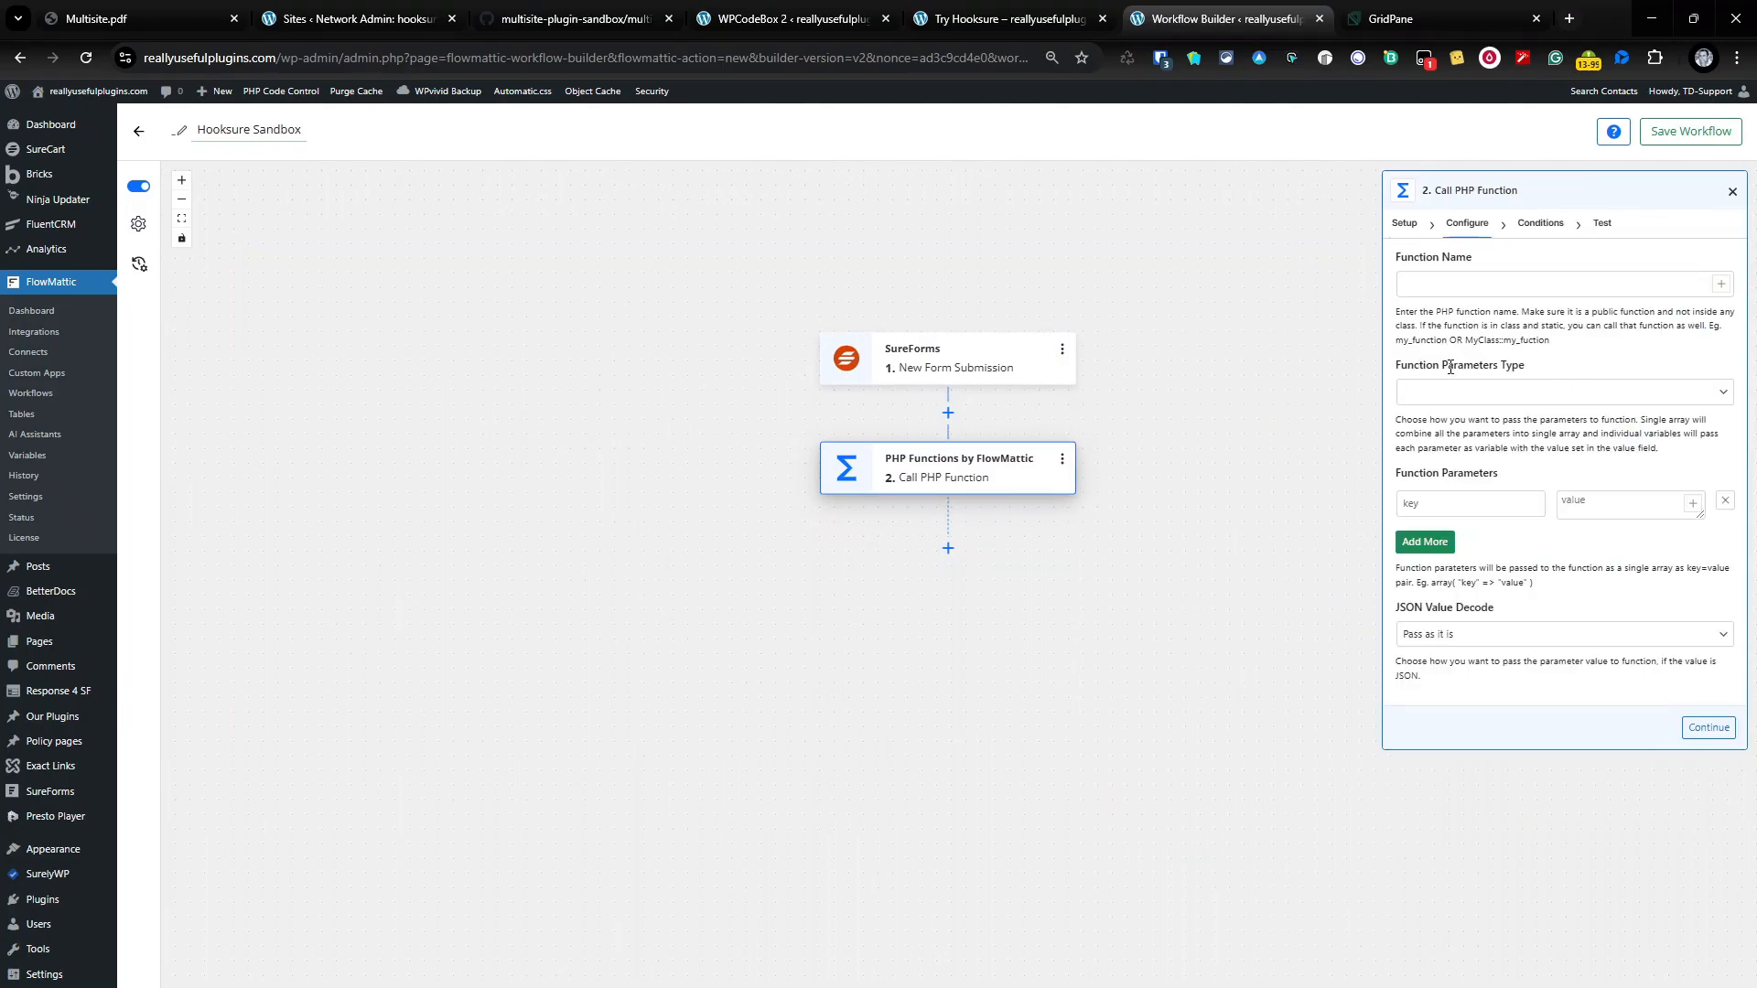
Step: Copy generateRandomAnimalString from WPCodeBox and paste it into the Function Name field
click(828, 13)
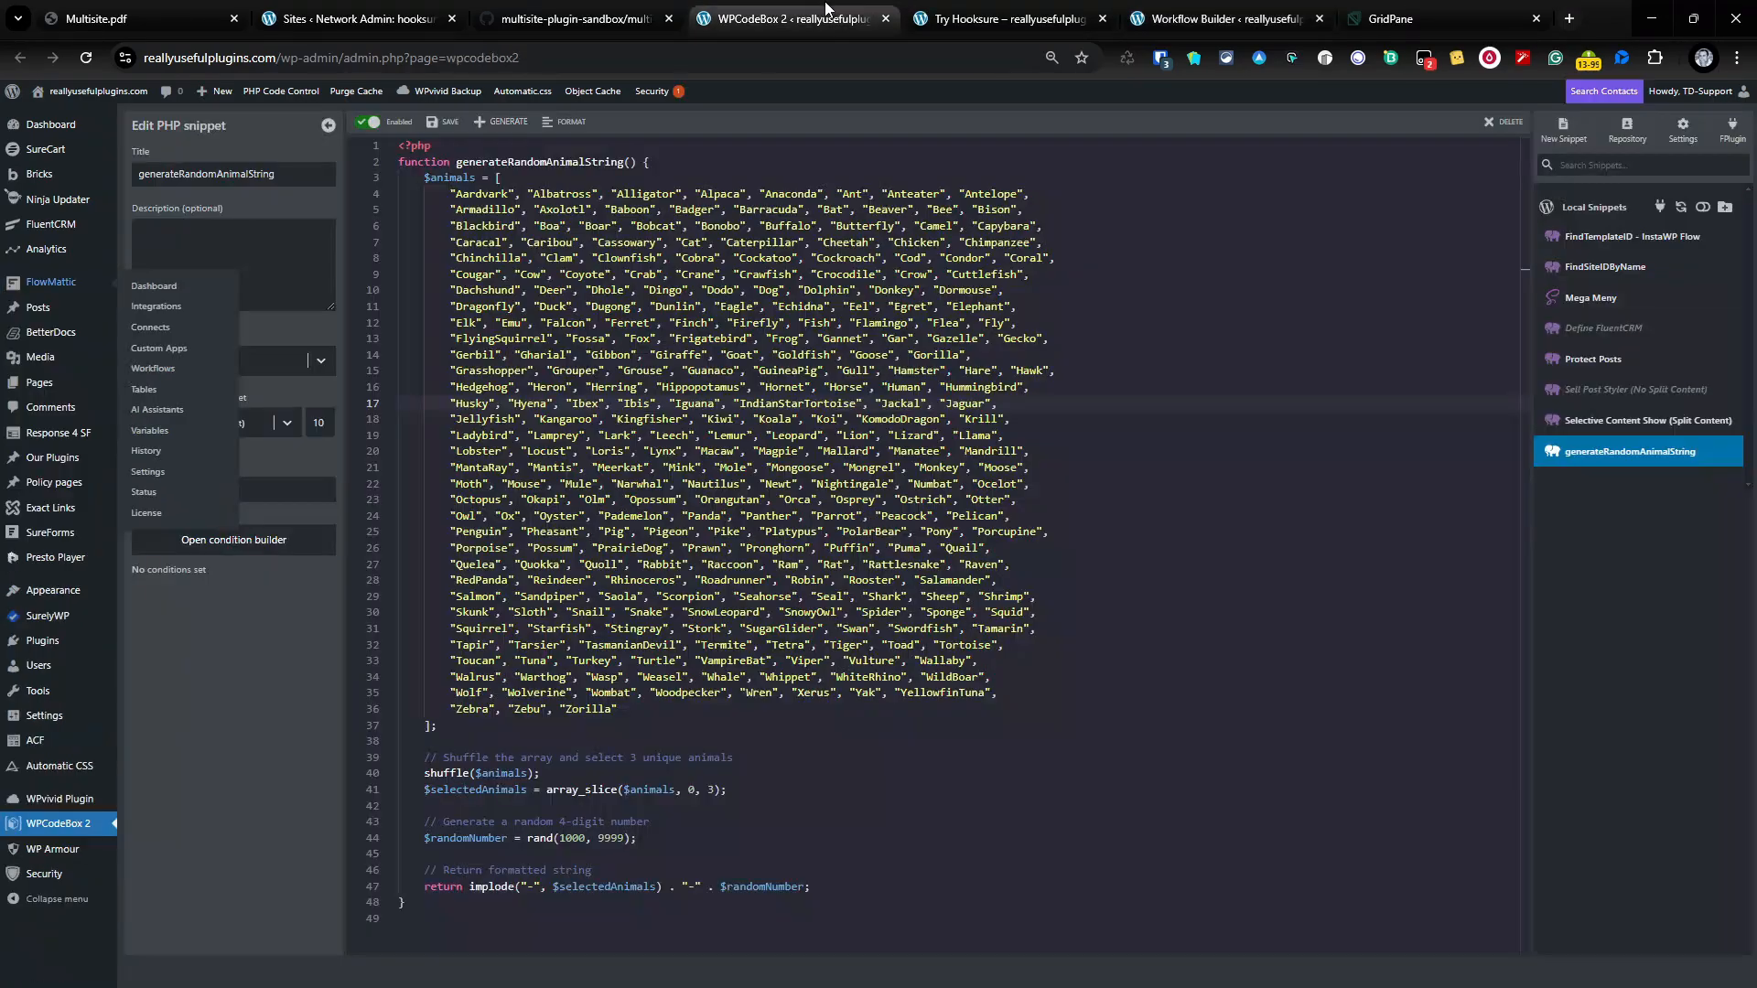
double_click(548, 165)
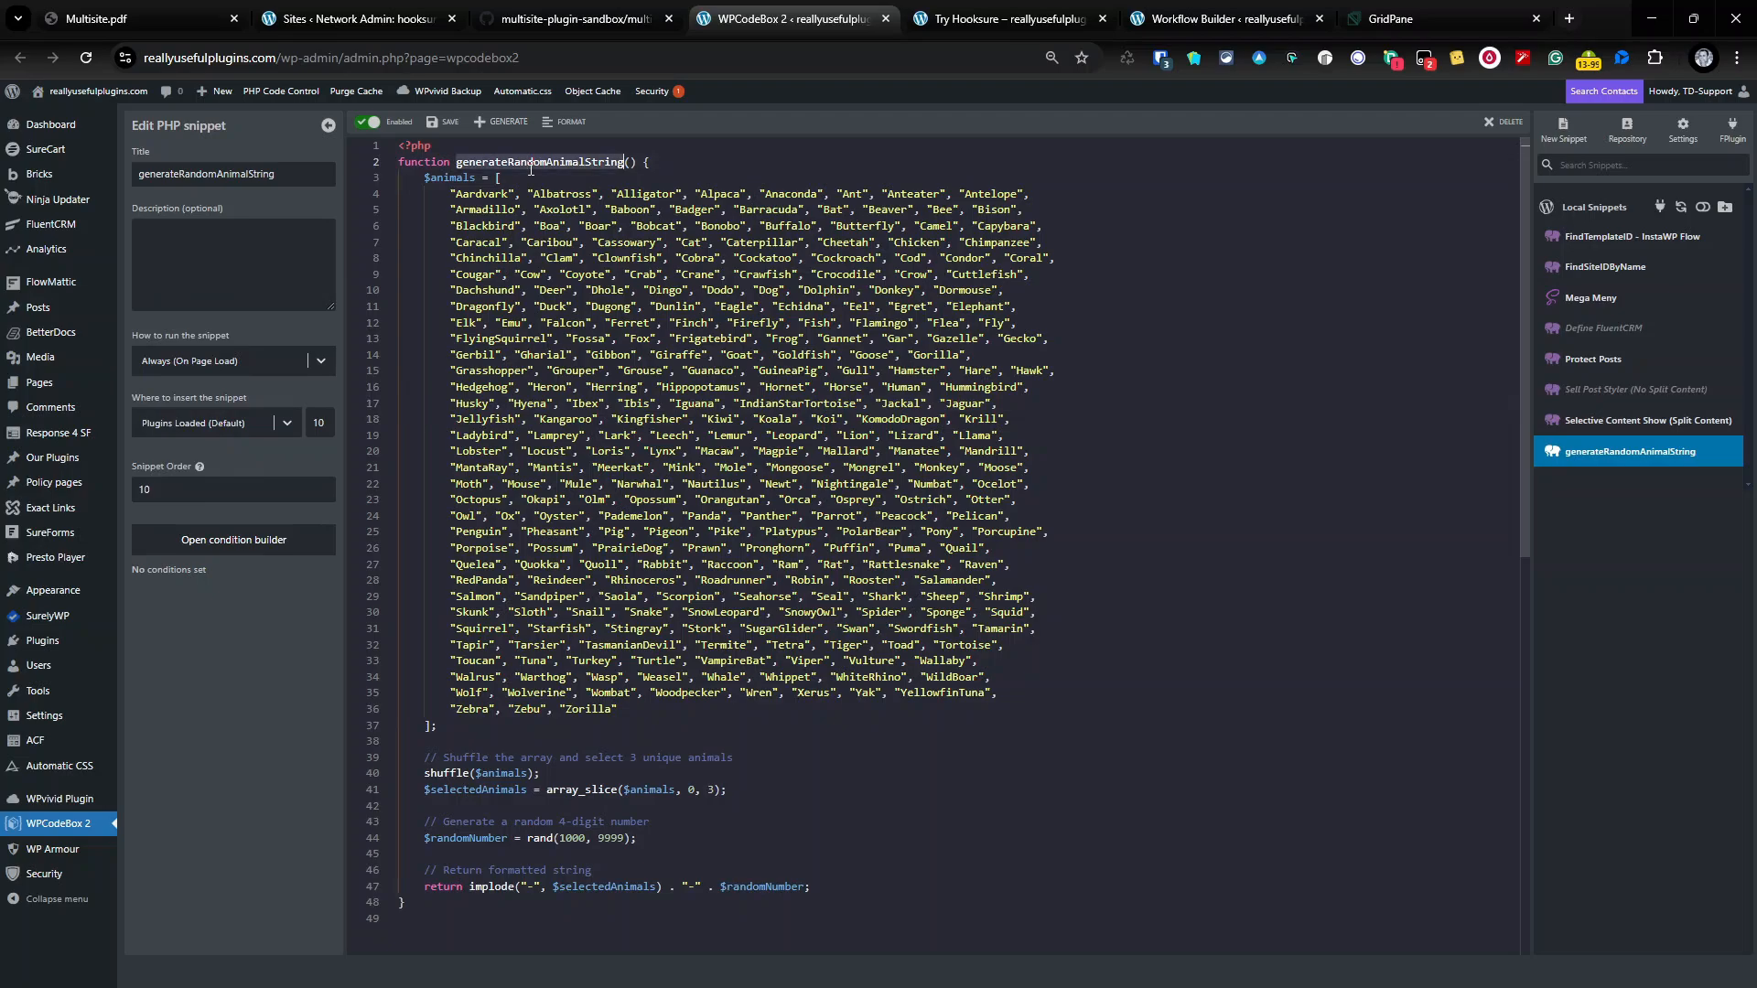
right_click(531, 169)
click(567, 229)
click(1007, 18)
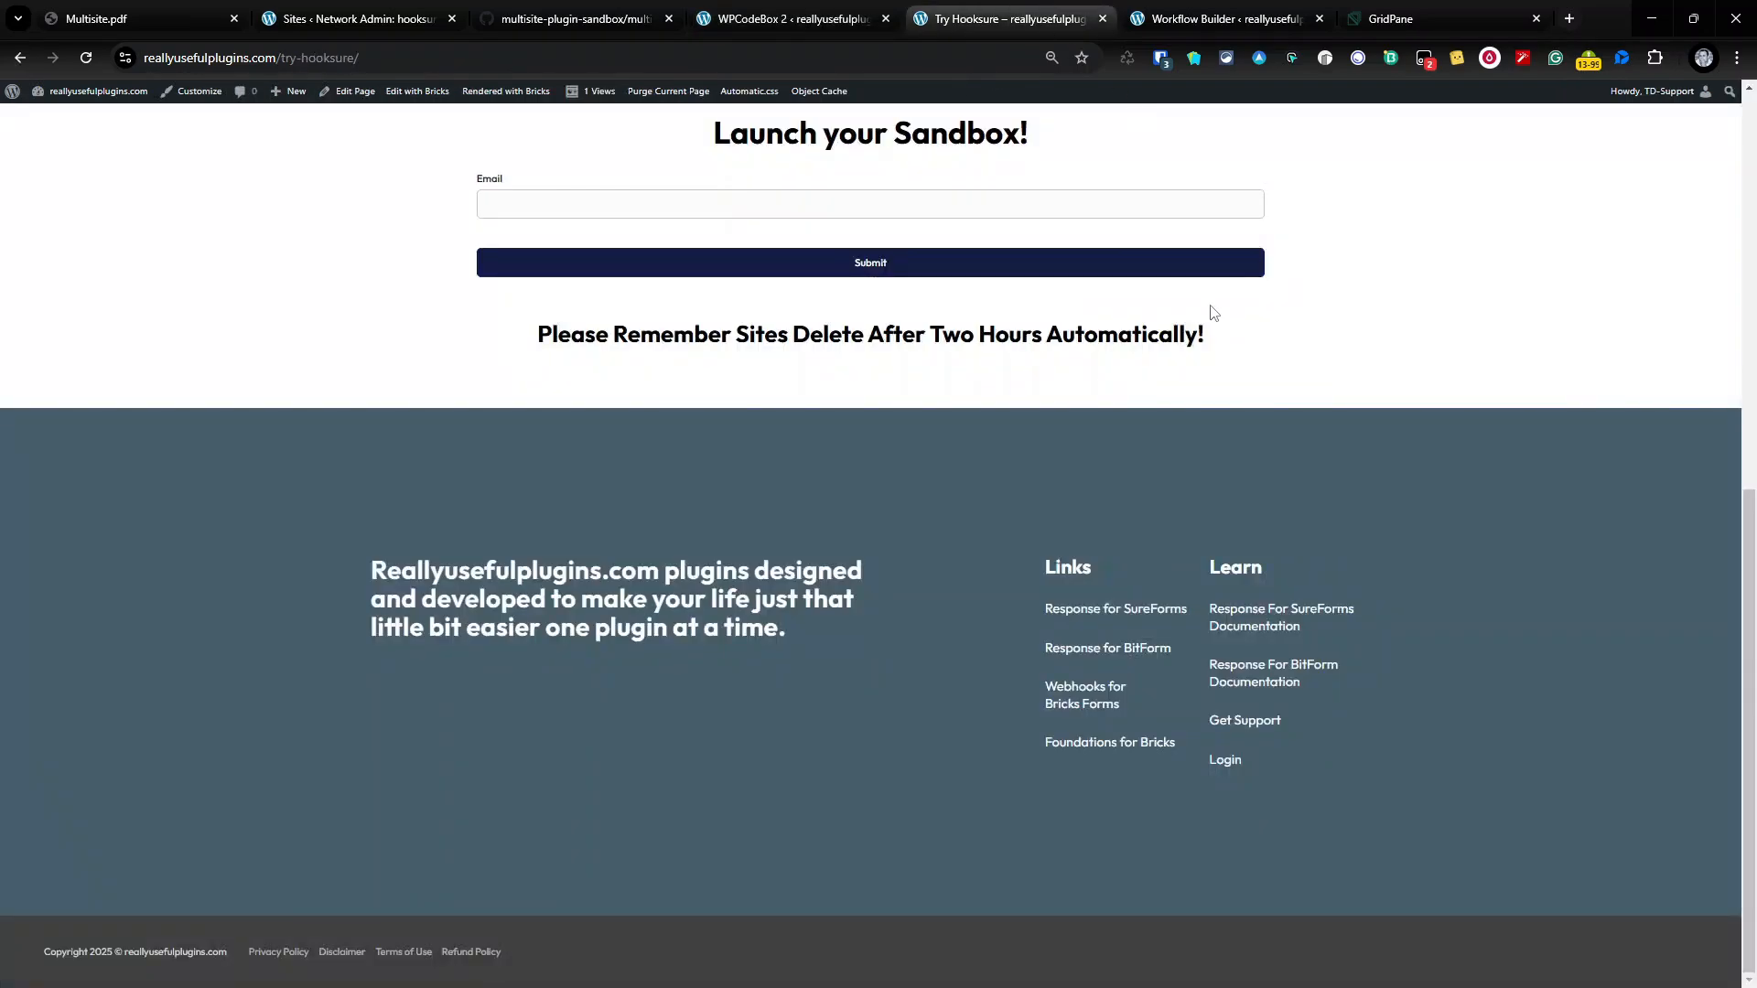
click(1210, 22)
click(1525, 291)
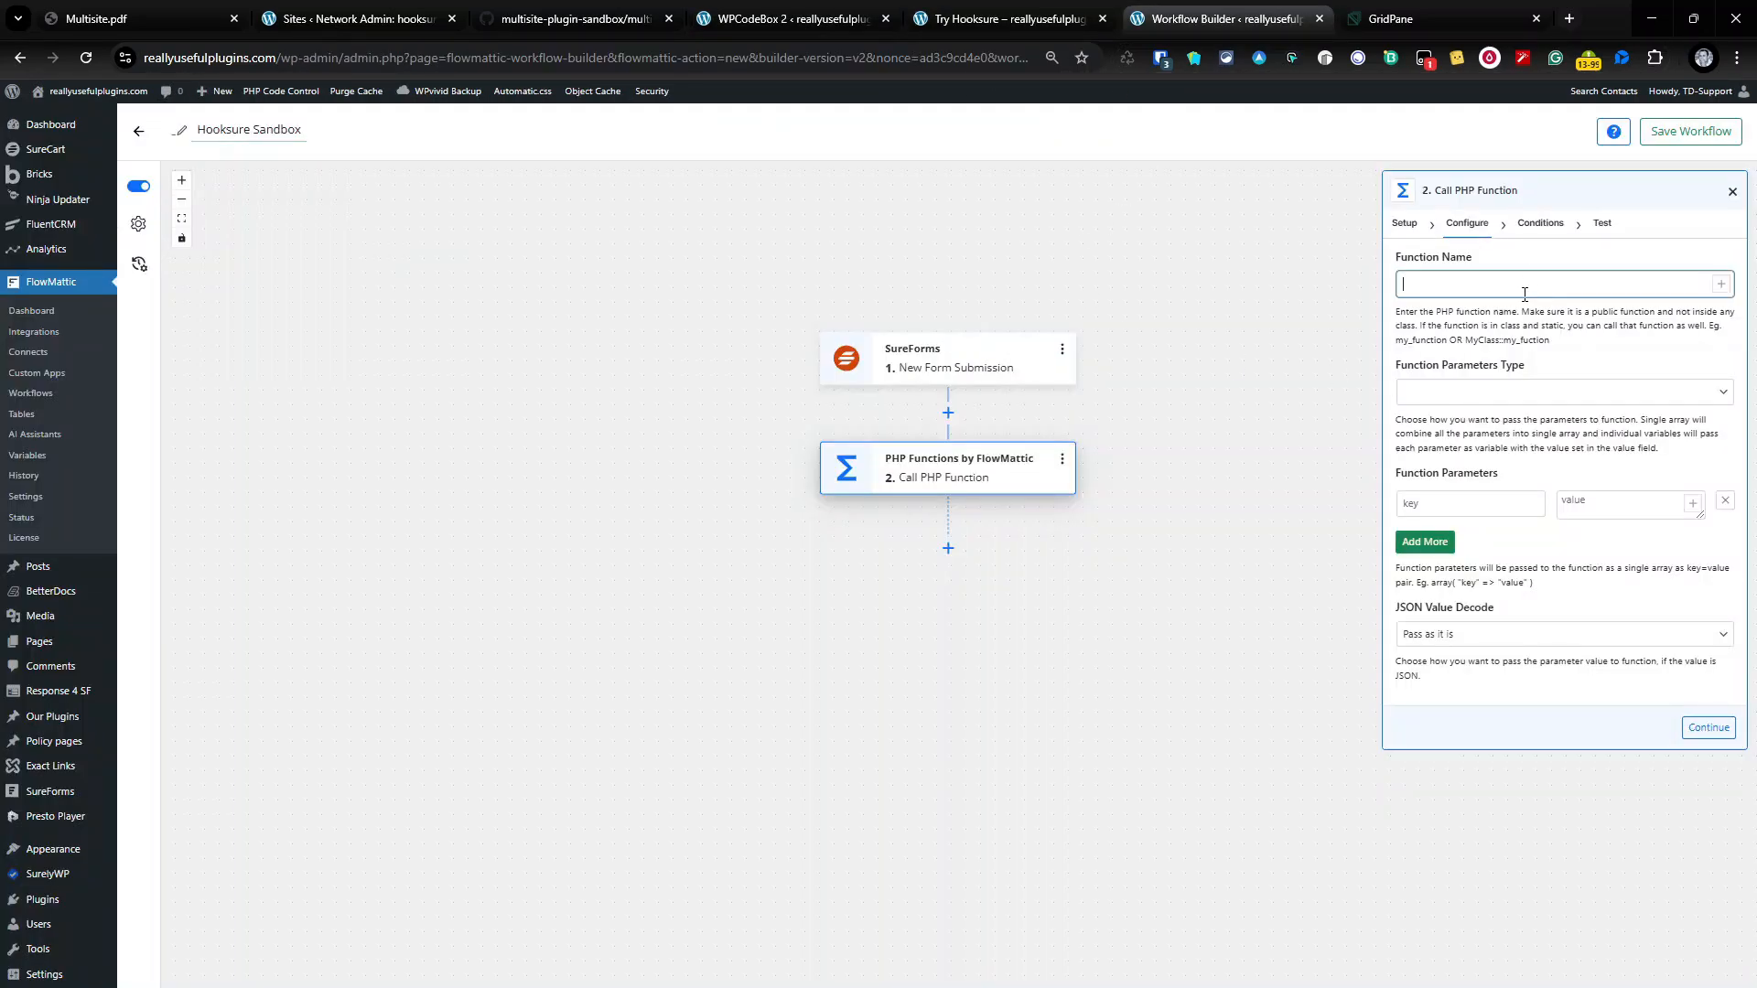
key(ctrl+v)
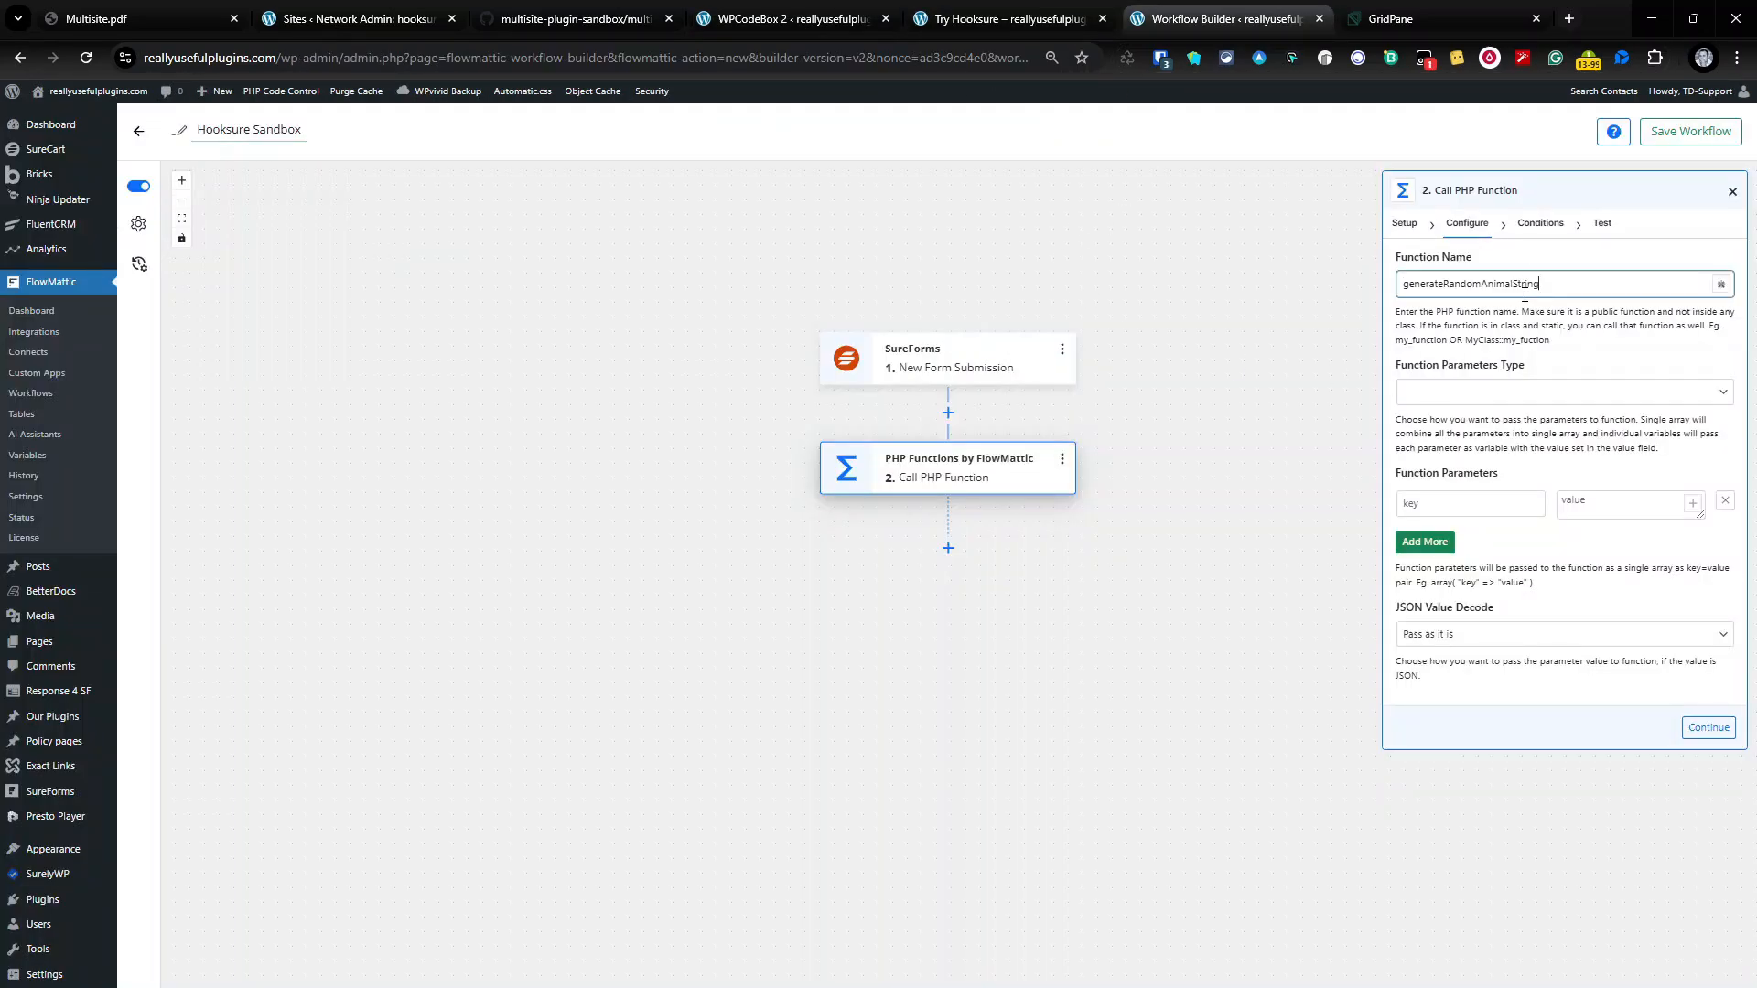
Step: Continue the PHP step to its test stage, then view the snippet in WPCodeBox
click(1708, 727)
click(1708, 580)
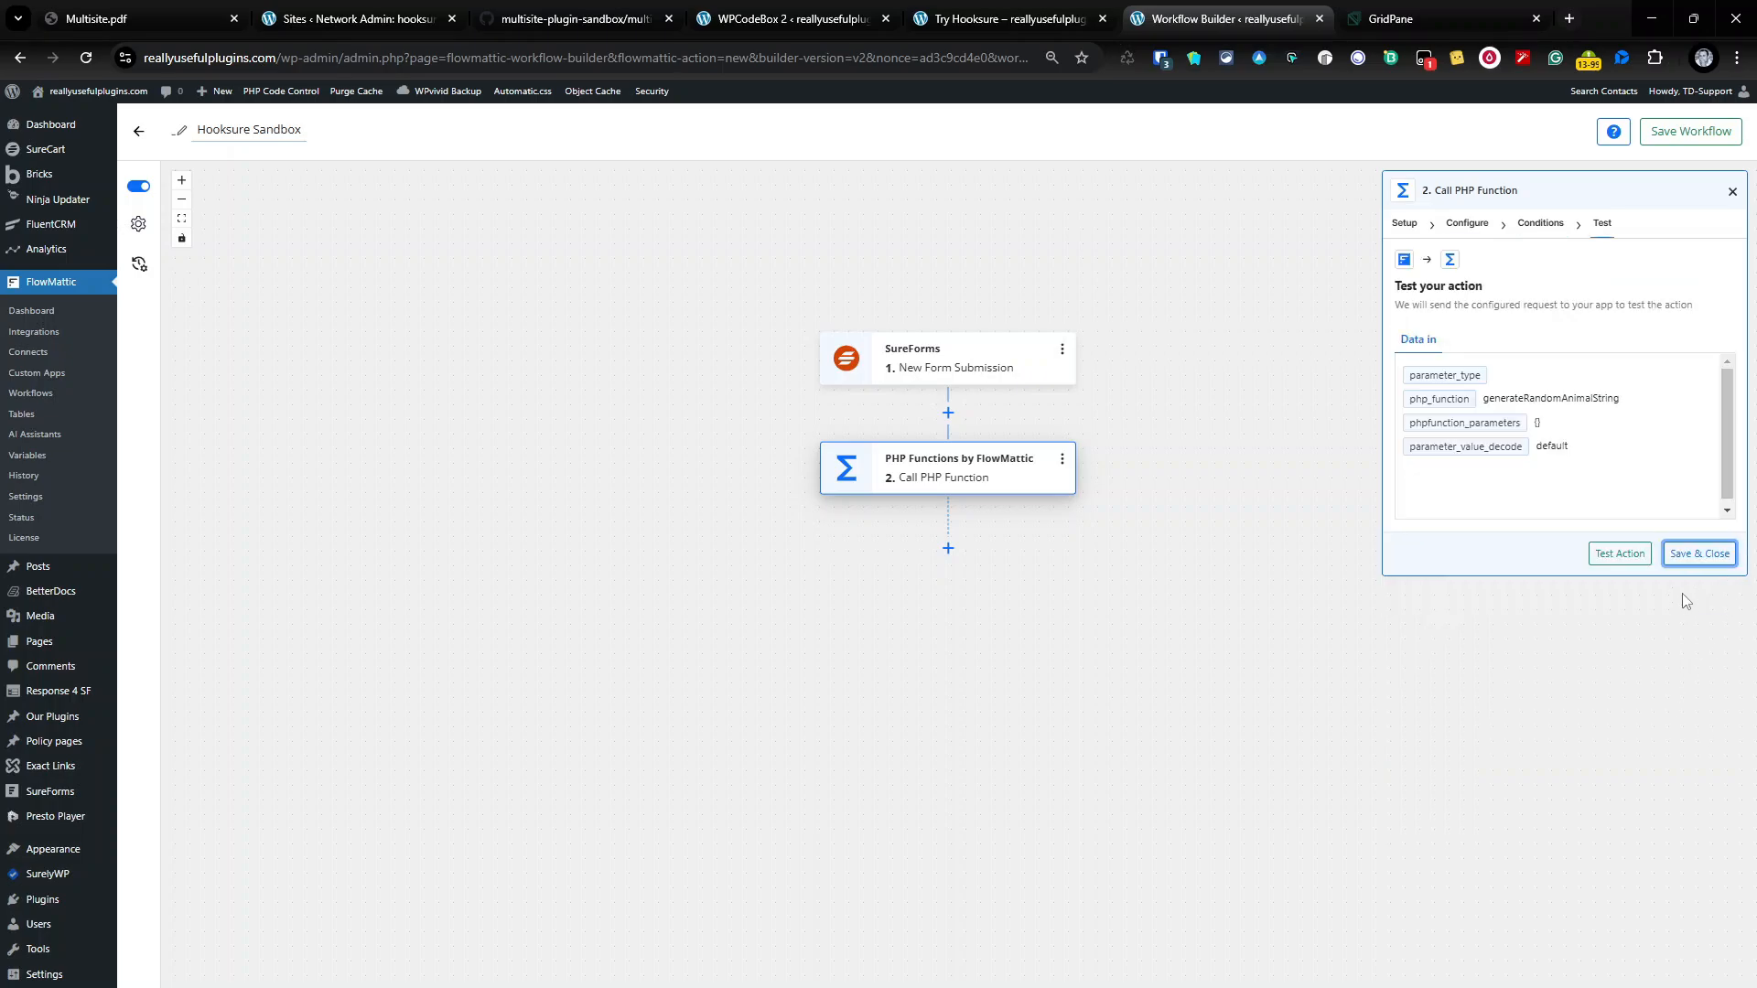
click(738, 13)
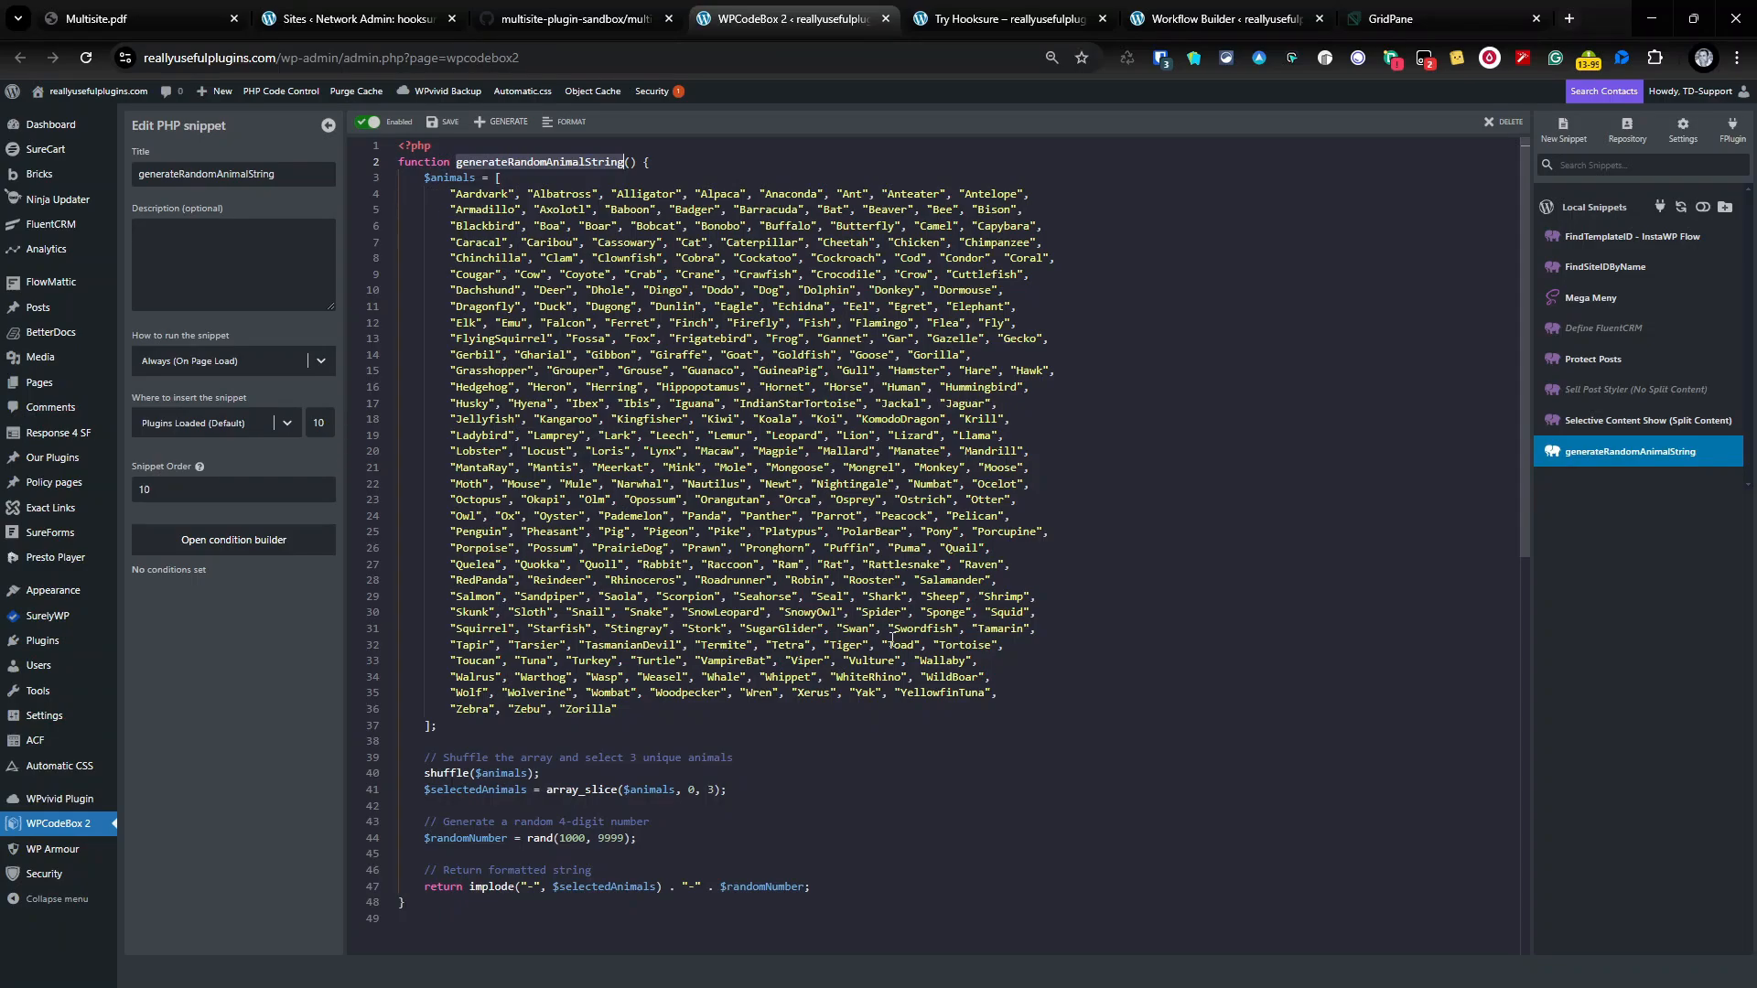
Step: Review the generateRandomAnimalString snippet code, then return to the PHP step's Test stage
scroll(892, 638, down, 3)
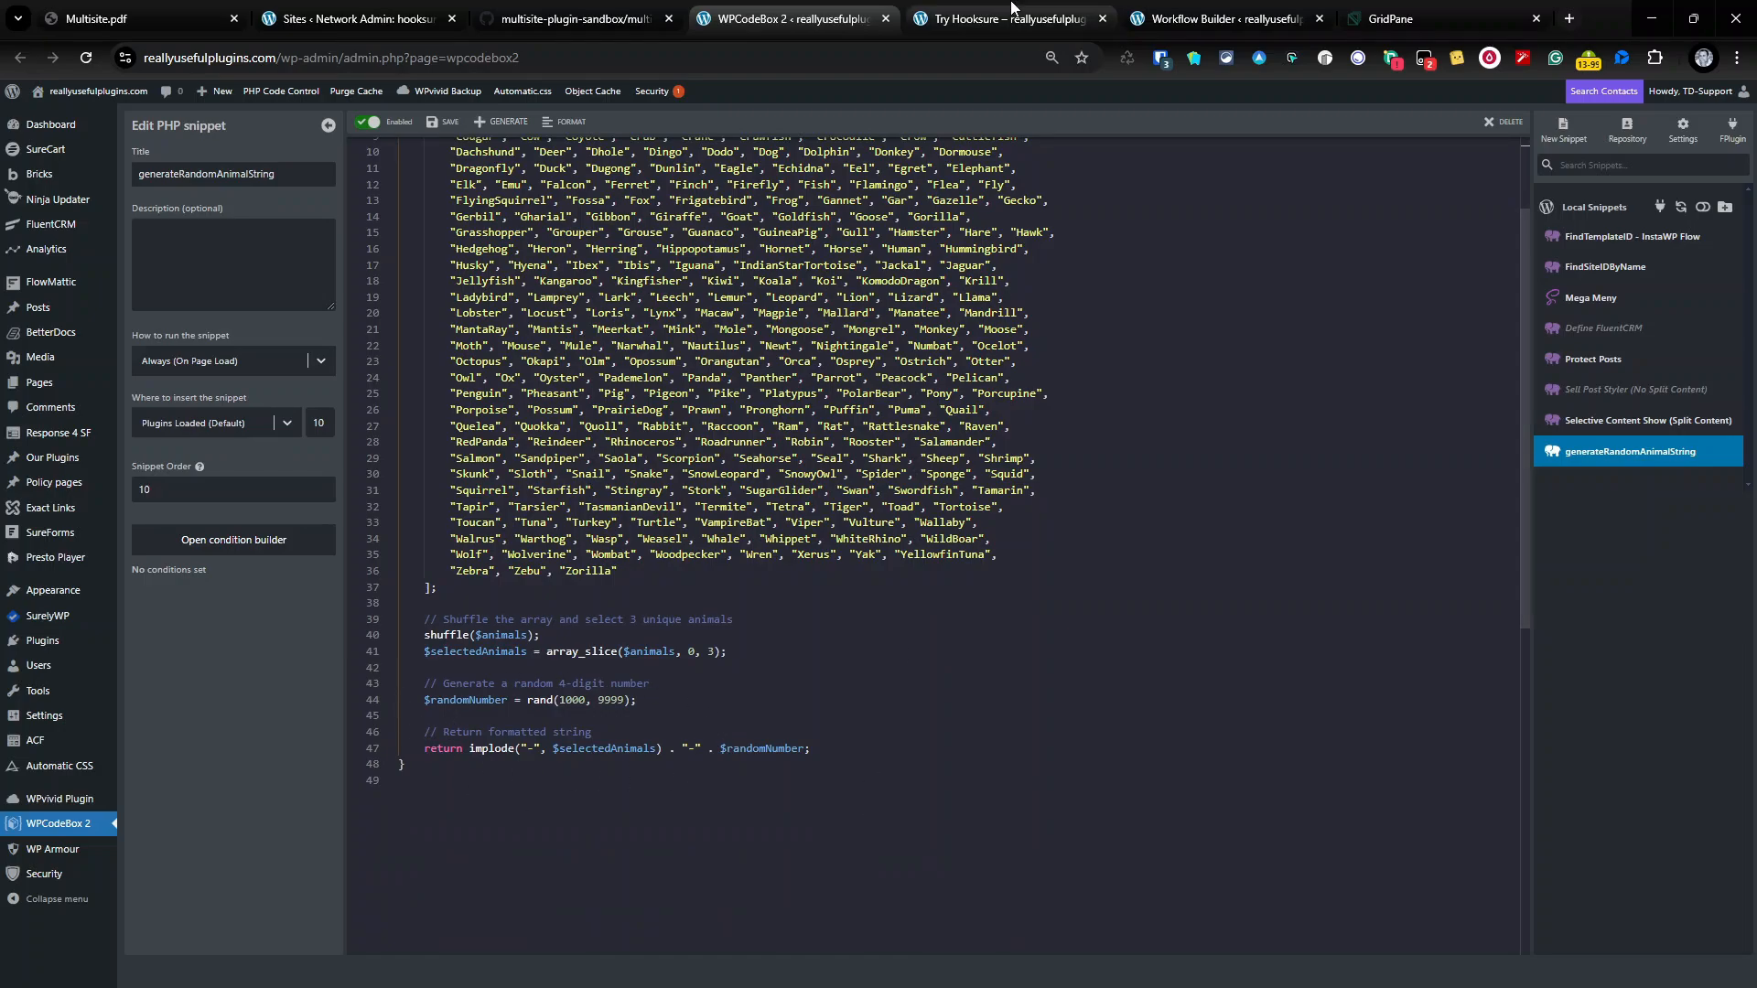
scroll(943, 469, up, 3)
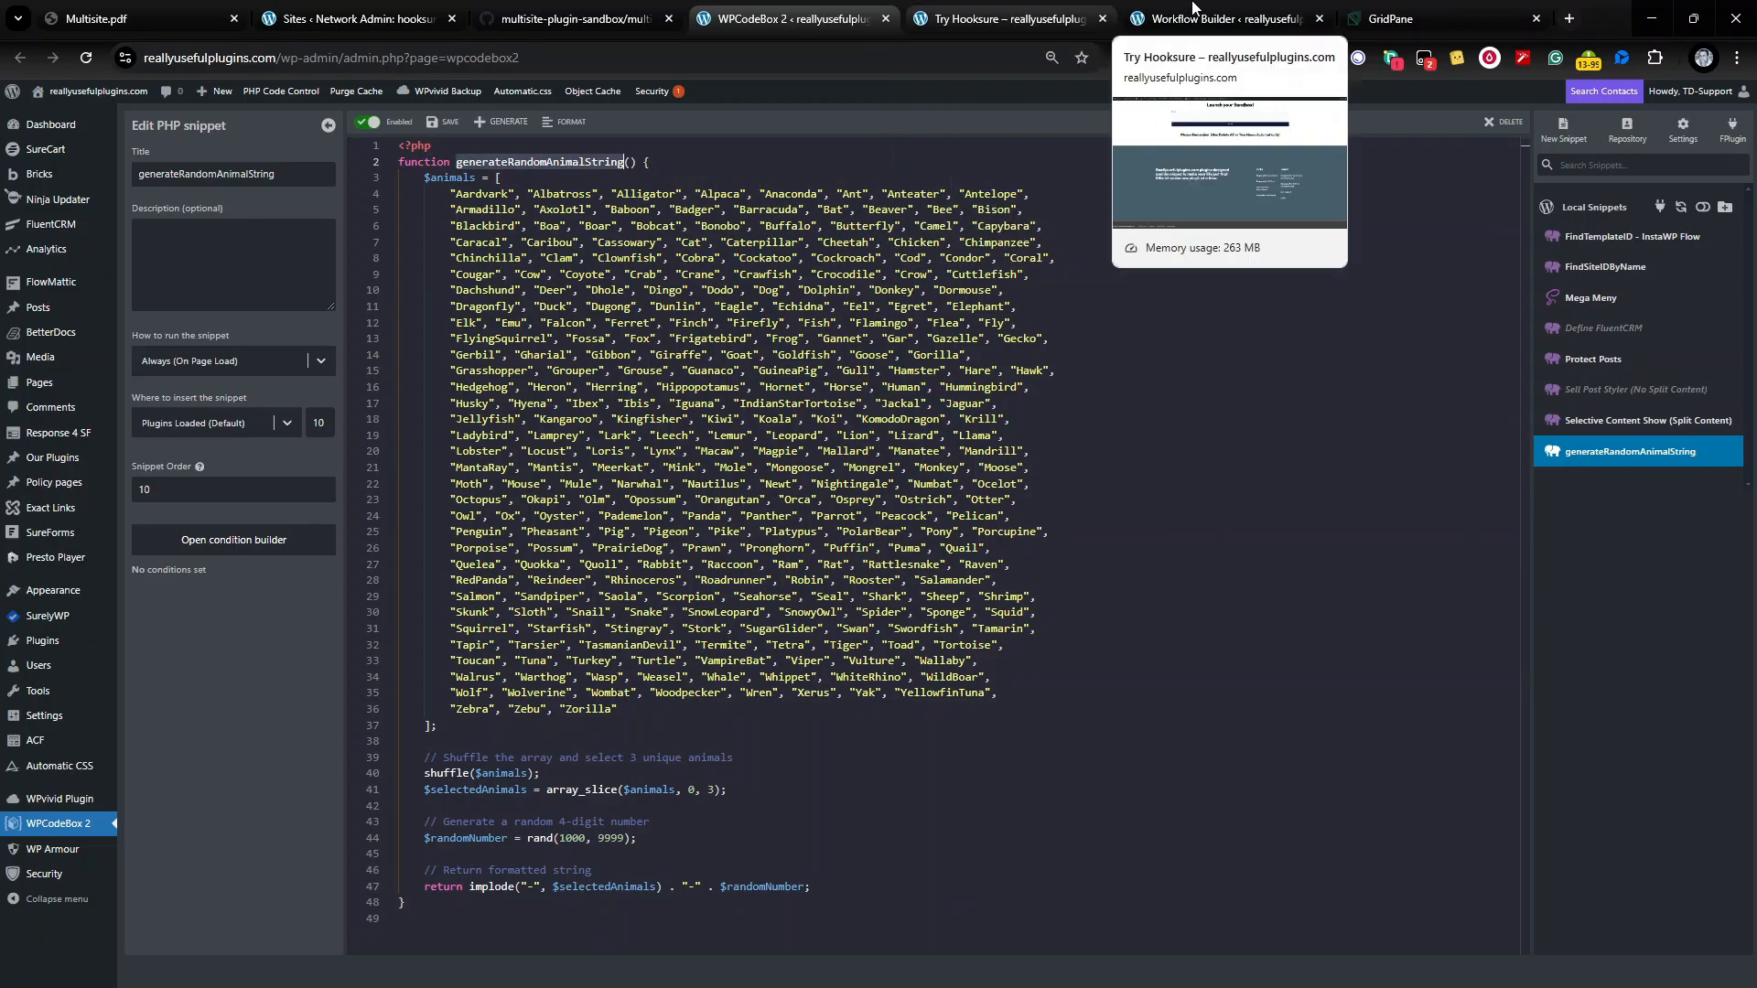
click(1217, 18)
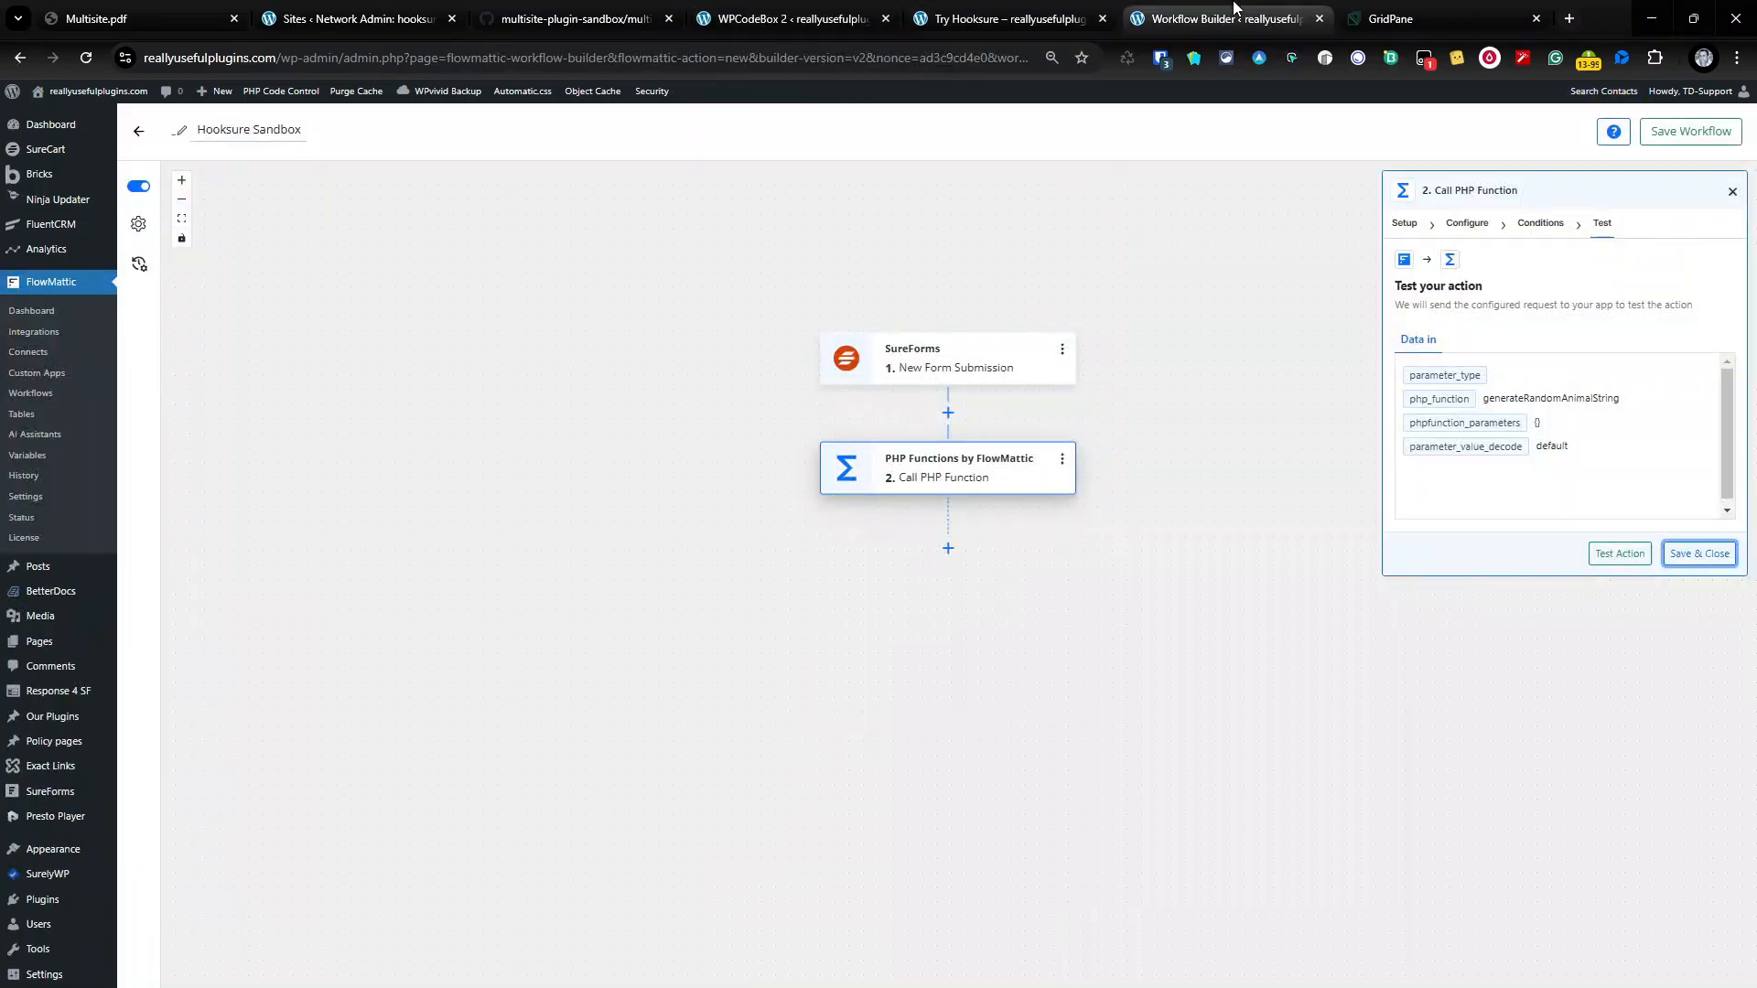
Step: Test the PHP step, which returns Swordfish-Fish-Porpoise-8143, then save and close it
click(1618, 561)
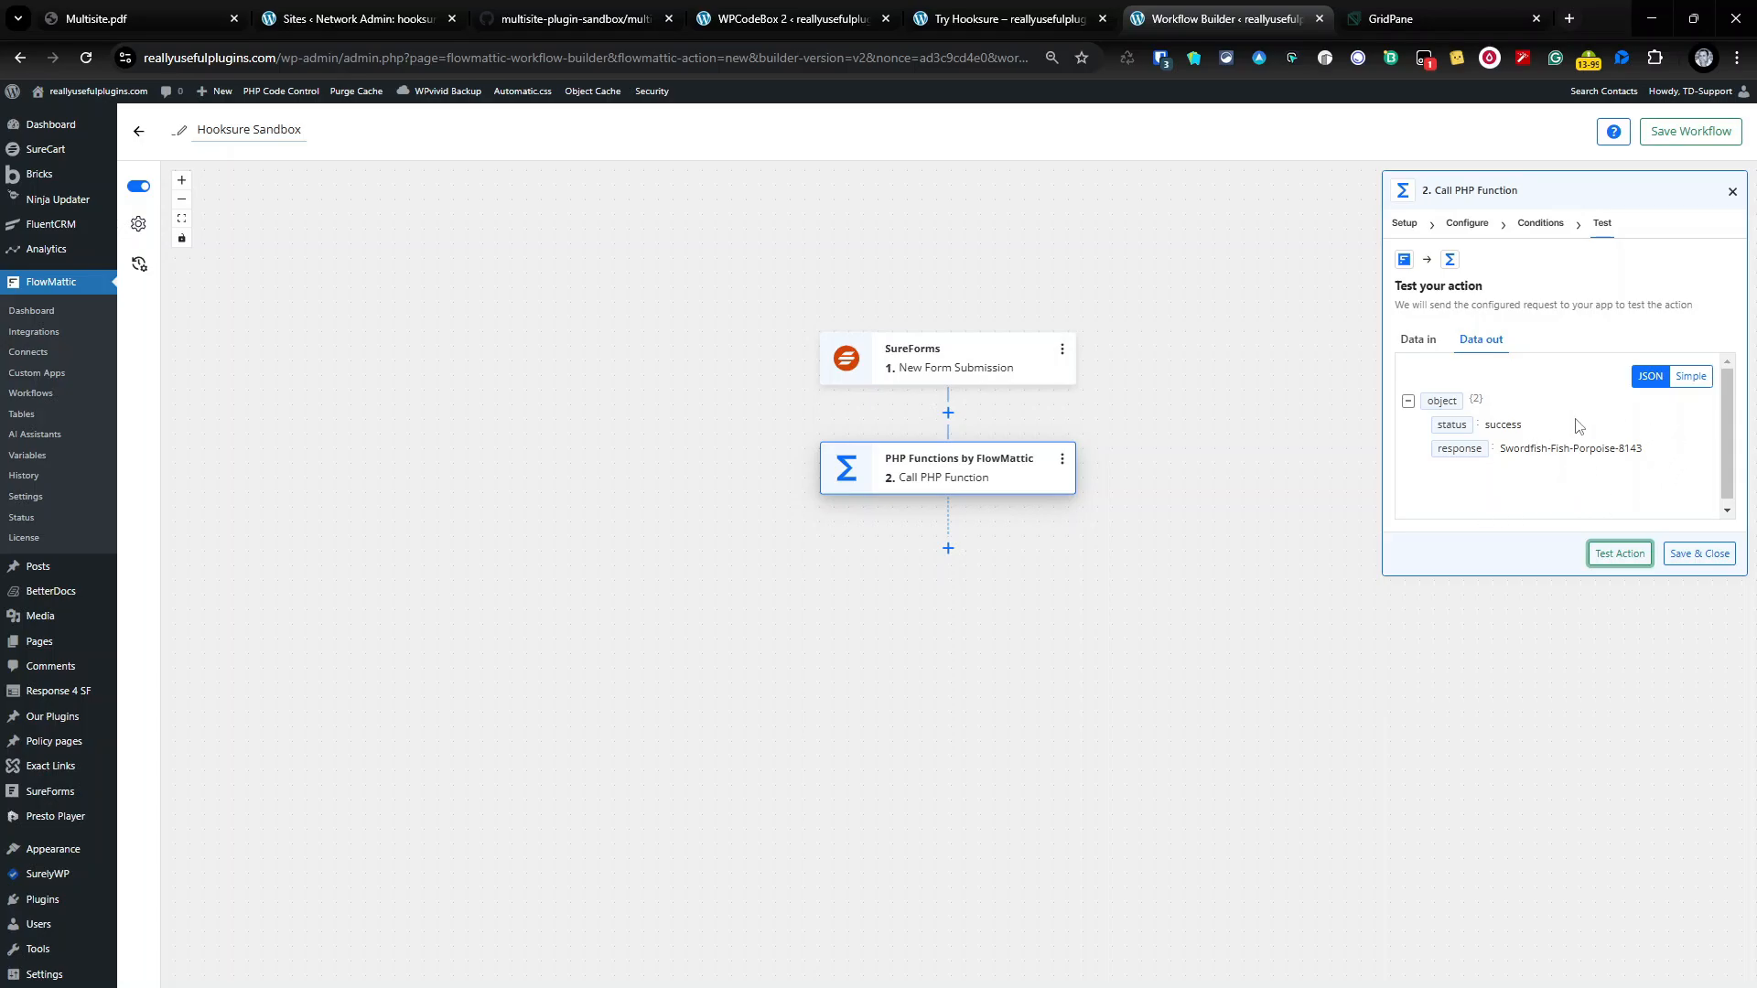
click(1712, 557)
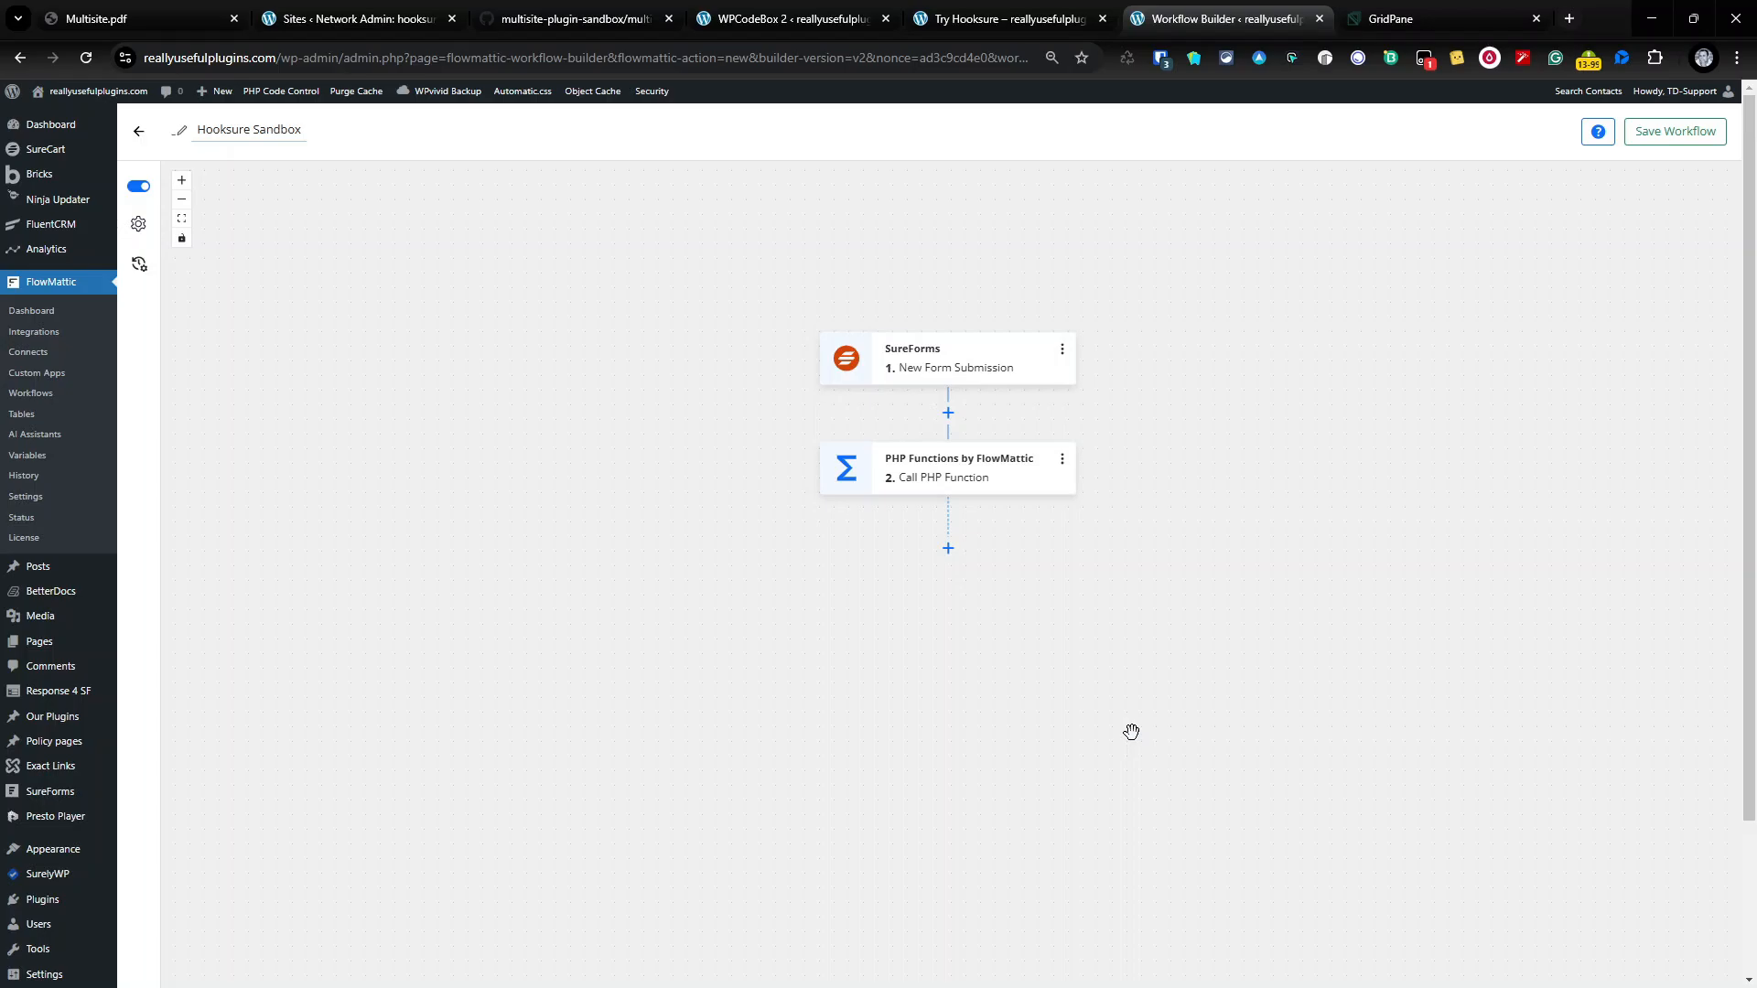
Step: Add API by FlowMattic as step 3 with the POST action and continue to Configure
click(949, 550)
click(931, 476)
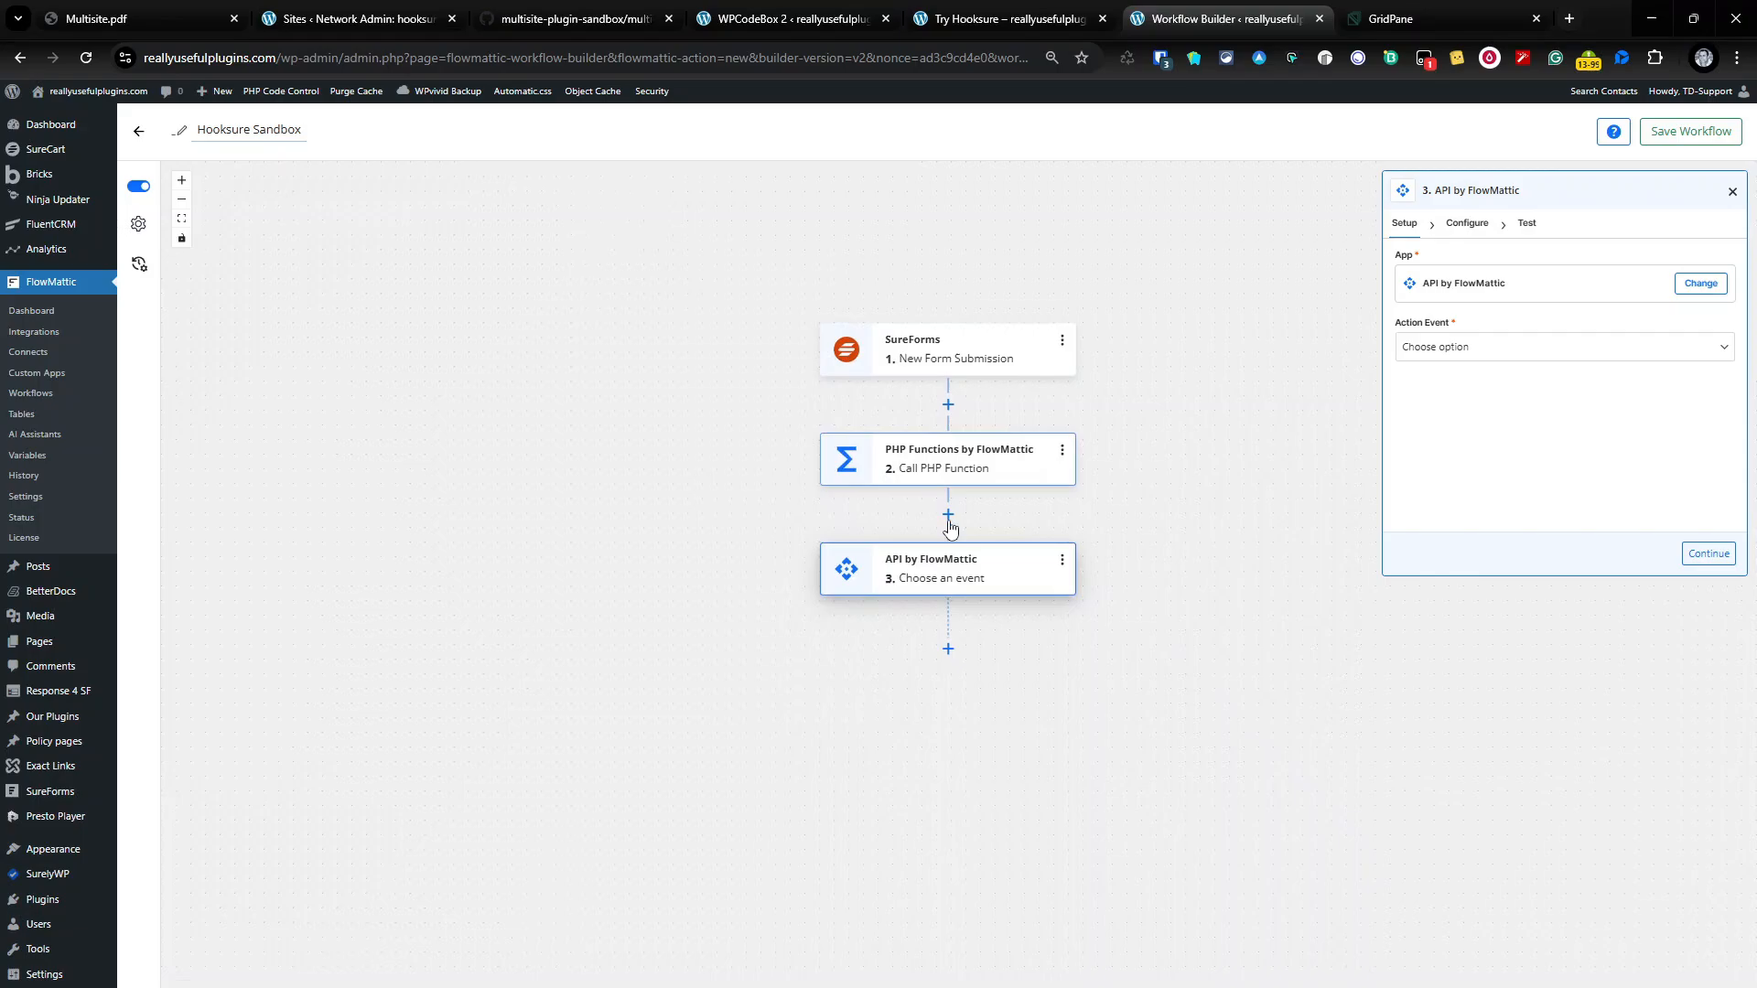
click(1420, 349)
click(1194, 502)
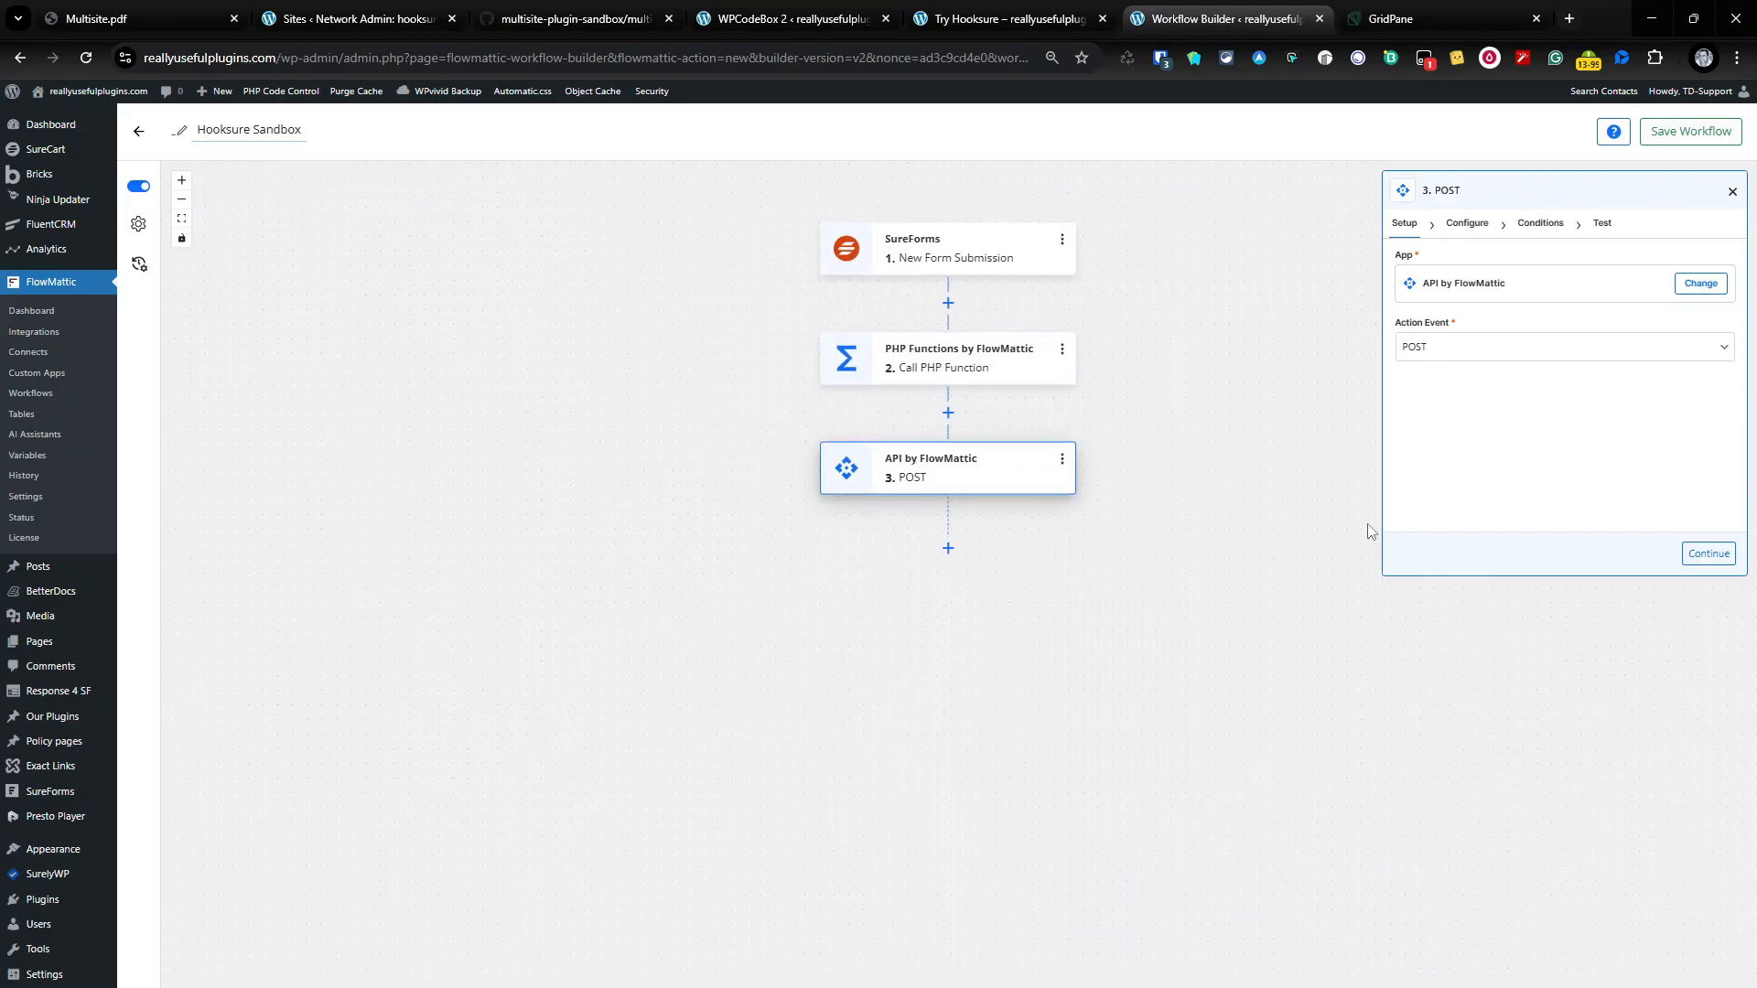
click(1709, 555)
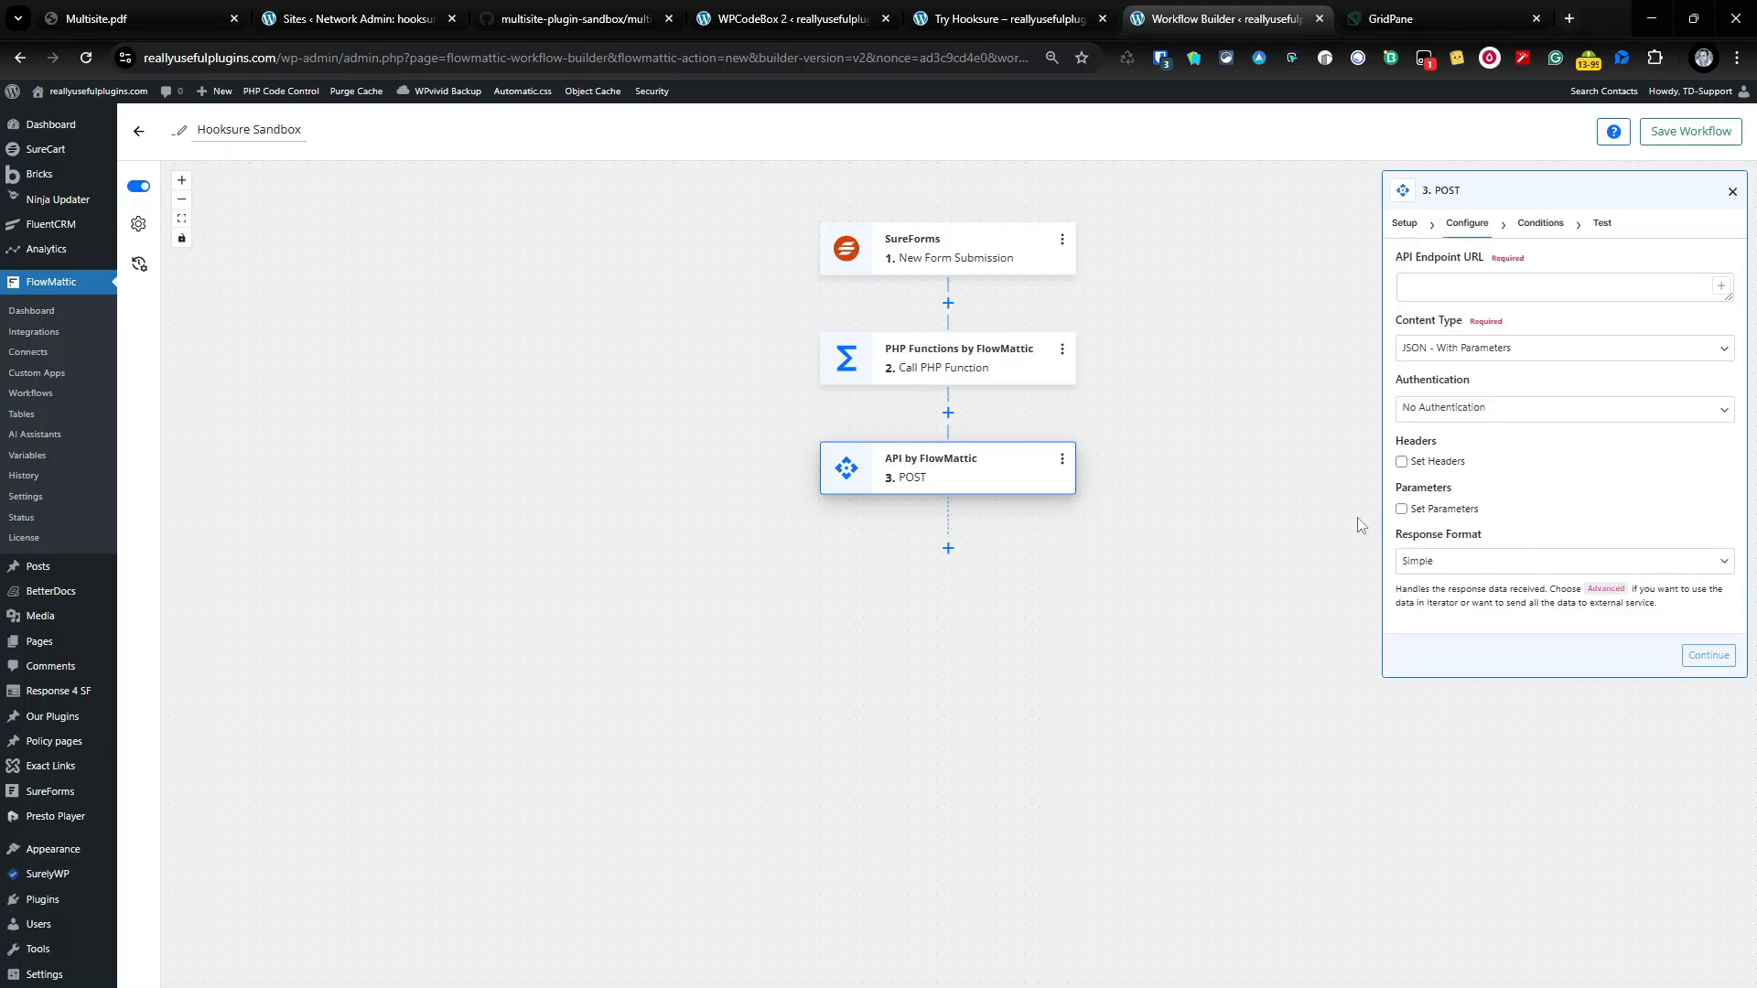
Step: Visit the multisite-plugin-sandbox GitHub repository, then return to the POST step's Configure panel
click(601, 9)
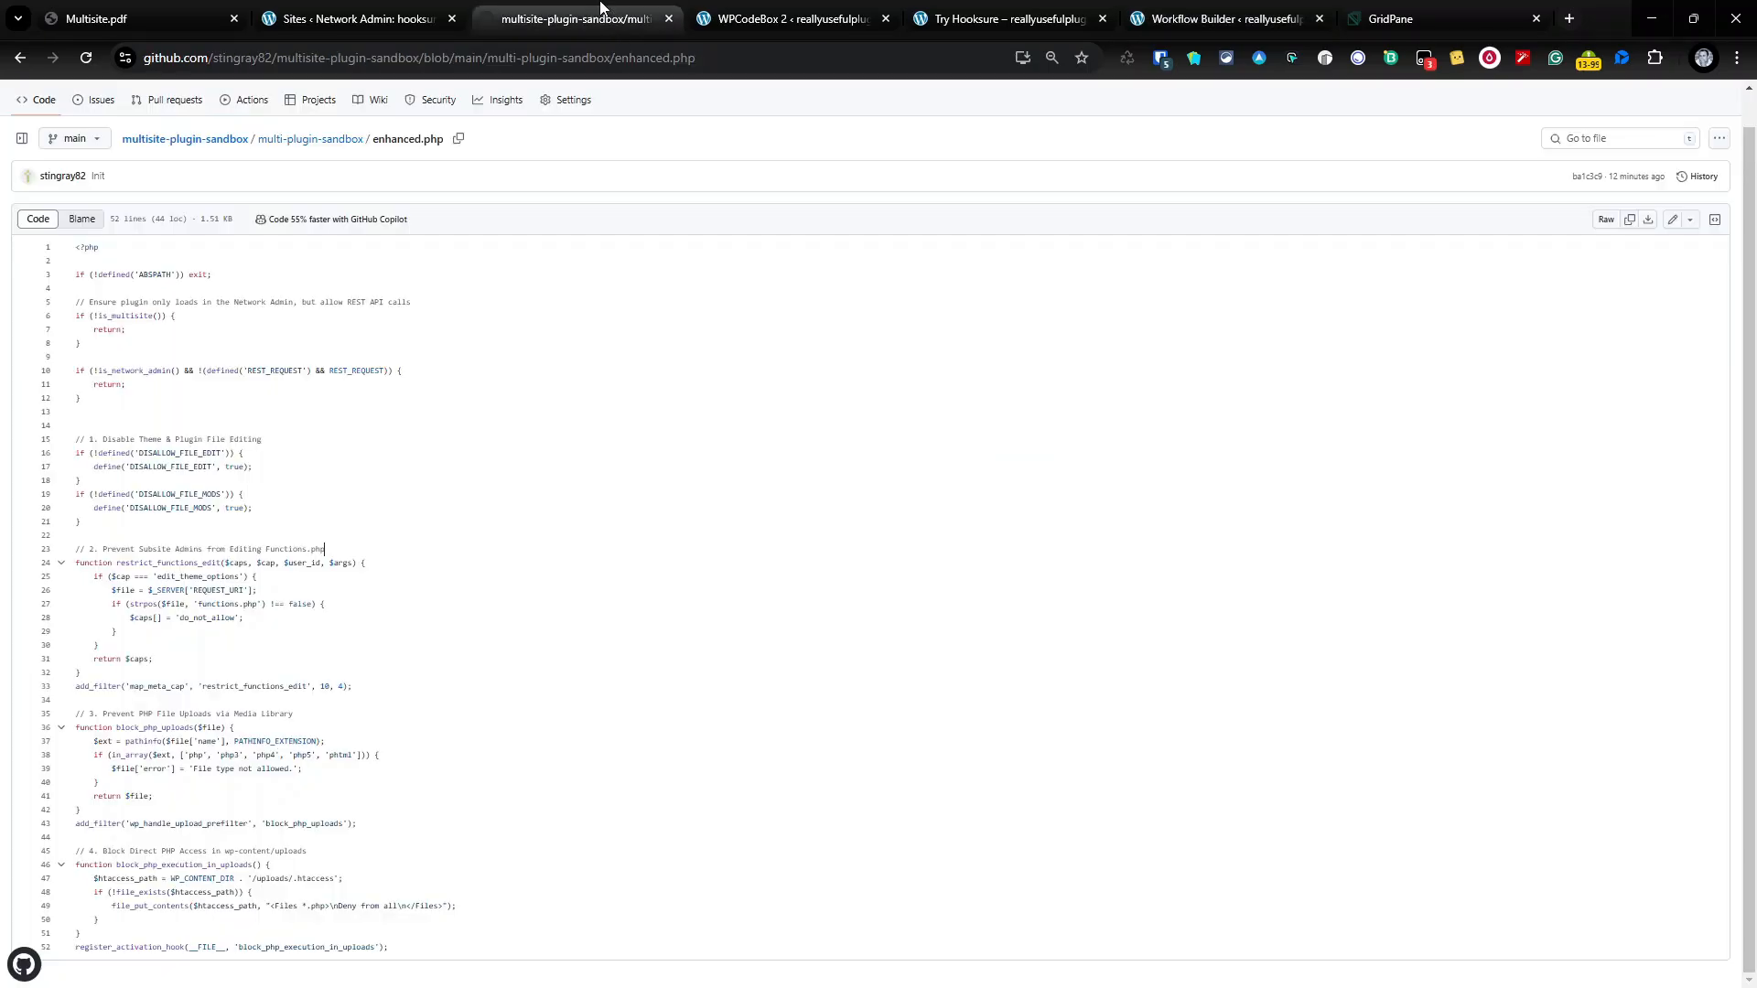
click(208, 139)
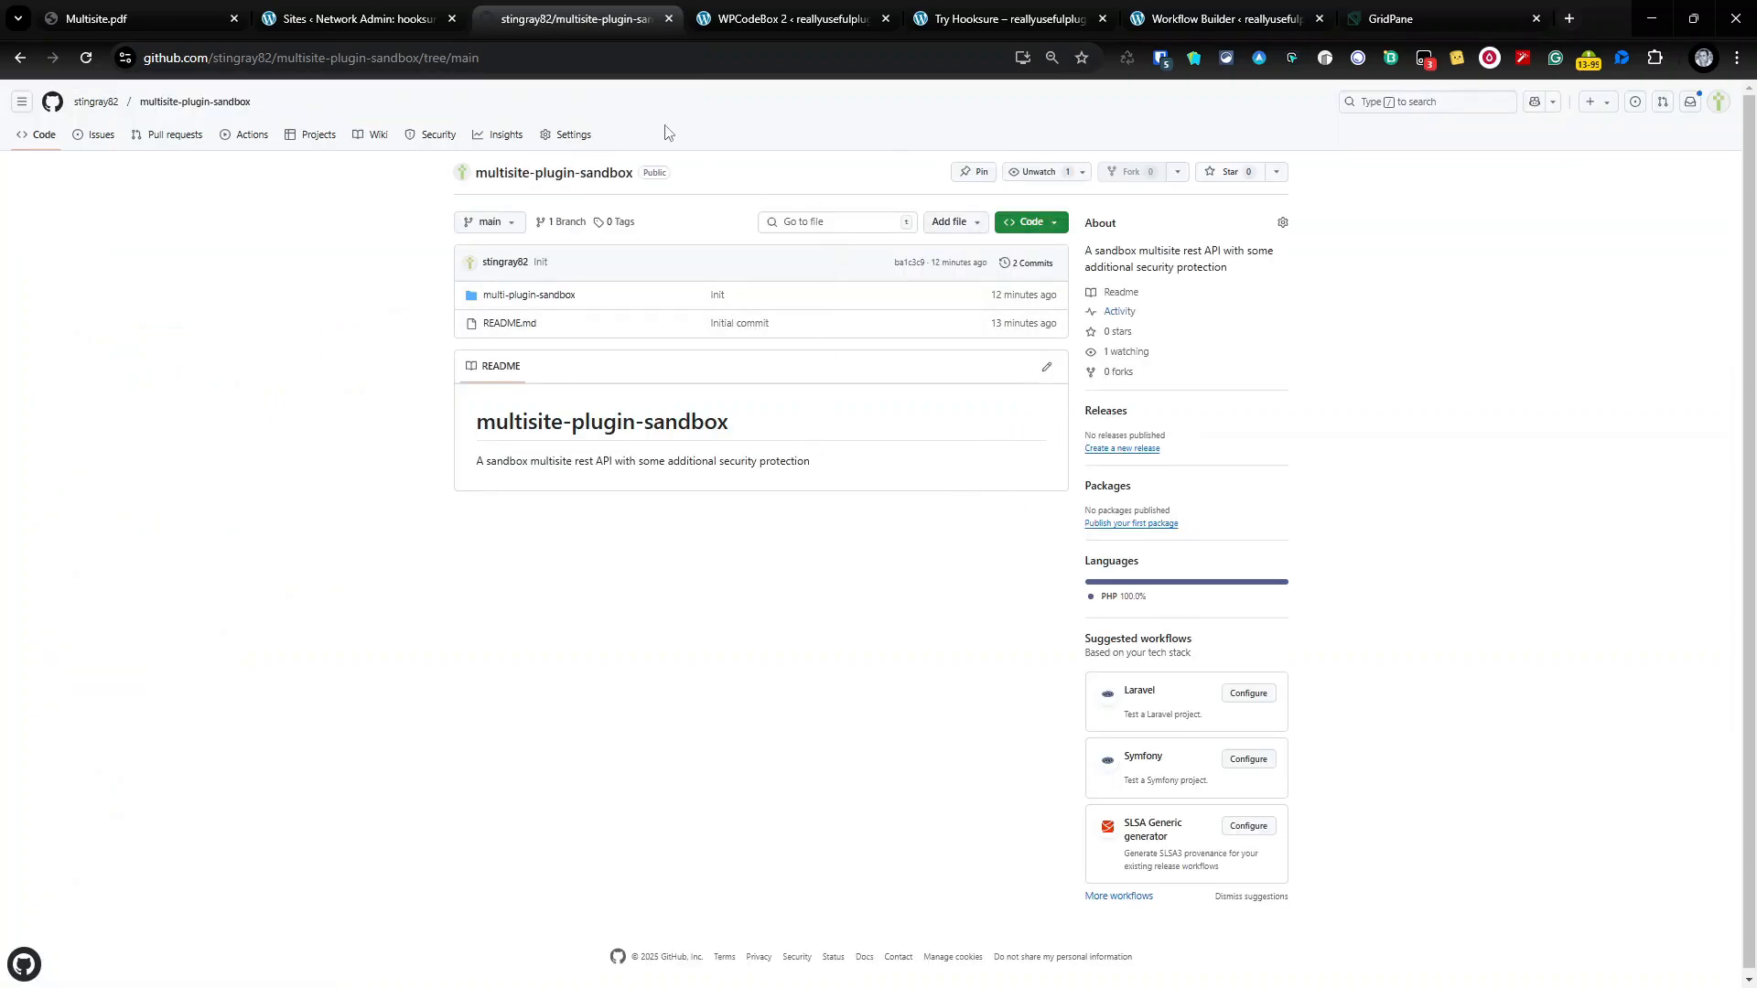
click(823, 15)
click(1006, 19)
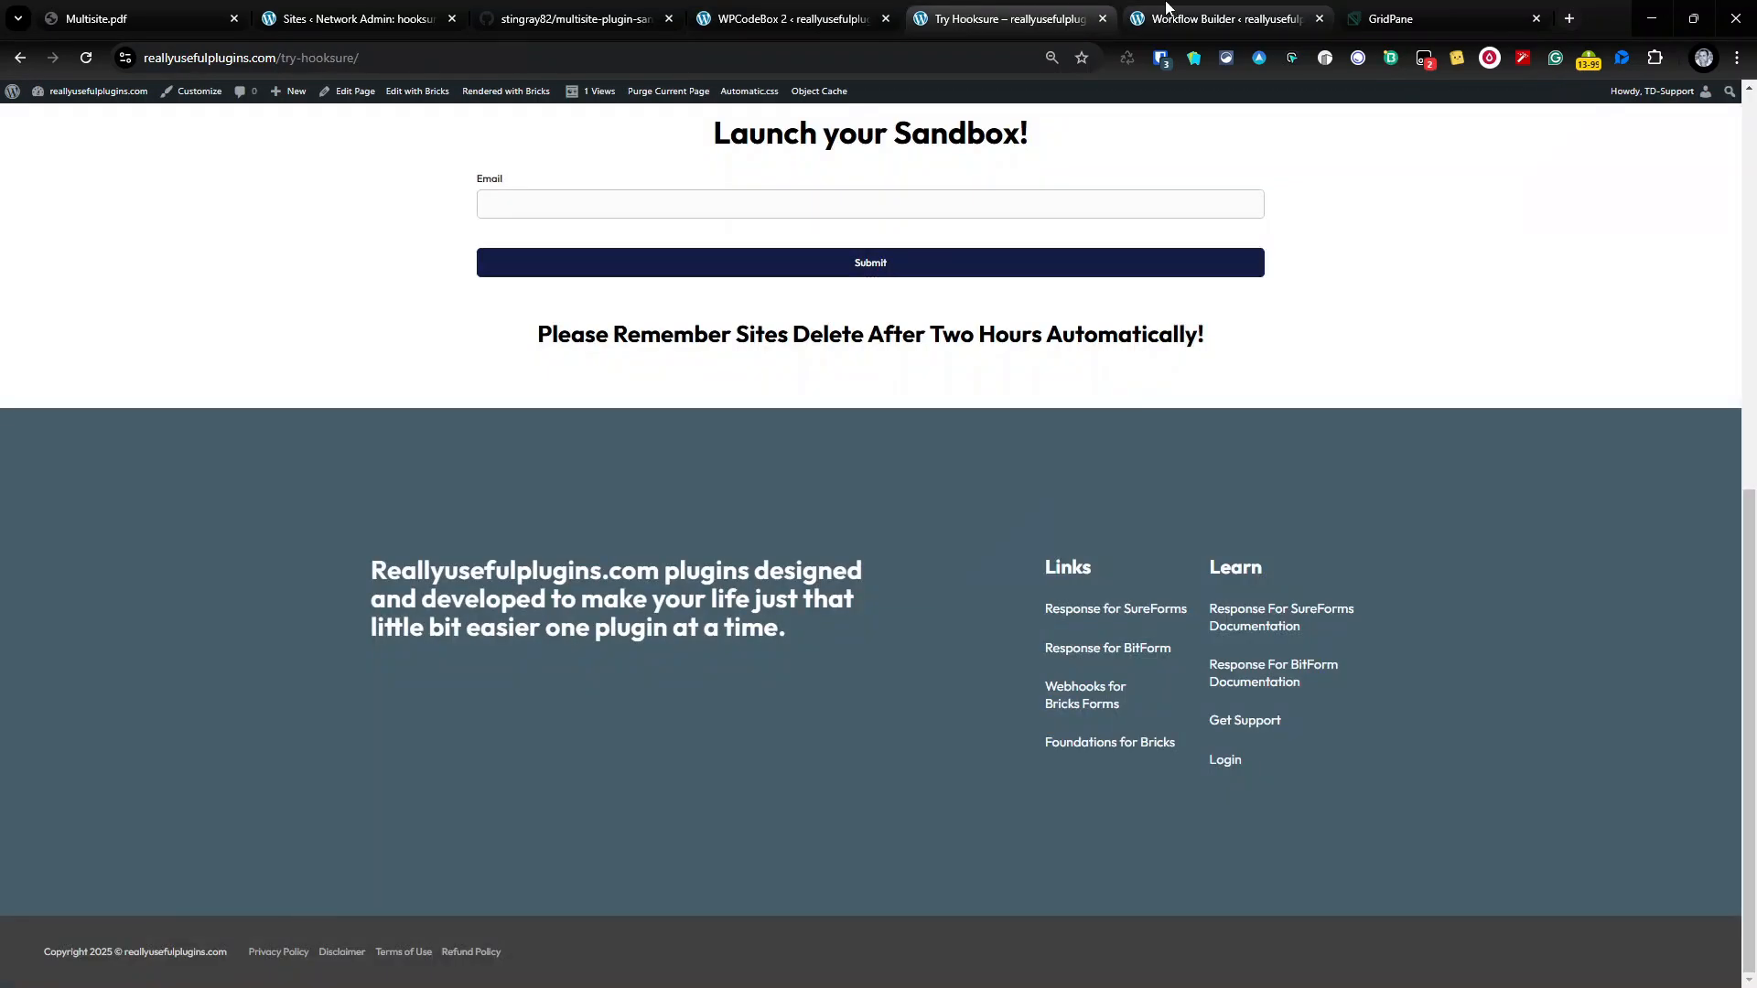
click(1222, 19)
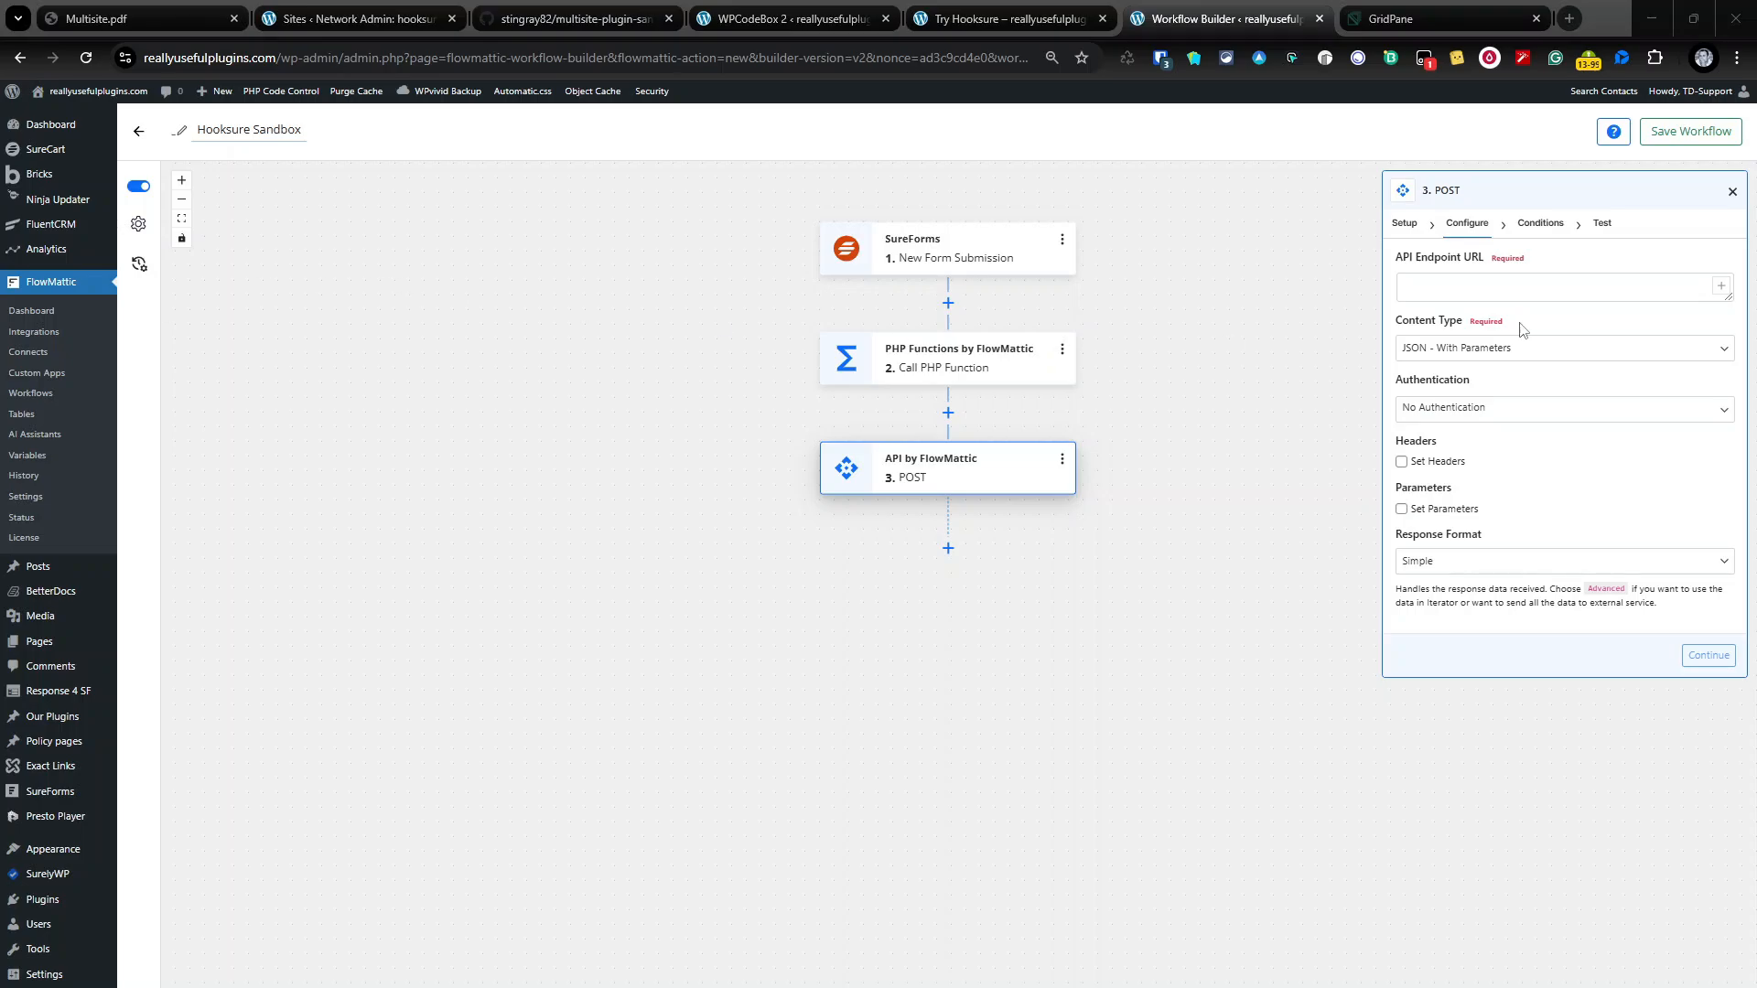
Step: Paste the sandbox create endpoint into the API Endpoint URL field
click(1527, 293)
click(1528, 288)
key(ctrl+v)
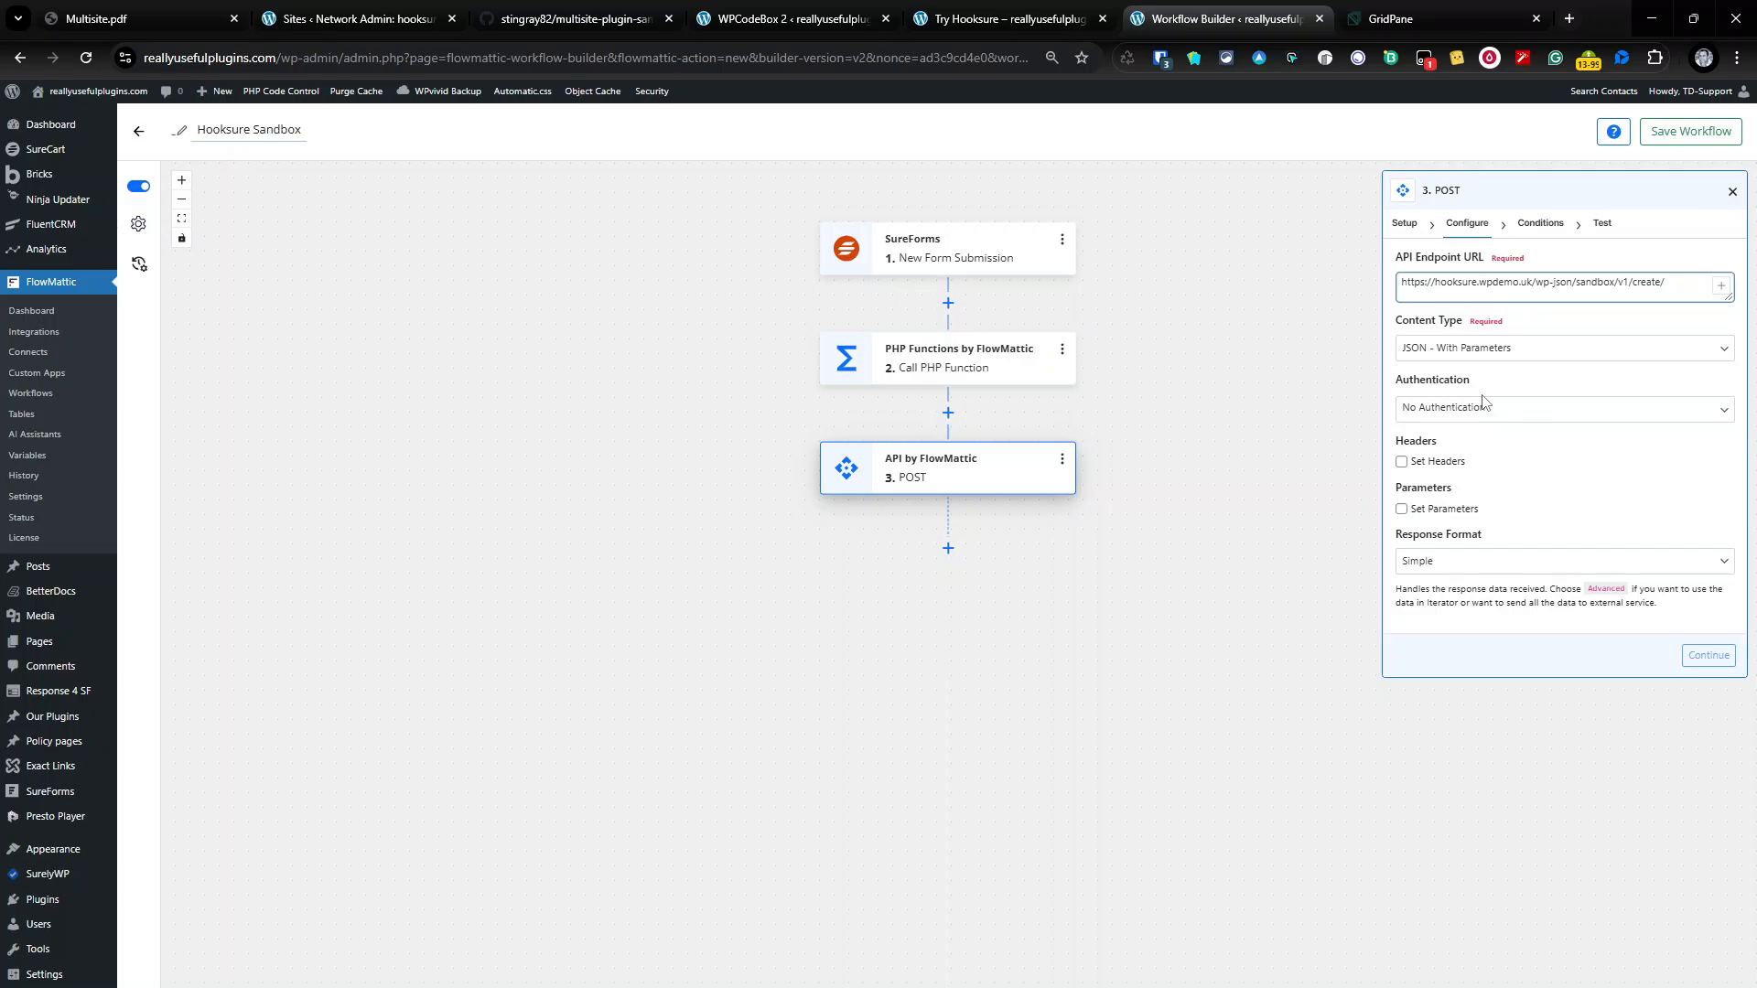
Step: Enable Set Parameters and key the first parameter 'secret'
click(1448, 509)
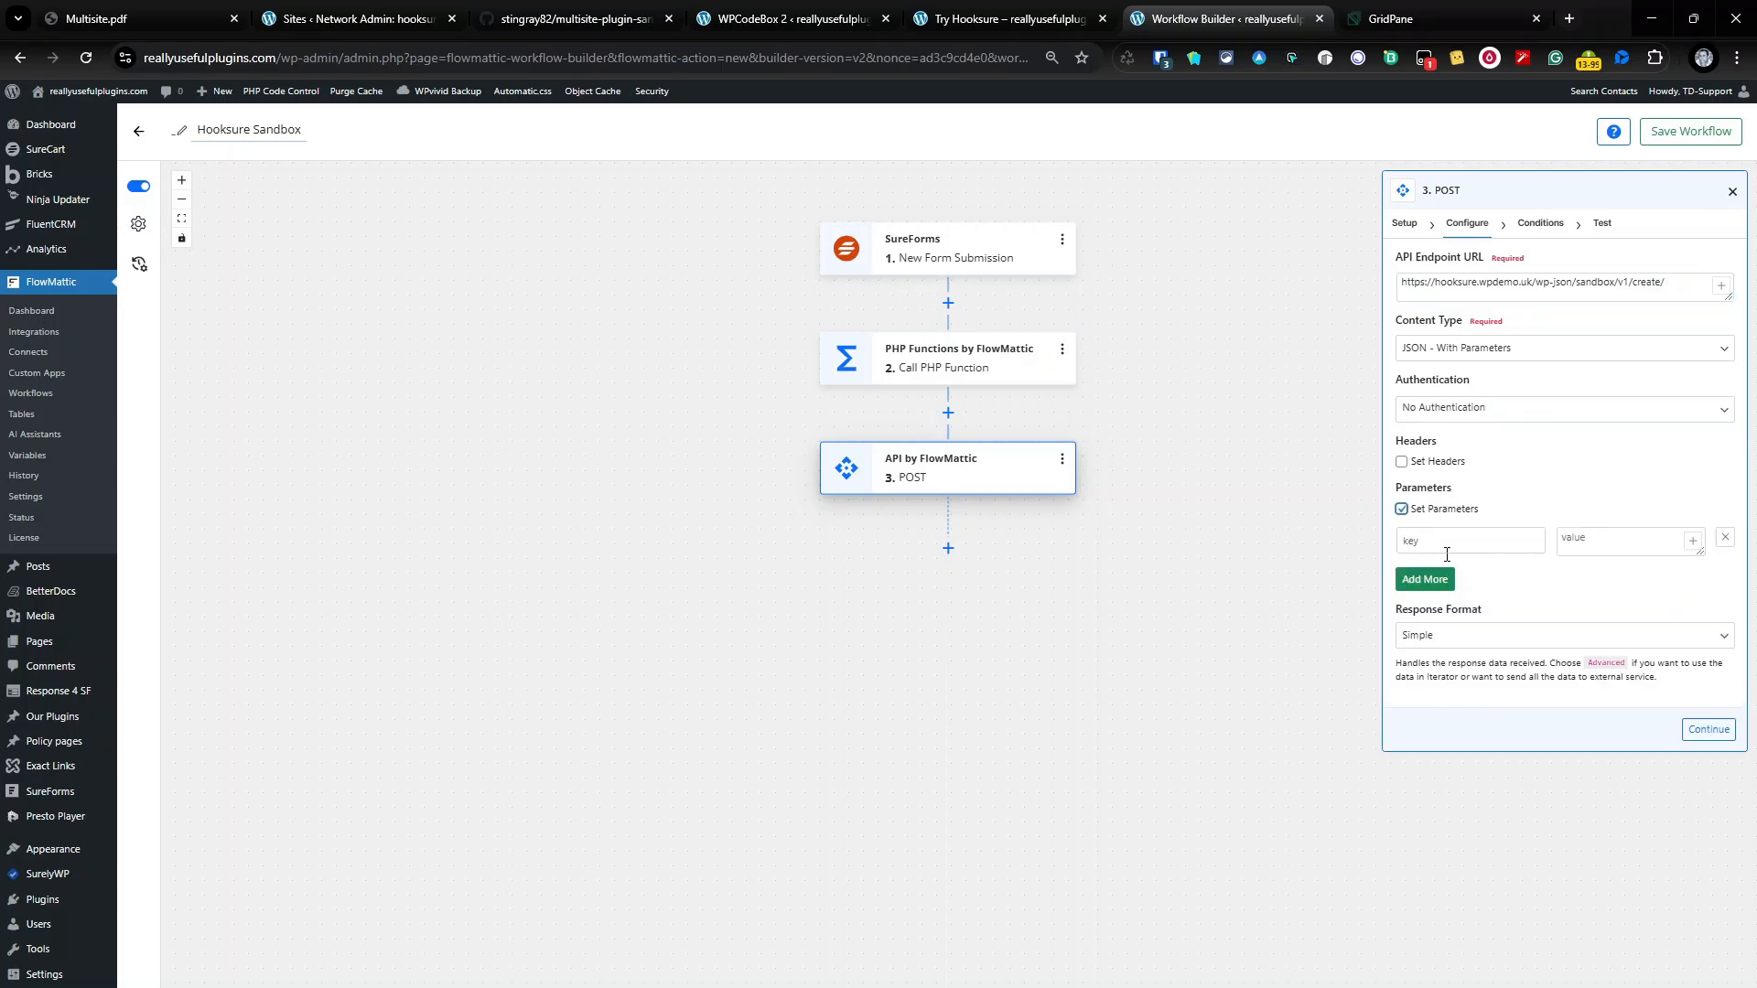
click(1446, 549)
text(secret)
key(Tab)
click(362, 18)
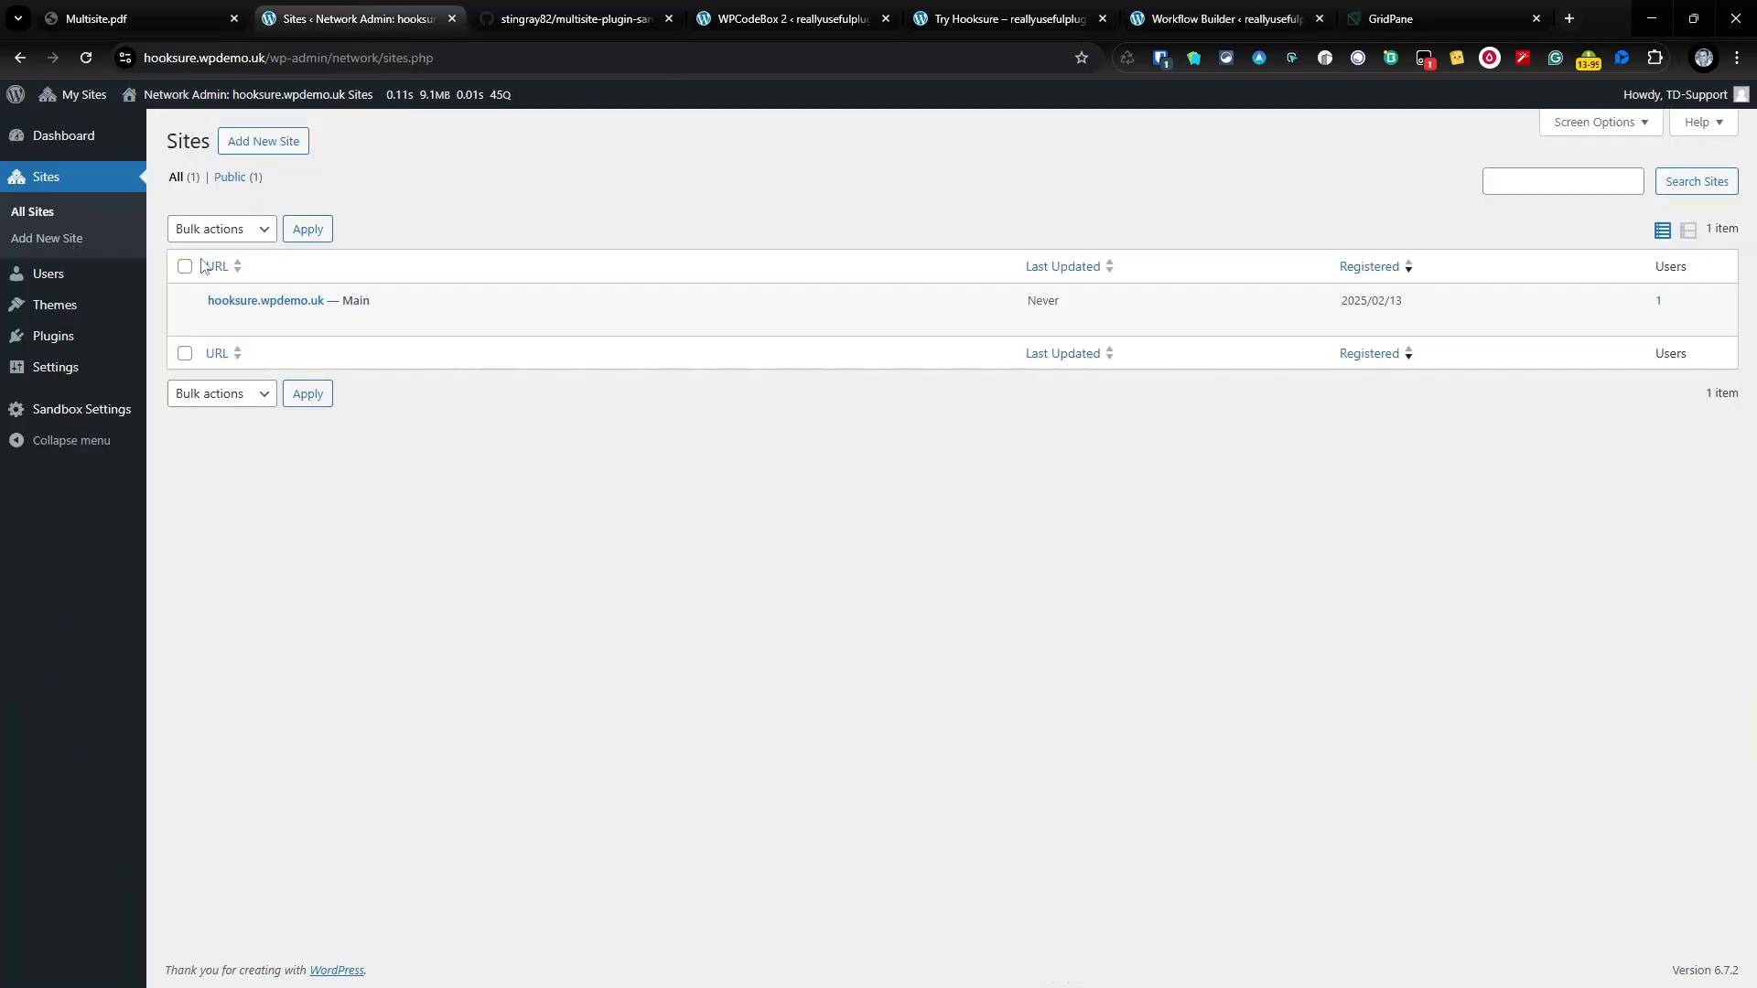
Step: Copy the Secret Key from Sandbox Settings and paste it as the secret value
click(86, 416)
drag(512, 192, 155, 194)
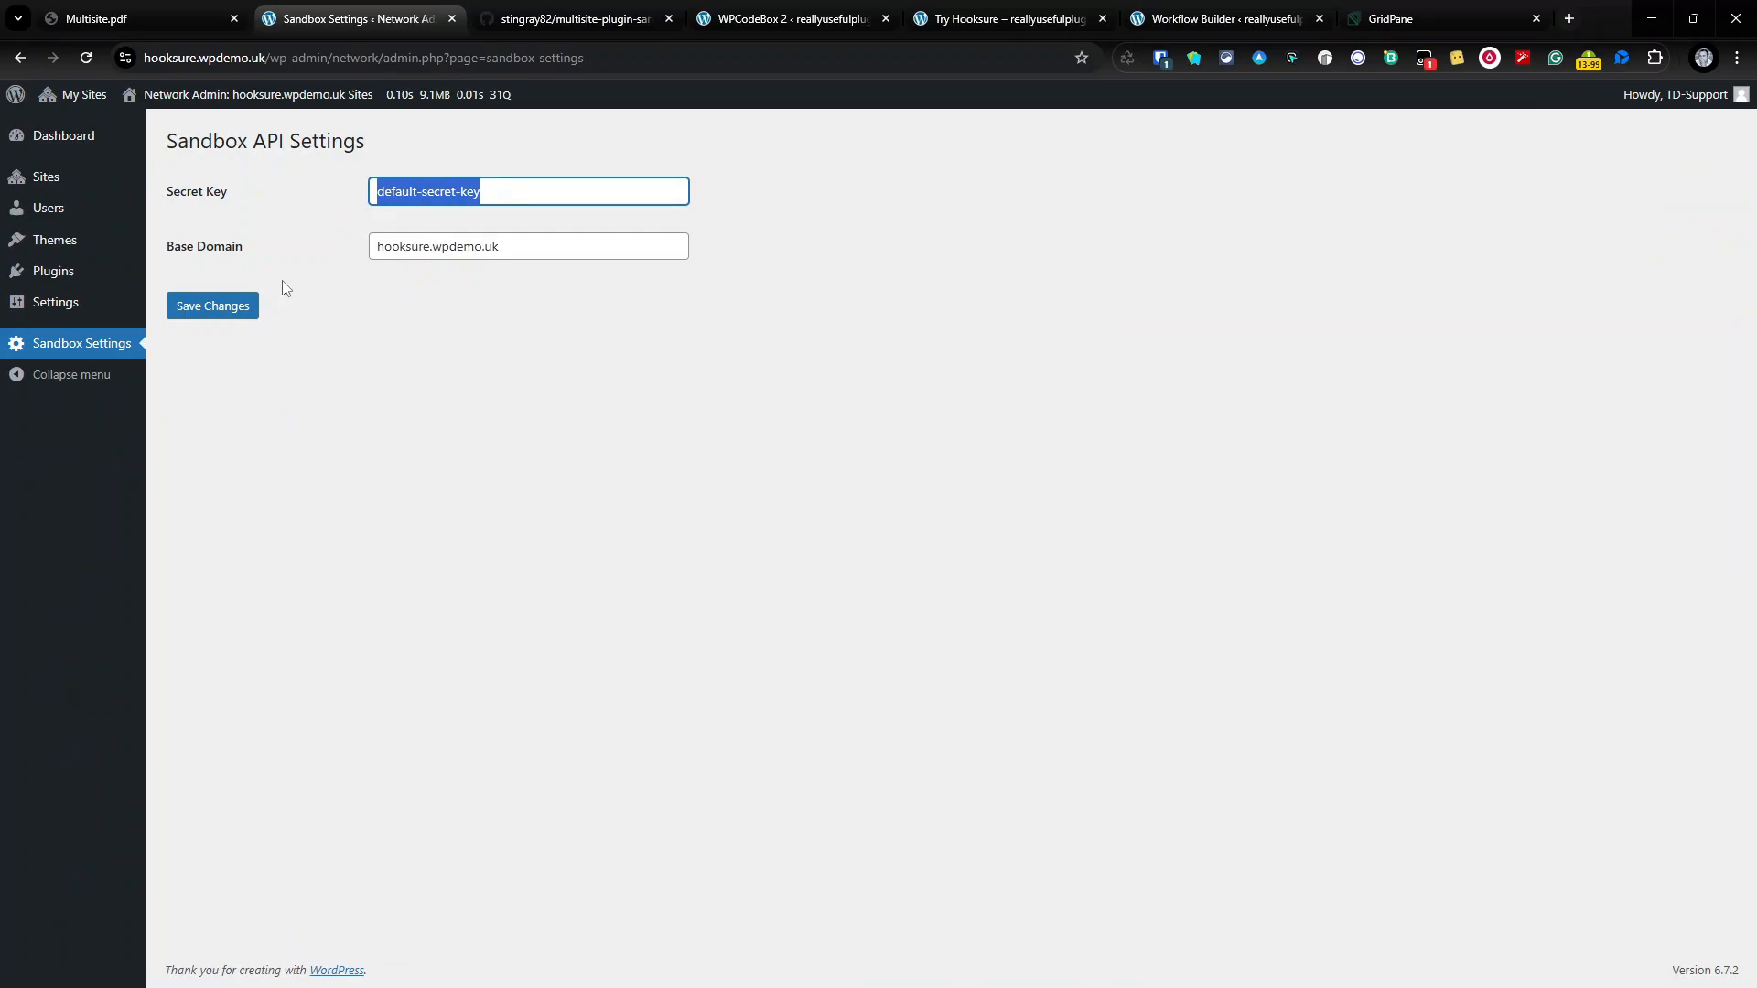
click(1189, 15)
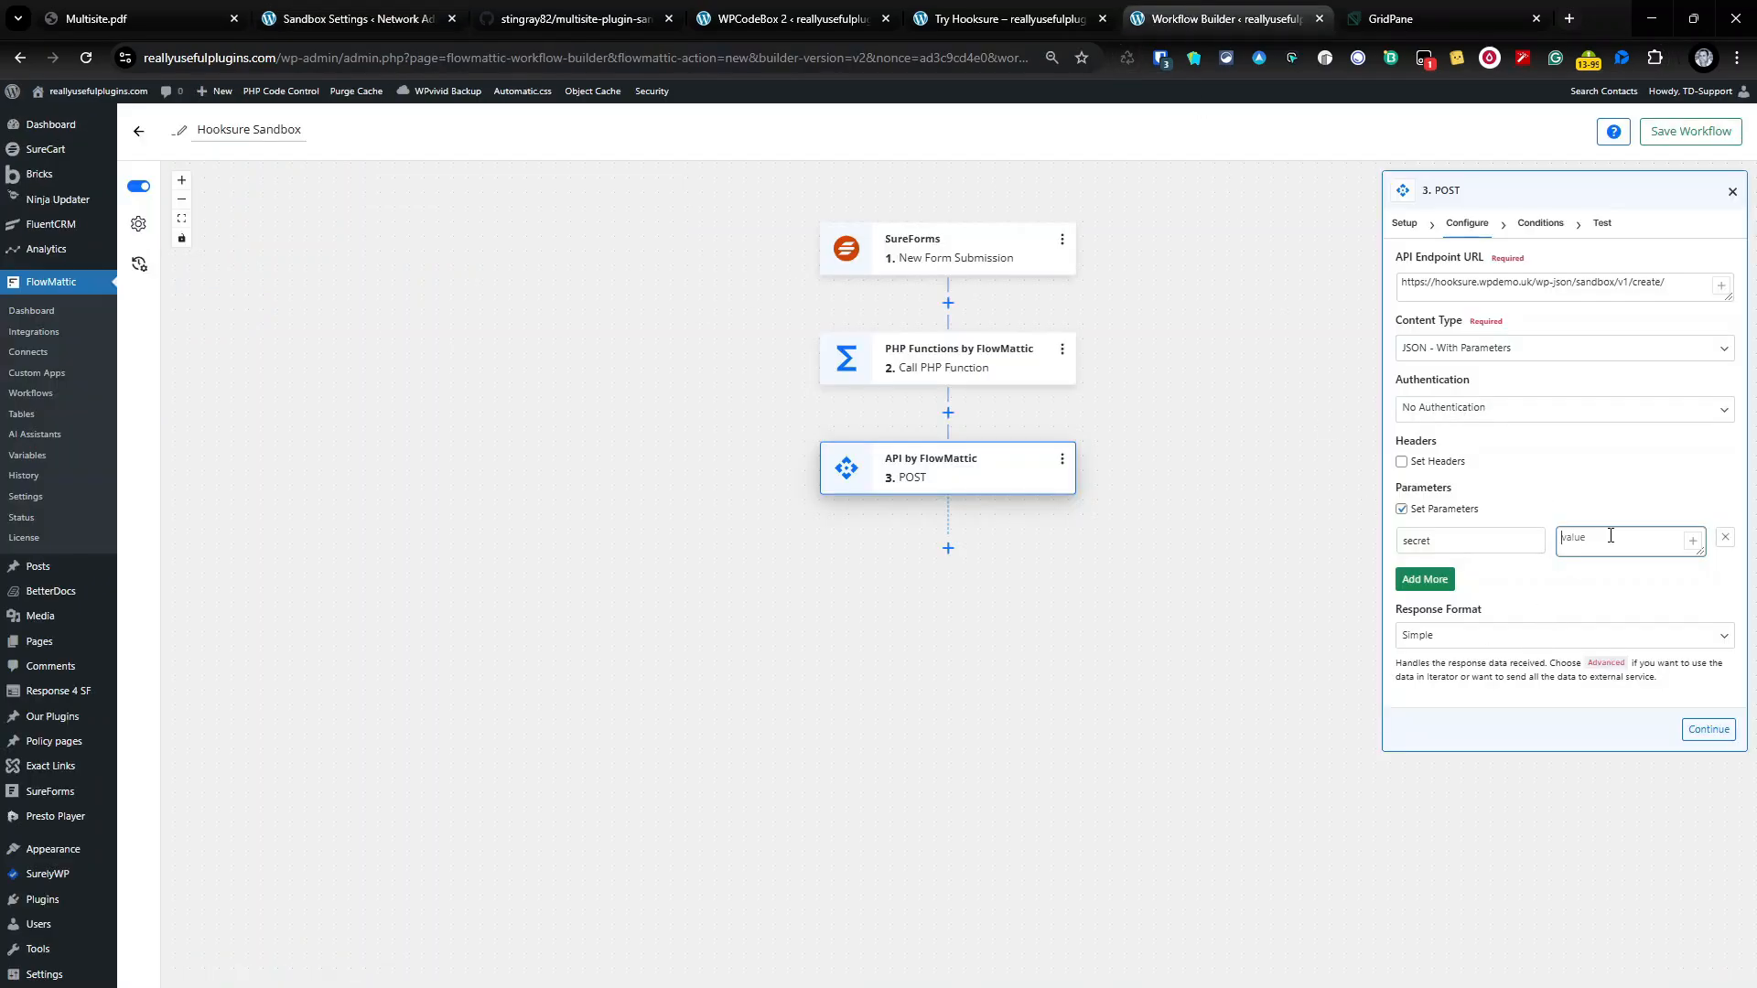
key(ctrl+v)
Step: Add a title parameter with value 'Hooksure Sandbox'
click(1429, 582)
click(1432, 579)
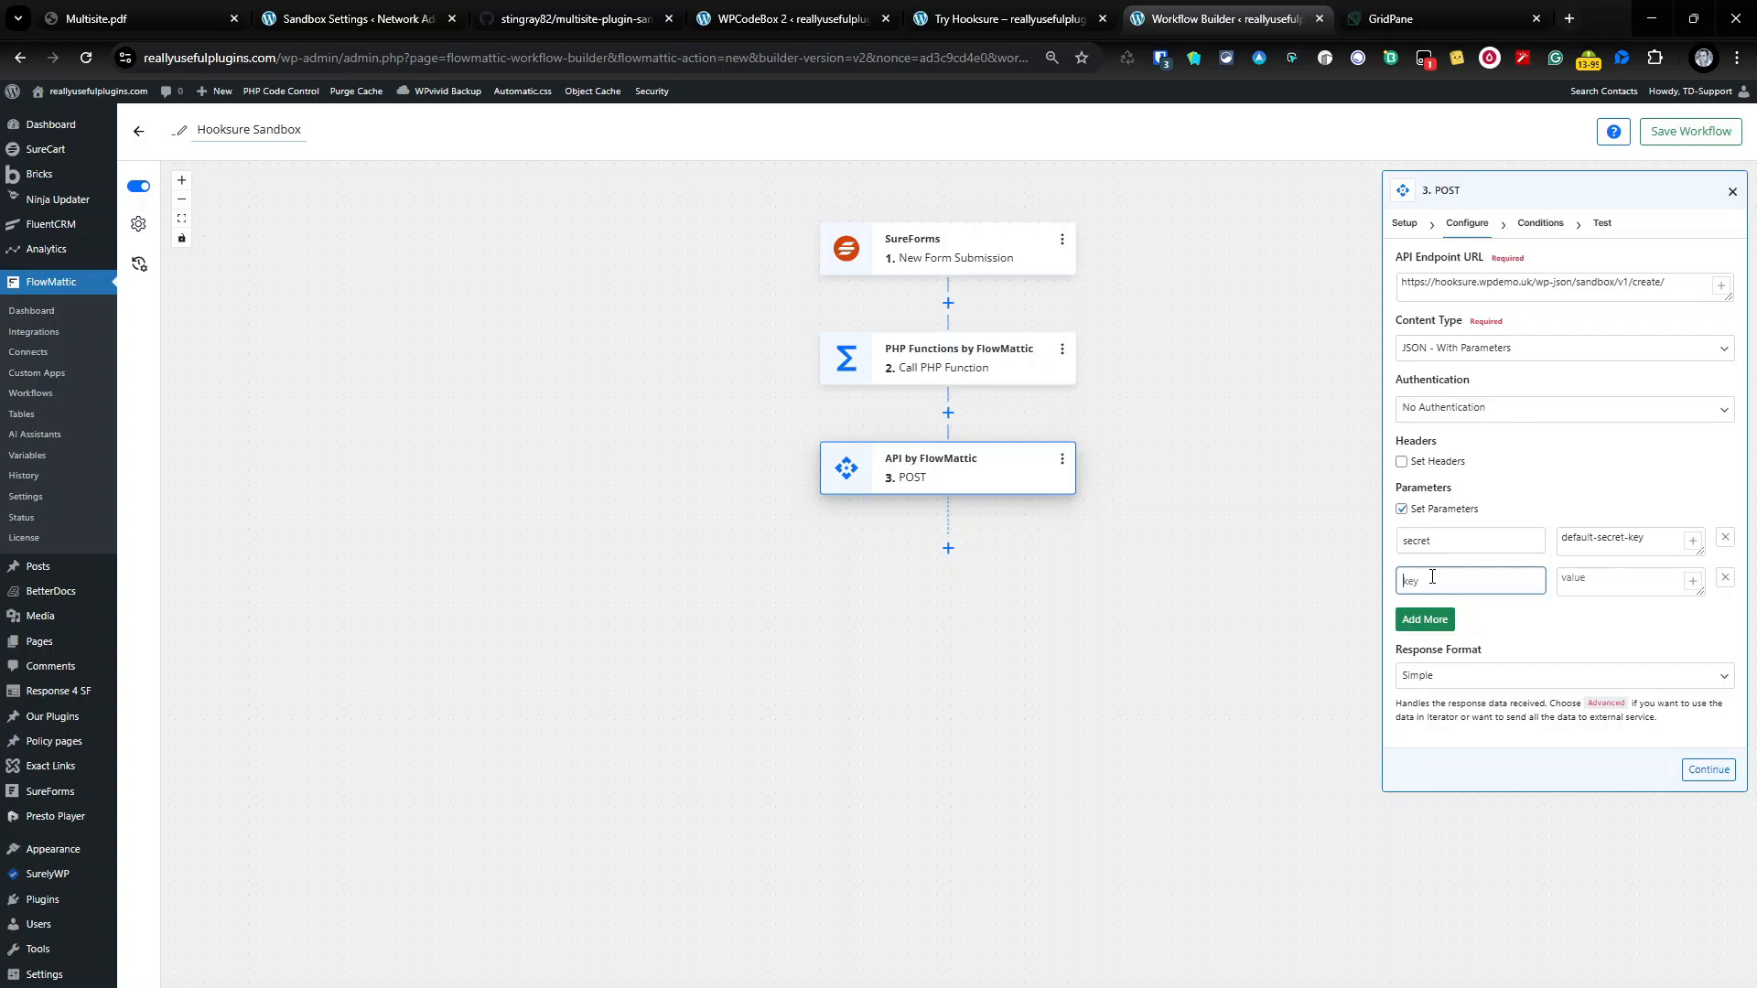
key(Tab)
text(H)
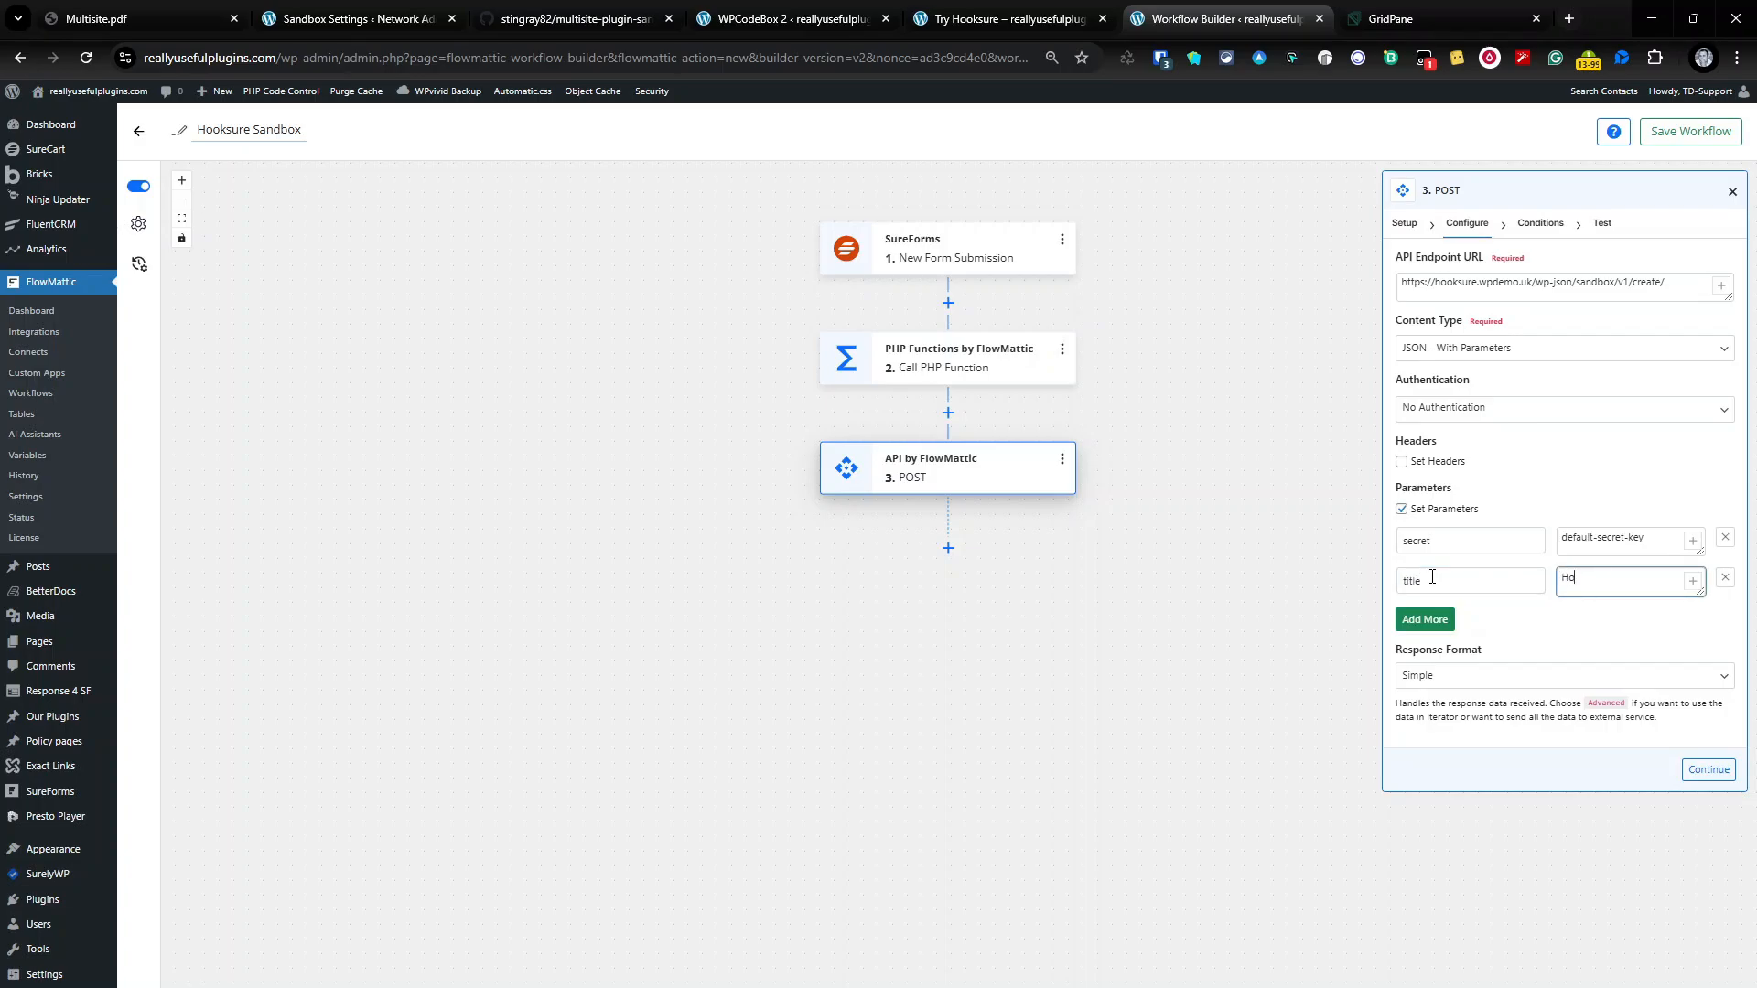
text(ooksure Sandbox)
Step: Add a slug parameter mapped to the PHP function's response {php_functions2.response}
click(1437, 620)
text(s)
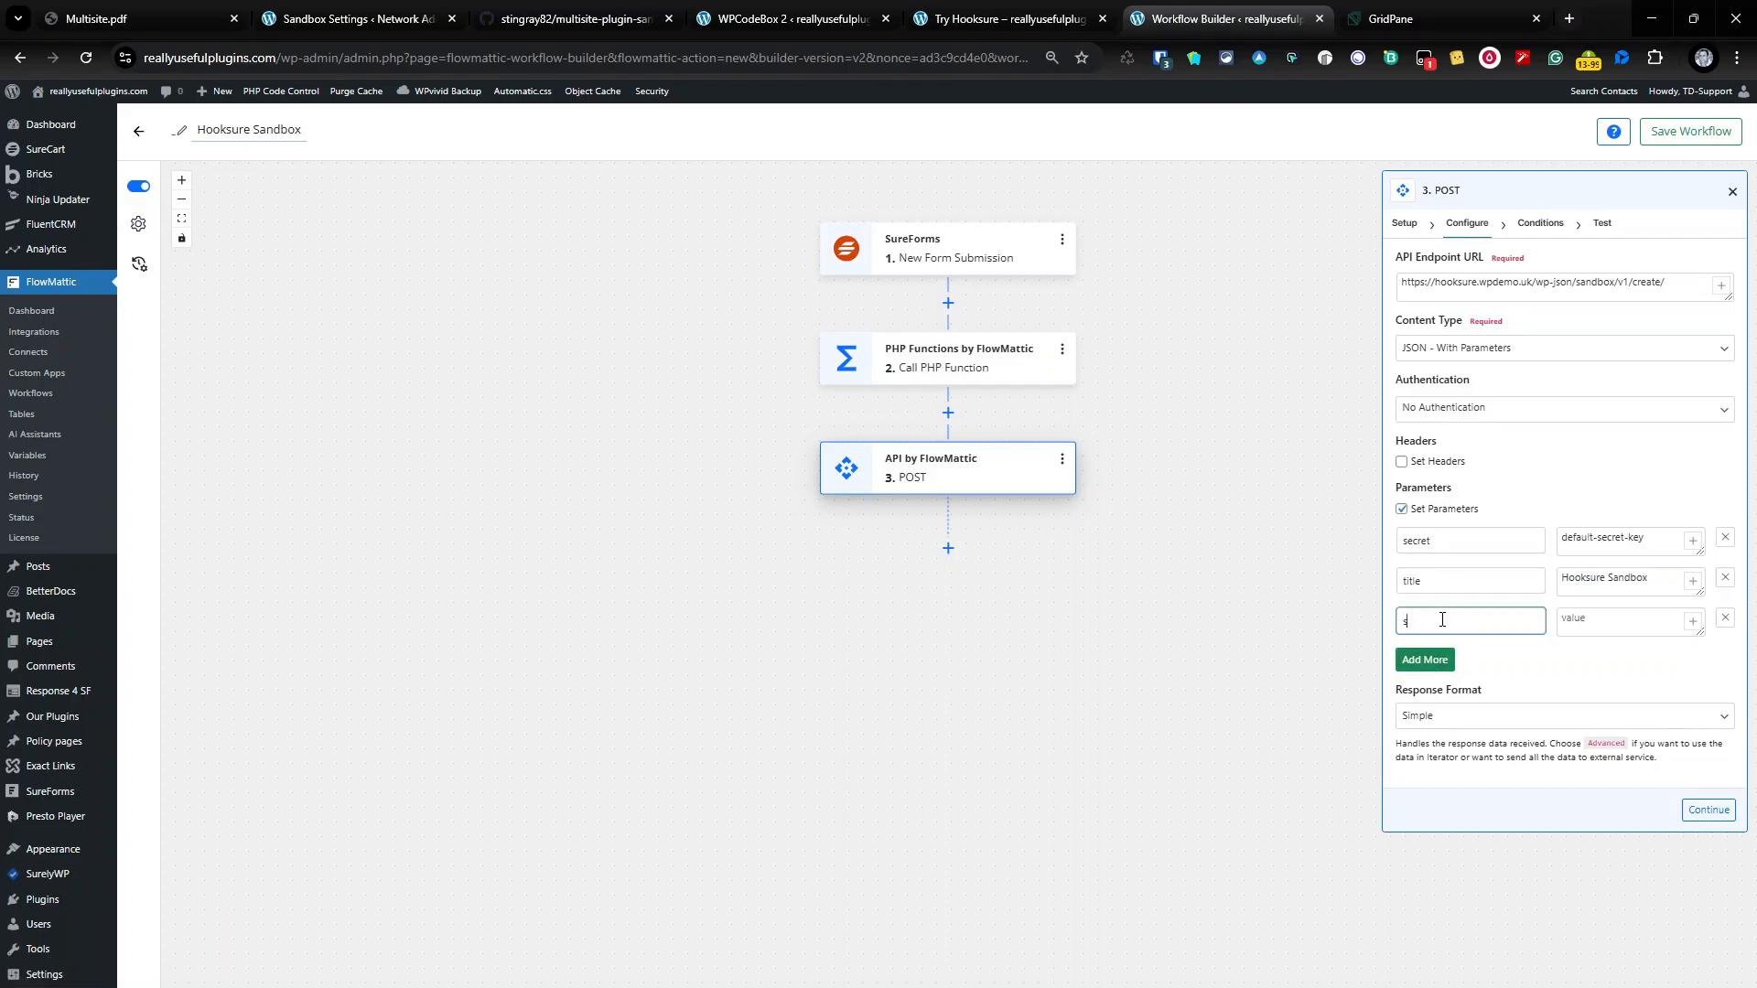
text(lug)
key(Tab)
text(@)
key(BackSpace)
click(1693, 621)
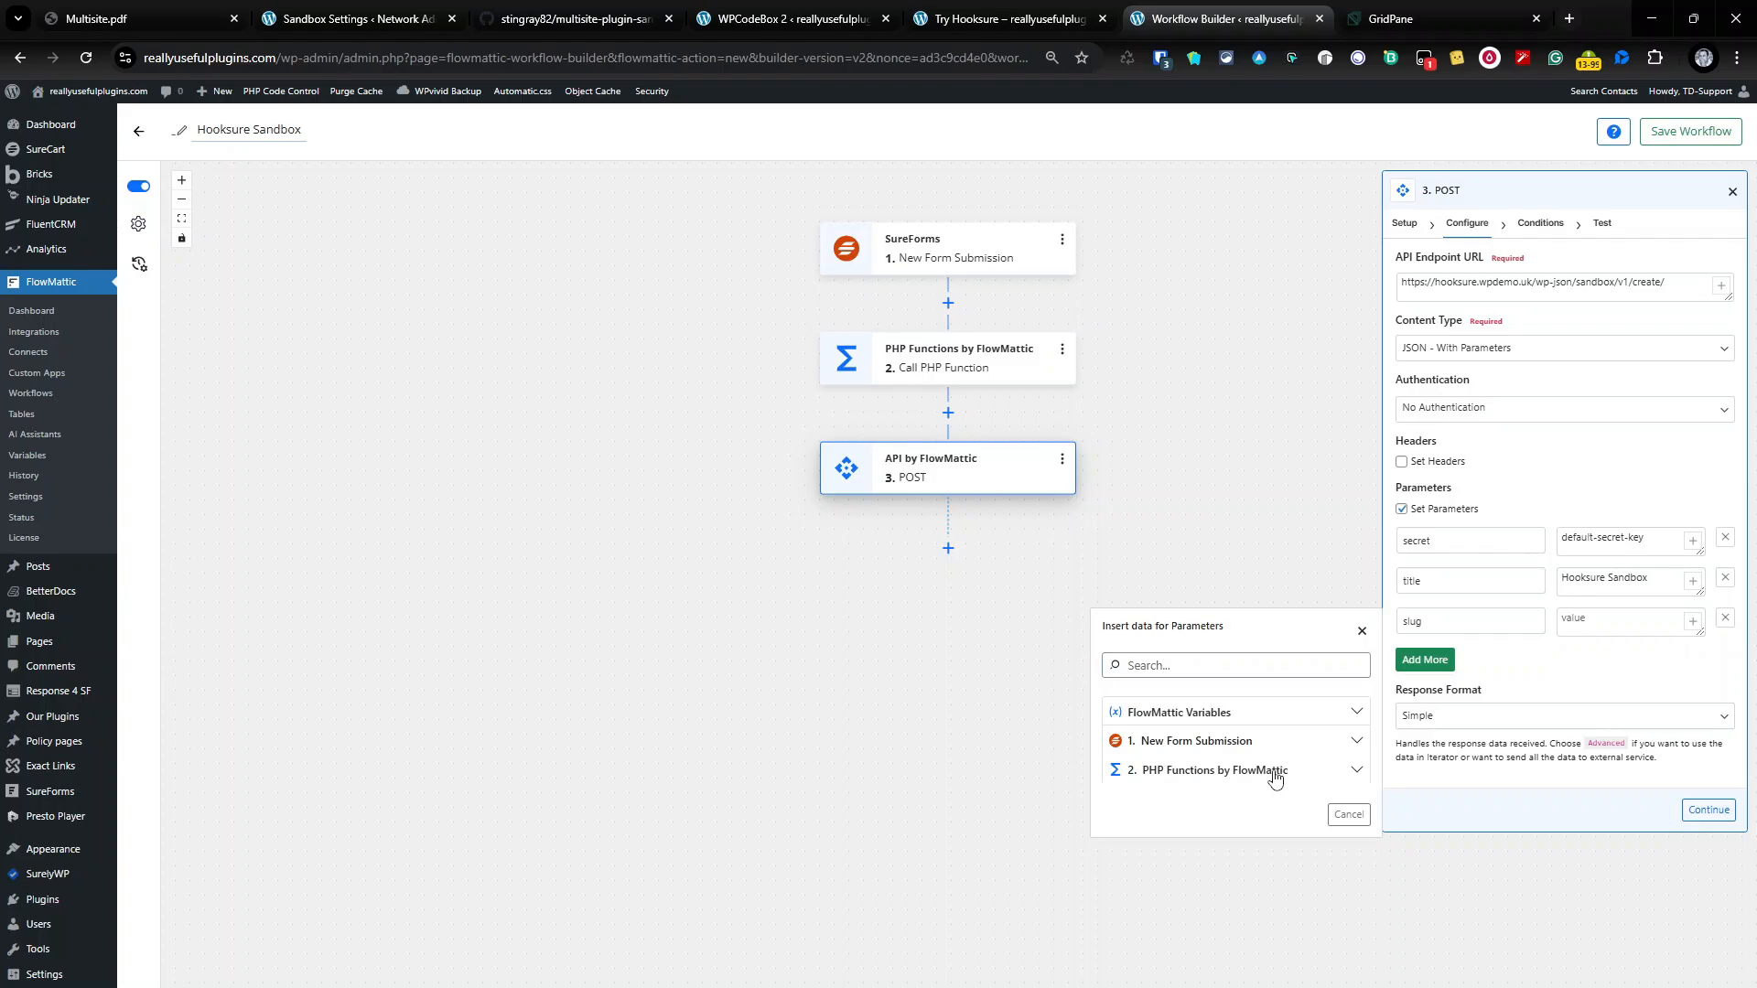
click(1279, 773)
click(1258, 906)
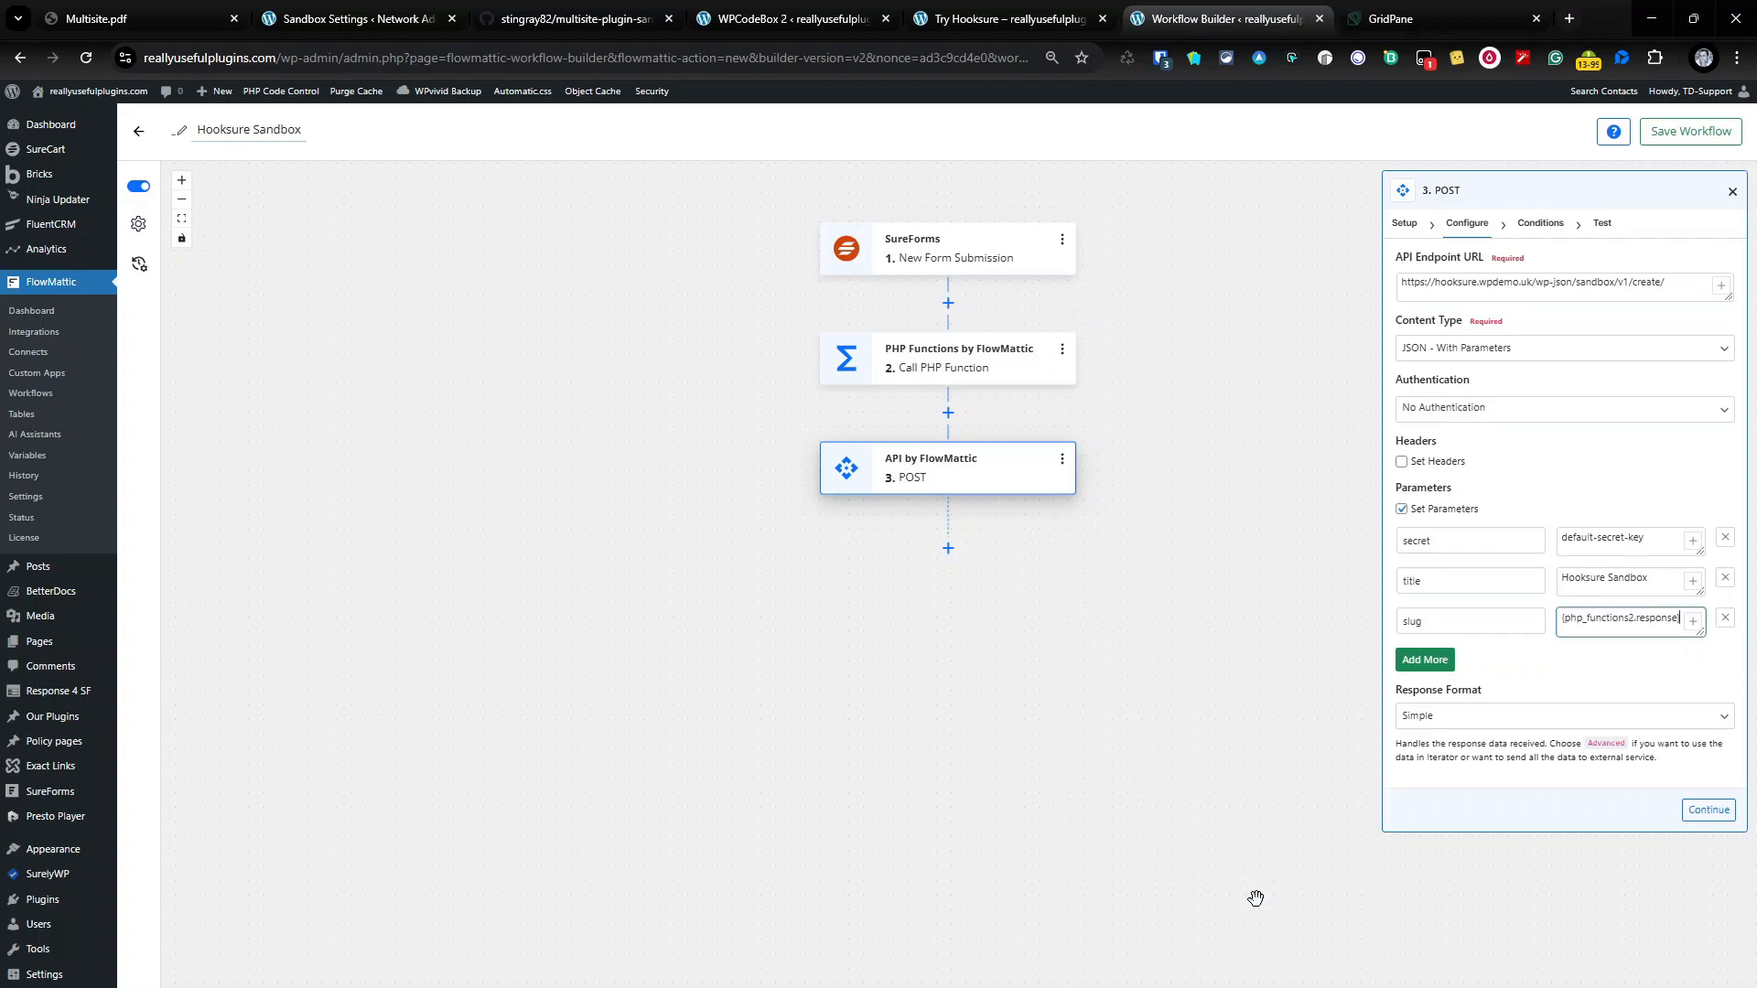
Step: Add an email parameter mapped to the form's data_srfm-email field, then continue to Conditions
click(1441, 669)
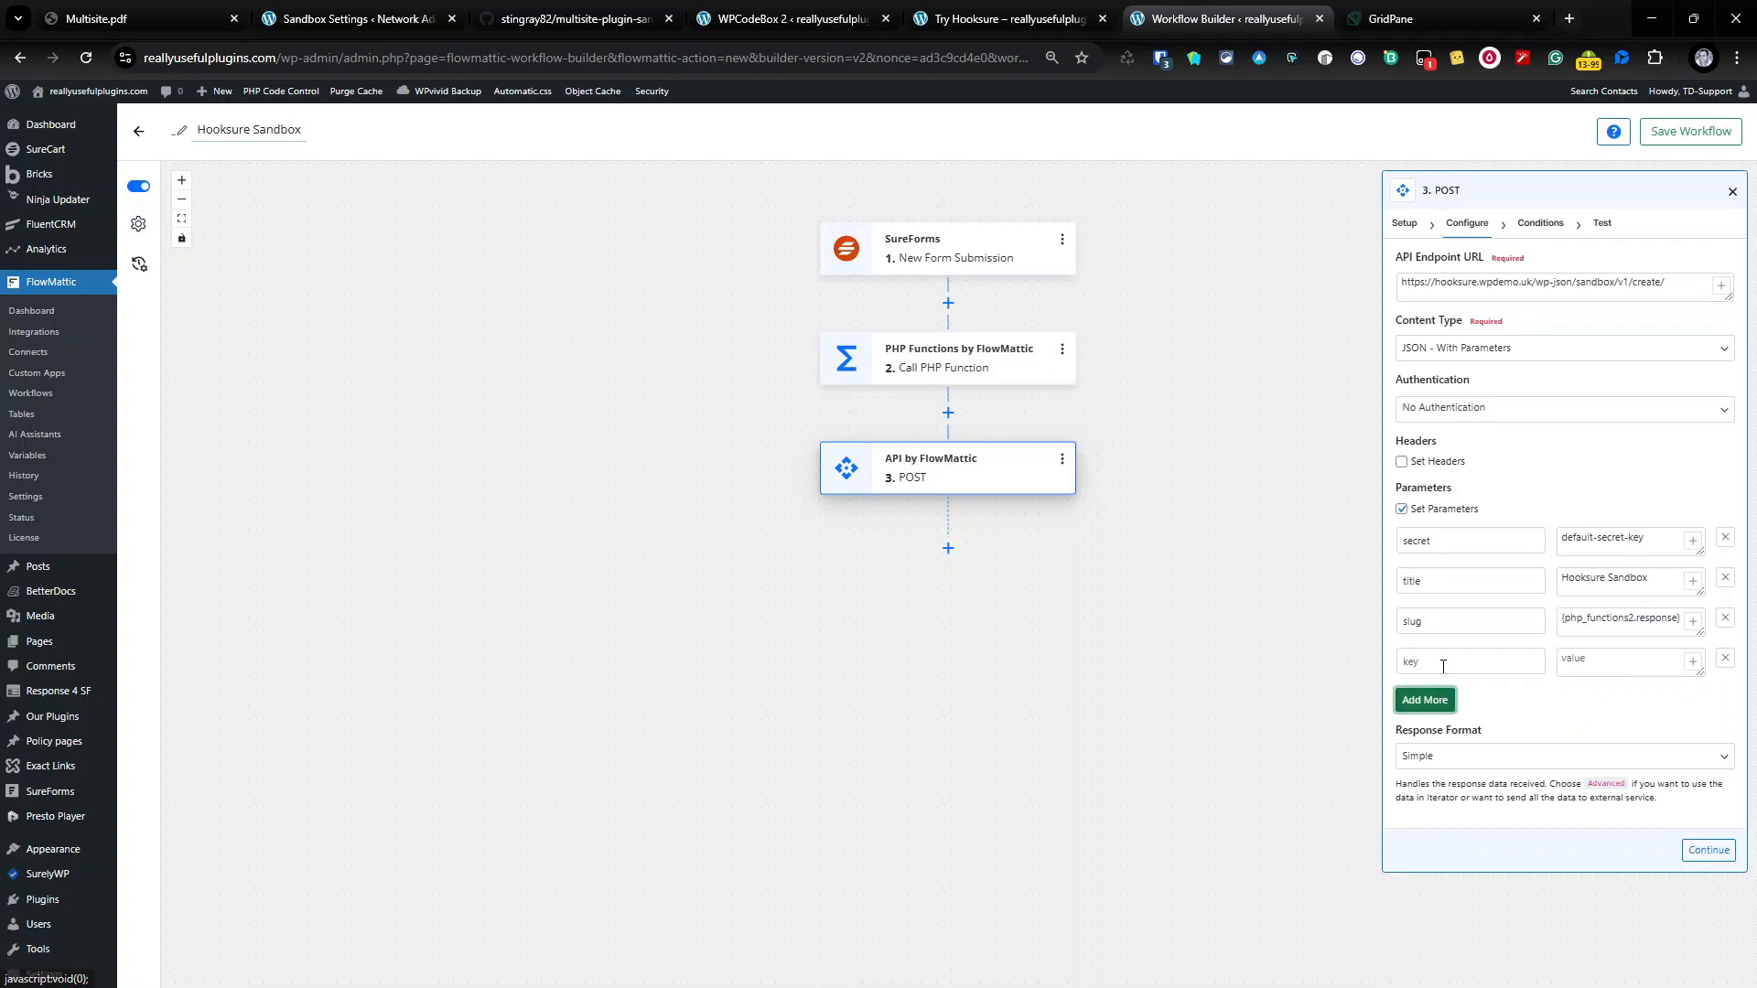
click(1449, 651)
text(email)
key(Tab)
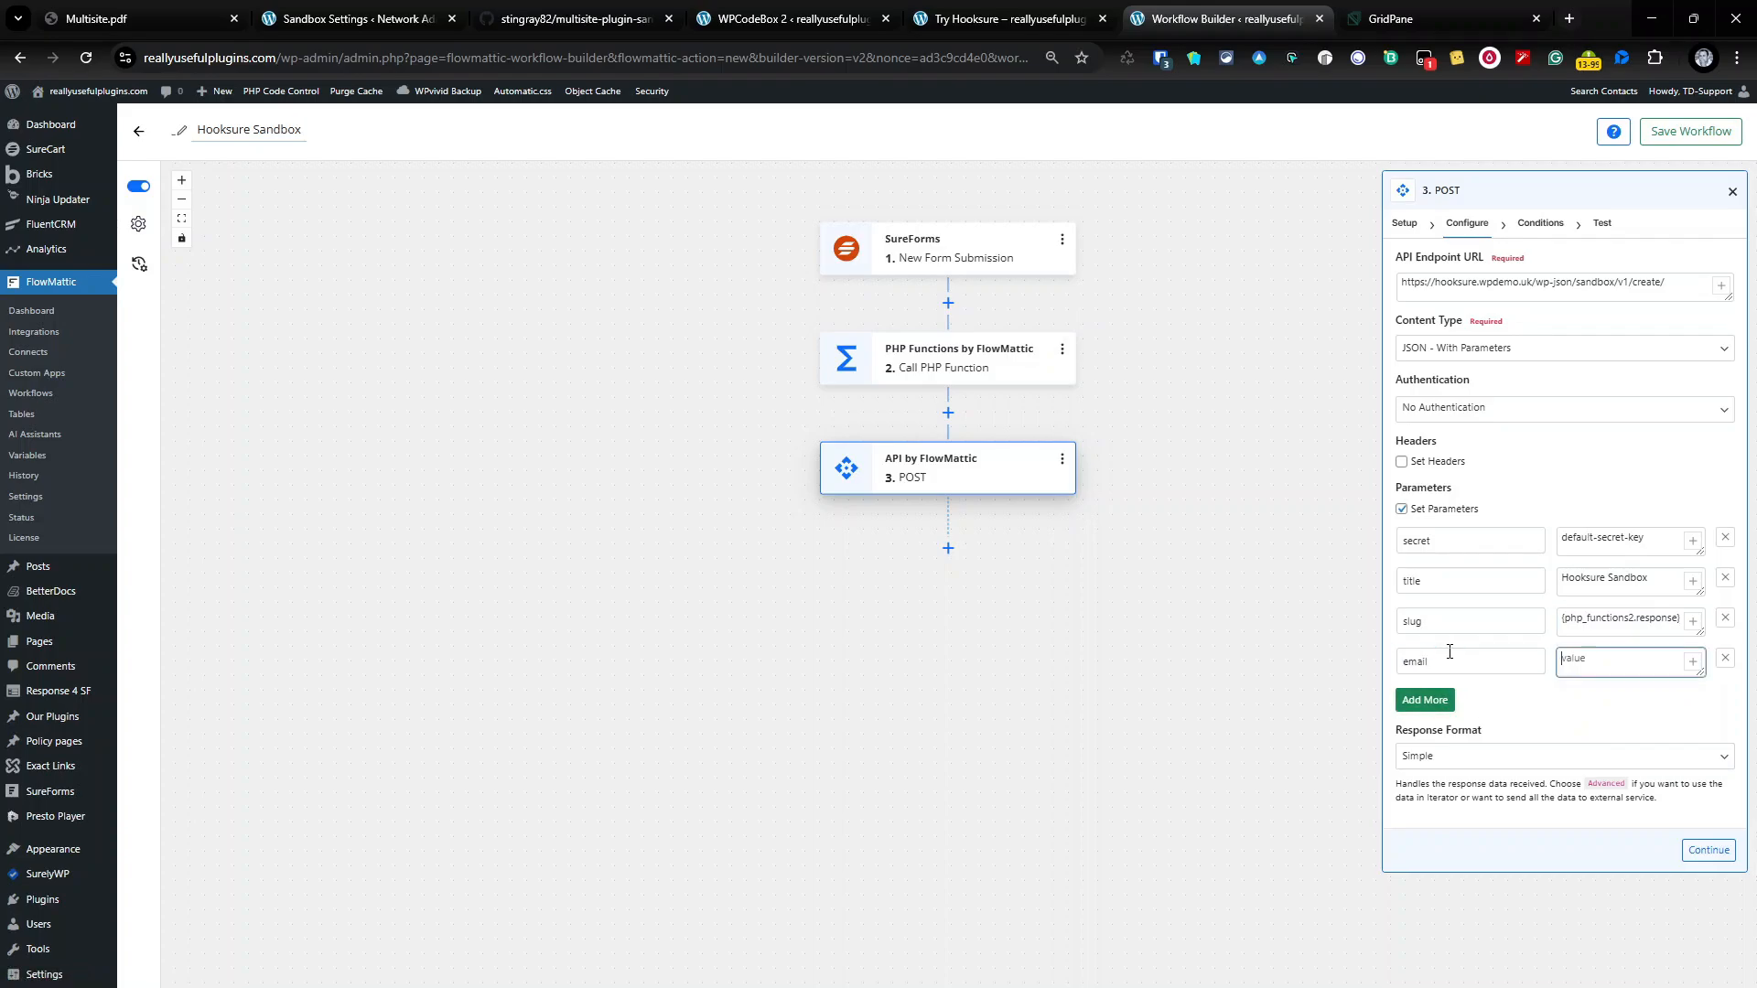
click(1693, 661)
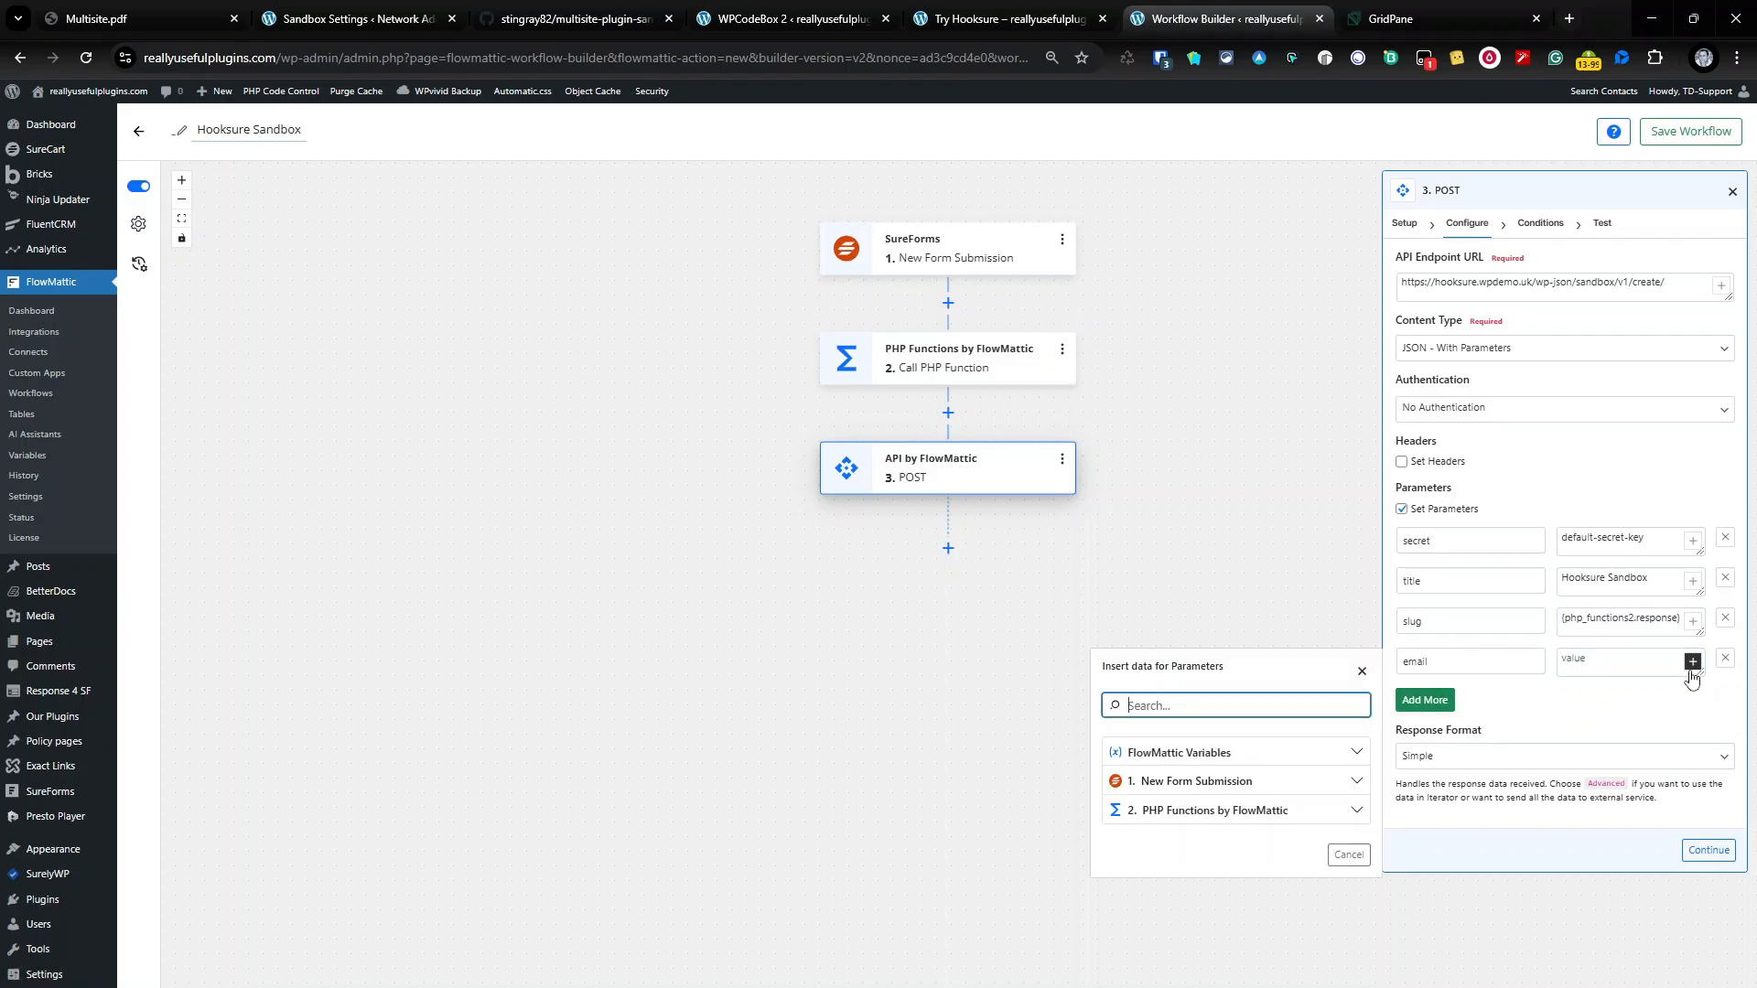
click(1321, 785)
scroll(1237, 833, down, 5)
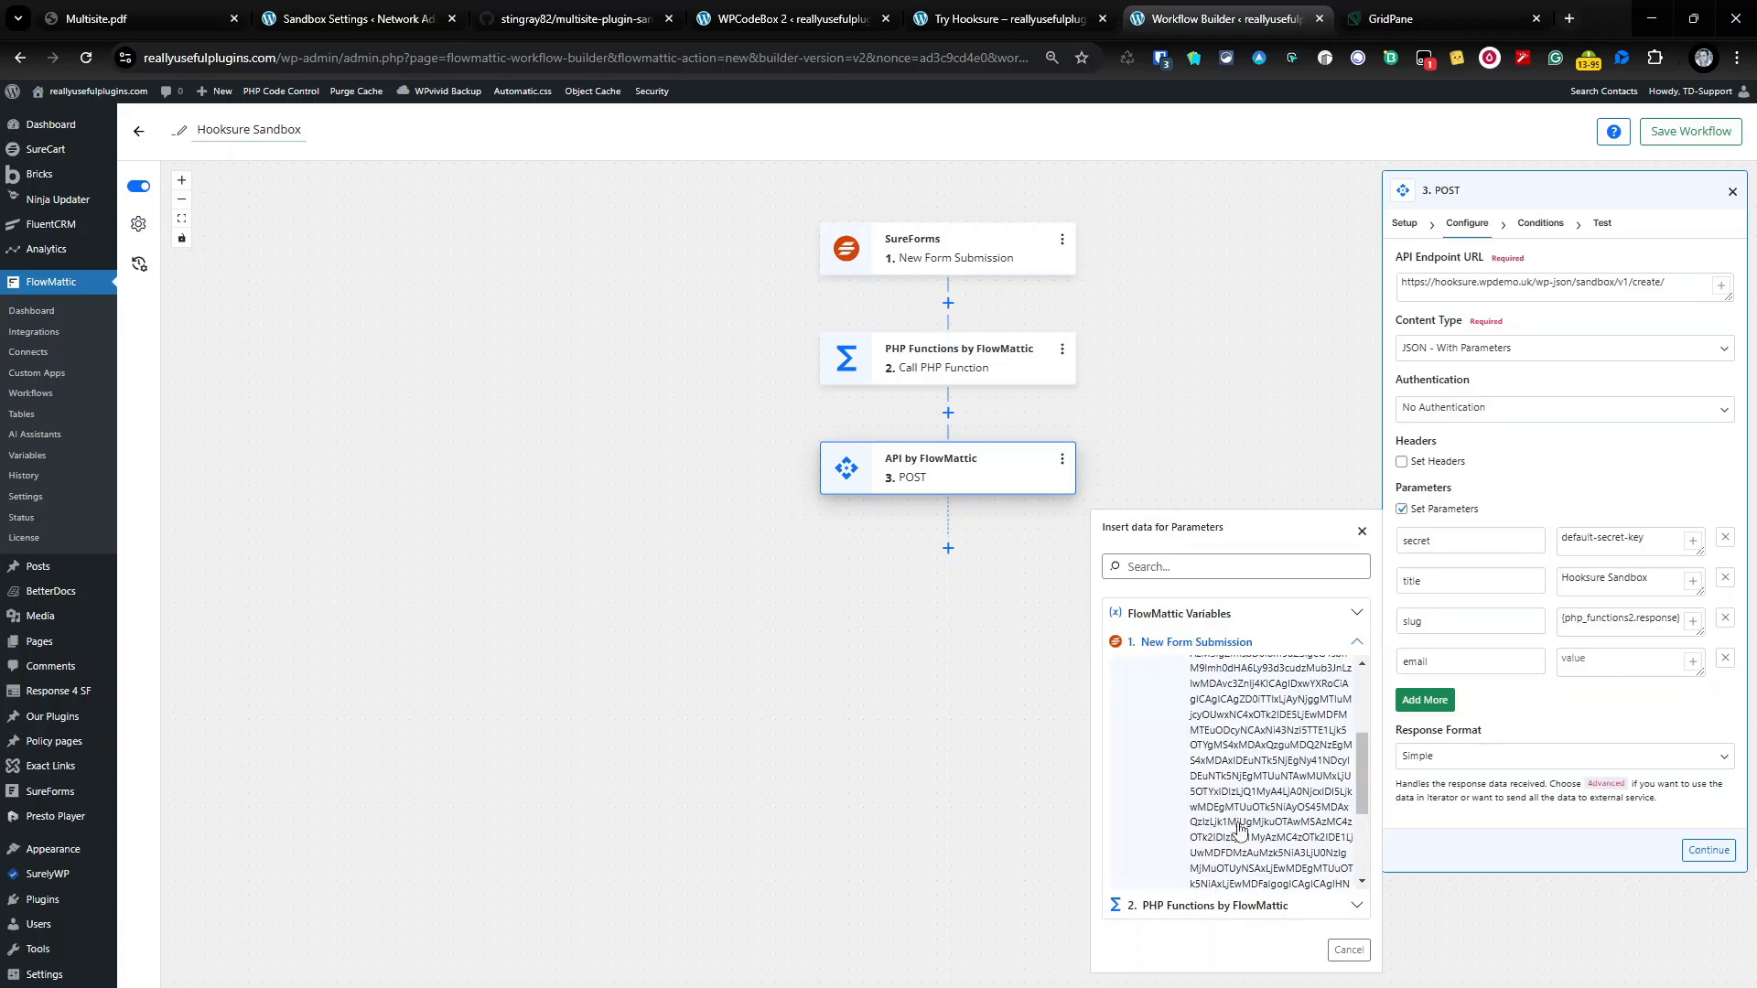
click(1229, 841)
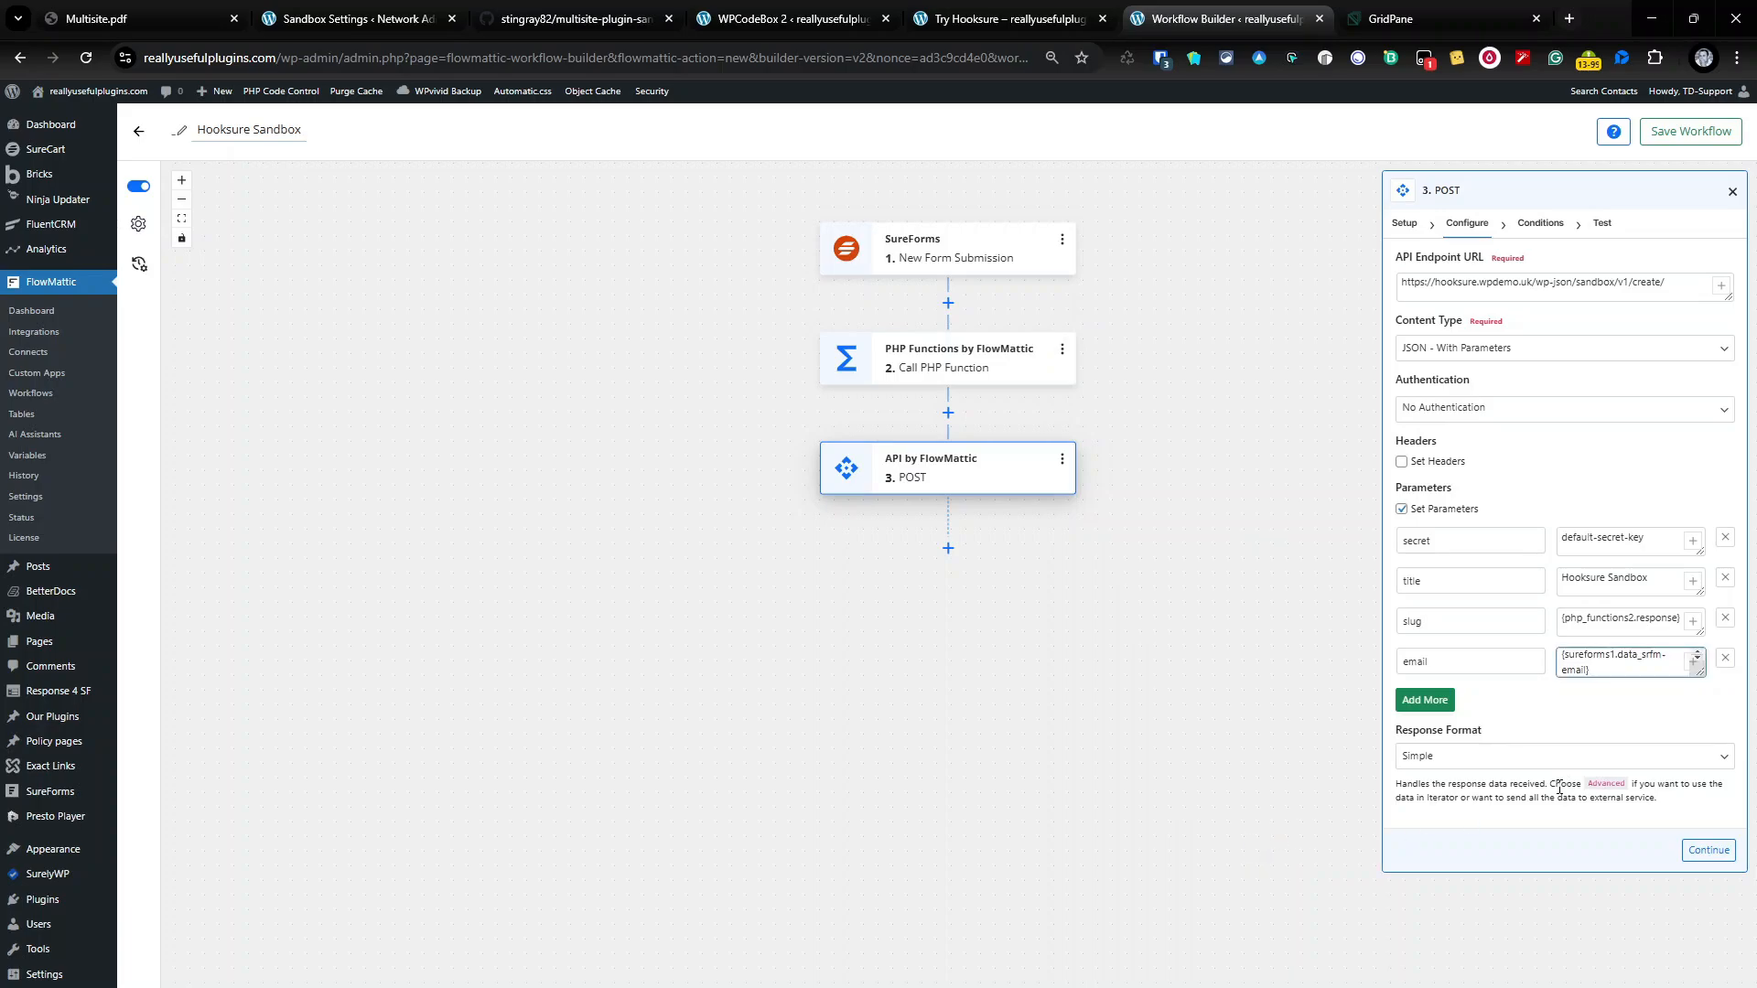
click(1706, 851)
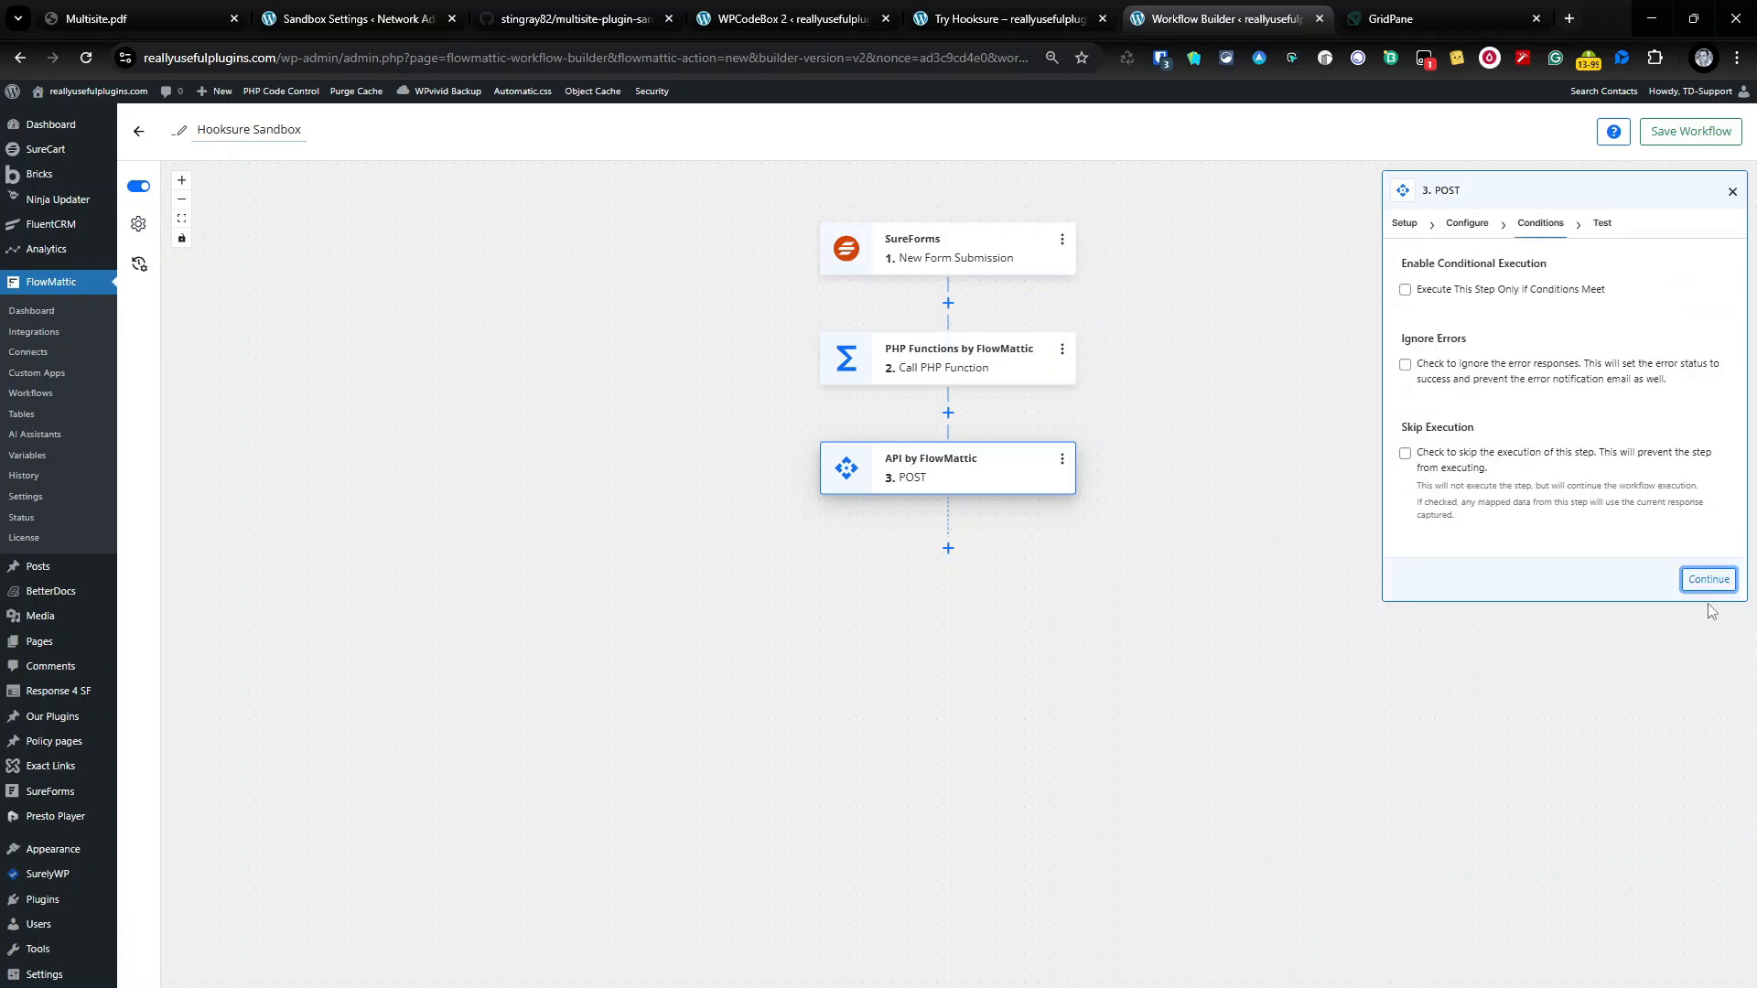
Step: Test the POST step, creating site 5 at swordfish-fish-porpoise-8143.hooksure.wpdemo.uk, and select the returned URL
click(1707, 578)
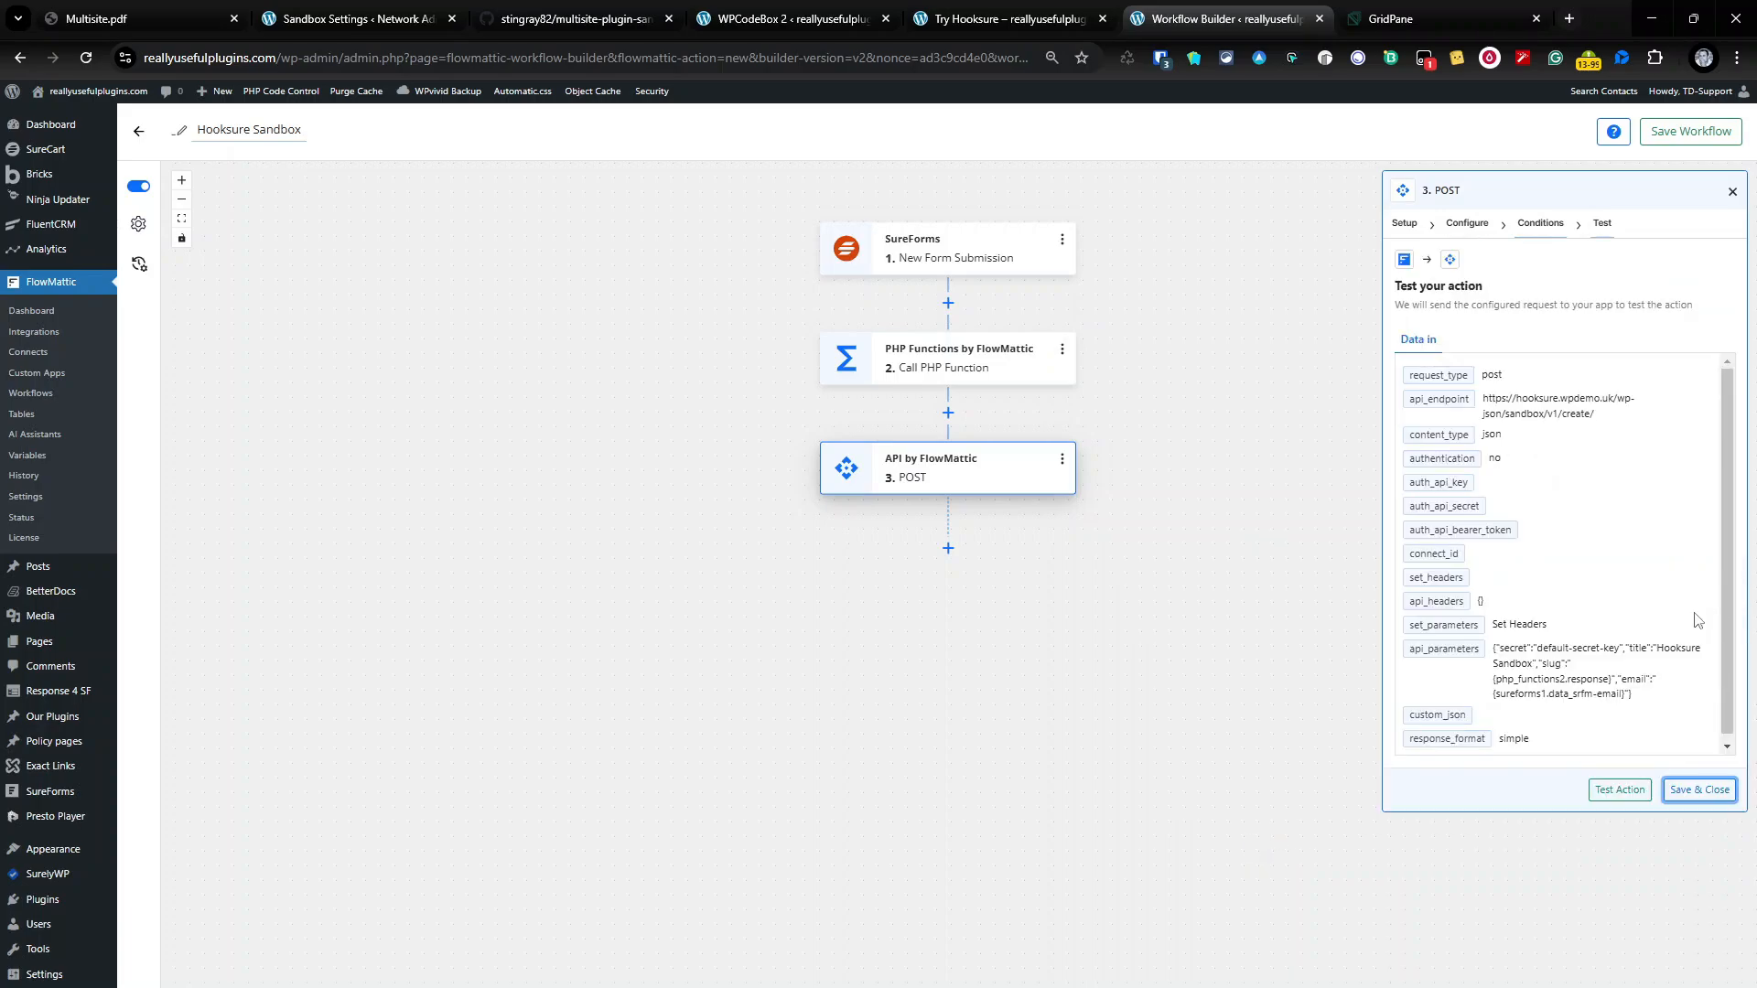
click(317, 22)
click(57, 276)
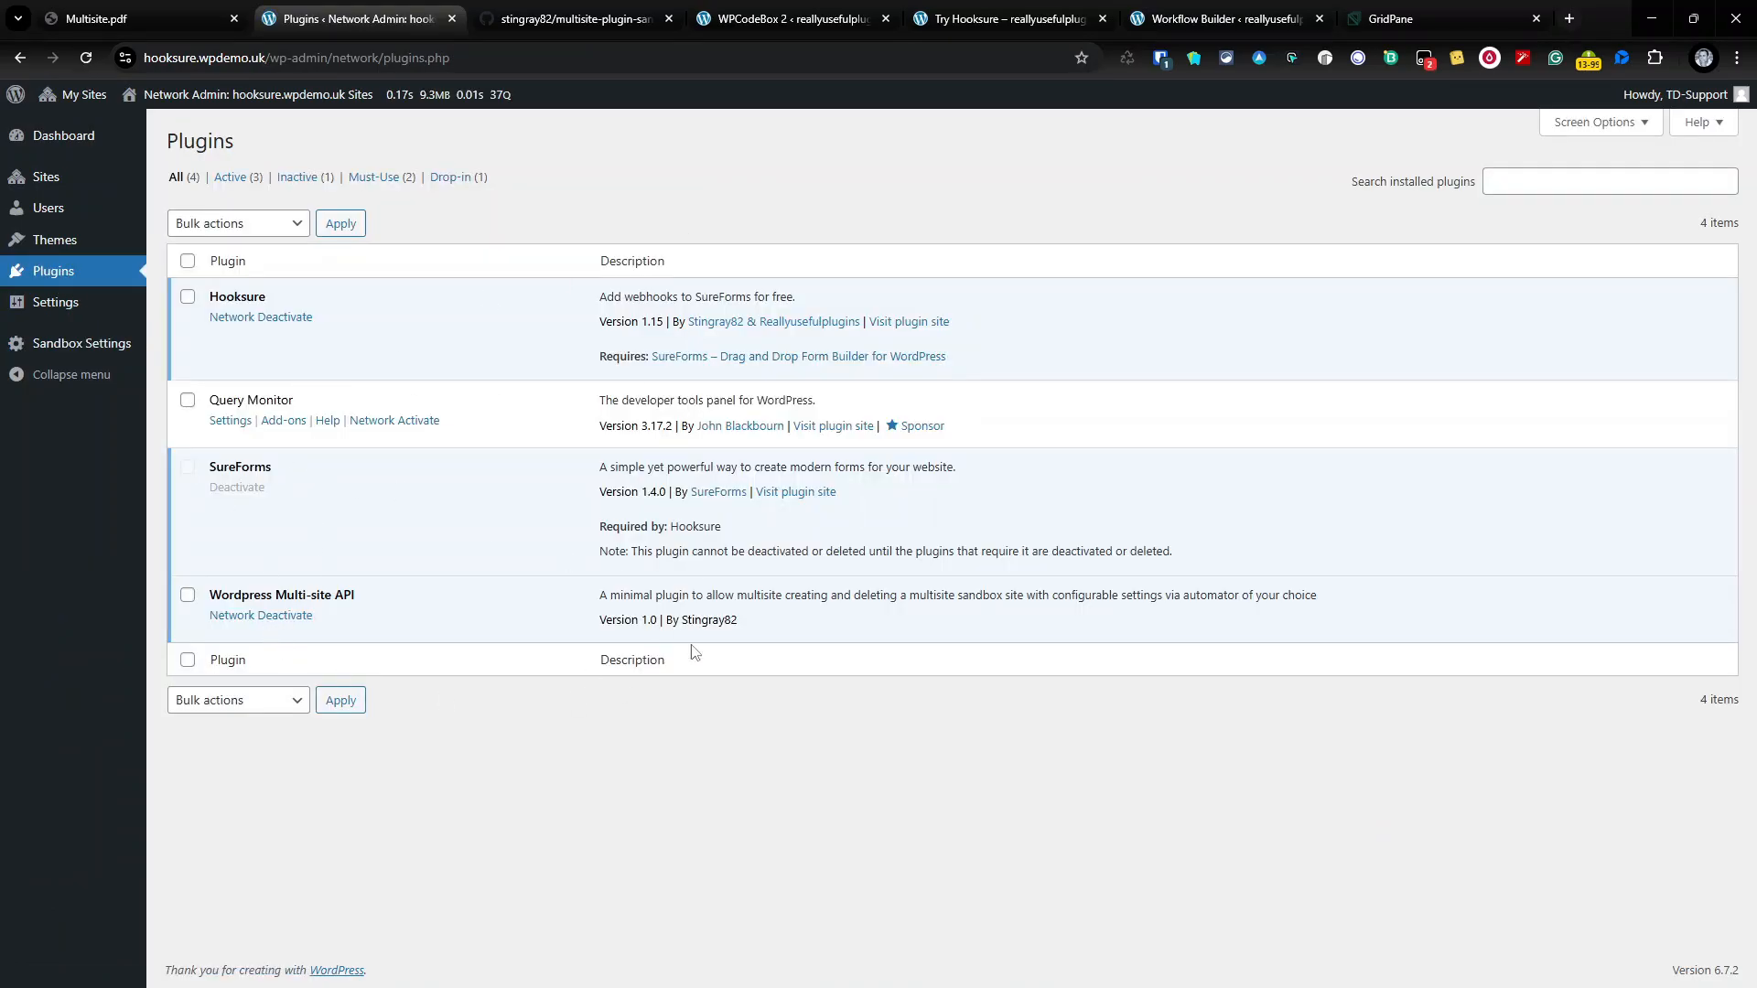
click(1249, 18)
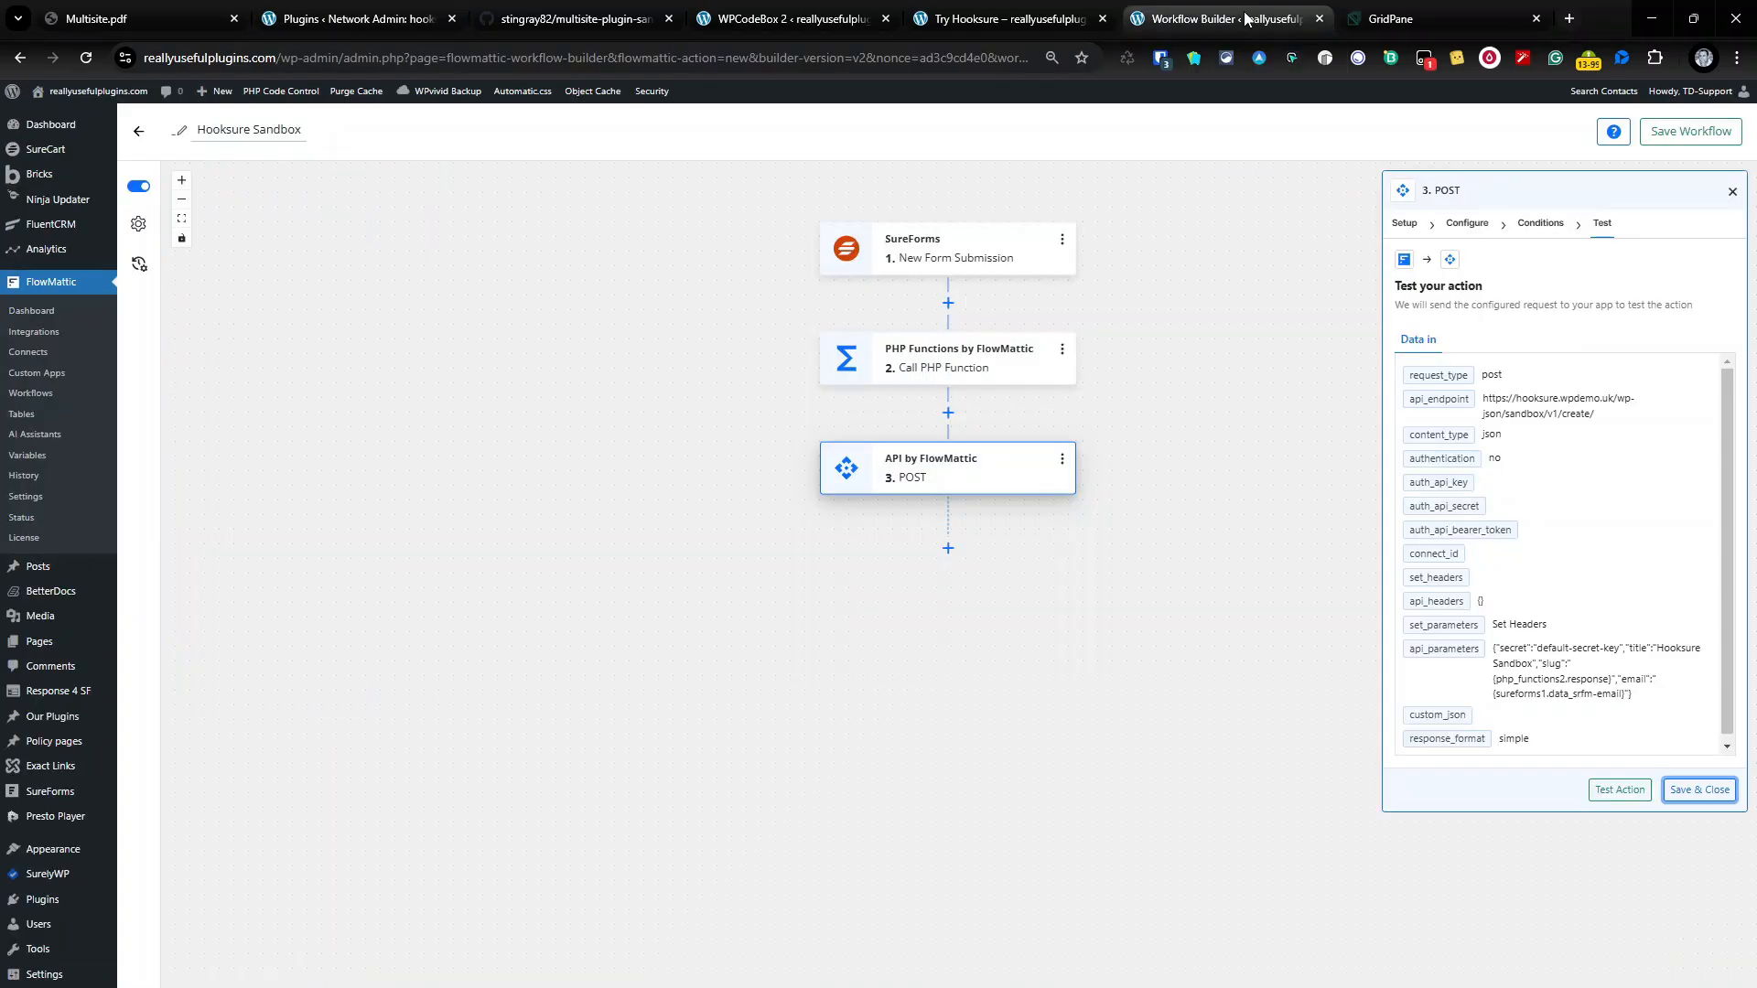
click(1596, 794)
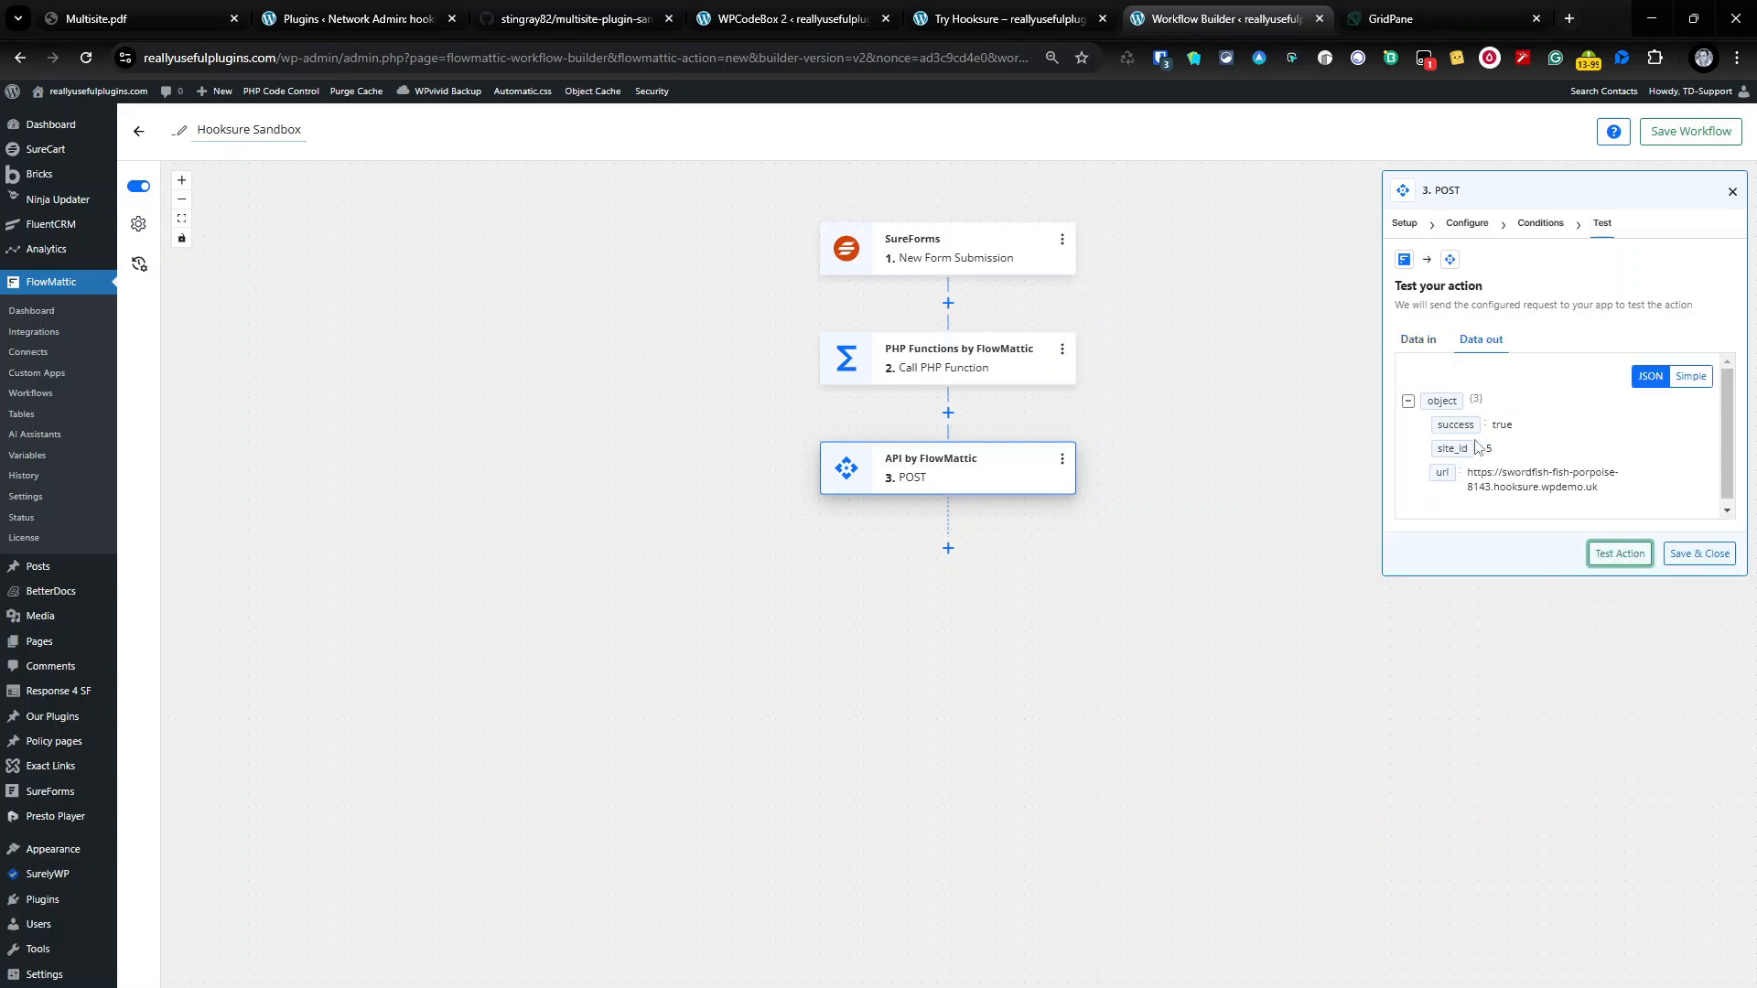
drag(1467, 476, 1620, 494)
key(ctrl+c)
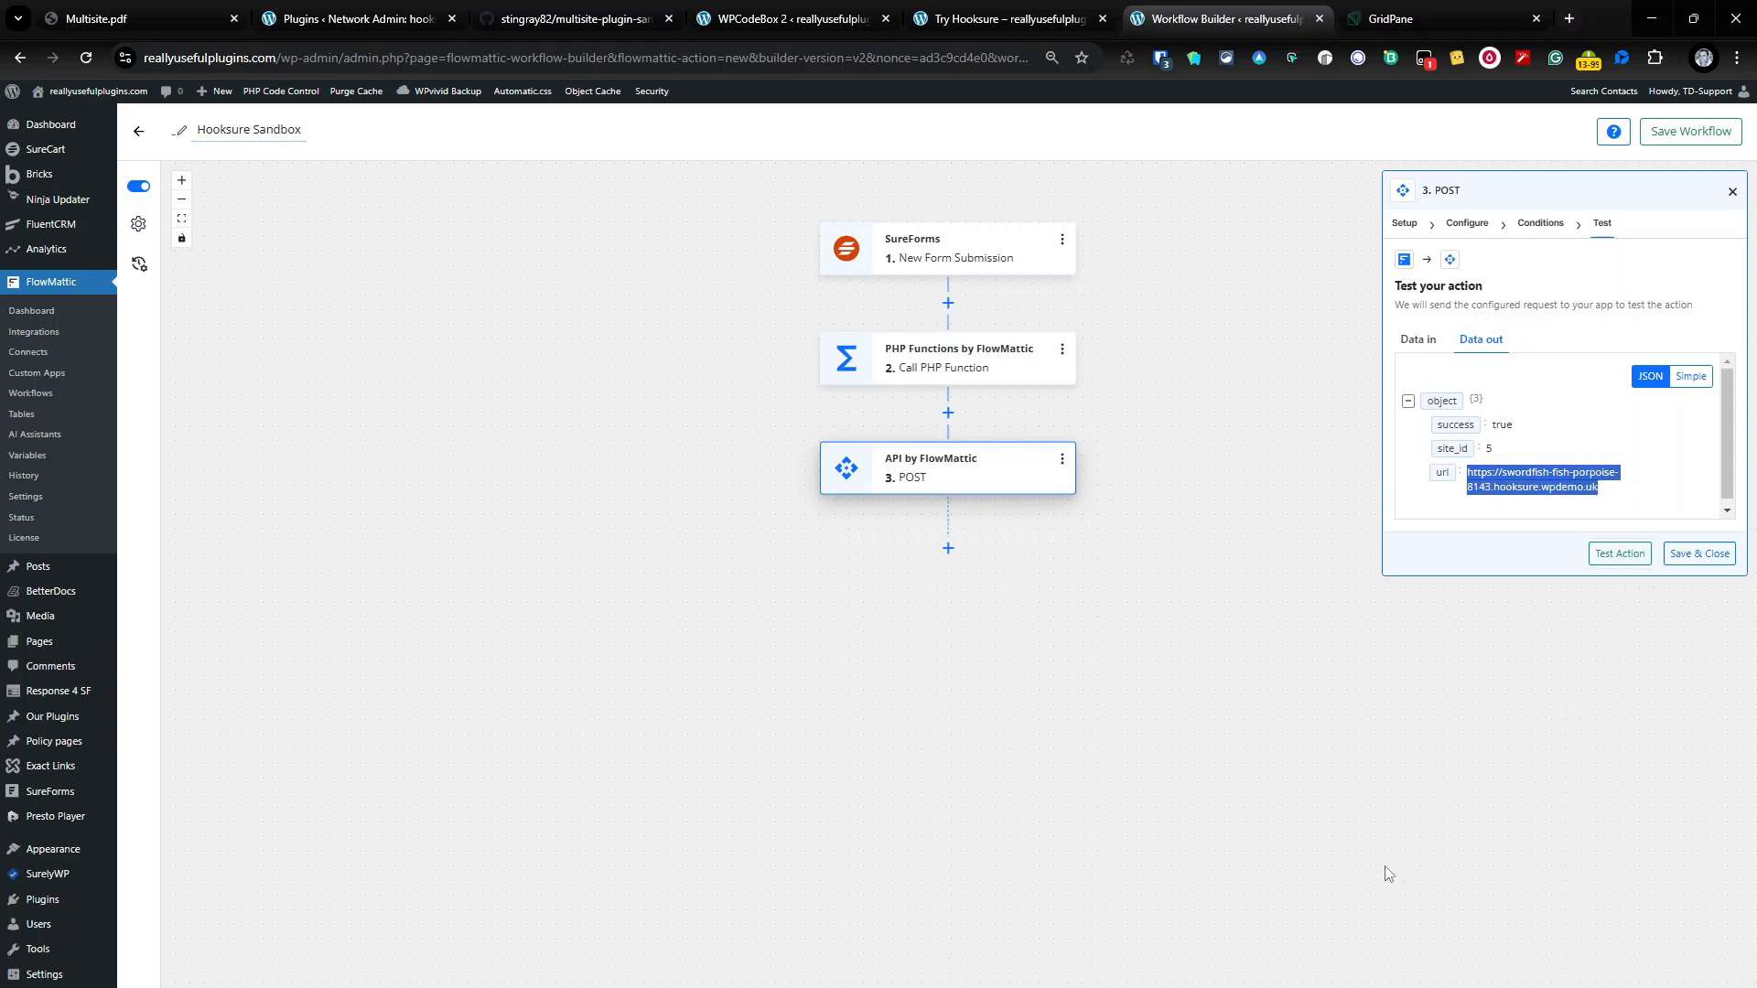
Step: Load swordfish-fish-porpoise-8143.hooksure.wpdemo.uk in a new tab to confirm it works, then close it
click(1569, 18)
key(ctrl+v)
key(Return)
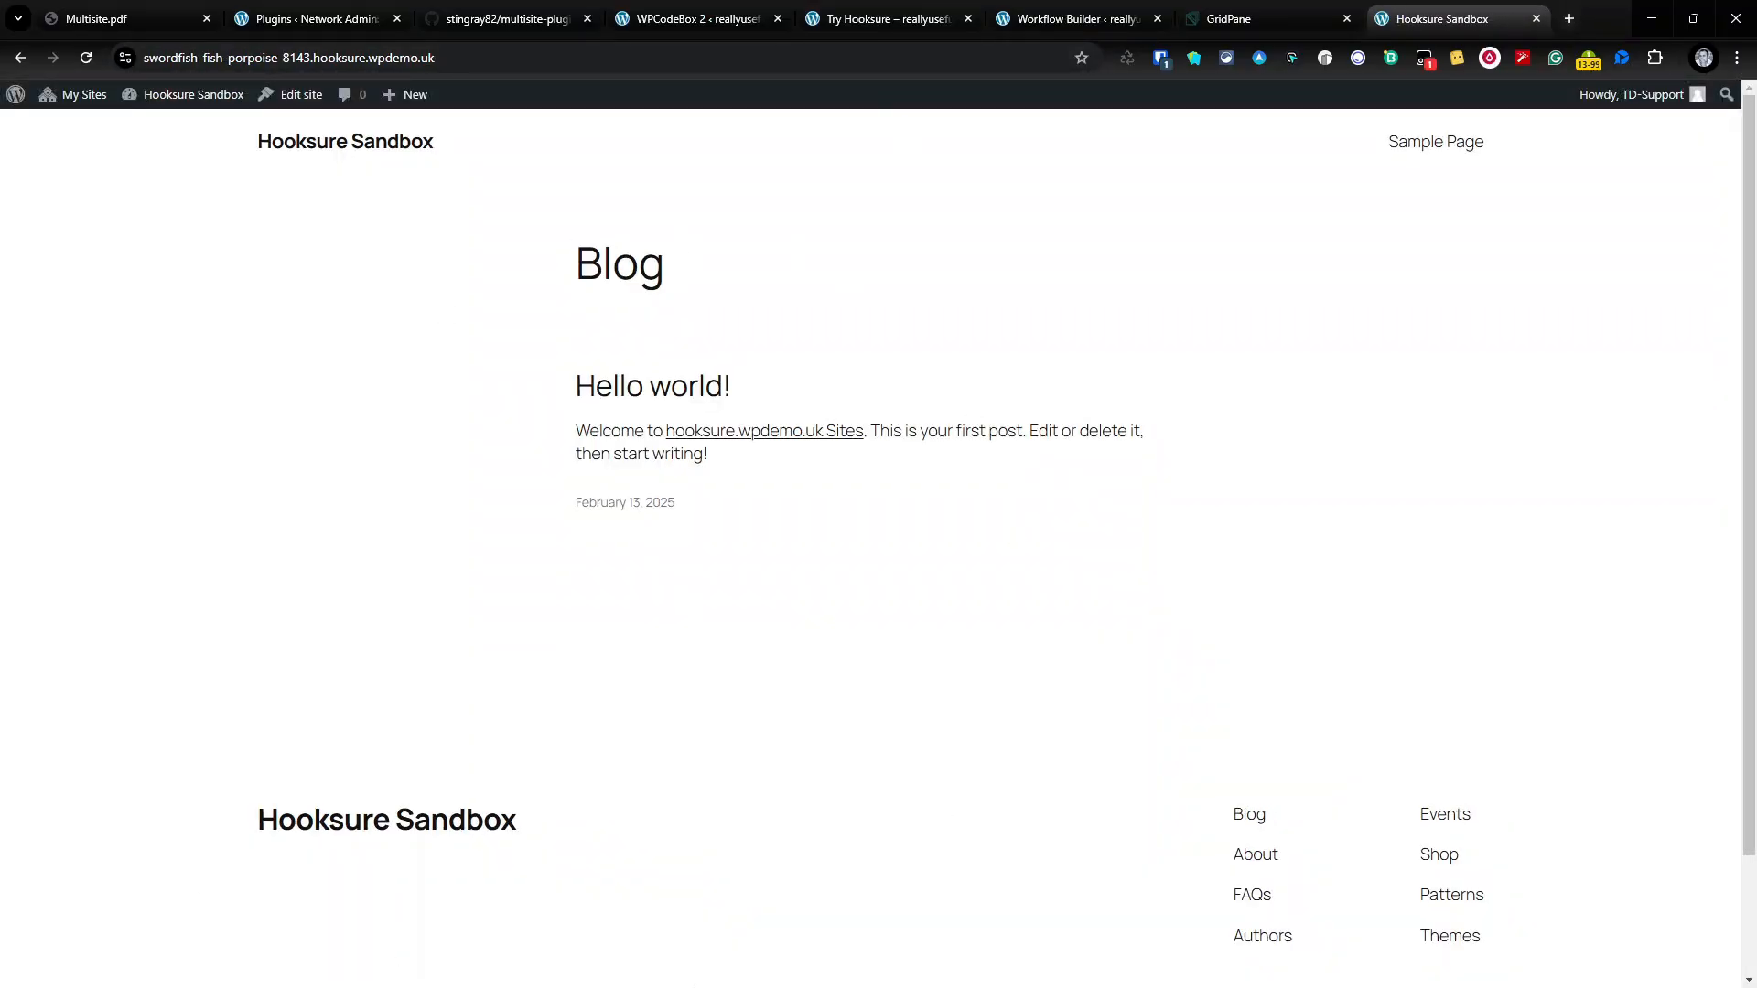
click(1536, 18)
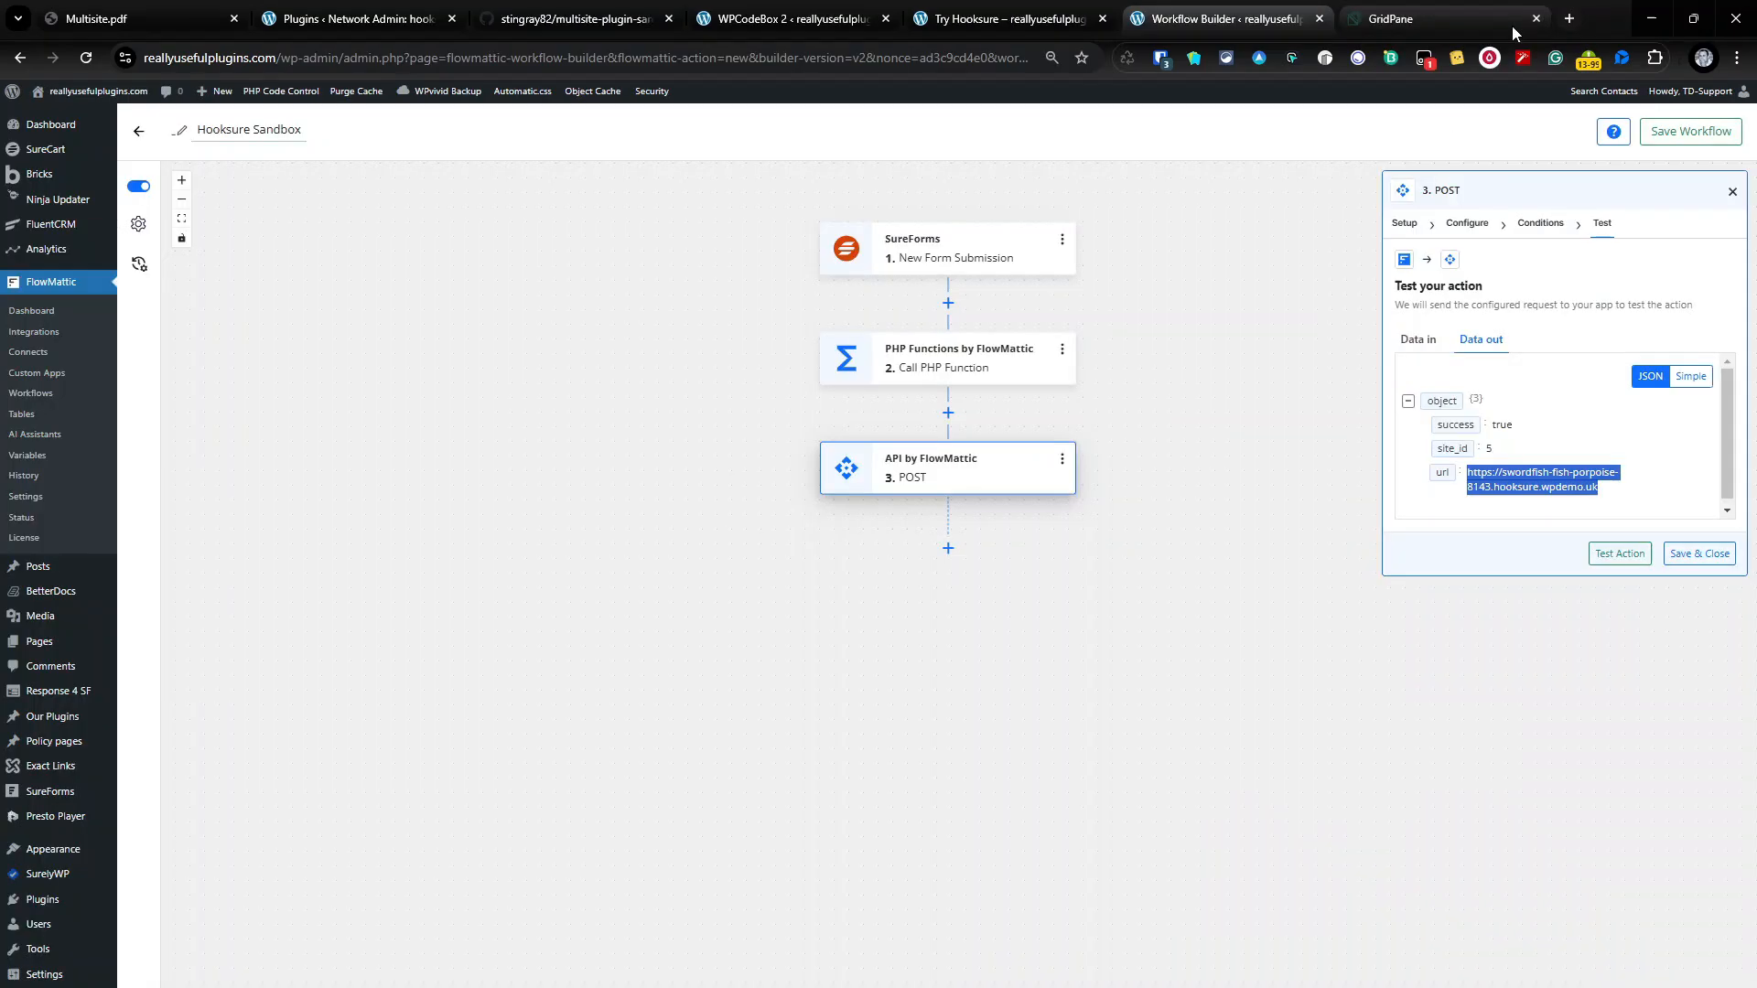
Step: Check Network Admin Users and Sites for the new subsite, then return to the workflow builder
click(311, 18)
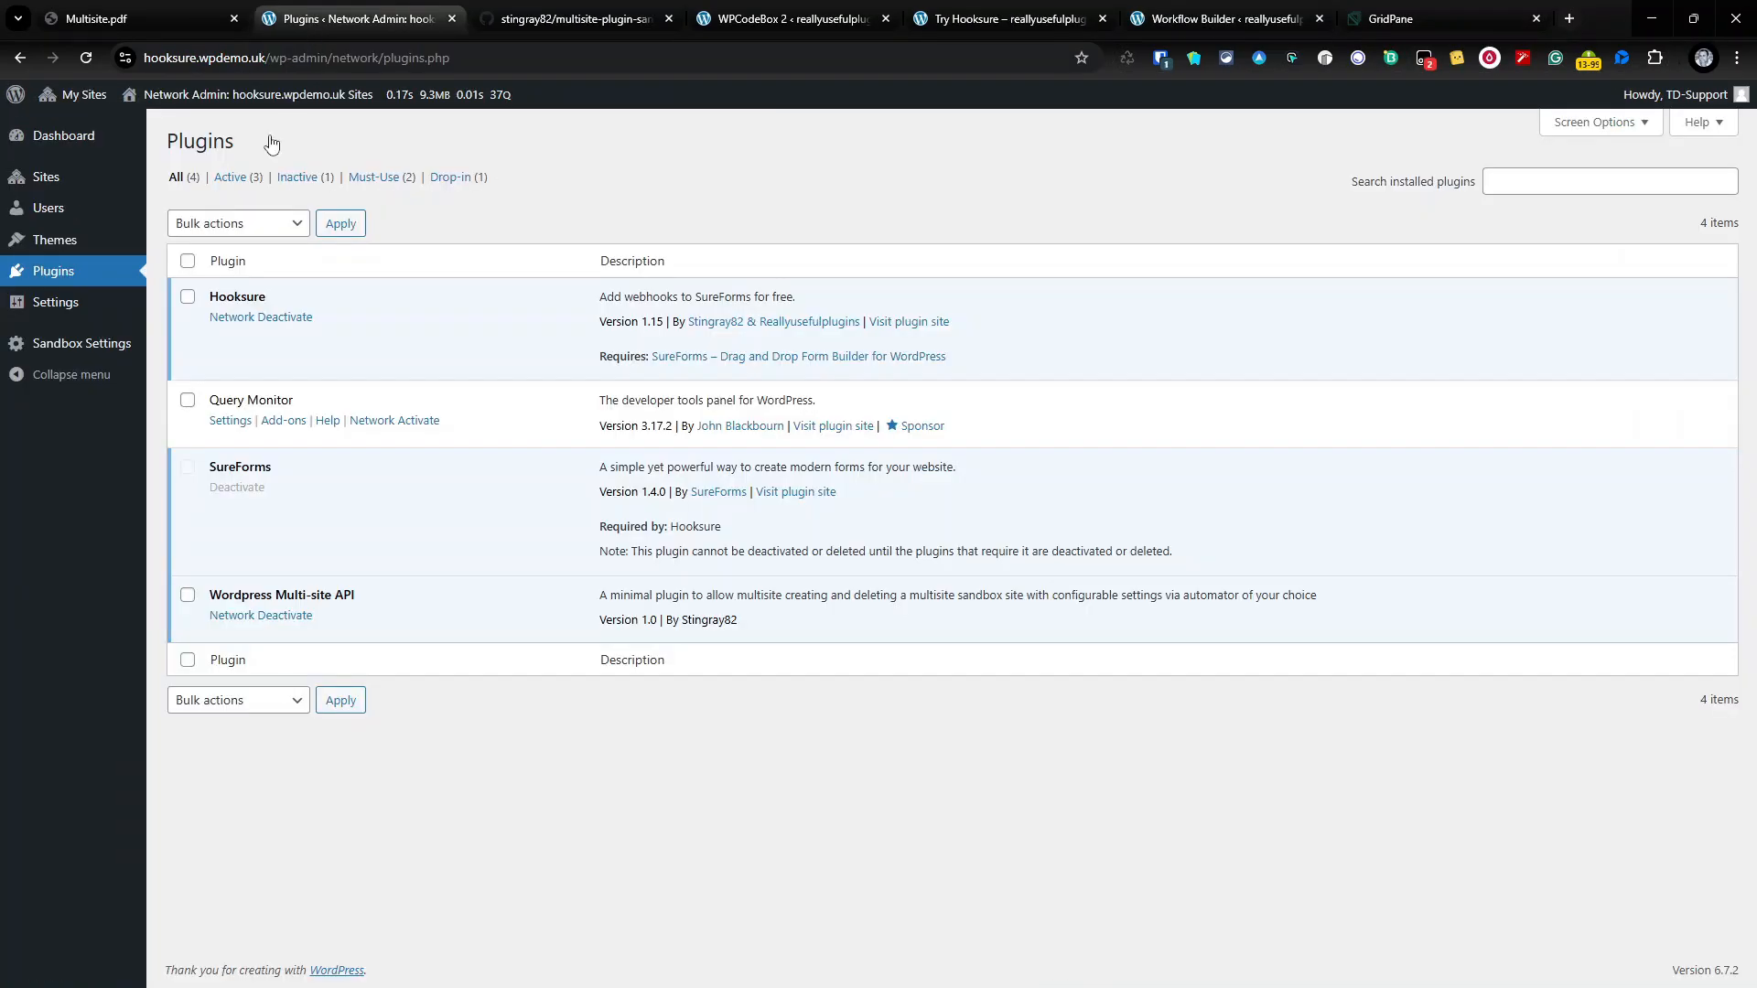
click(75, 218)
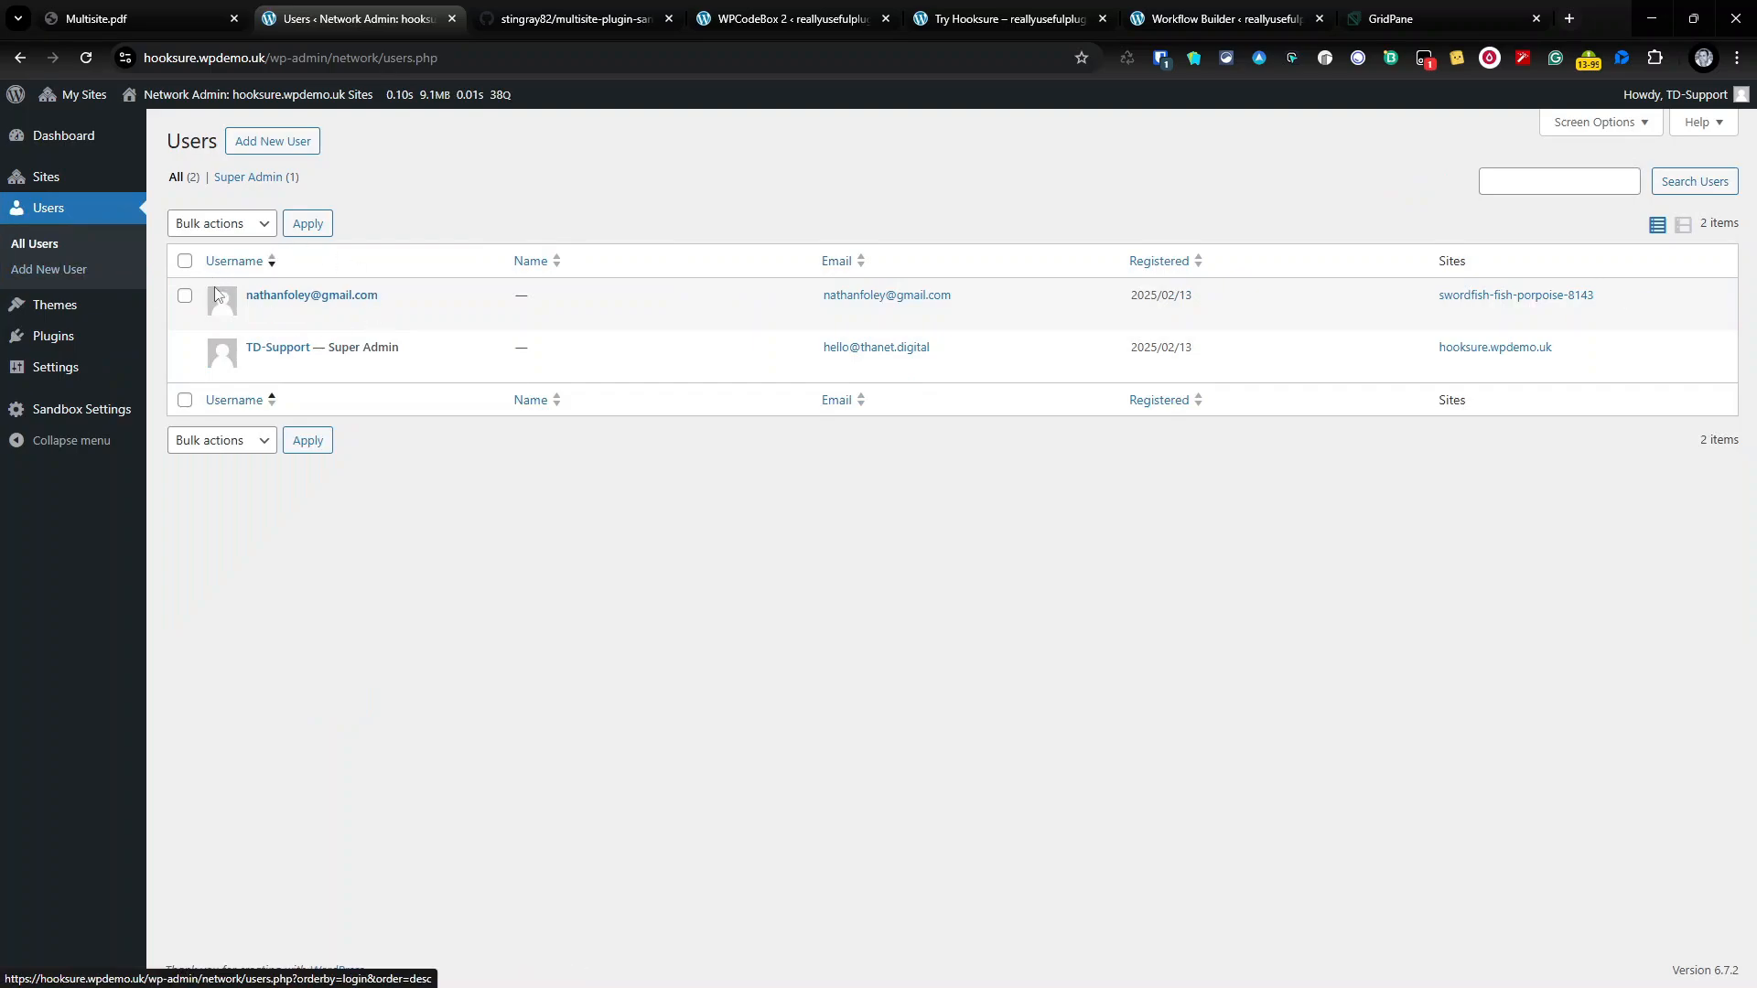
click(75, 182)
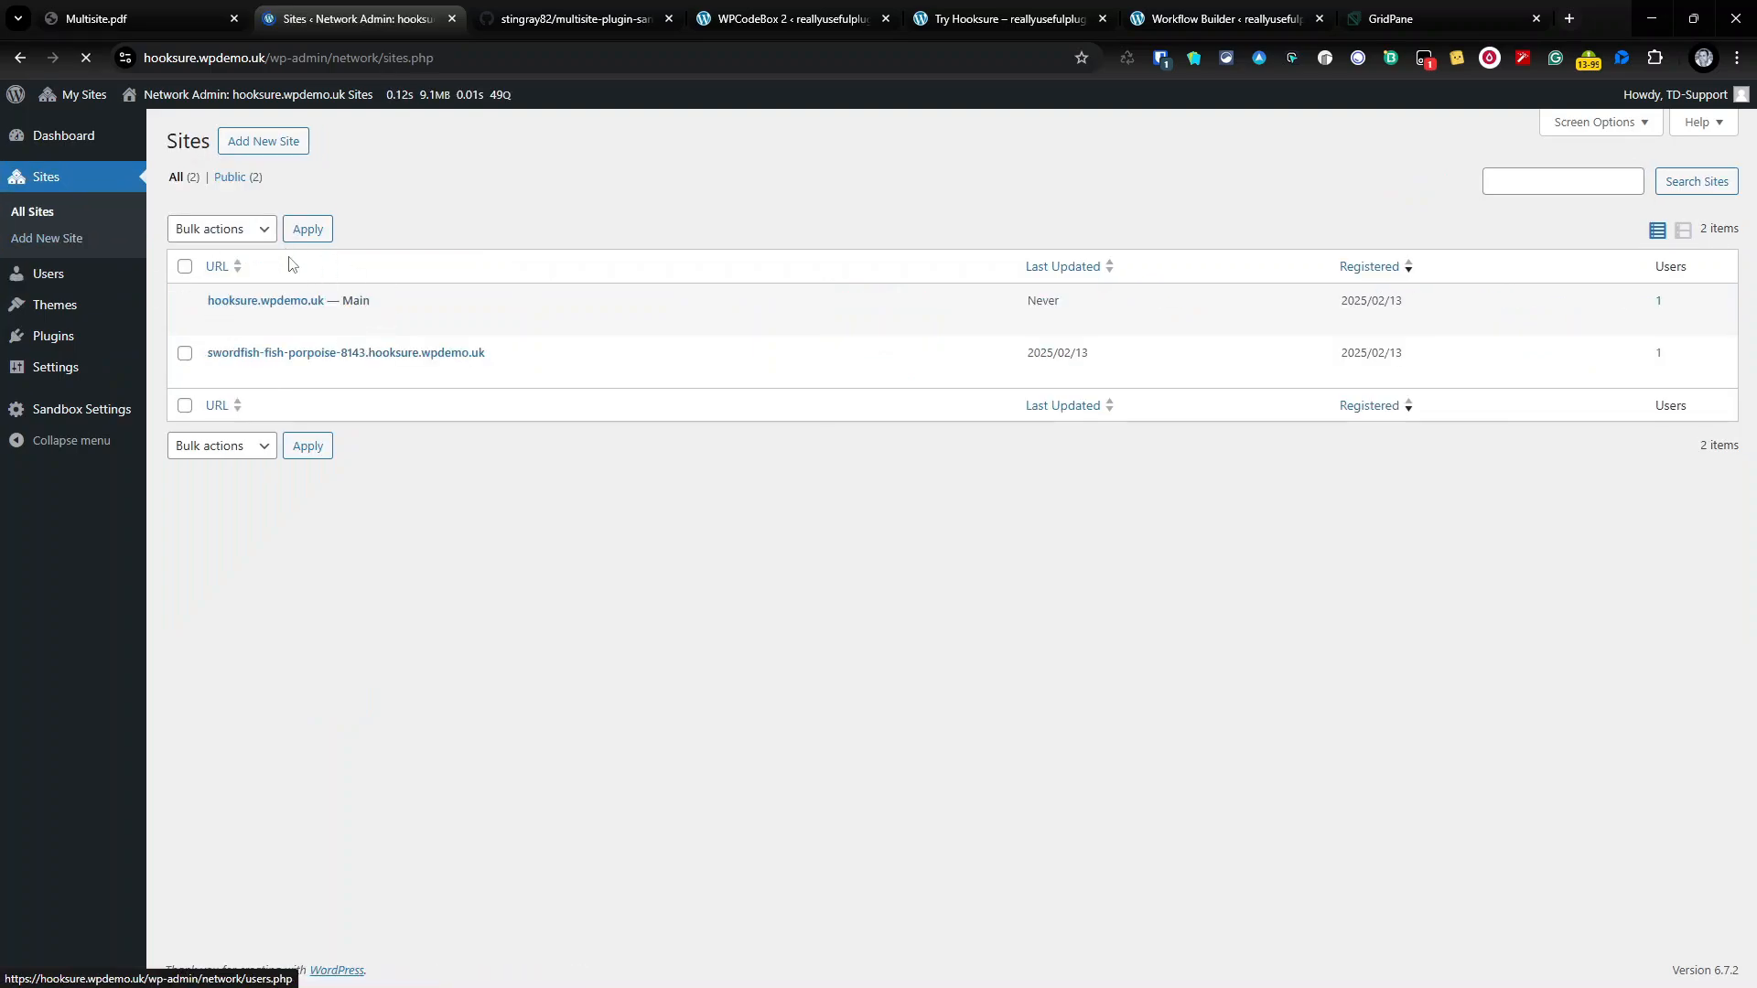
mouse_move(228, 383)
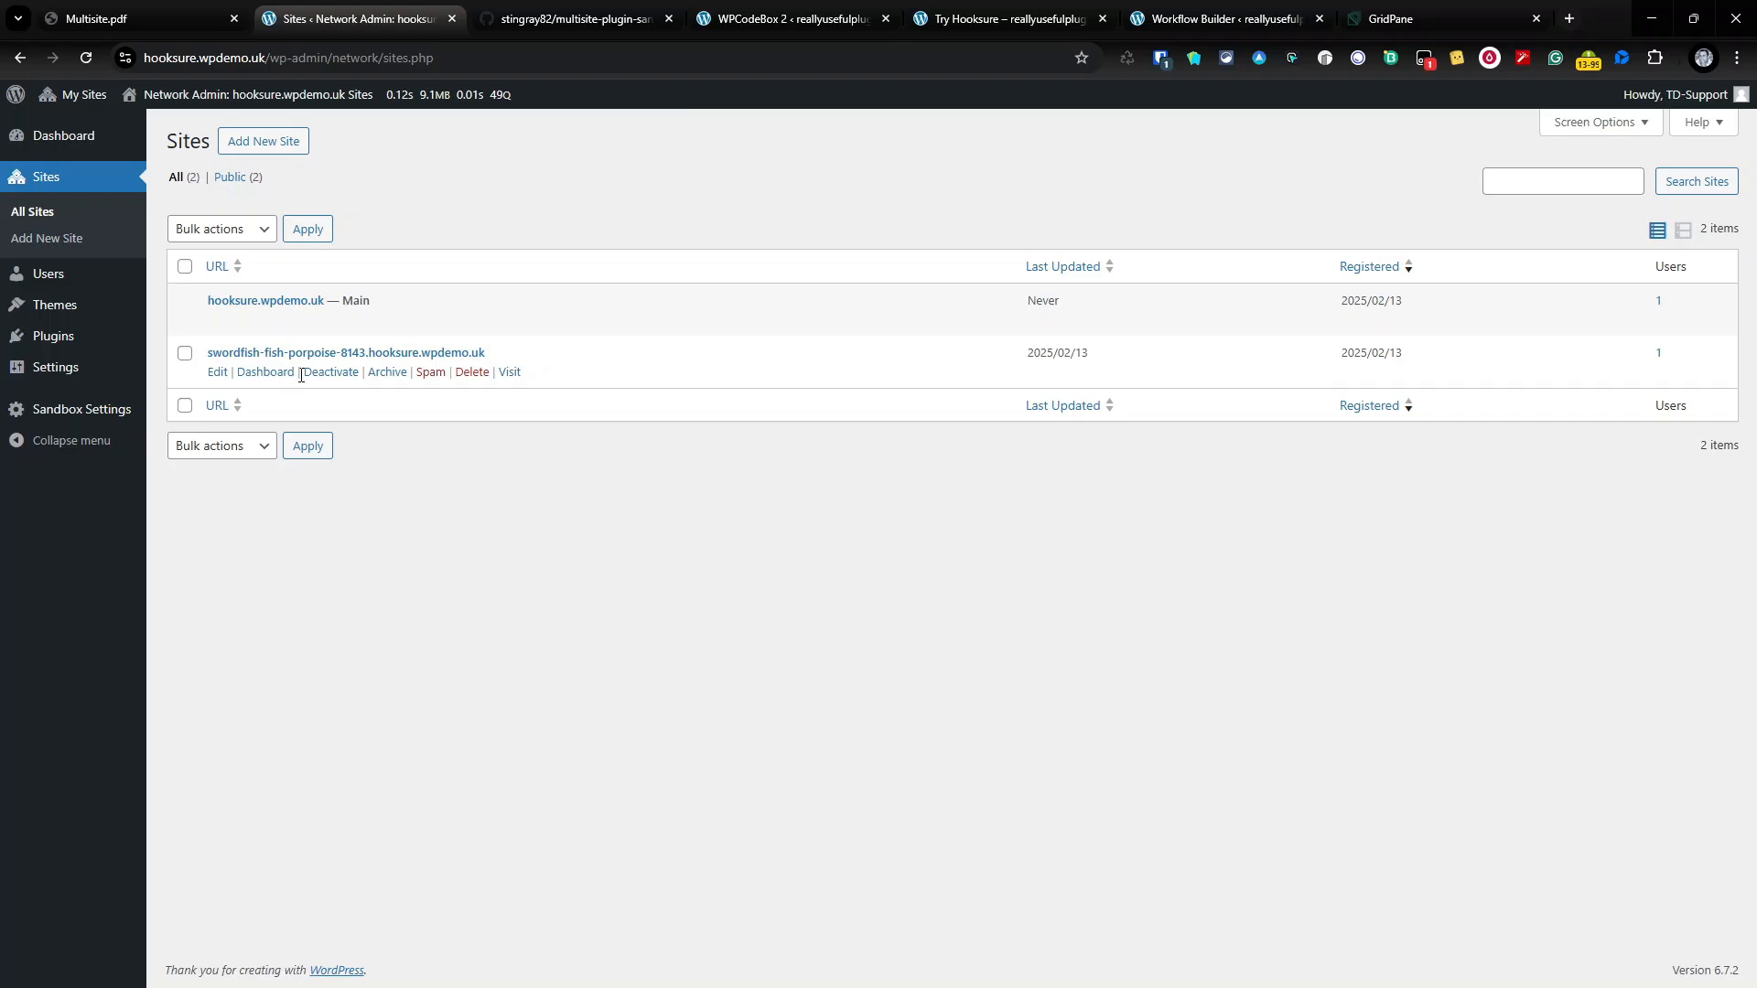
click(783, 19)
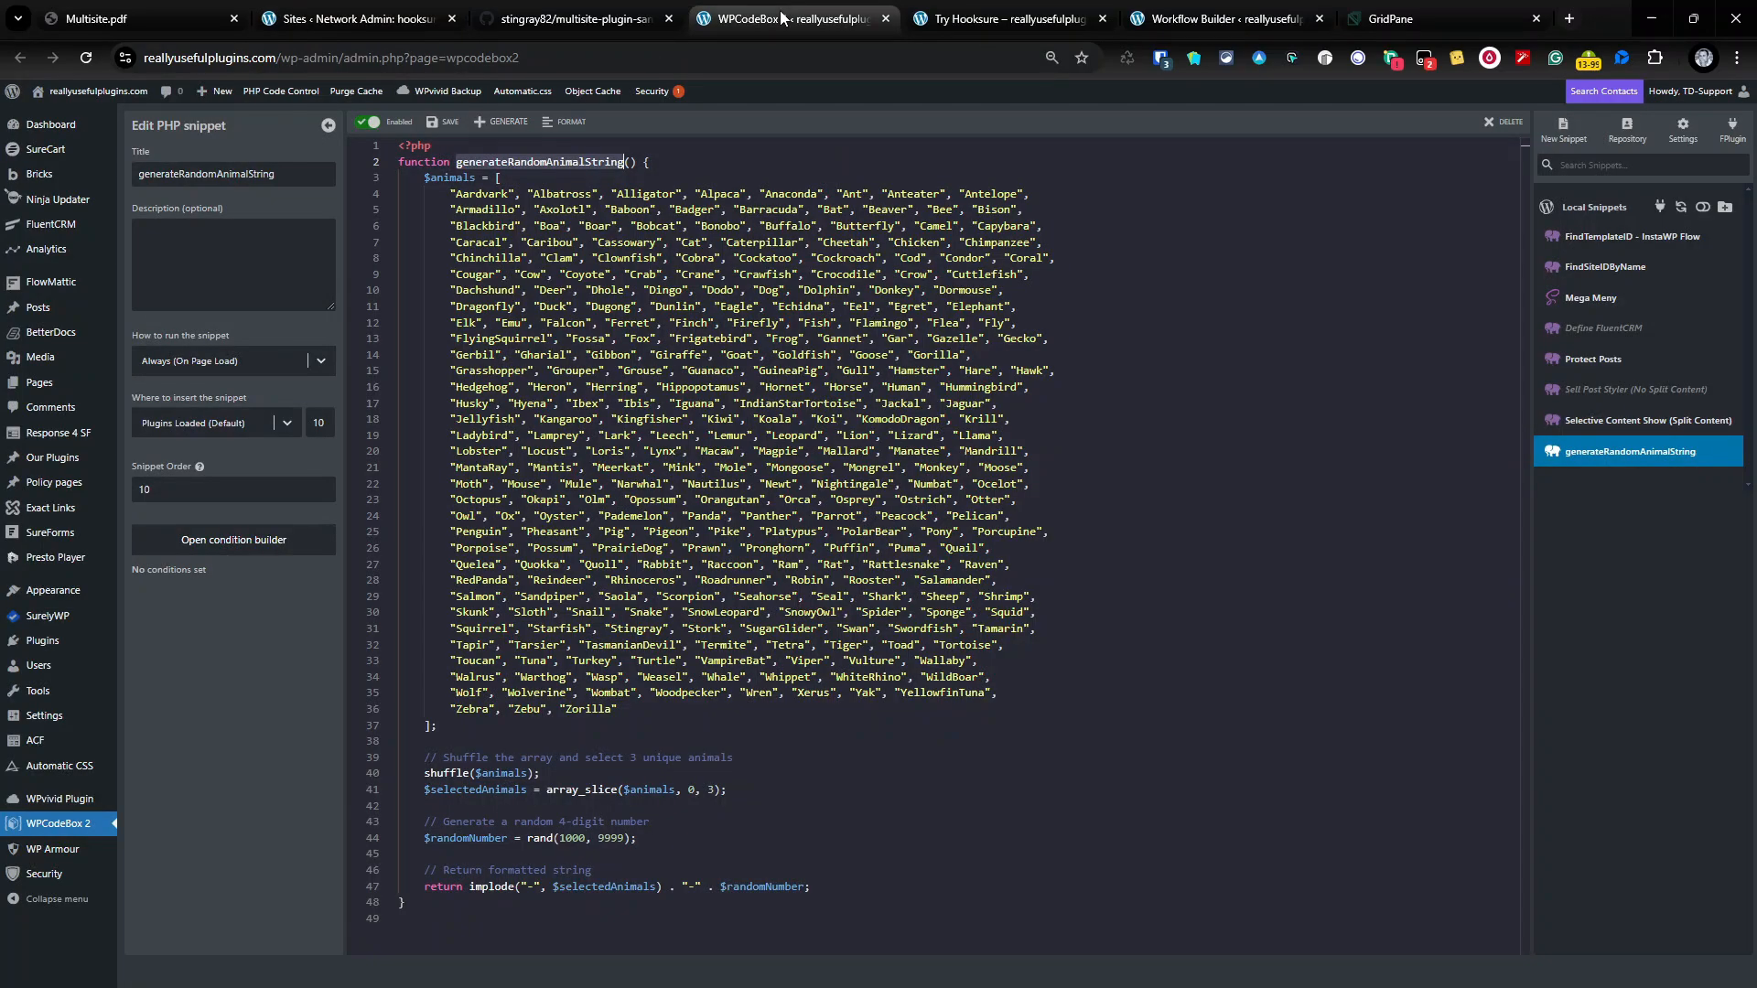
click(1189, 18)
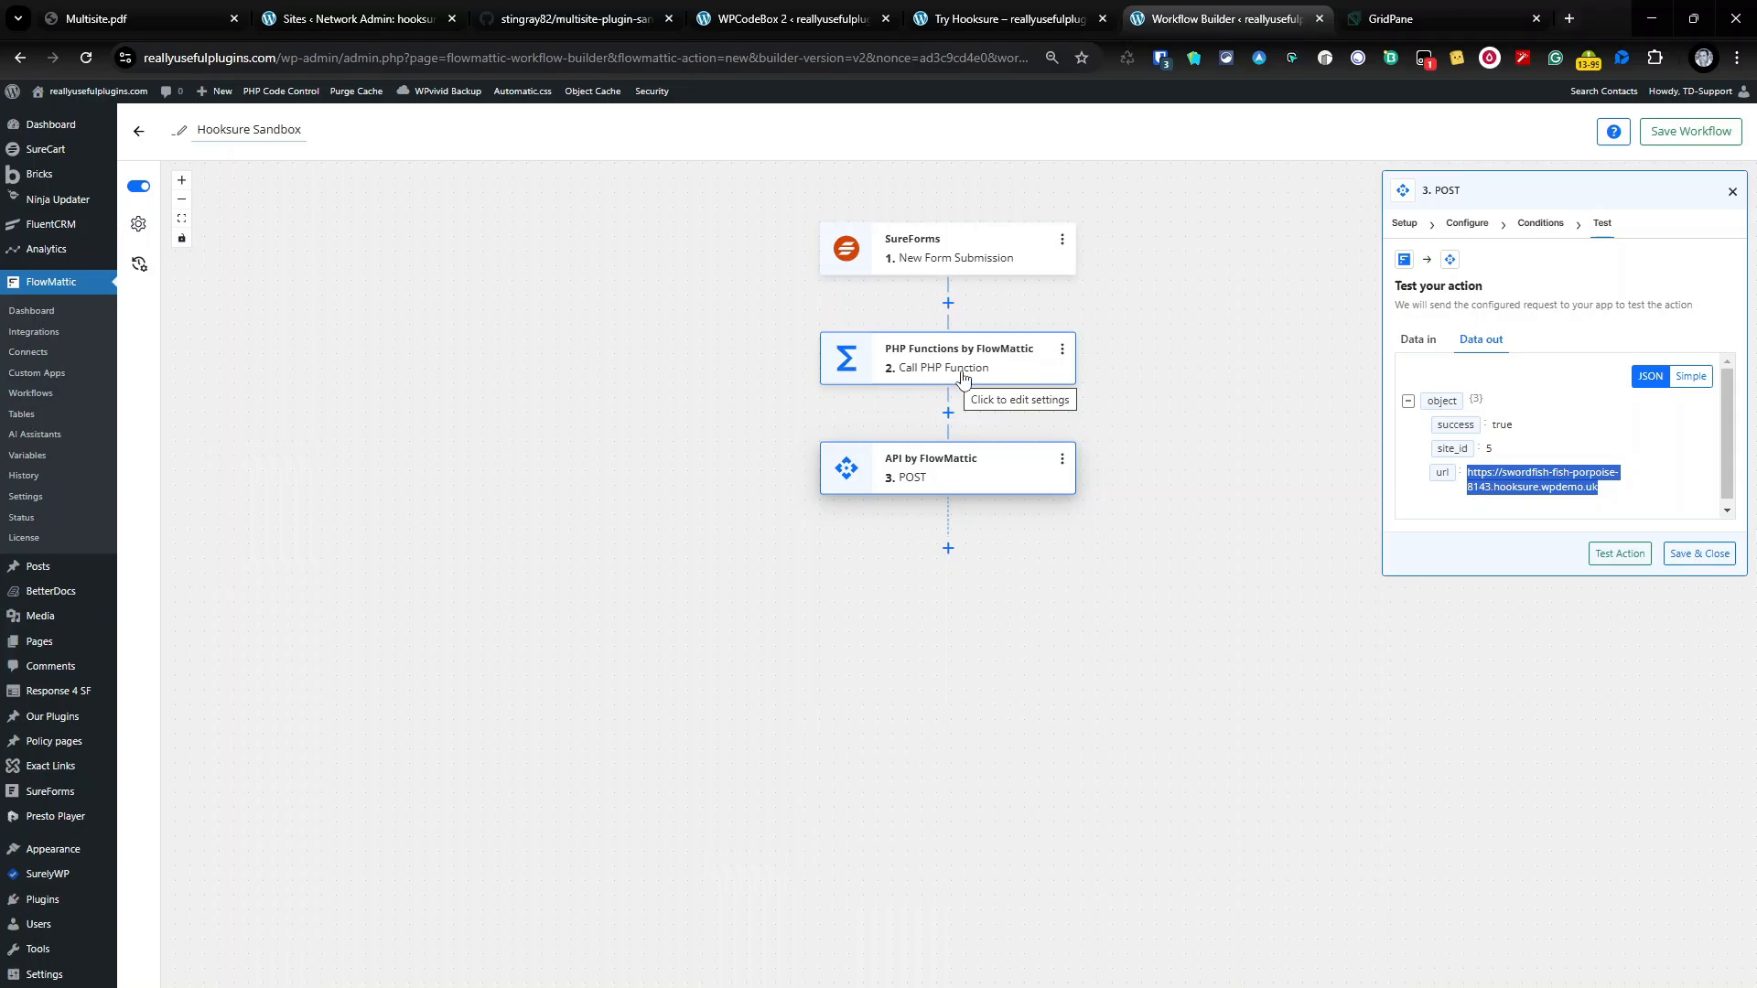
Step: Rename the third step, the POST step, to 'Create Sandbox'
click(1061, 458)
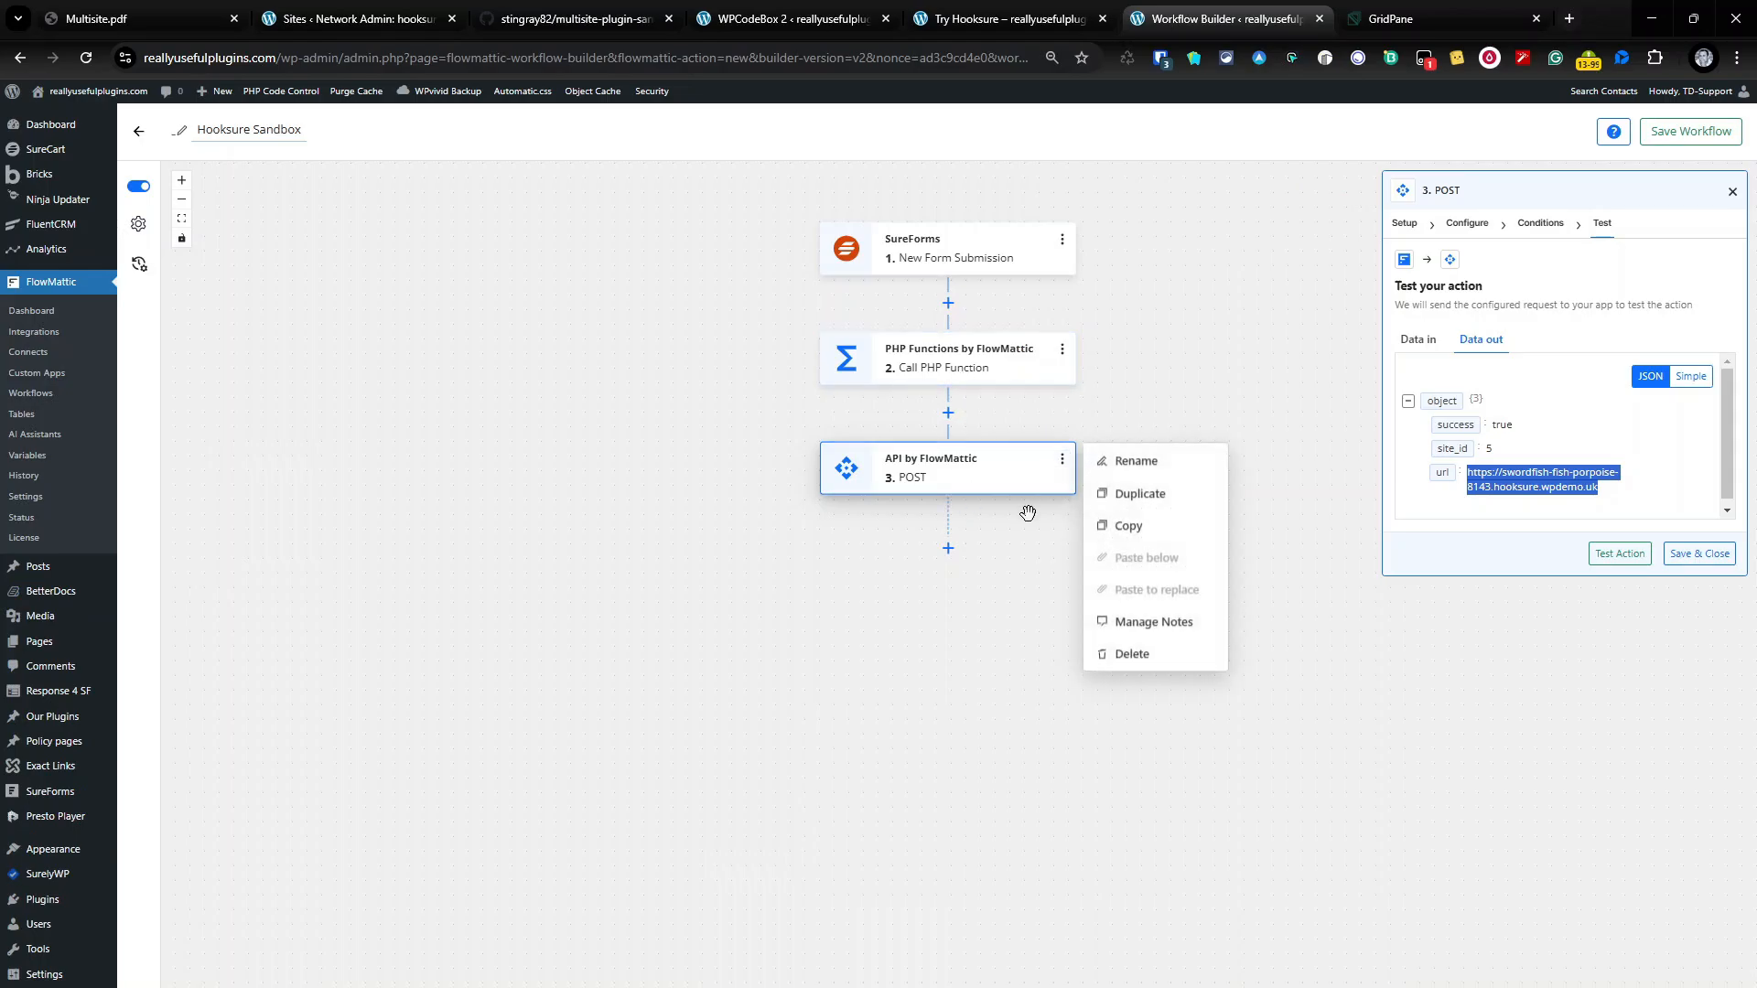
click(1156, 462)
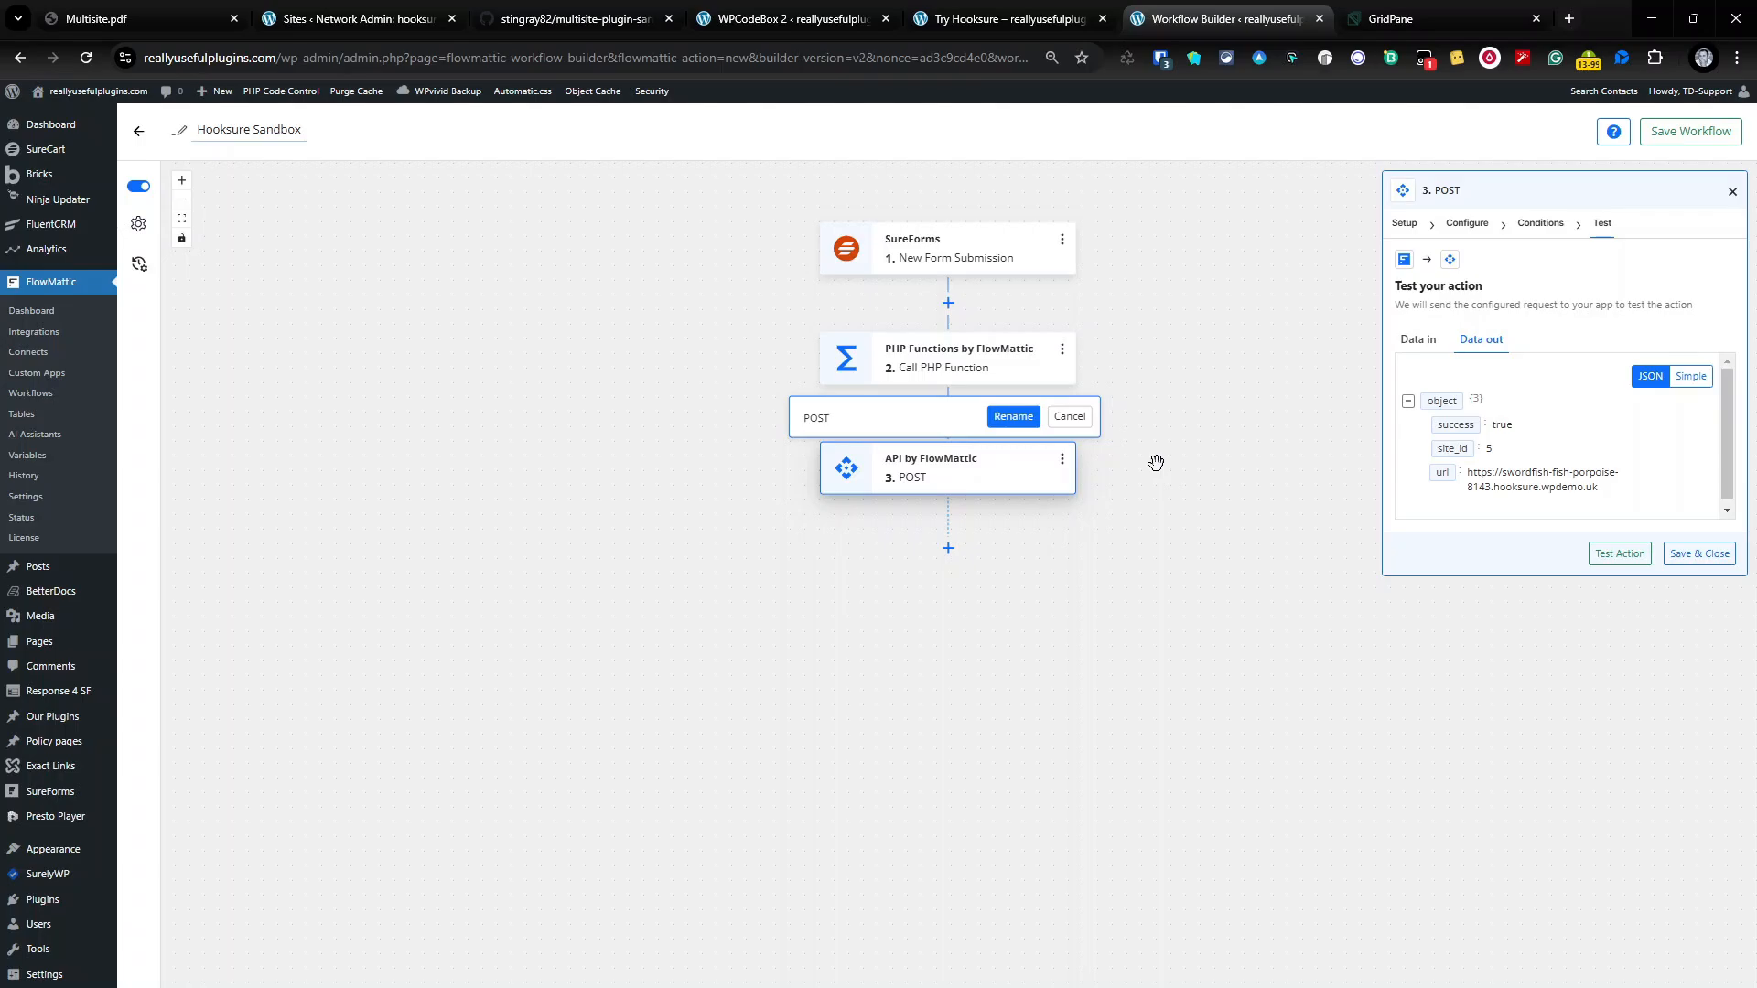
text(Create)
key(ctrl+a)
text(Create Sandbox)
click(1017, 418)
Step: Rename the second step, PHP Functions, to 'Generate Subdomain'
click(1061, 349)
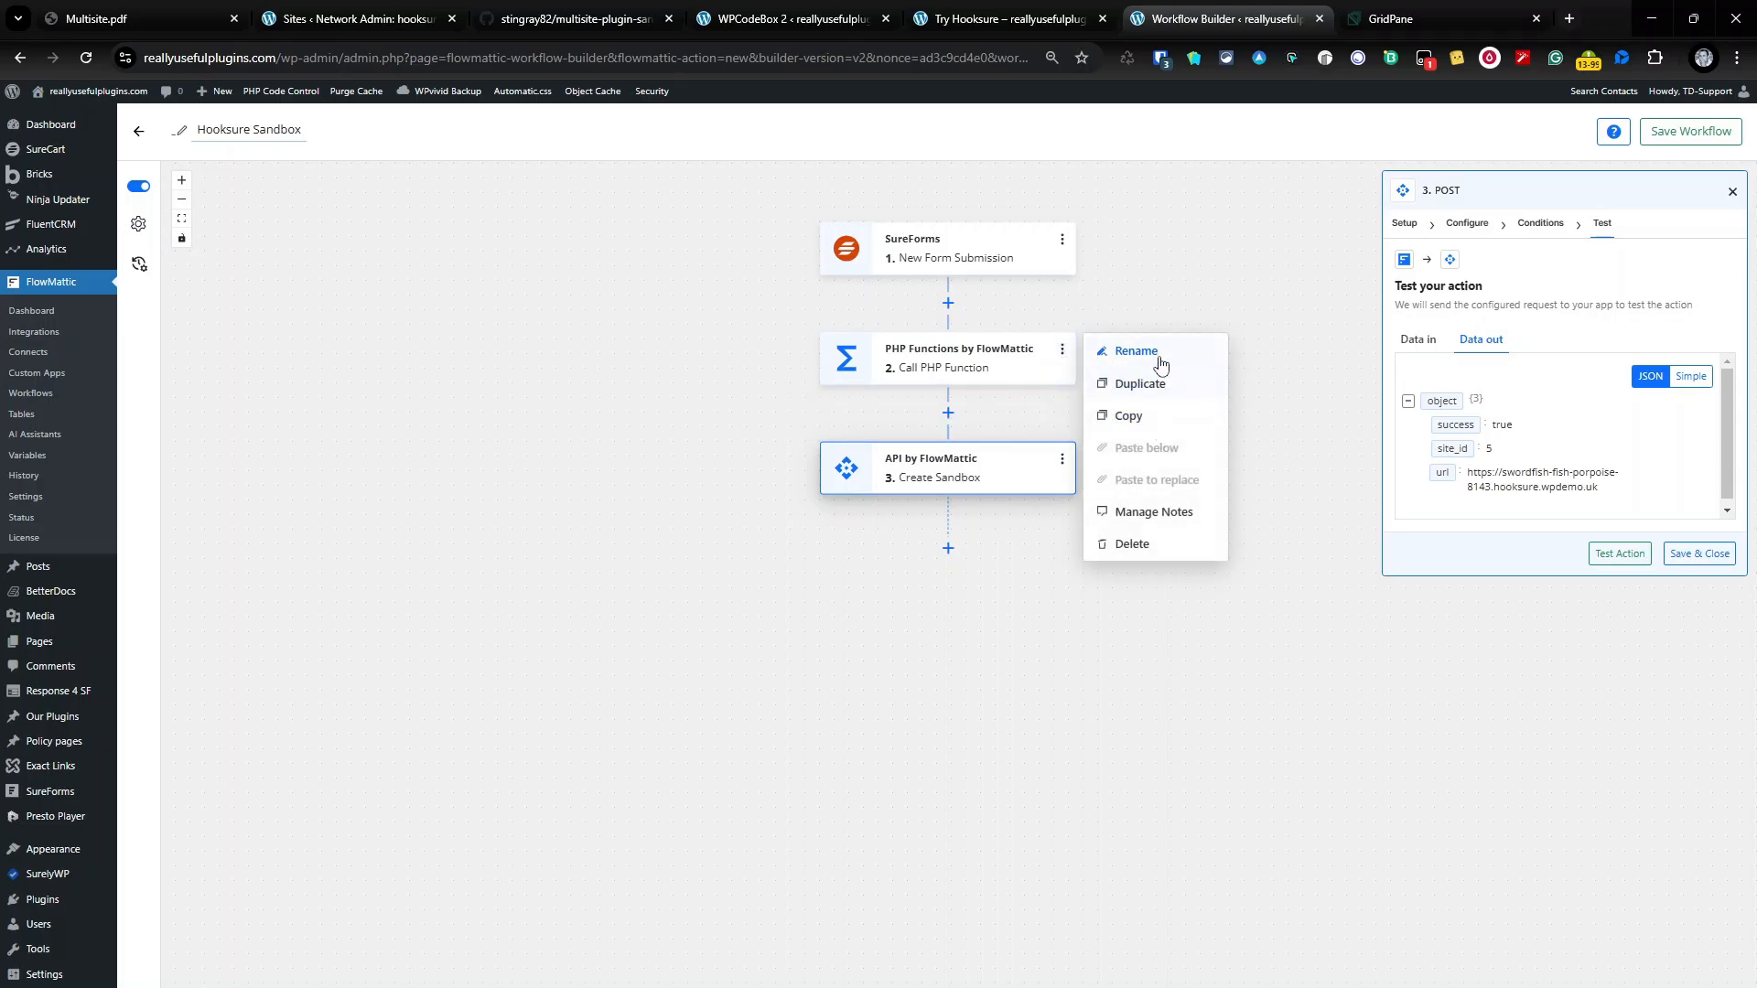
click(1136, 351)
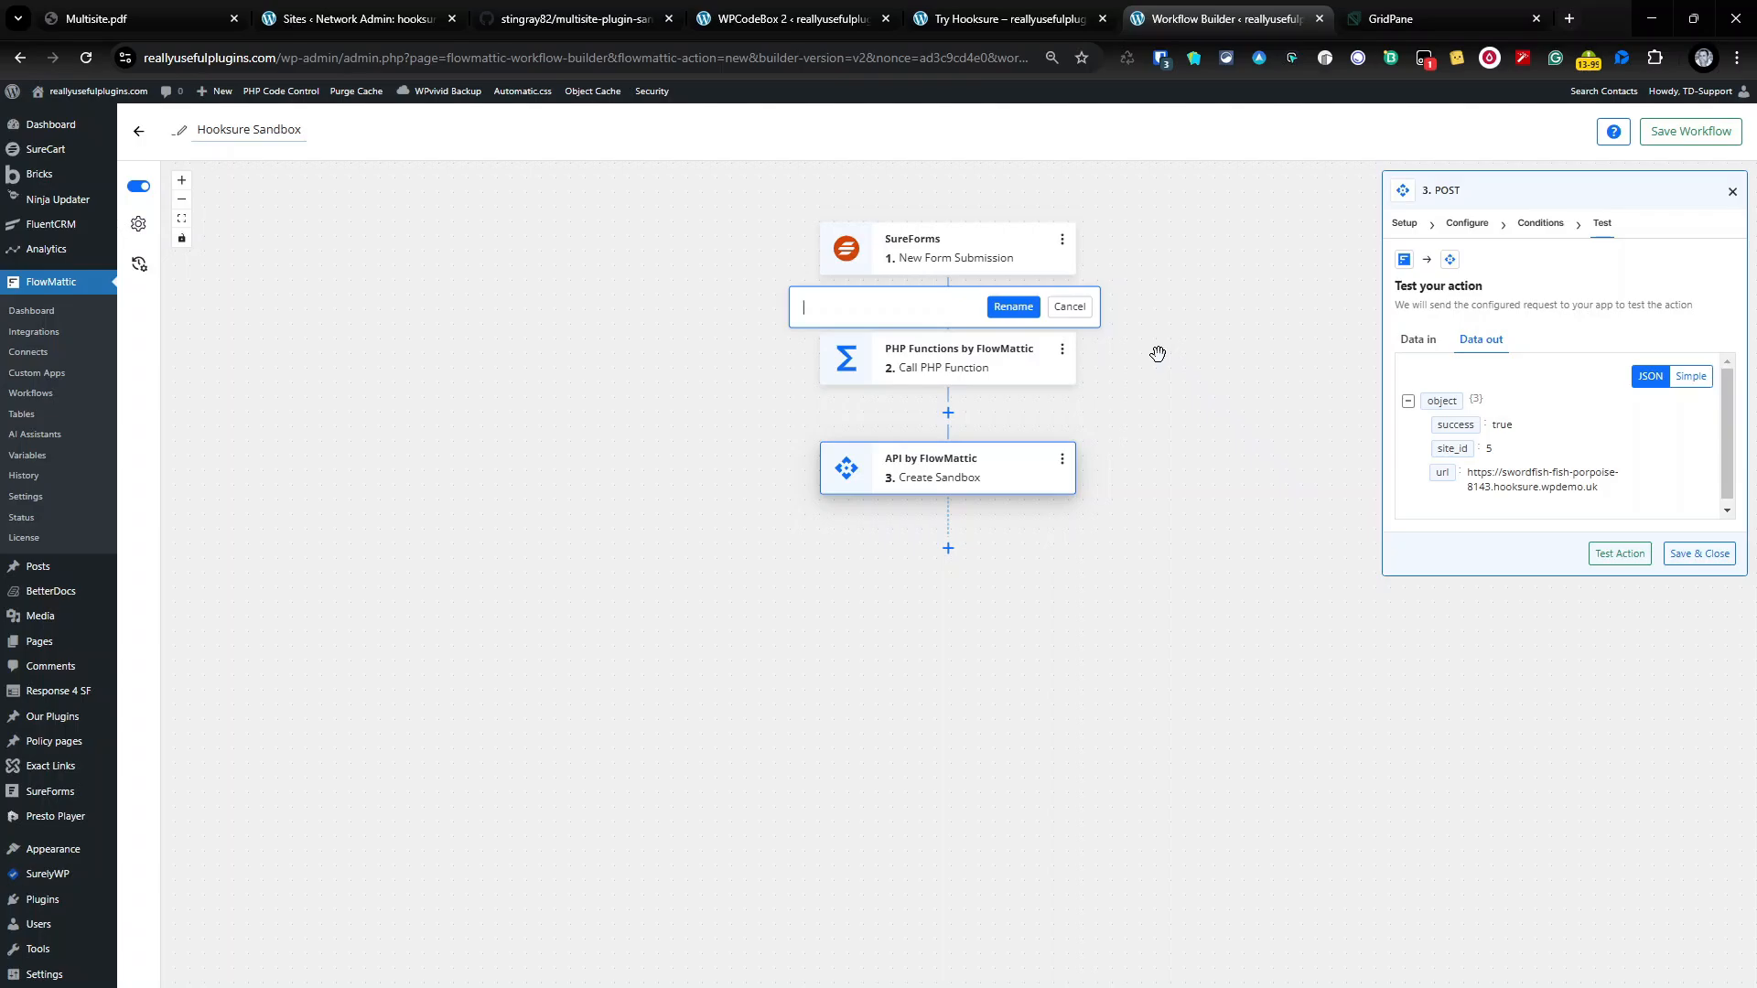
text(enerate Subdomain)
click(1023, 306)
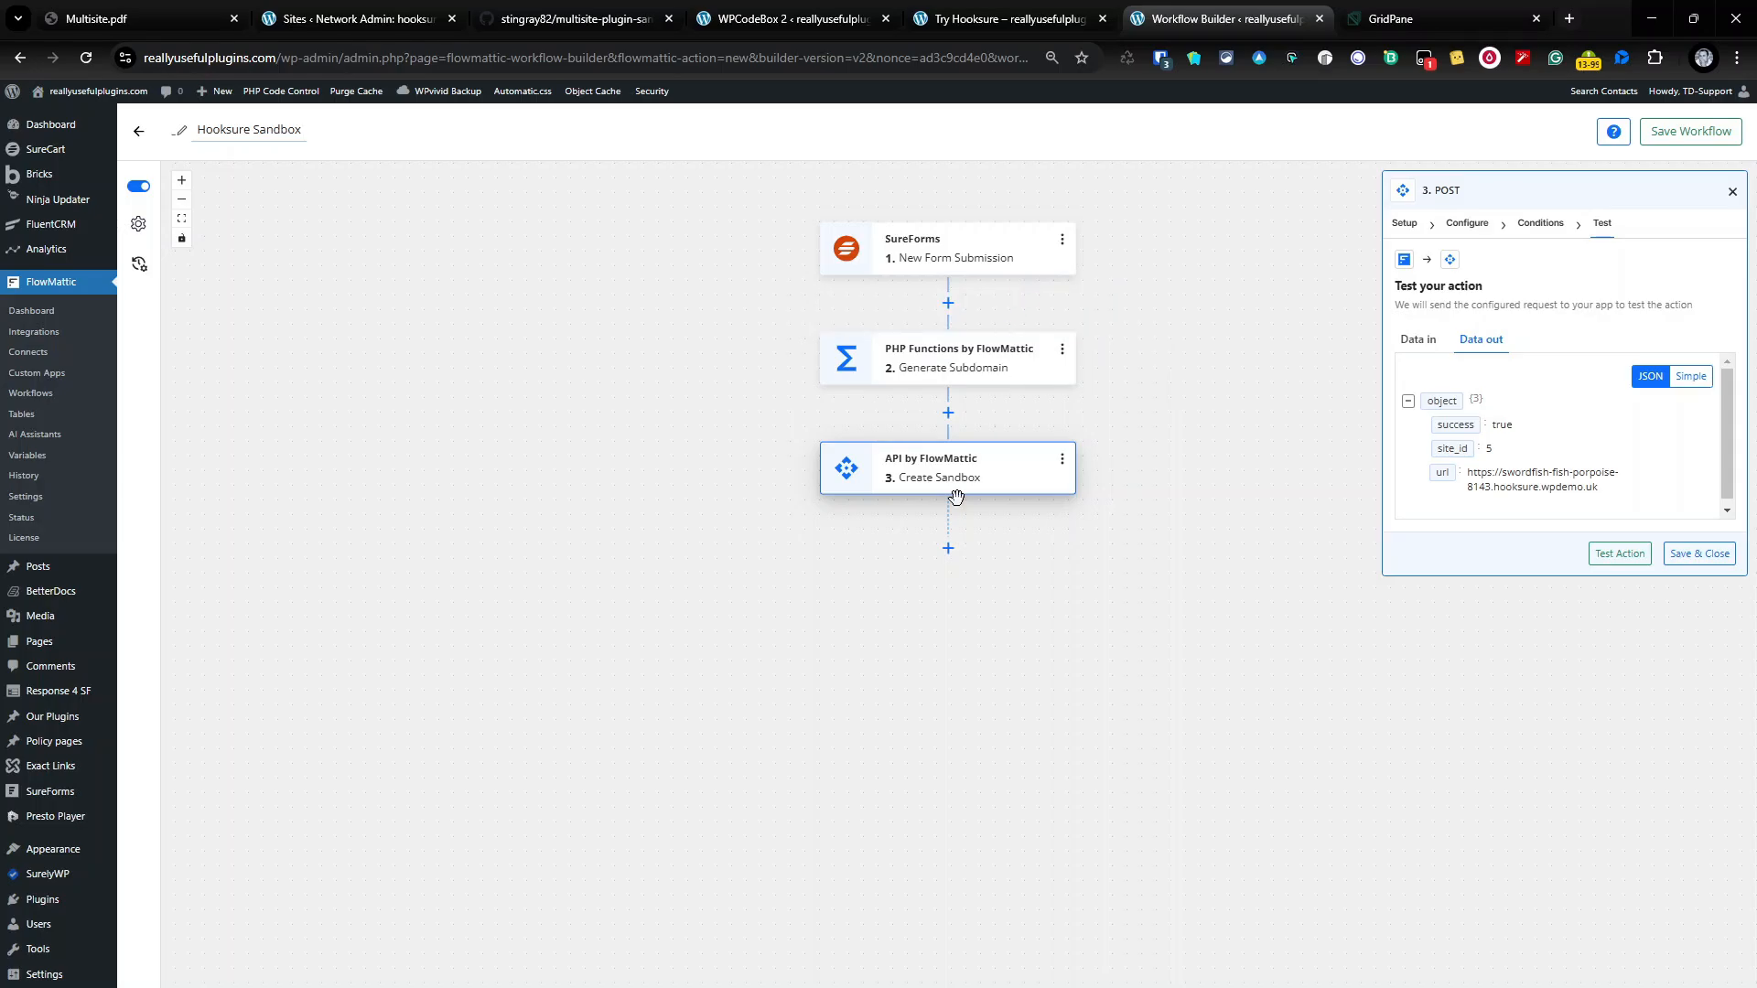
Step: Add an API by FlowMattic step after Create Sandbox with POST as its action event
click(948, 548)
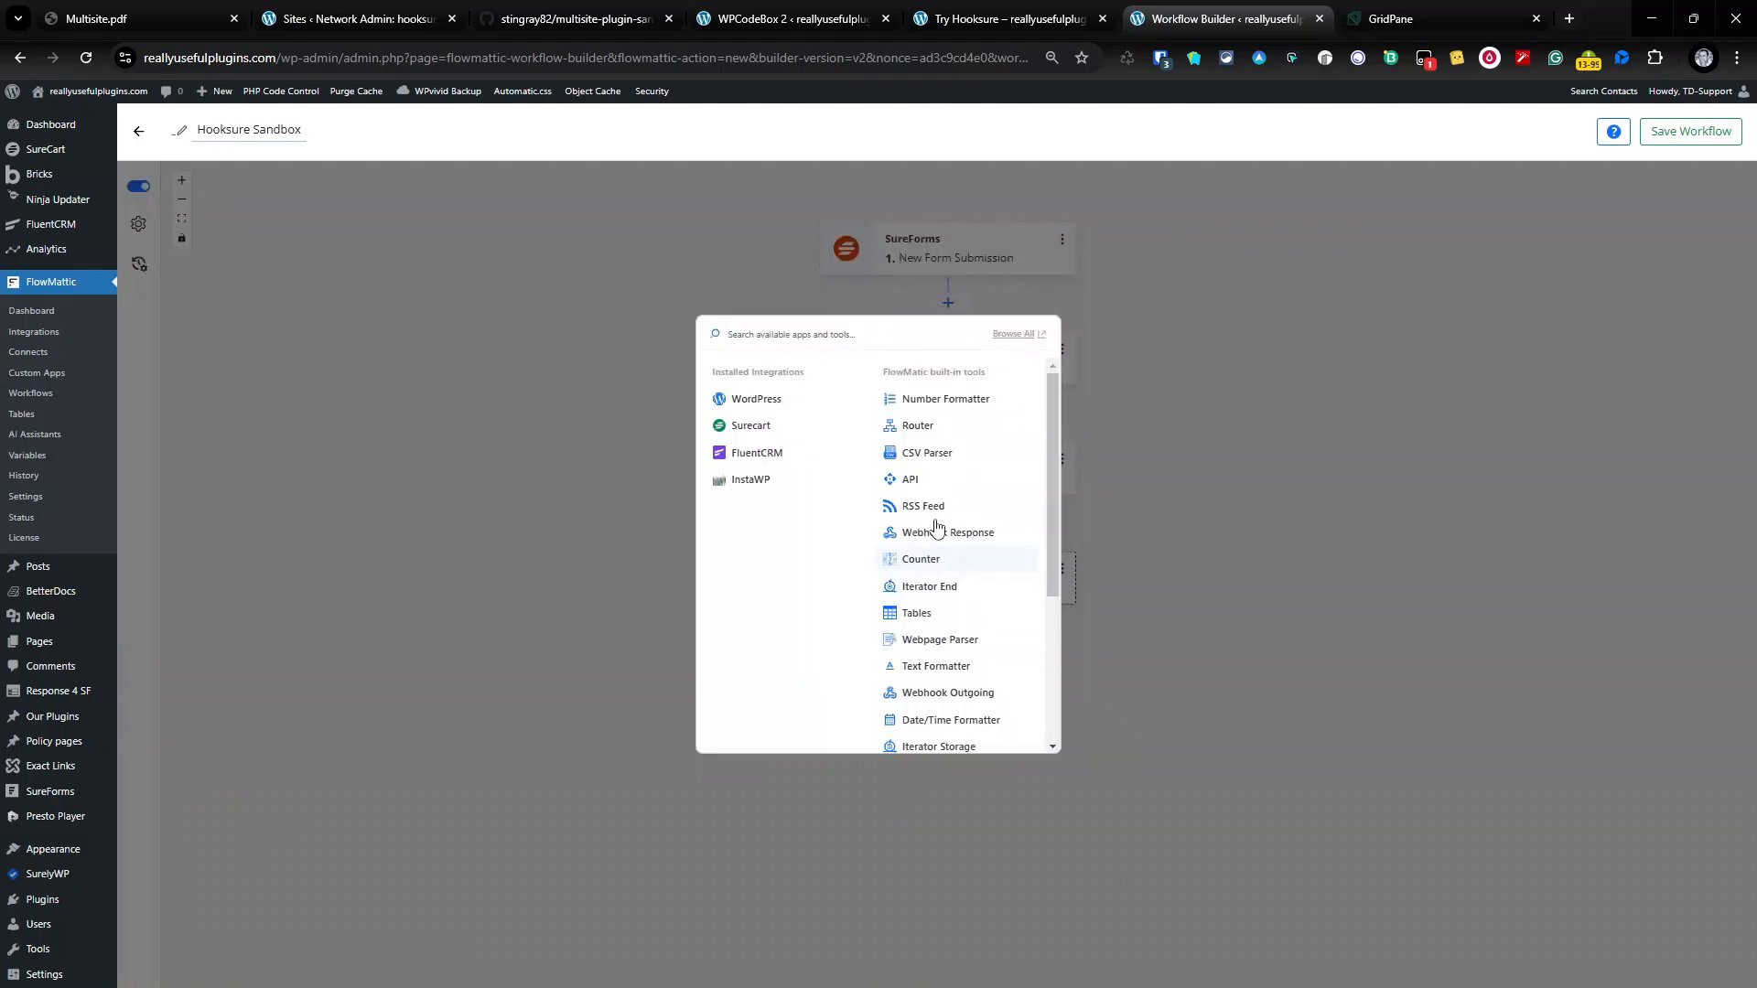
click(915, 480)
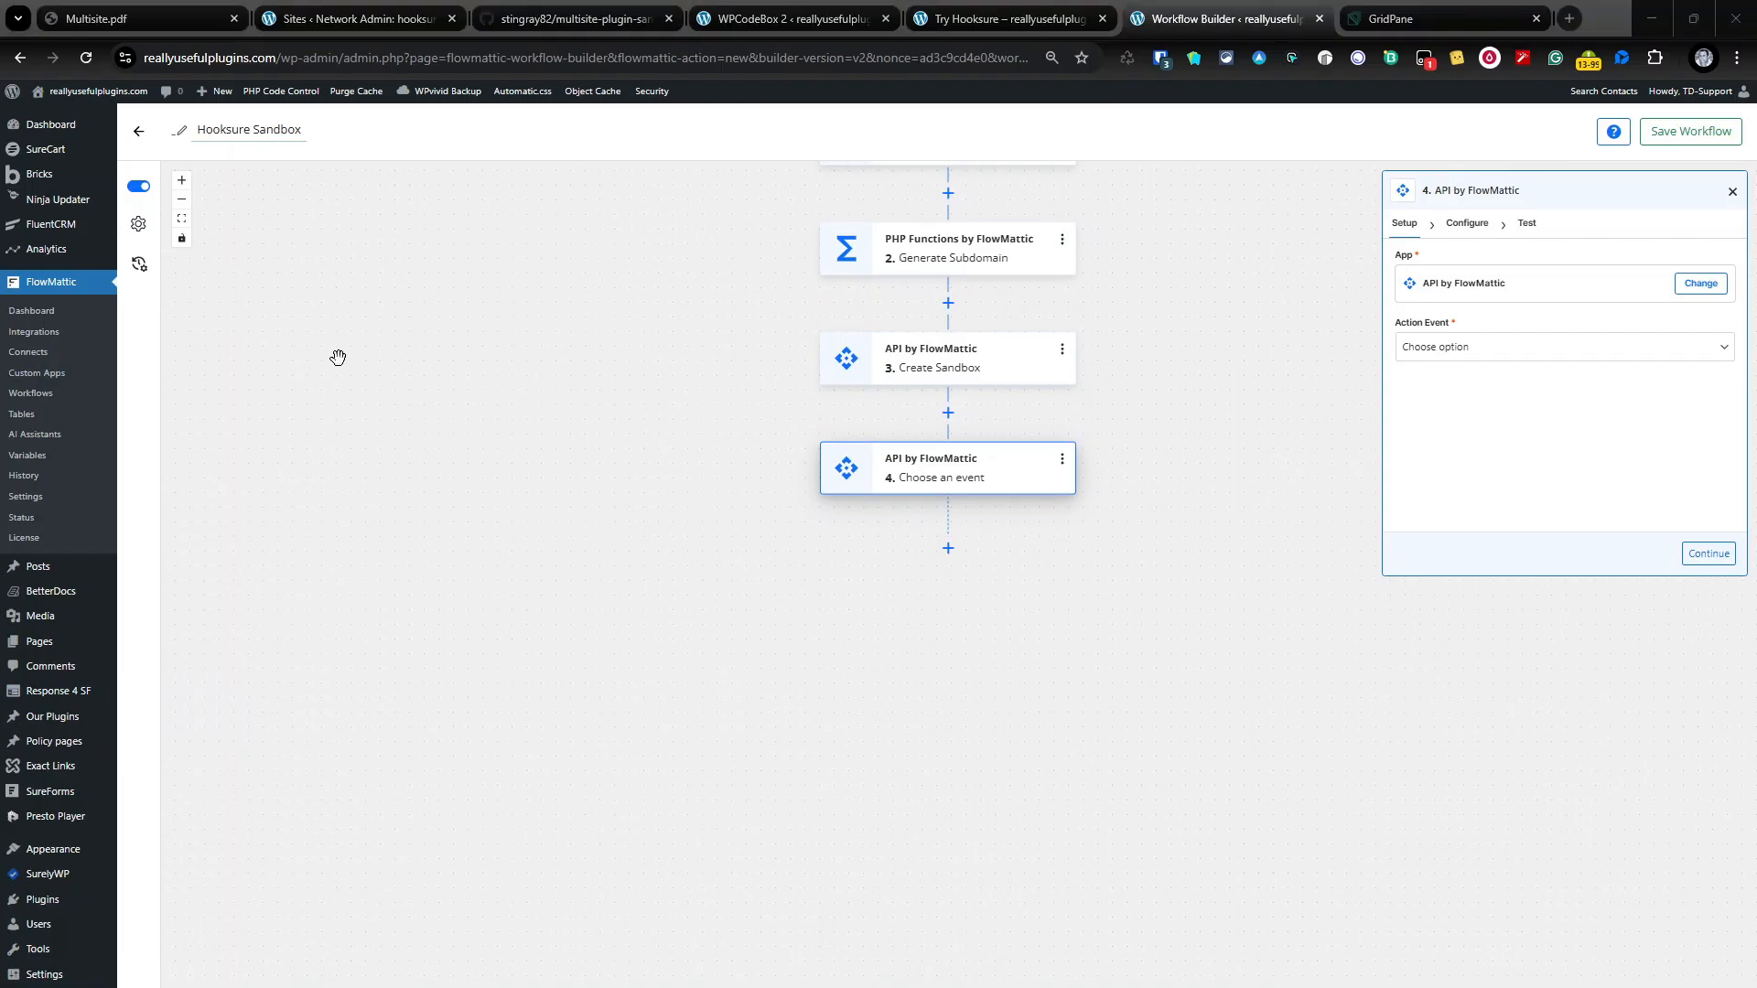
click(1475, 236)
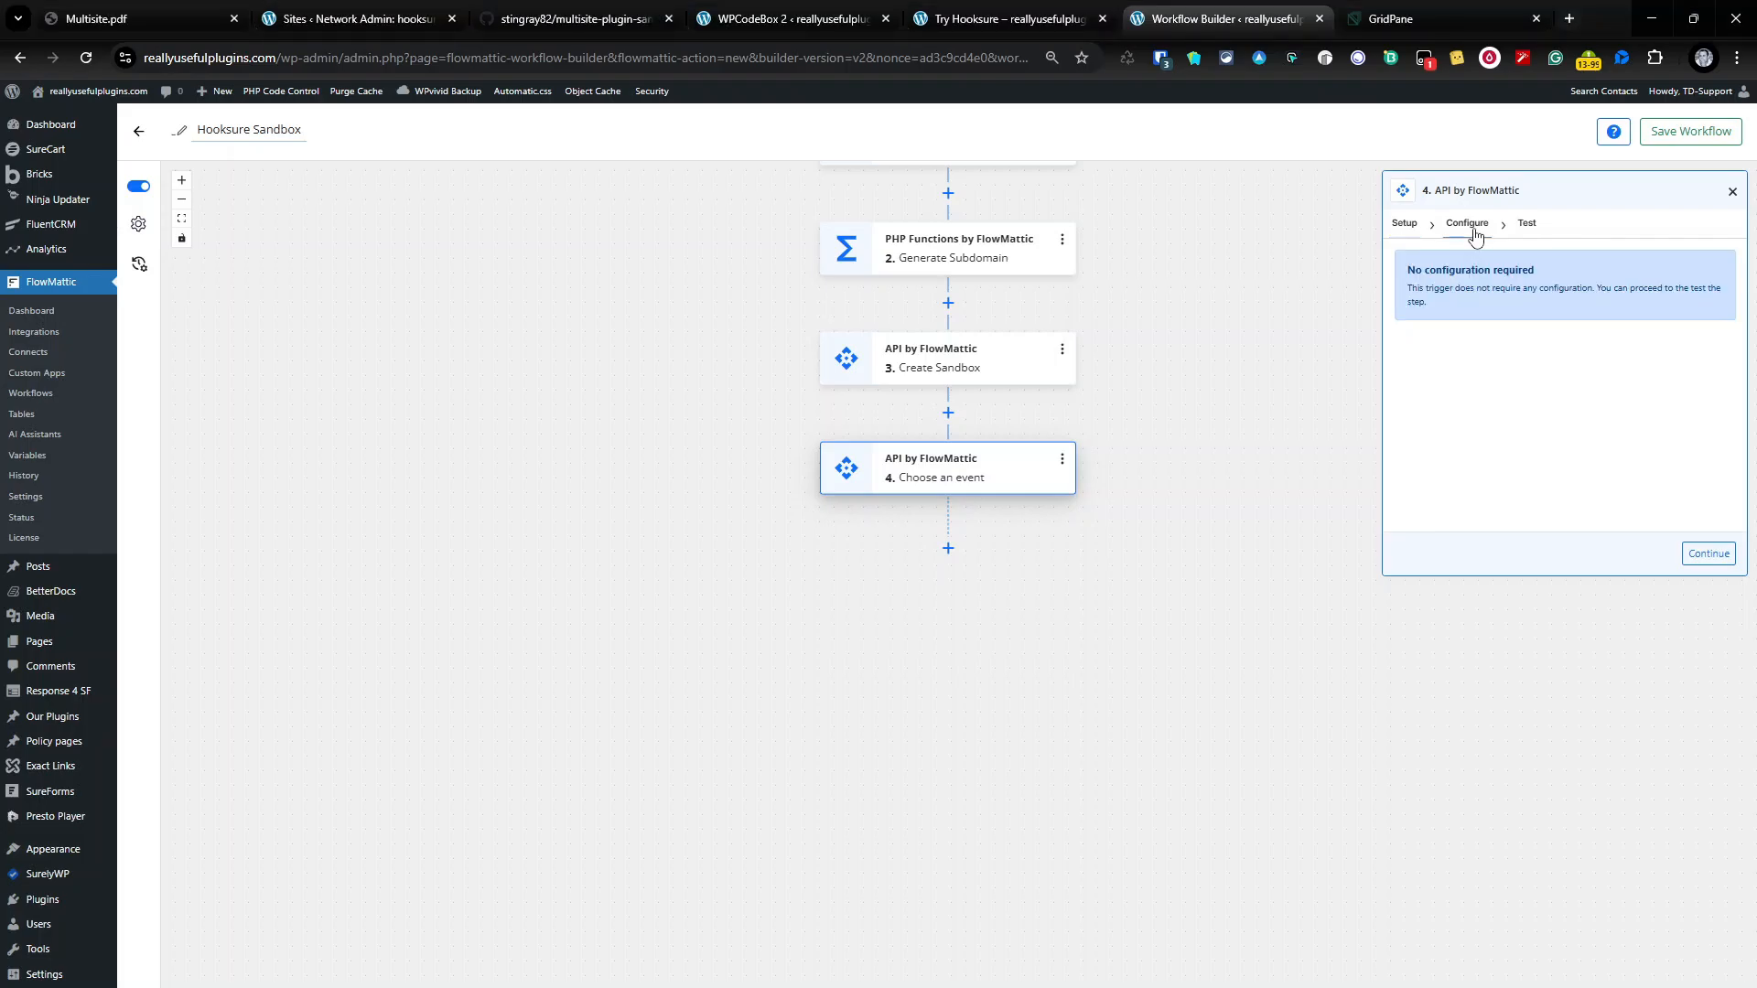
click(1409, 227)
click(1466, 356)
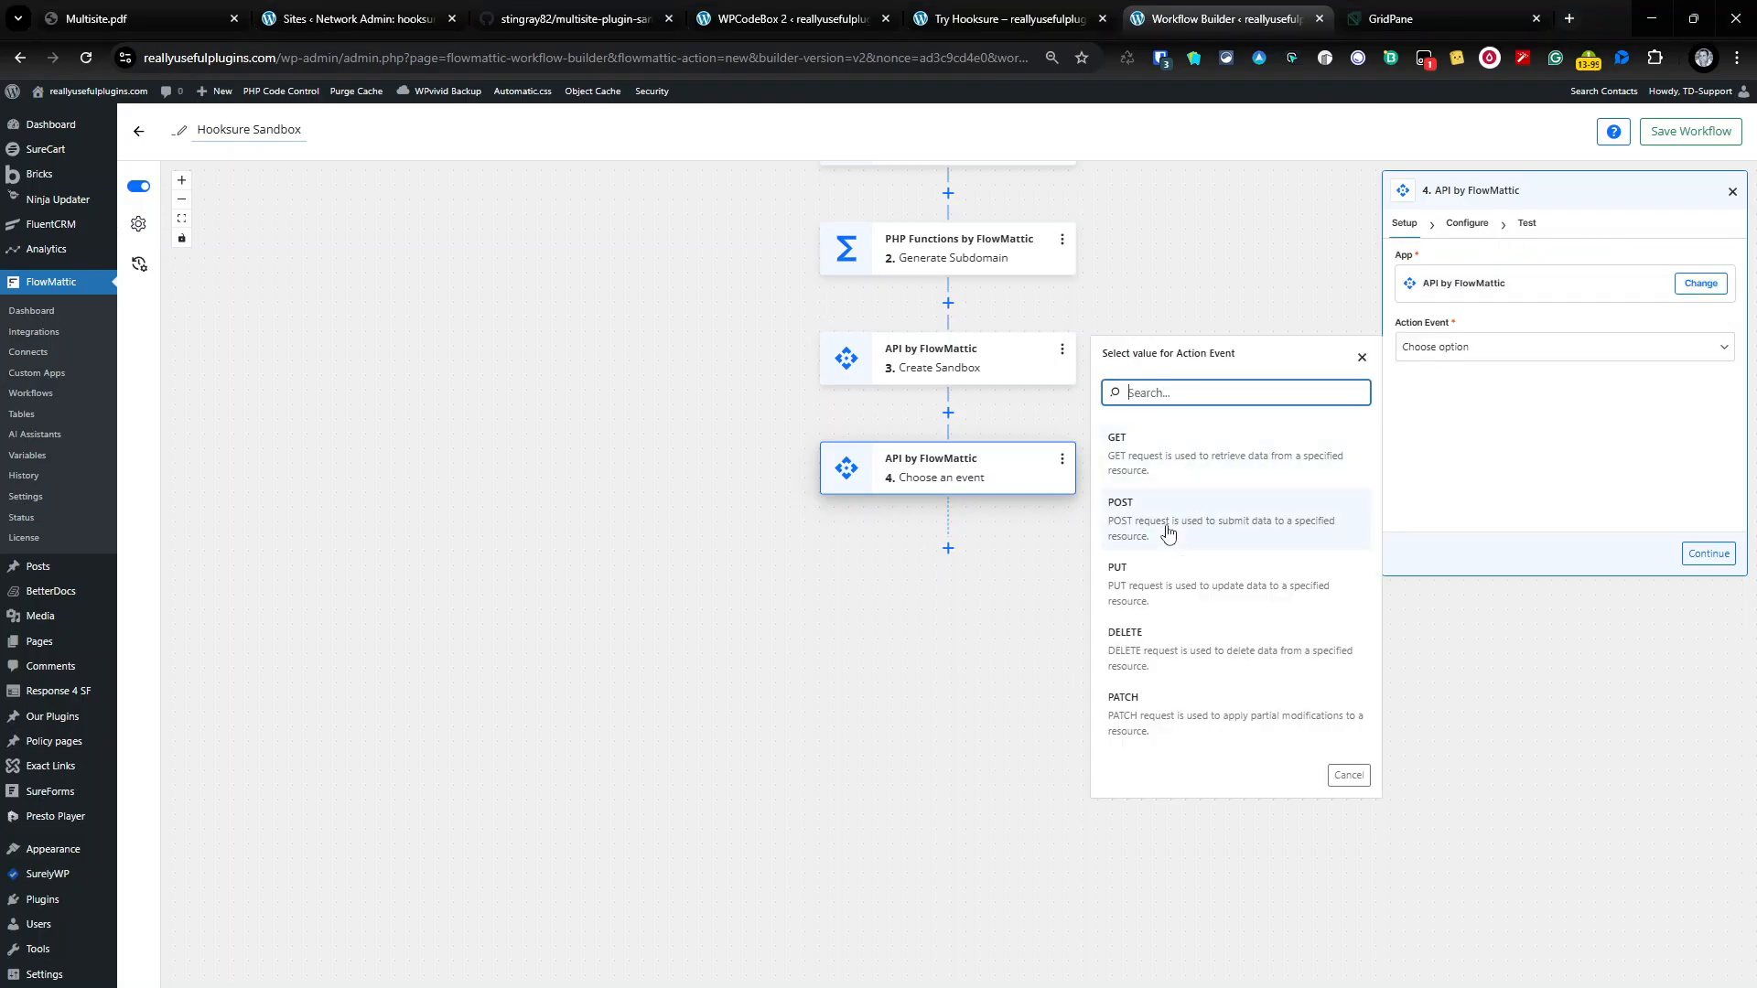
click(1168, 531)
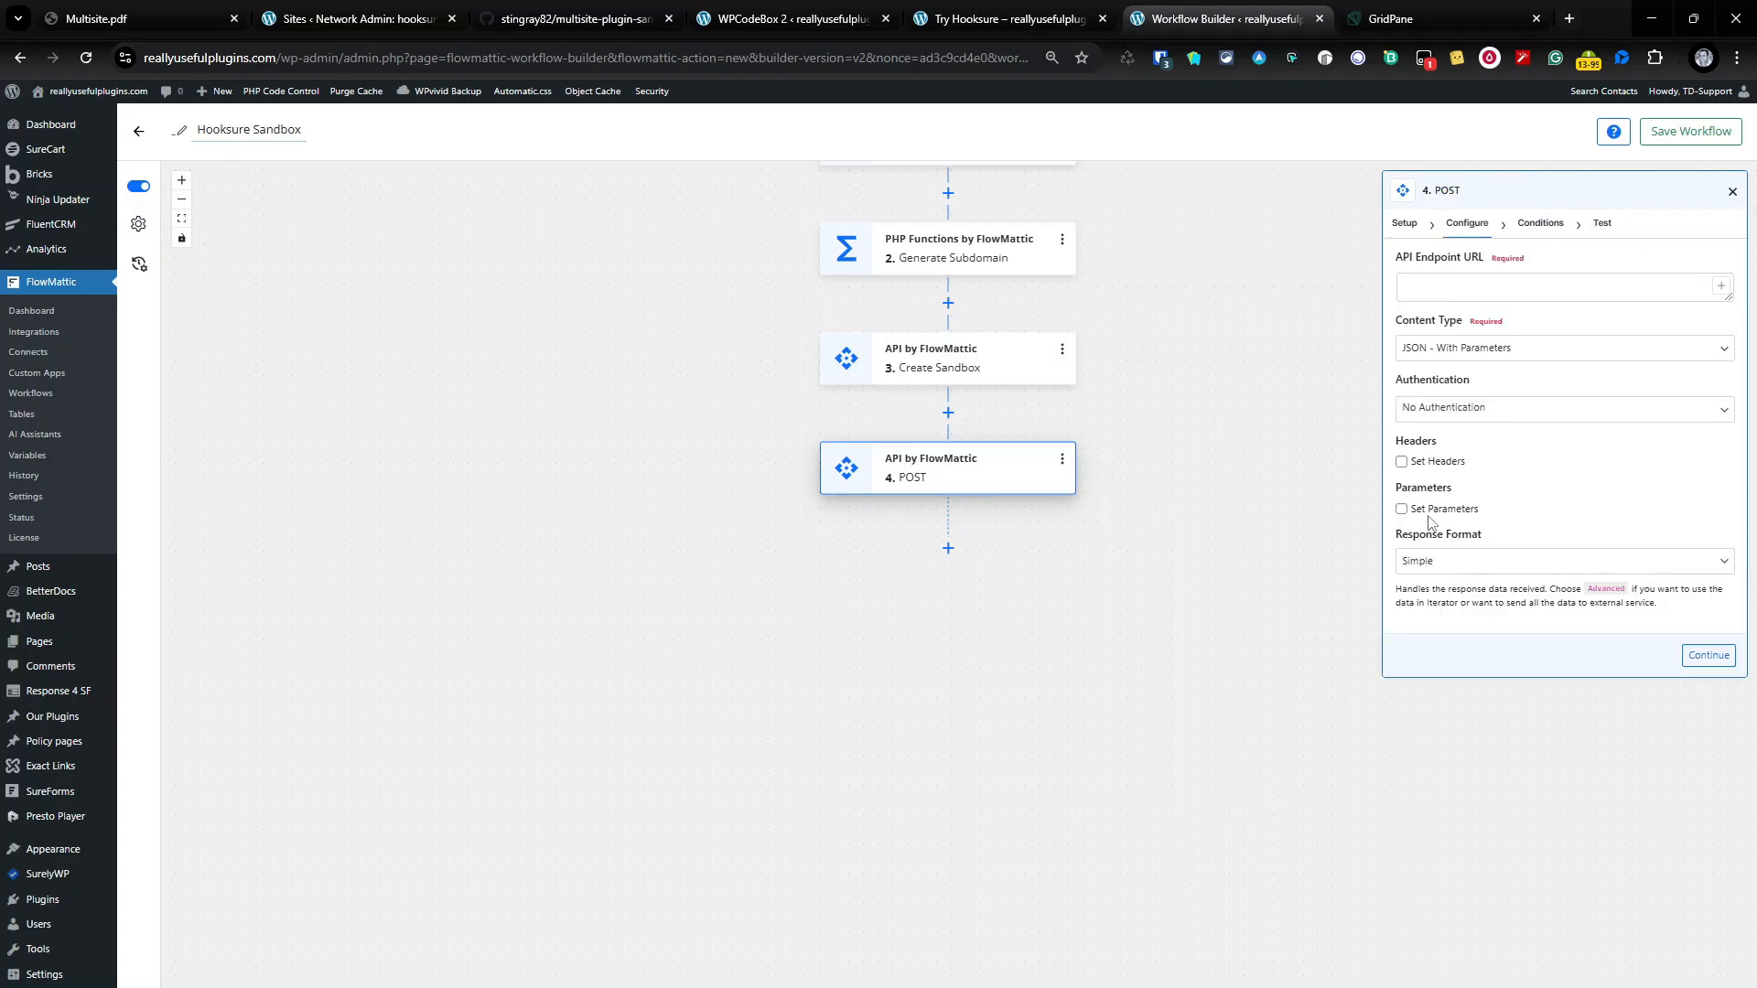
Step: Enable Set Parameters and add a 'username' parameter with a pasted value
click(1427, 512)
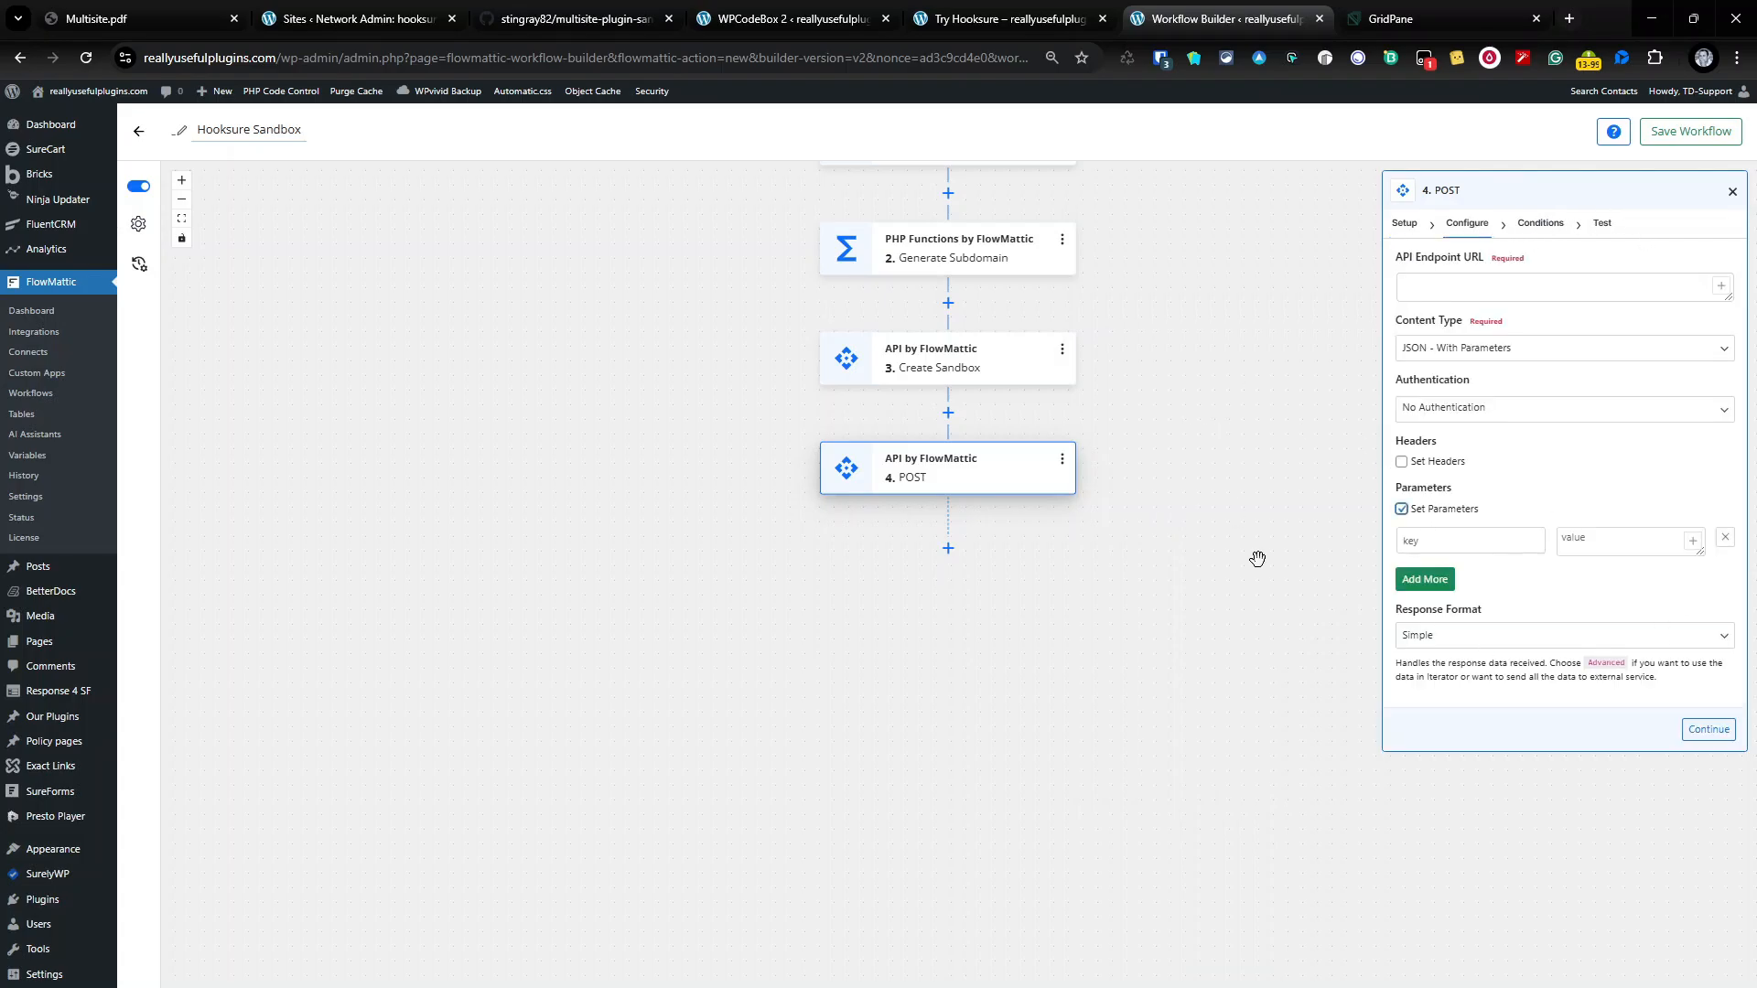
click(1438, 539)
text(username)
key(Tab)
click(1612, 537)
text(REALLYUSEFULPLUGINS)
Step: Add an 'avatar_url' parameter pointing to the content/uploads/RUP.jpg image
click(1425, 579)
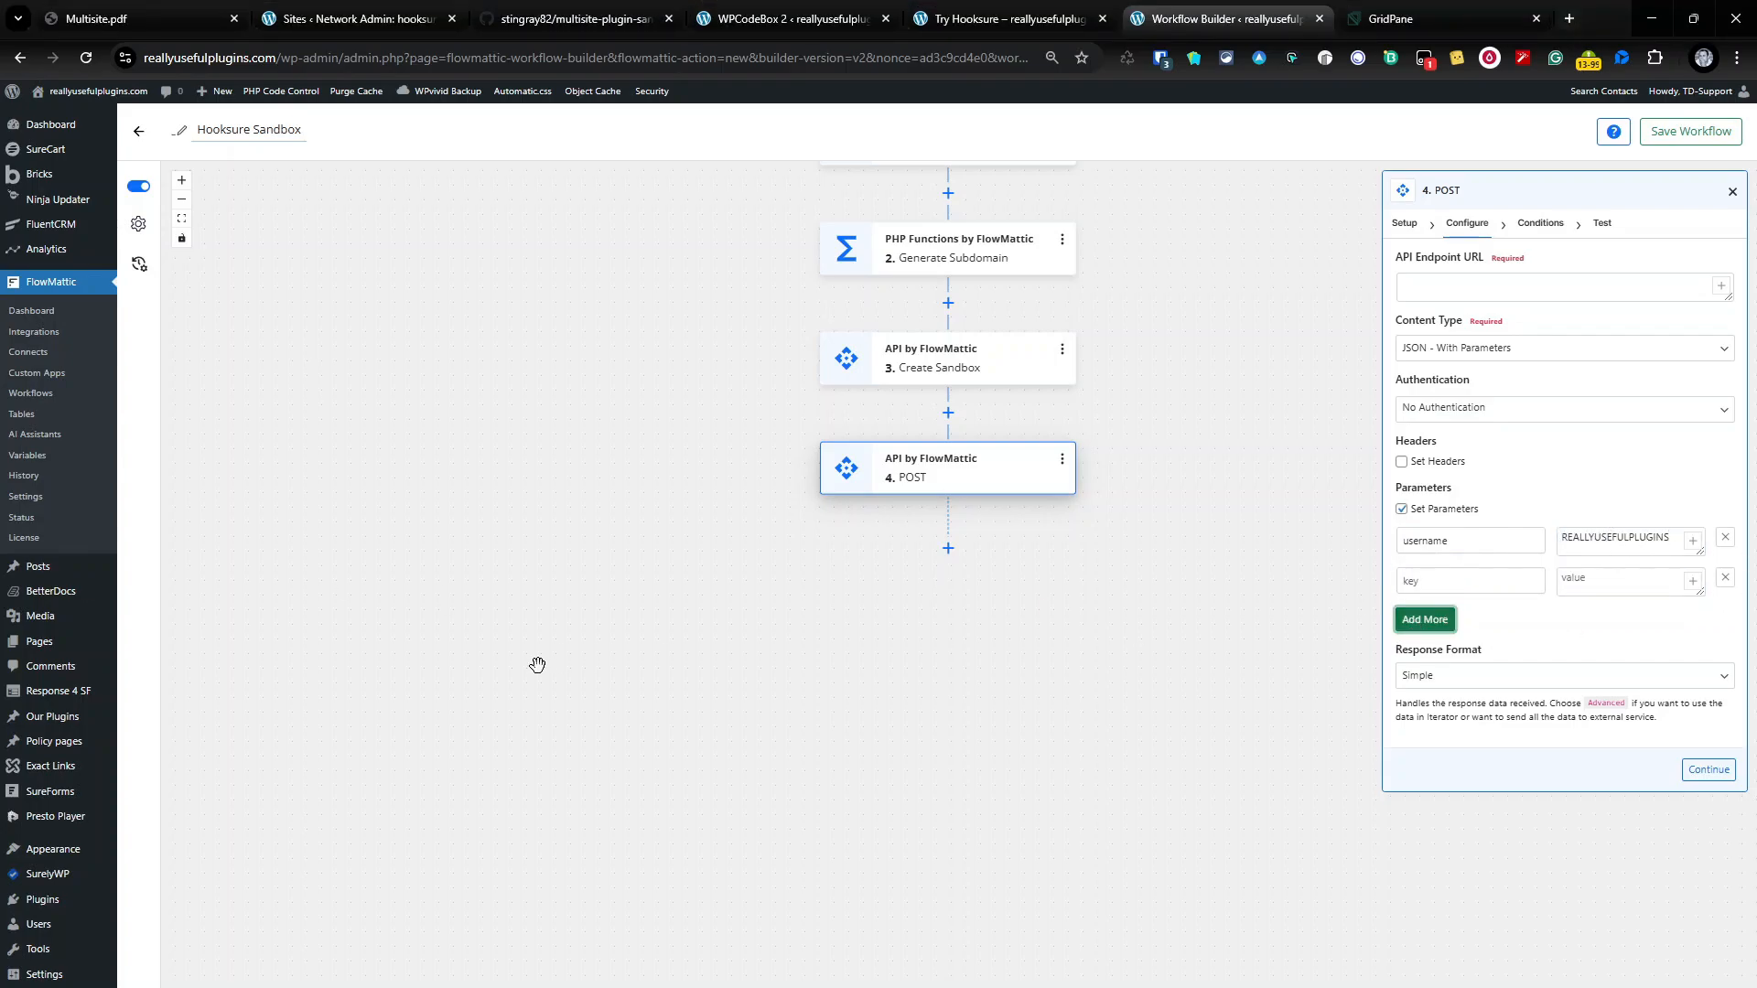
click(1450, 588)
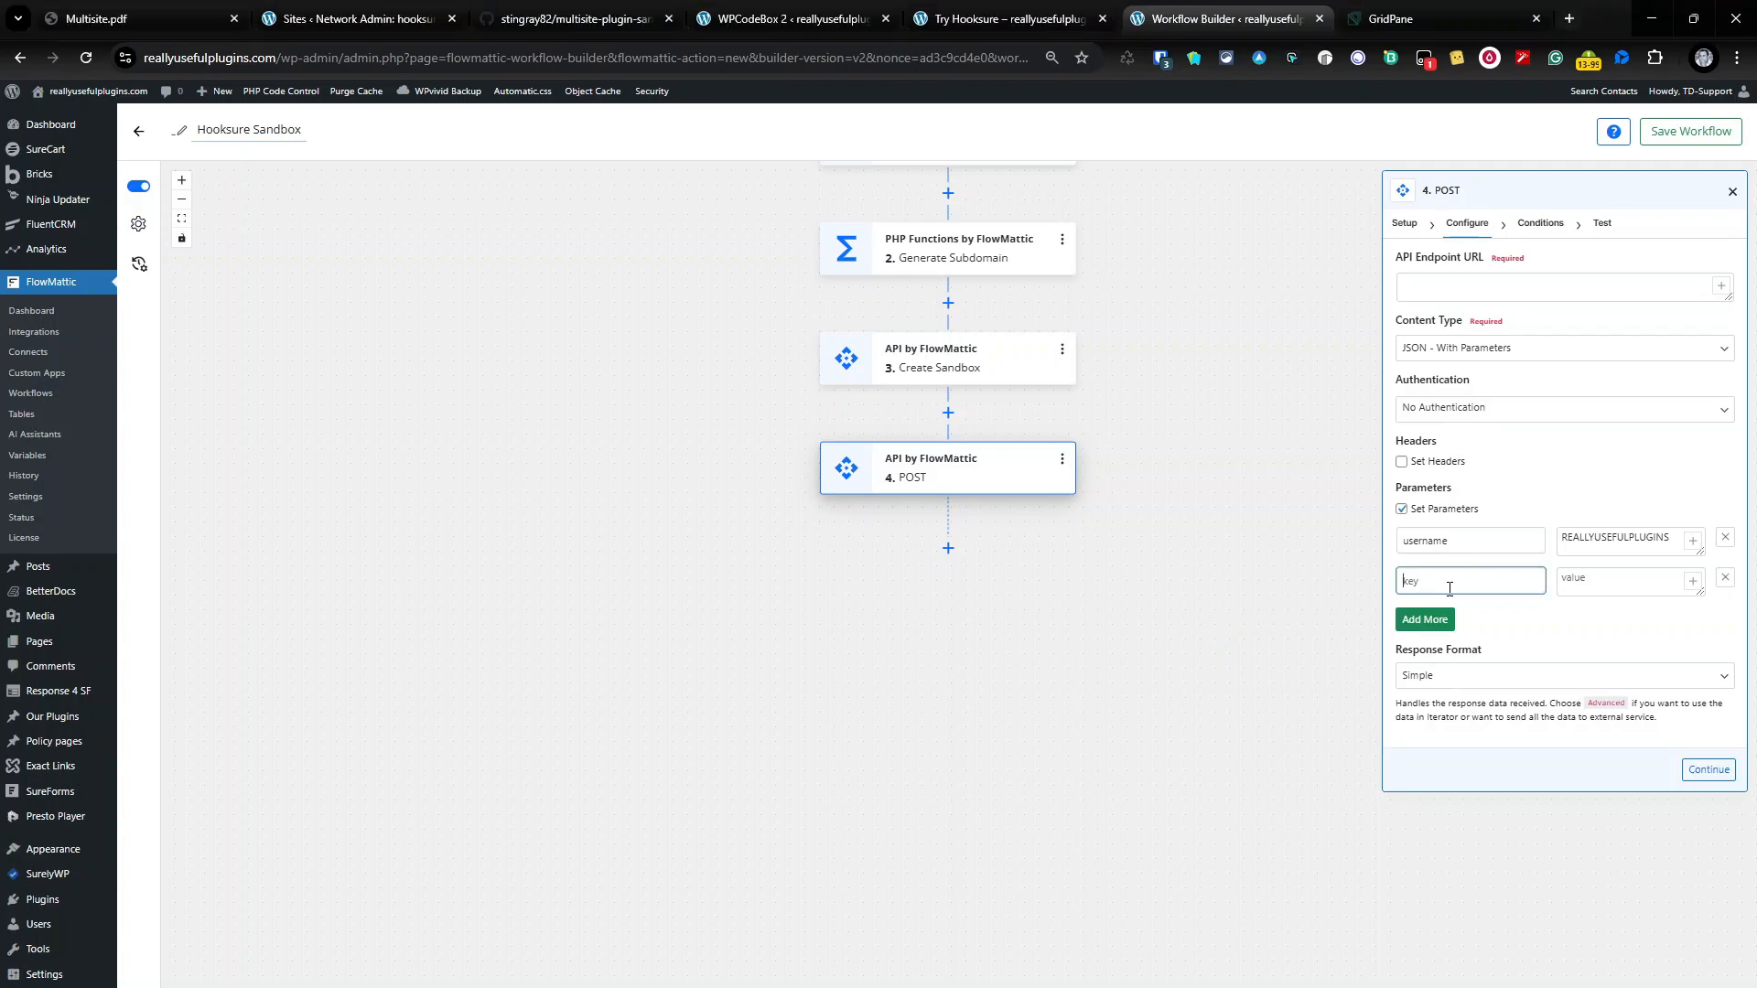
text(avatar_url)
key(alt+Tab)
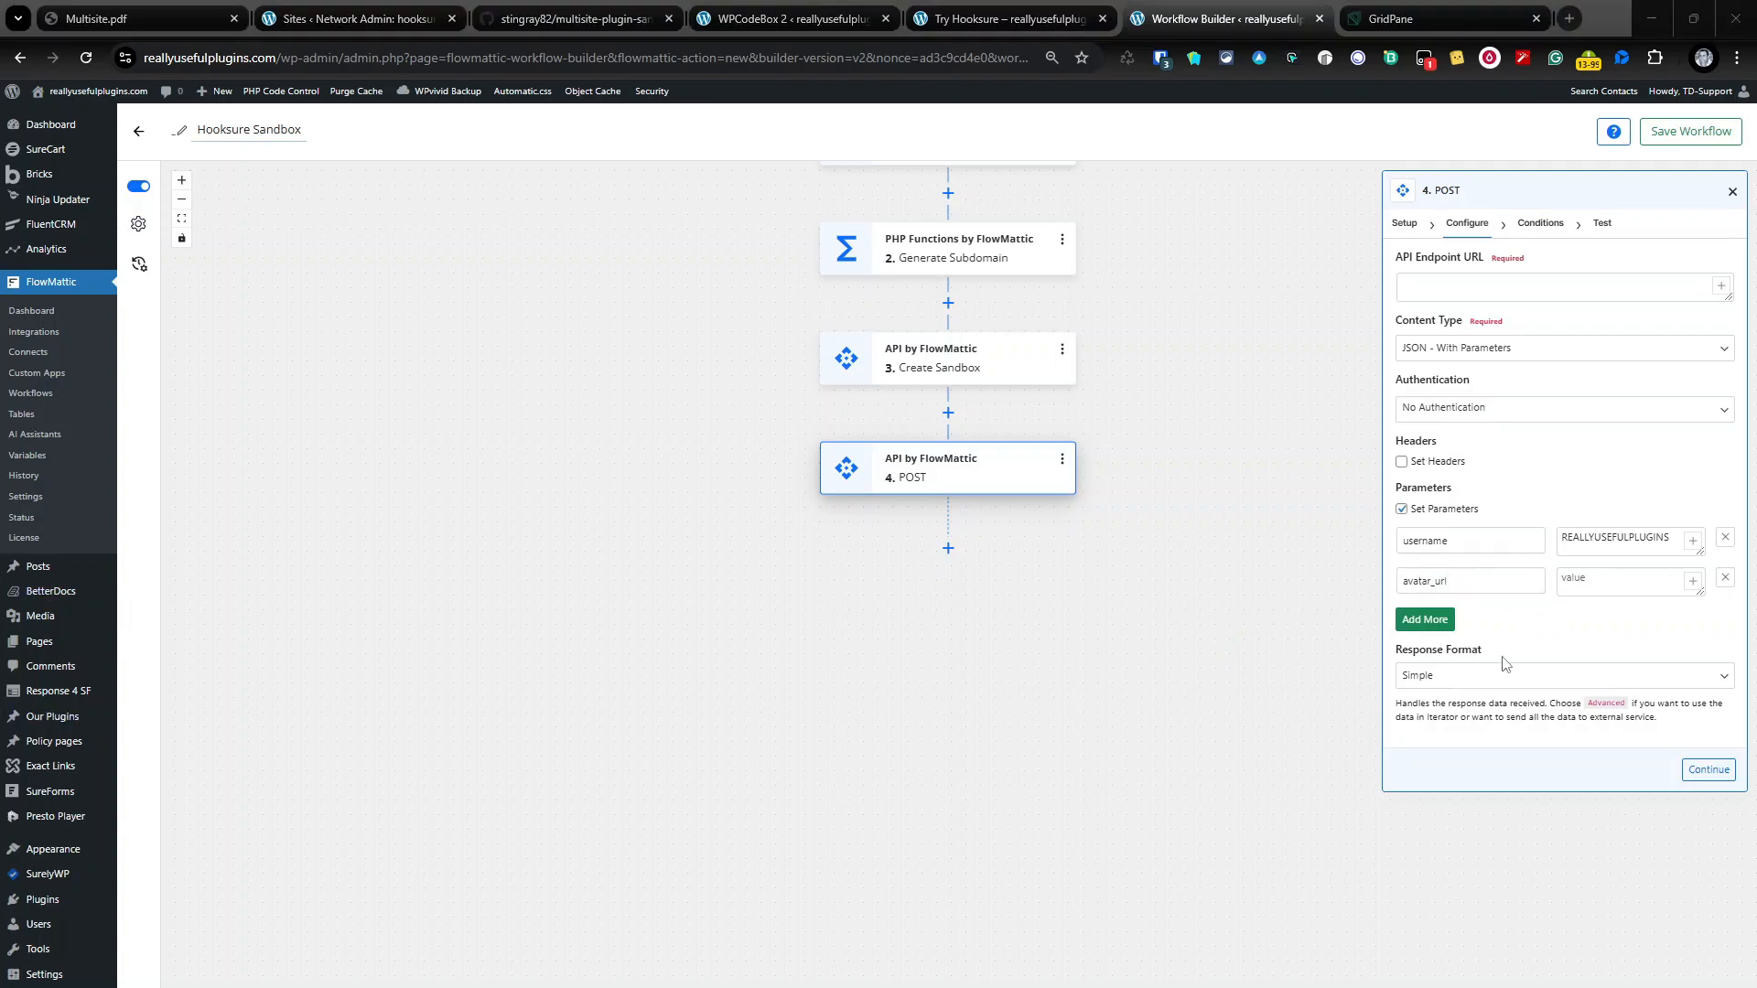
click(1611, 582)
key(ctrl+v)
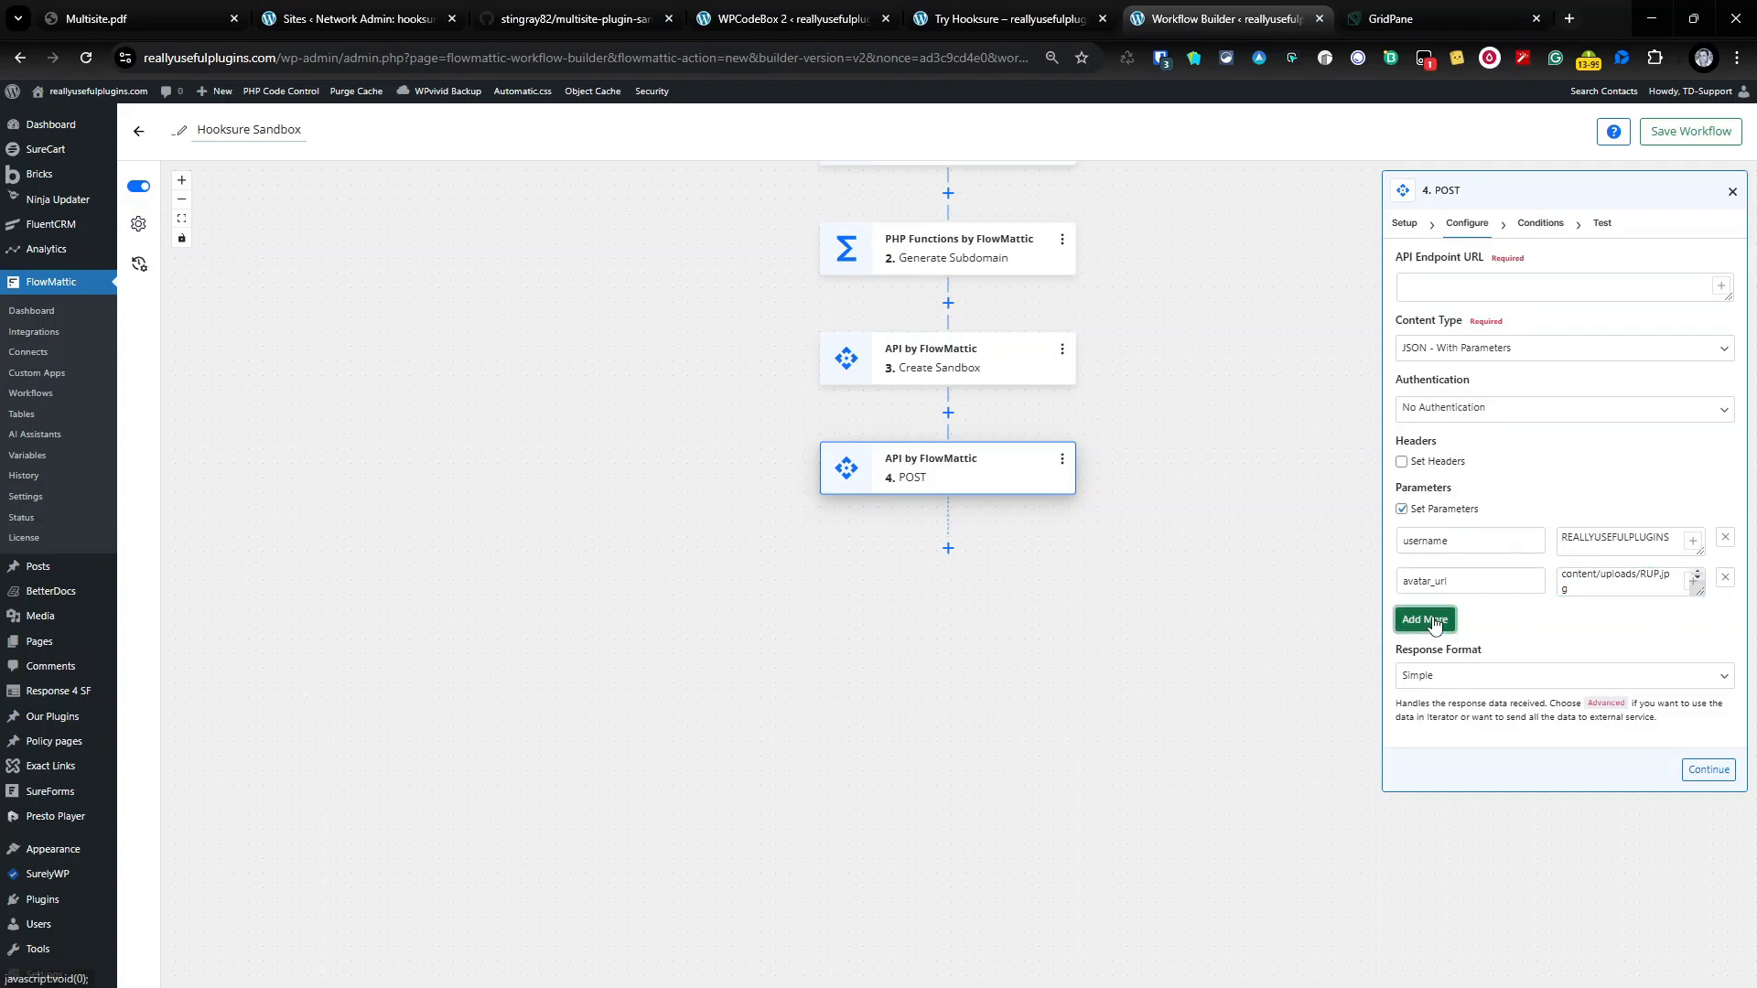
Step: Add a 'content' parameter whose value begins 'New Hooksure Sandbox Generated -'
click(1423, 620)
key(alt+Tab)
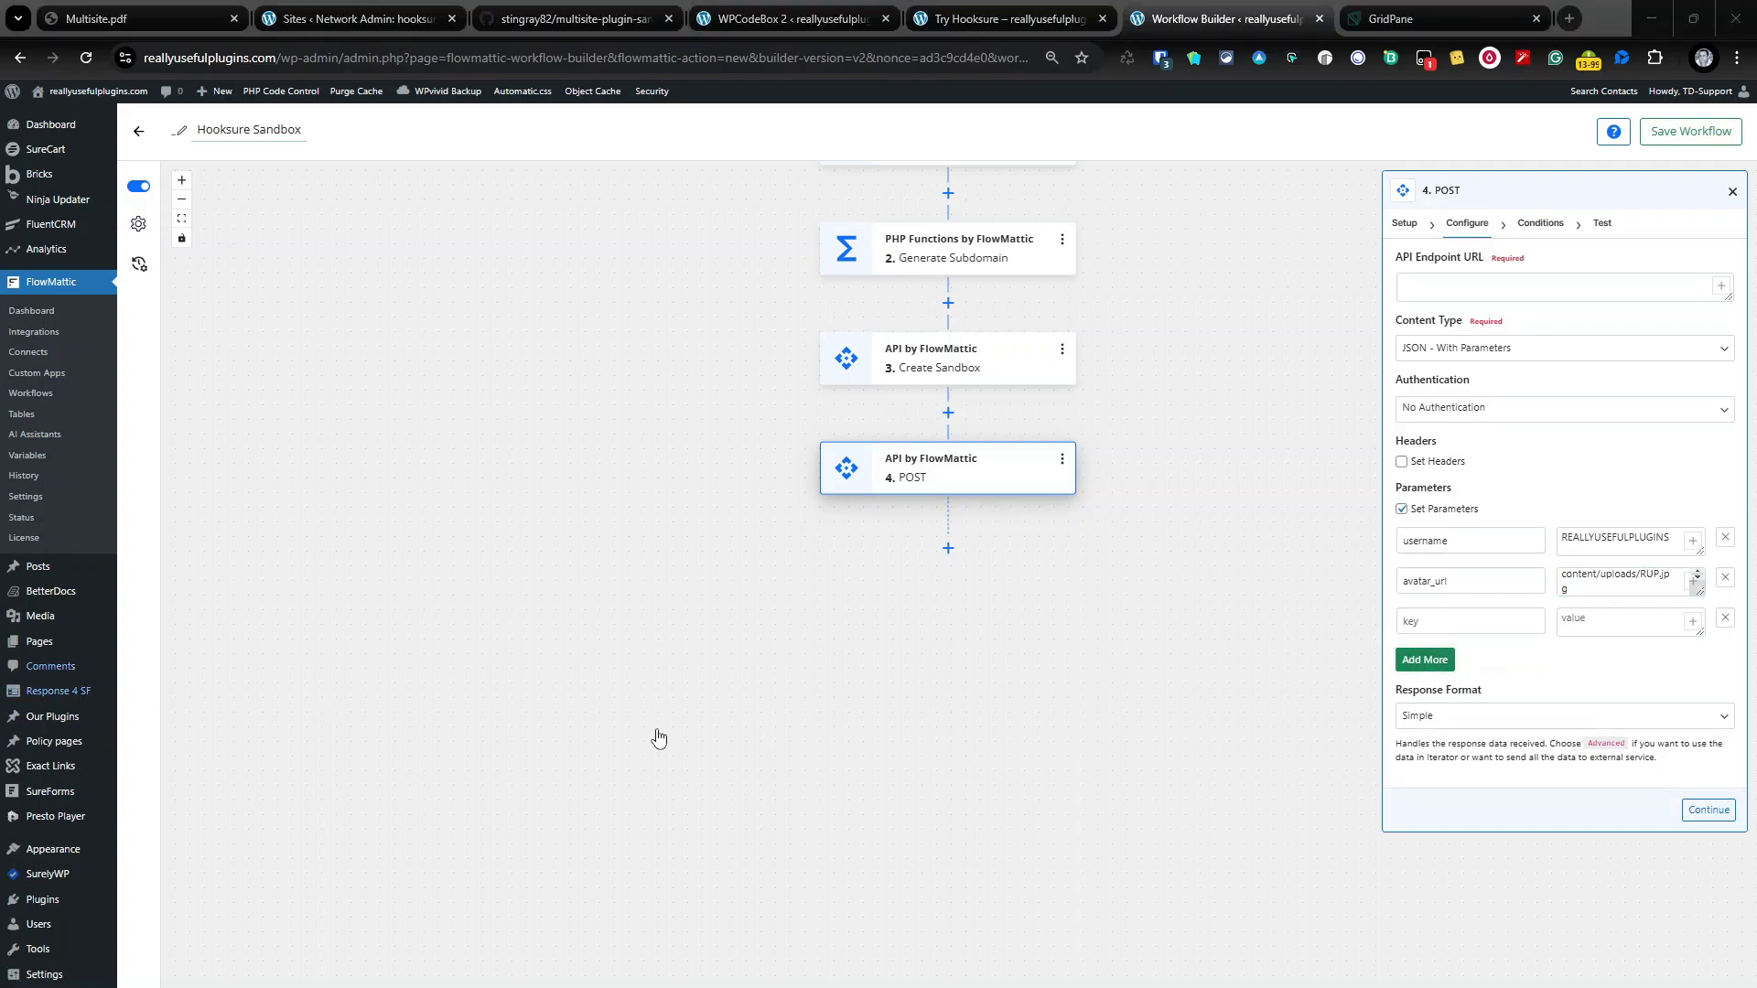
click(1471, 622)
text(content)
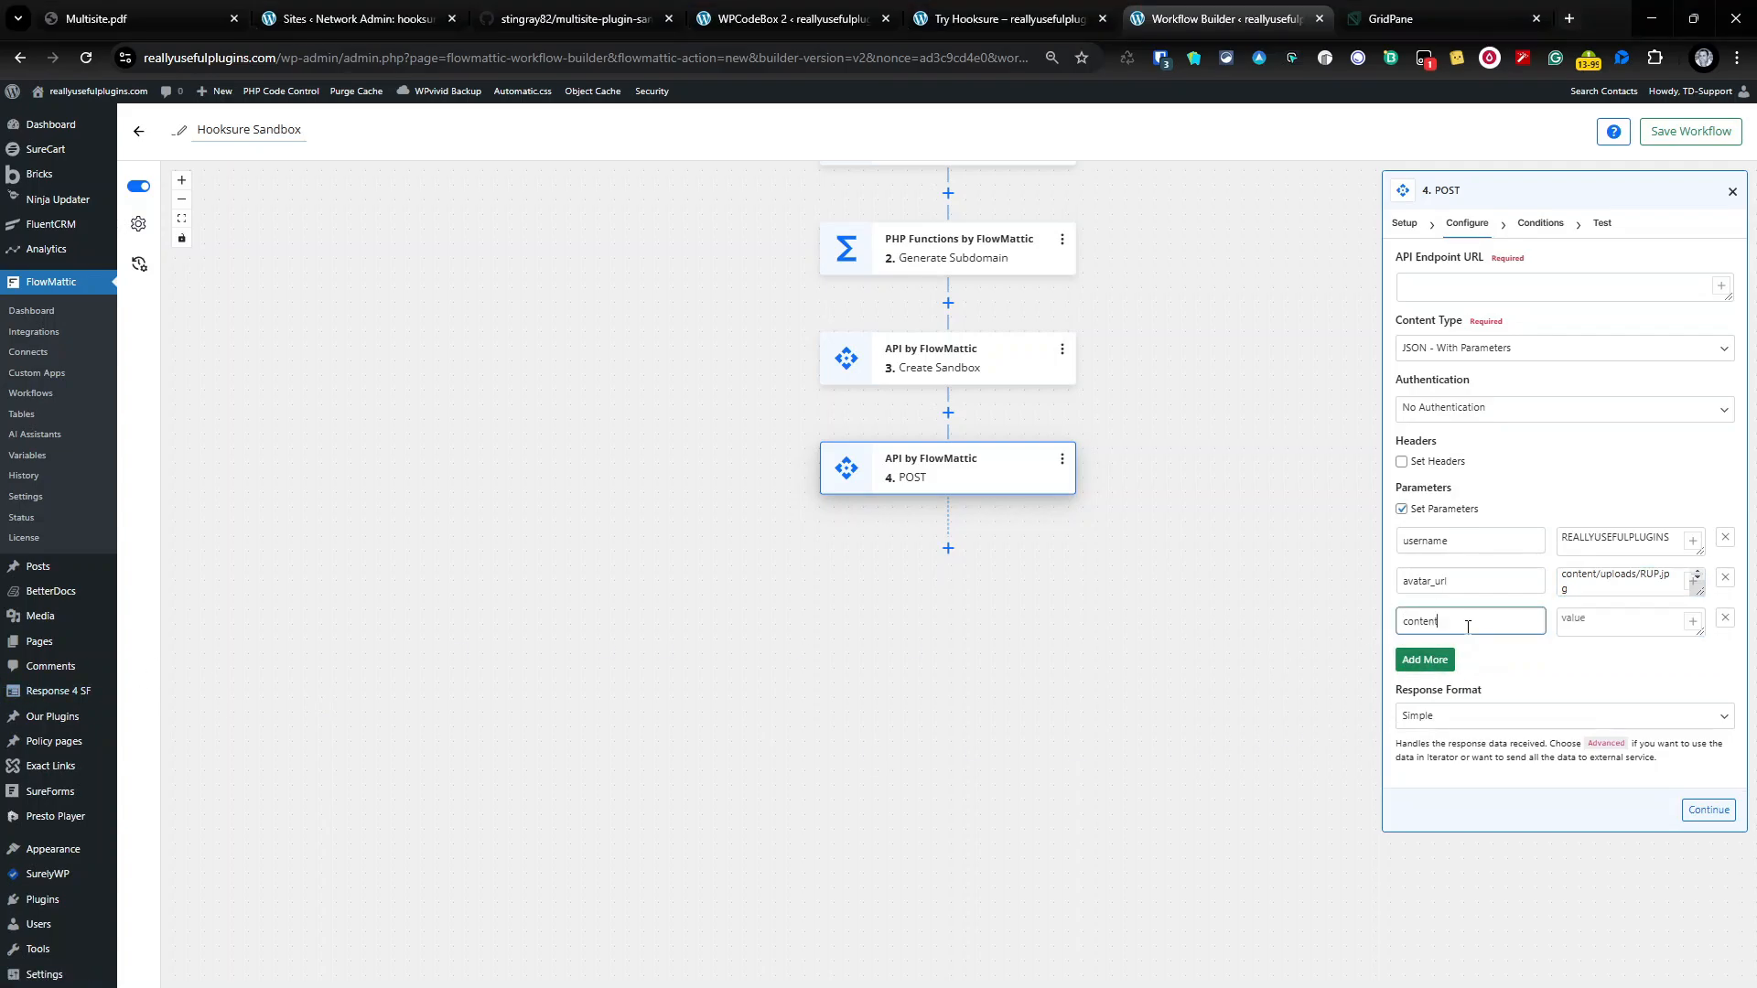
click(1581, 638)
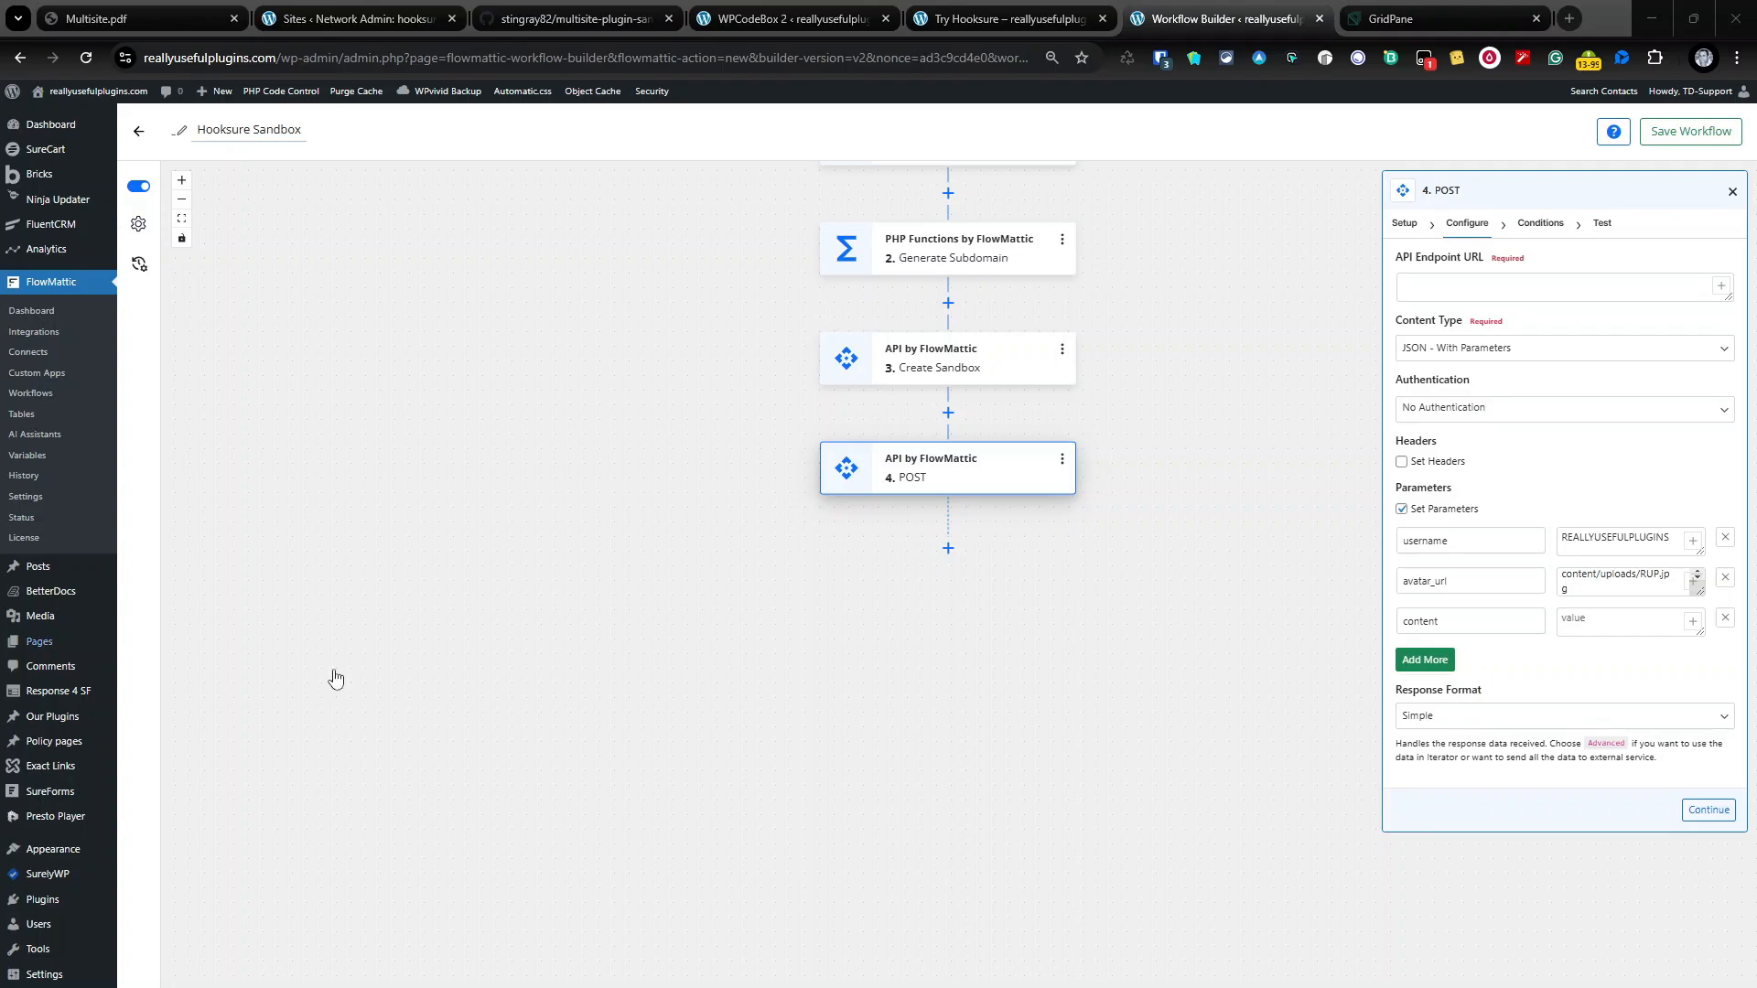
click(1627, 622)
text(New)
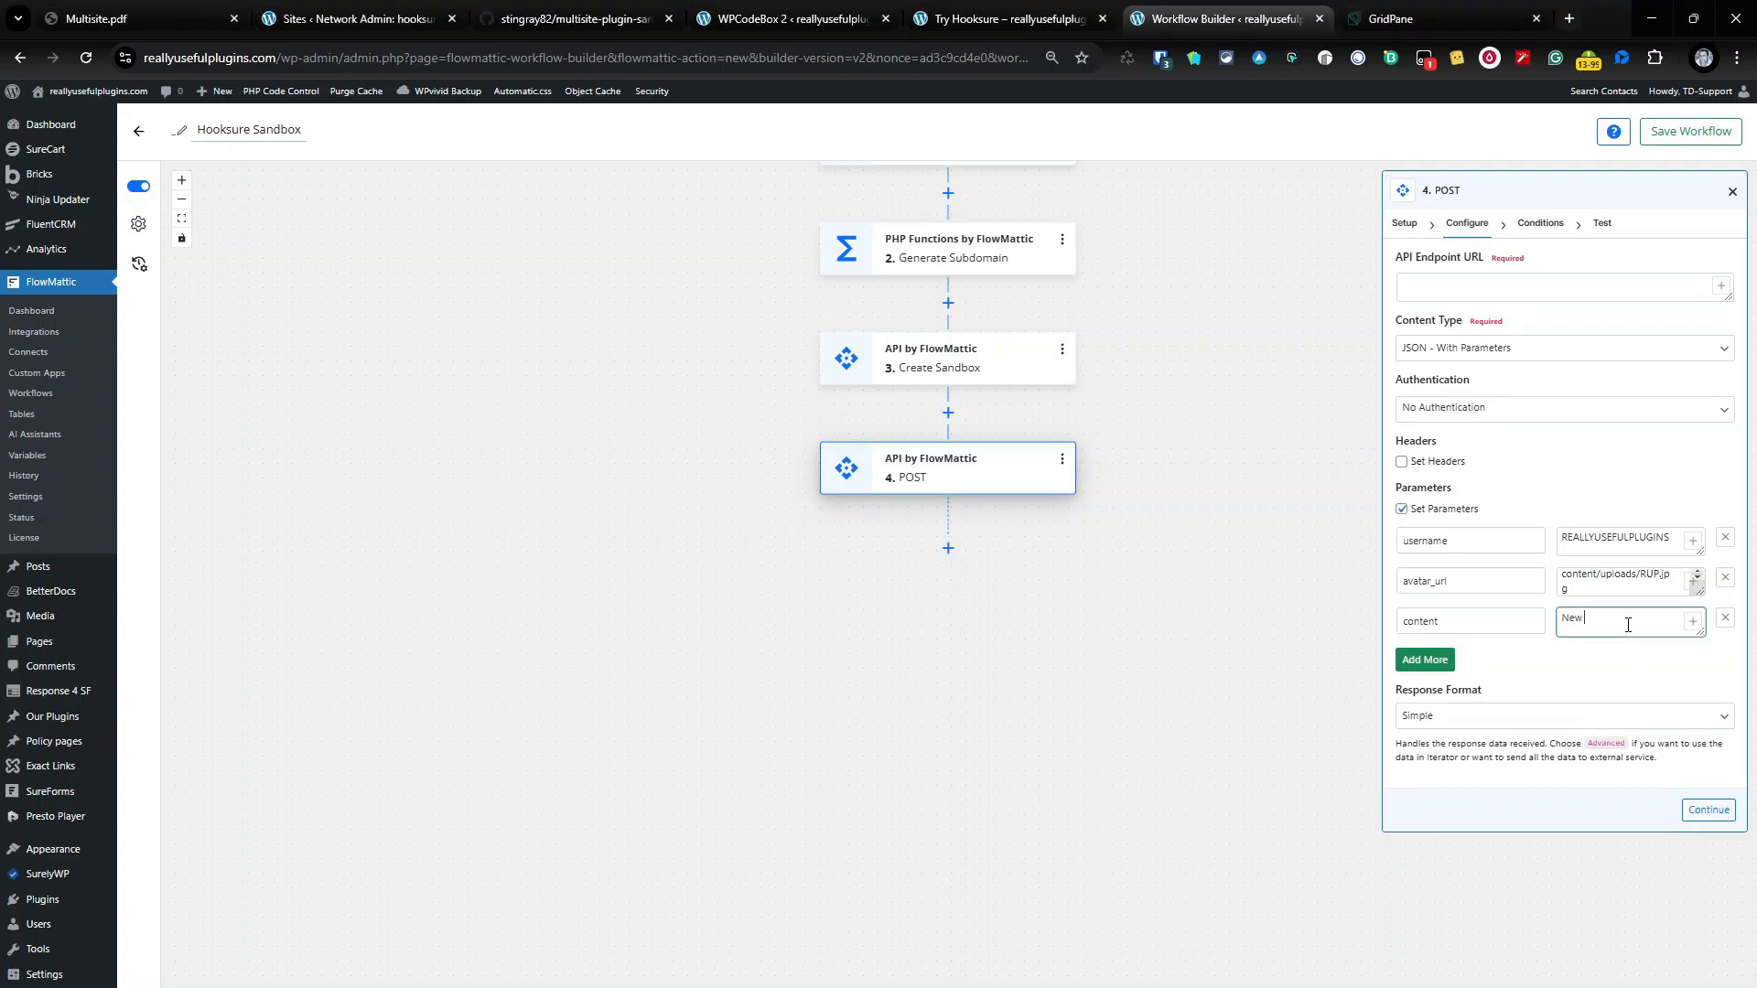
text( Hooksure Sandbox Generated -)
Step: Append the Generate Subdomain output plus the .hooksure.wpdemo.uk domain to the content message
click(1691, 619)
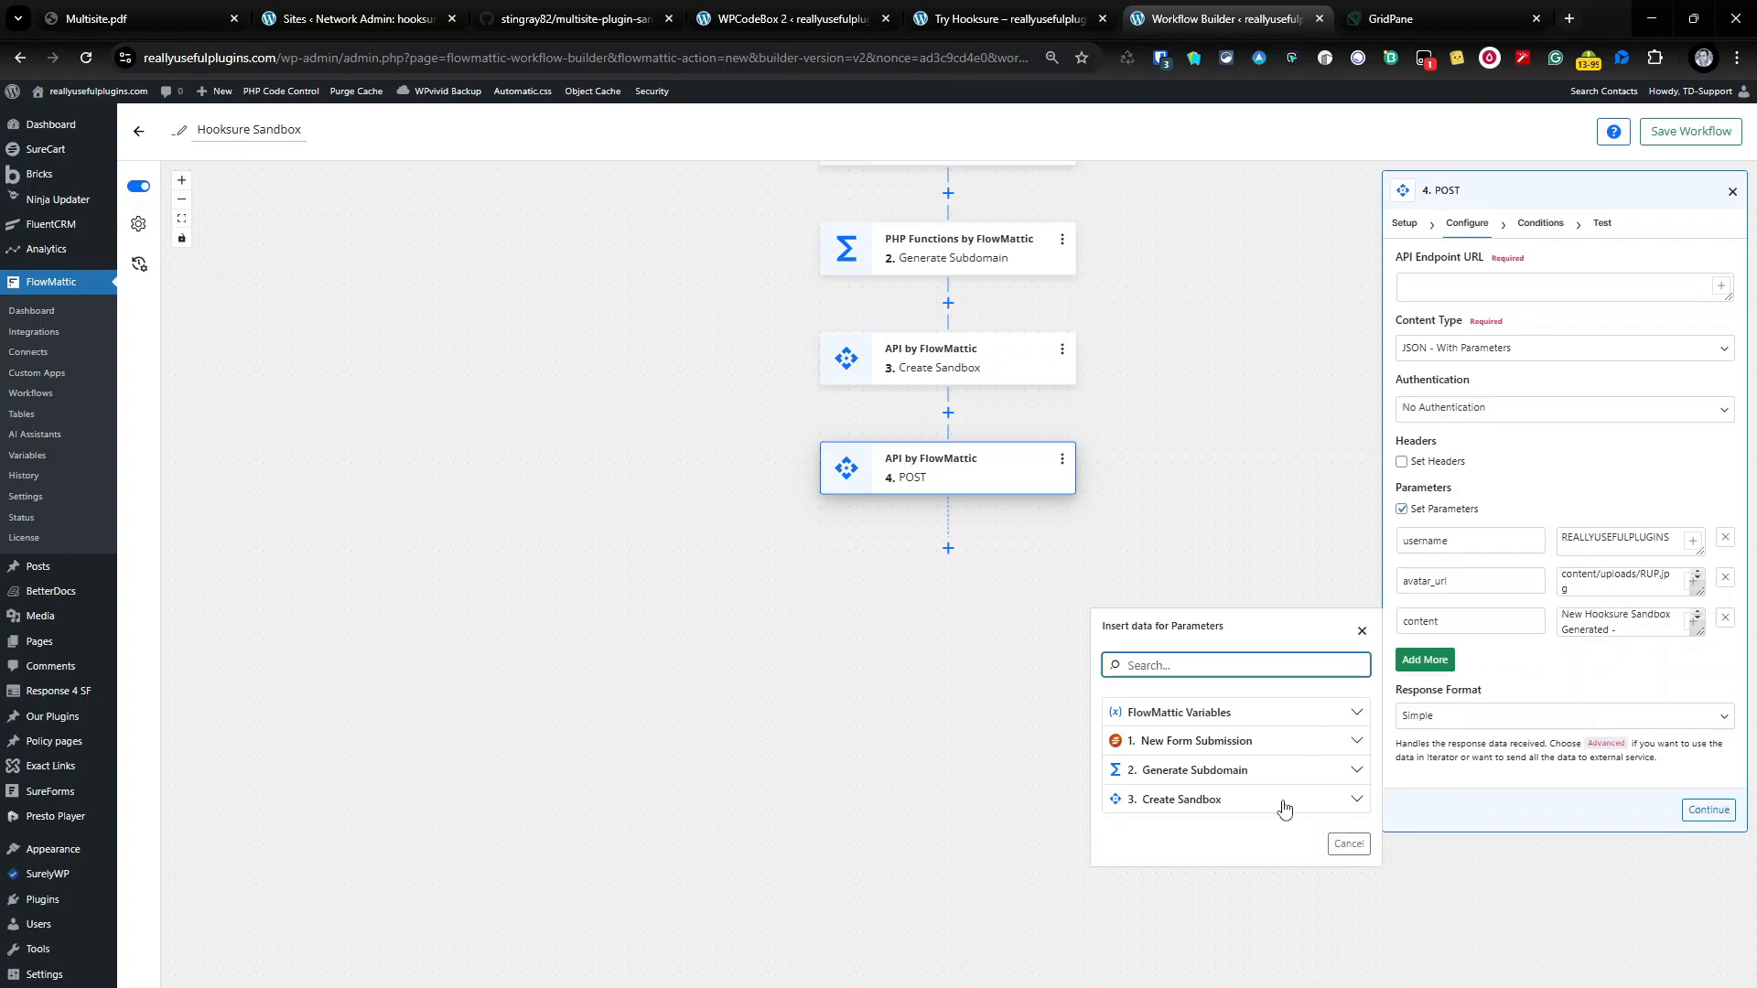
click(1346, 771)
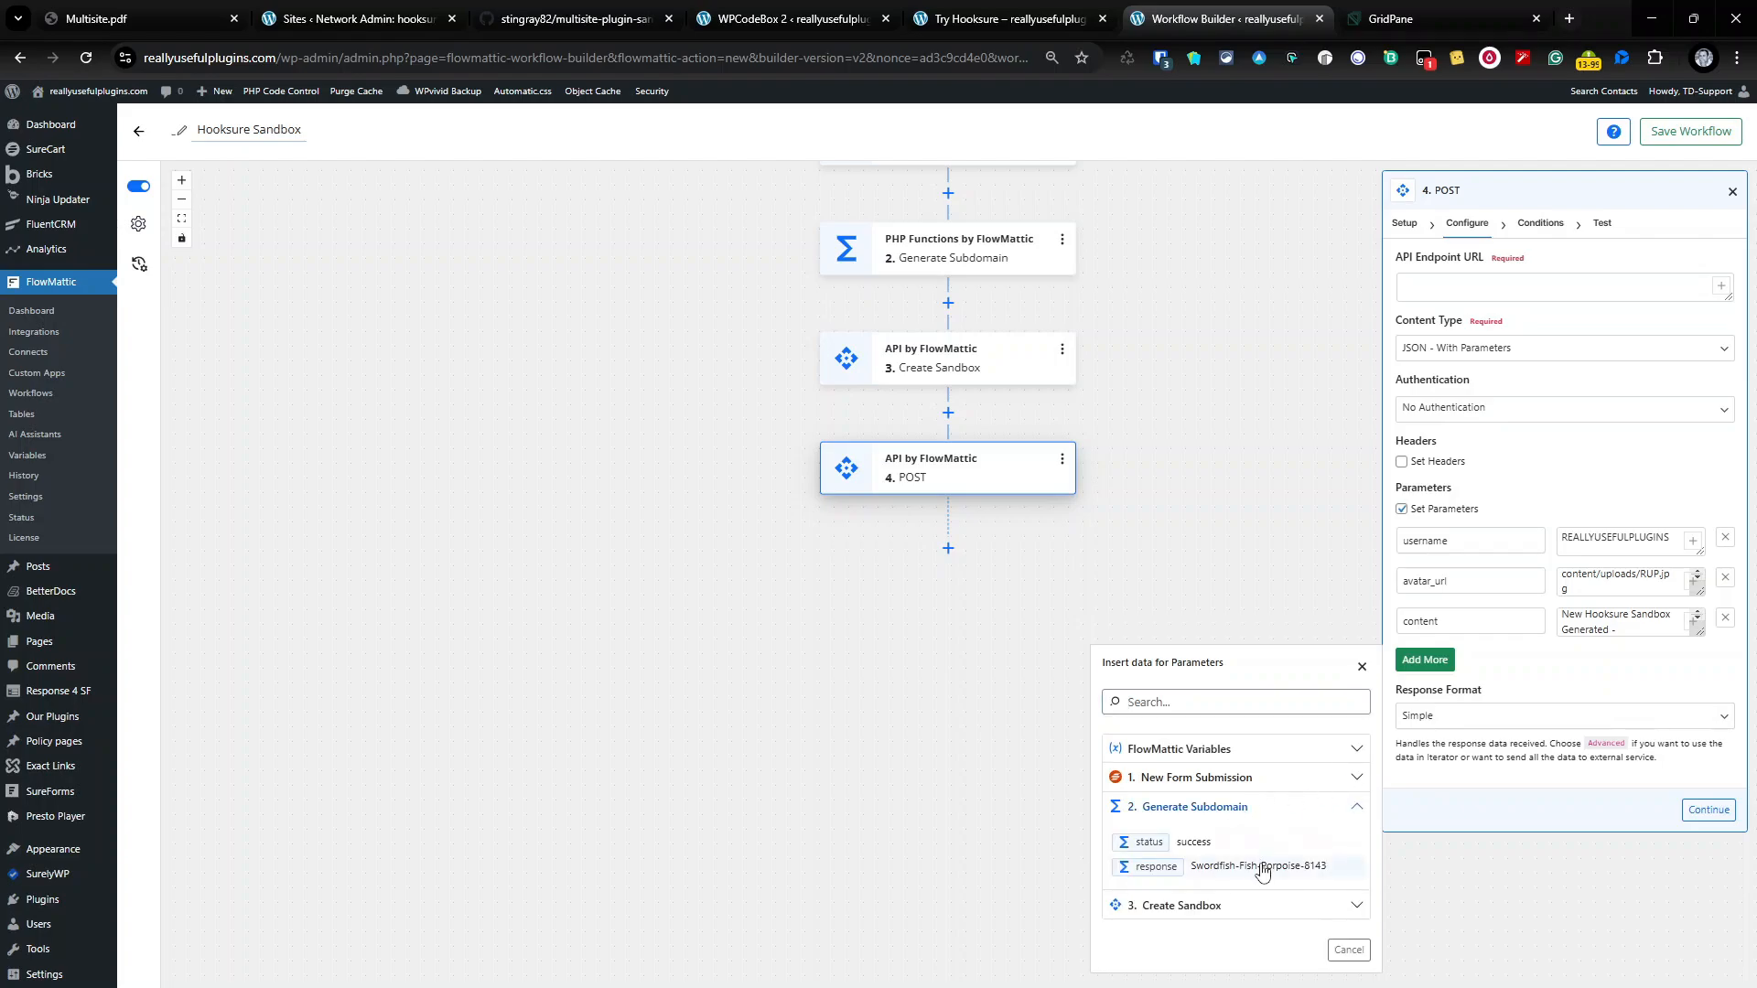
click(1261, 871)
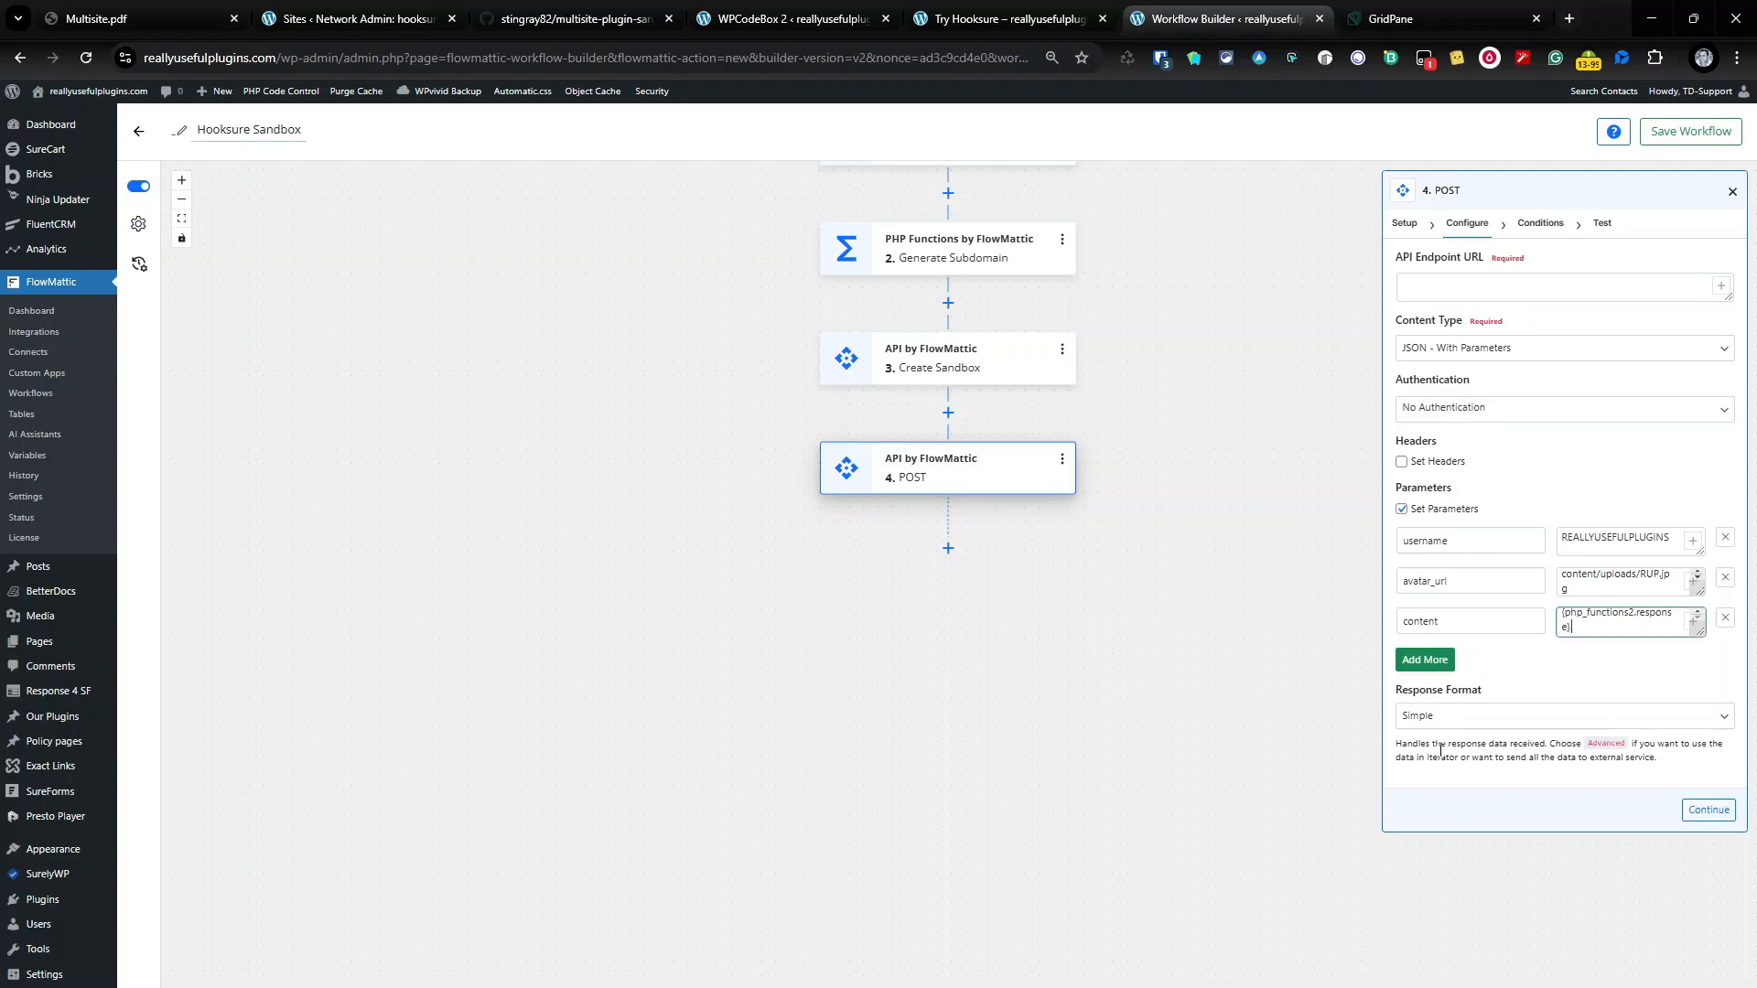
text(.hooksu)
text(re.wpdme.)
drag(1674, 628, 1545, 623)
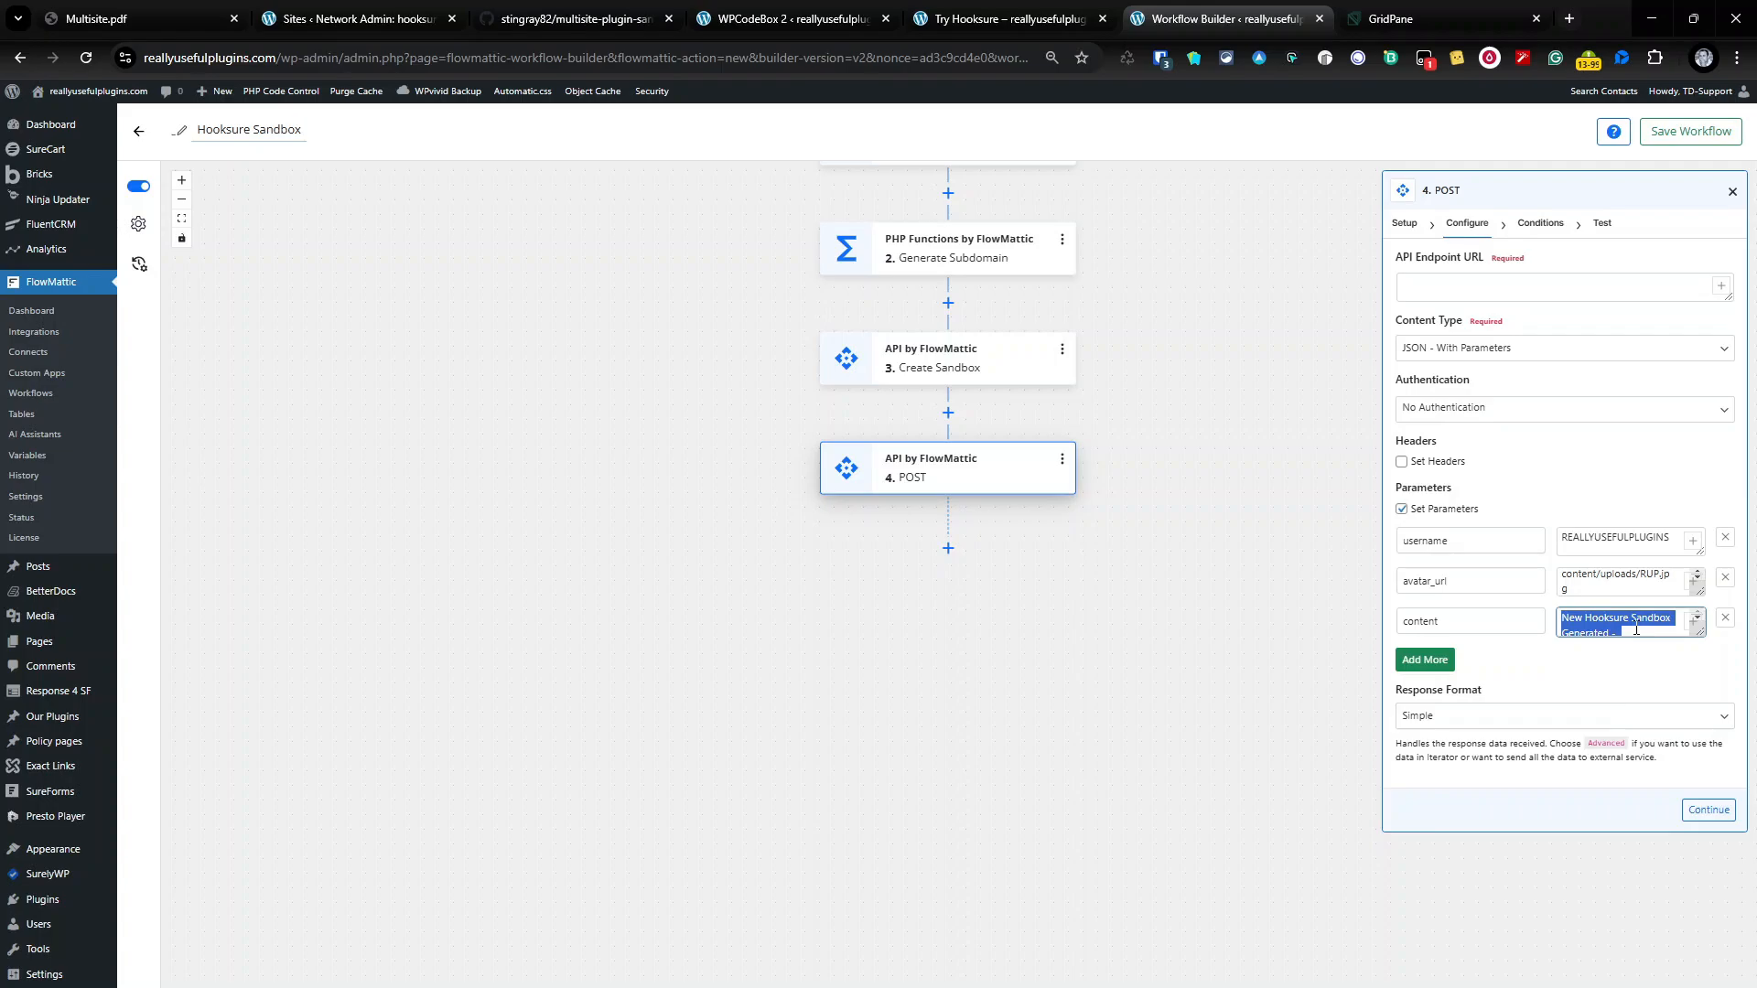
scroll(1643, 630, down, 1)
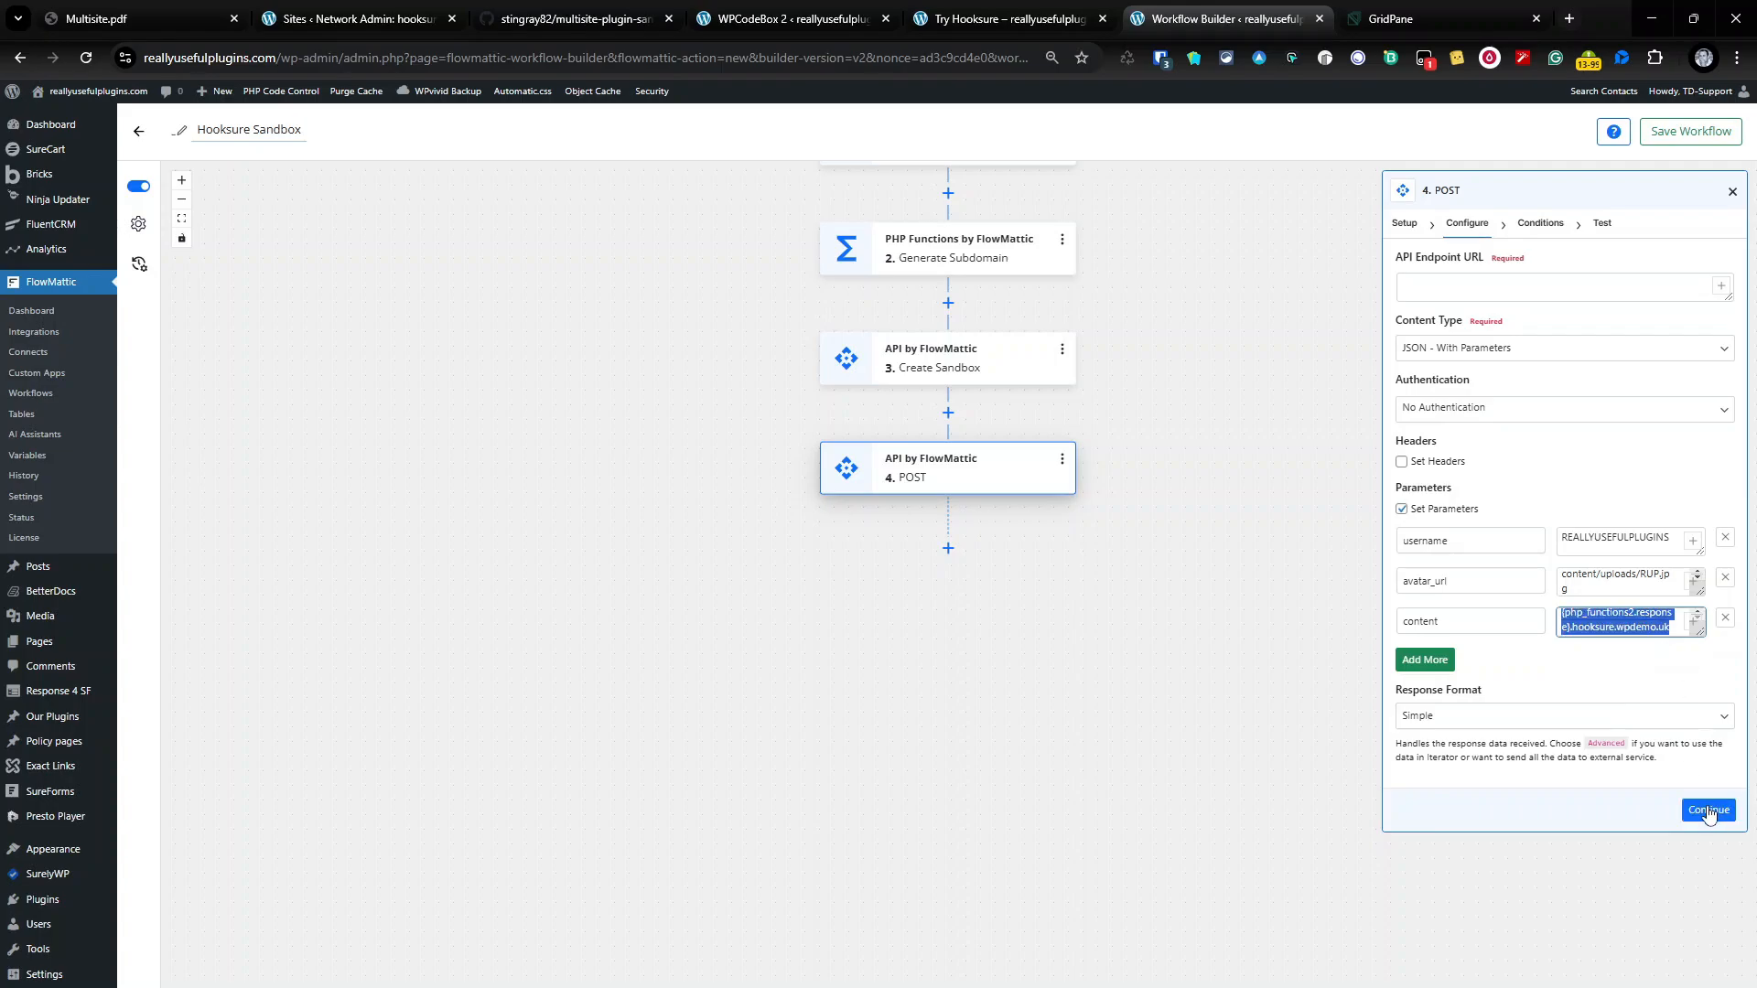
click(1219, 493)
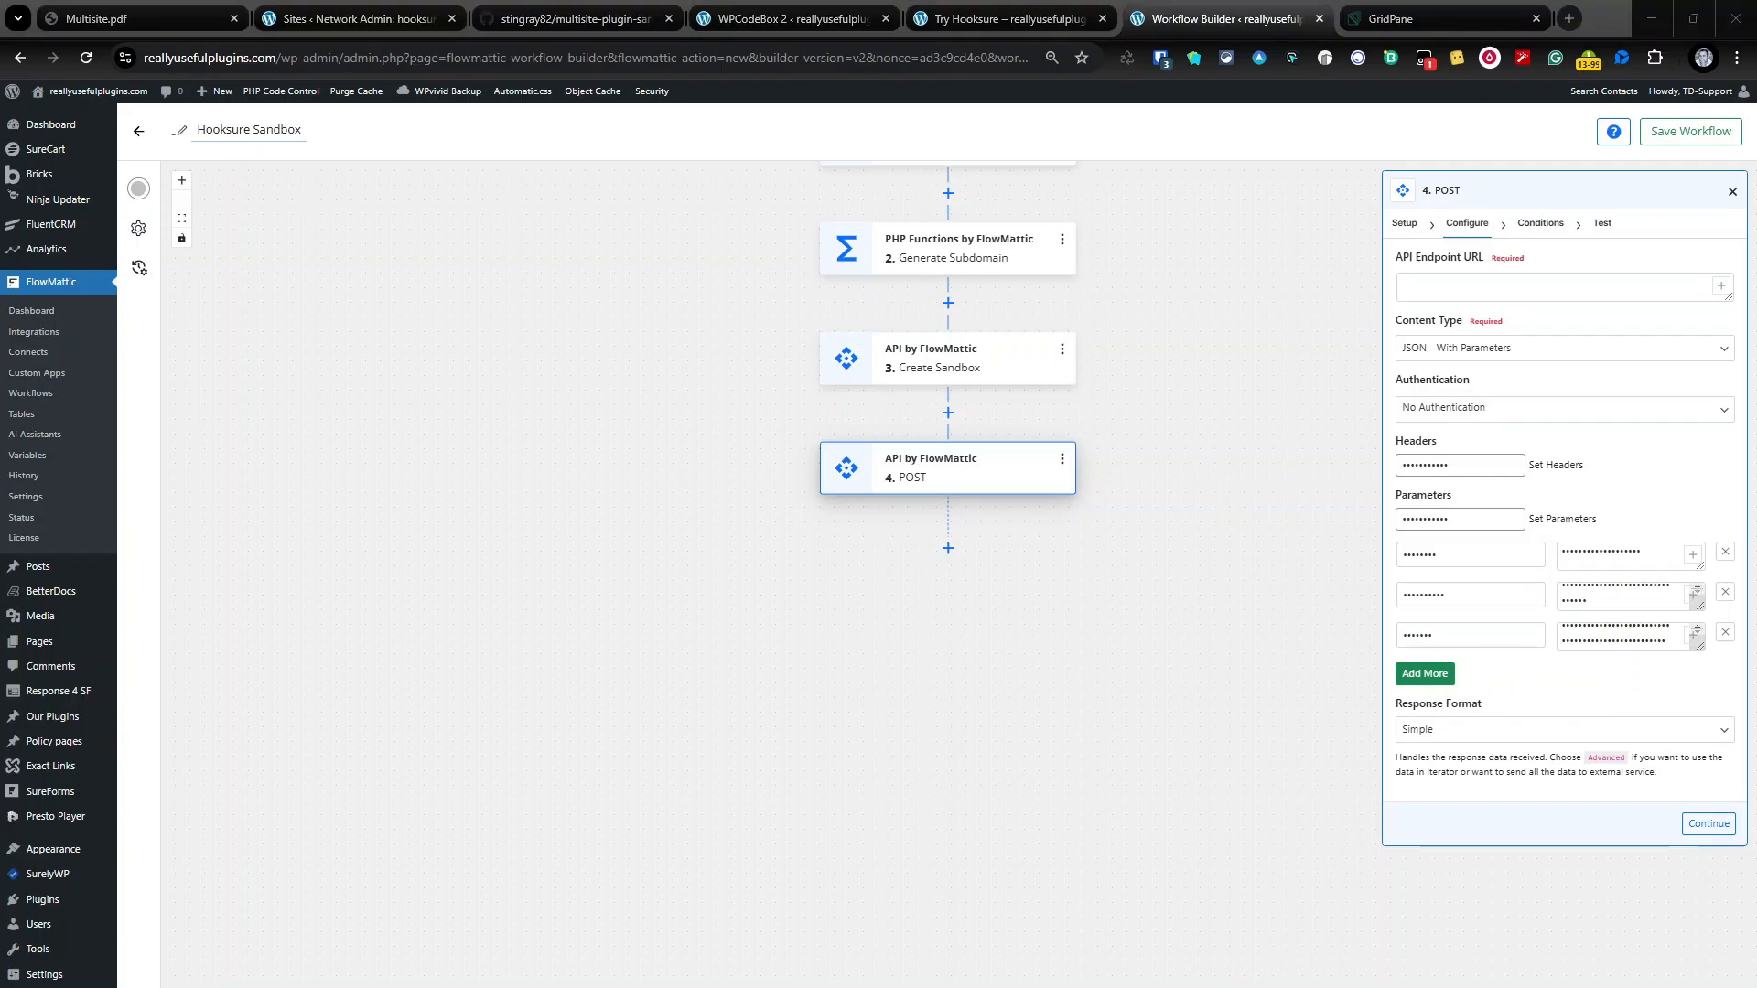
Step: Paste the Discord webhook URL as the API endpoint and advance to the Test stage
click(1468, 287)
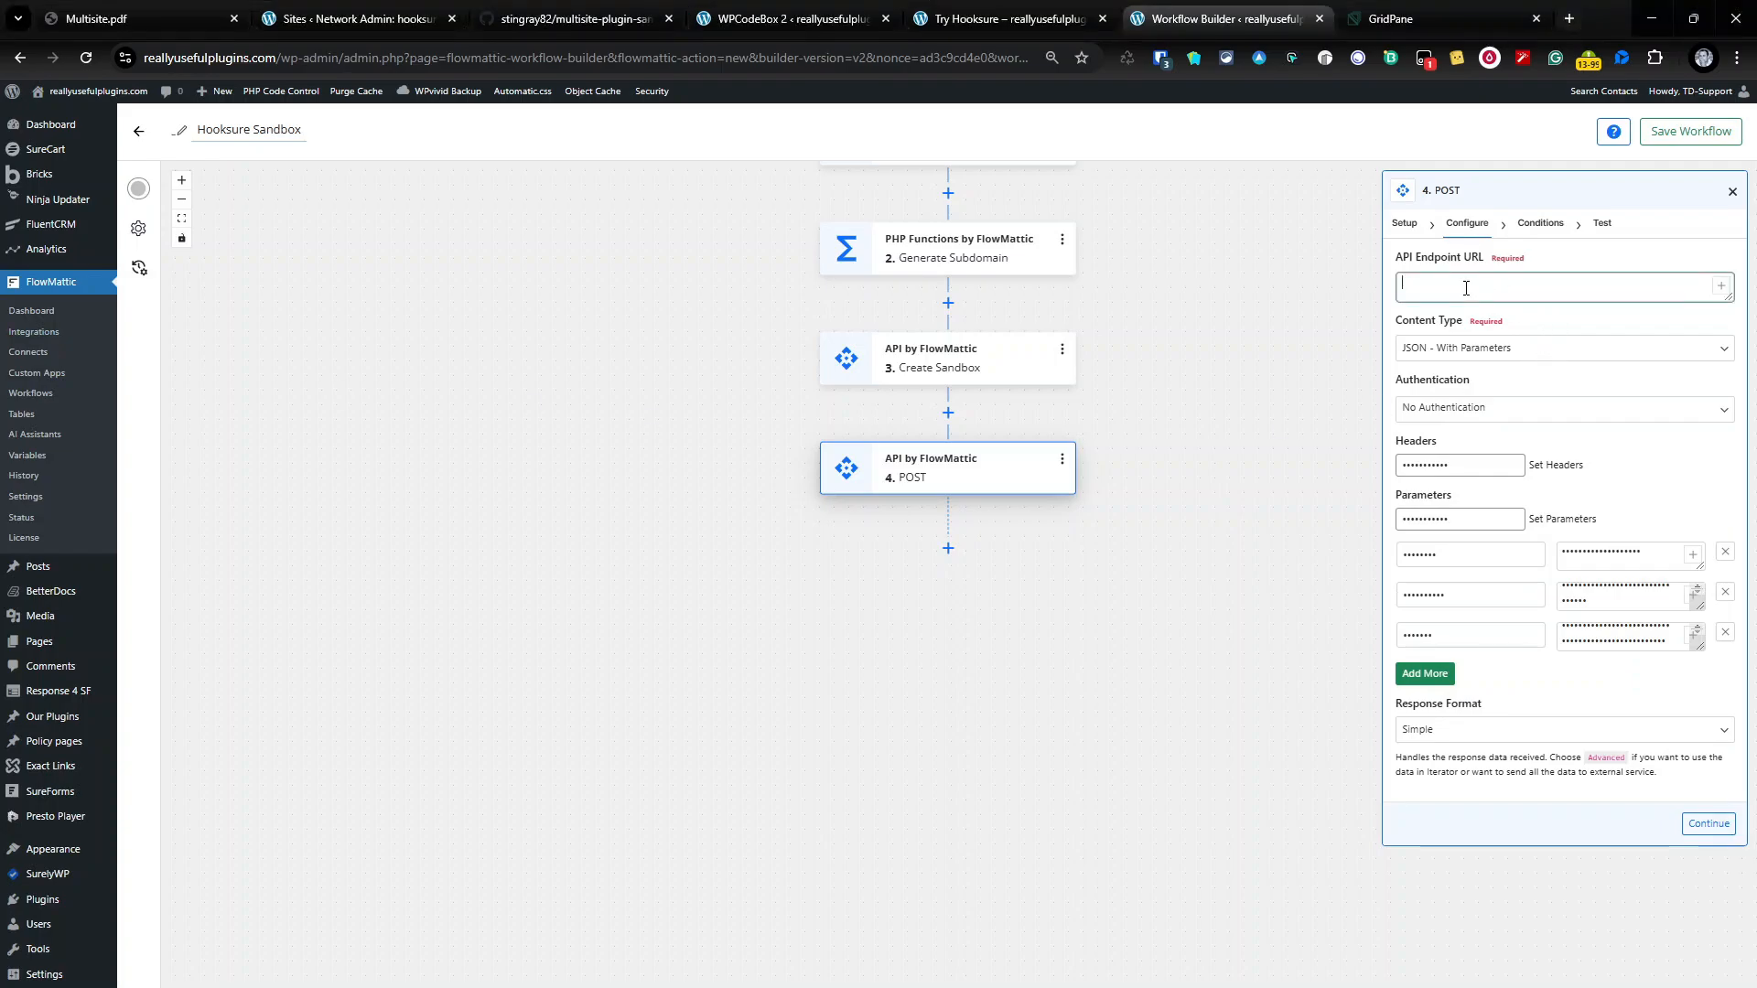
key(ctrl+v)
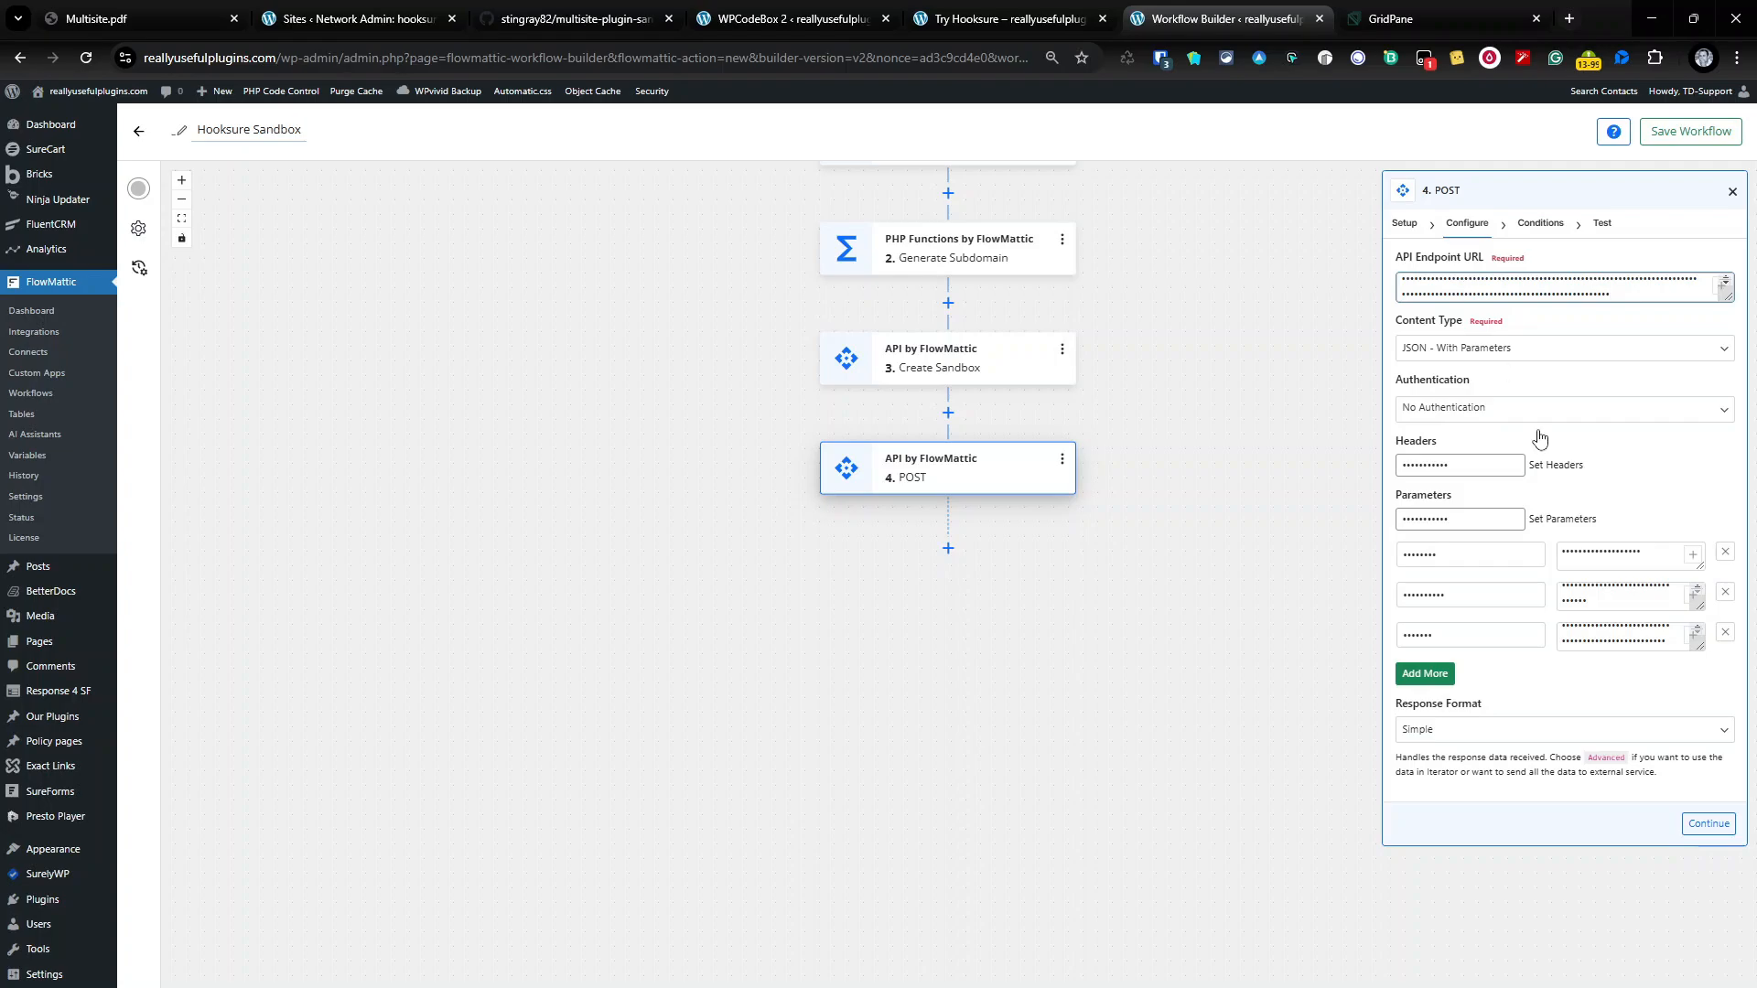
click(1709, 825)
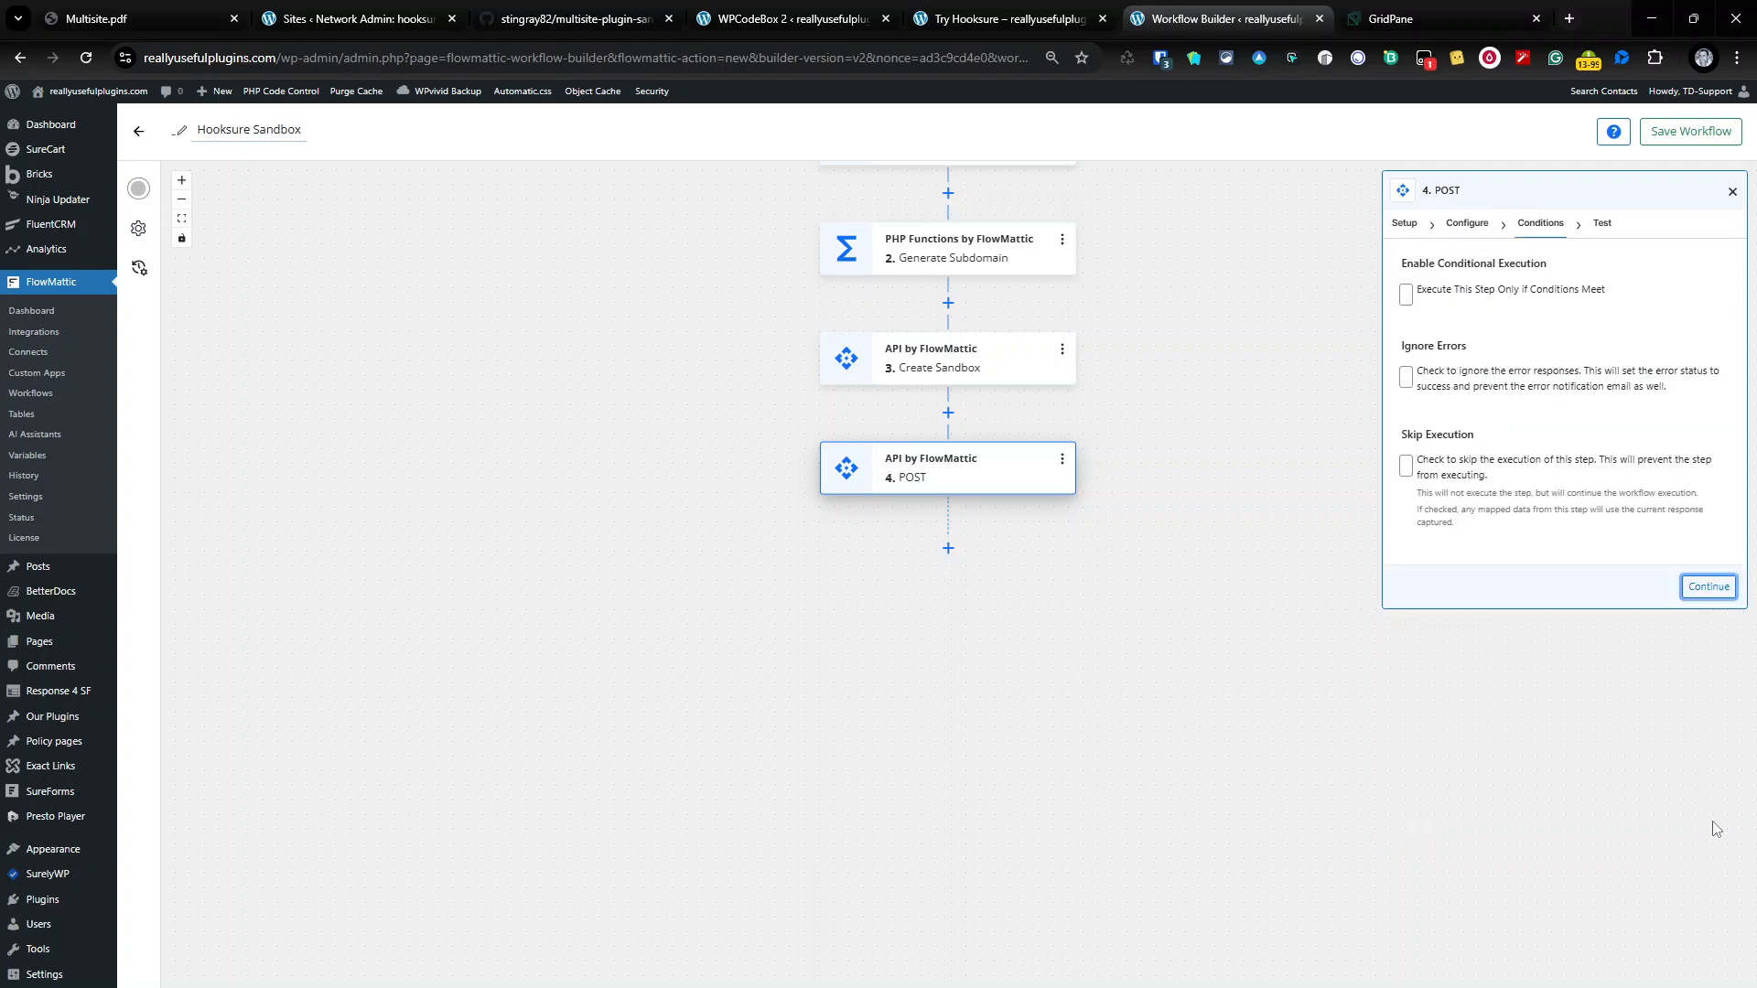
click(1711, 580)
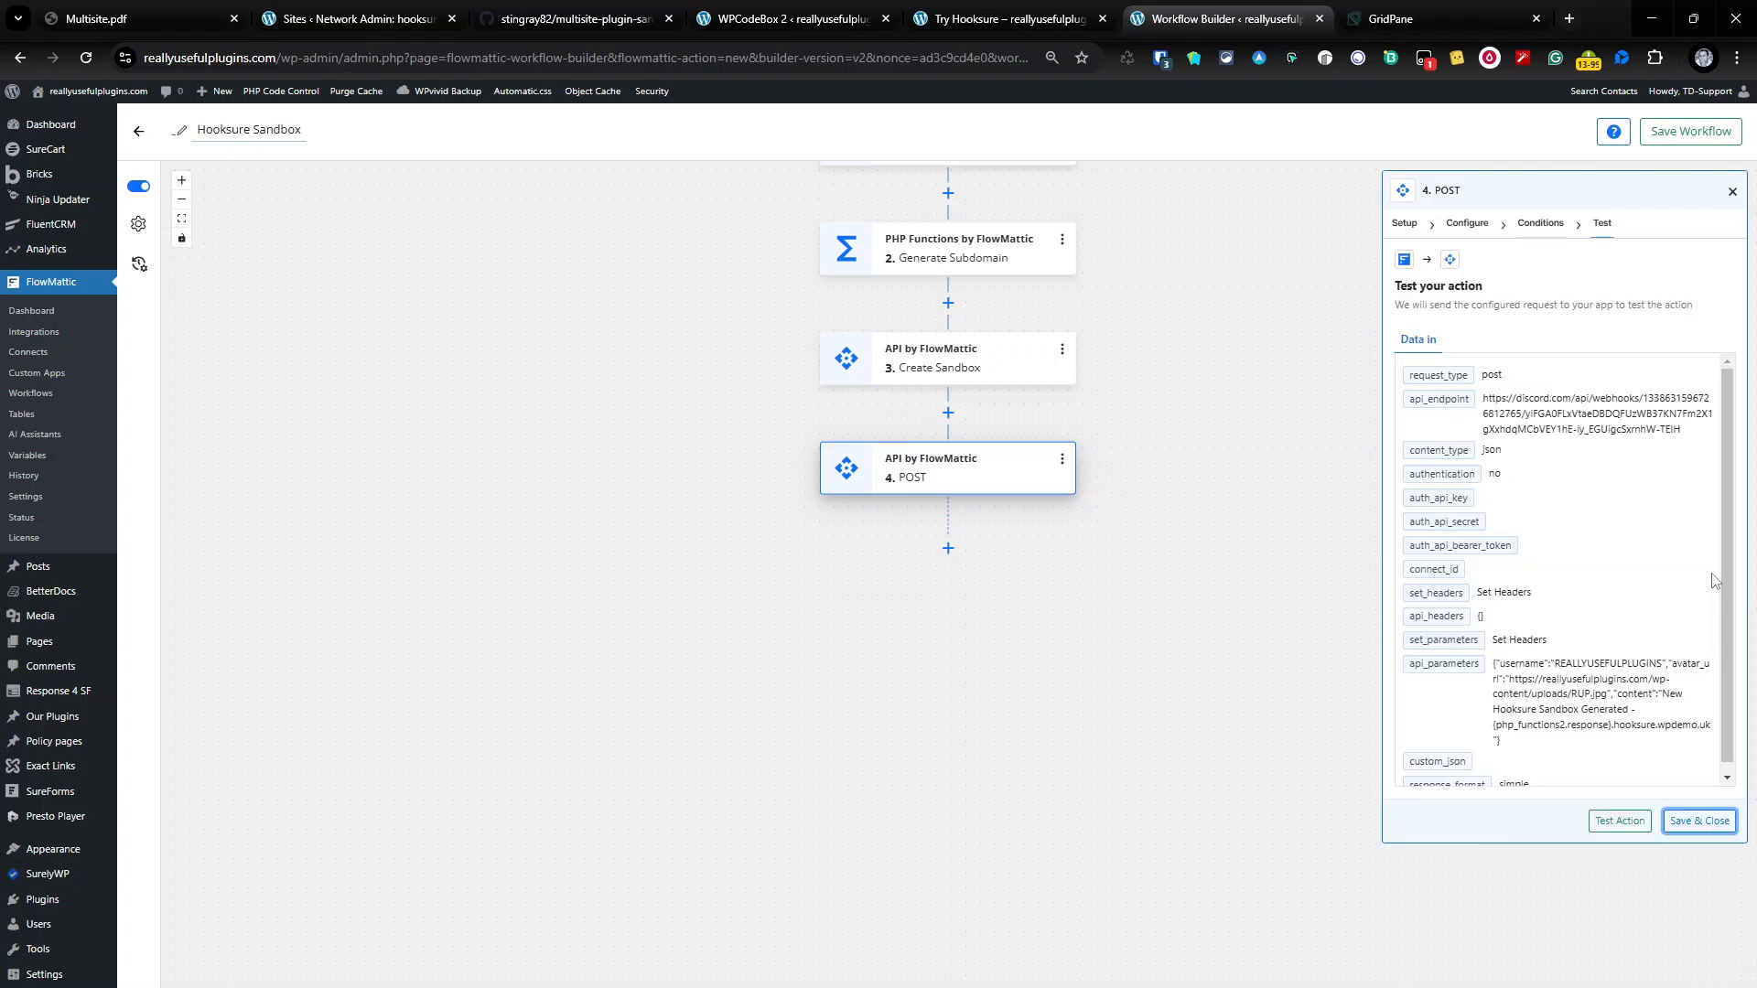
Step: Run step 4's test, posting the new sandbox notification to Discord's #general channel
click(1622, 821)
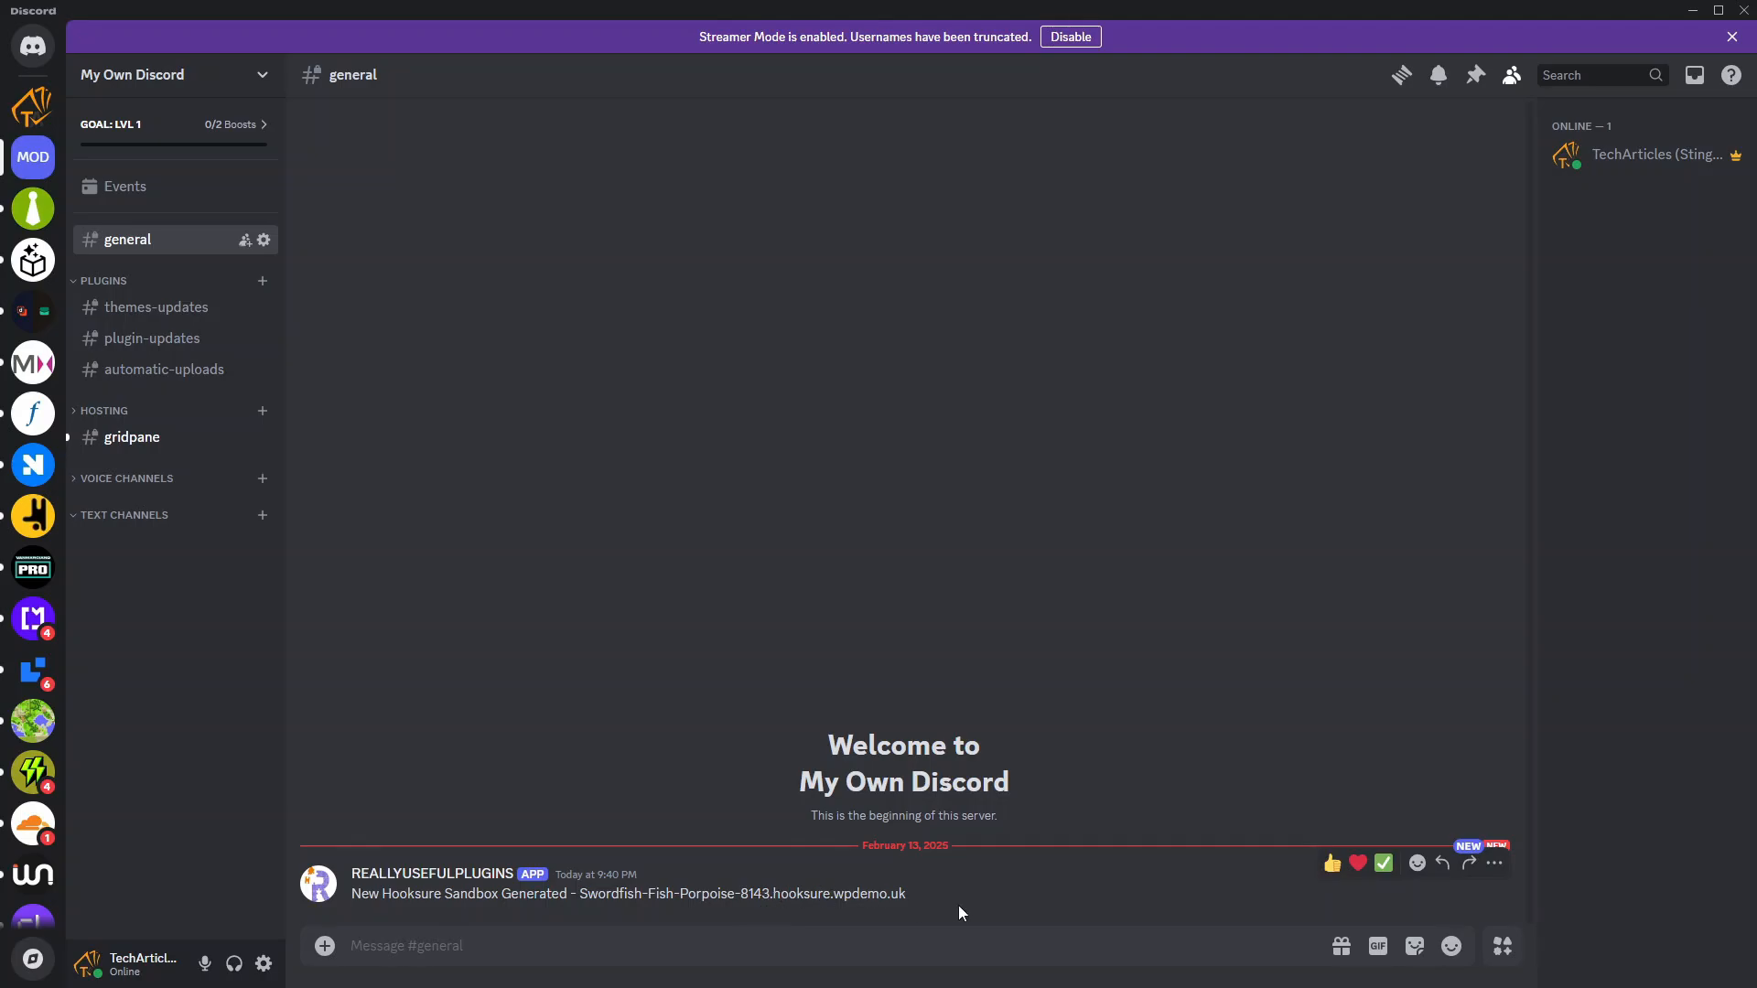
Step: Close Discord, start renaming step 4, and cancel the unfinished attempt
click(1693, 11)
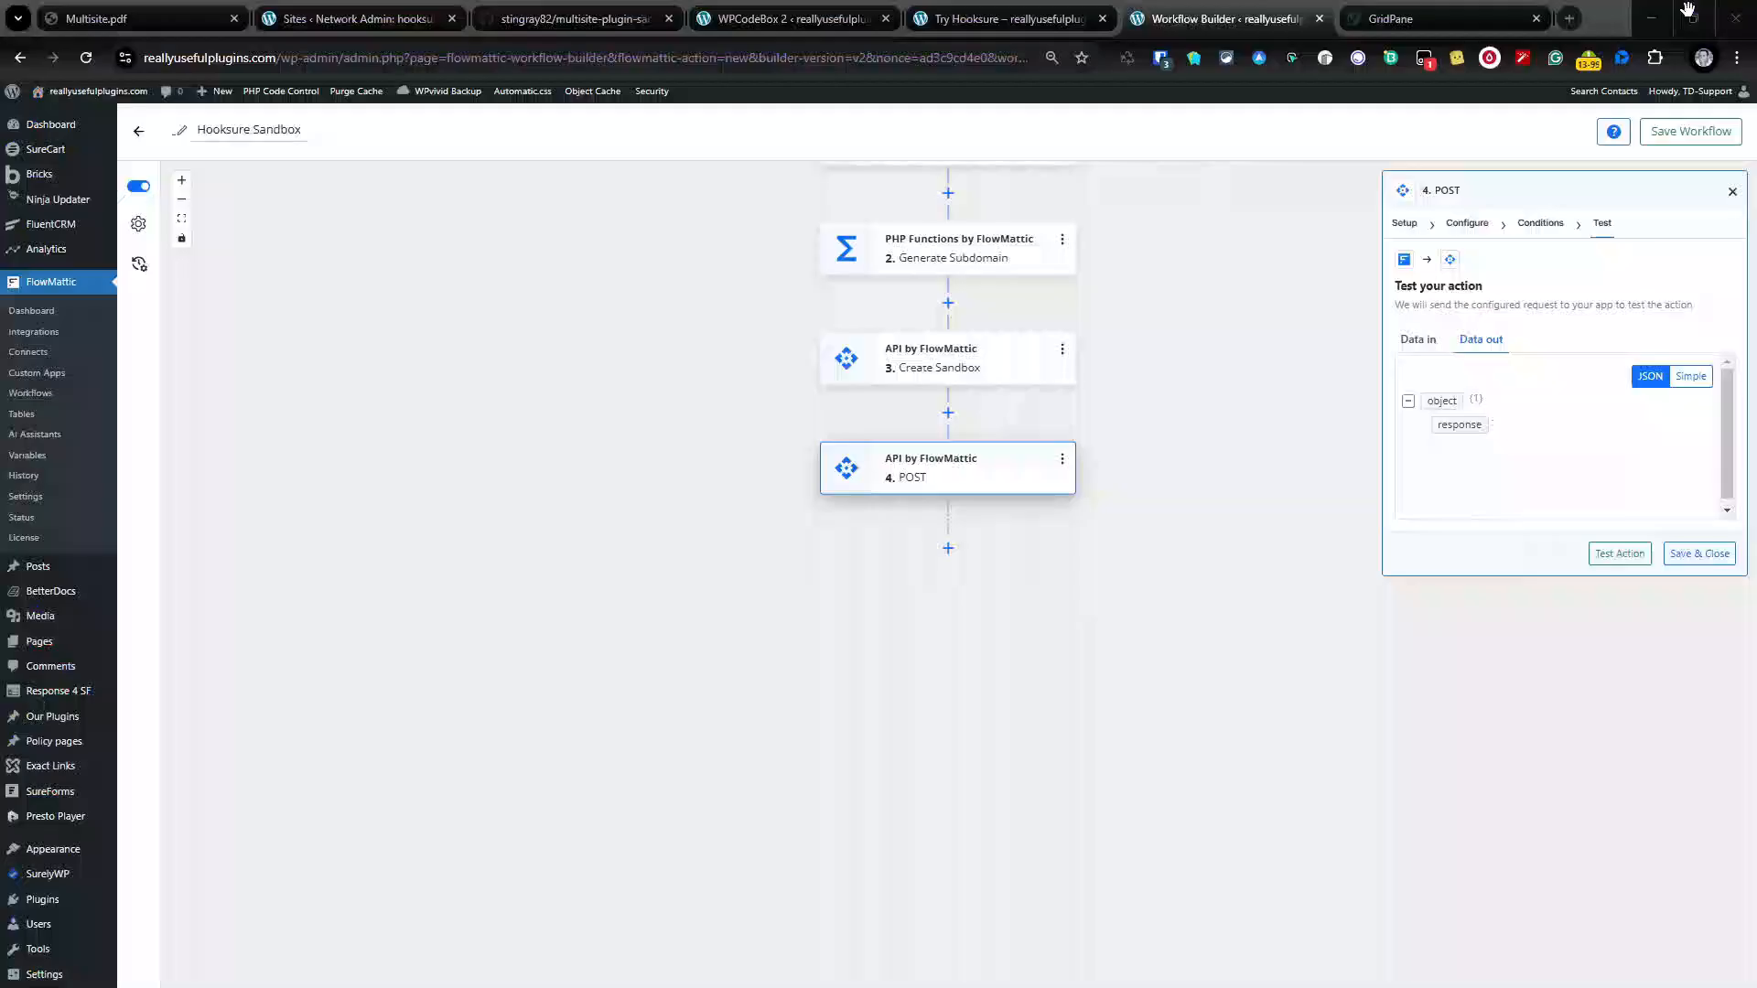
click(1183, 539)
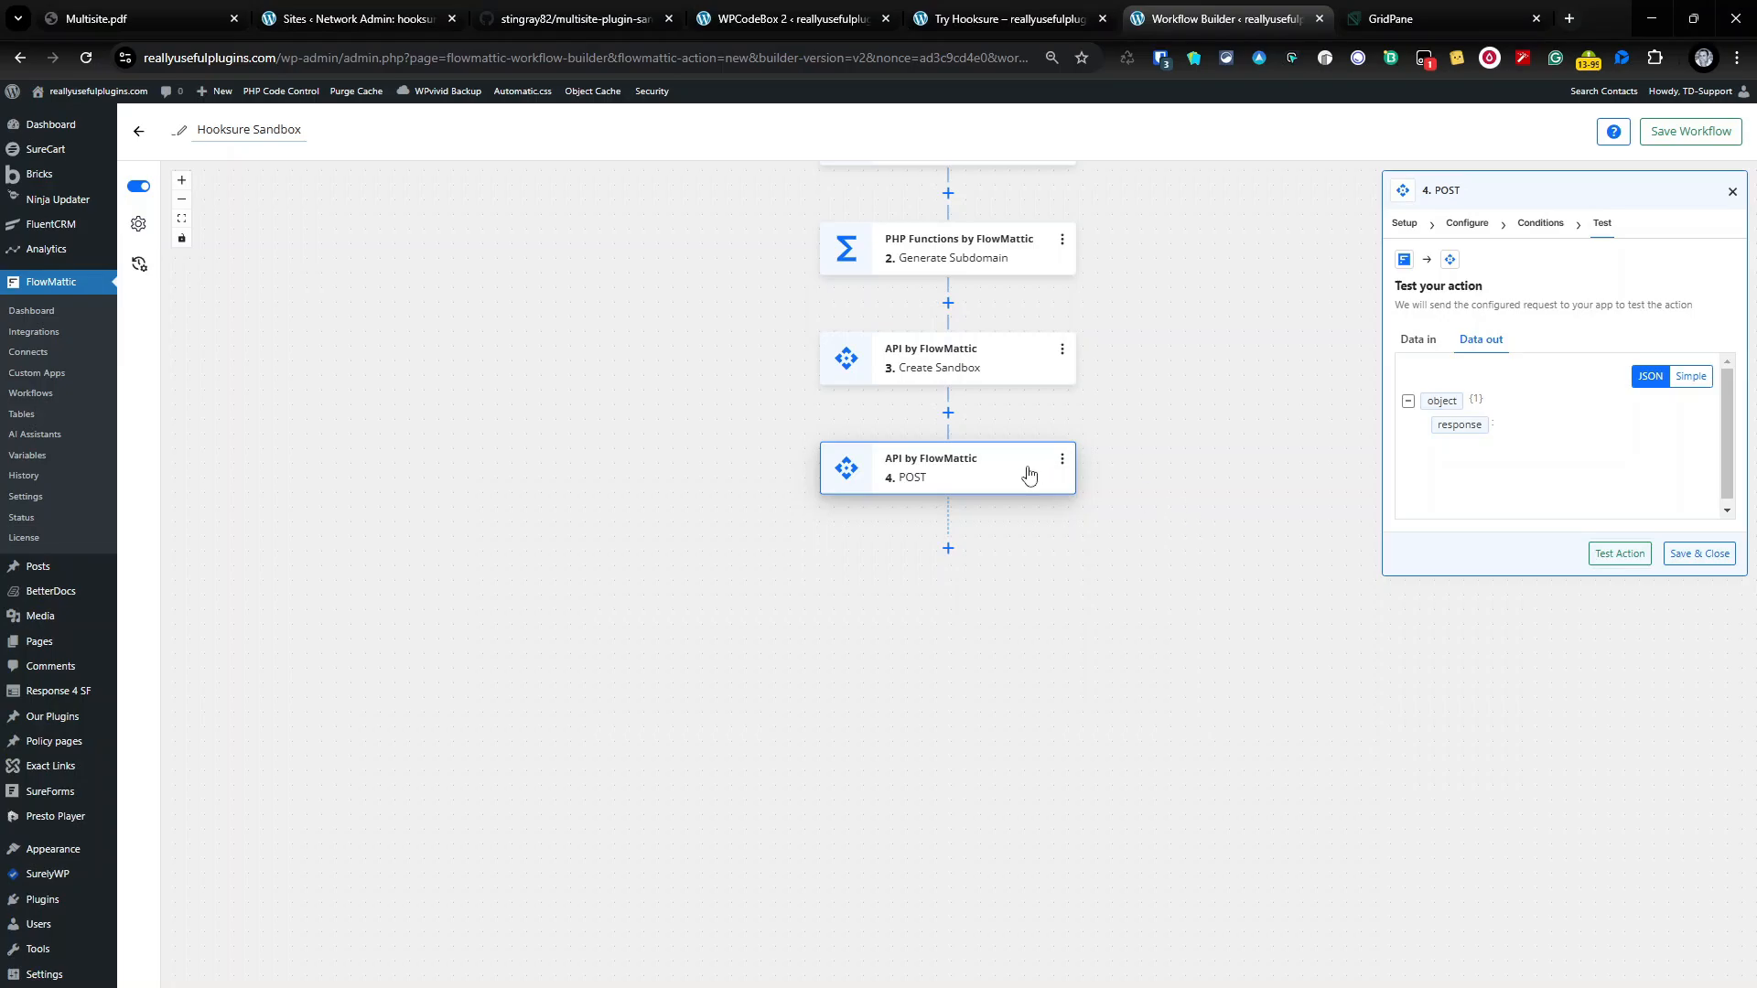
click(1063, 458)
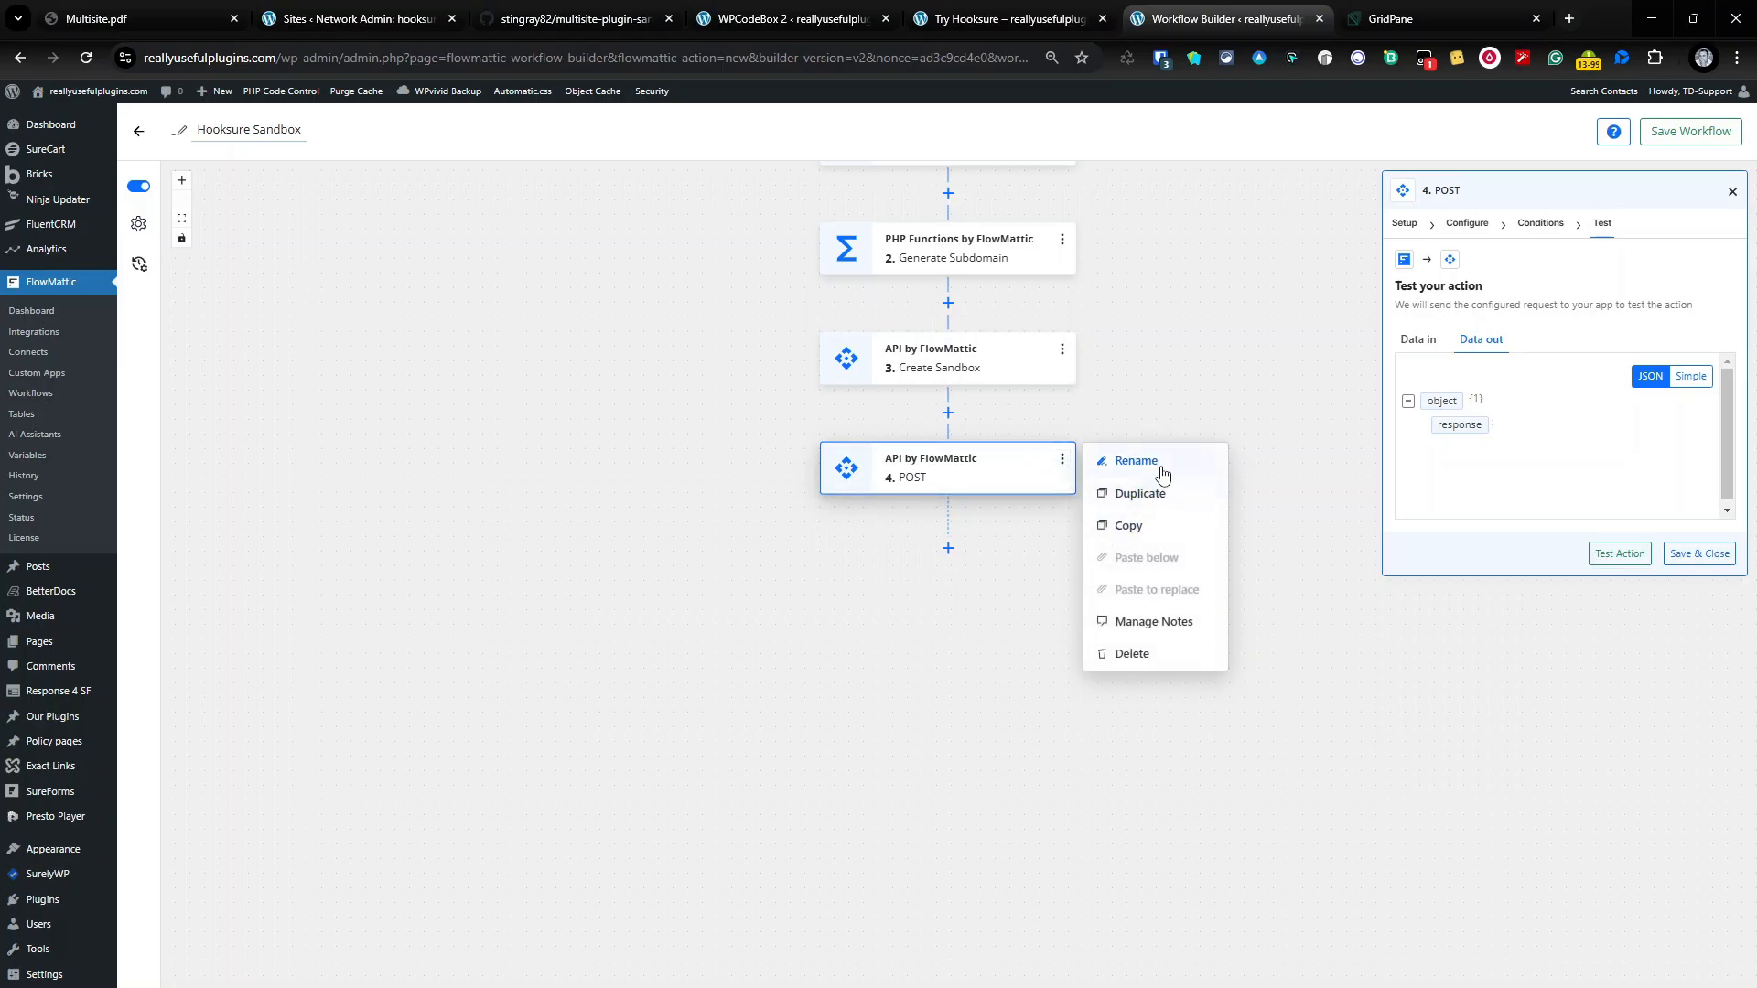
click(1136, 461)
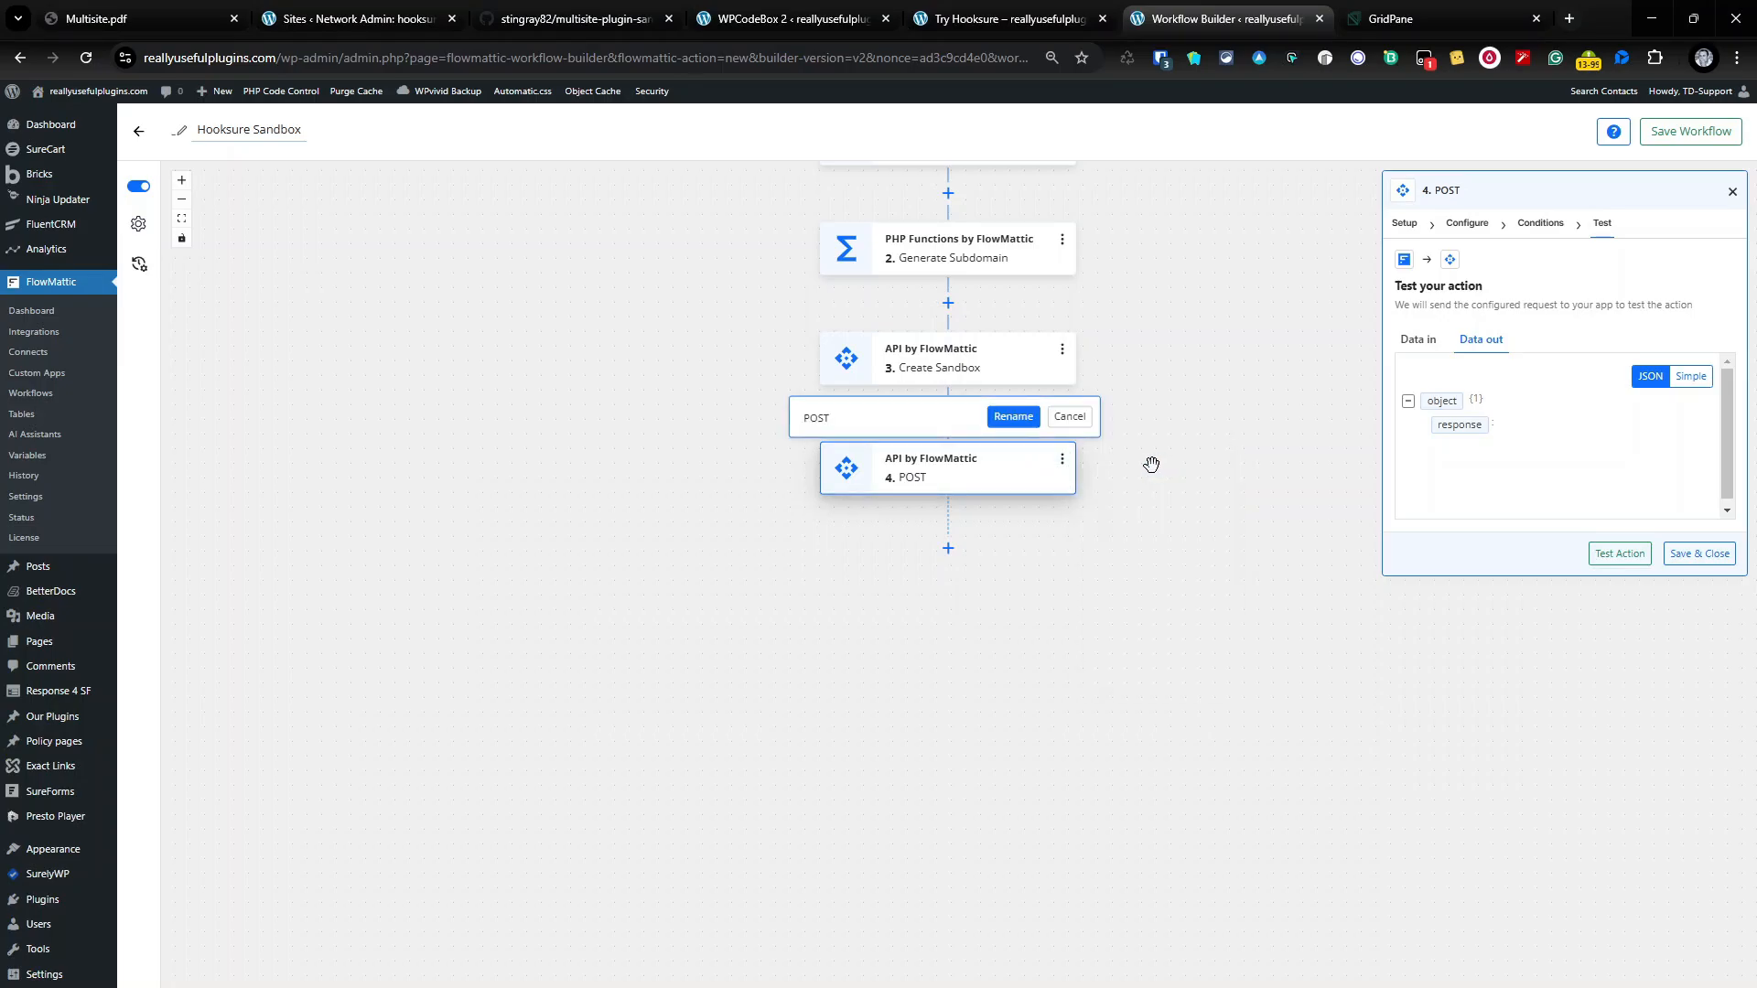
key(ctrl+a)
key(Right)
key(BackSpace)
key(BackSpace)
click(1069, 417)
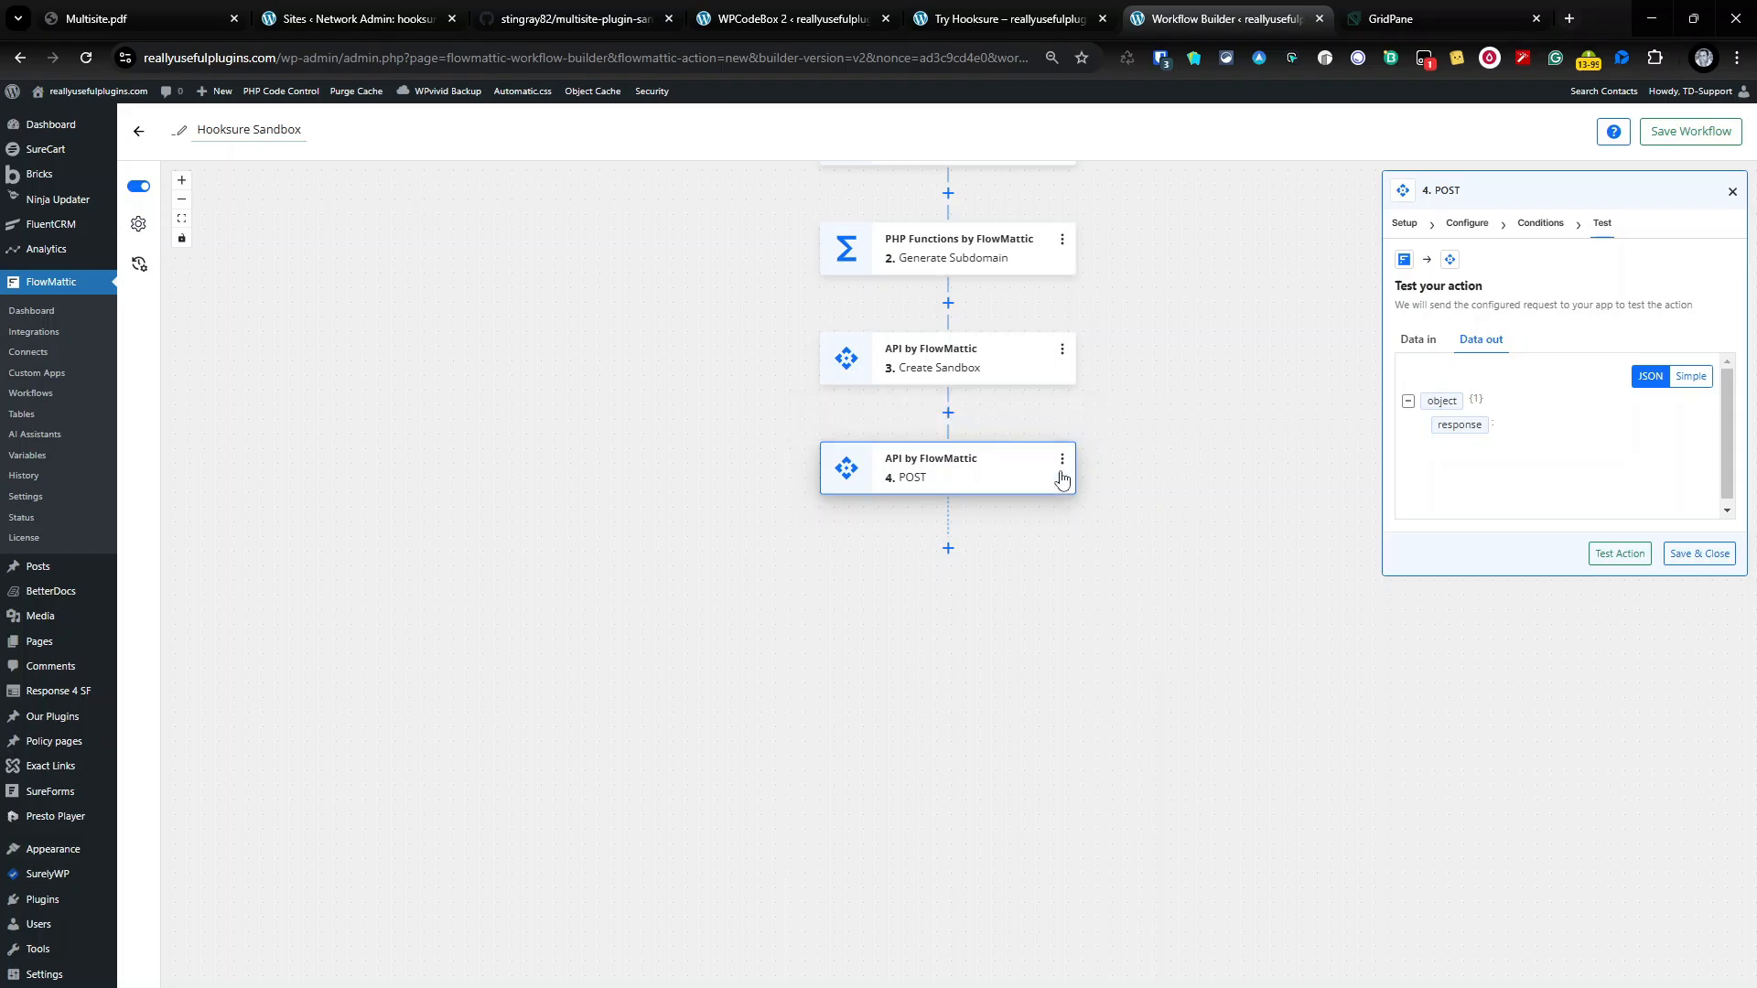
Step: Rename step 4 from POST to 'Discord Notification'
click(1061, 458)
click(1122, 467)
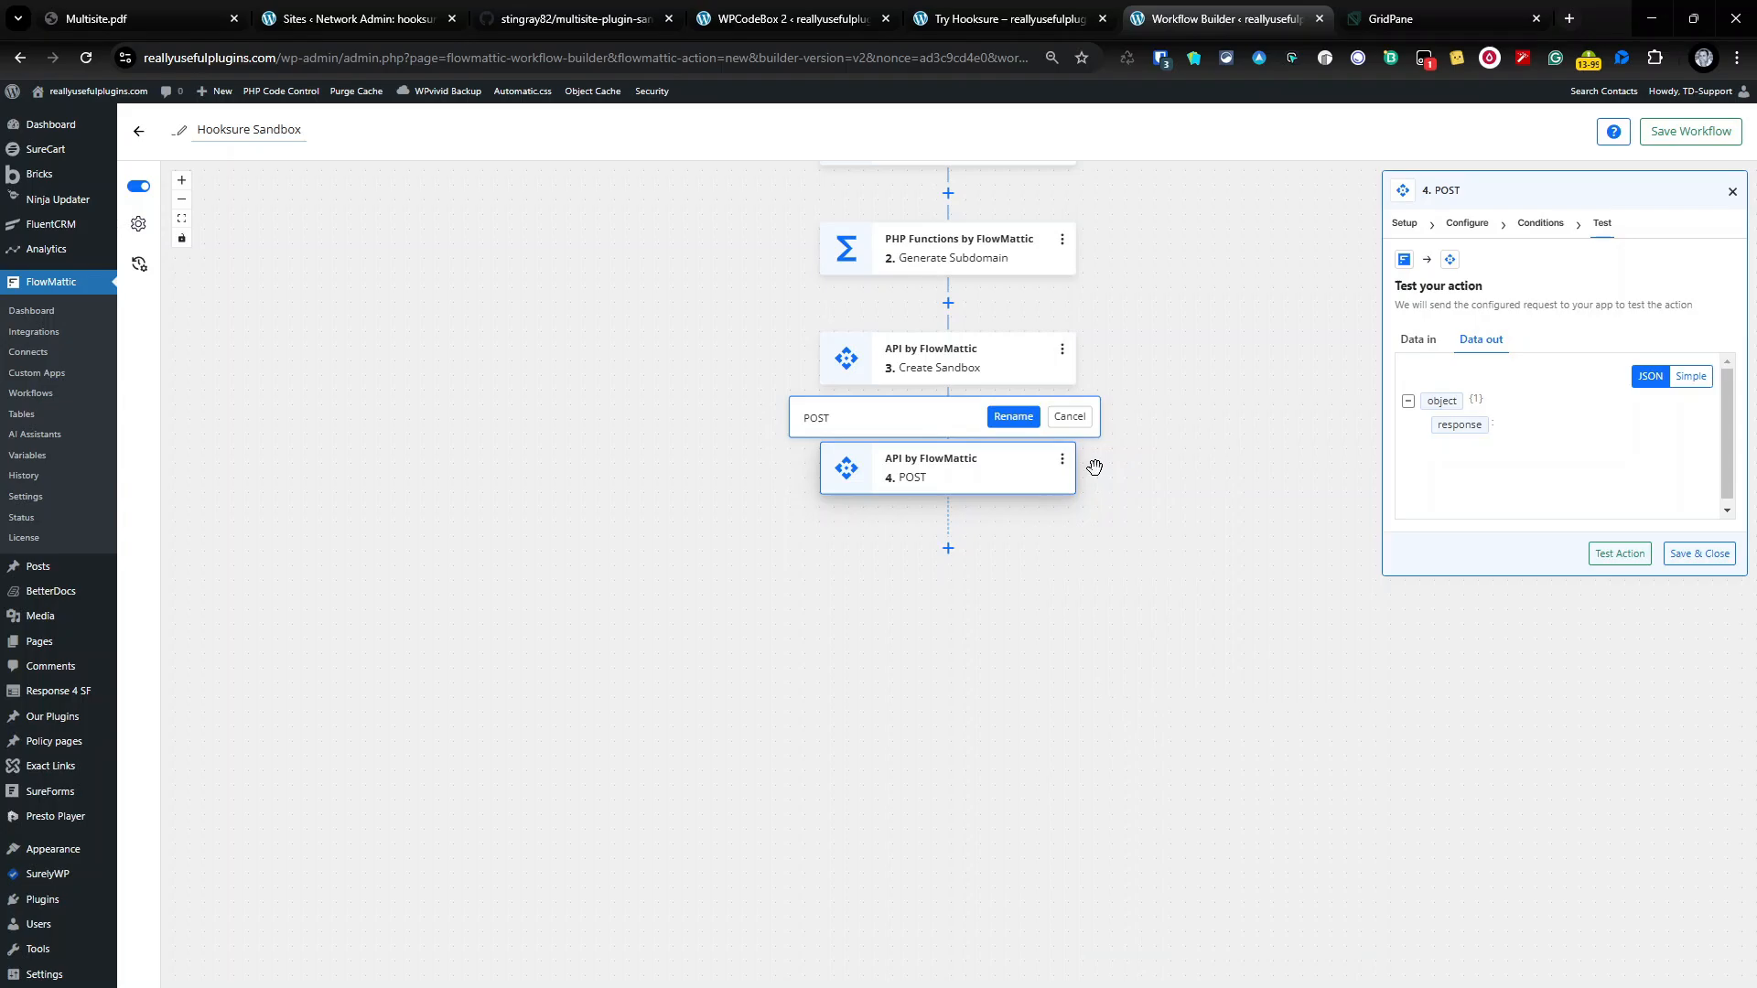
key(ctrl+a)
text(Discord Nor)
text(ificiation)
click(999, 419)
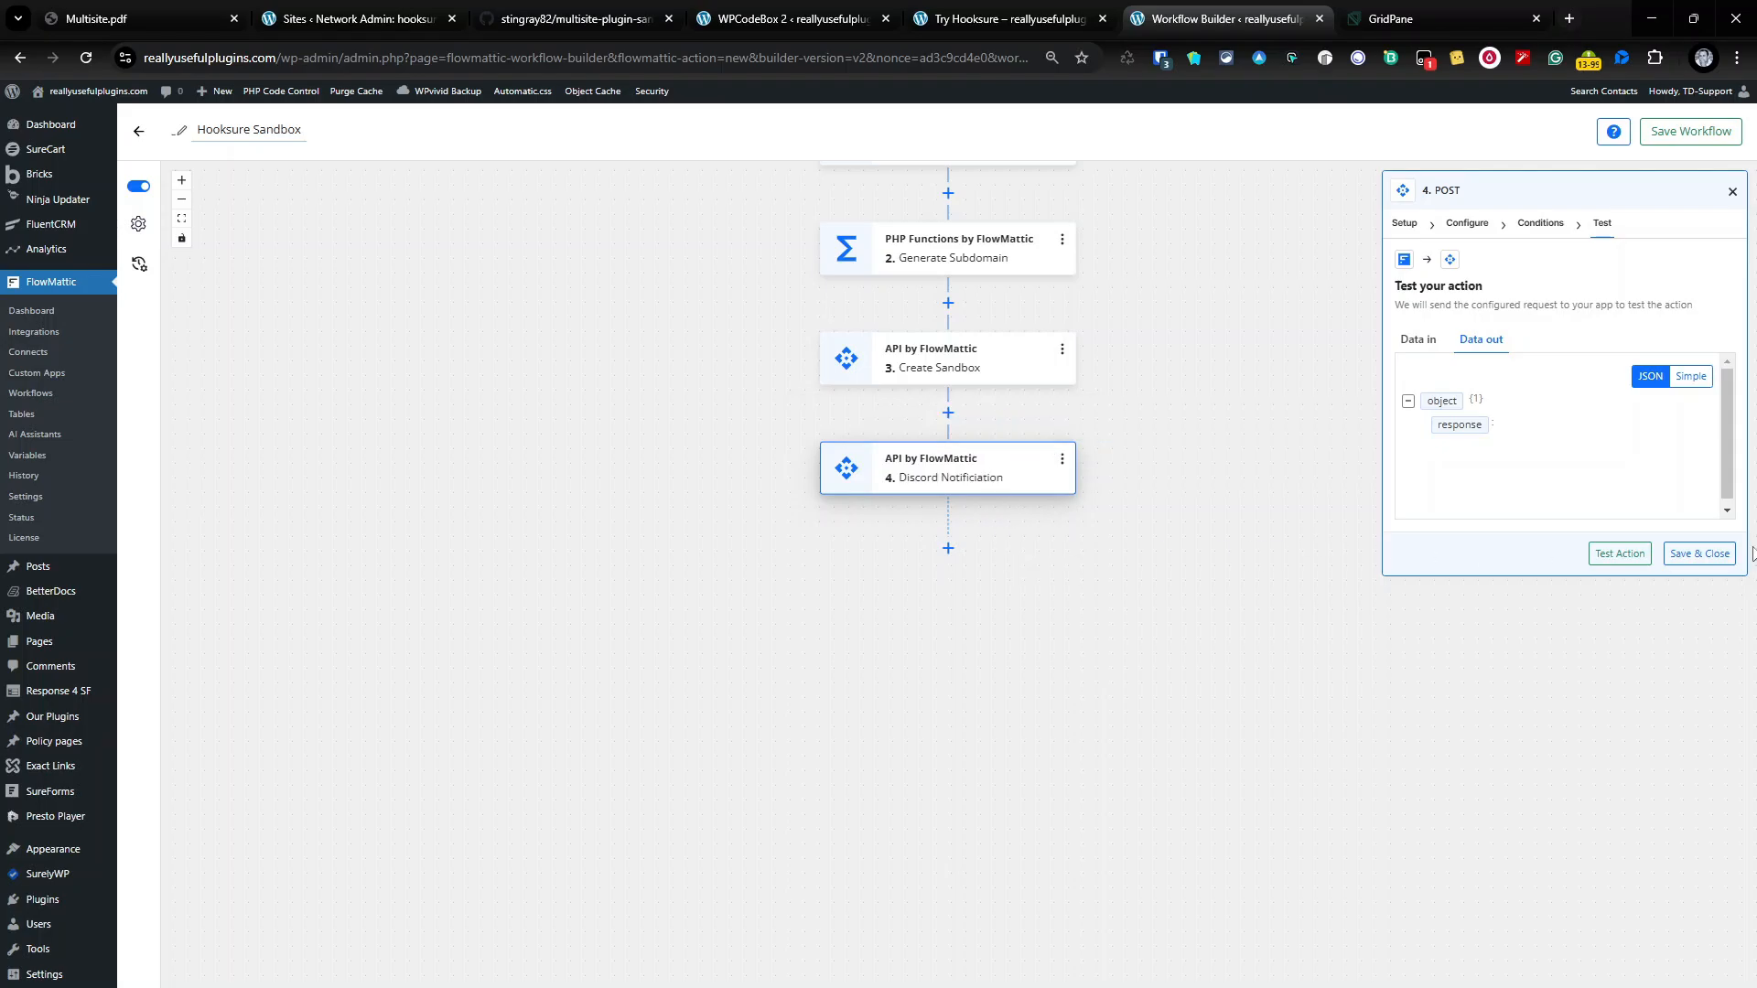
Step: Save and close step 4, then view the Try Hooksure page and return
click(1699, 553)
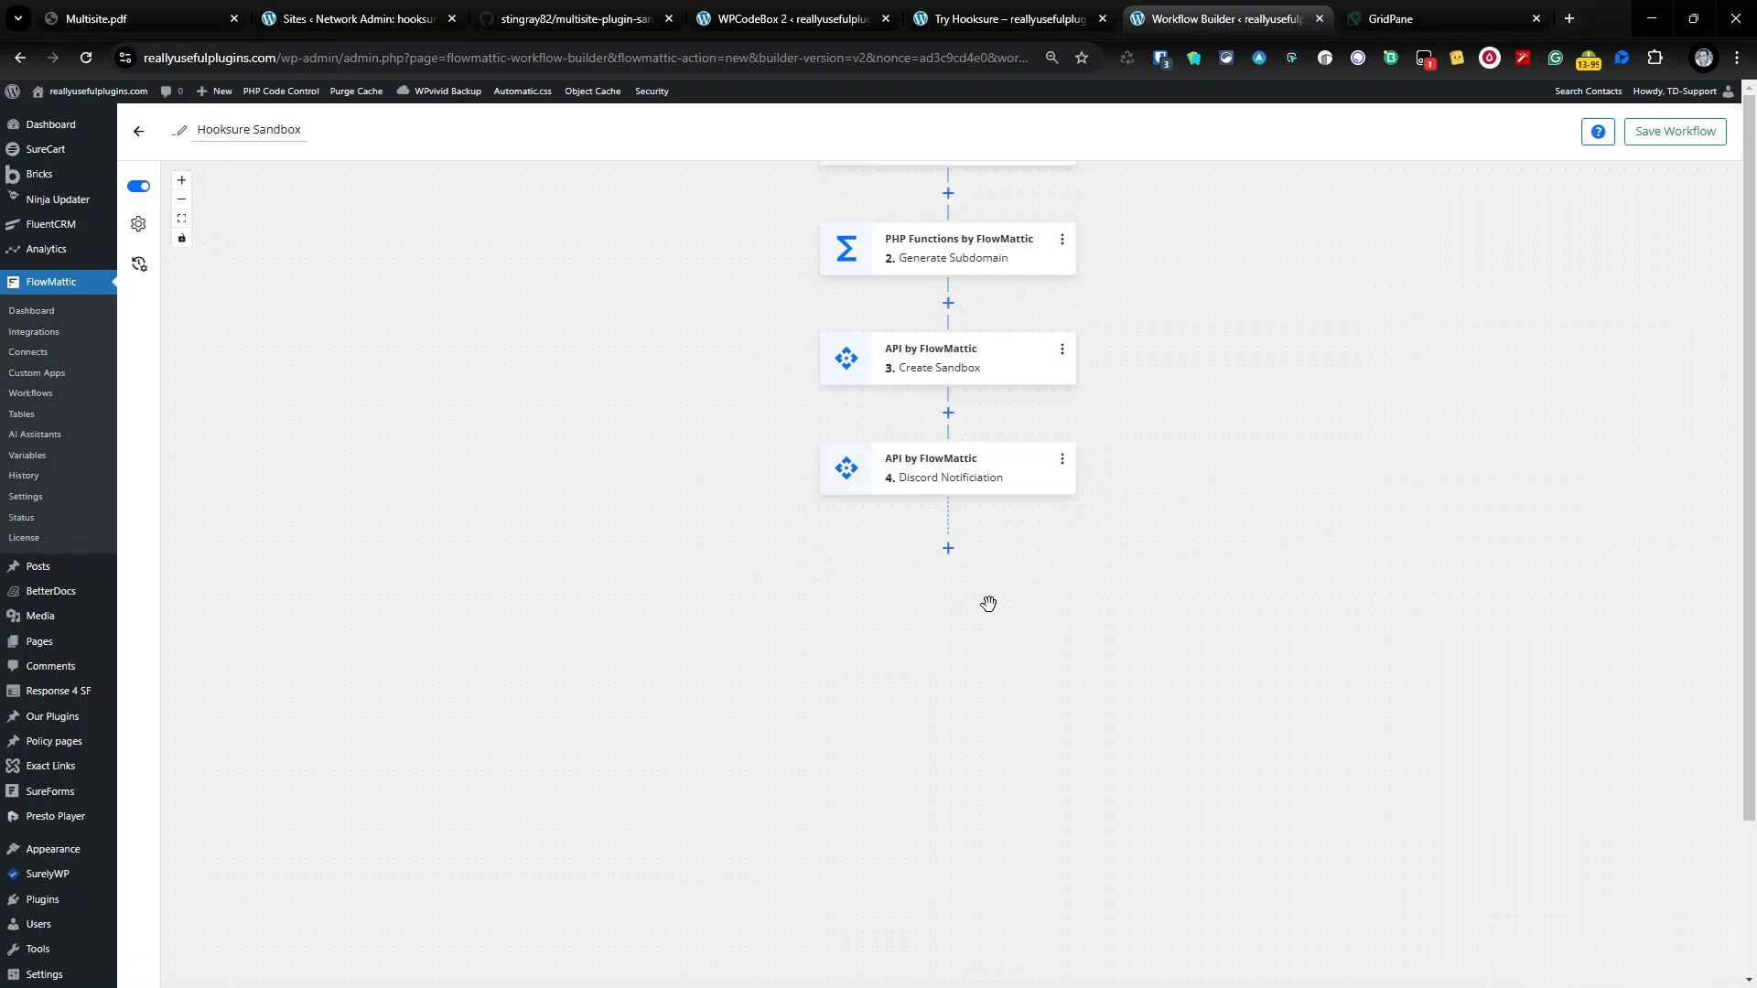
scroll(989, 601, up, 2)
scroll(988, 601, down, 1)
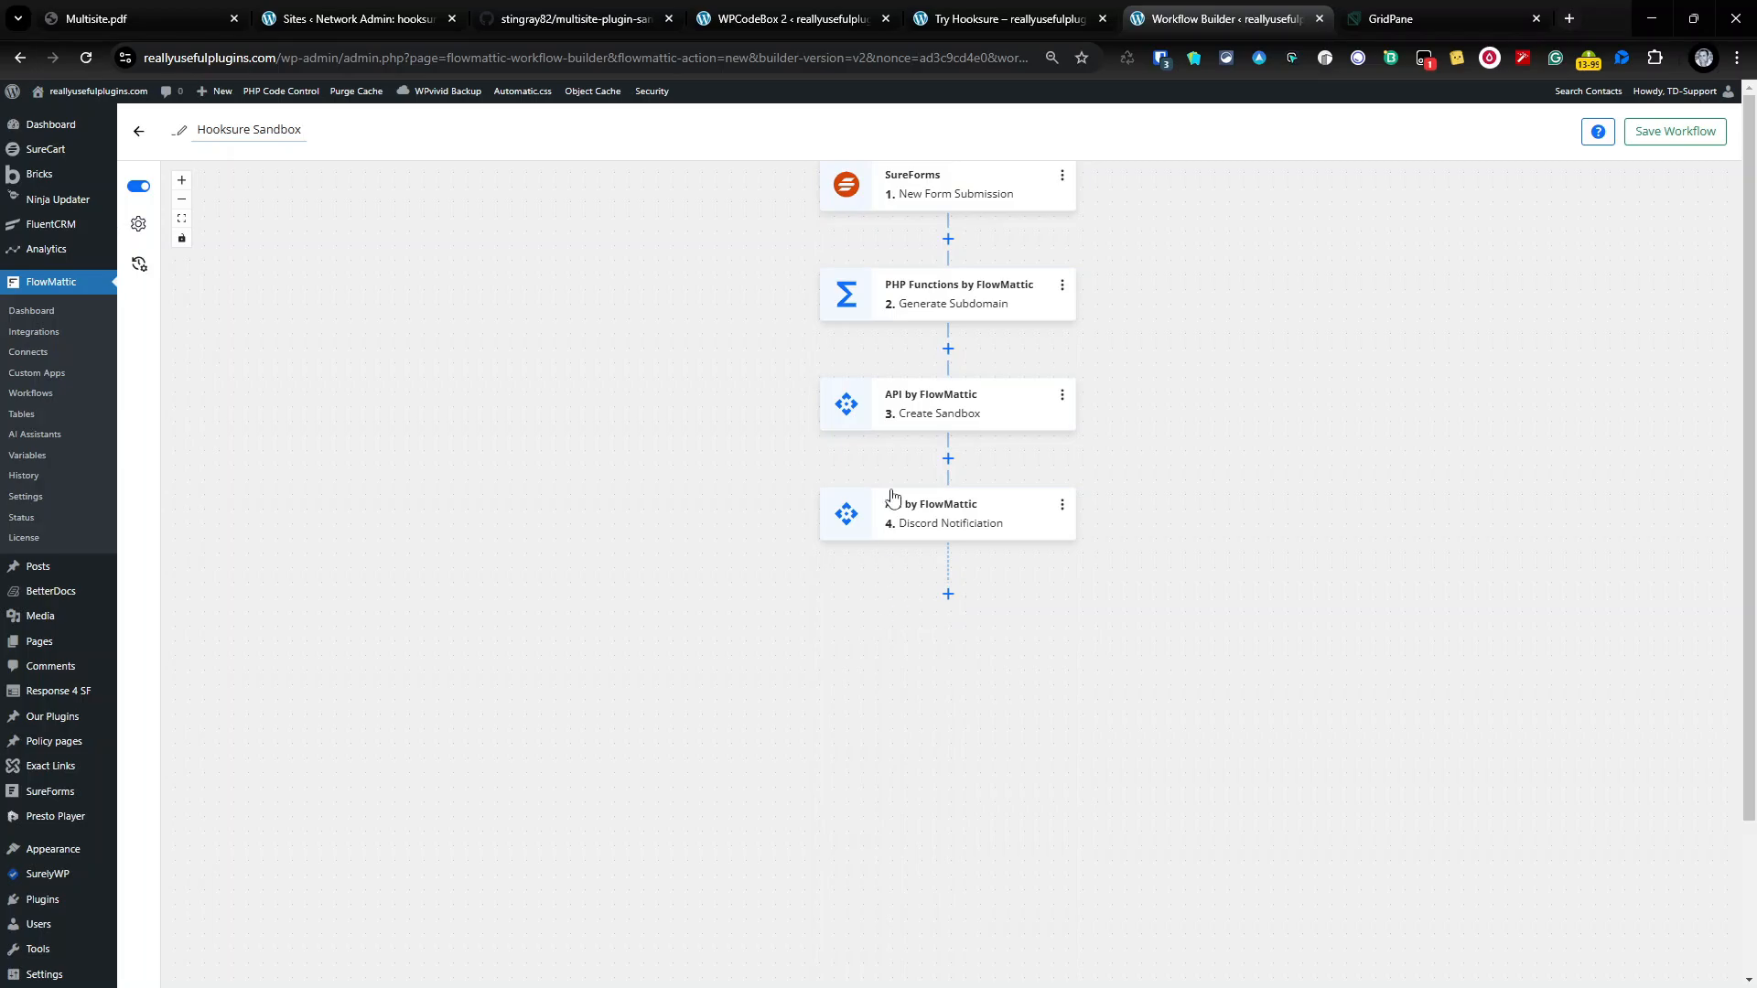
click(1081, 9)
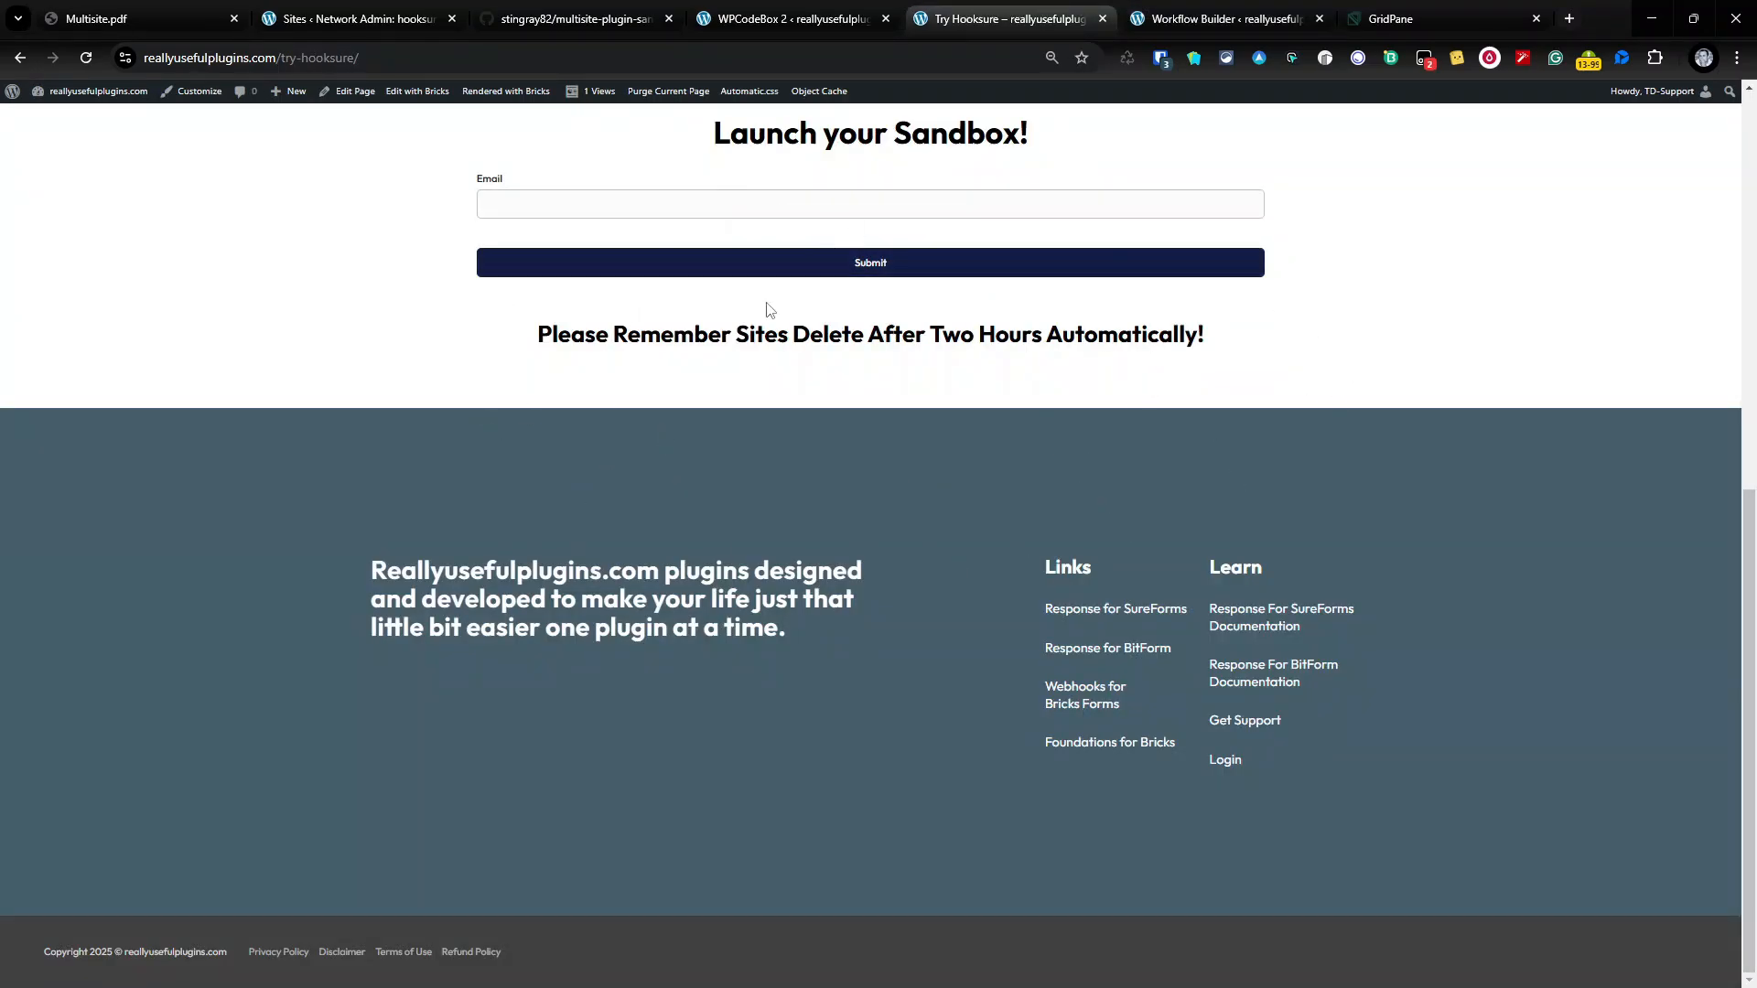
click(1185, 24)
Step: Add a fifth Delay step set to Delay For 2 minutes and save it
click(948, 593)
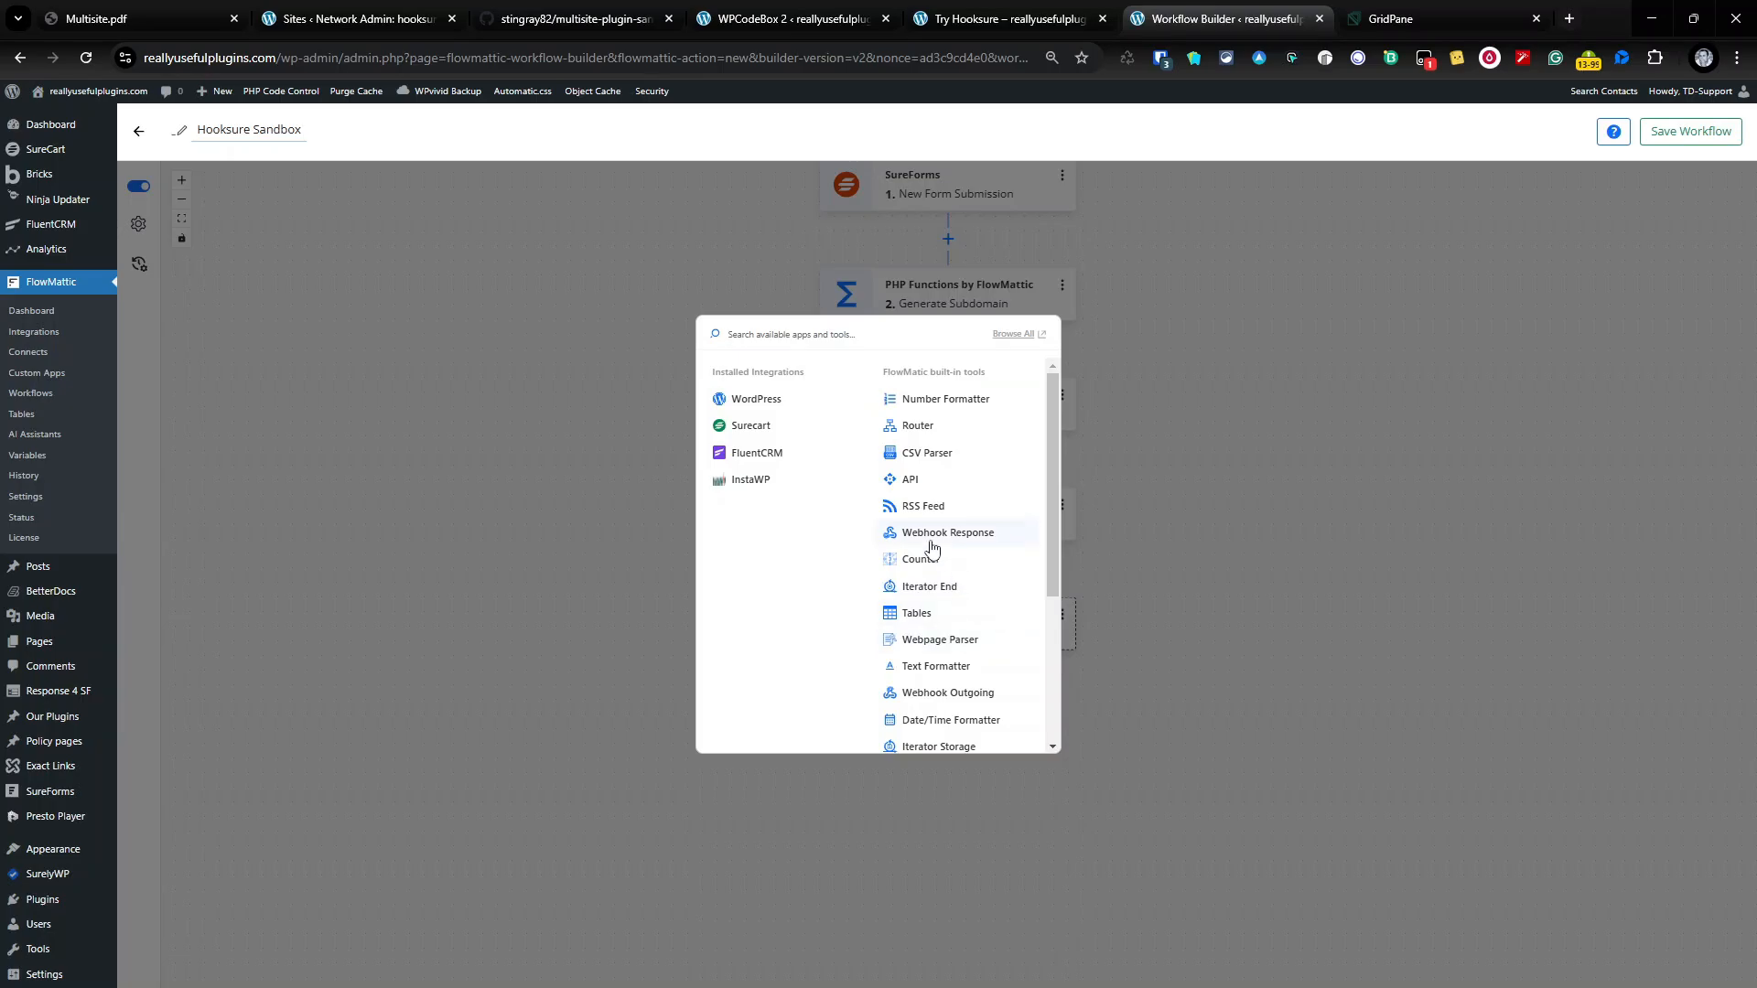
scroll(985, 650, down, 3)
click(956, 695)
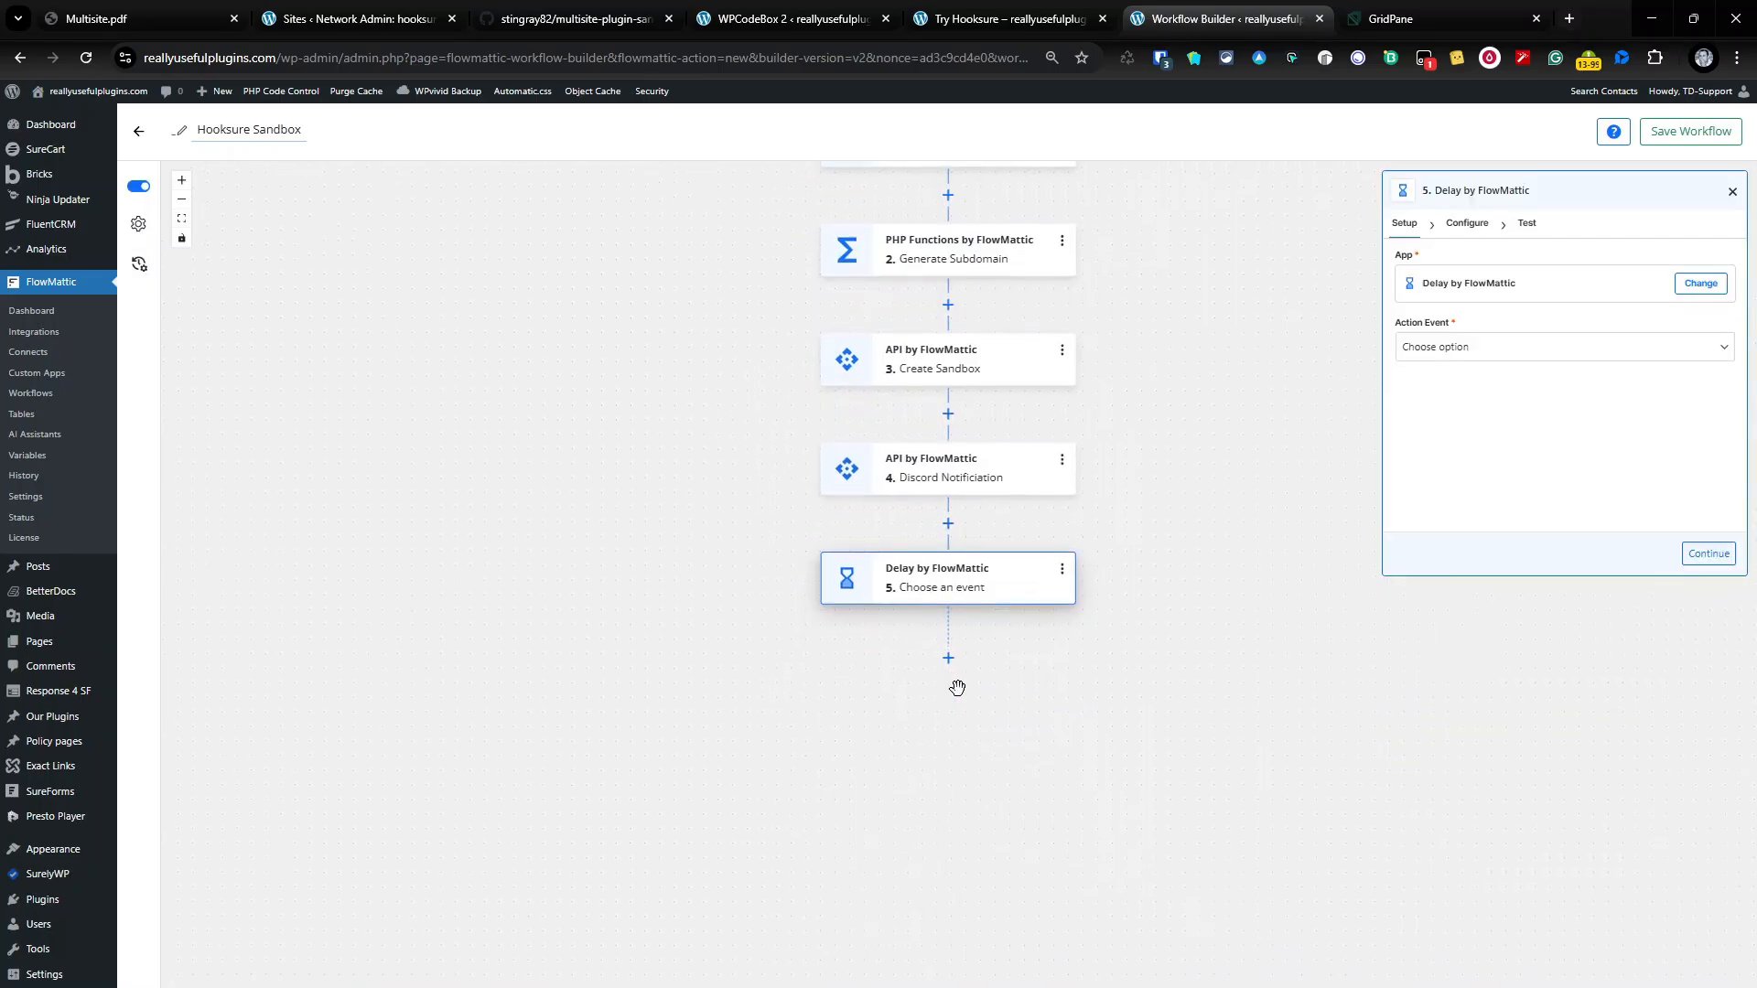
click(1459, 346)
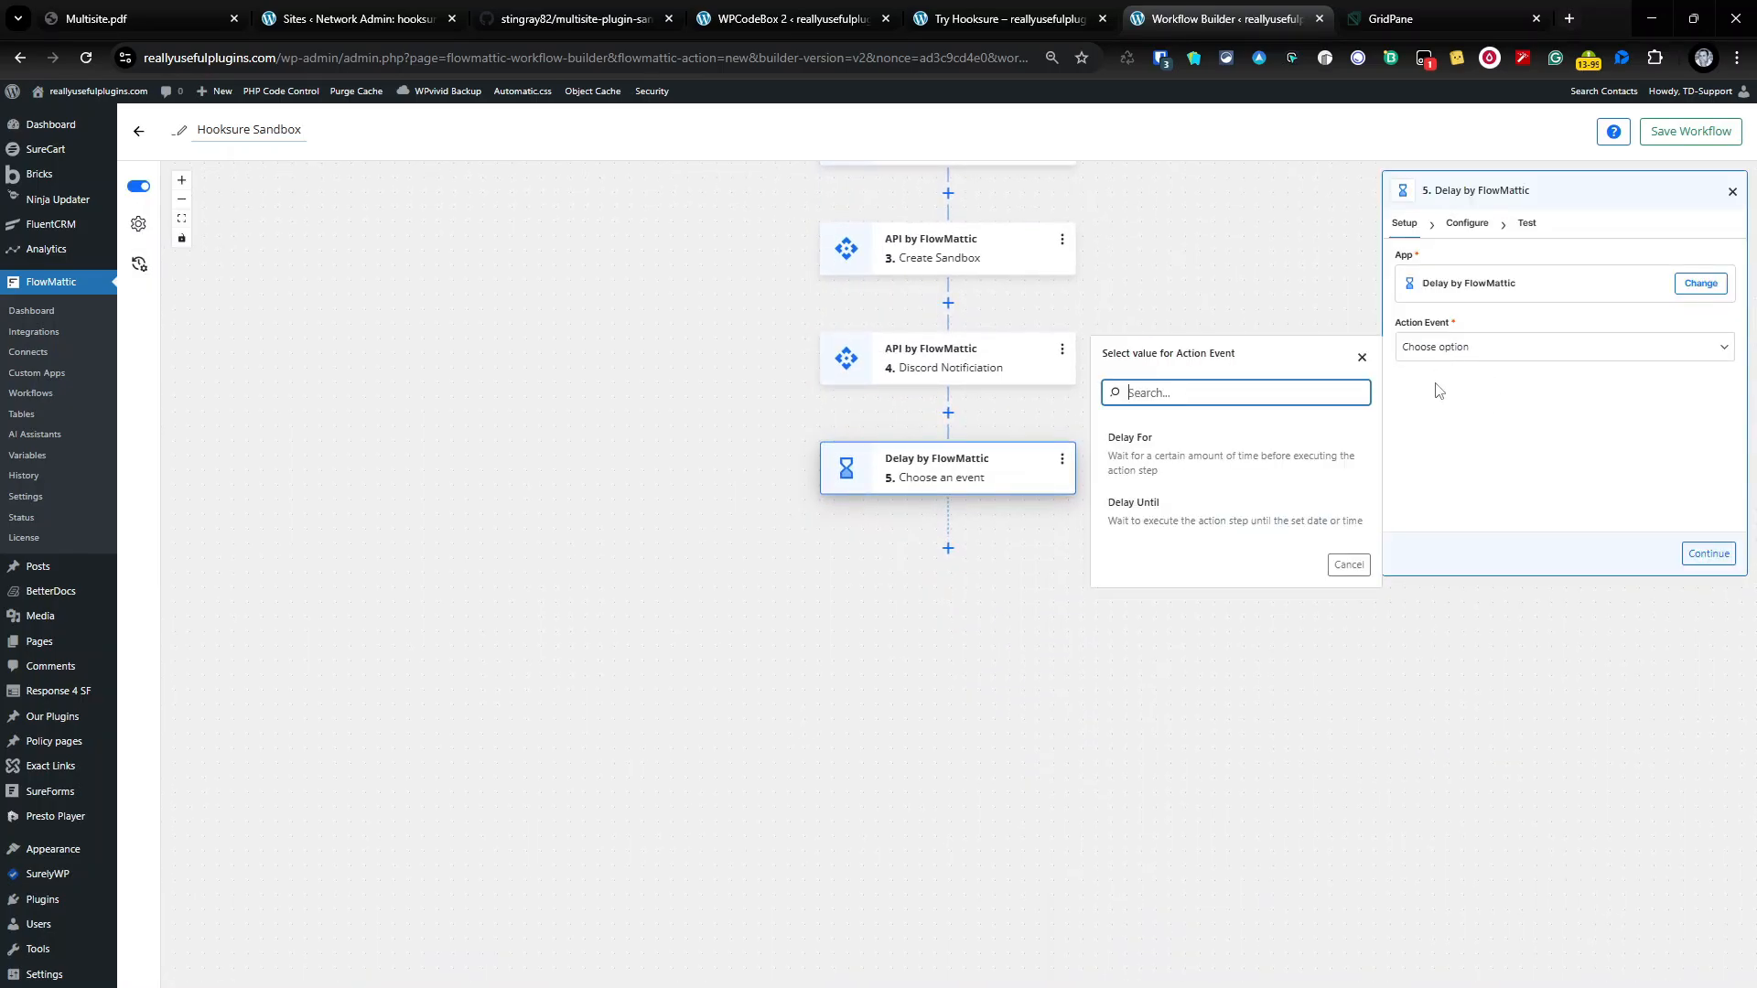
click(1252, 459)
click(1449, 291)
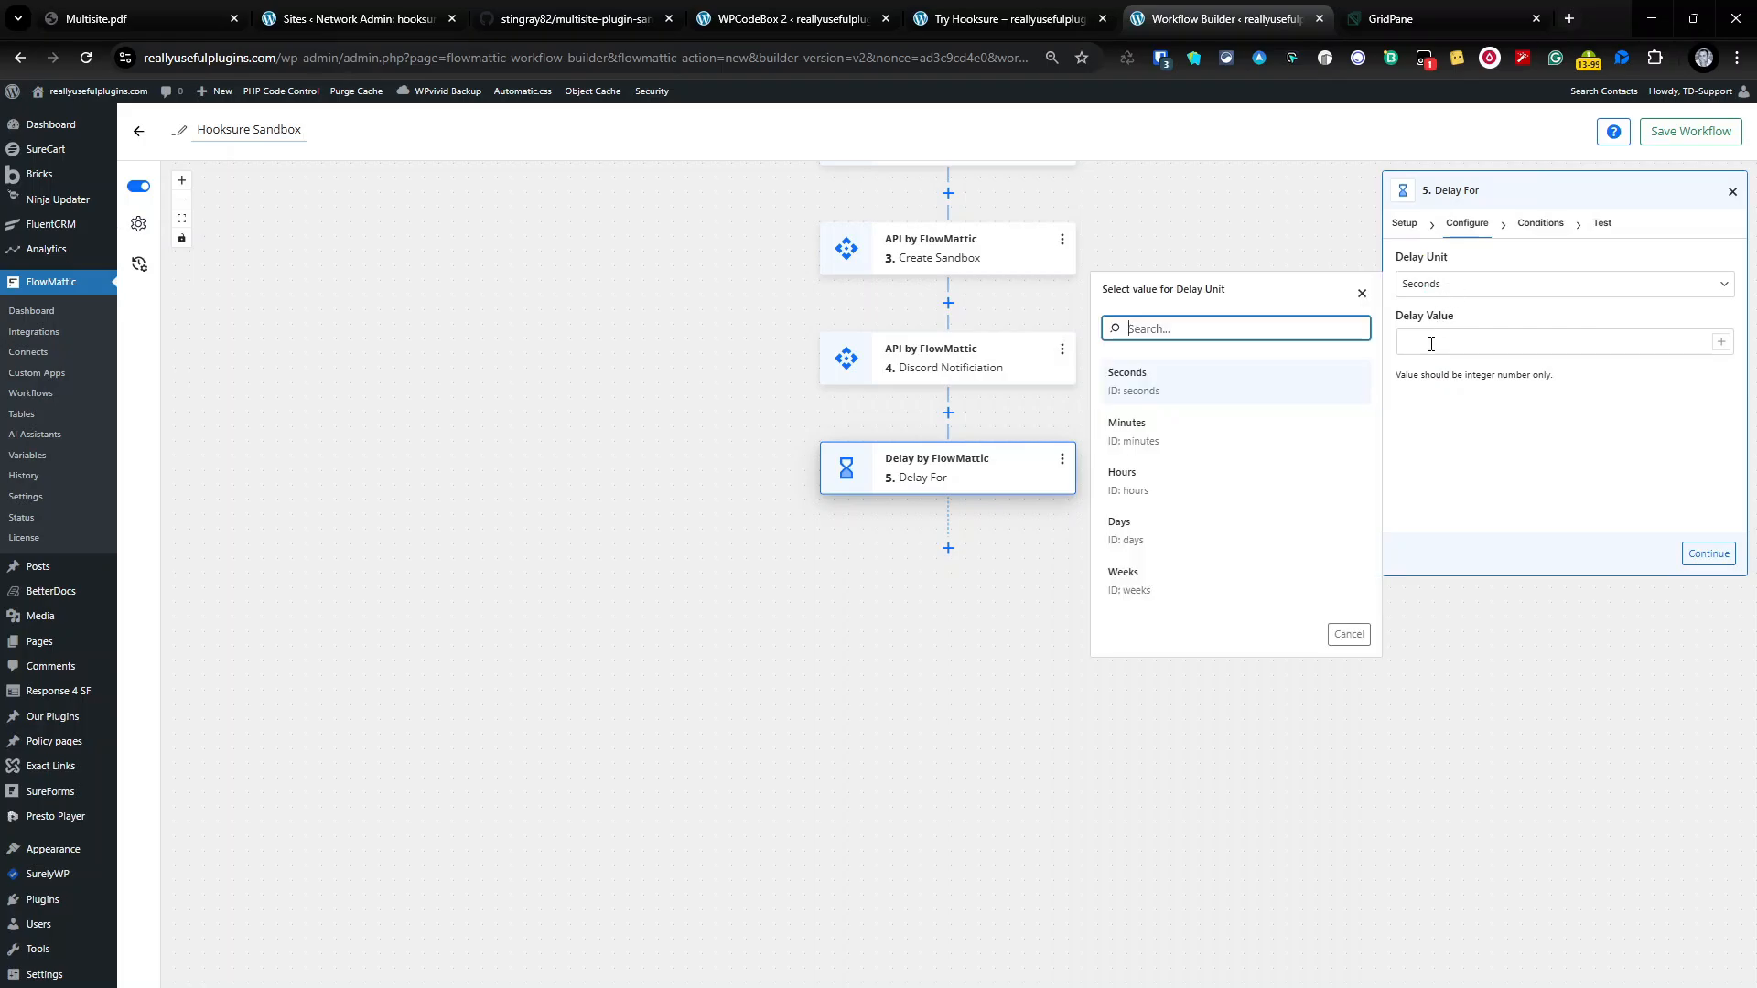
click(1184, 430)
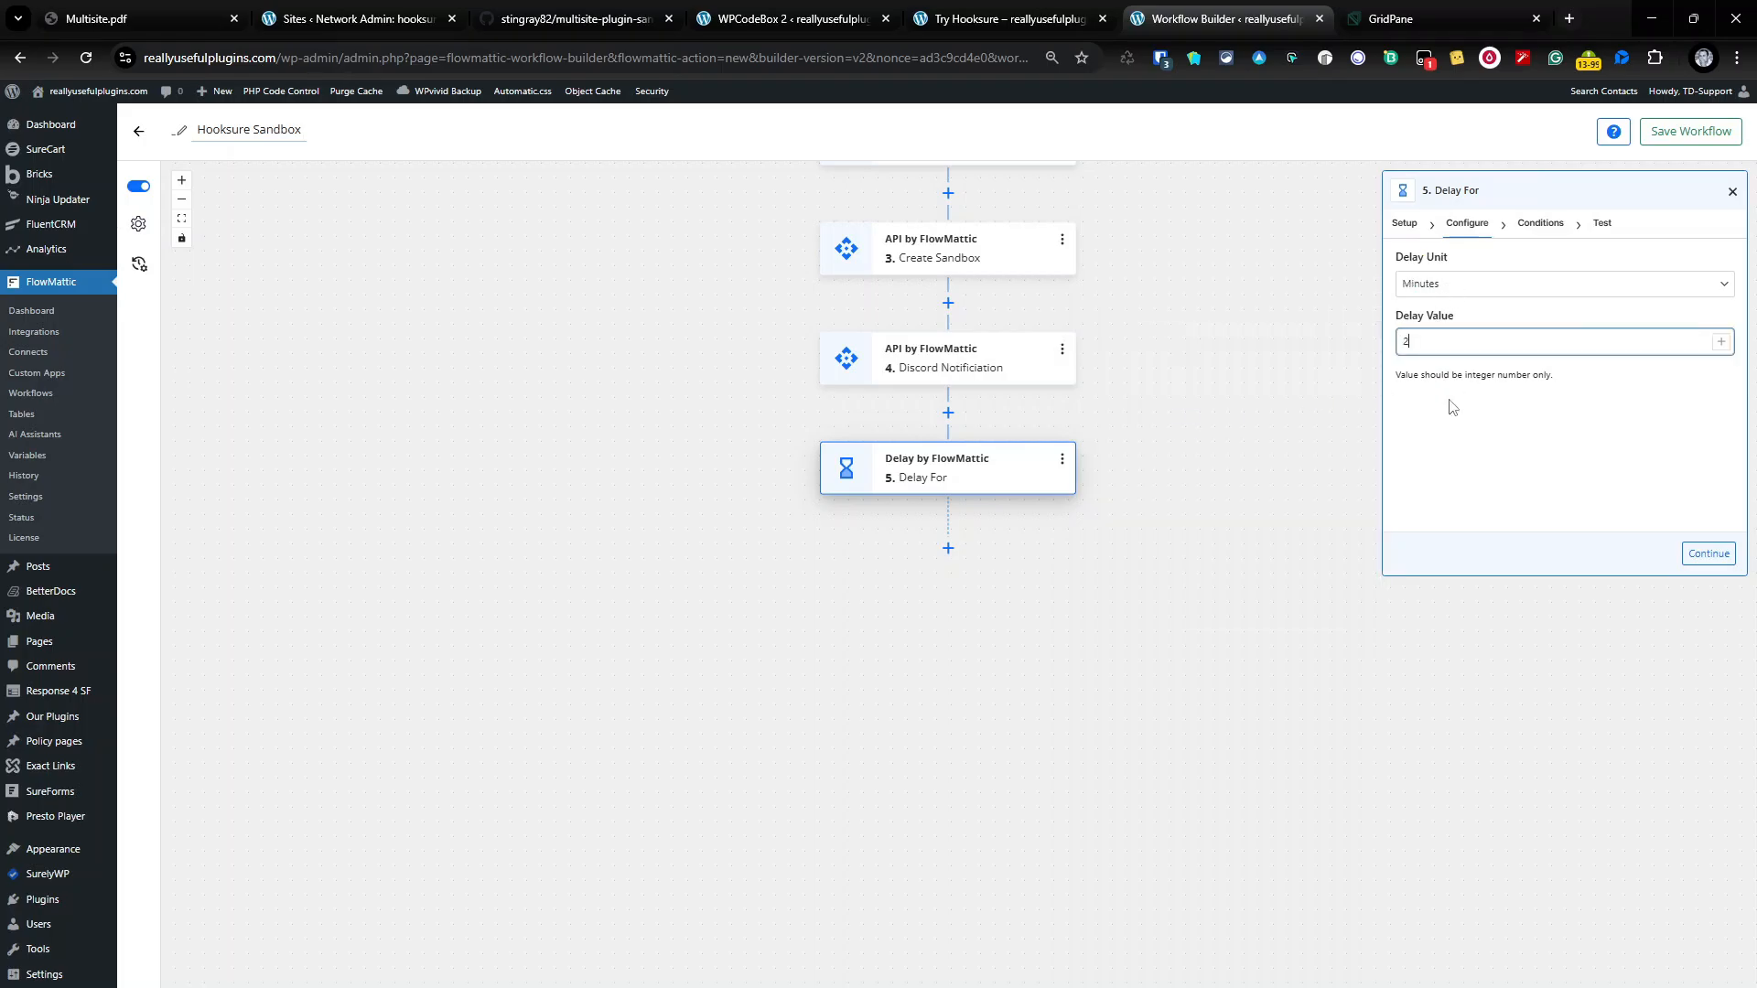
click(1706, 553)
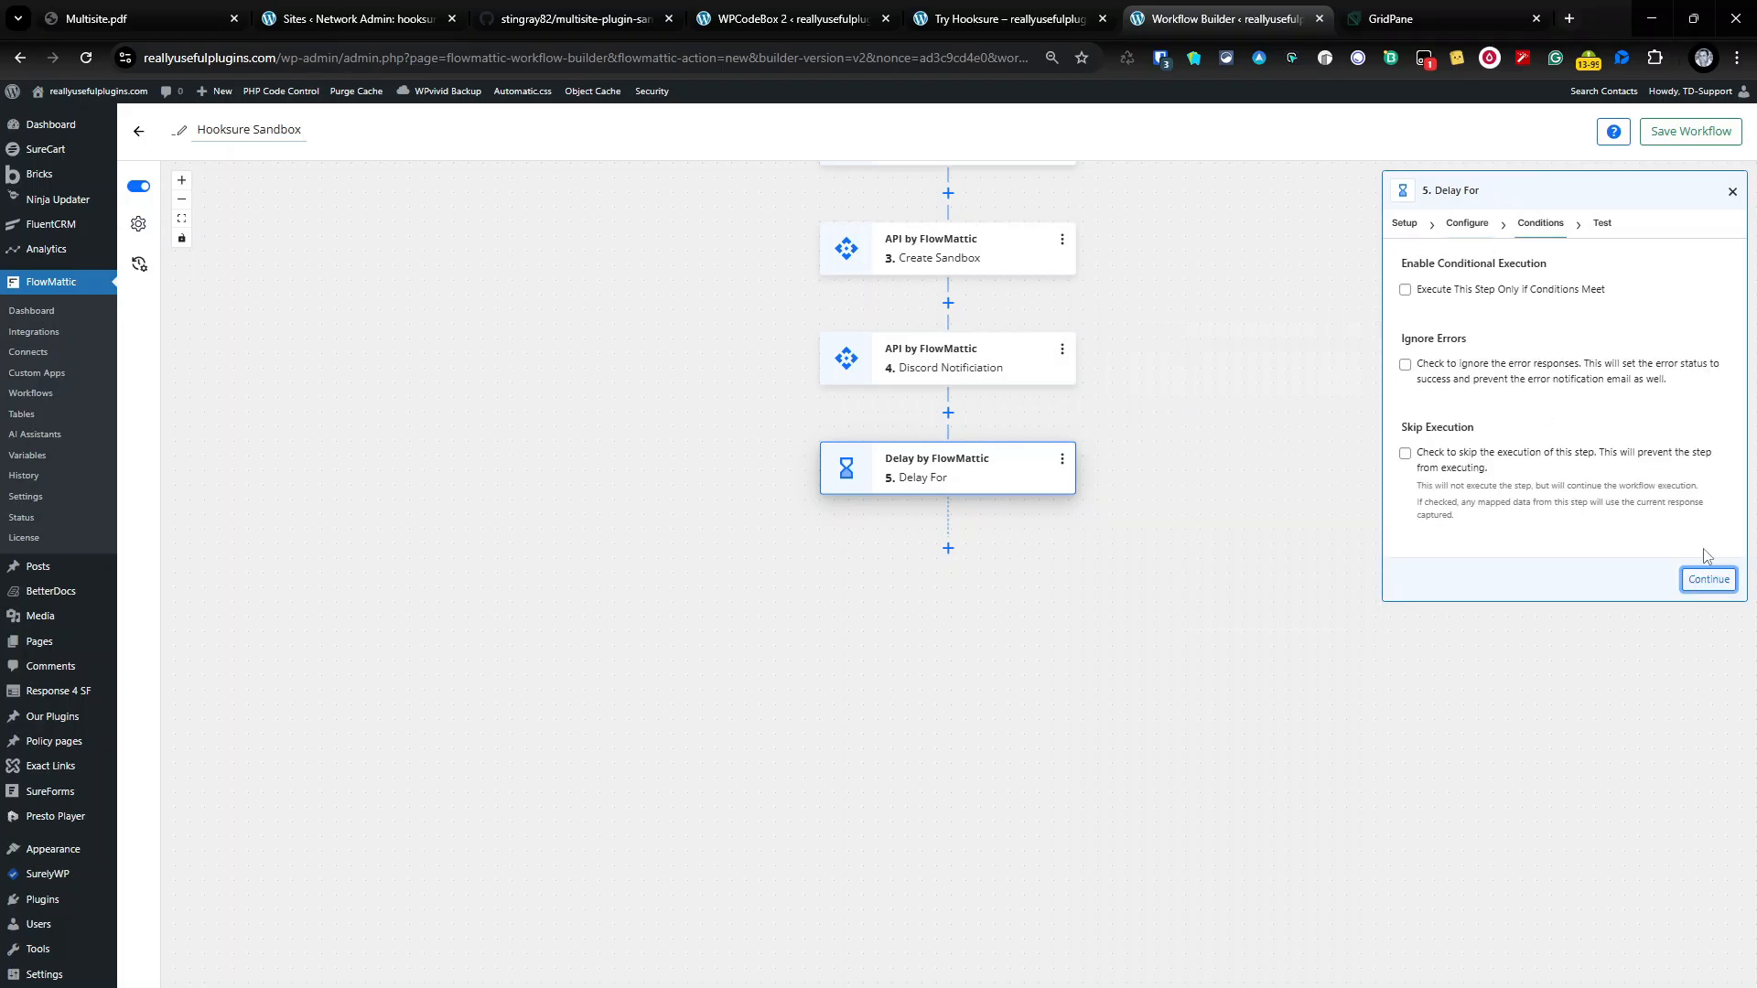
click(1709, 581)
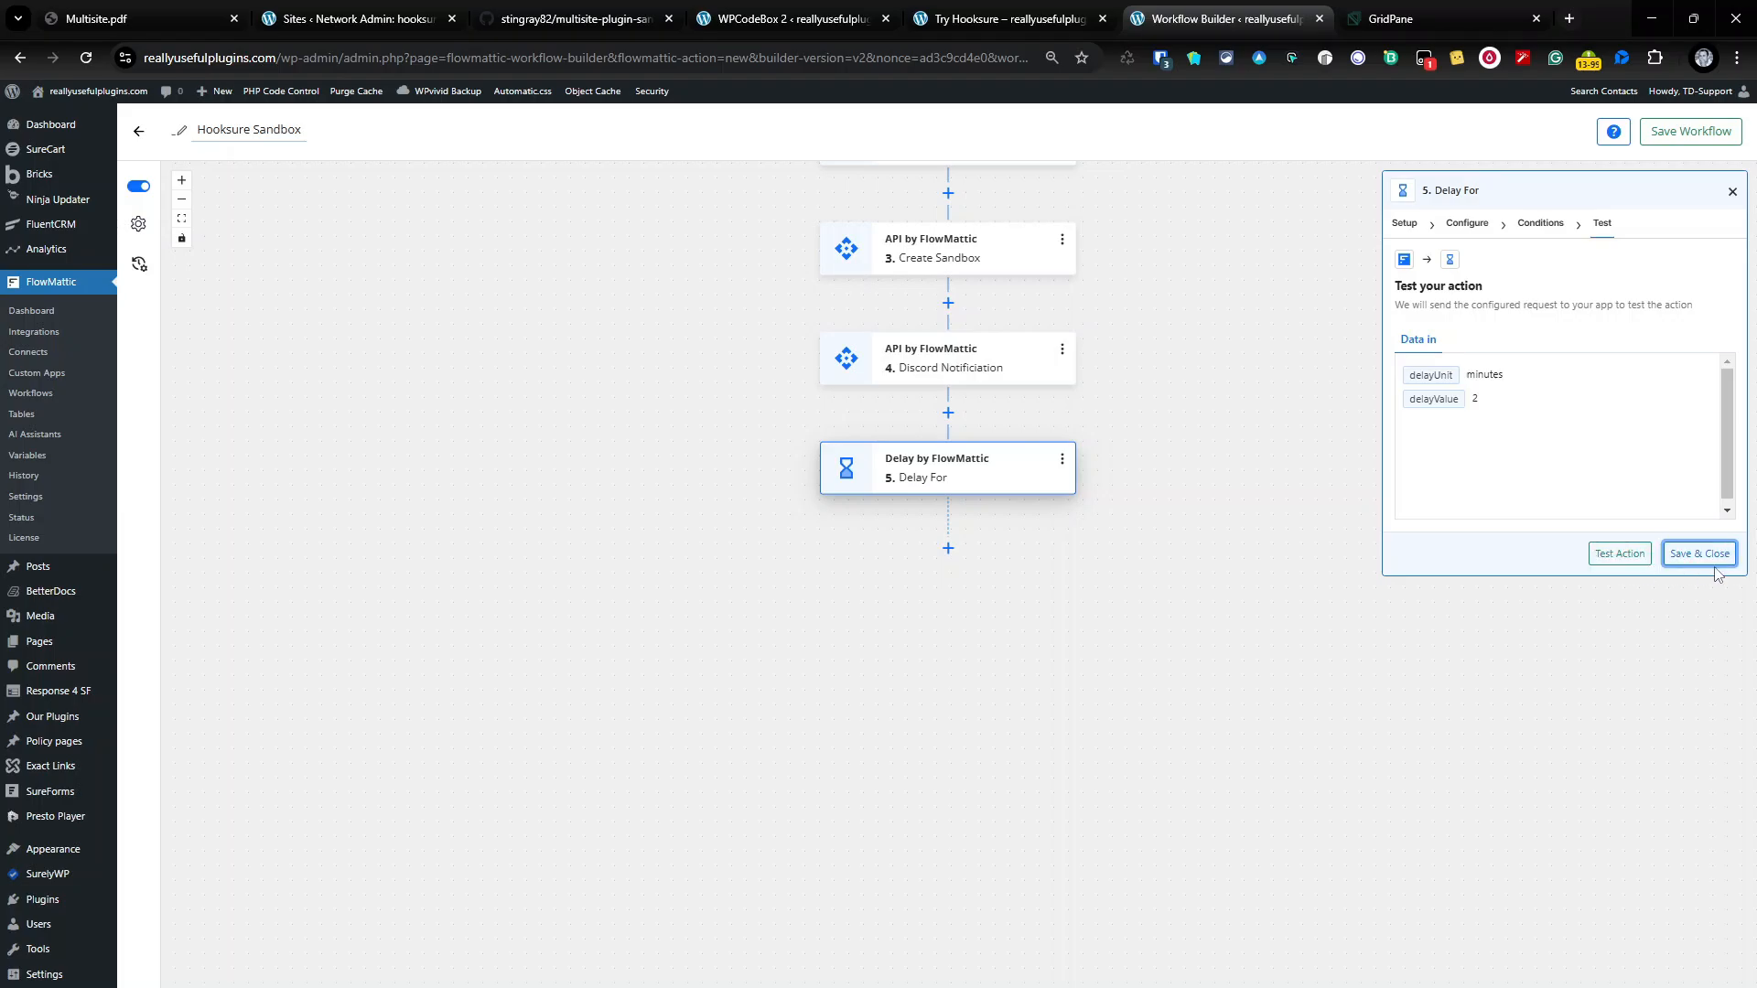
click(1711, 560)
Step: Rename step 5 to 'Delay 2 Hours'
click(1062, 463)
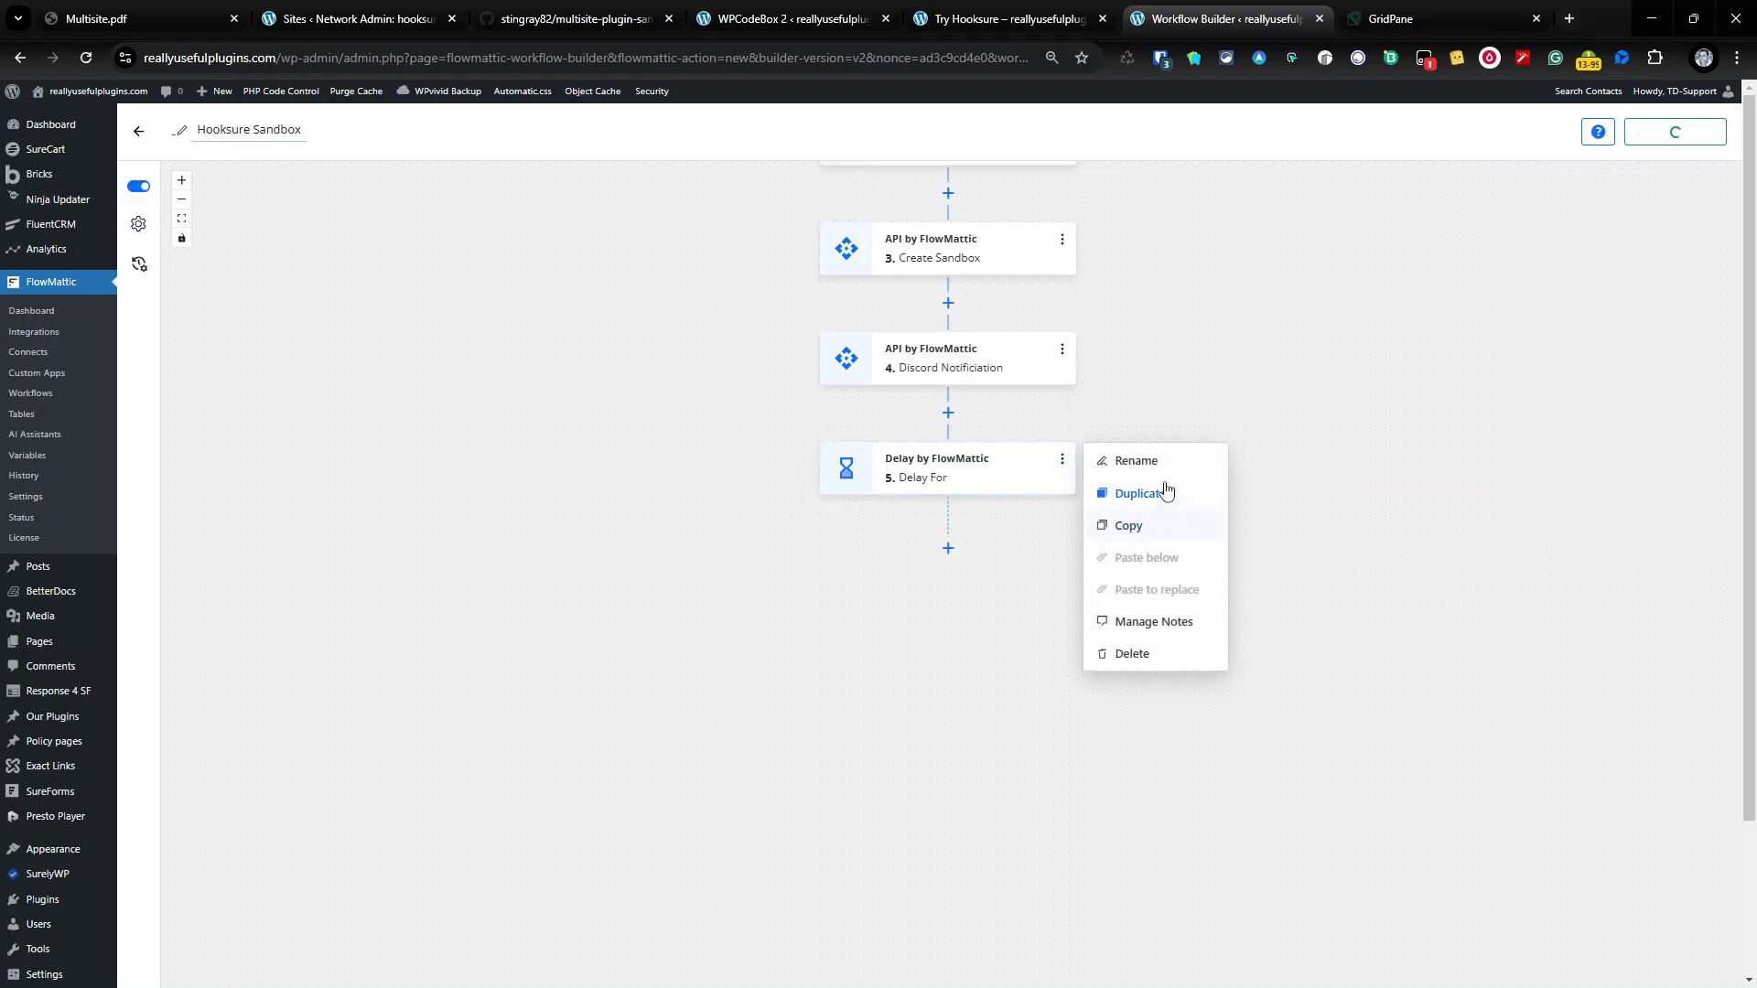
click(1139, 460)
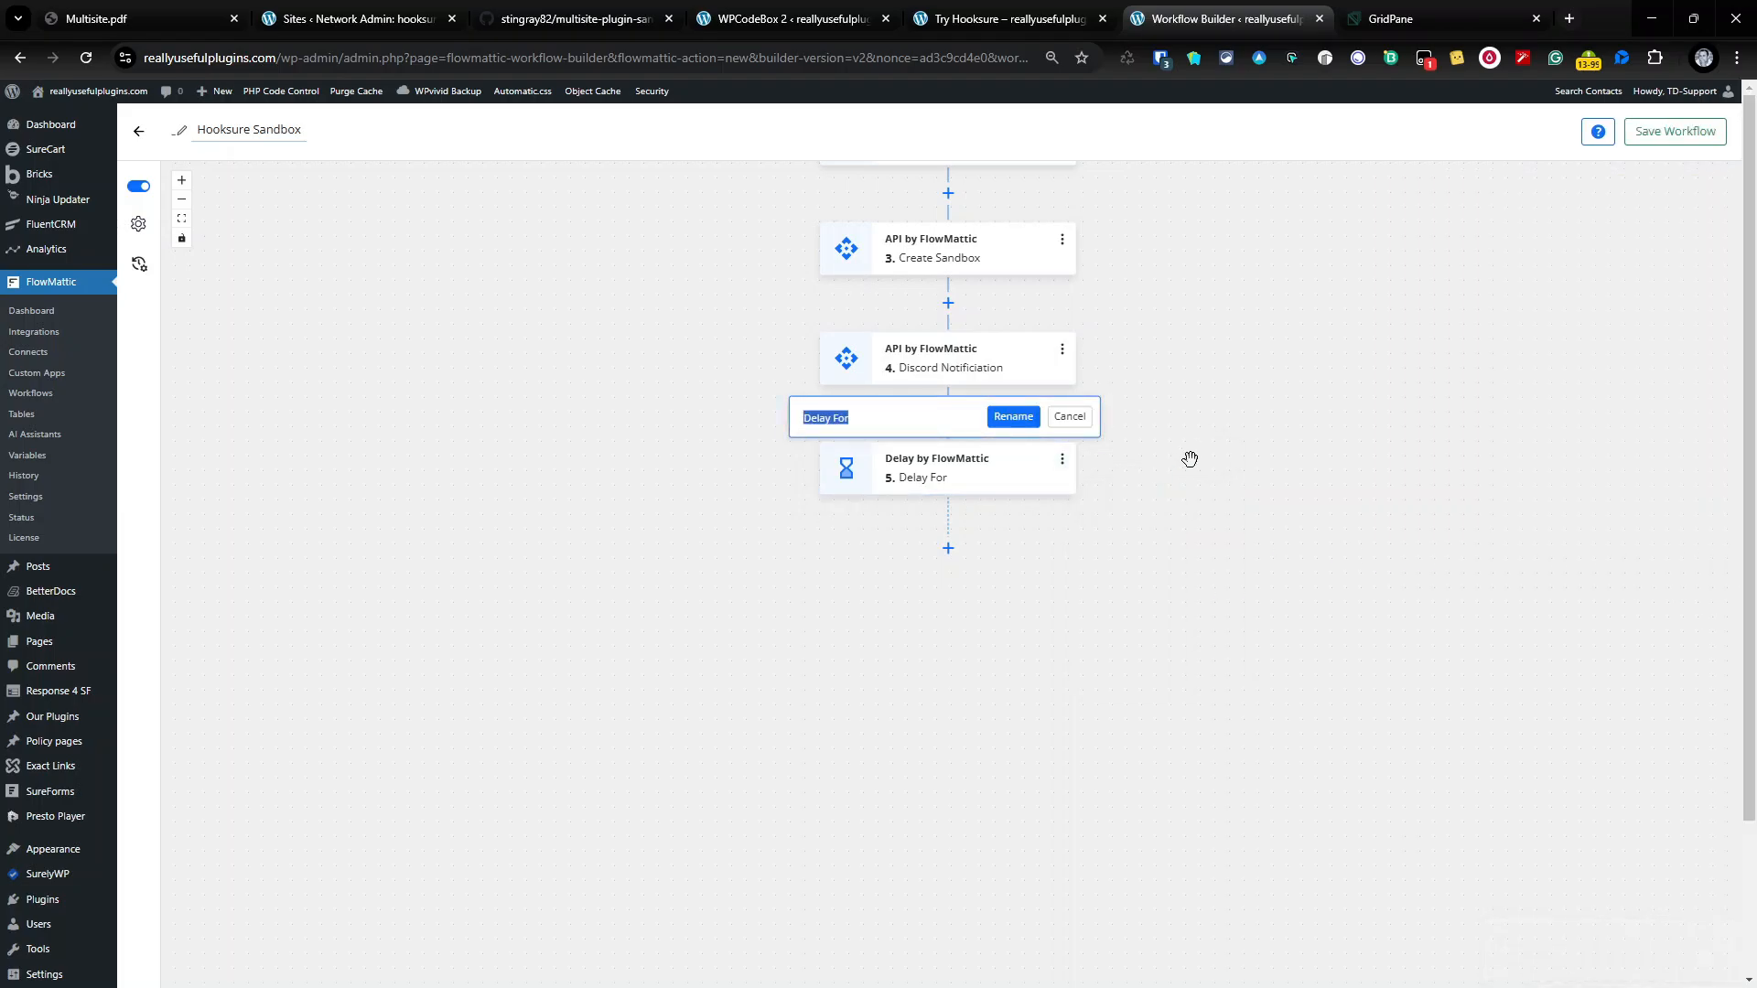
text(Delay 2 Hours)
click(1017, 417)
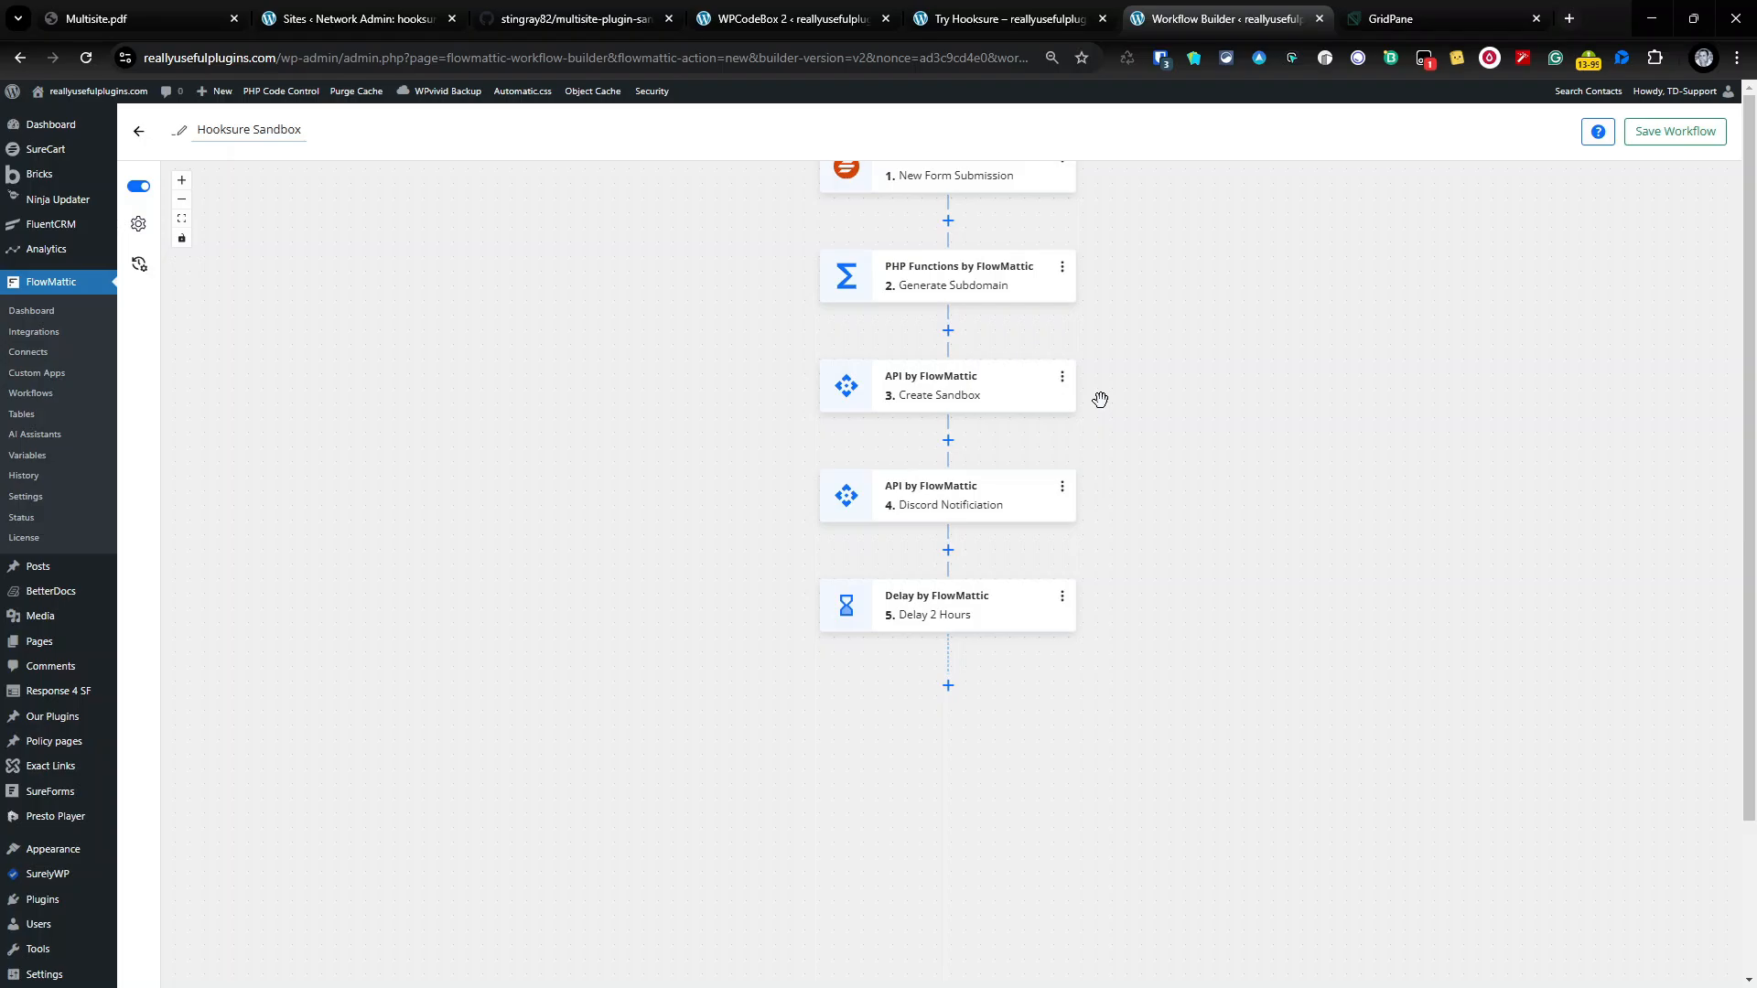
click(892, 511)
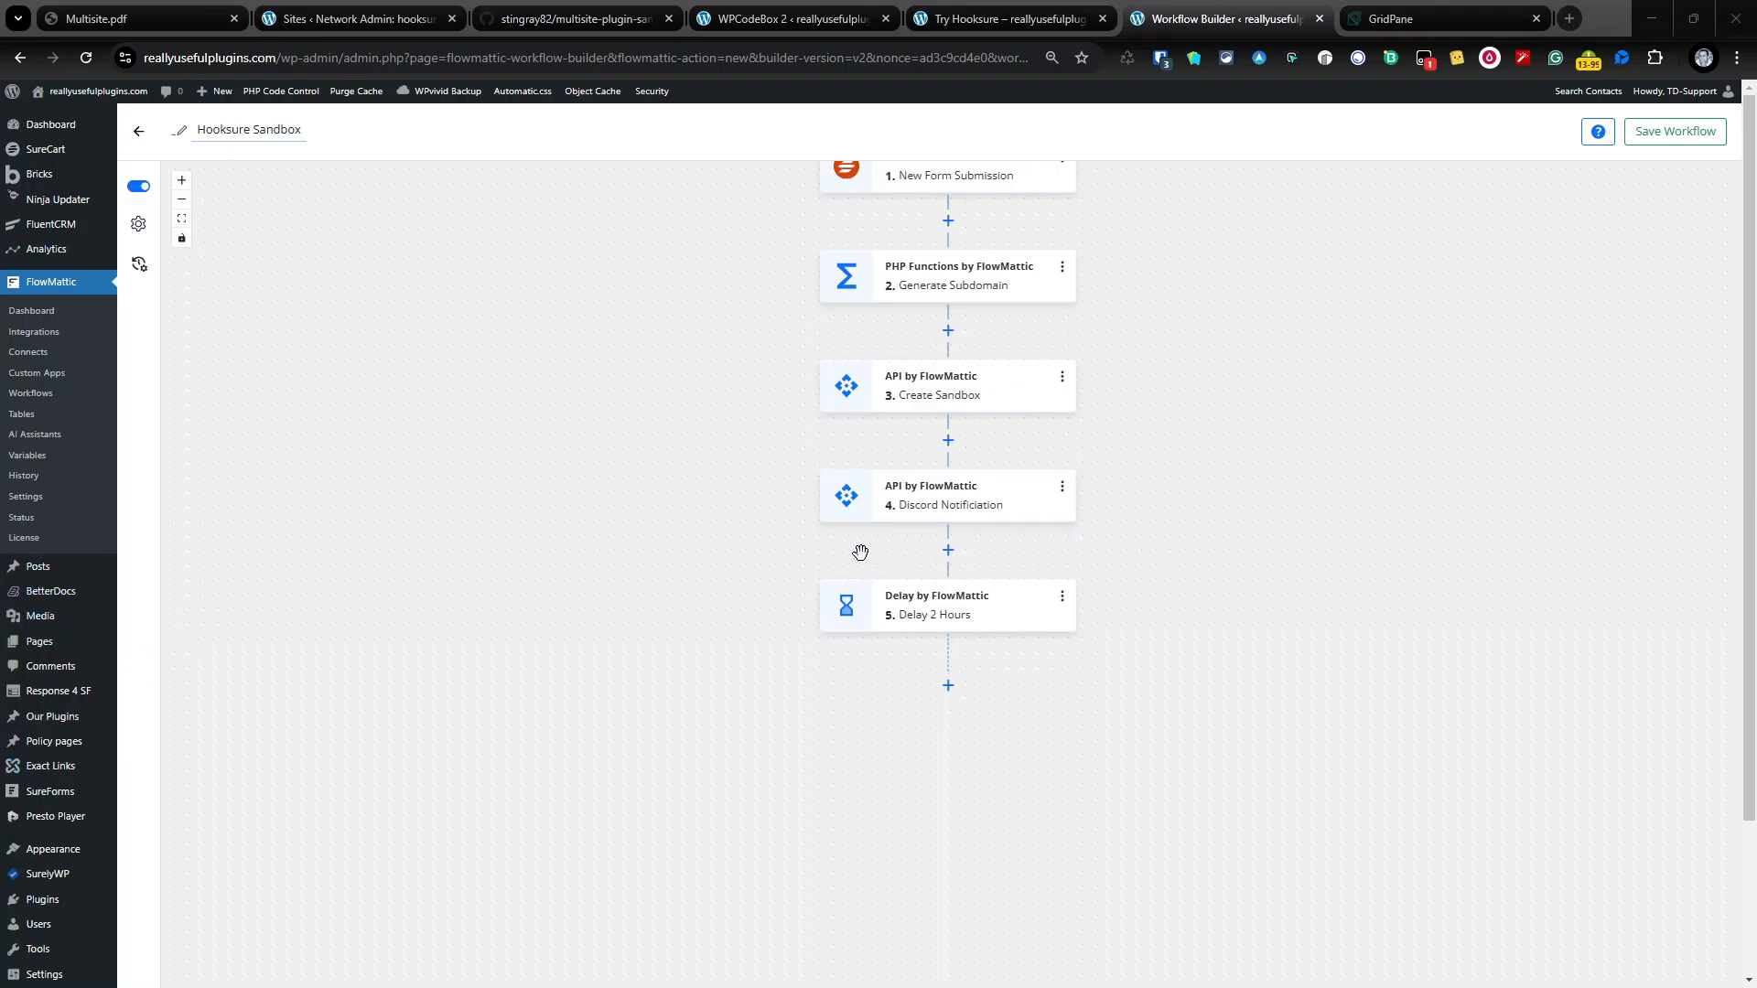
Step: Inspect the Create Sandbox step's test Data out, then close its panel
click(998, 415)
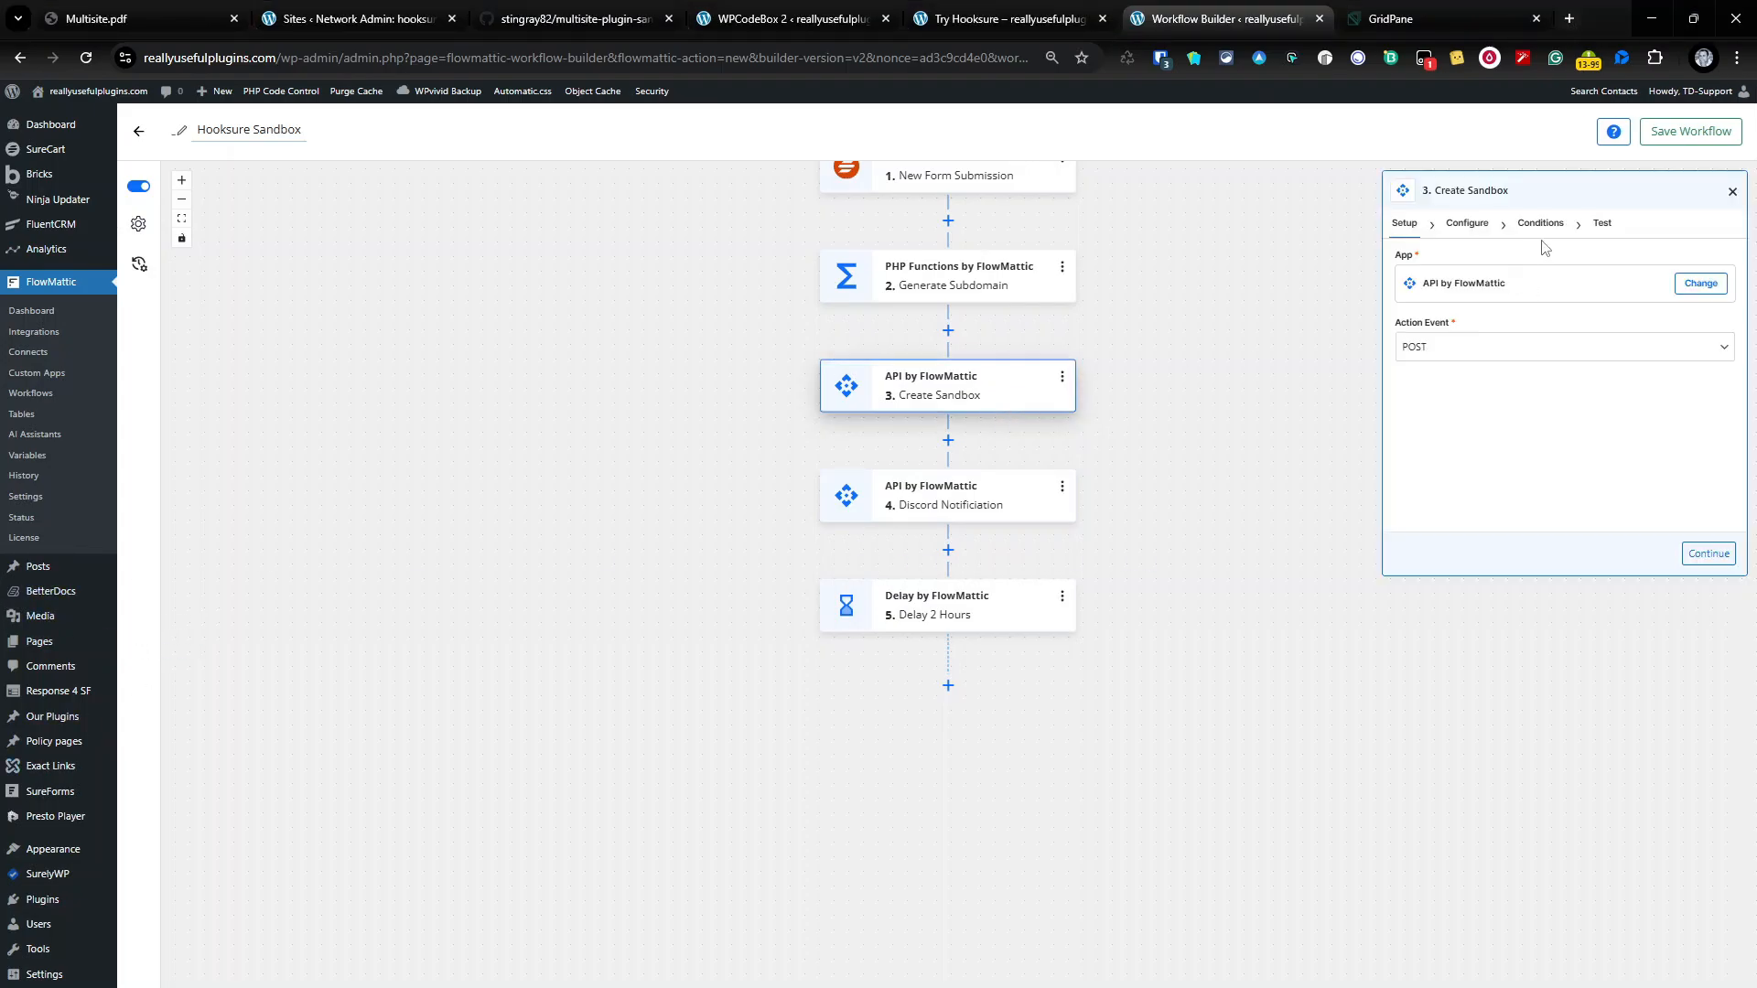
click(1601, 228)
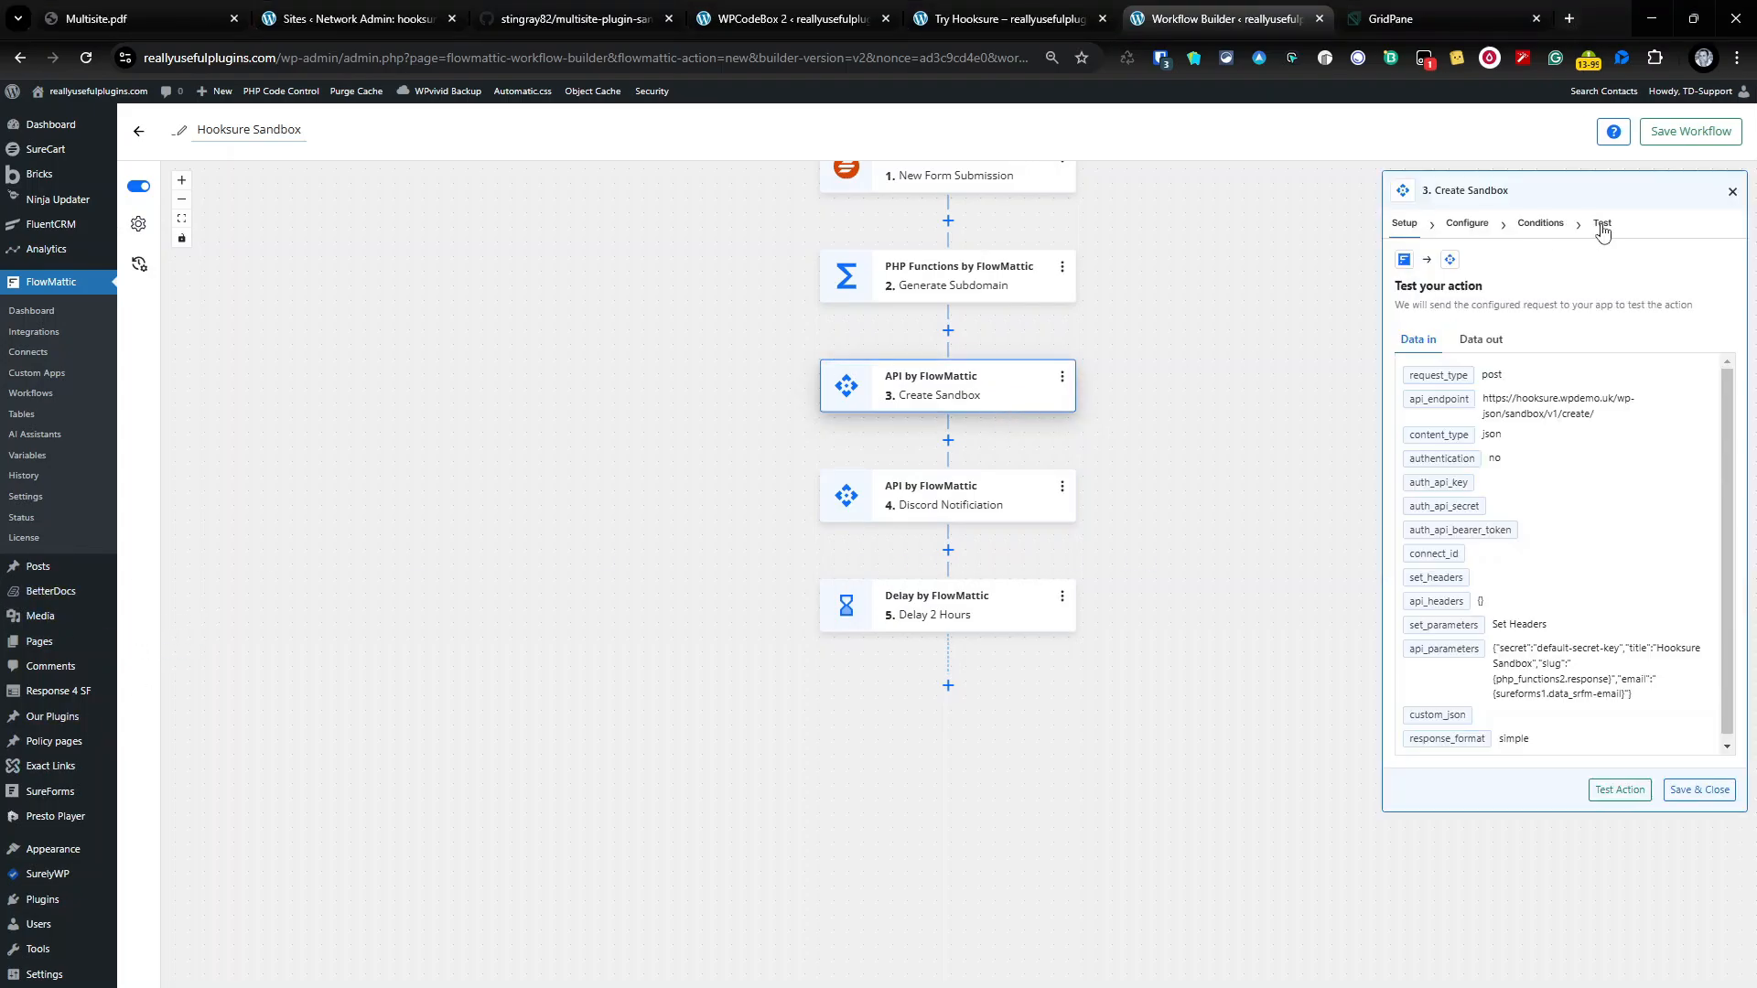
click(1479, 340)
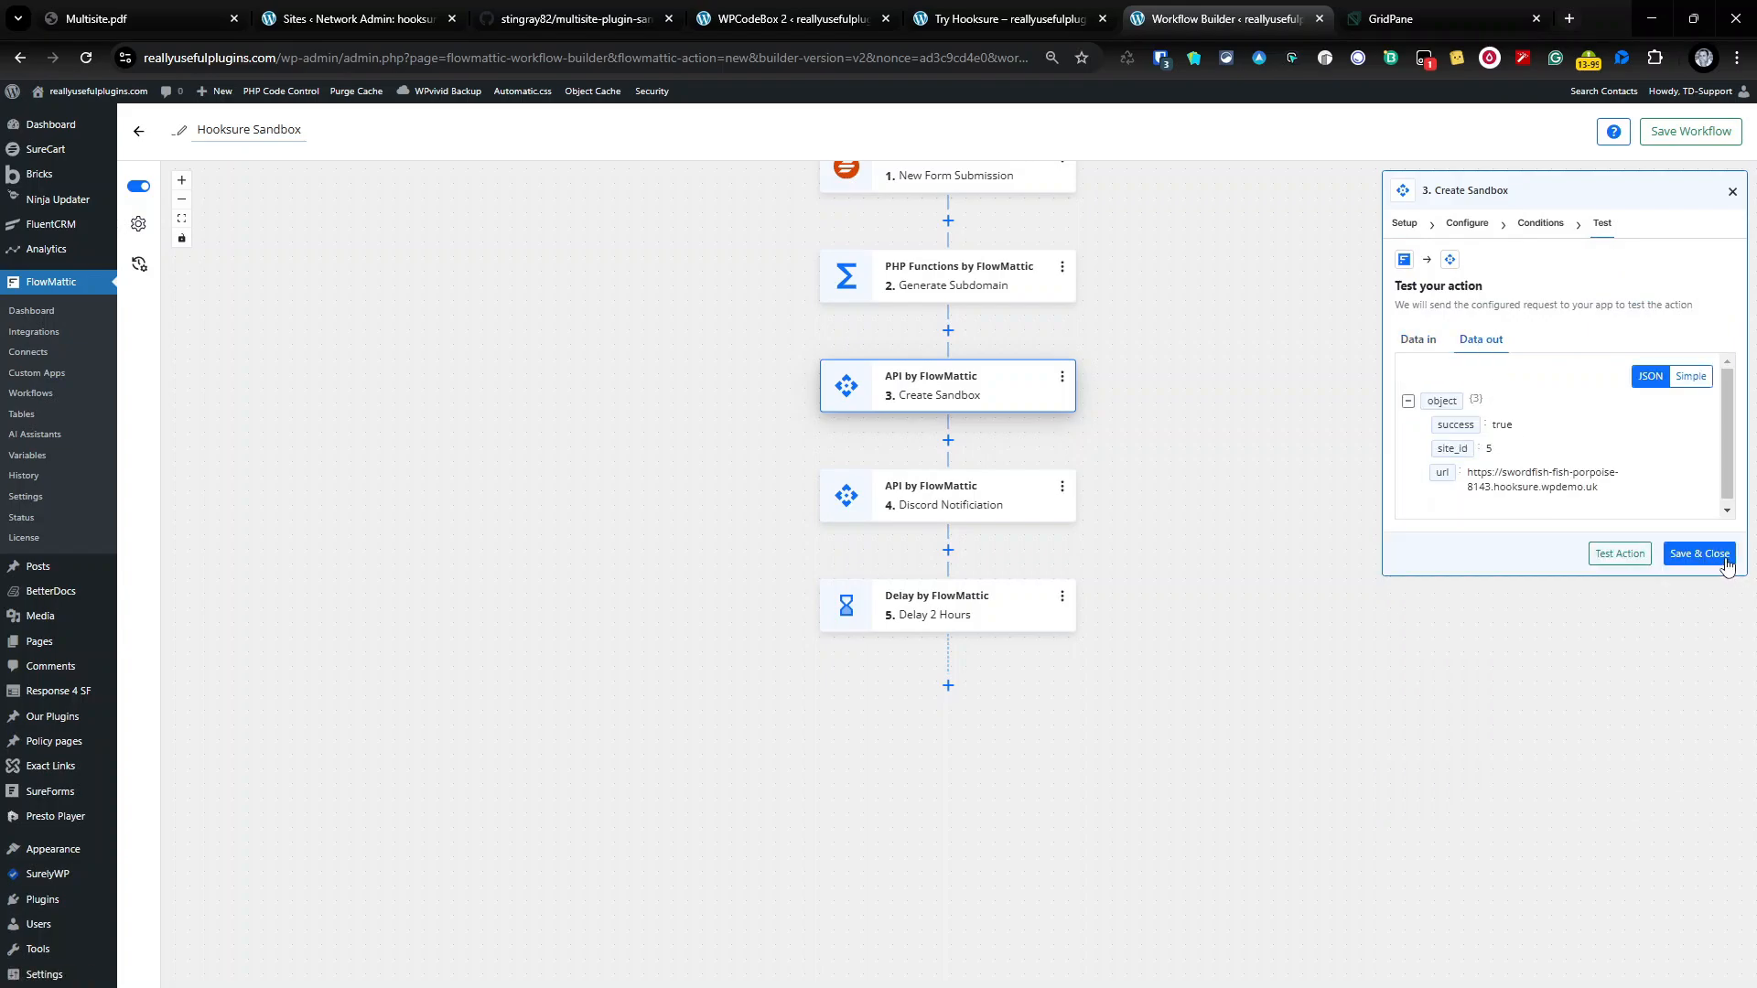
click(1733, 193)
Step: Add a sixth API by FlowMattic step with POST as the action event
click(948, 685)
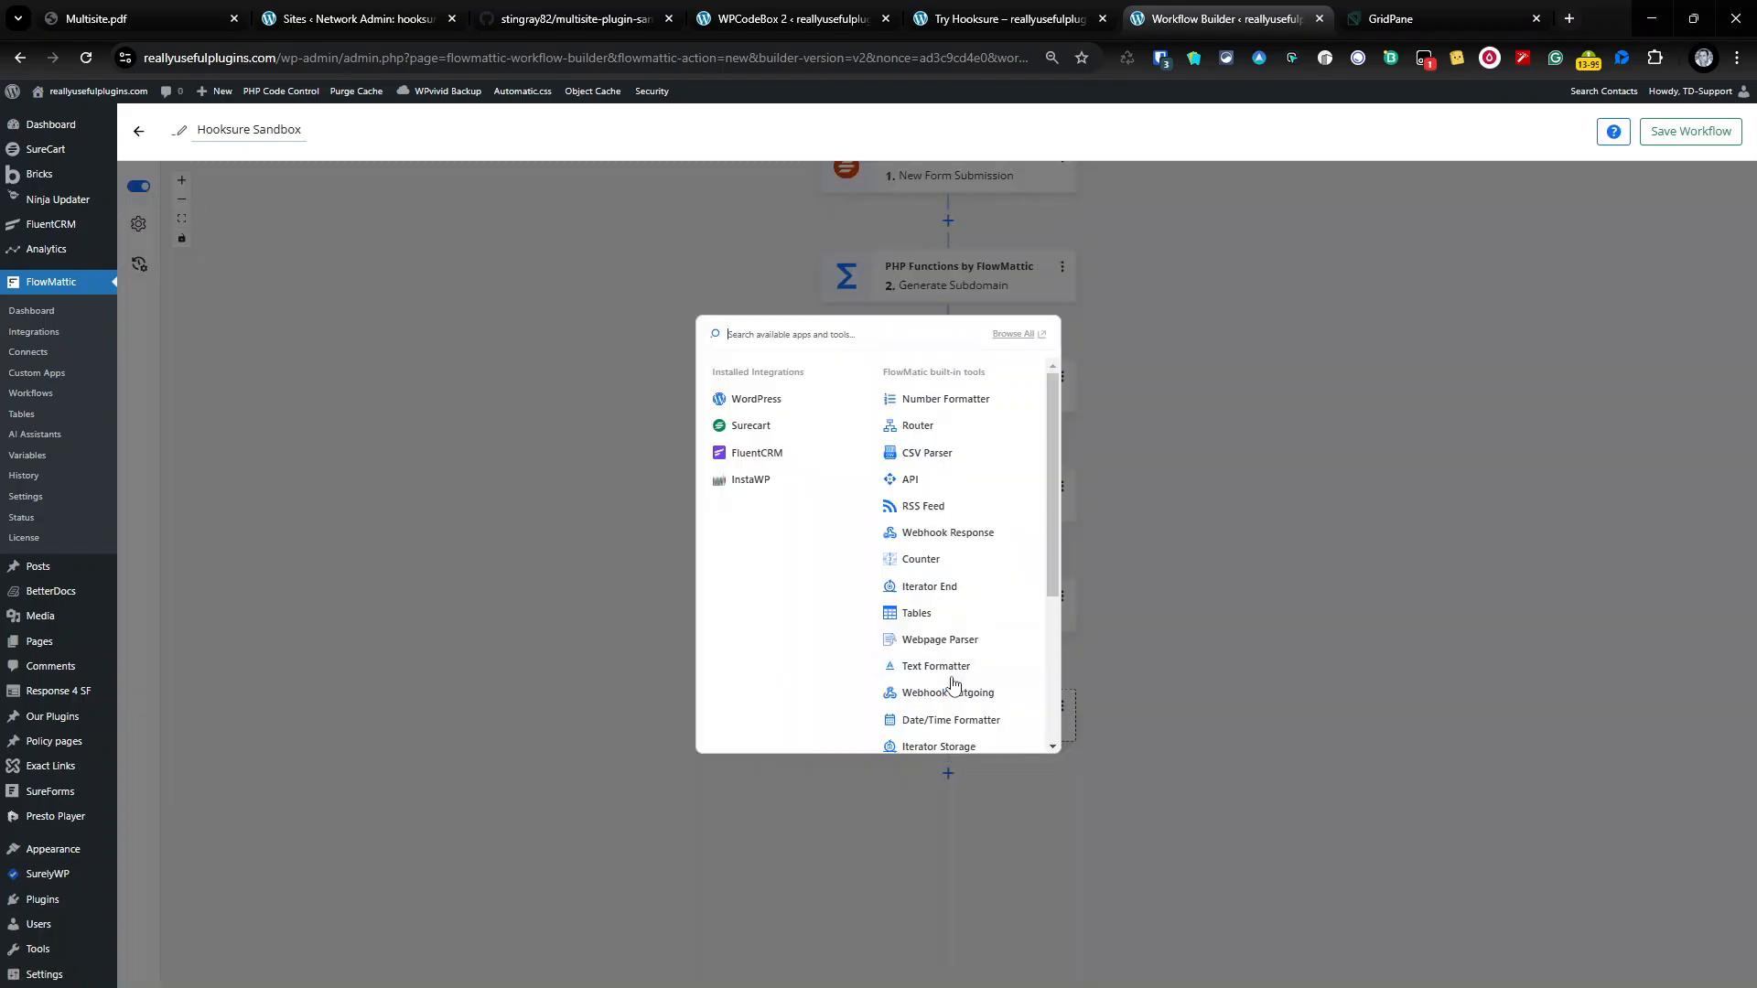
scroll(912, 675, down, 2)
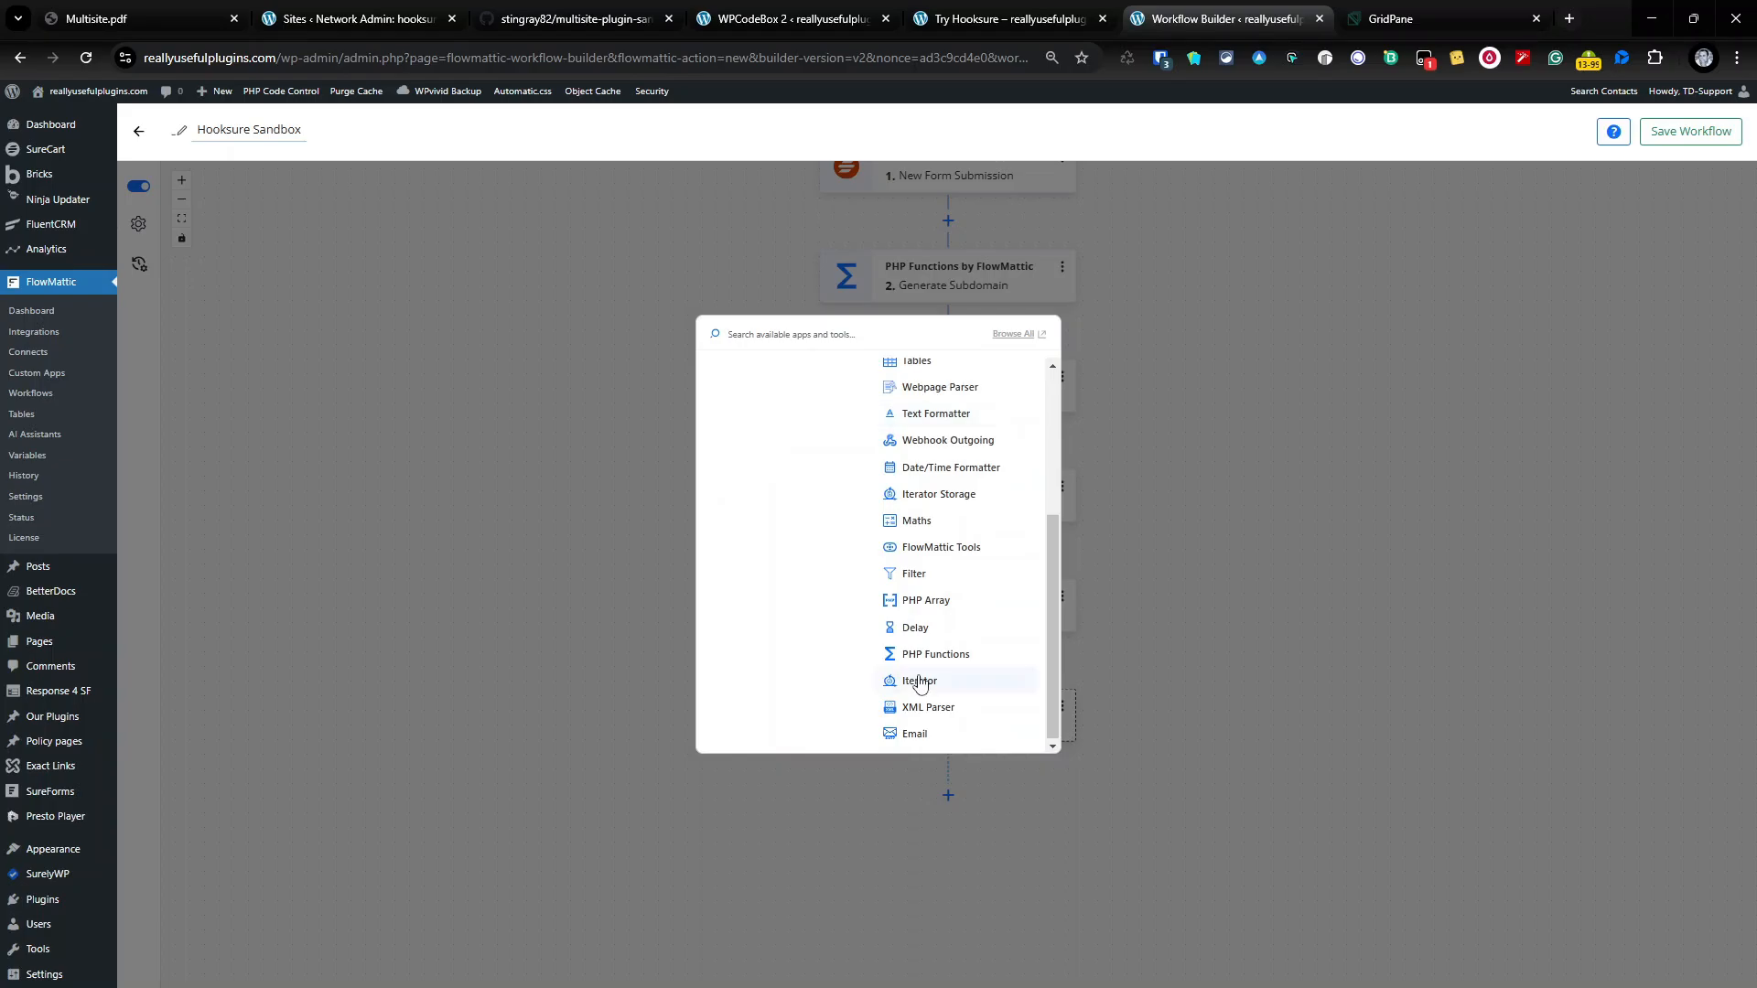
scroll(957, 635, up, 3)
click(937, 481)
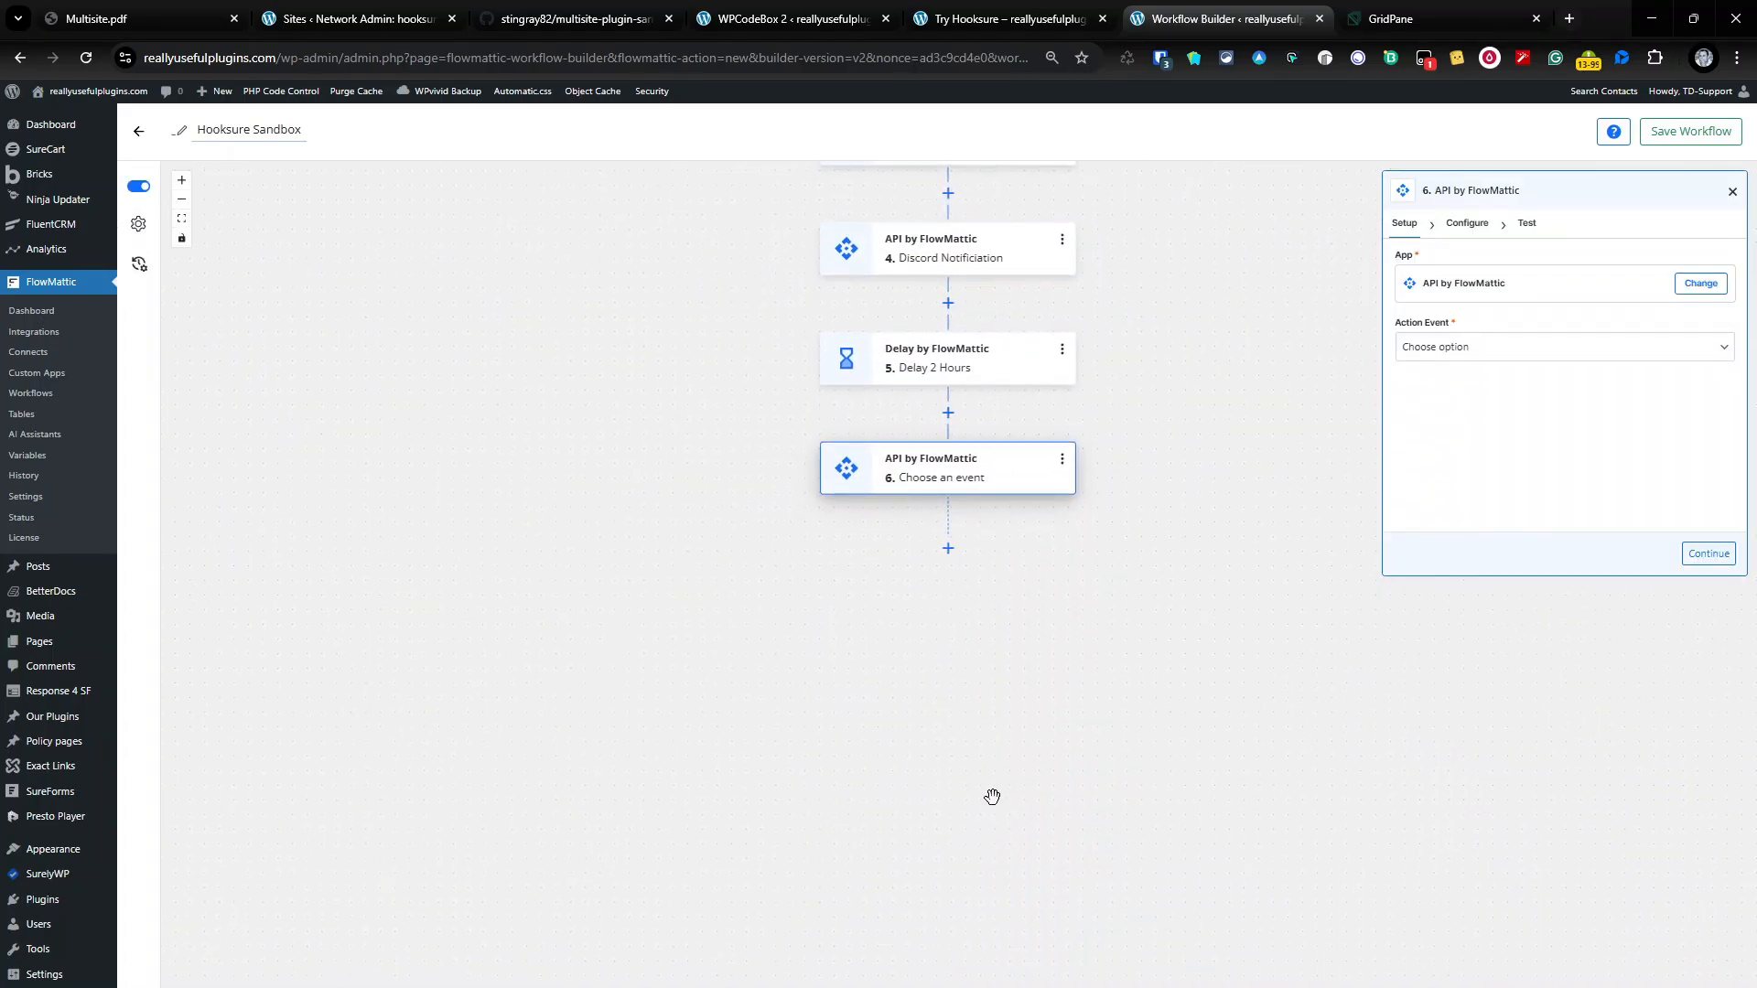
click(1451, 346)
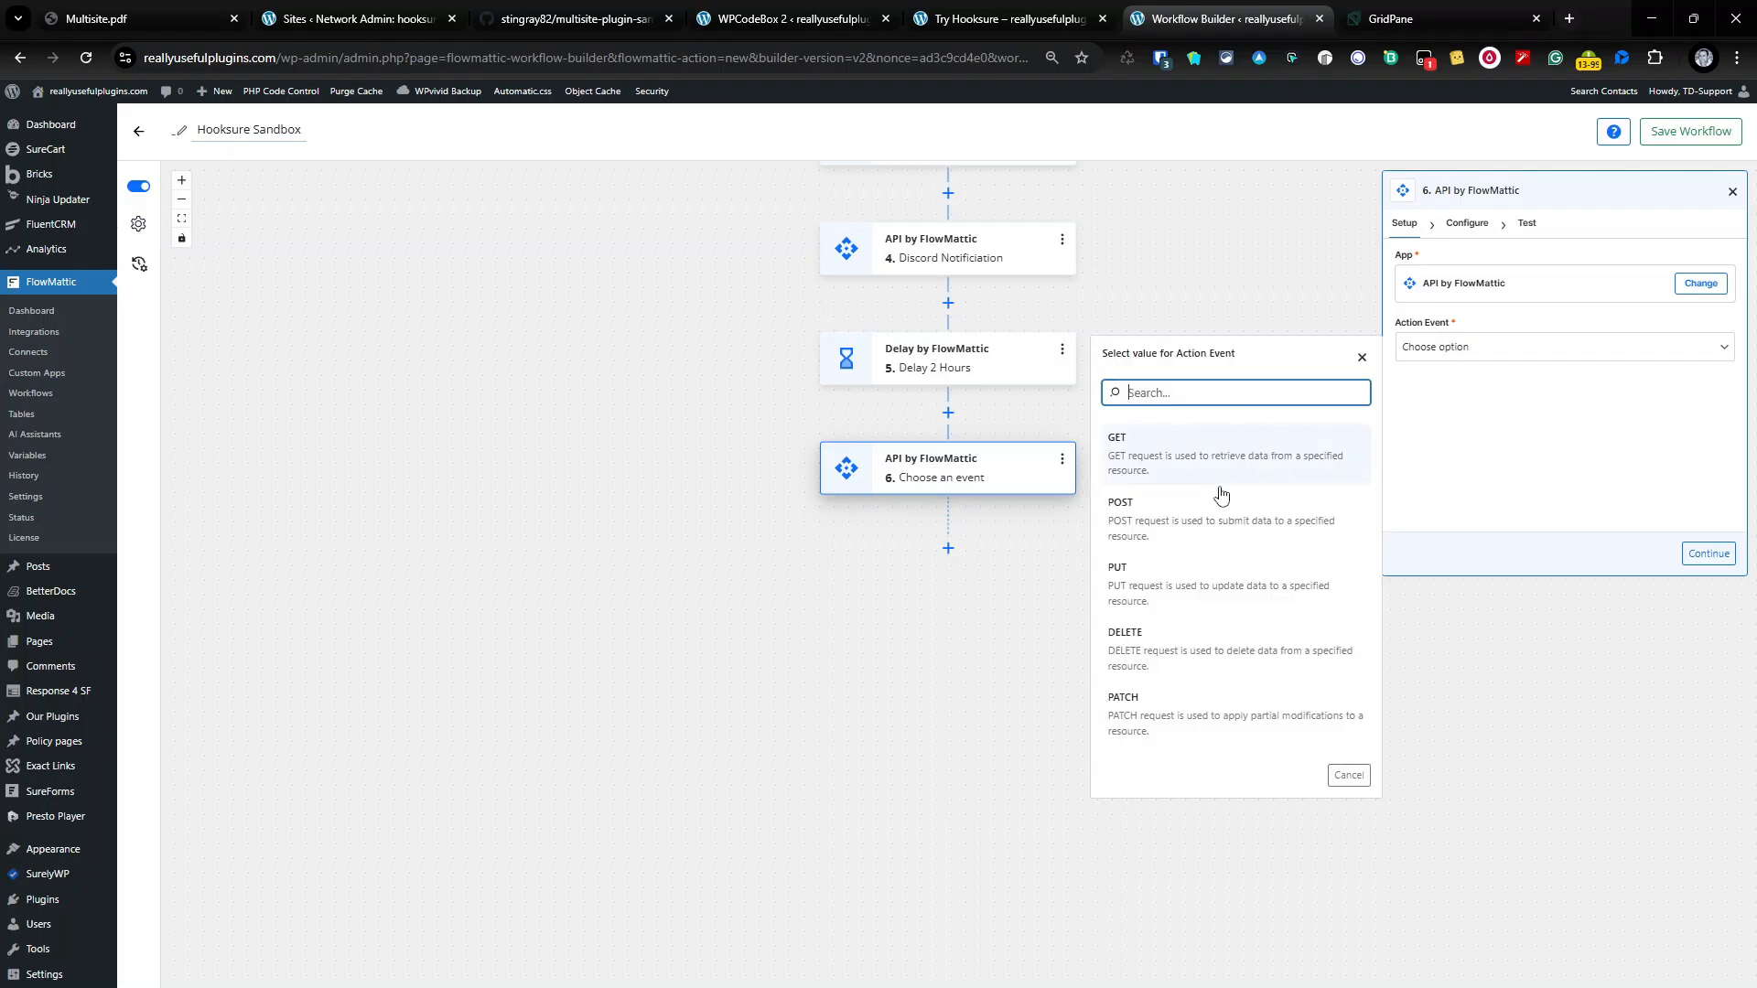
click(1210, 510)
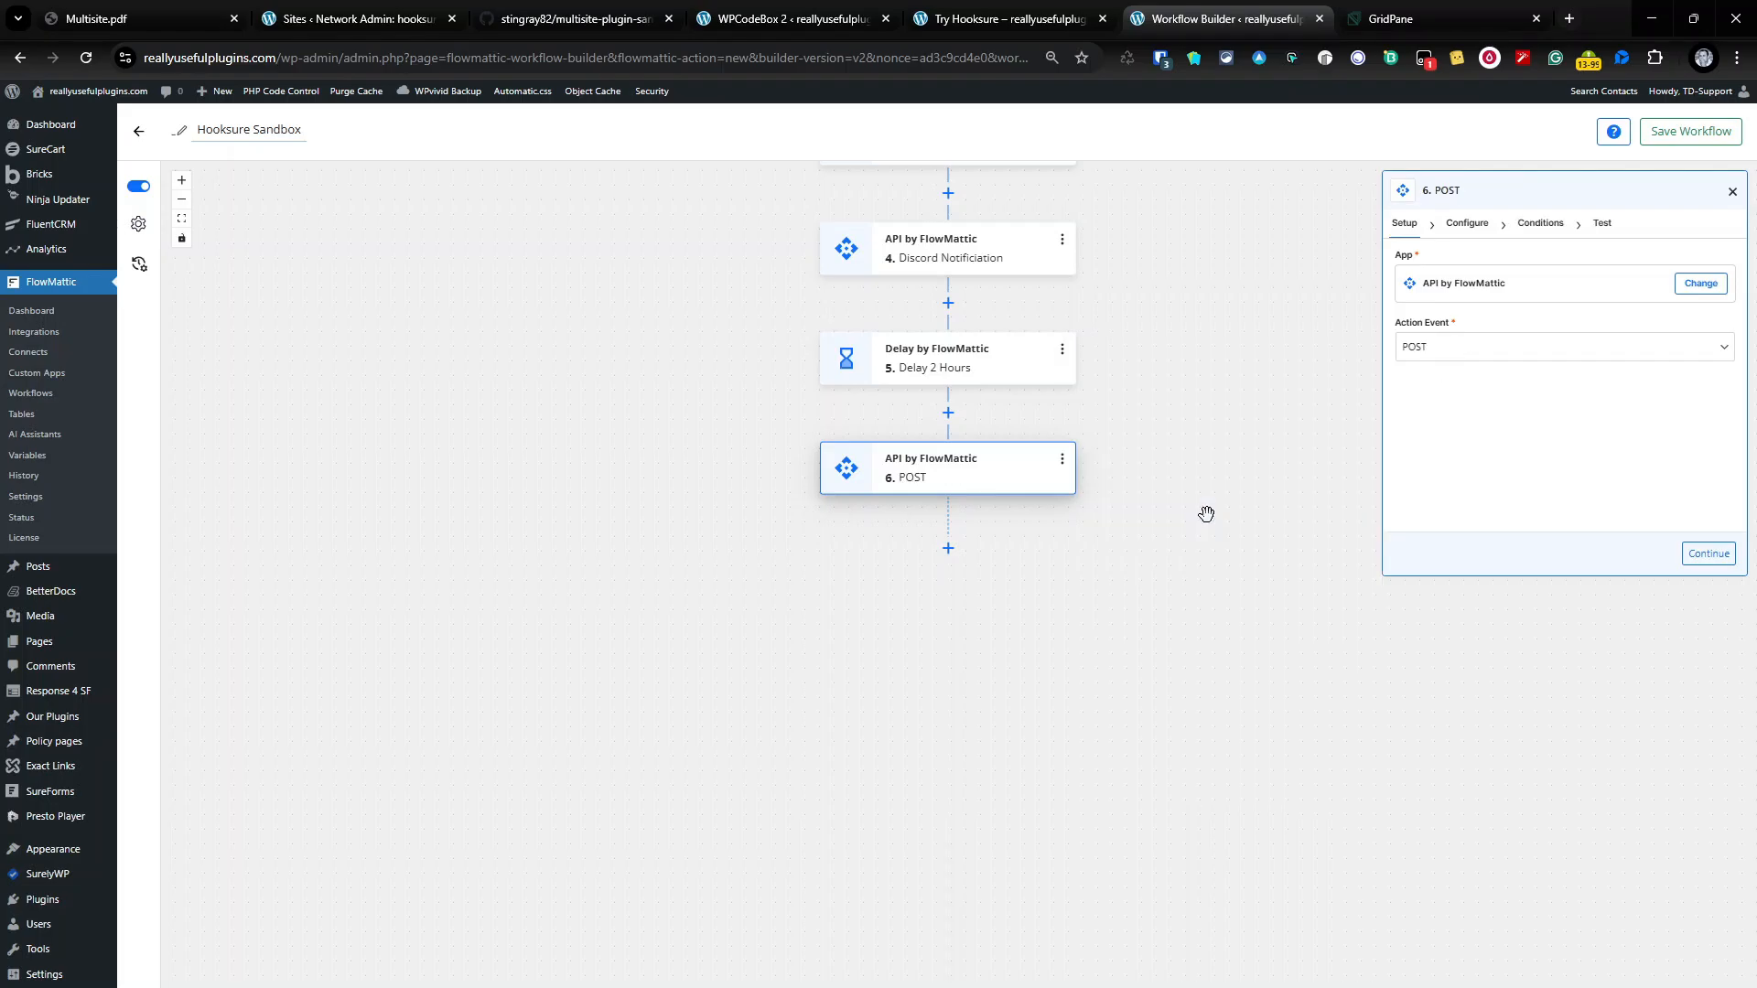
click(1708, 555)
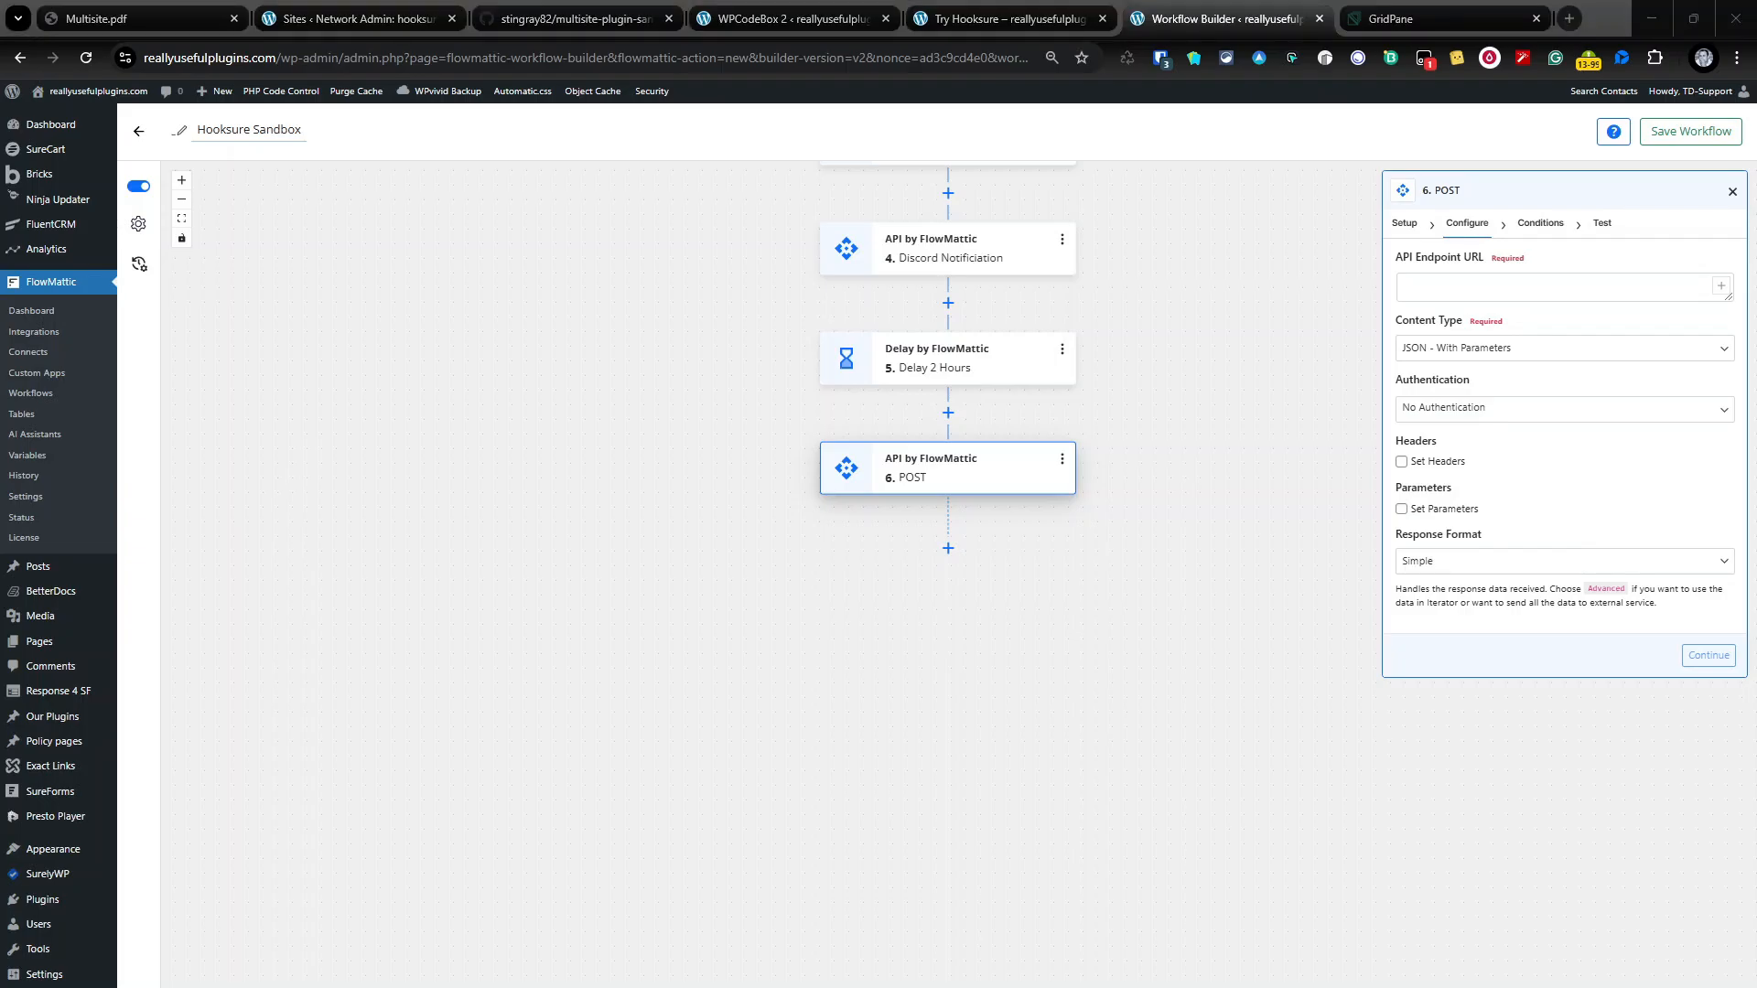
Step: Paste the sandbox delete endpoint URL into step 6's API Endpoint URL
click(1485, 291)
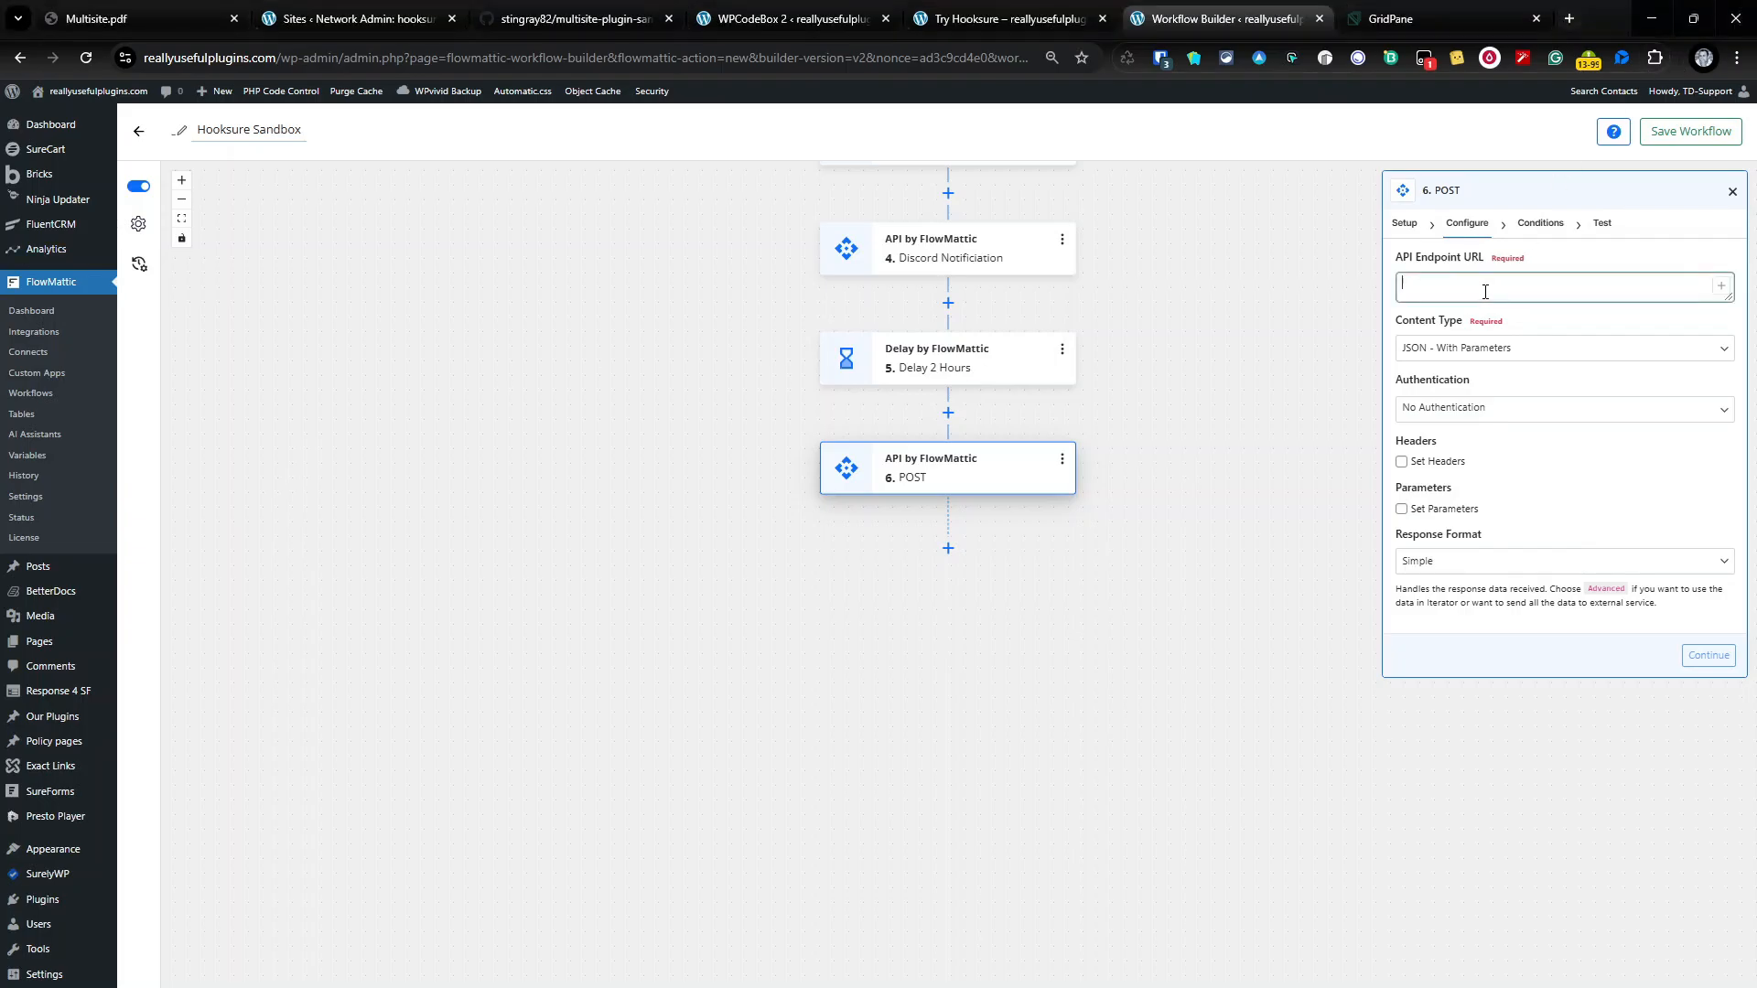
text(https://hooksure.wpcode.dev/wp-json/sandbox/v1/delete/)
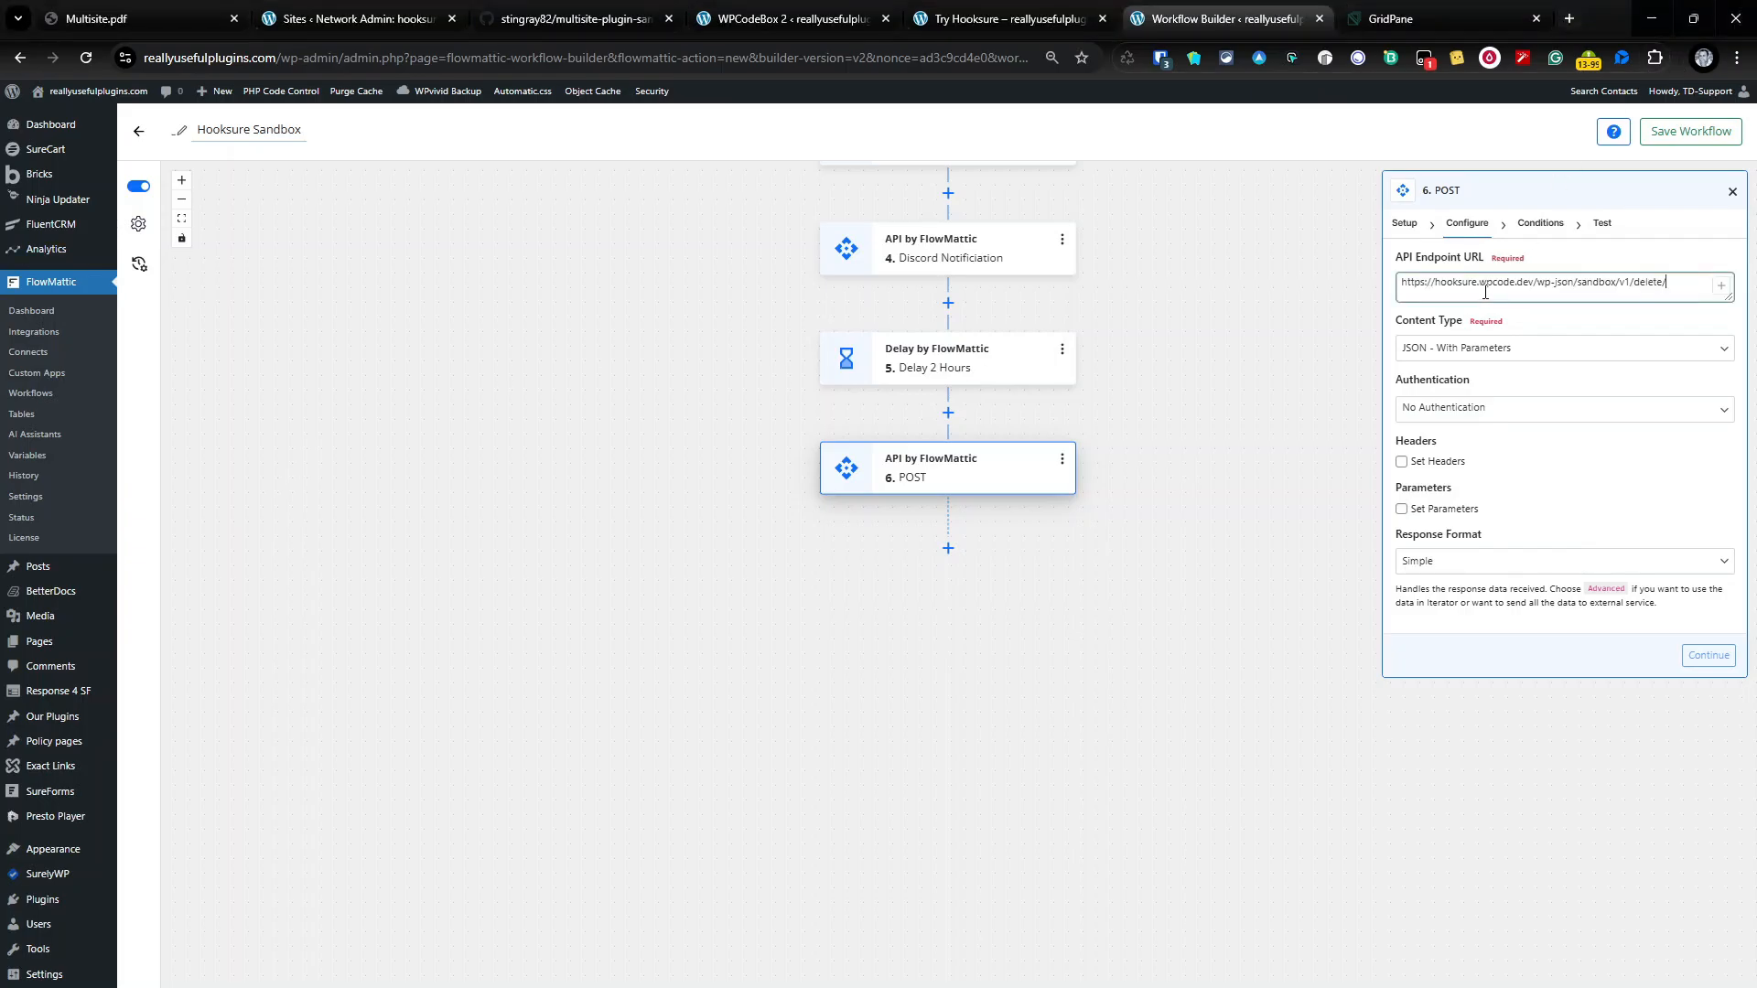
click(1555, 457)
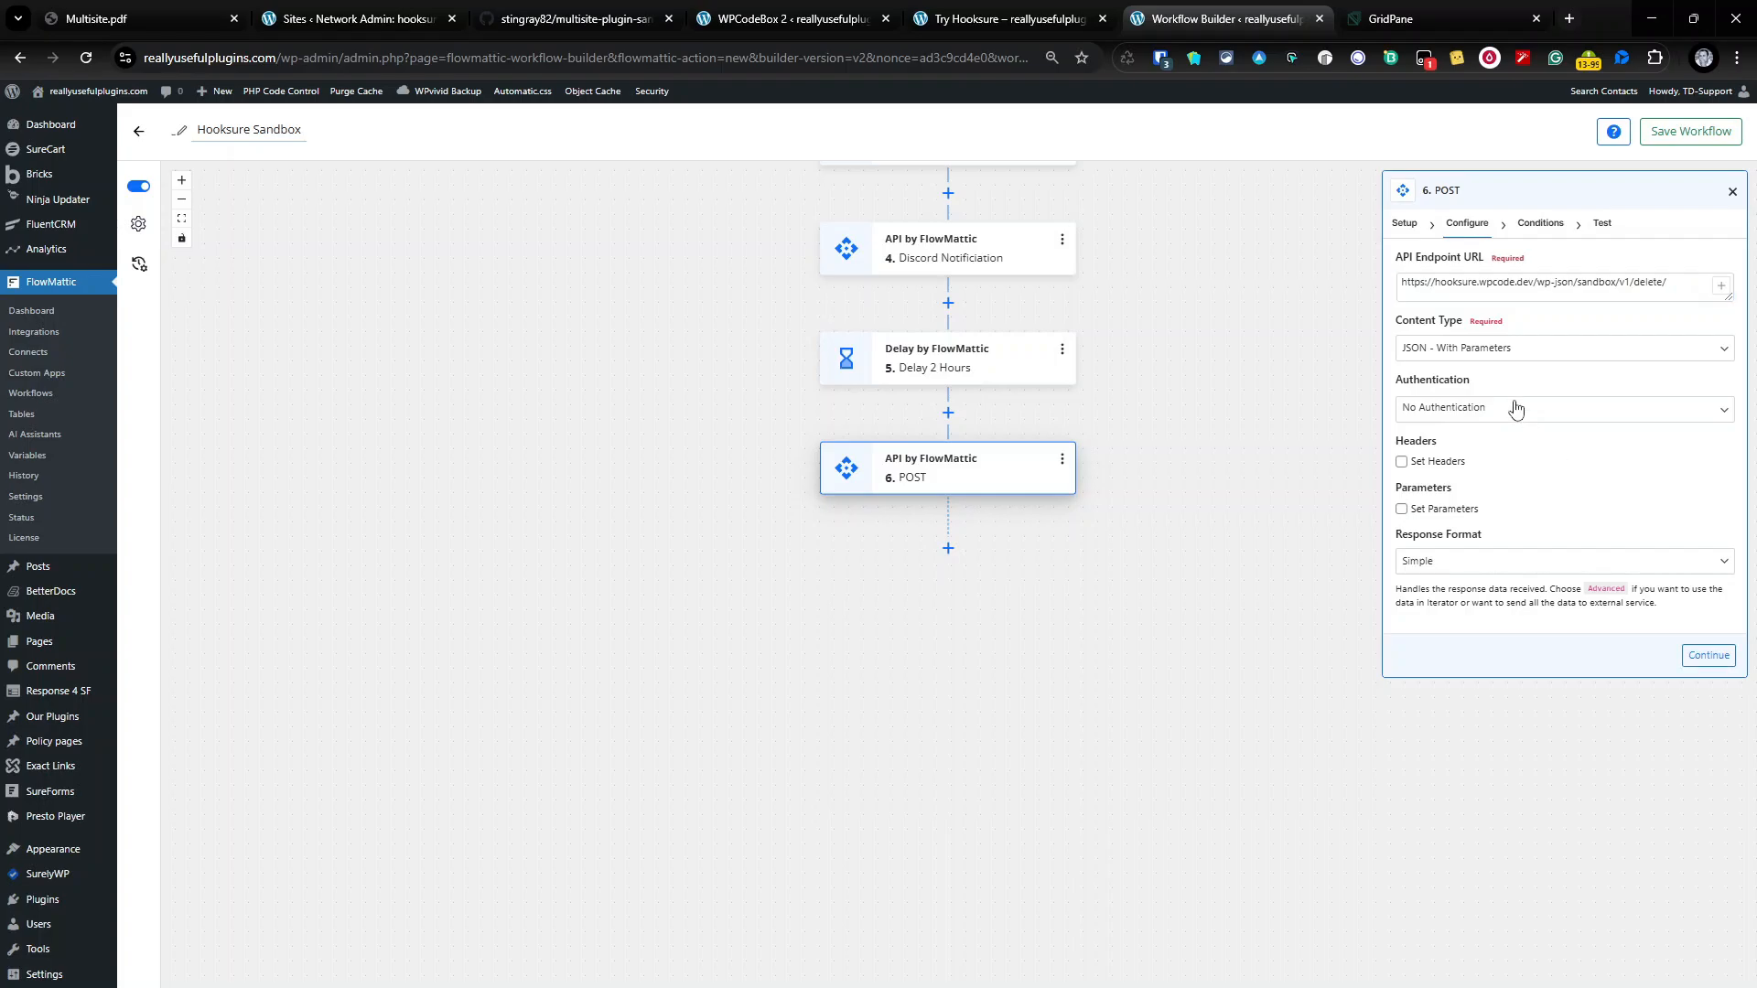
Step: Enable Set Parameters, begin a 'secret' key, and switch to the network Sites list
click(1400, 510)
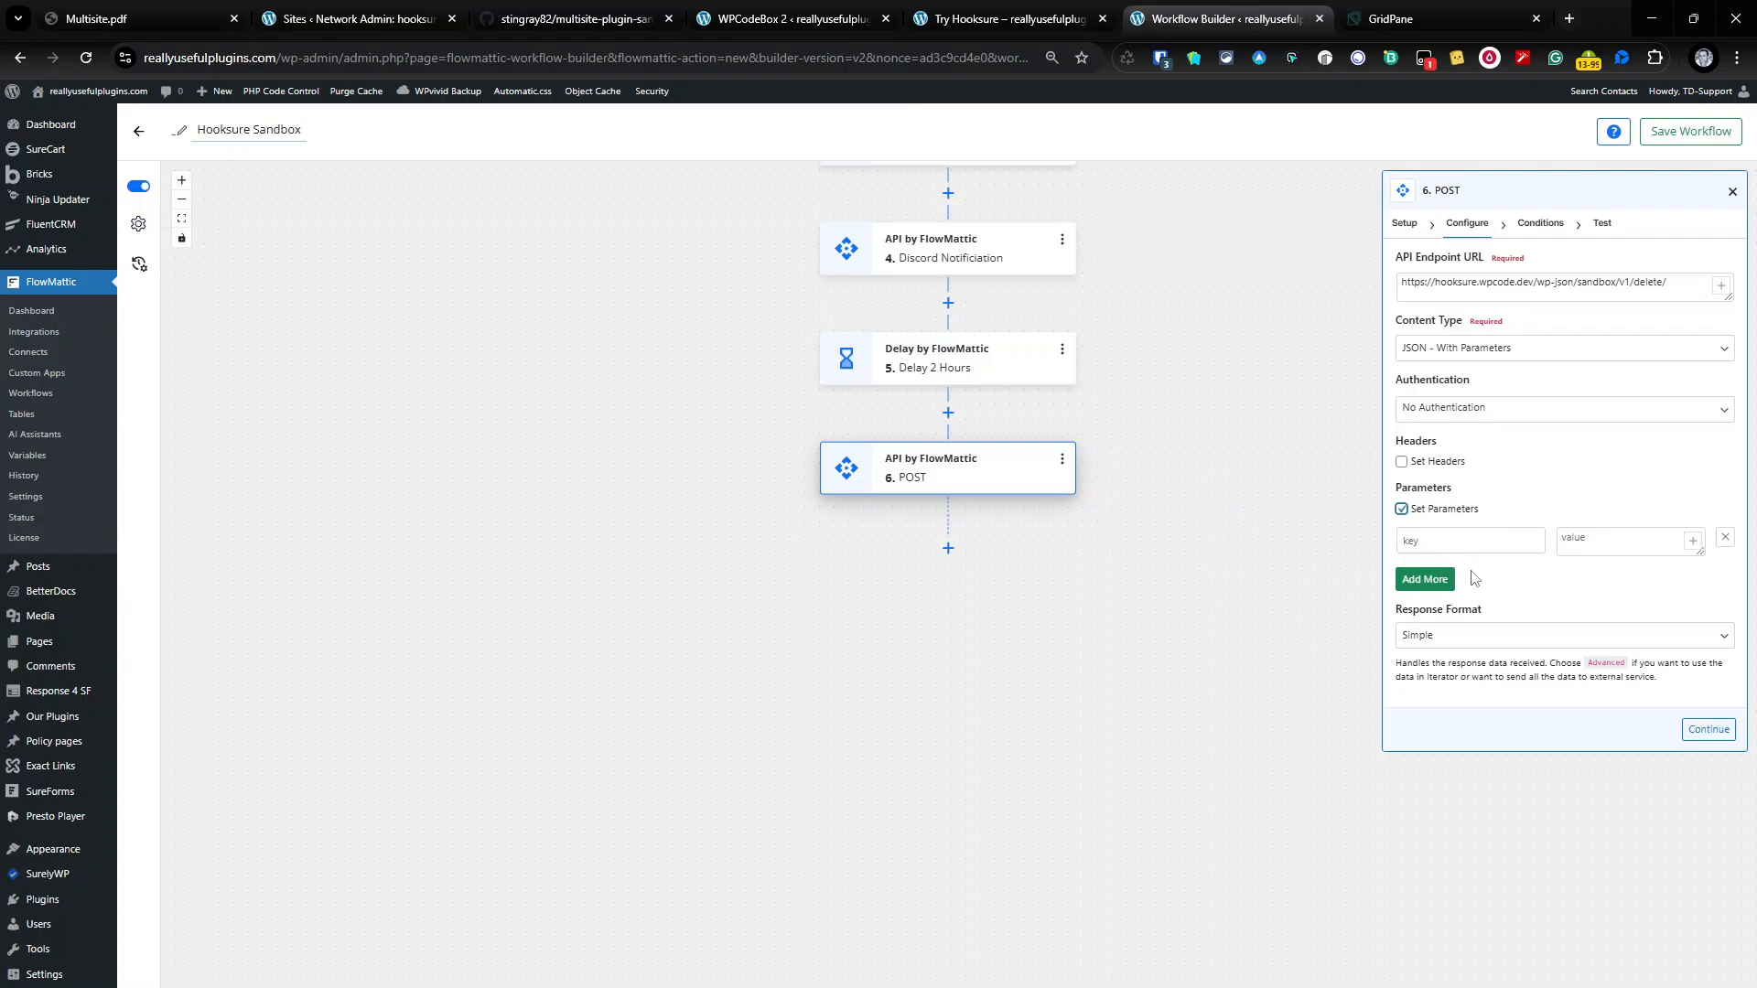
click(1442, 540)
text(secret)
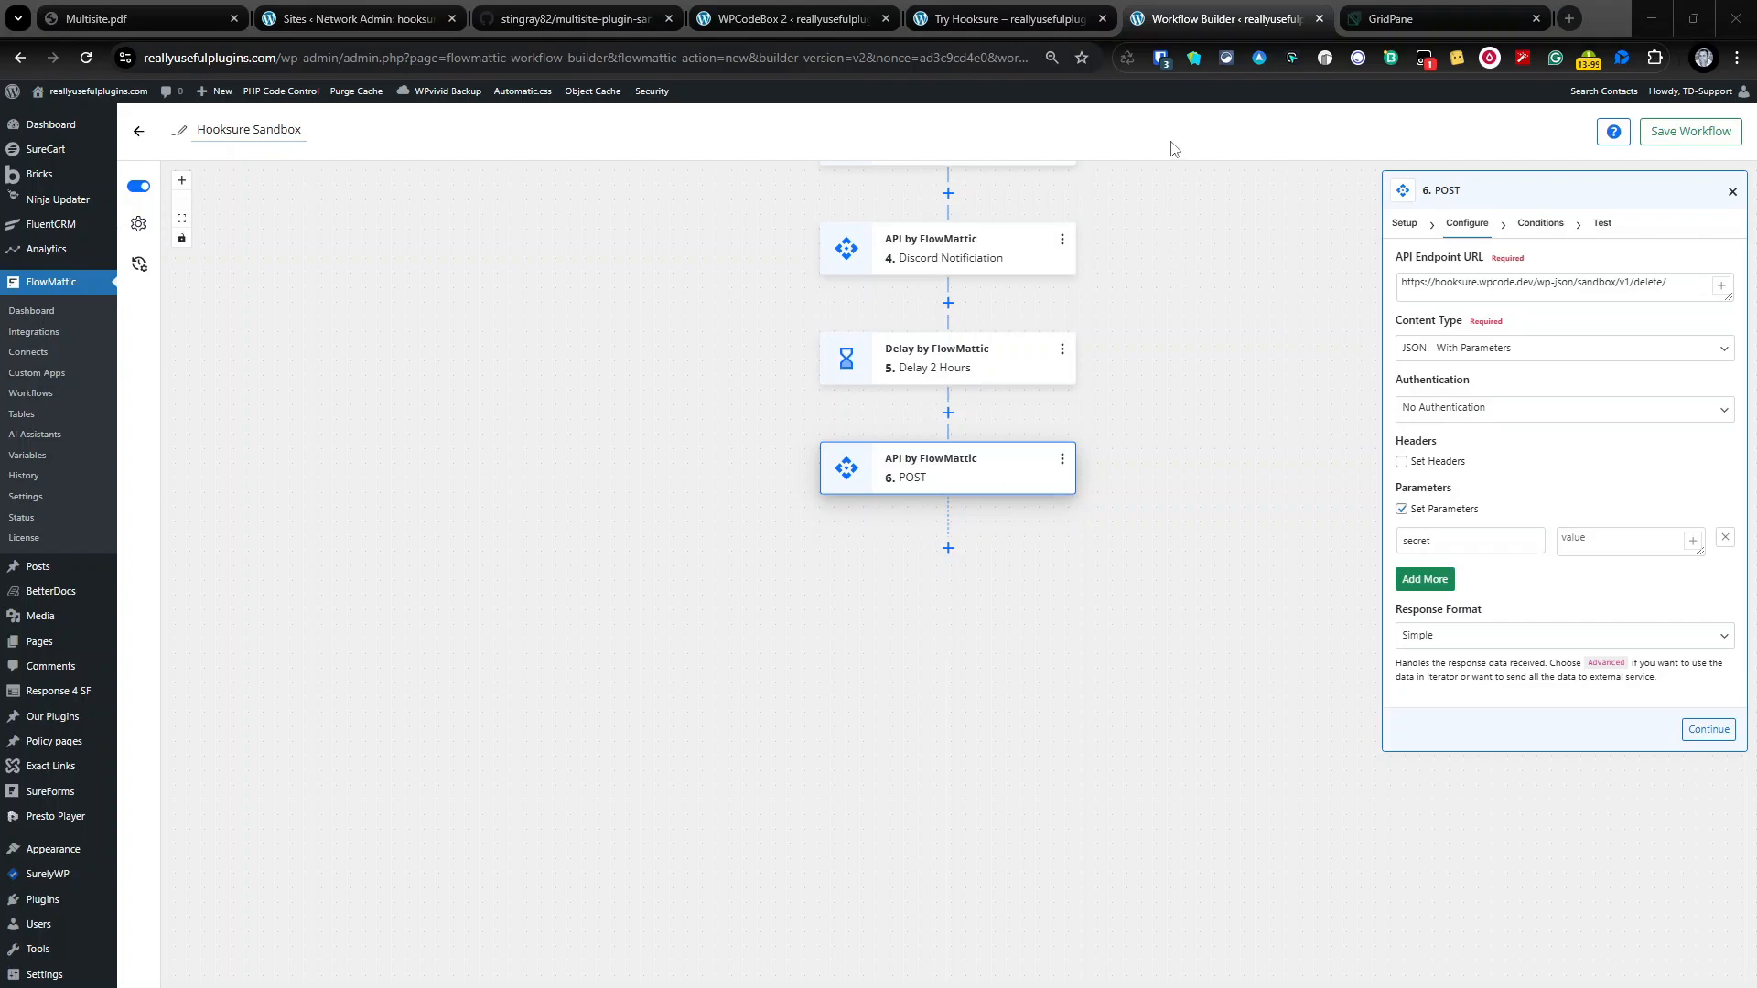
click(307, 17)
Step: Copy the Secret Key from Sandbox API Settings and paste it as the secret value
click(64, 409)
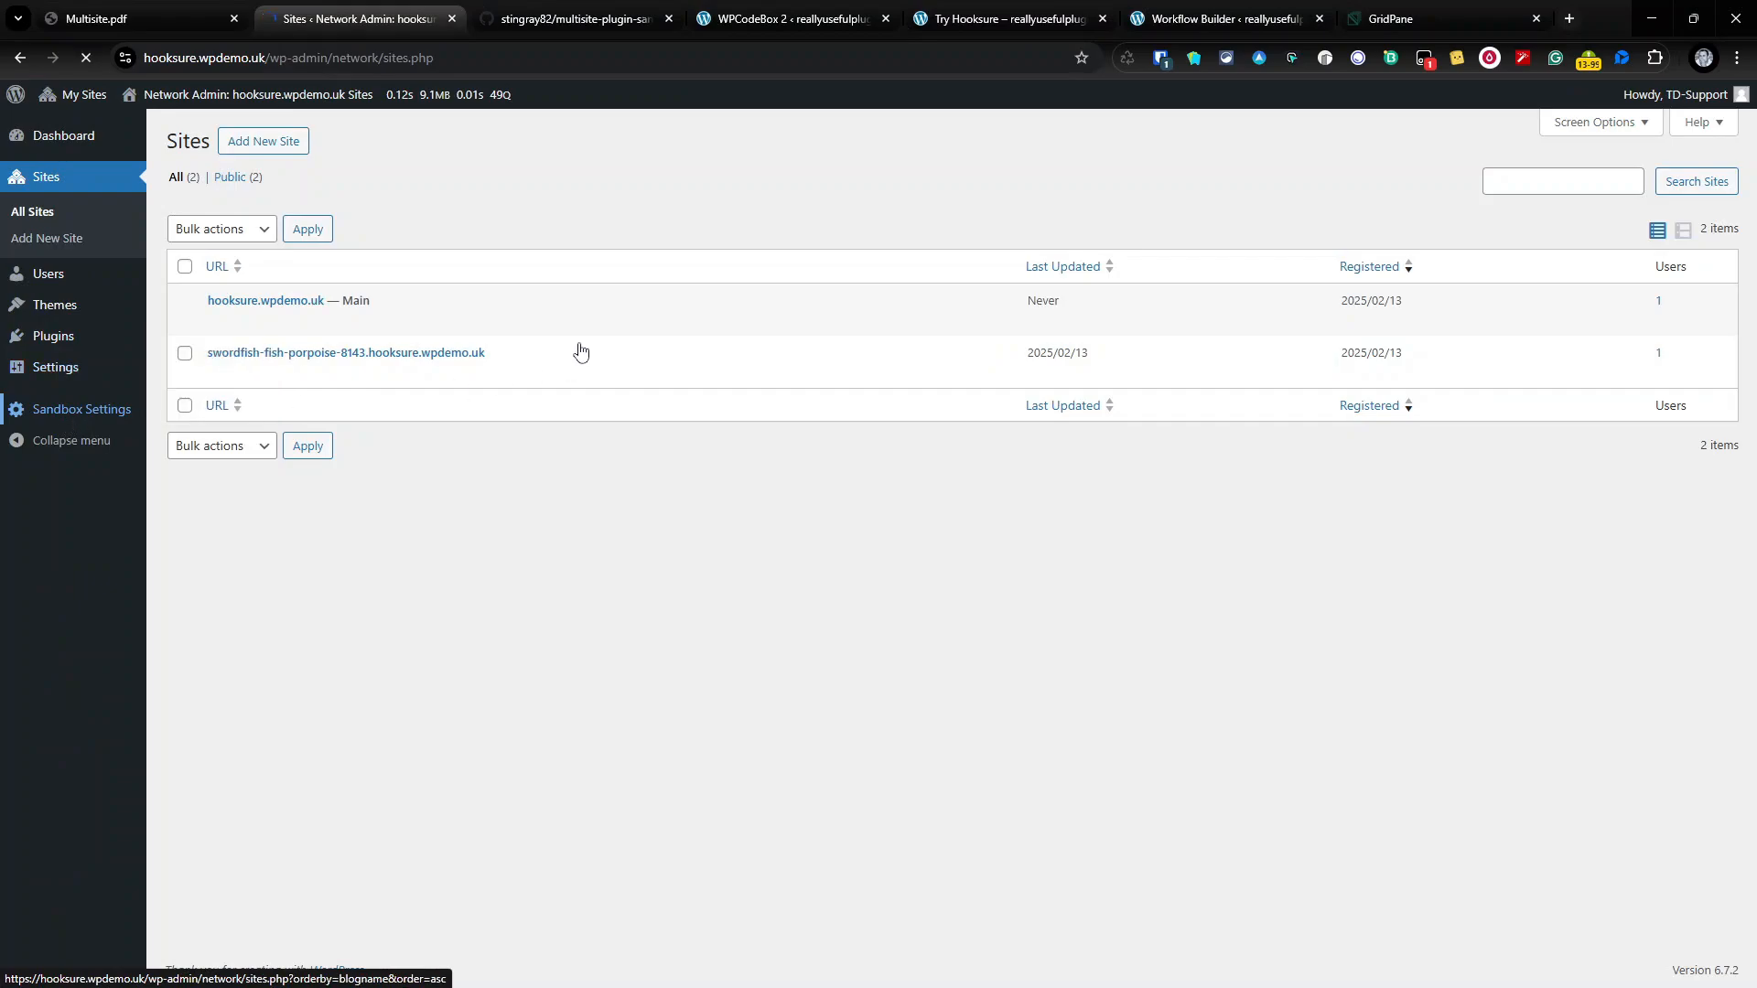
key(Tab)
key(ctrl+c)
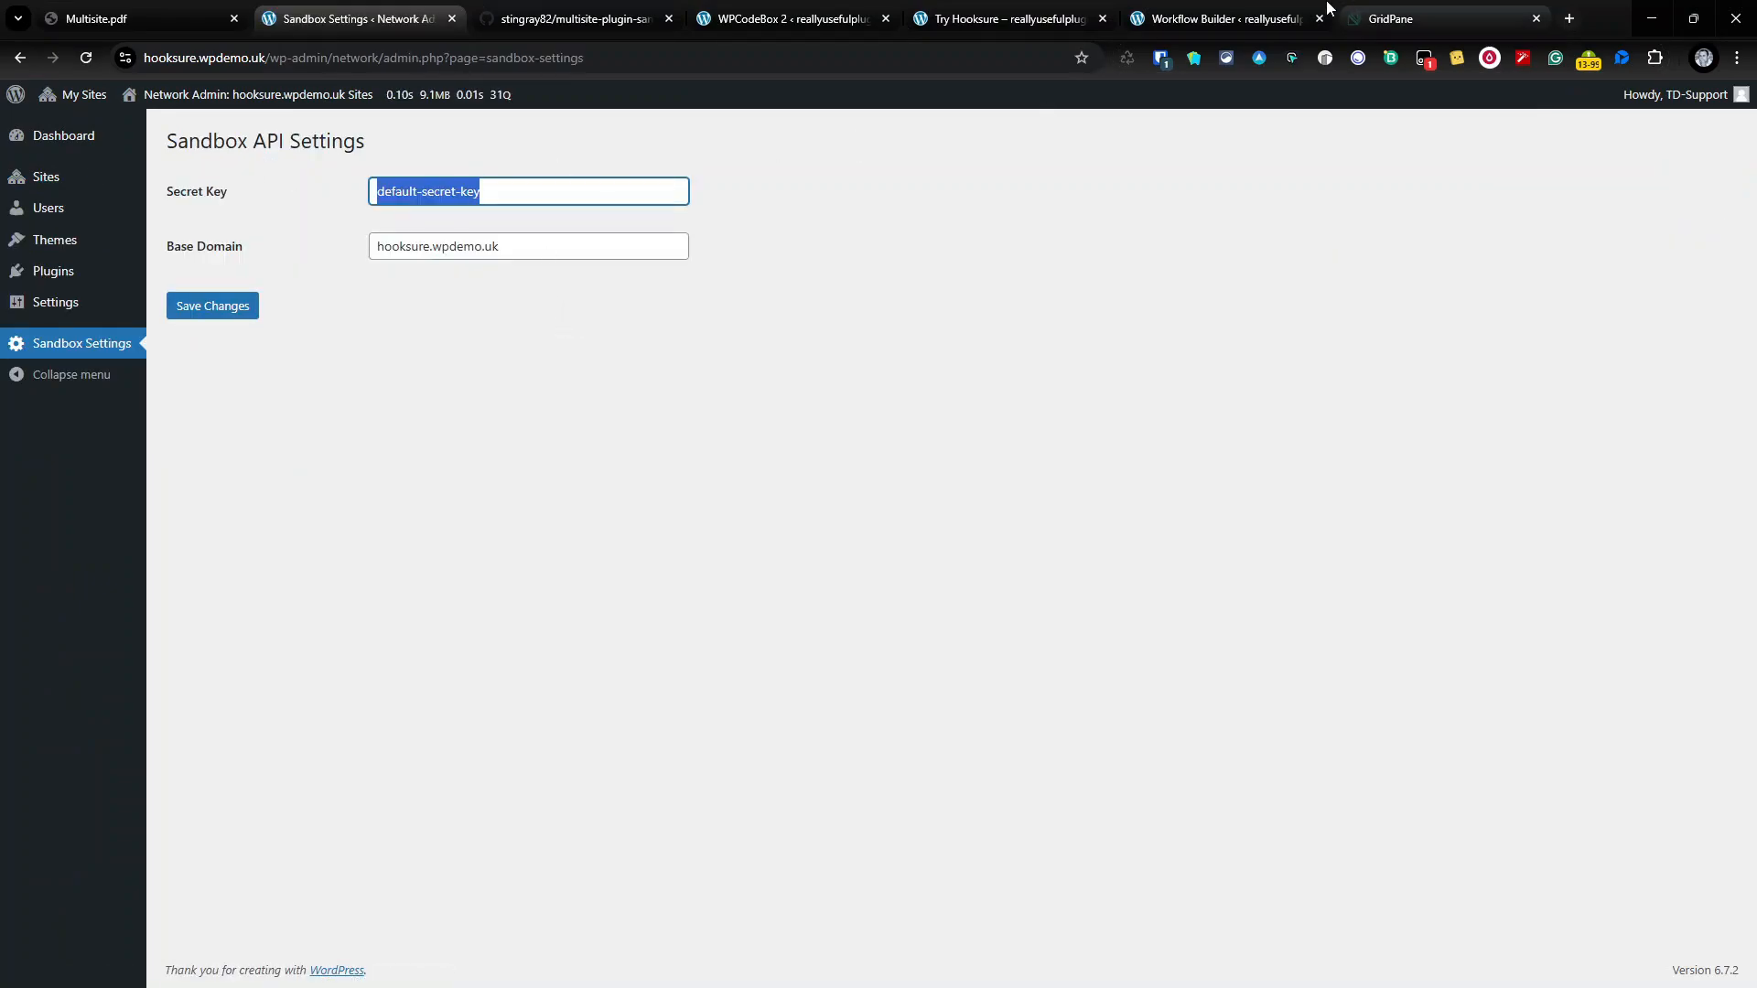
click(1271, 16)
click(1638, 537)
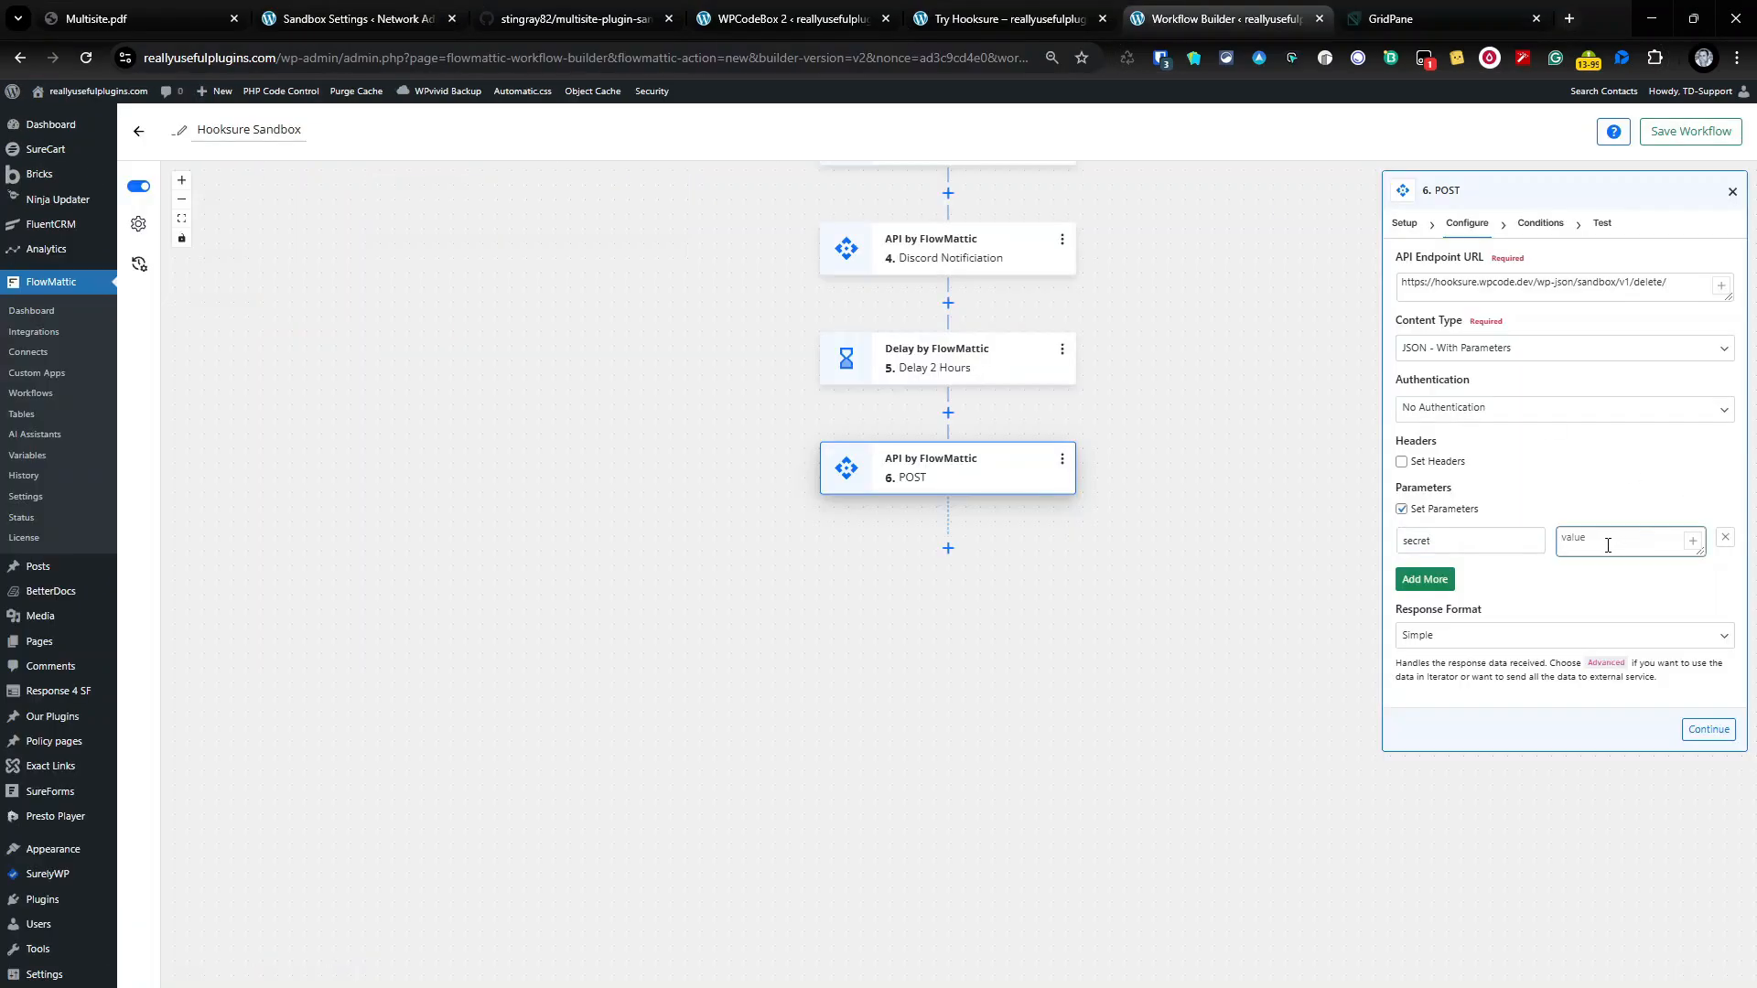
key(ctrl+v)
Step: Add a 'site_id' parameter mapped from Create Sandbox's site_id, then advance to Test
click(1420, 579)
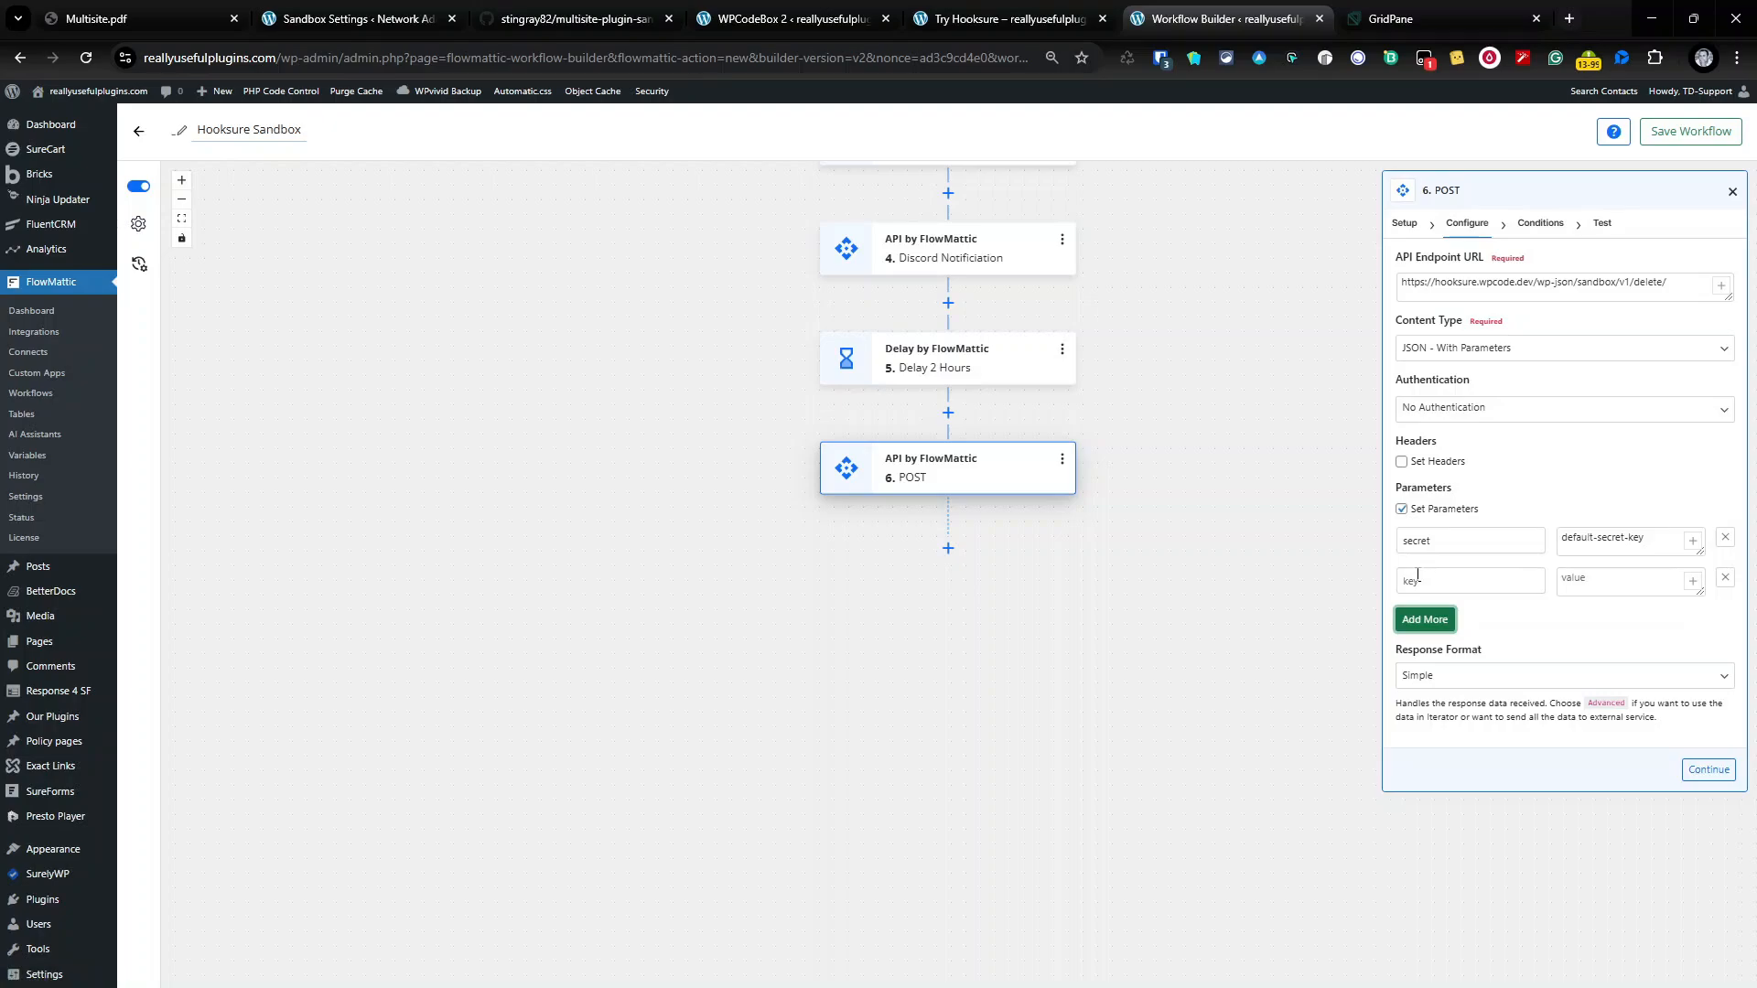
click(1417, 574)
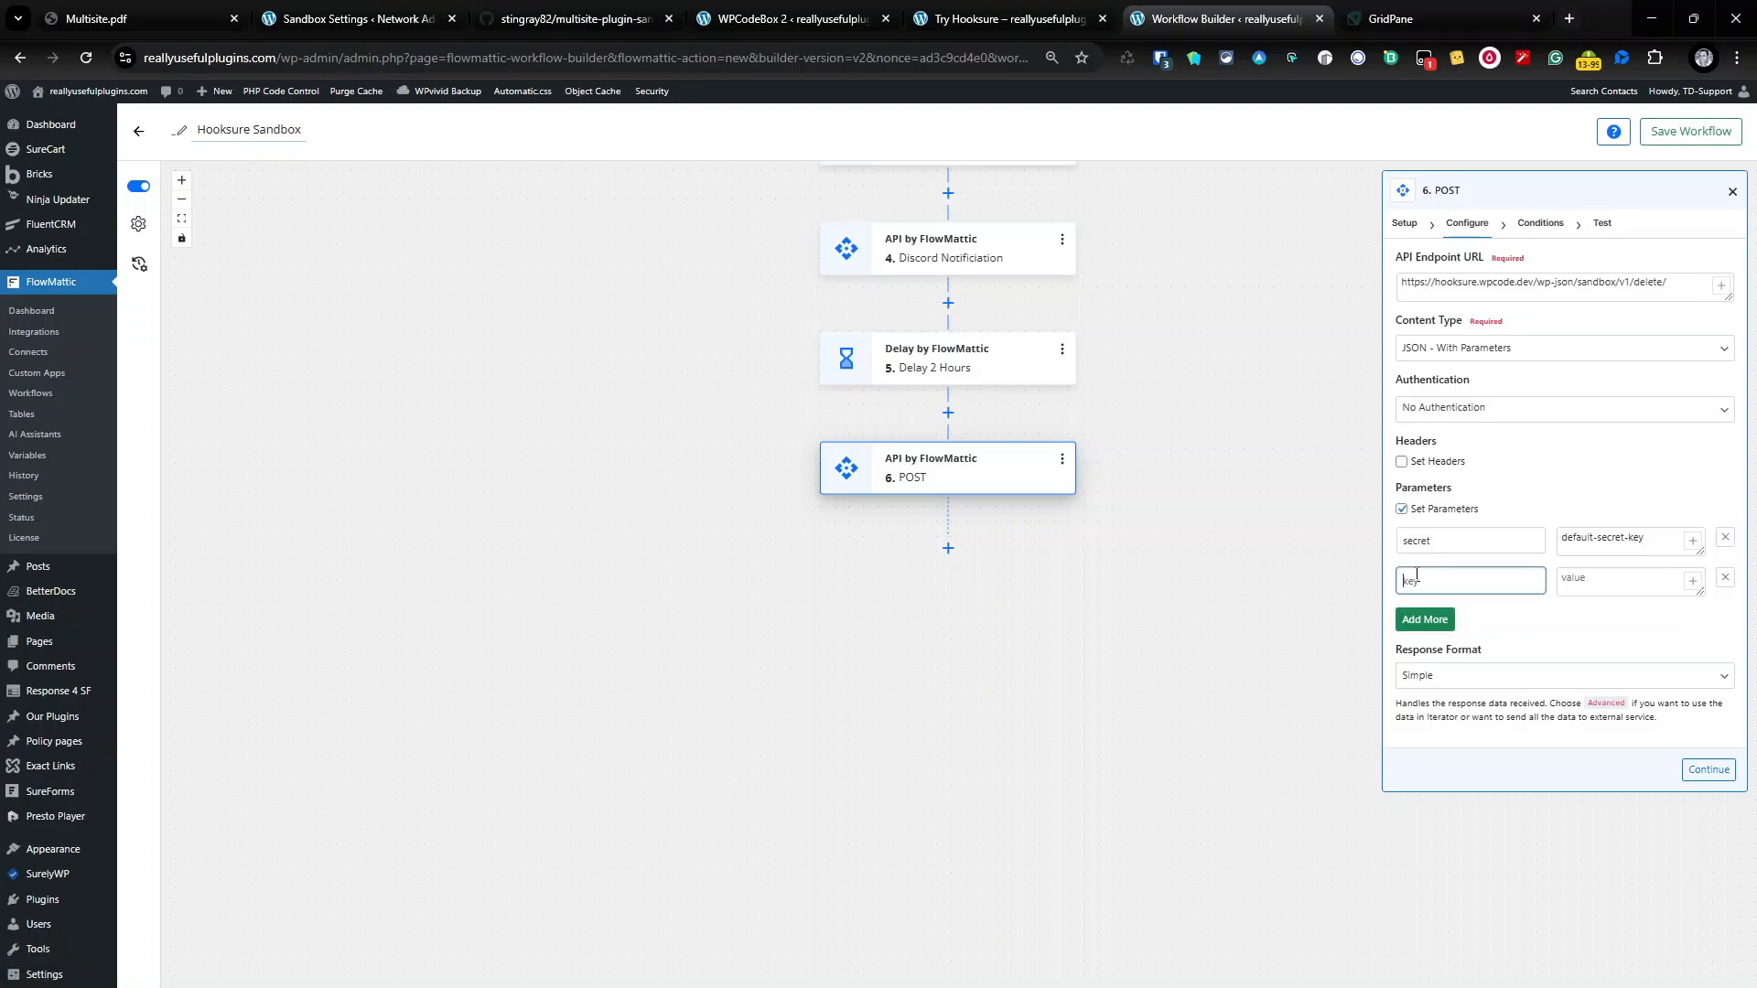
text(site_id)
key(Tab)
click(1691, 581)
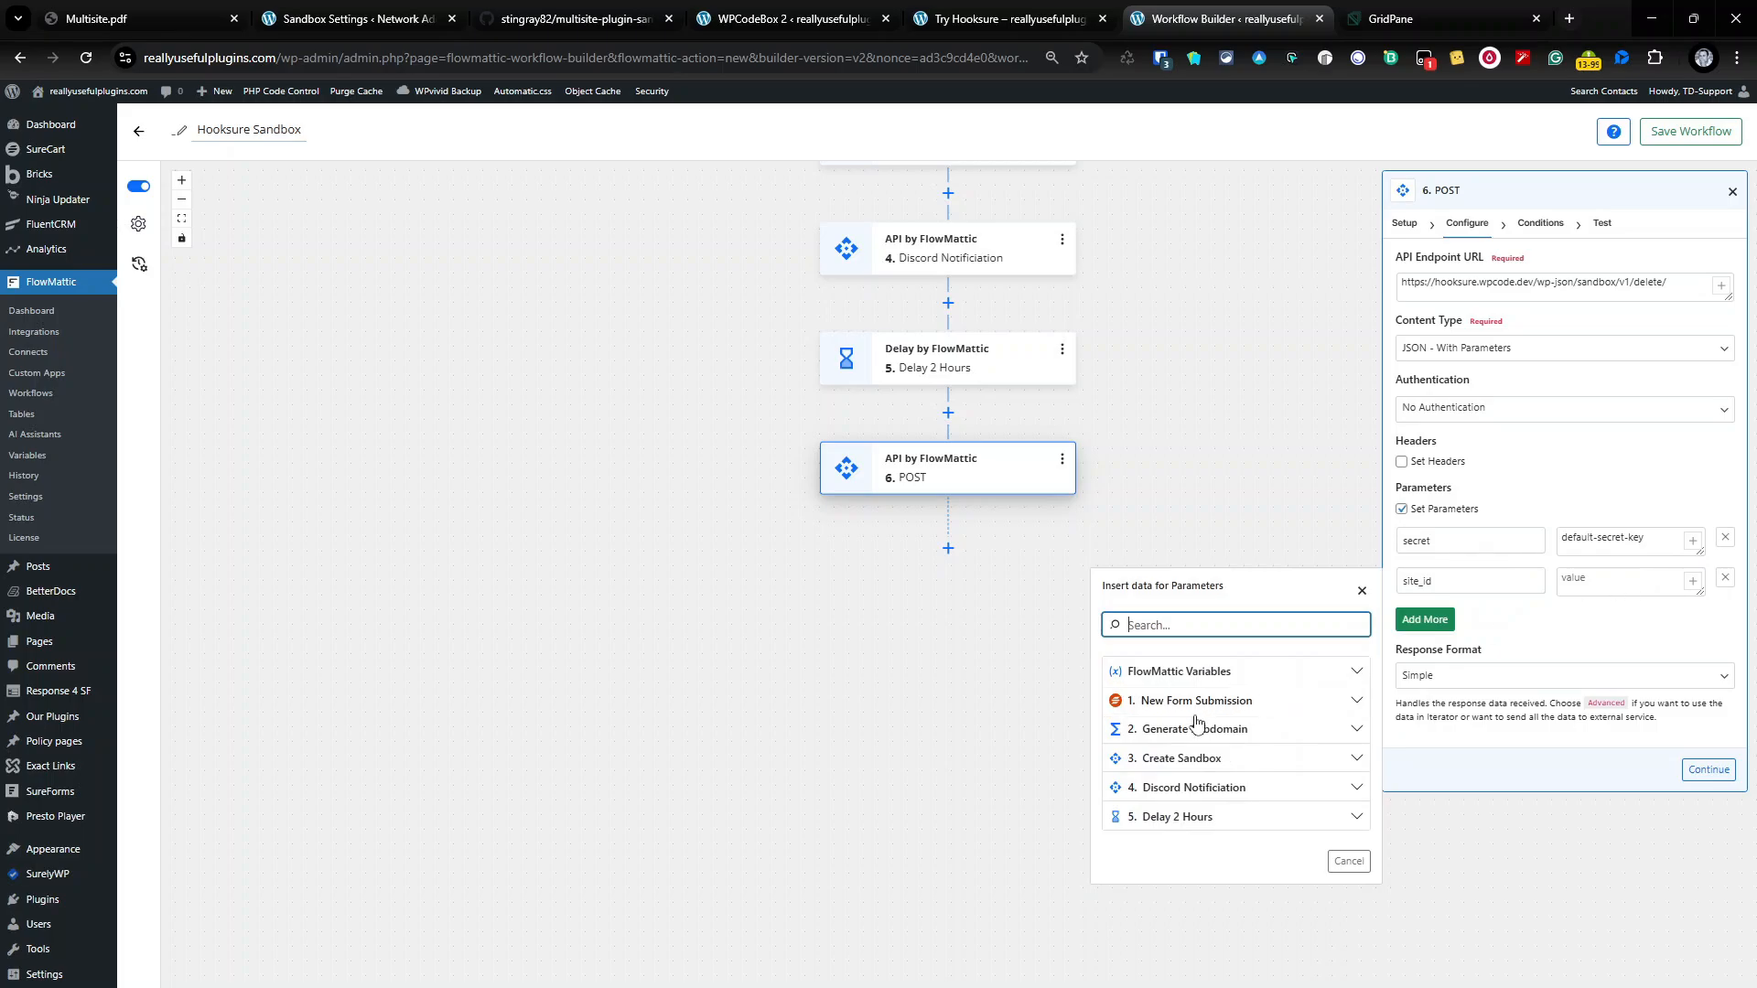
click(1233, 761)
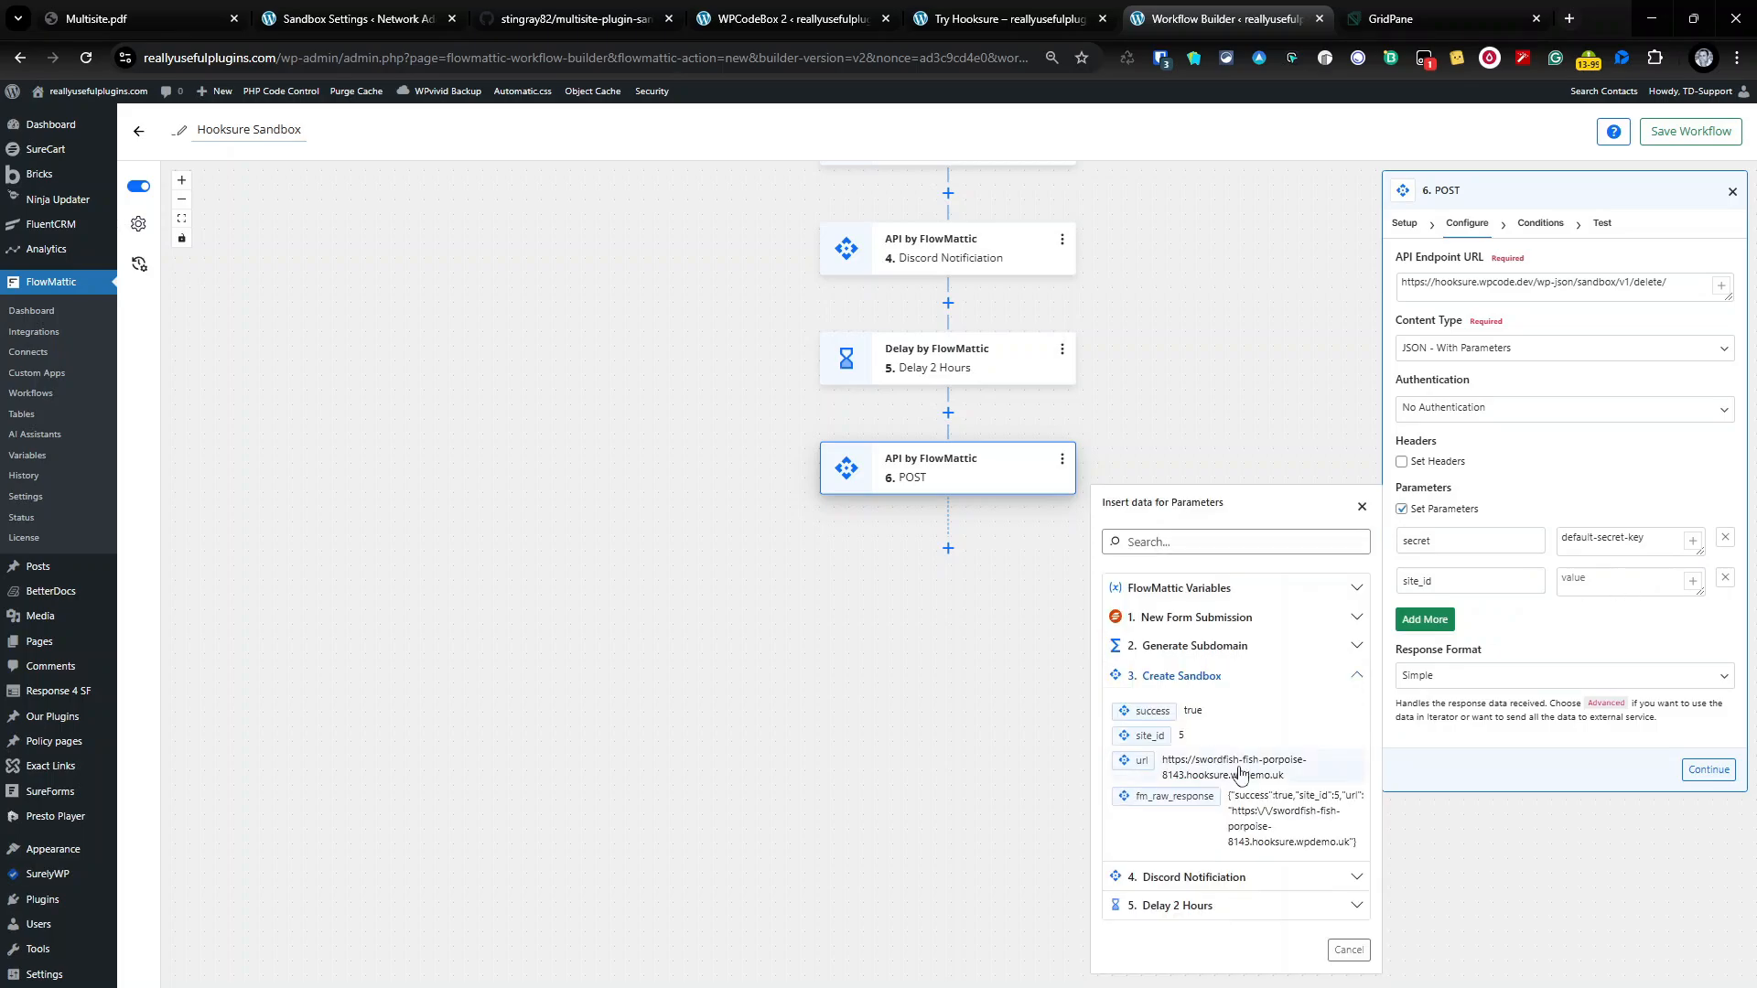
click(1147, 737)
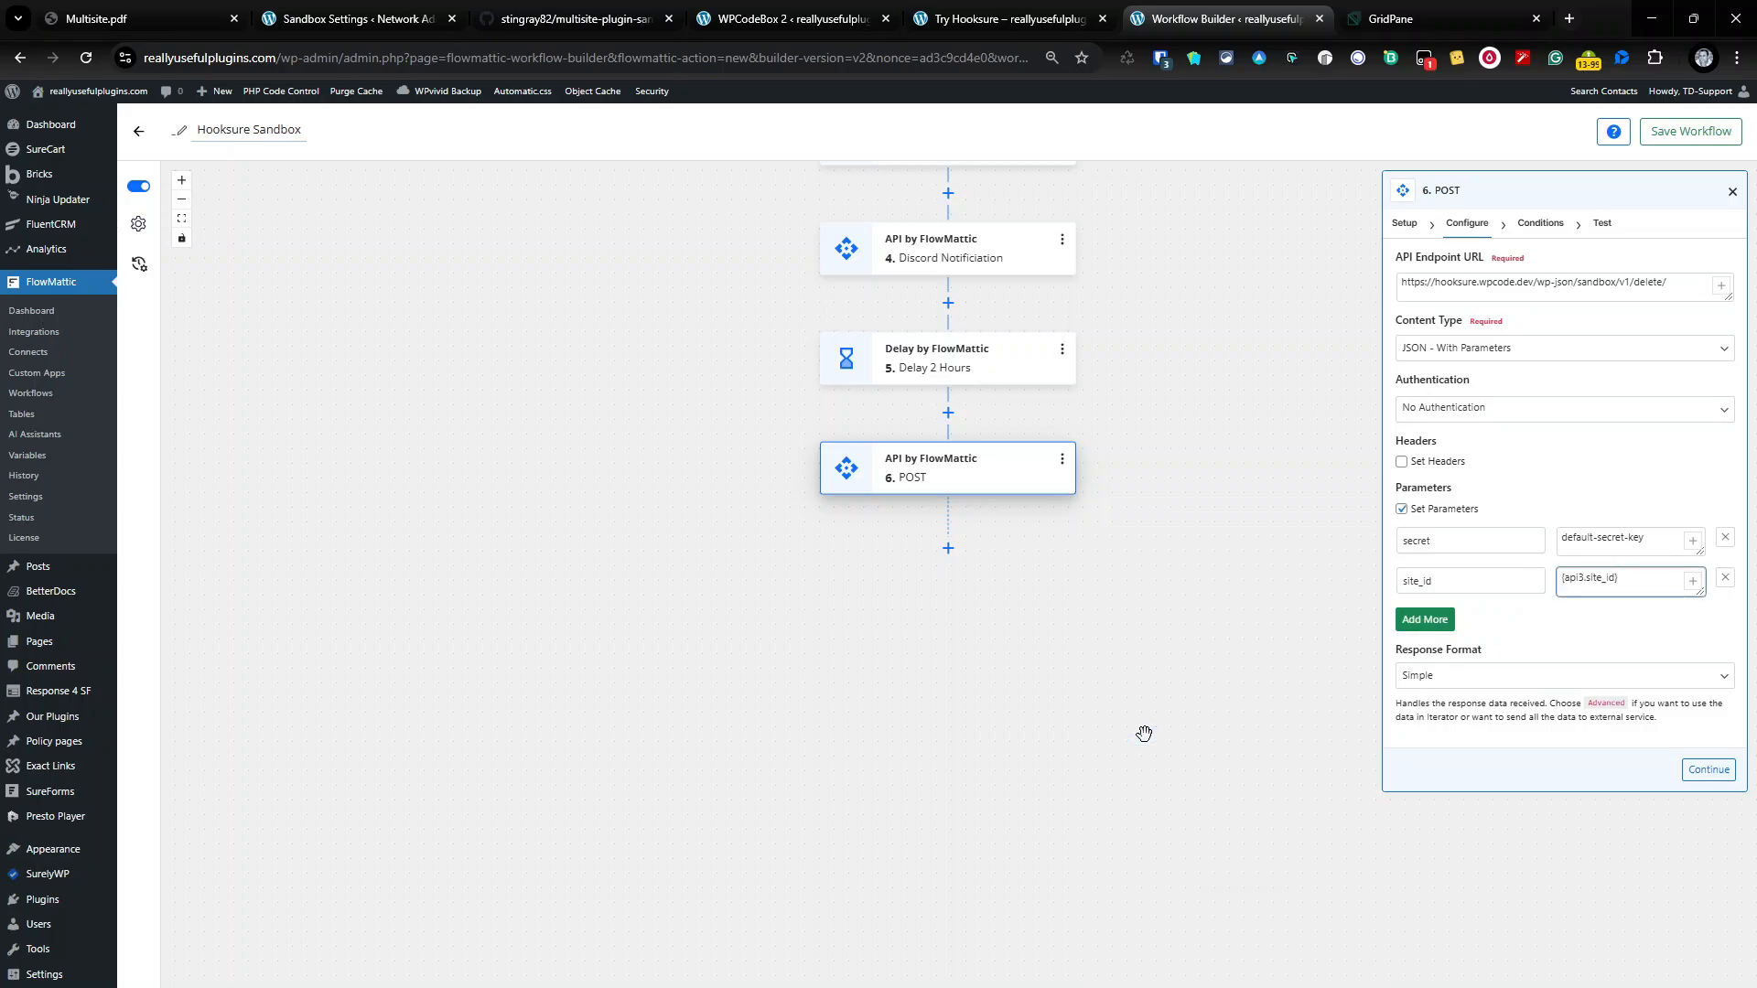
click(1708, 769)
click(1716, 584)
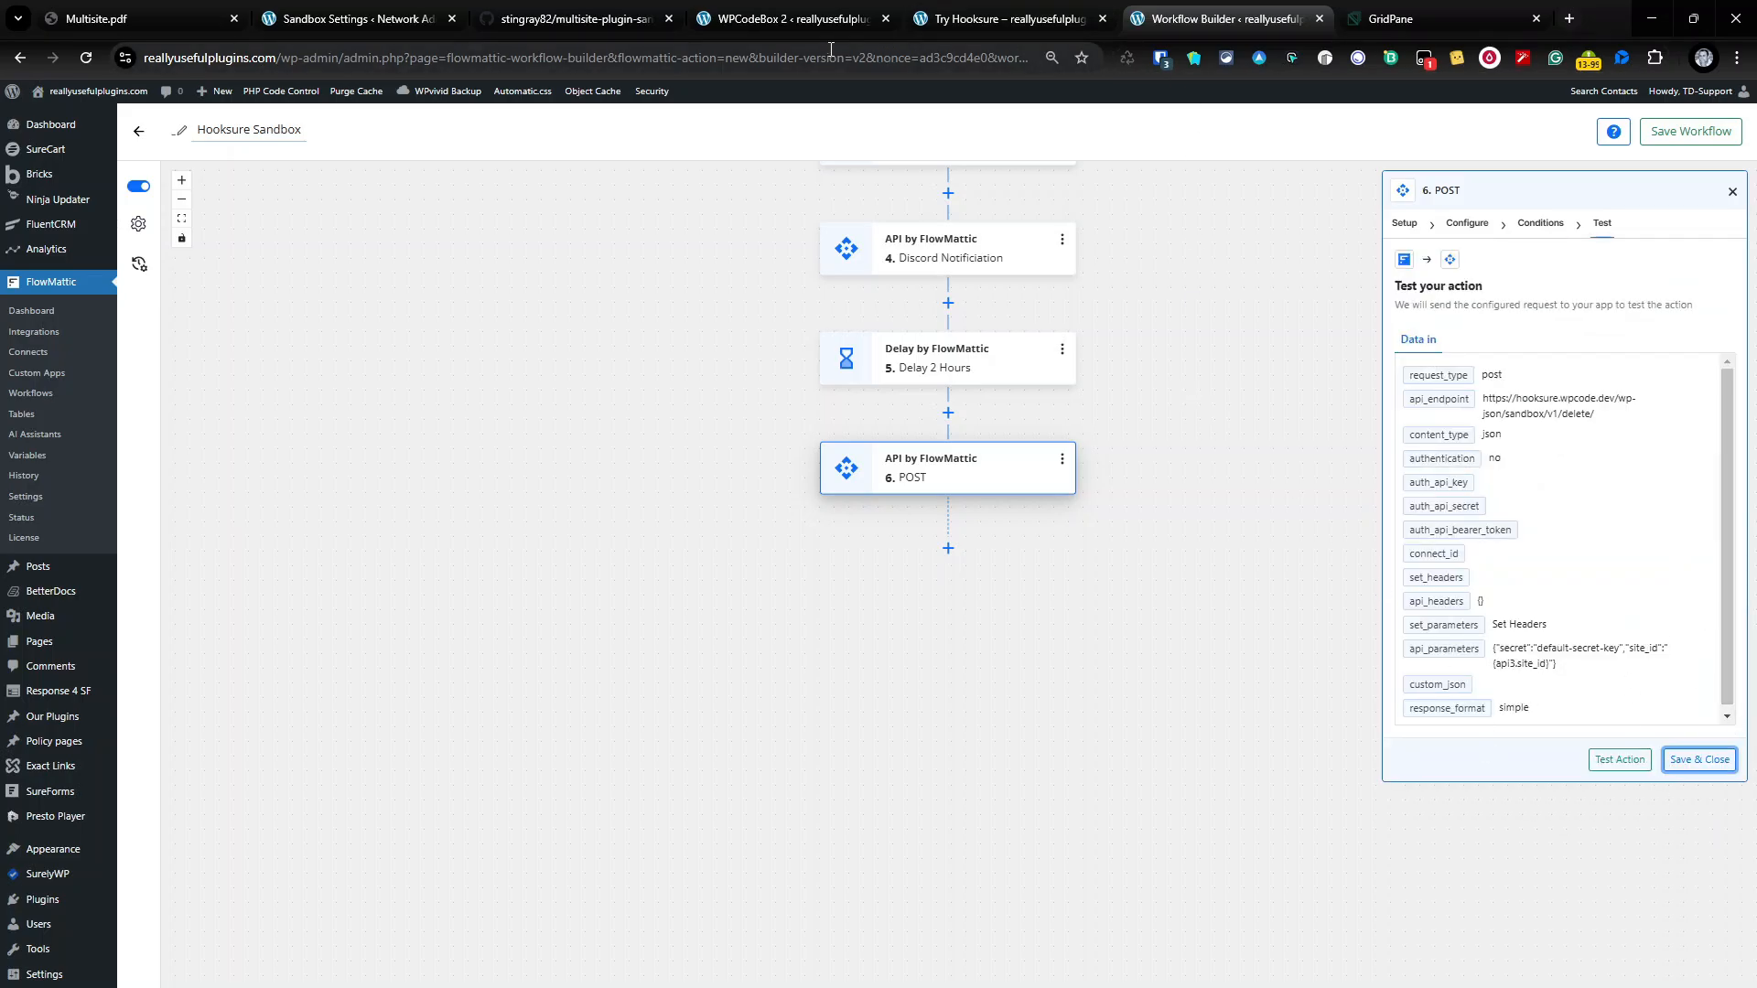
Step: Review the network's Sites and Users lists, then run the delete step's test, which returns deleted 5
click(357, 18)
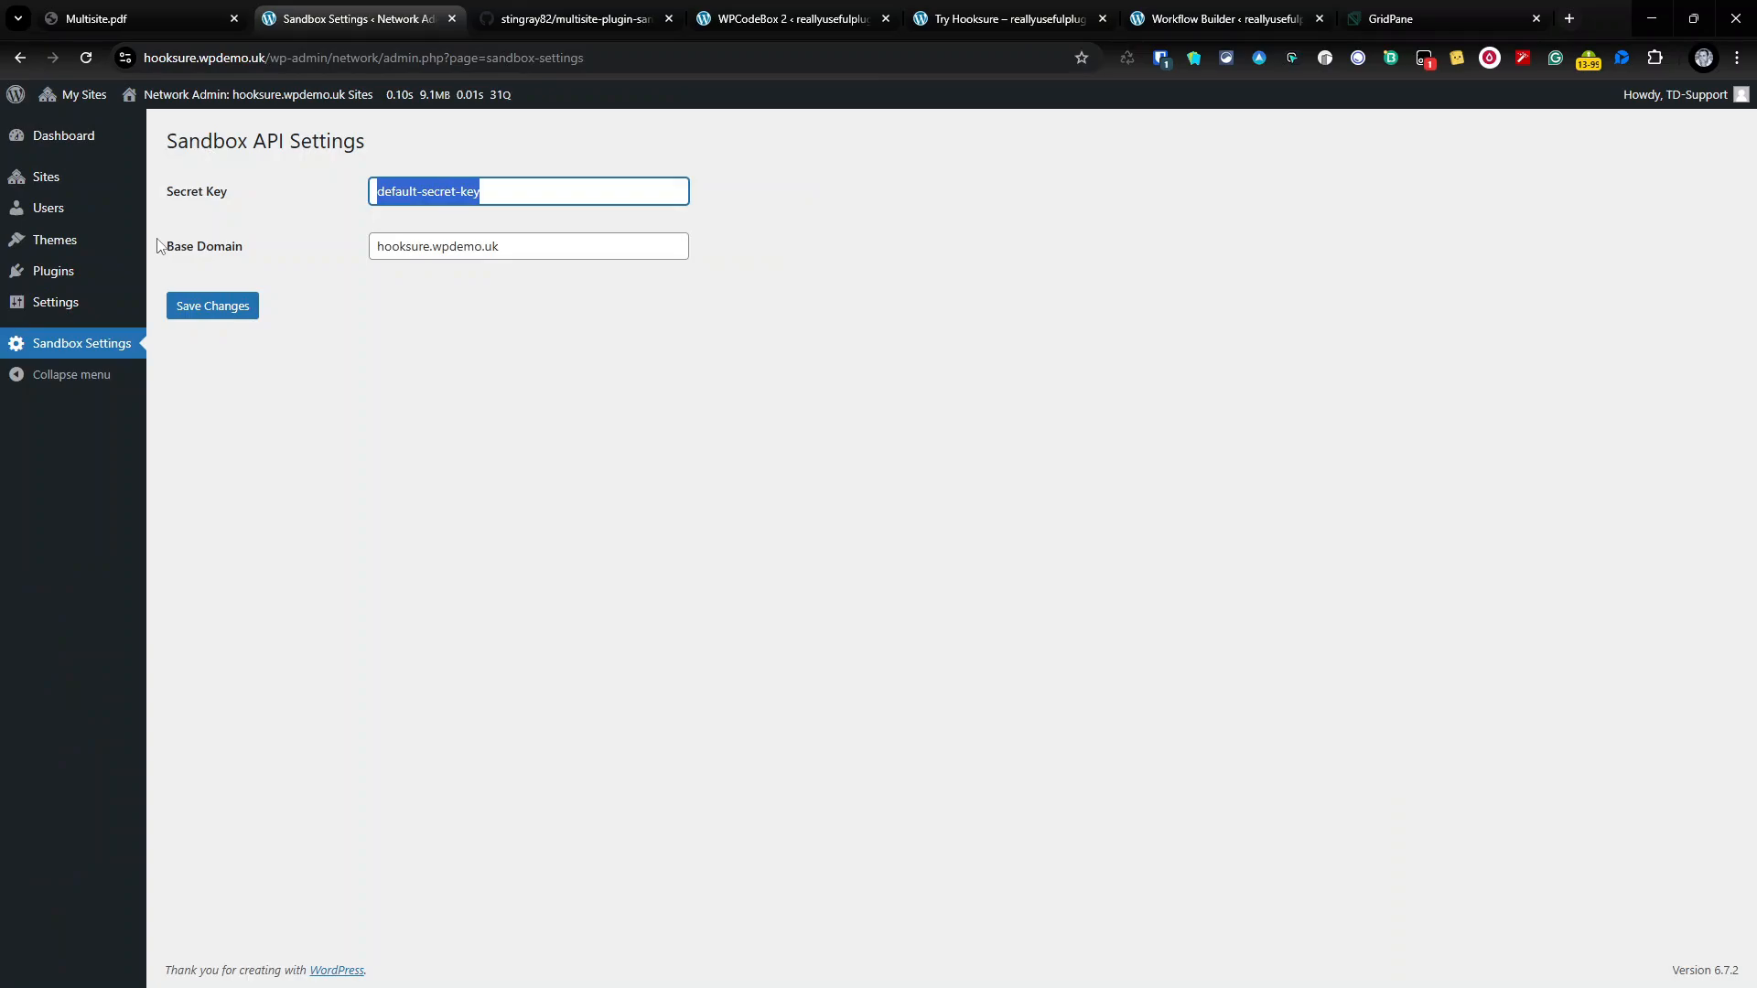
click(64, 189)
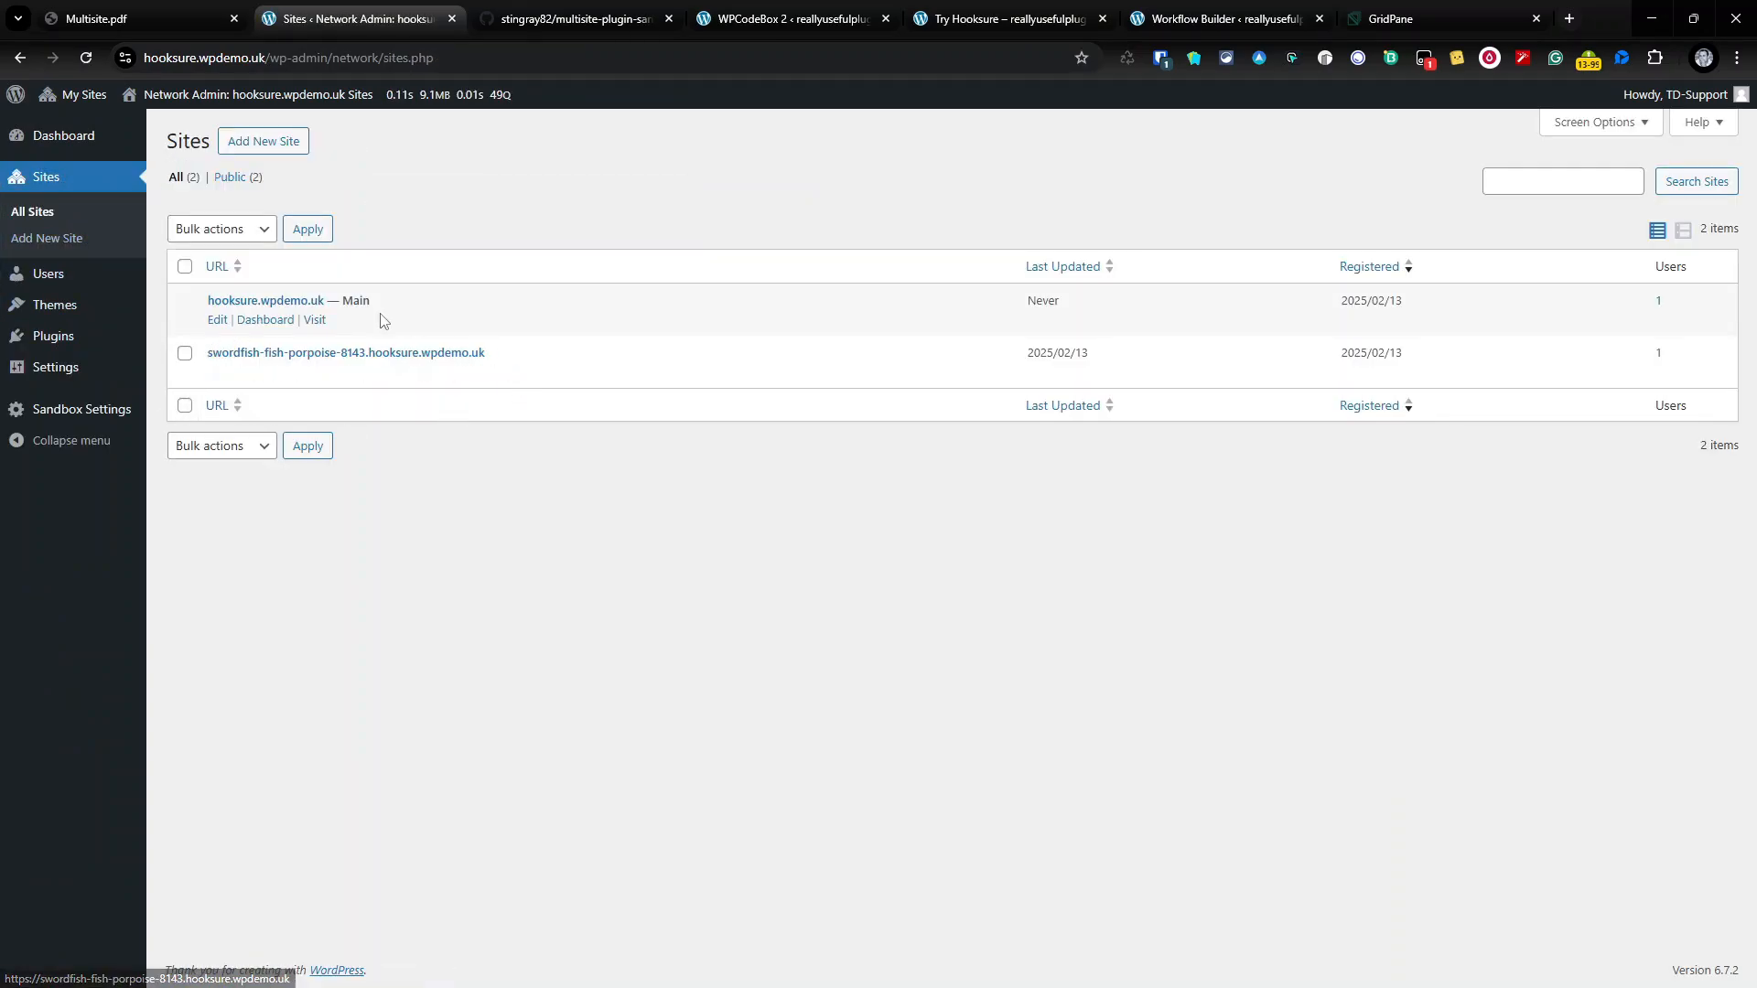
click(44, 284)
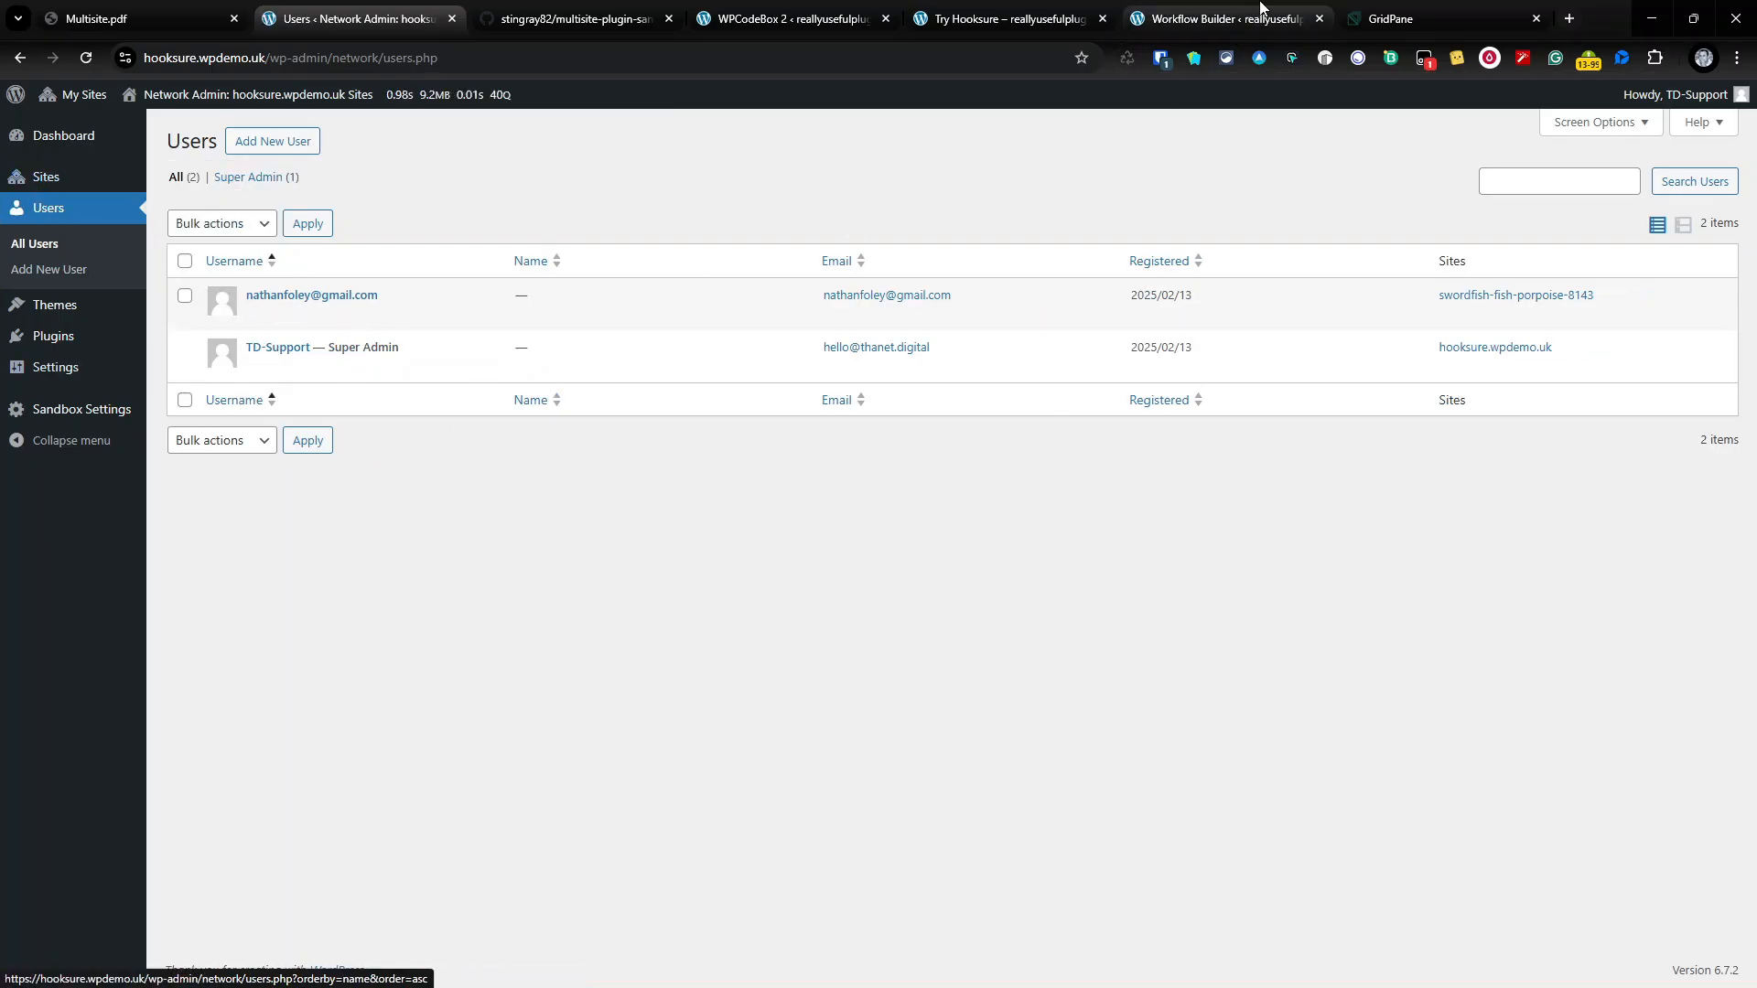
click(1232, 19)
click(1636, 765)
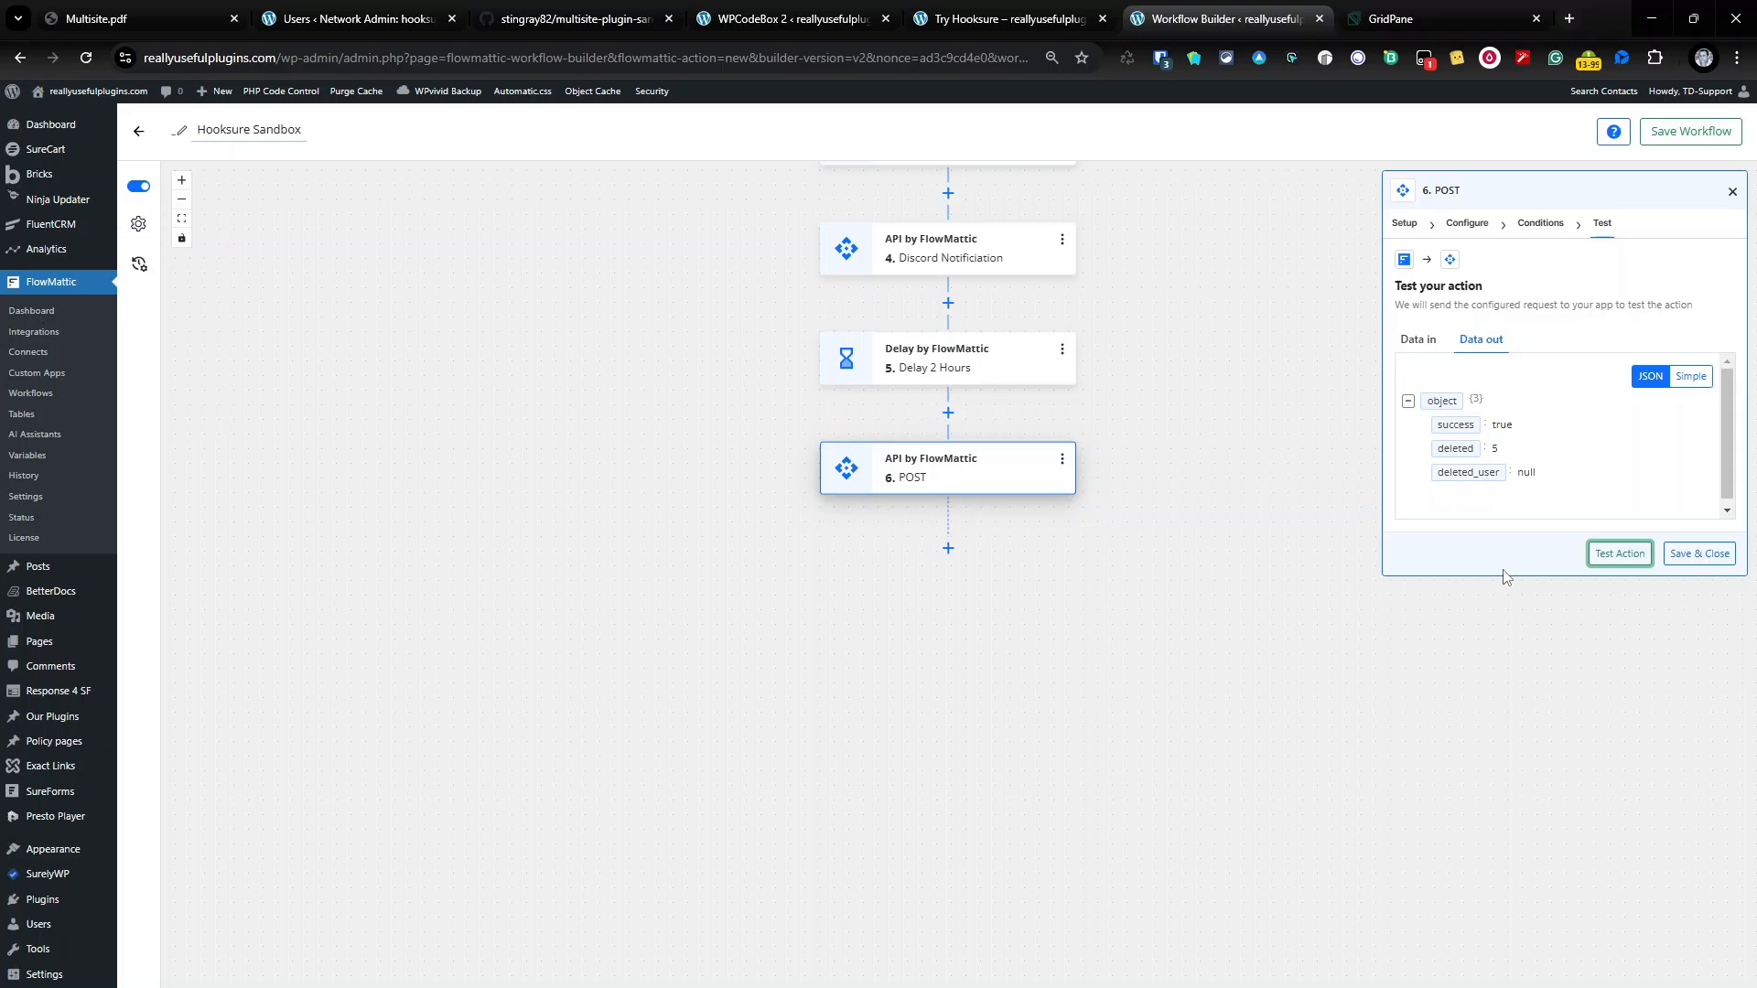
Step: Change the delete endpoint URL's host from wpcode.dev to hooksure.wpdemo.uk
click(1466, 223)
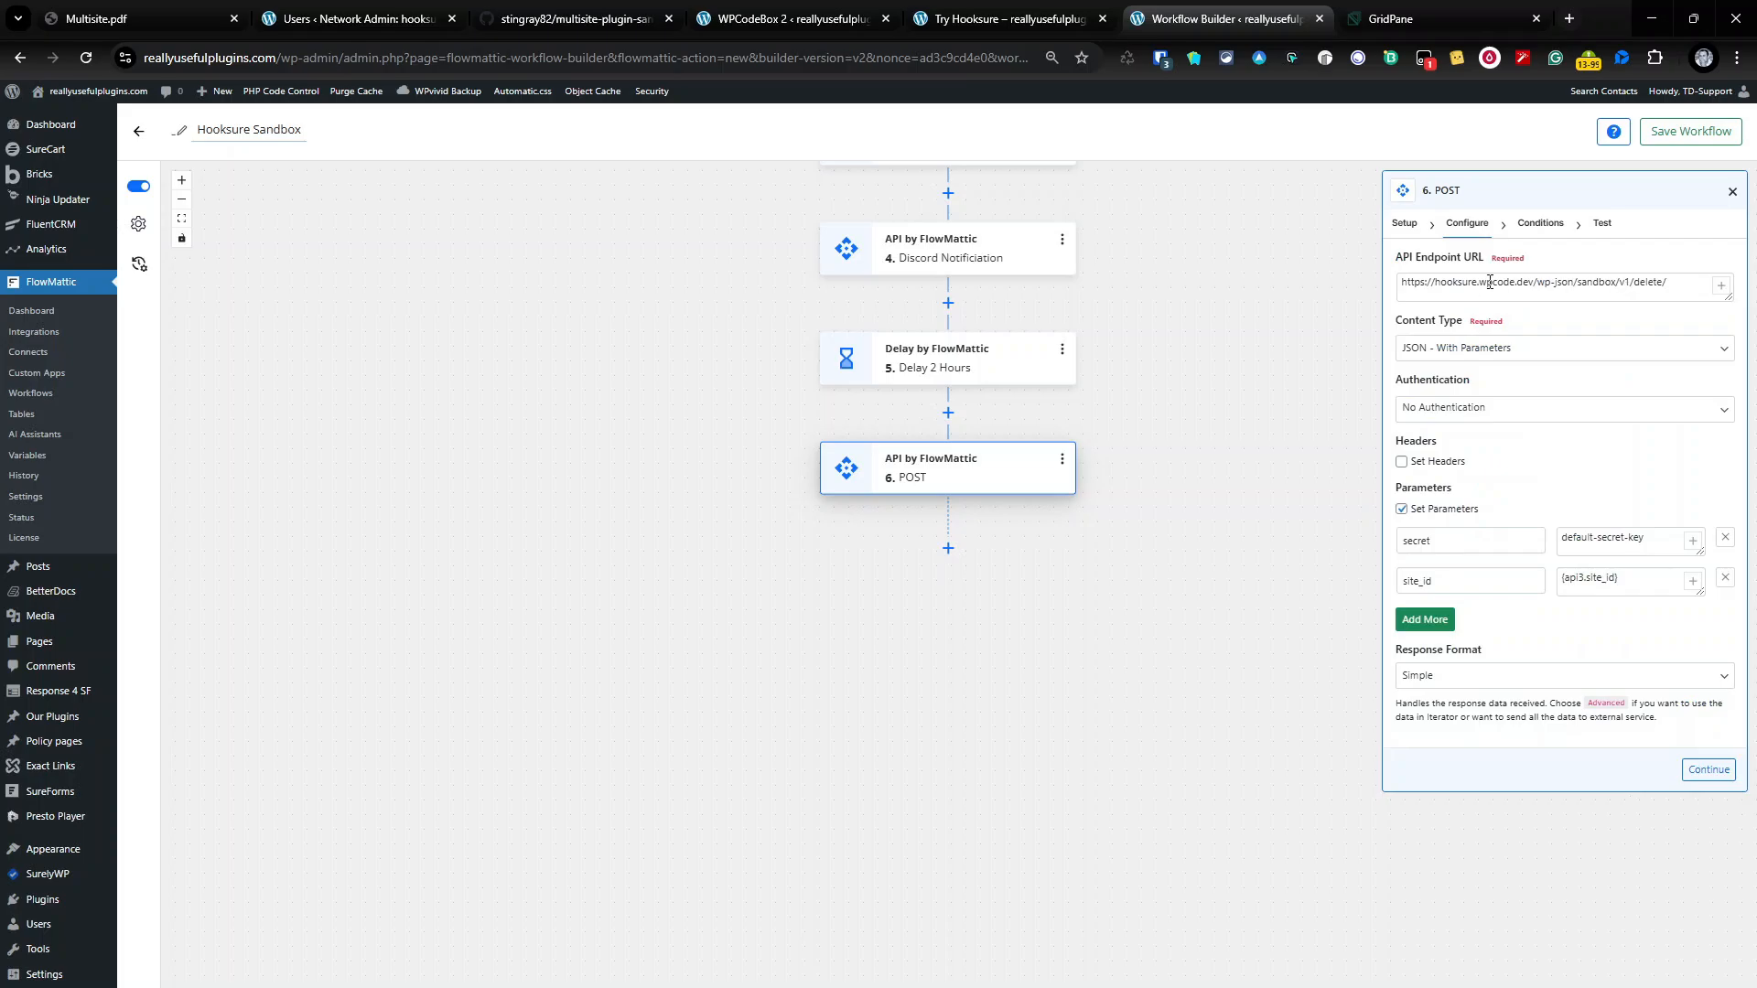
drag(1514, 282, 1494, 282)
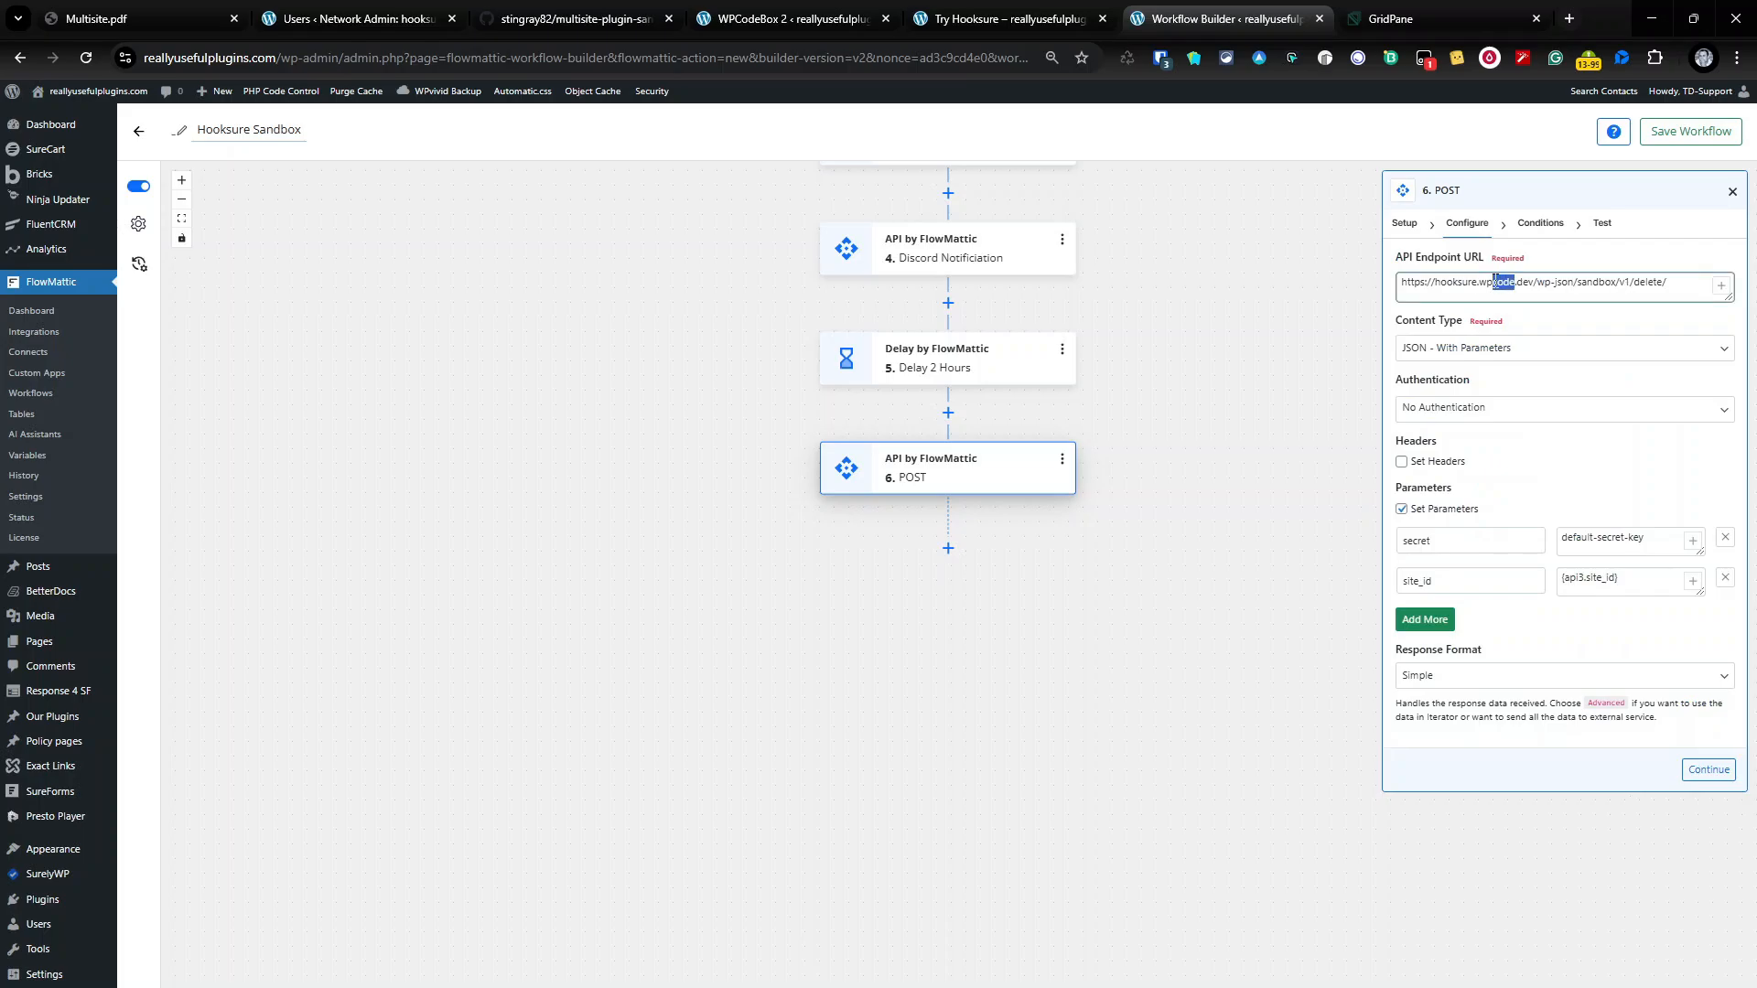
text(dme)
key(BackSpace)
key(BackSpace)
text(emo.uk)
key(Delete)
key(Delete)
key(Delete)
key(Delete)
Step: Rerun the delete test so deleted_user returns 5, then save and close the step
click(1708, 768)
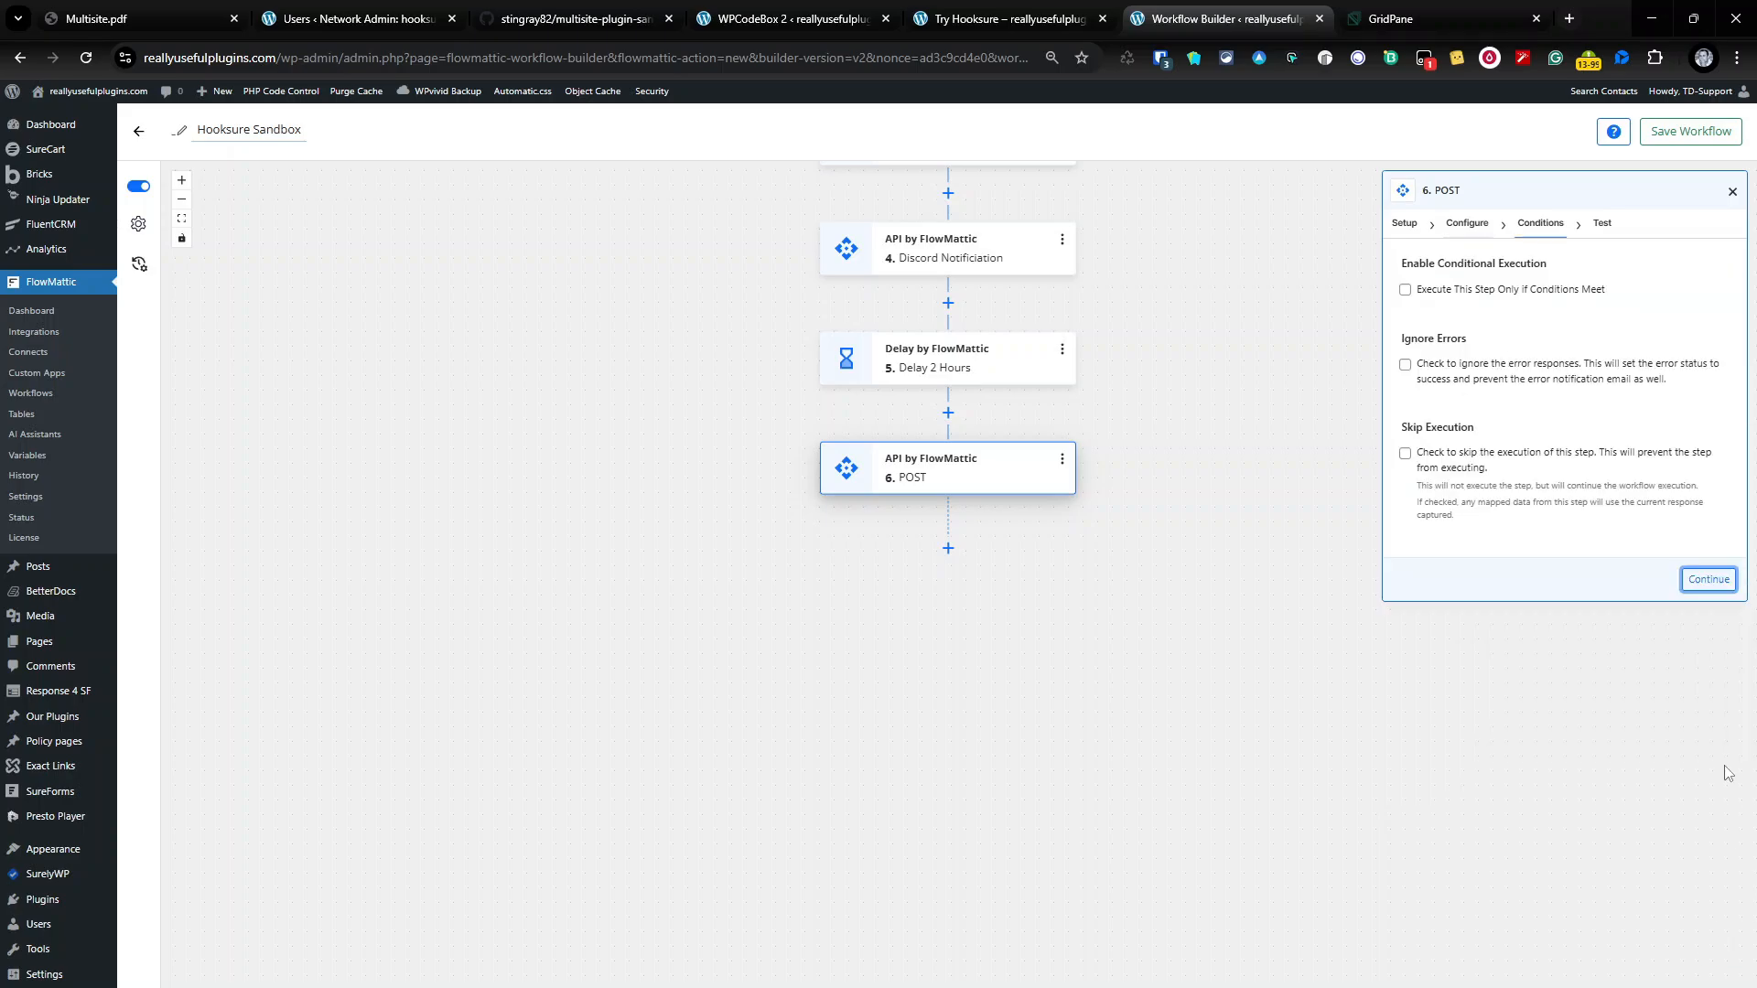
click(1708, 582)
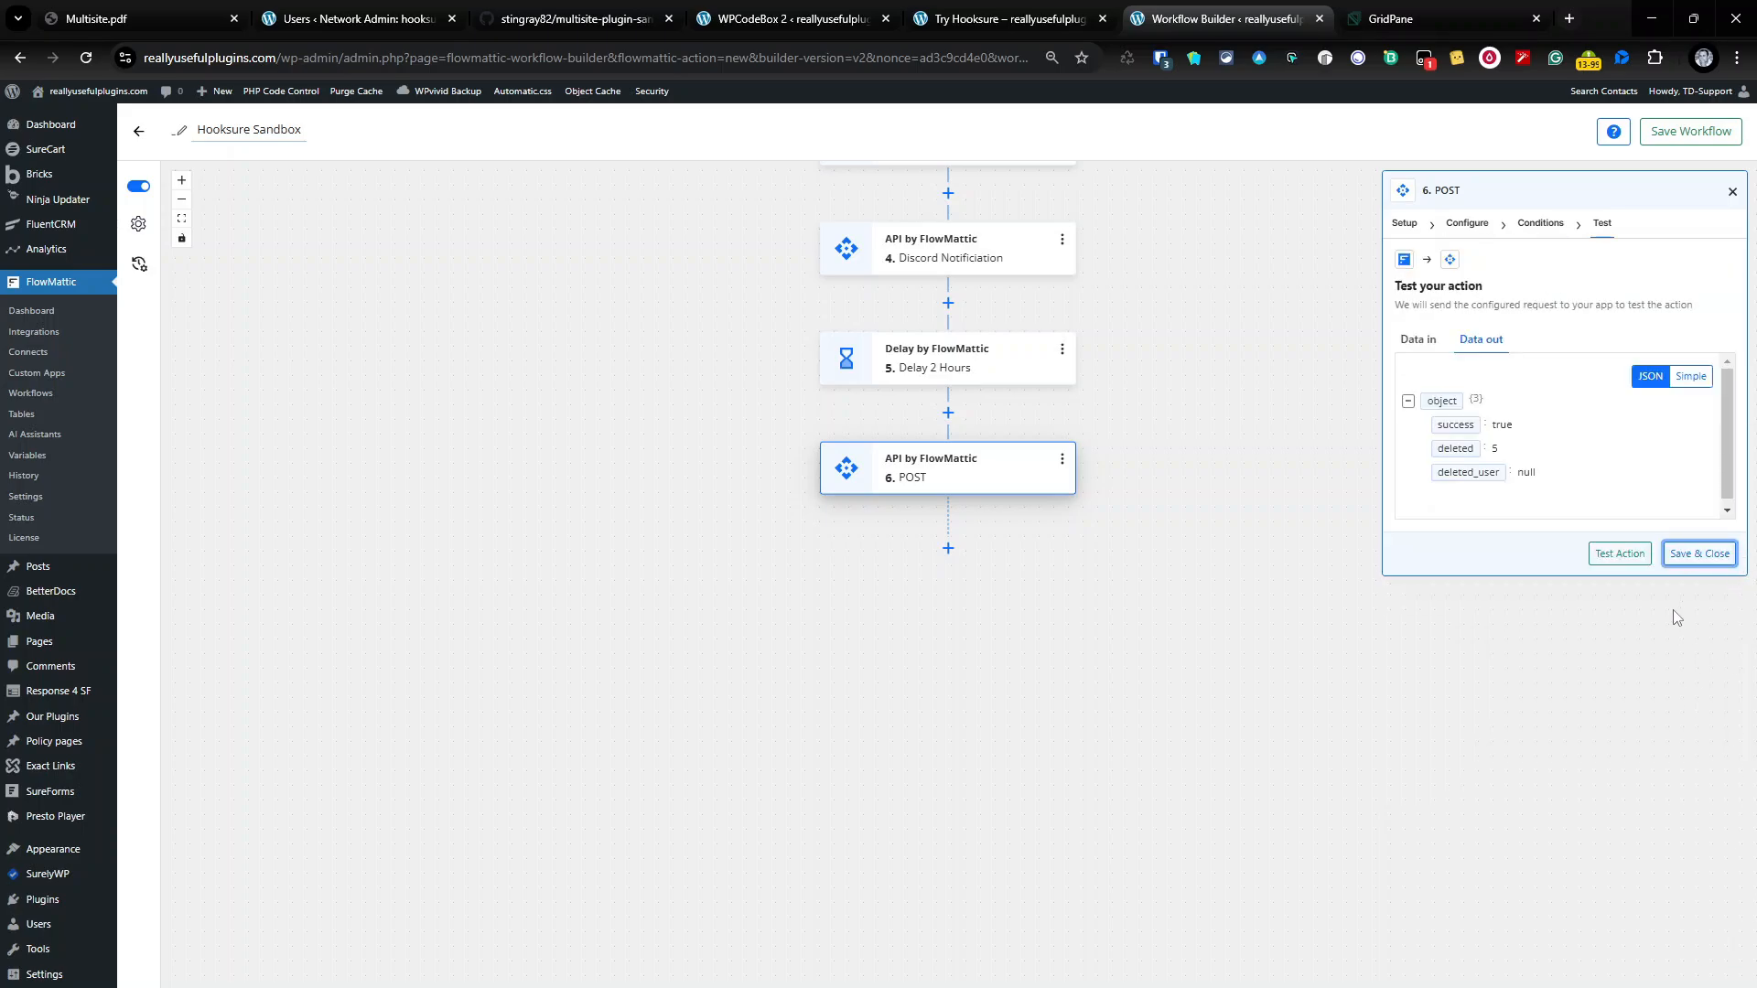
click(1618, 557)
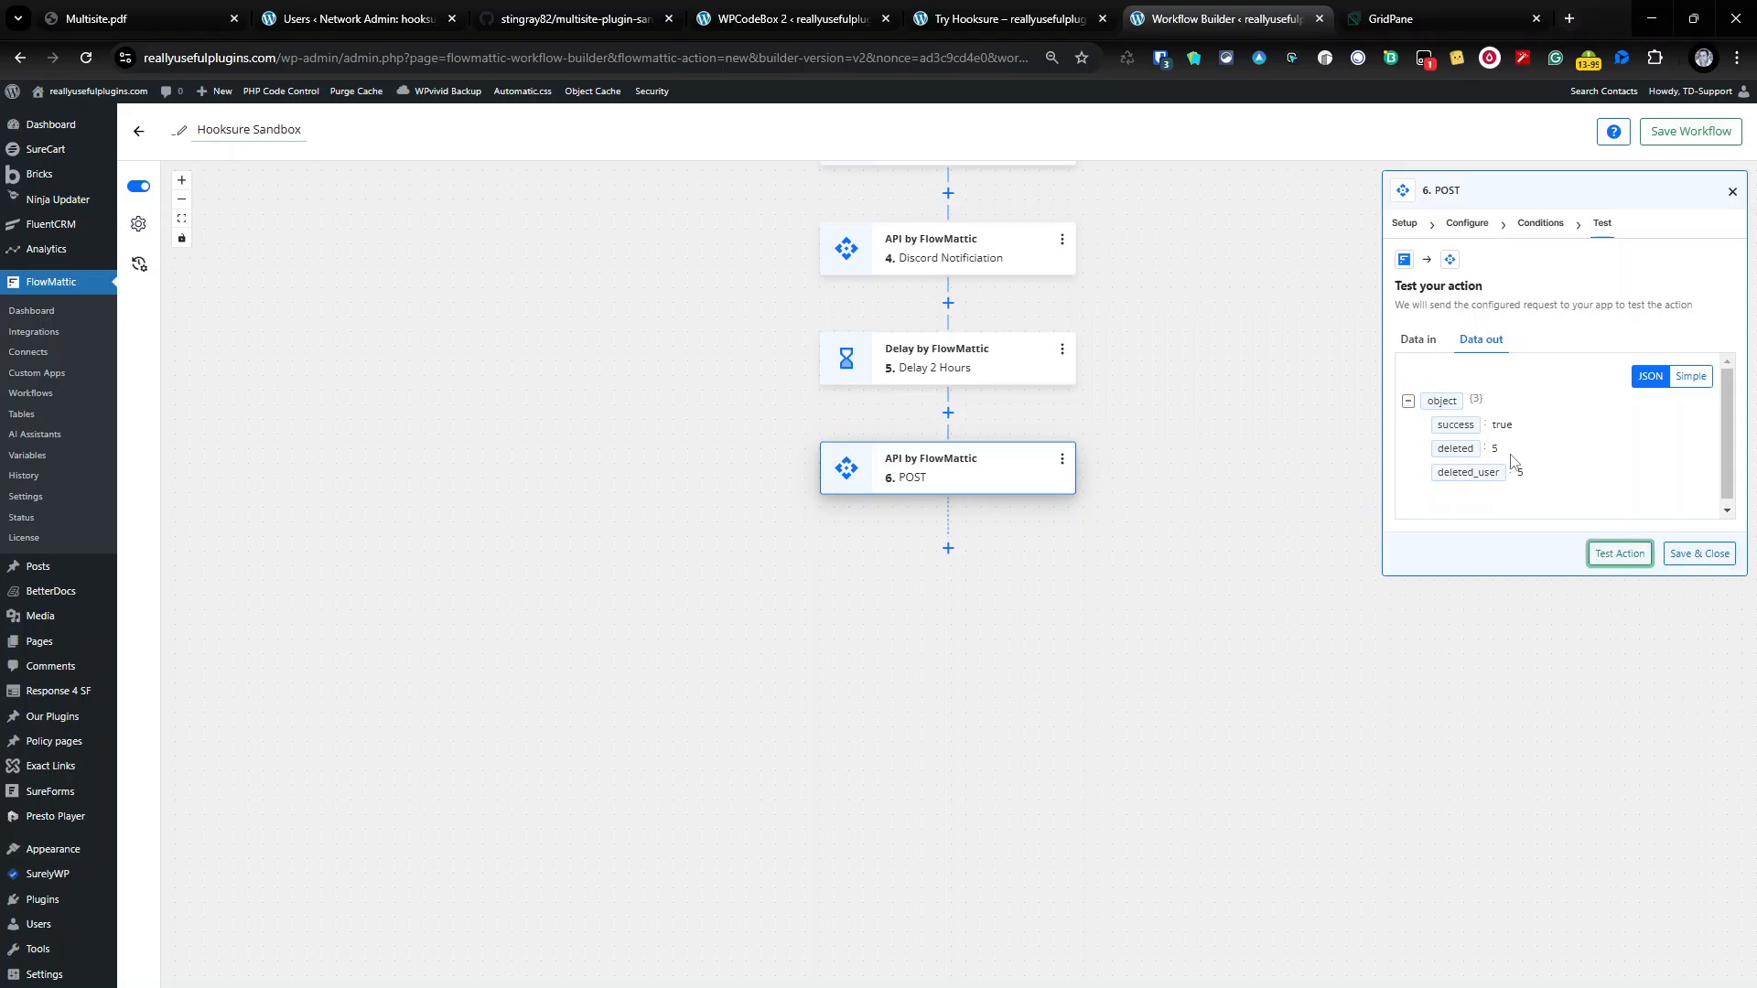
click(1687, 555)
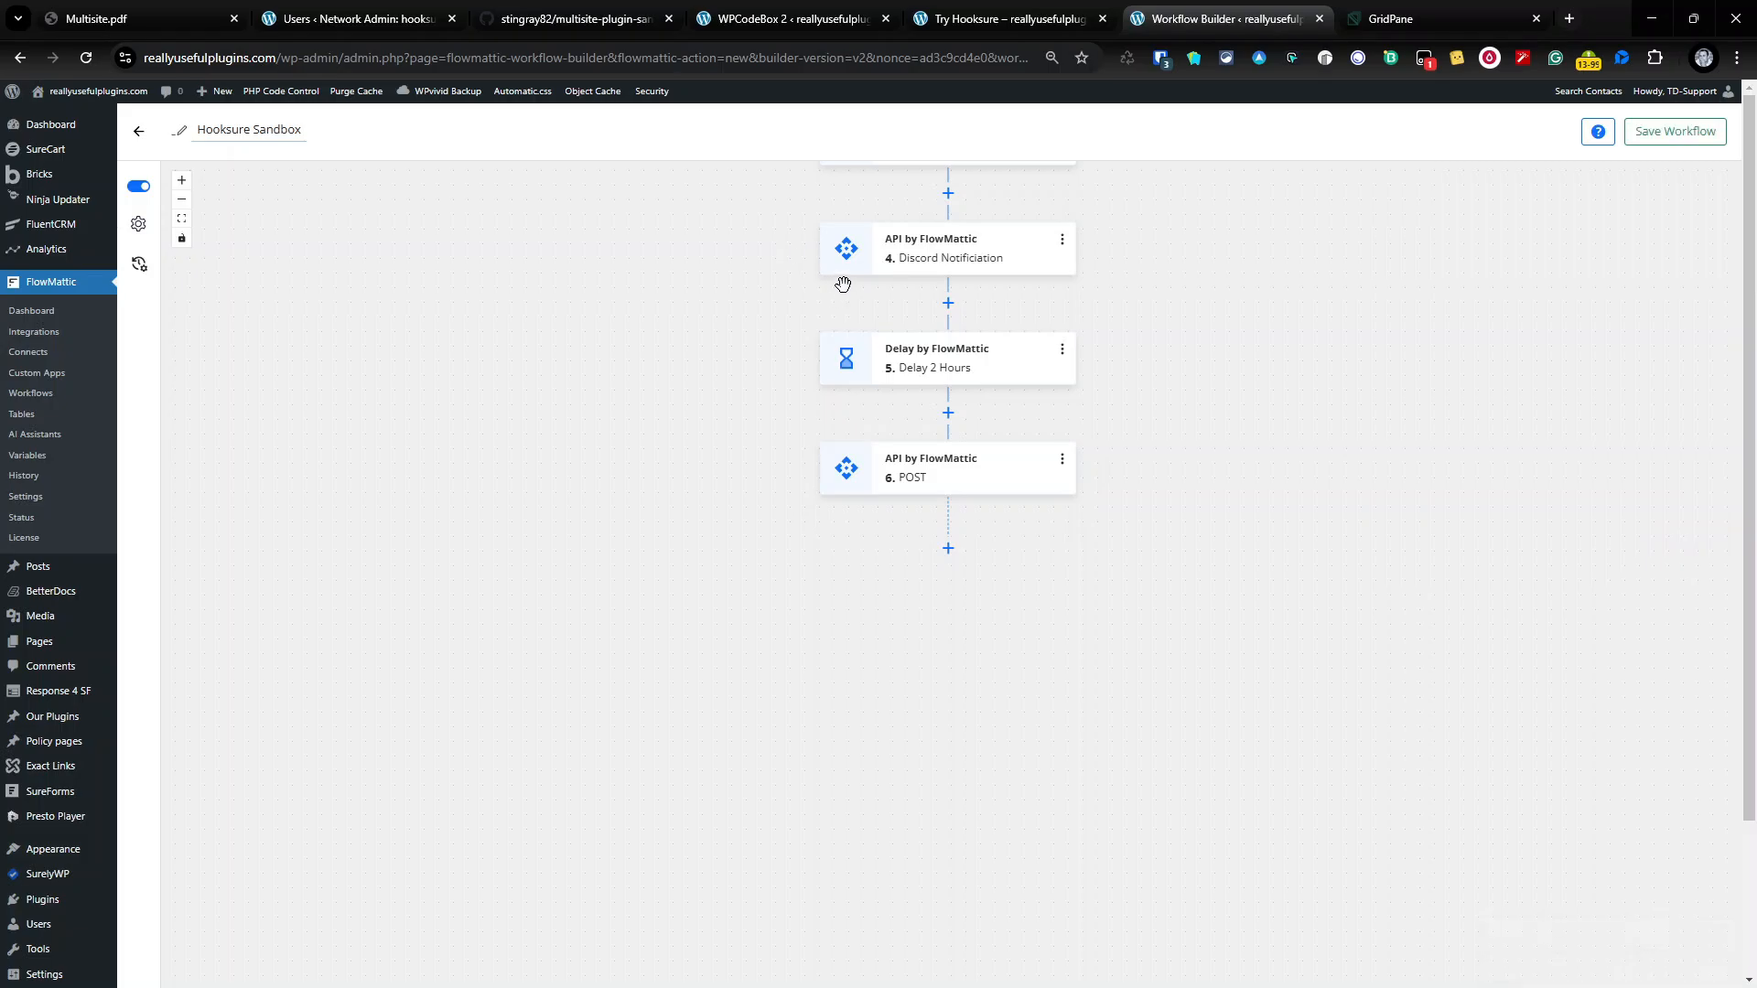
Step: Refresh network Users and Sites to confirm only the super admin and hooksure.wpdemo.uk remain
click(357, 18)
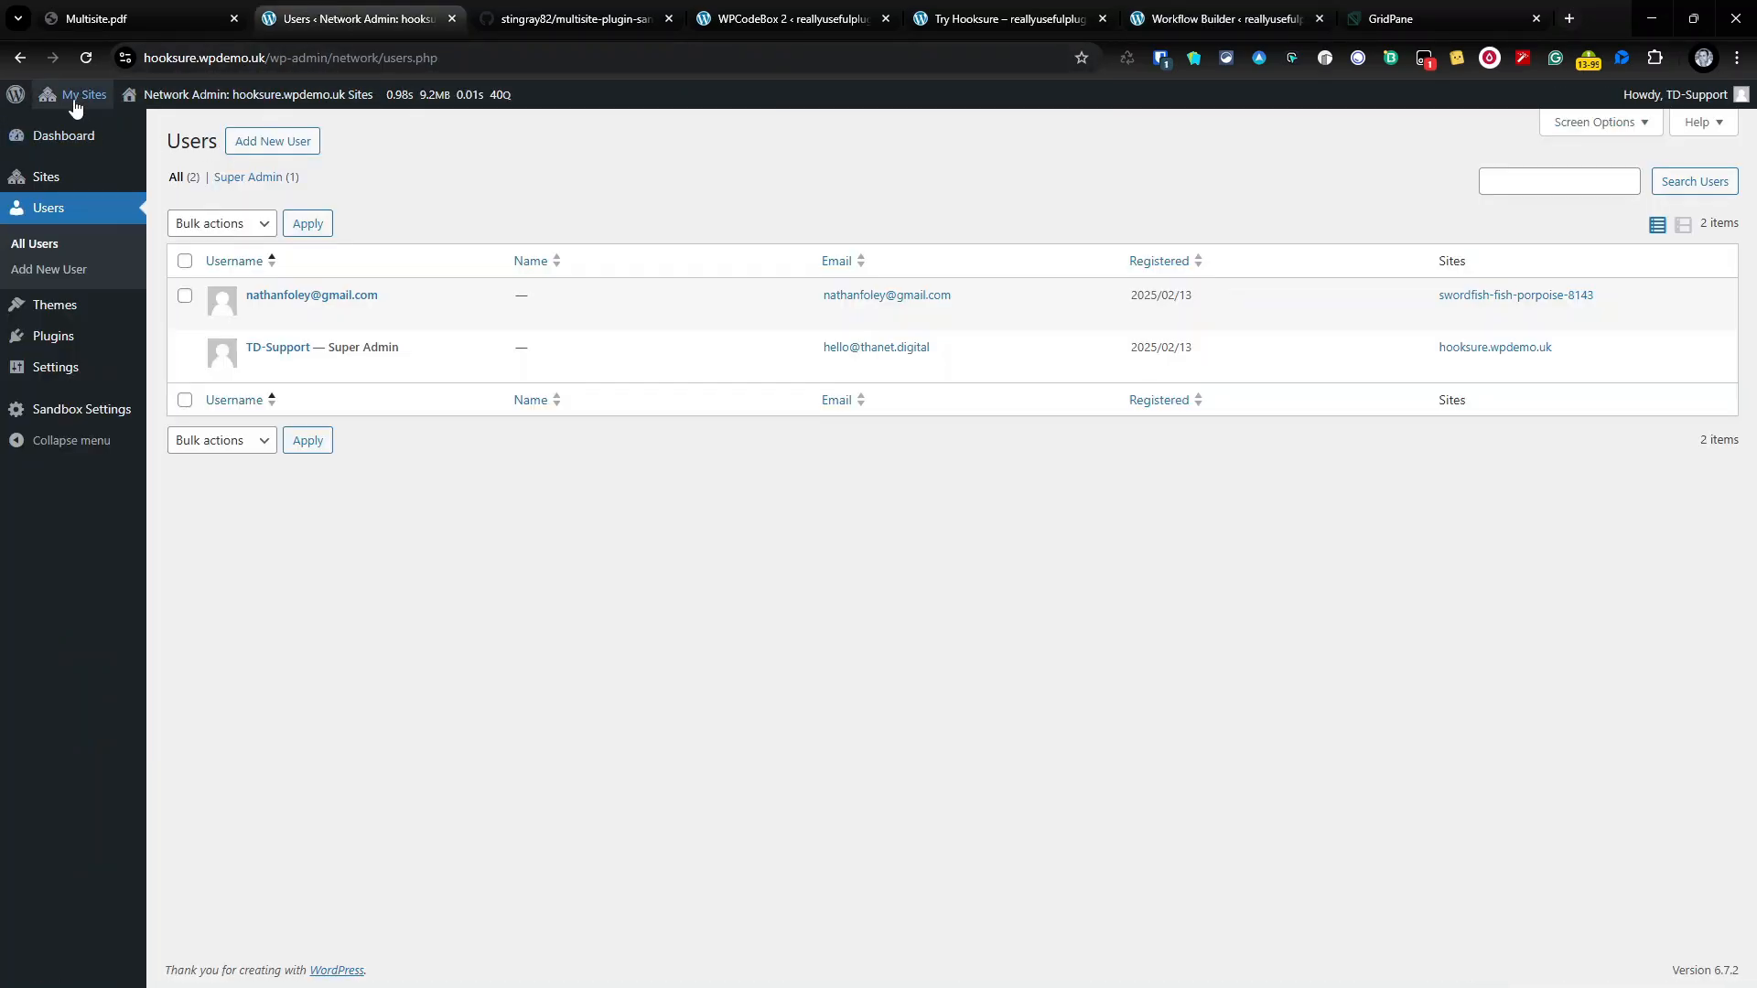
click(86, 57)
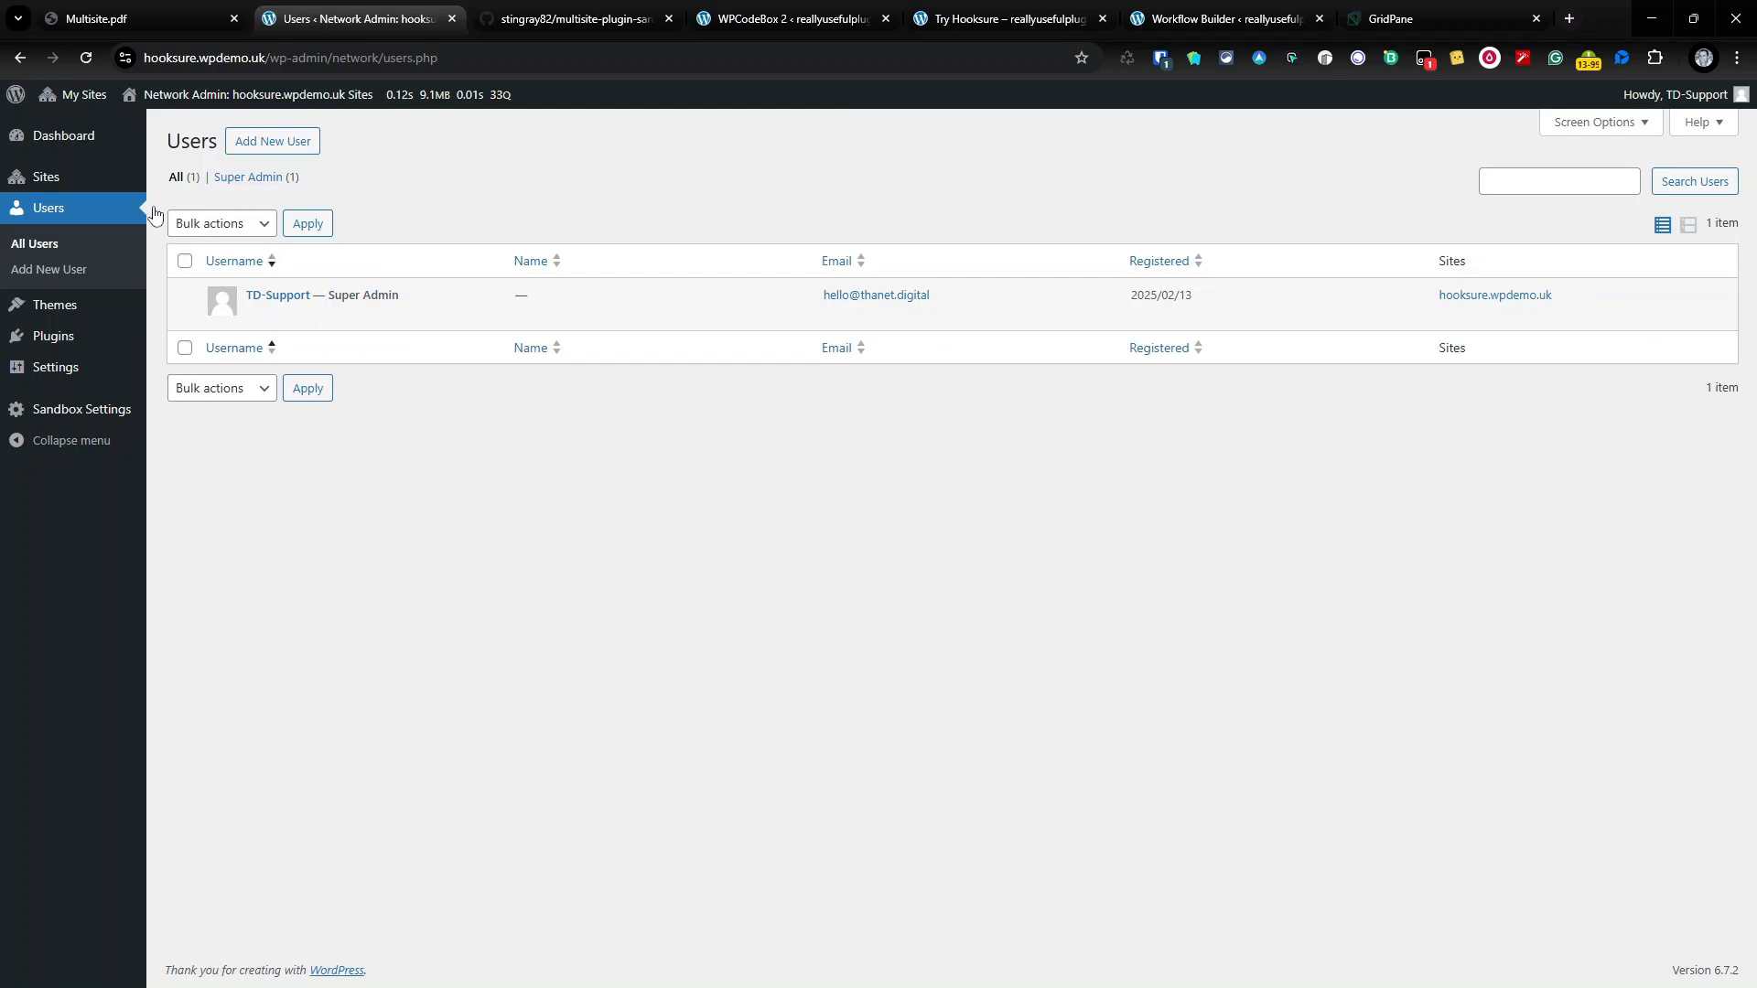
click(46, 177)
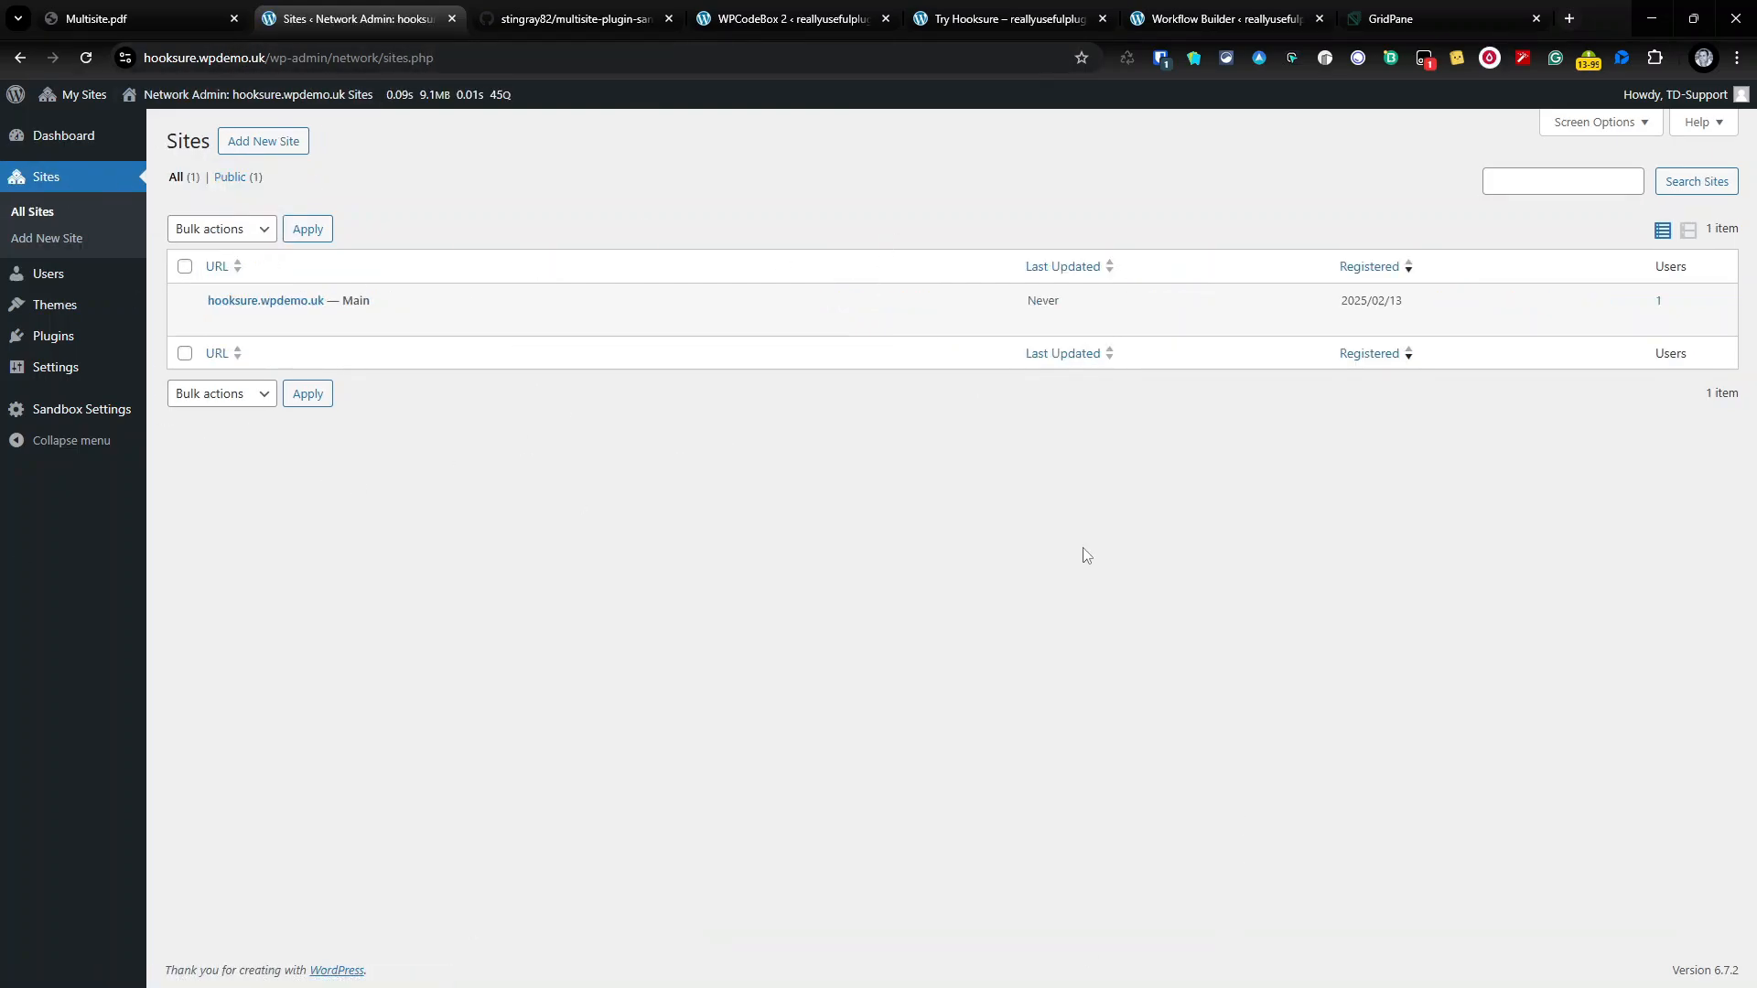
key(ctrl+6)
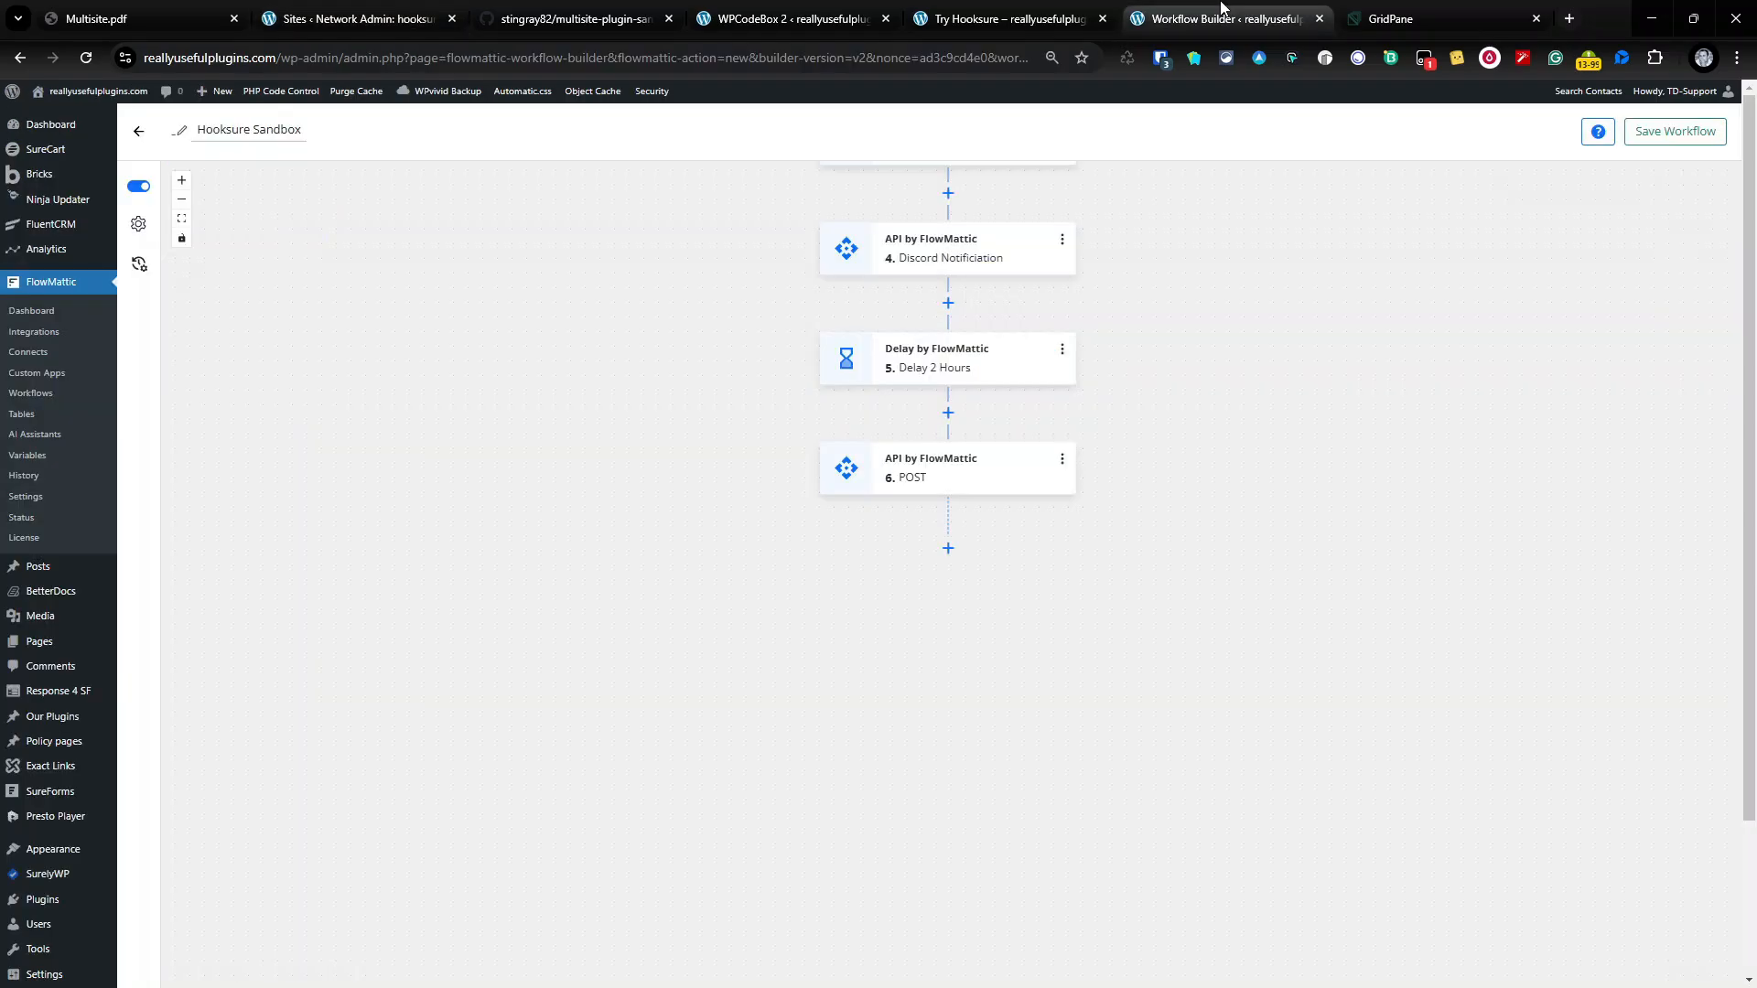
scroll(925, 220, up, 3)
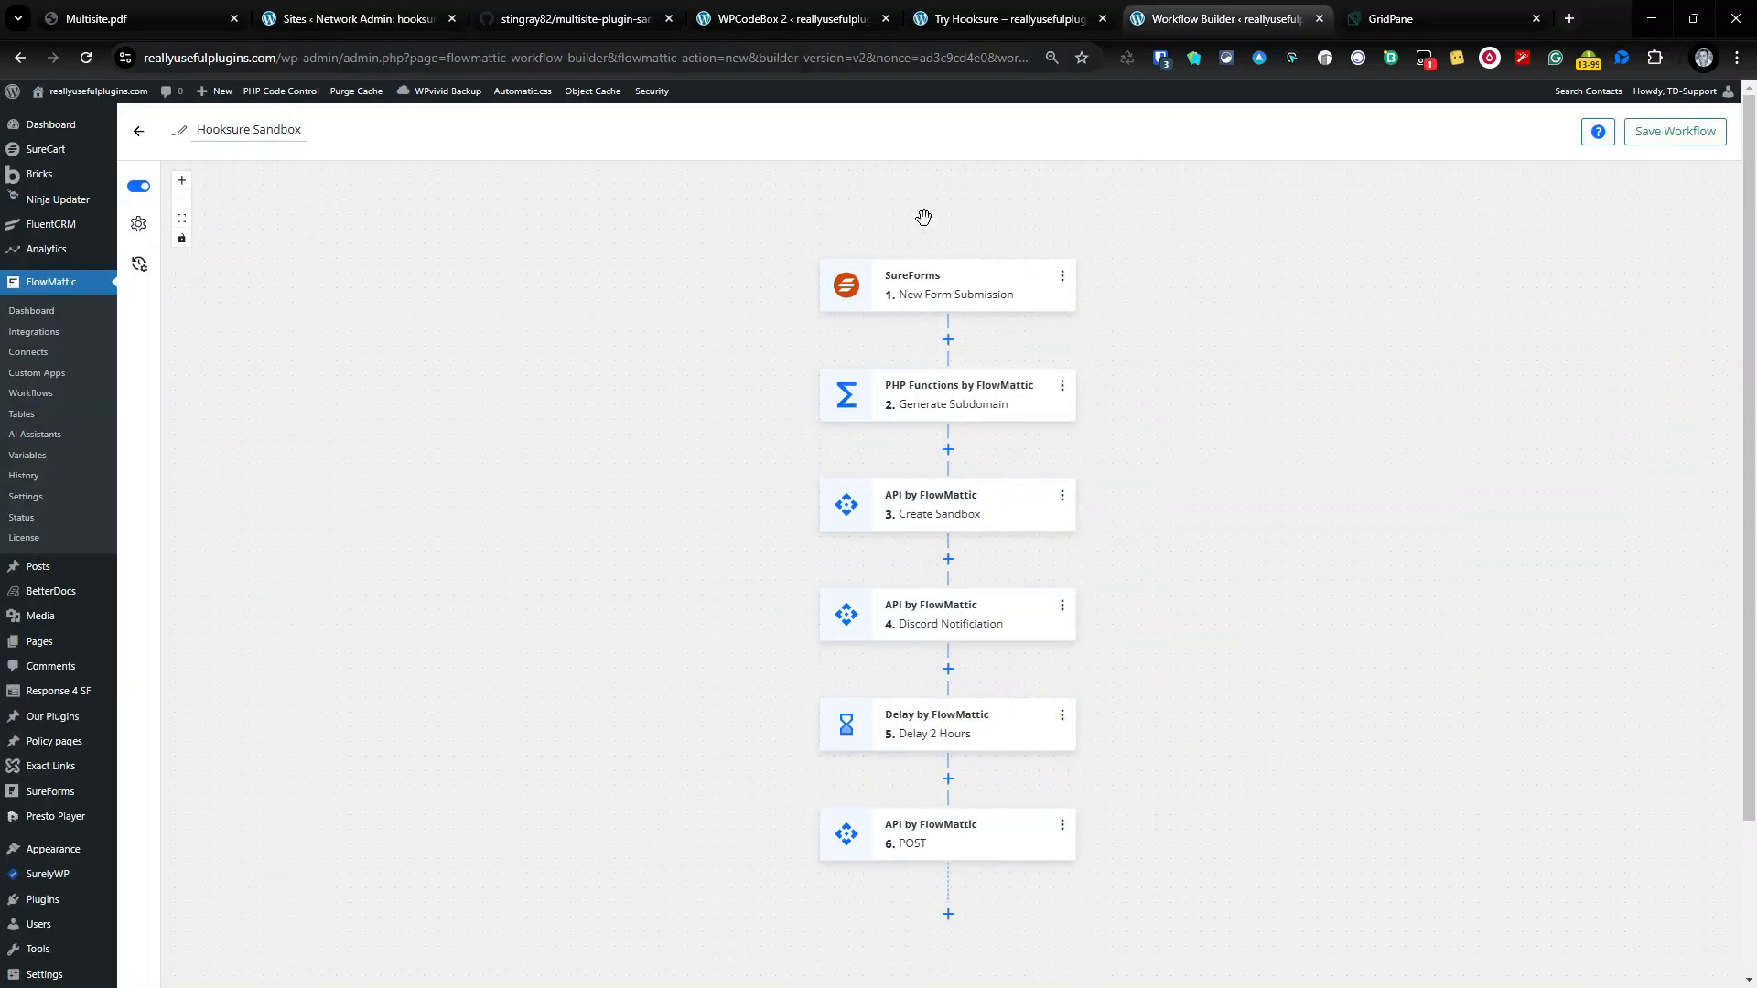
Step: Rename step 6 to 'Delete Site' and save the Hooksure Sandbox workflow
click(1675, 131)
click(1062, 825)
click(1123, 829)
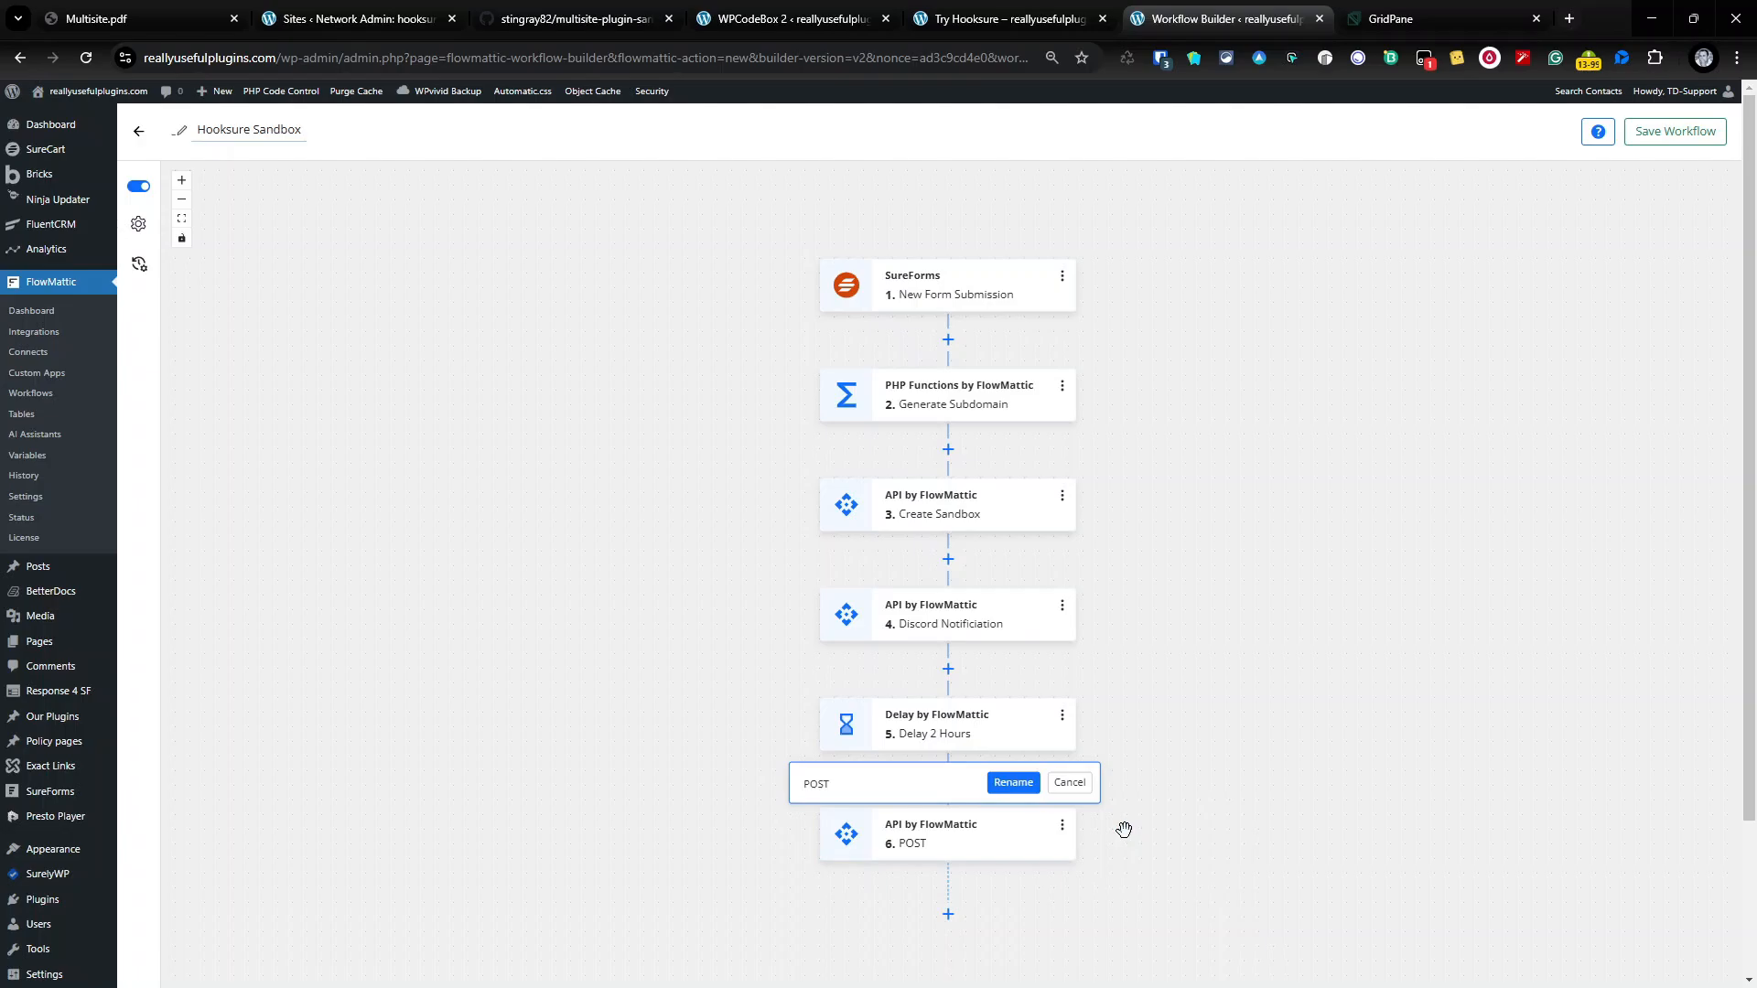
key(ctrl+a)
text(Delete Site)
click(1015, 784)
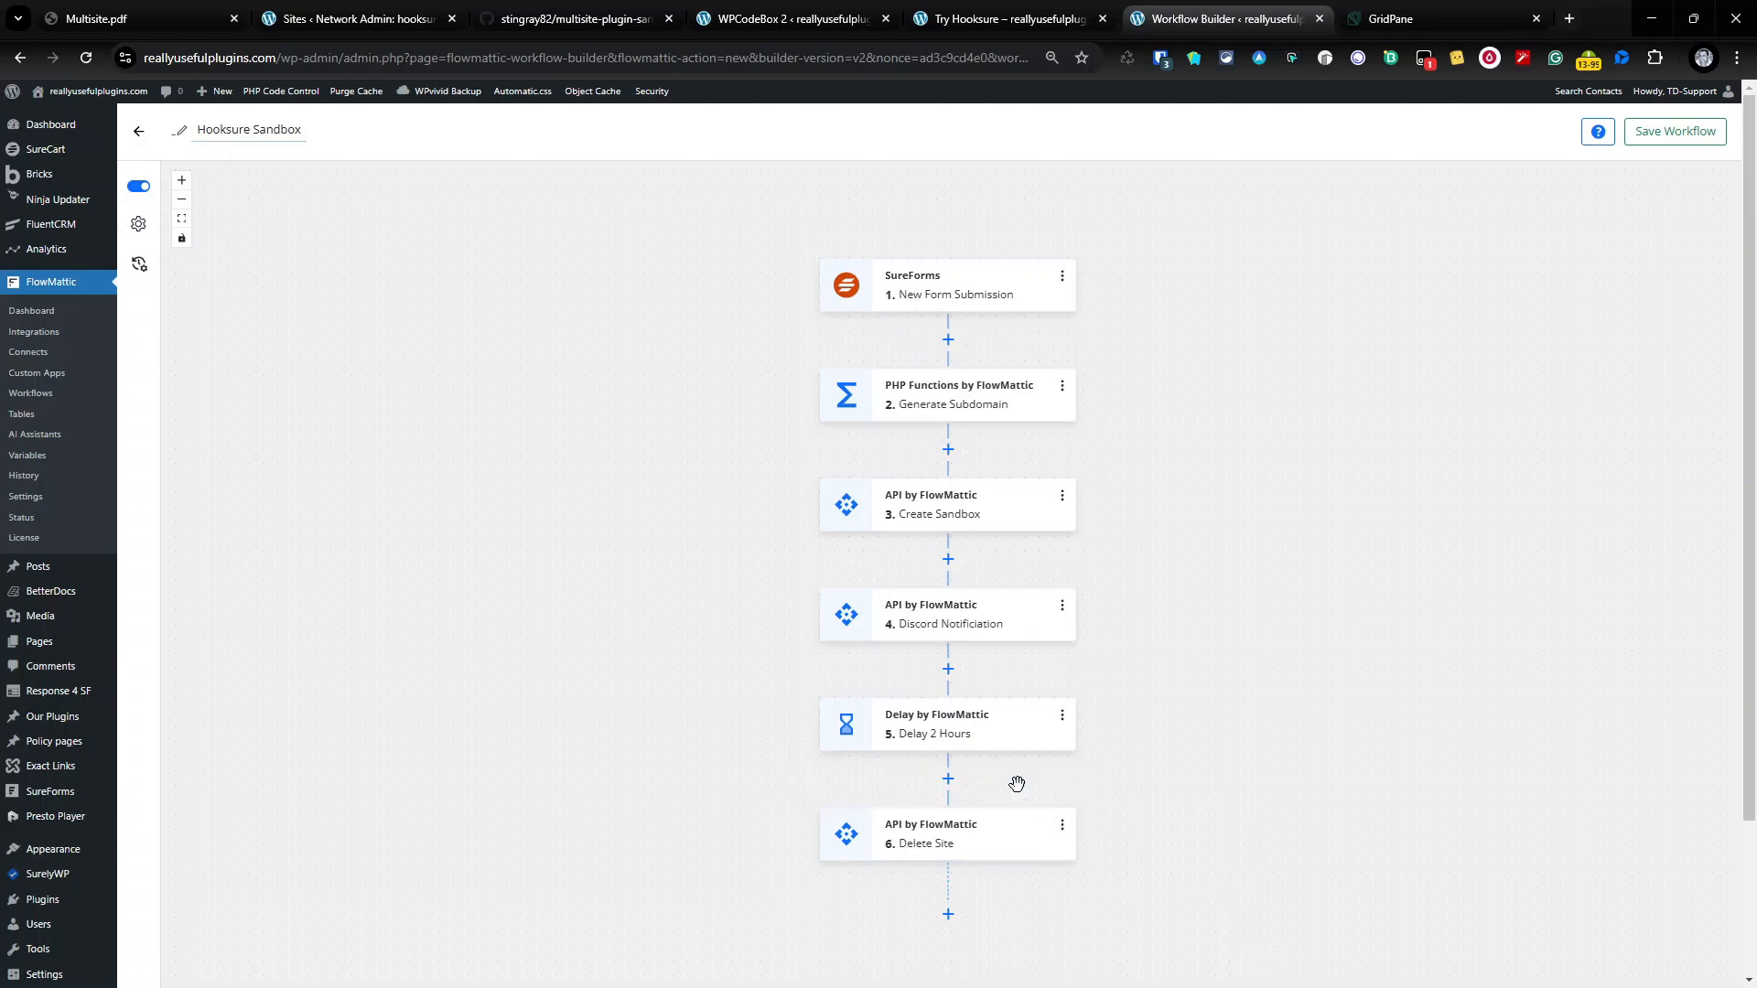
click(1692, 131)
Step: Reload the Try Hooksure signup page and submit the sandbox form with a test e-mail address
click(981, 7)
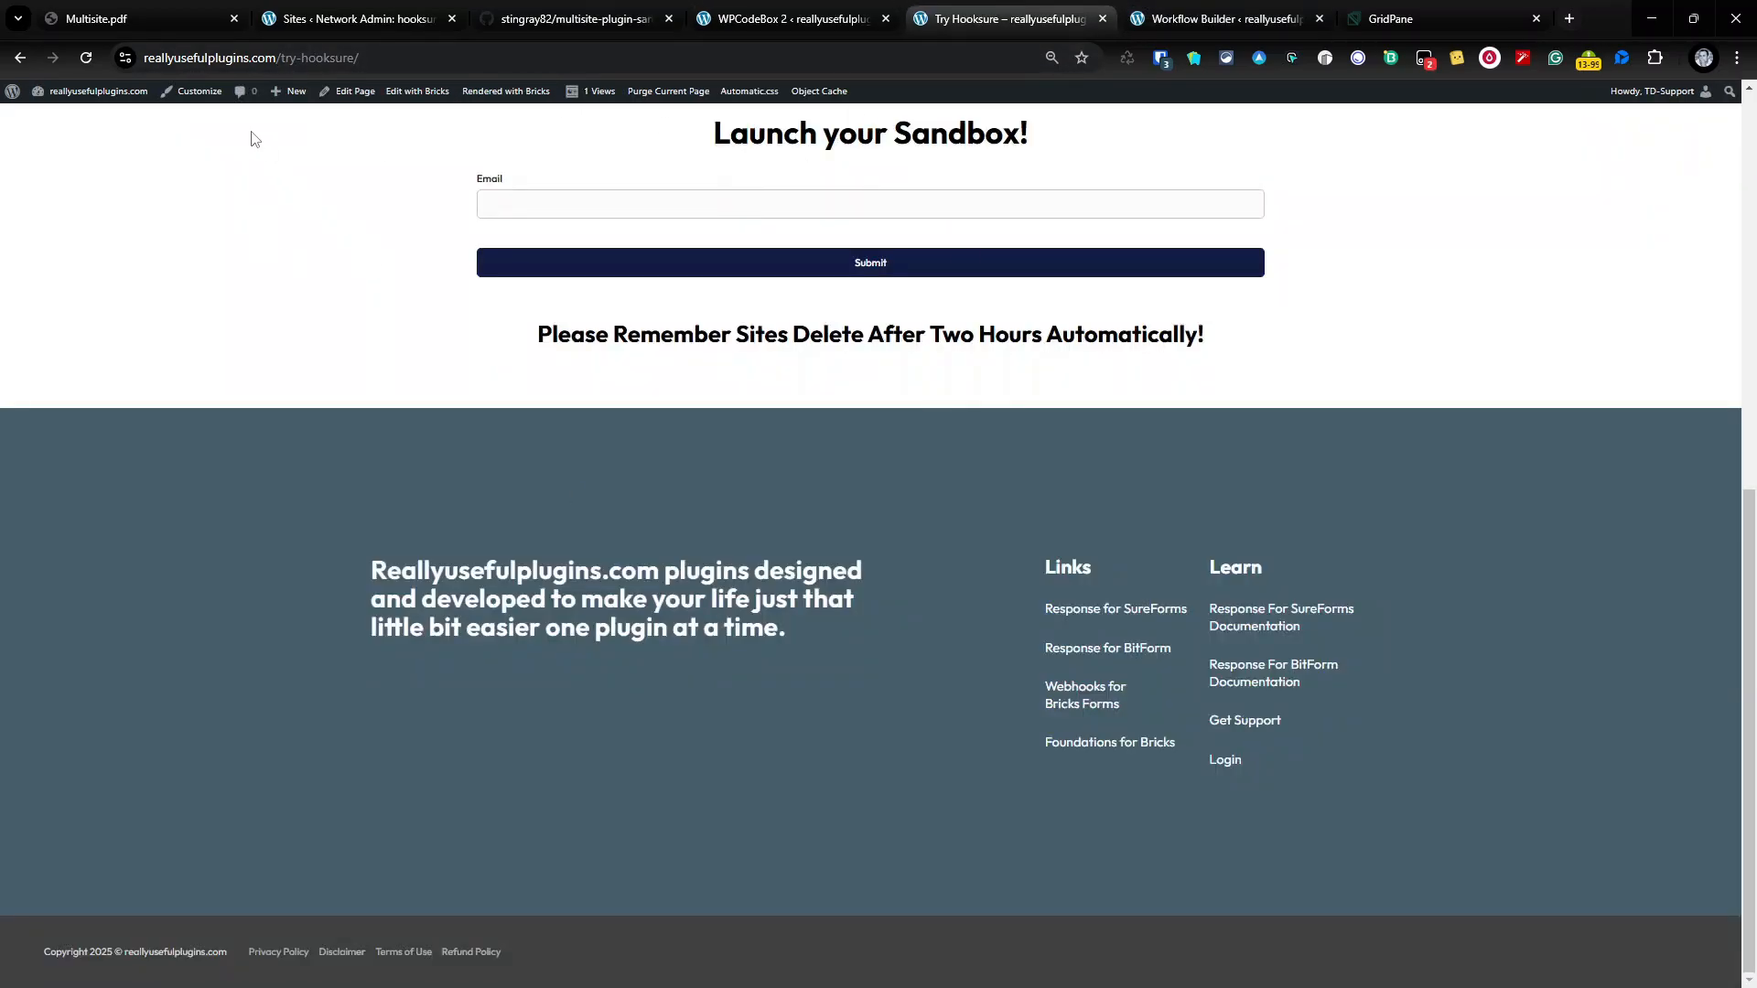
click(86, 58)
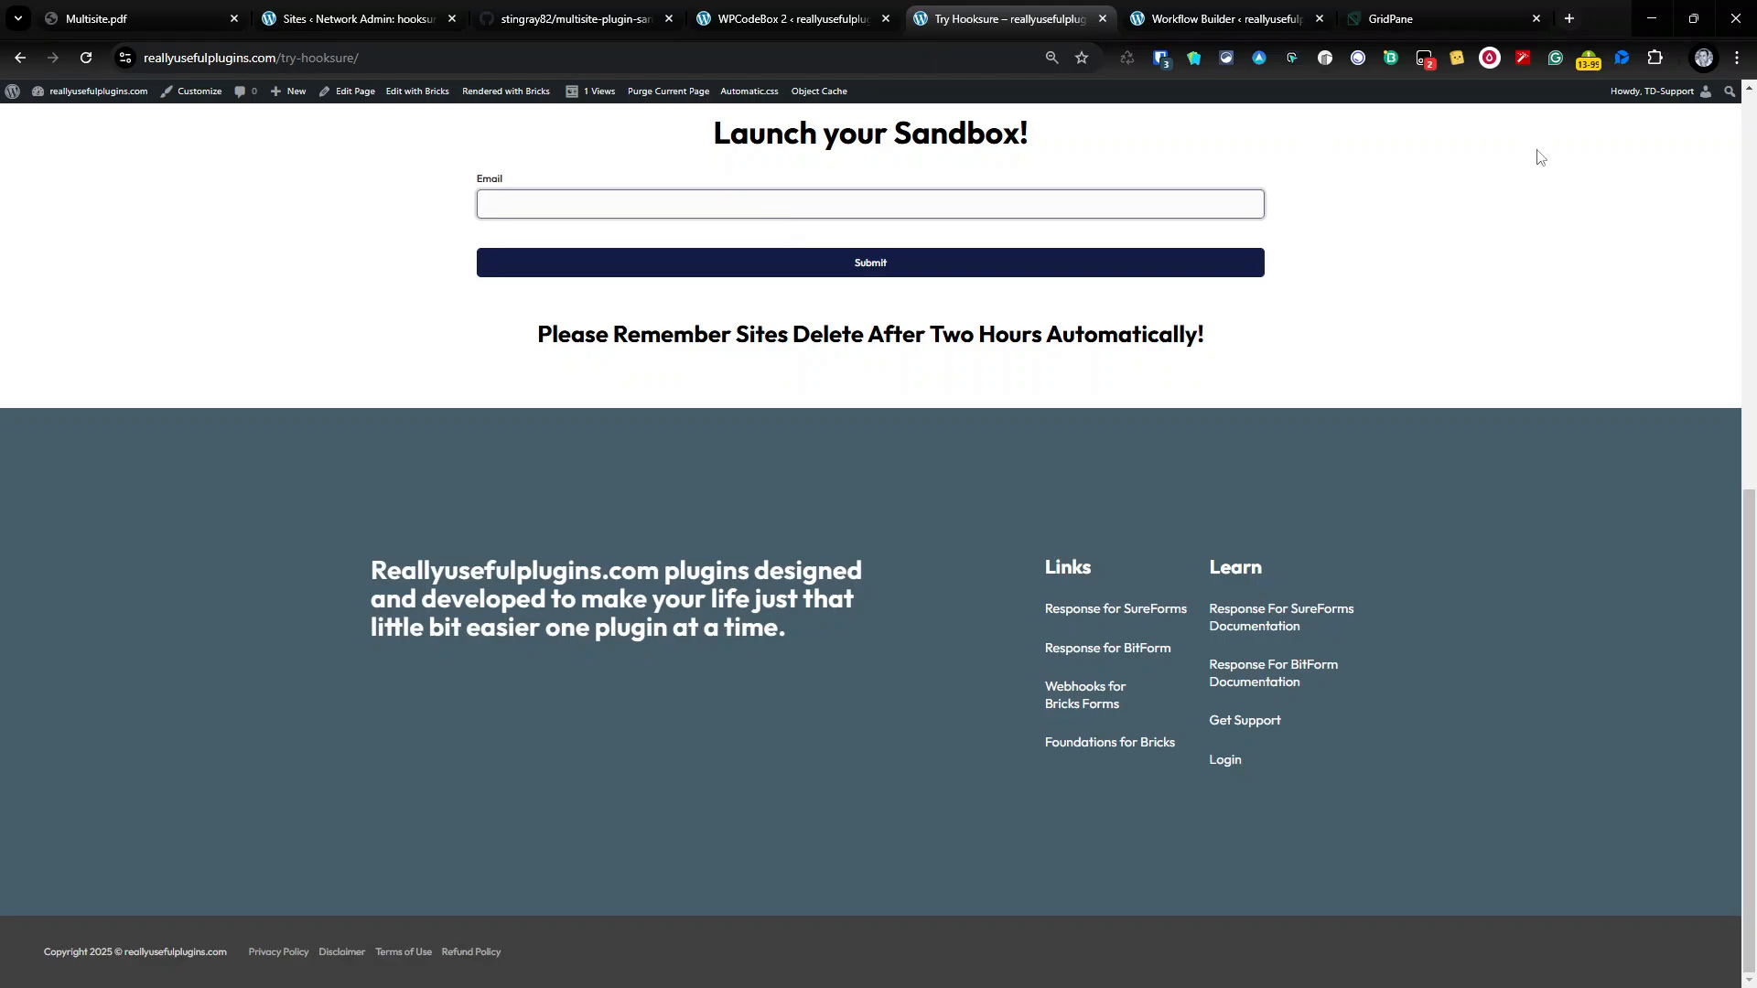
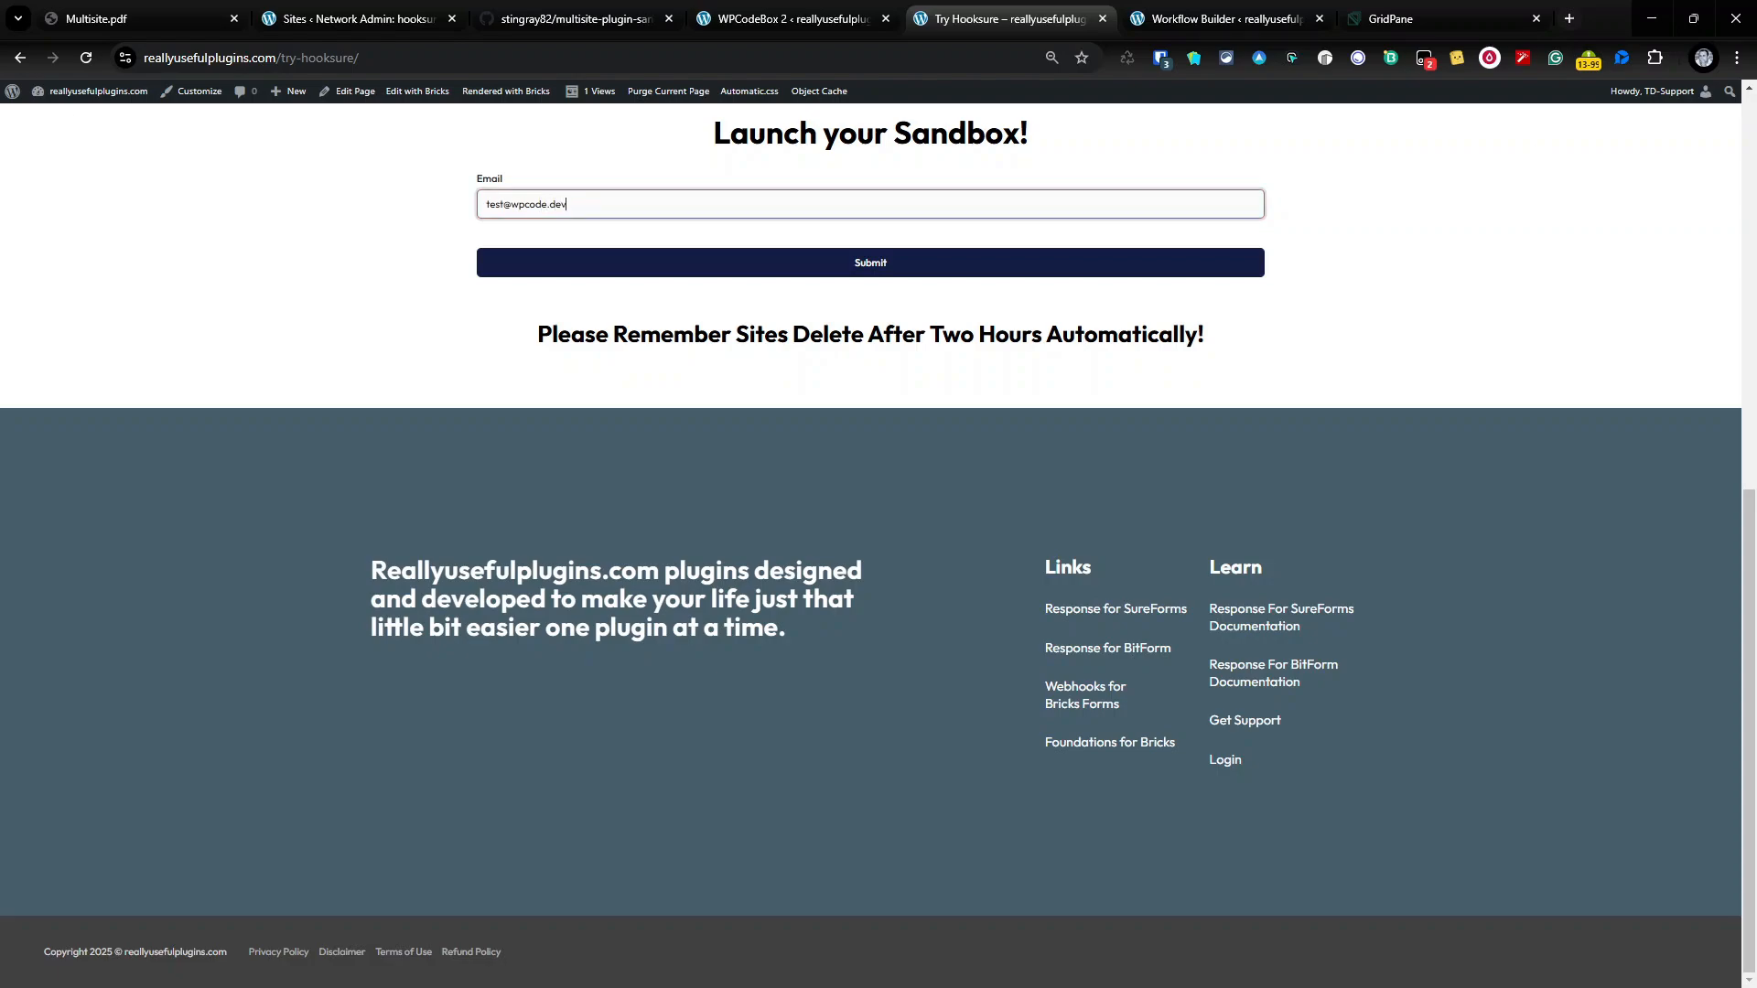
key(alt+Tab)
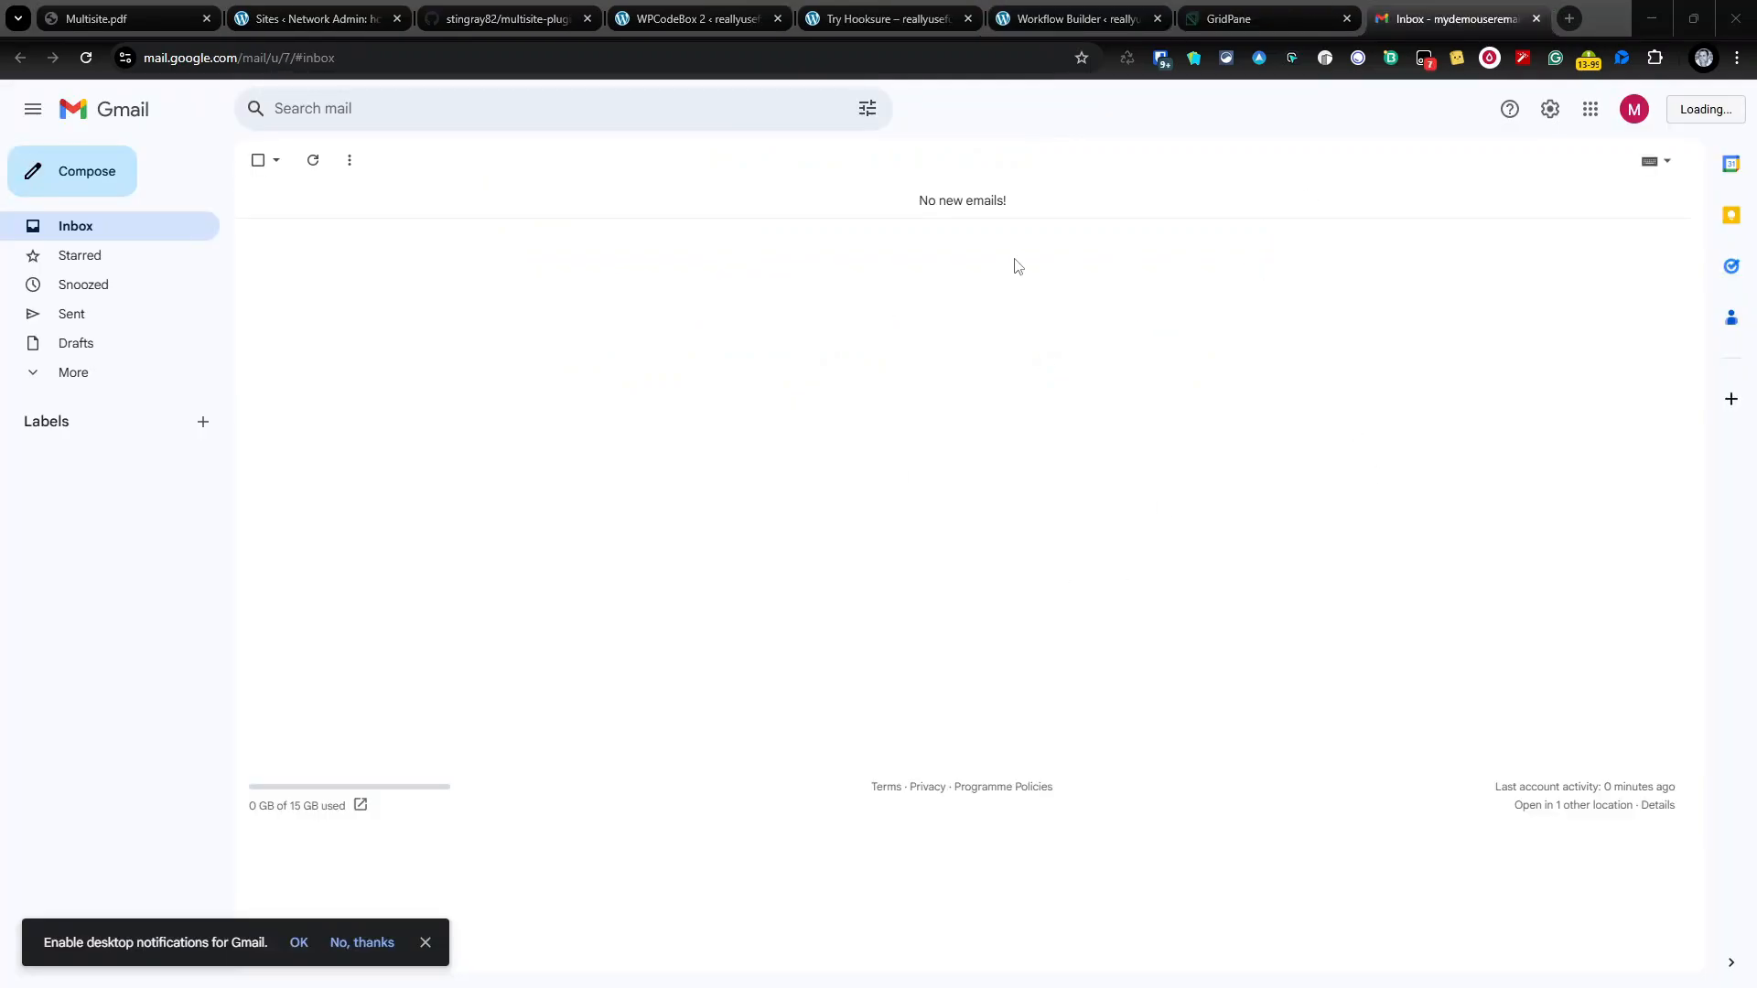
click(877, 15)
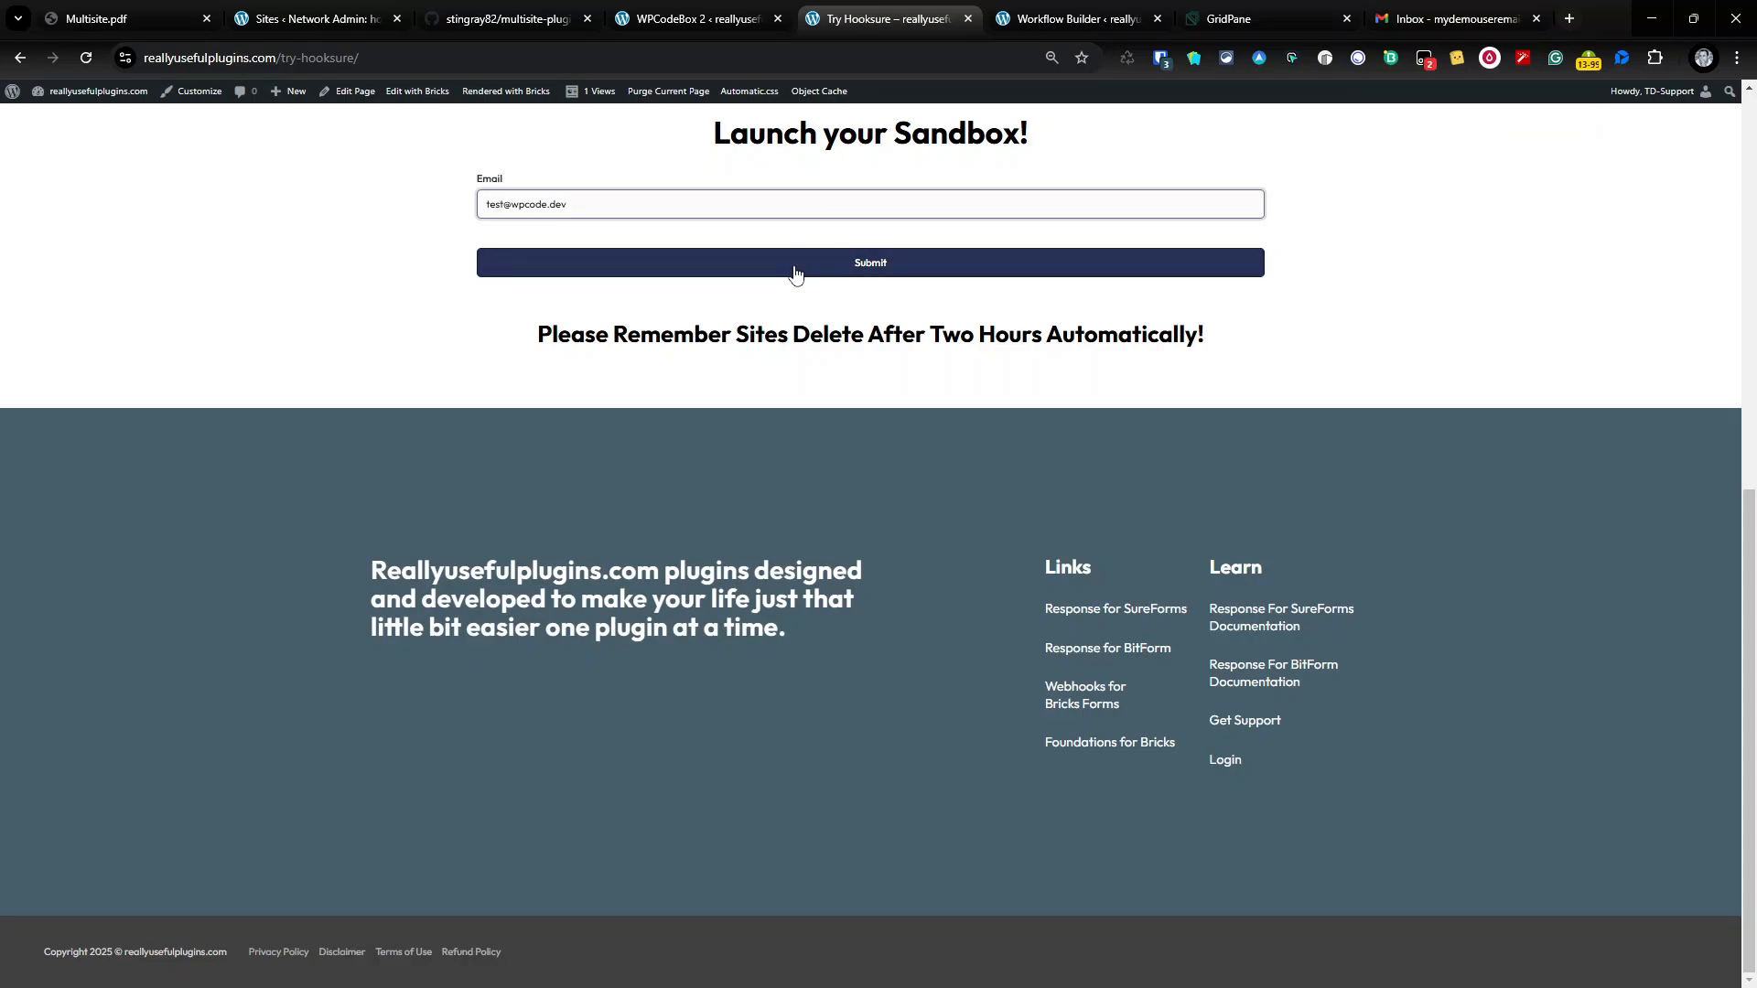
click(932, 278)
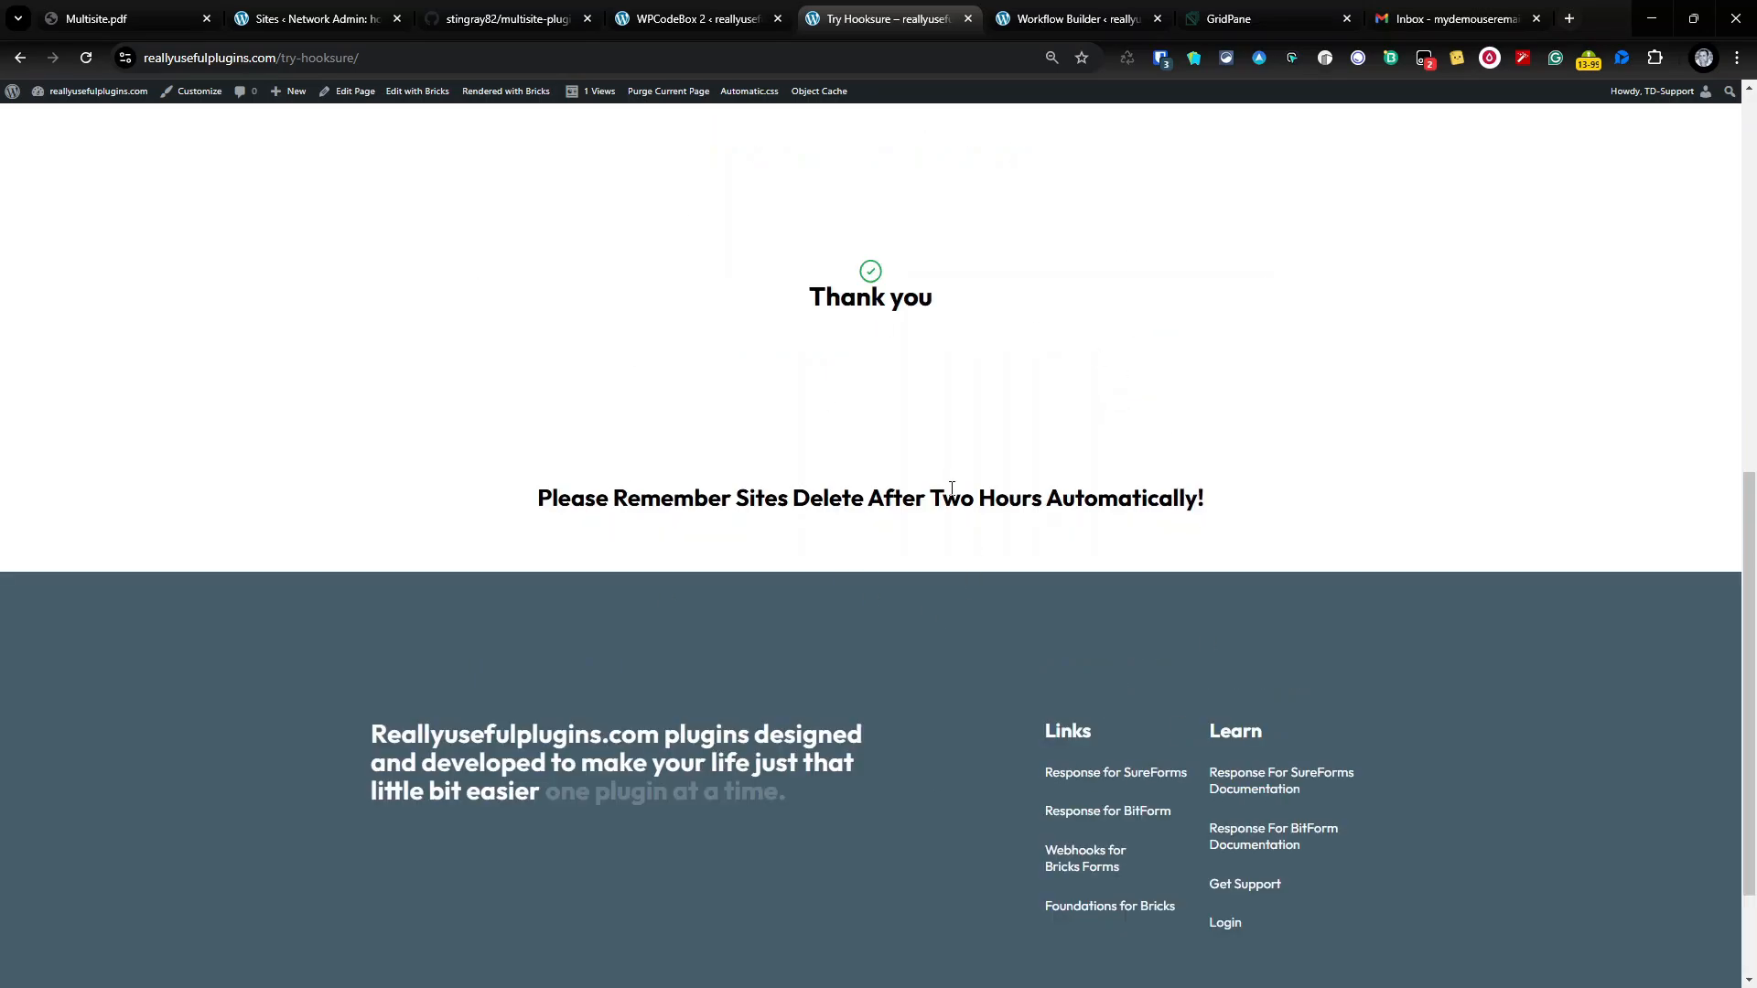
click(315, 18)
Step: Copy the password-setup link from the new sandbox's Login Details e-mail
click(87, 58)
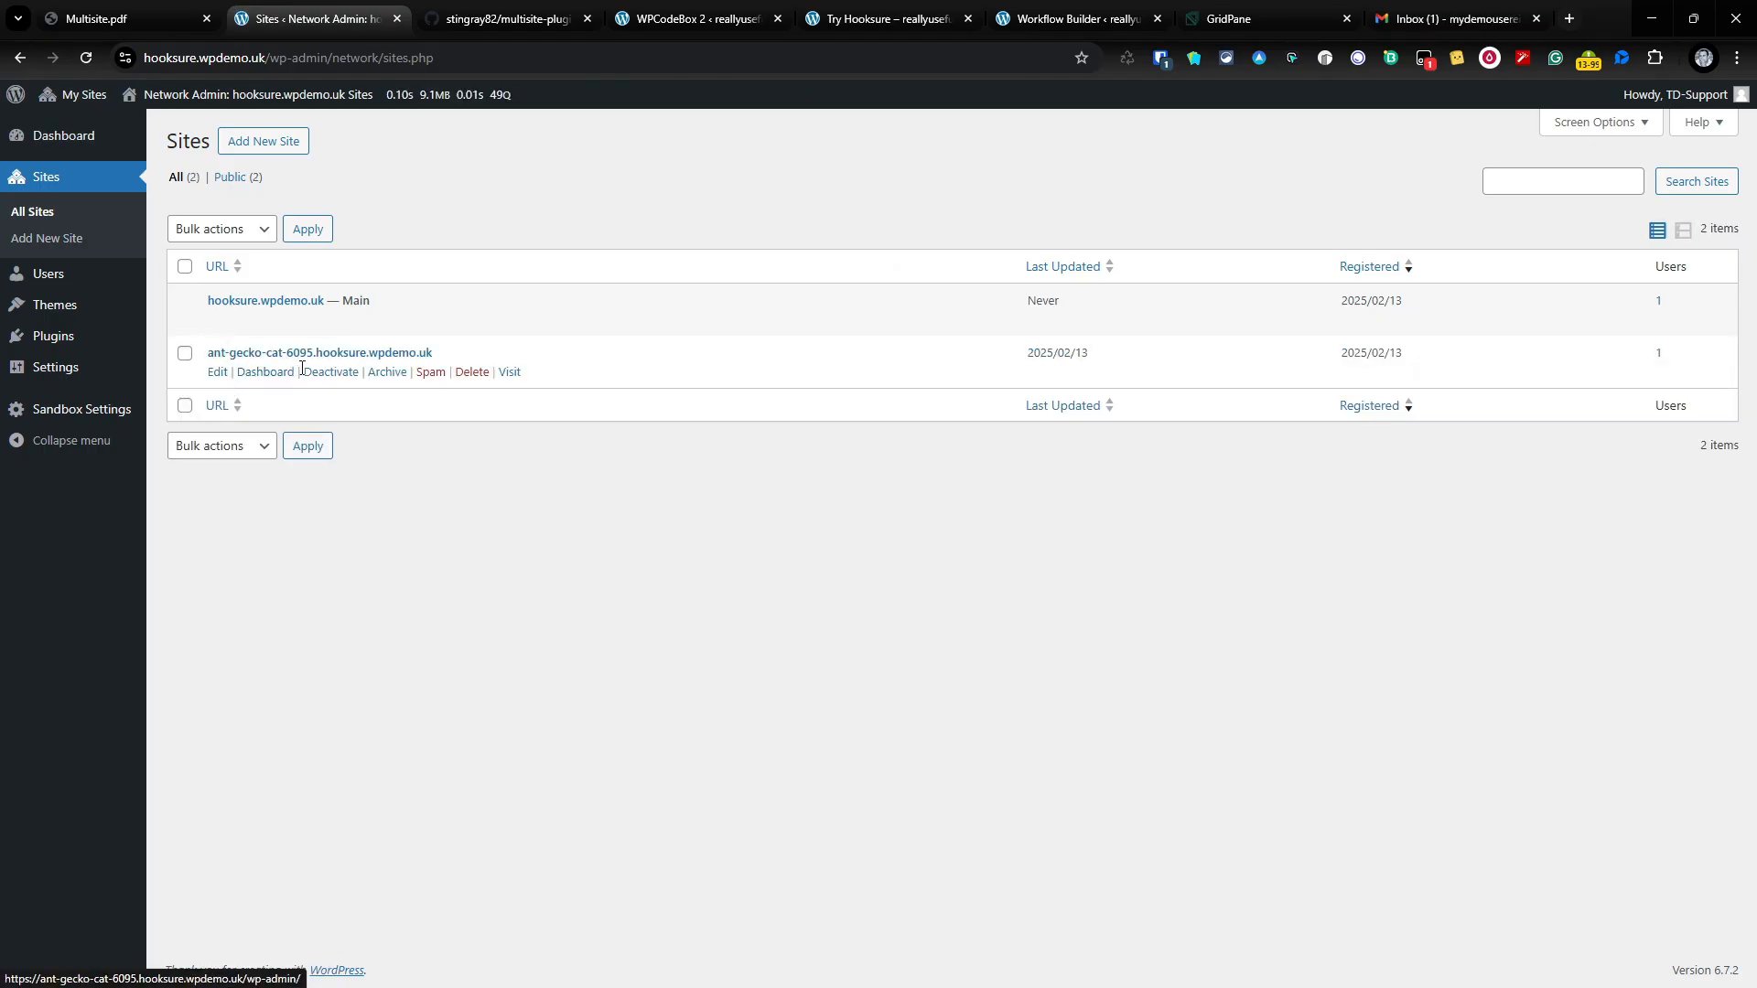
click(1426, 20)
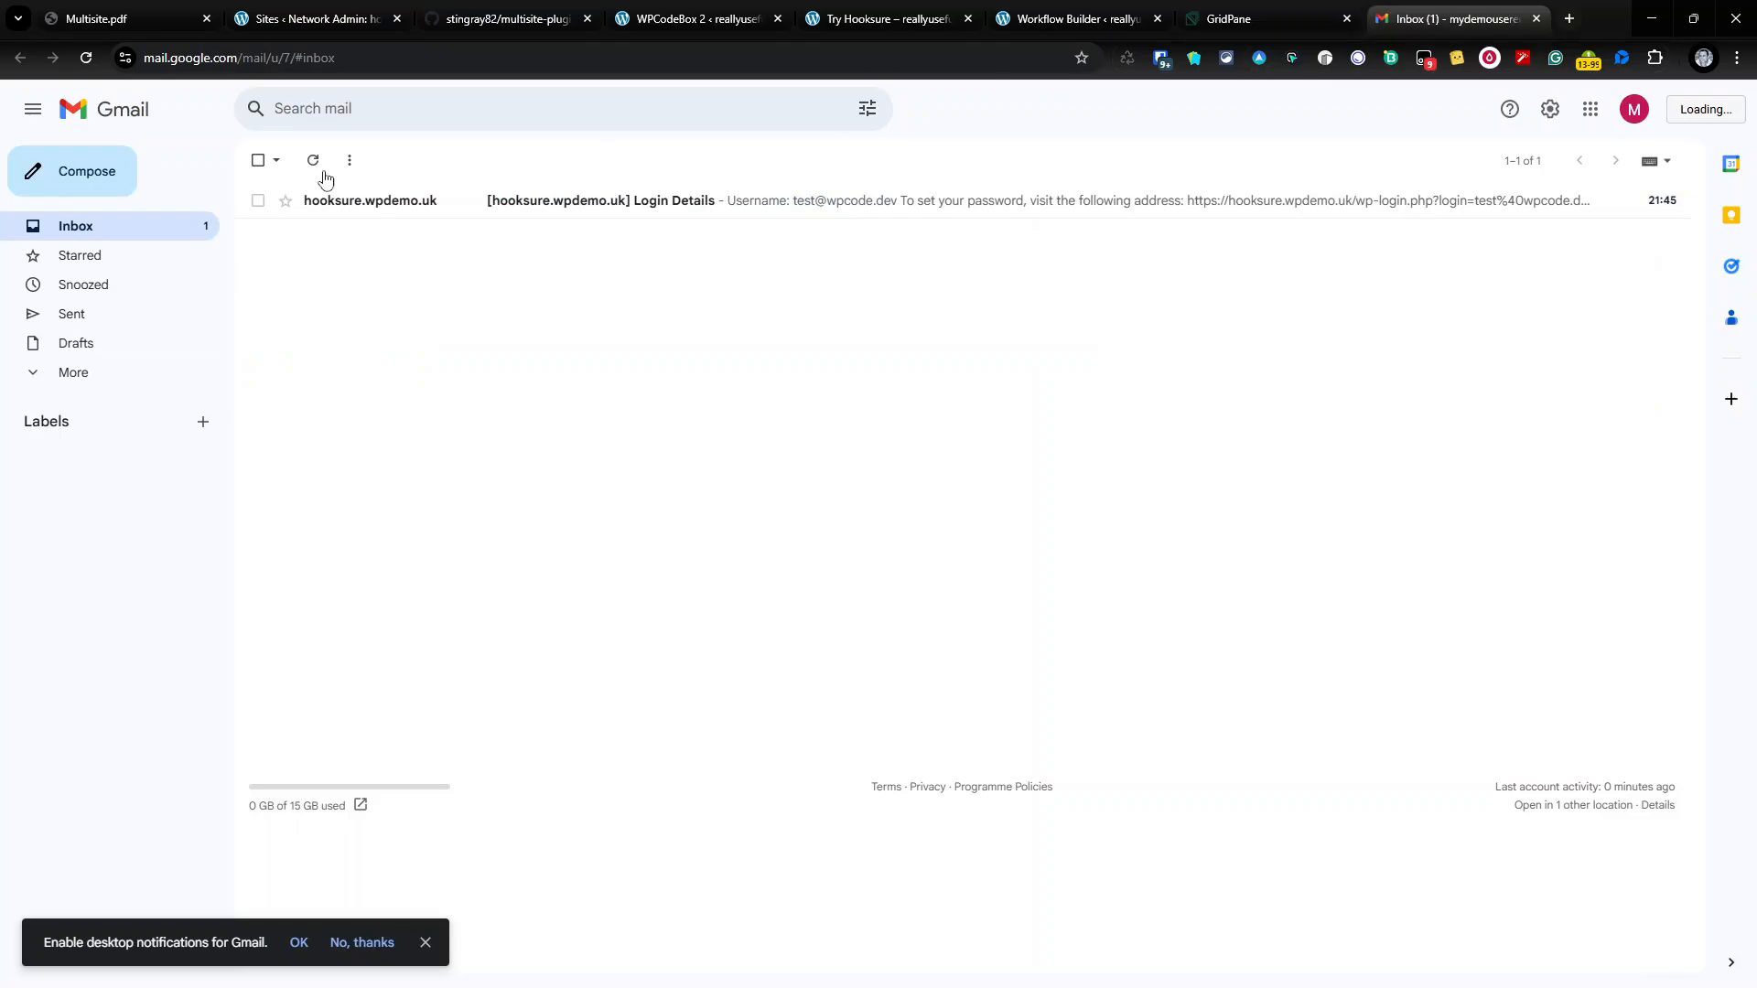
click(827, 205)
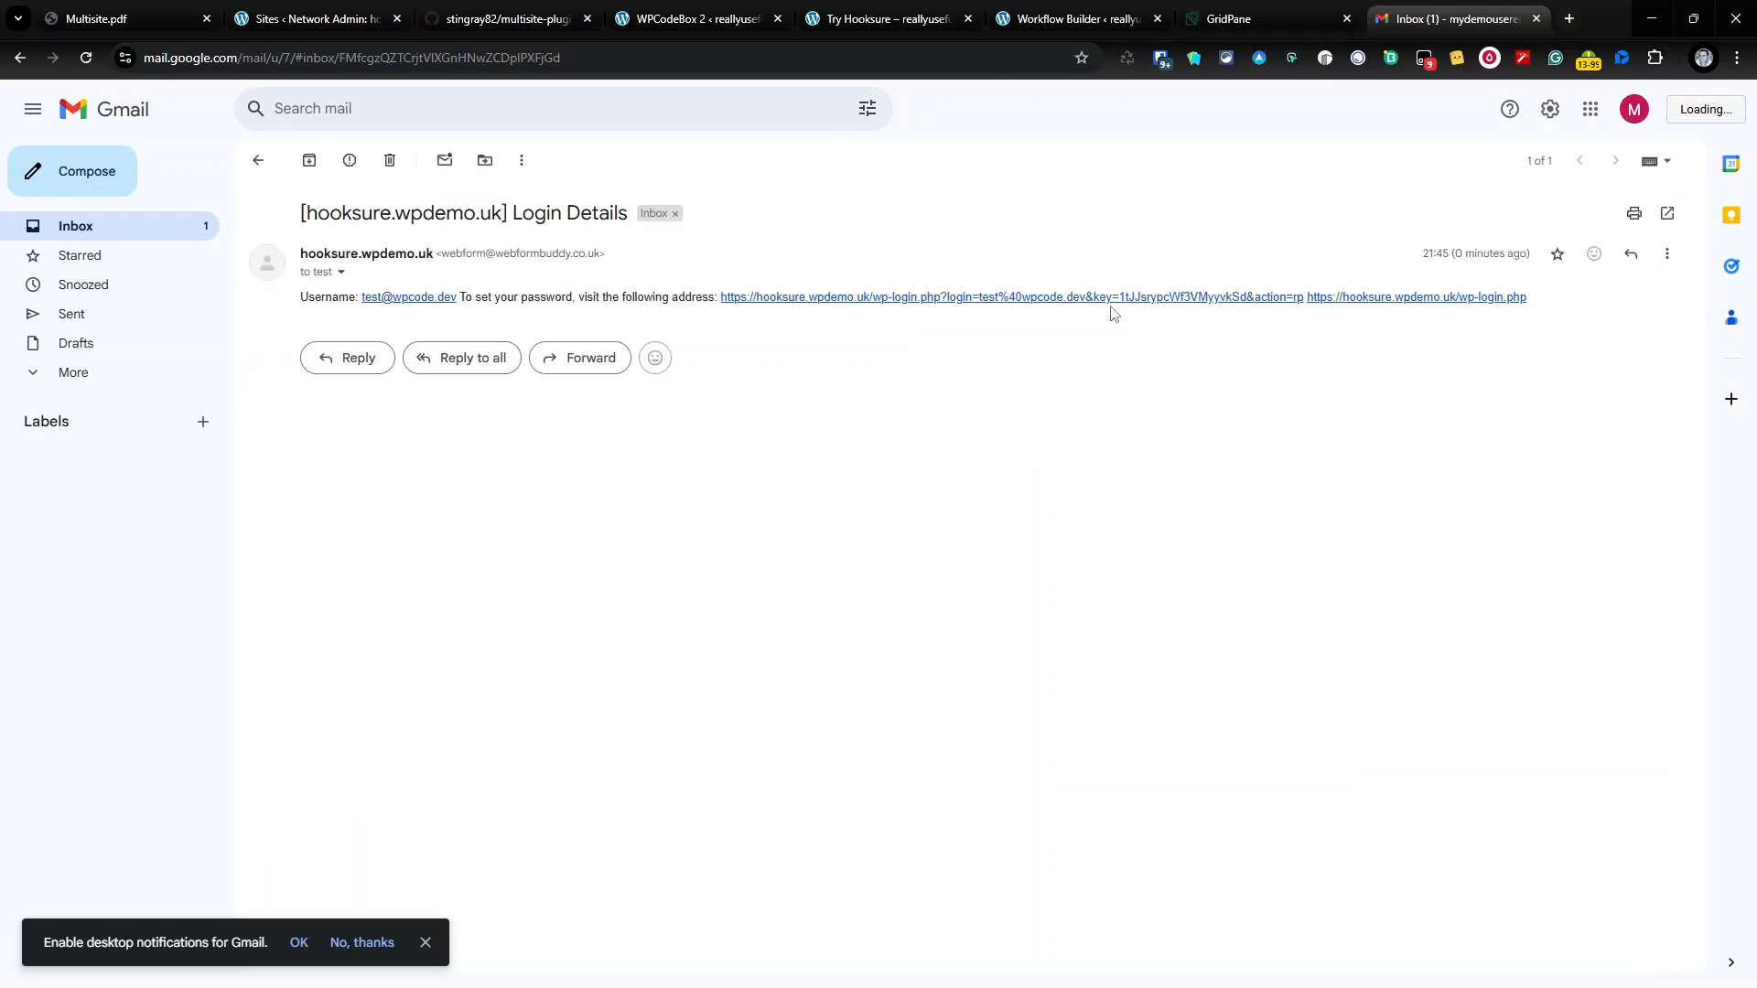
right_click(973, 298)
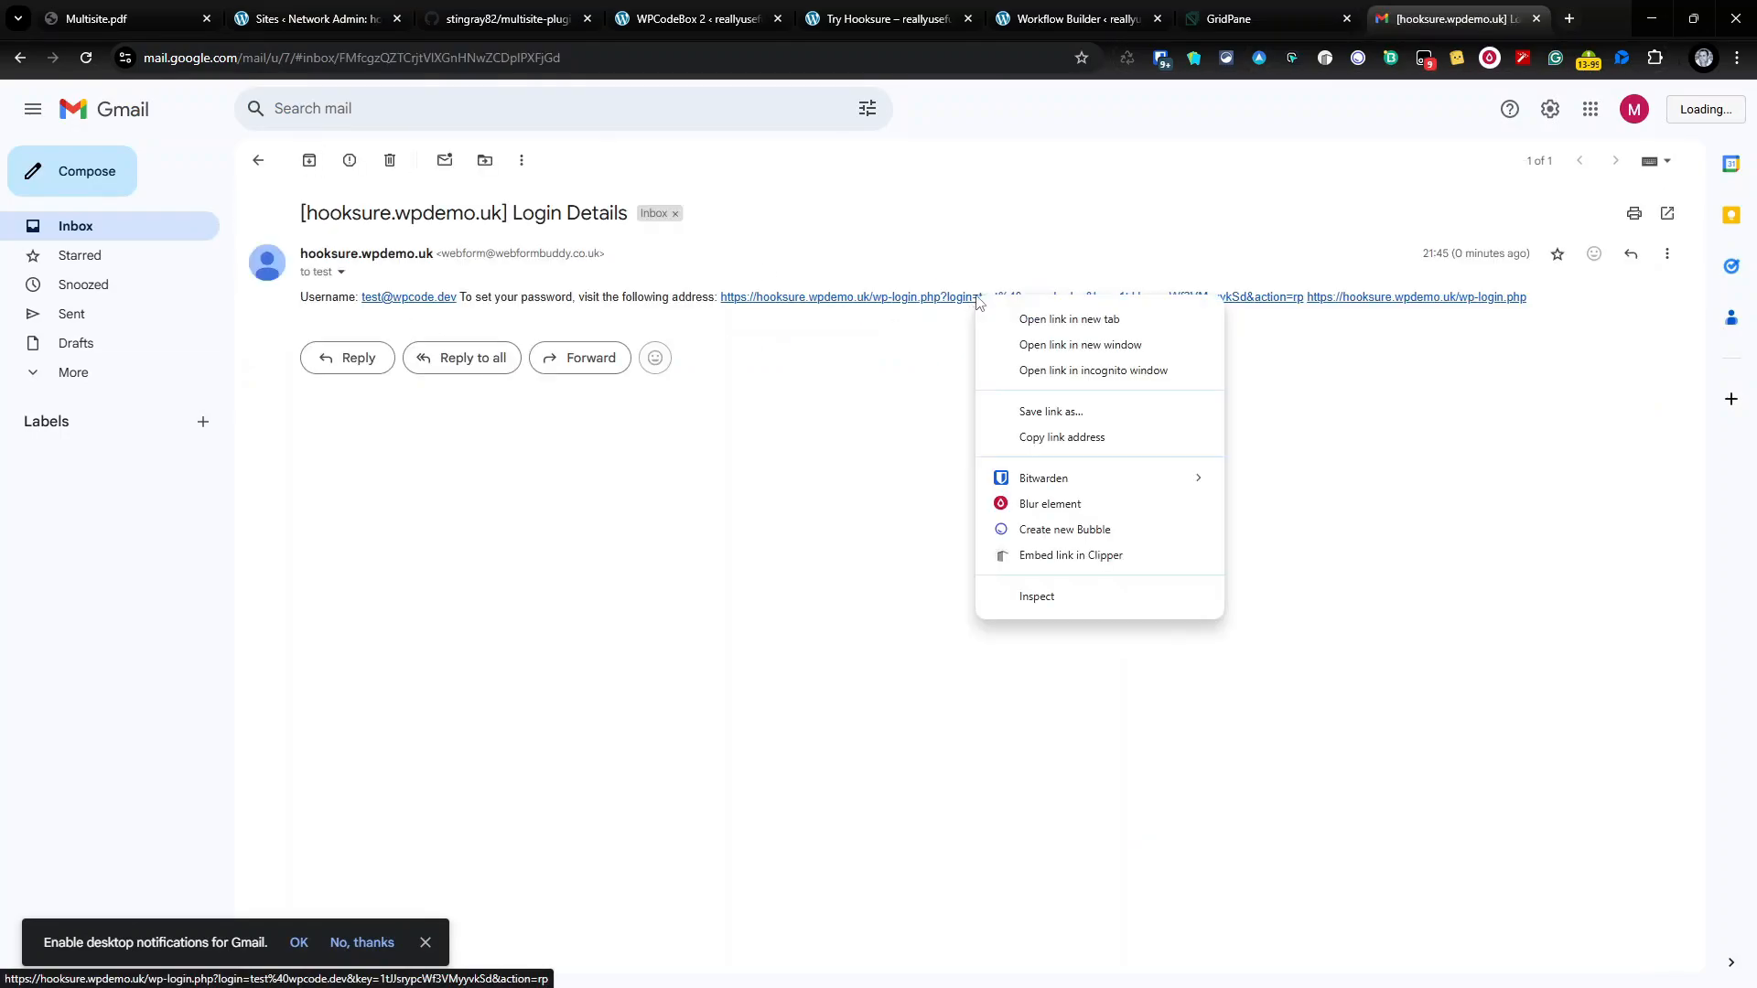
click(1068, 438)
Step: Open the link in a private window and save the generated password
click(1735, 58)
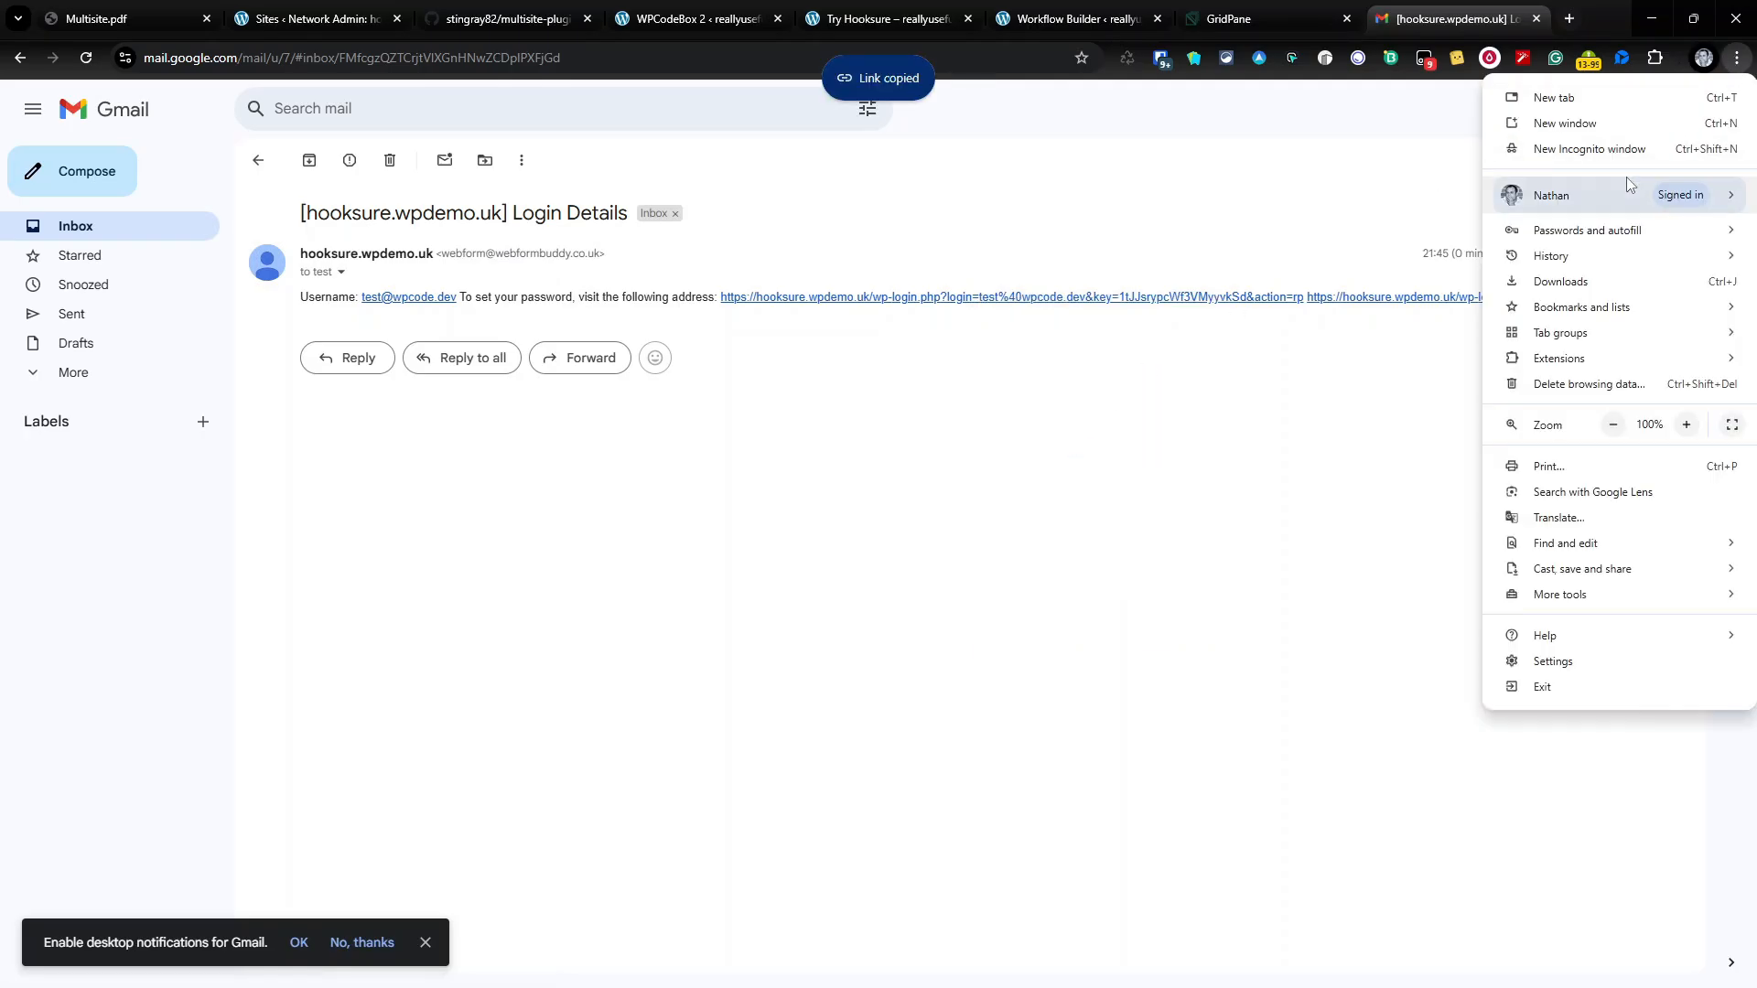
click(1589, 148)
key(ctrl+v)
key(Return)
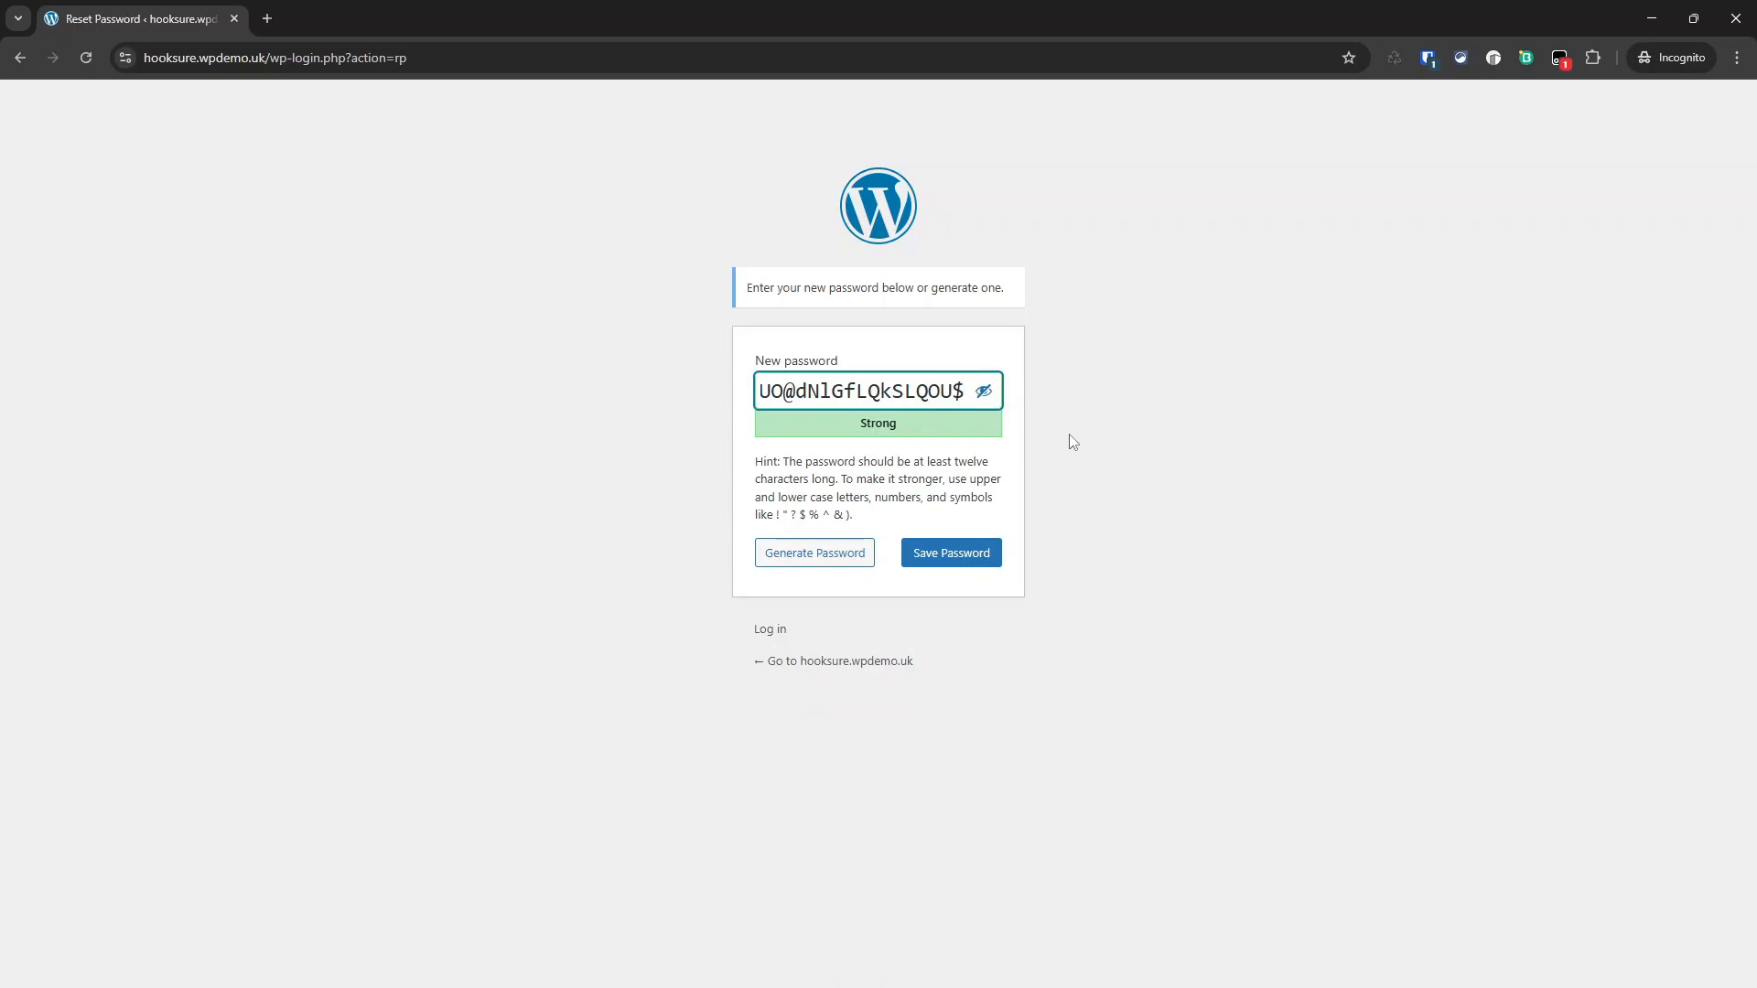
triple_click(891, 391)
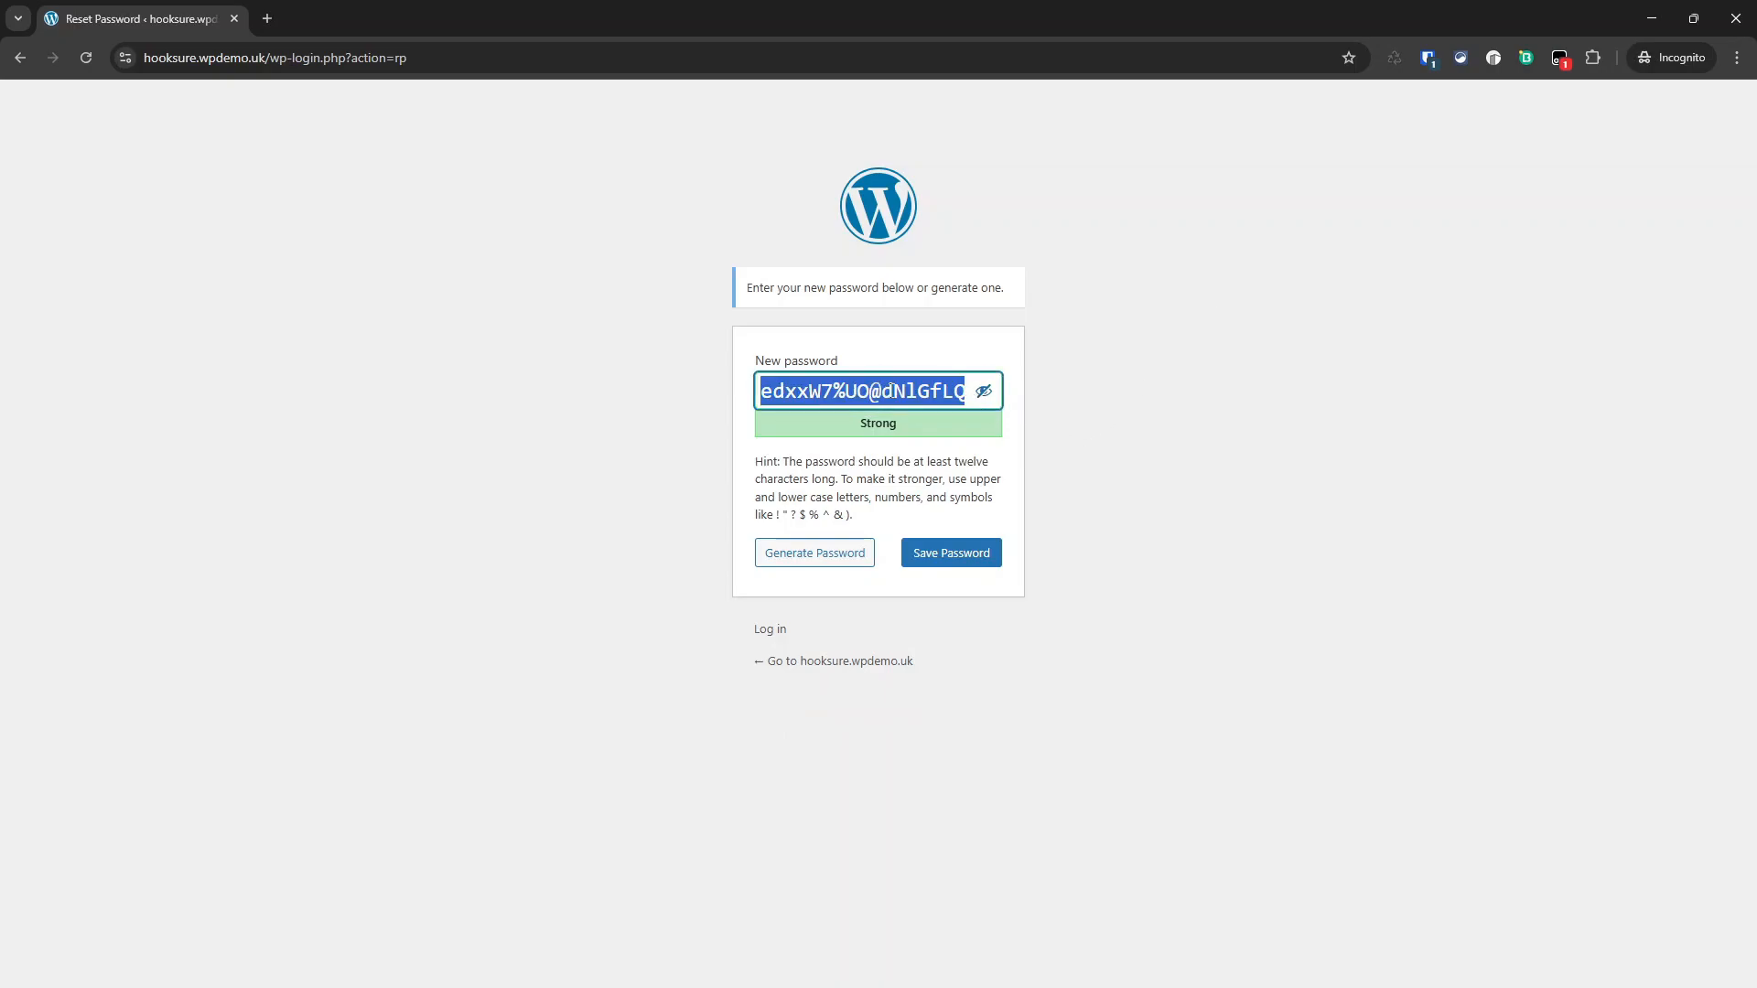
click(976, 568)
Step: Log in to the ant-gecko-cat-6095 sandbox with the test user's e-mail and new password
click(929, 291)
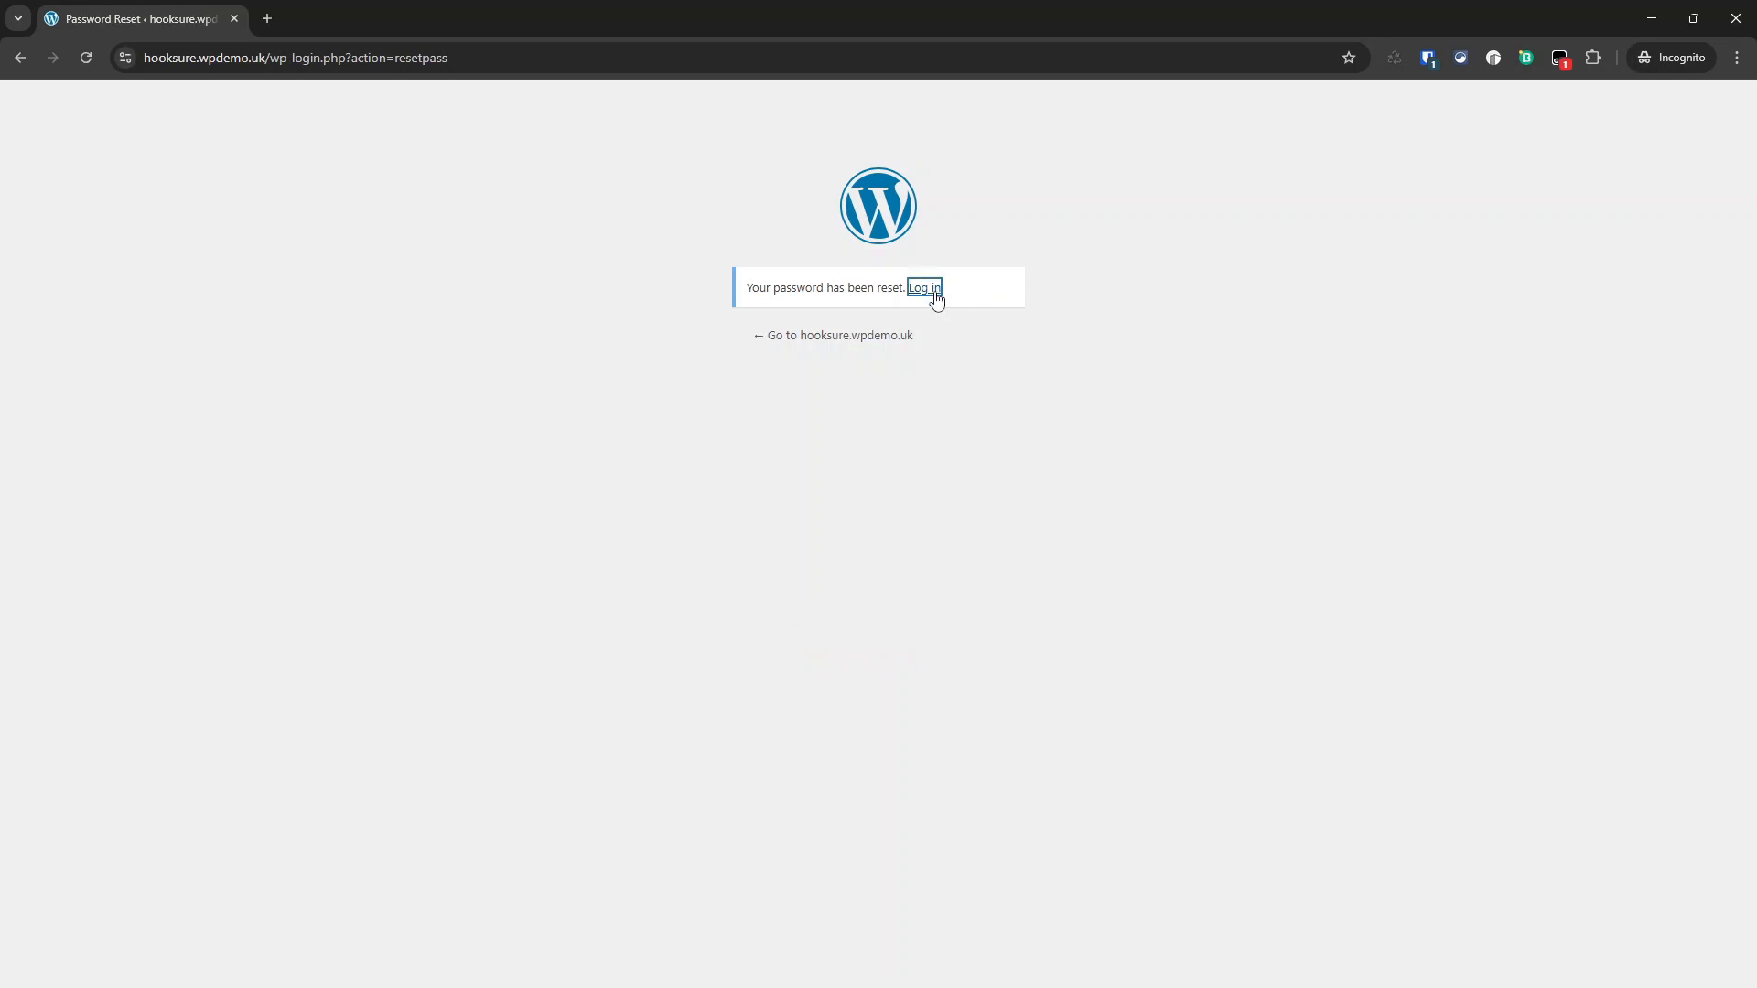
mouse_move(1065, 13)
mouse_down()
mouse_move(1025, 420)
mouse_move(1032, 5)
mouse_up()
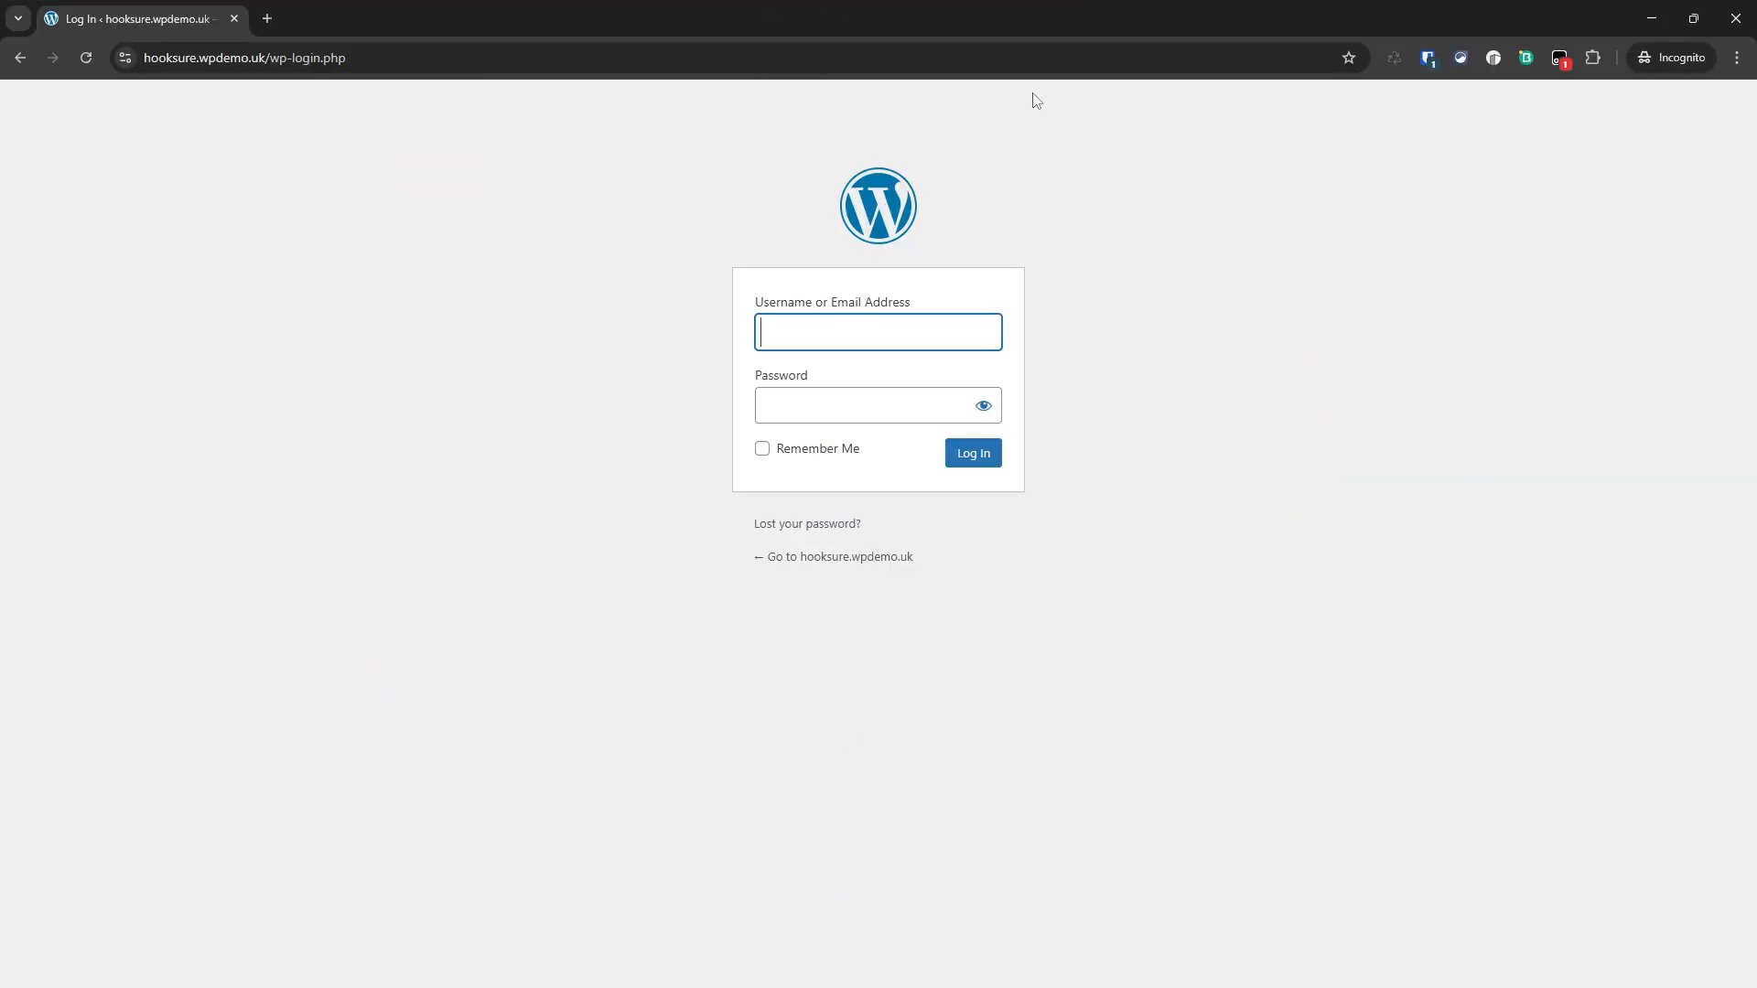
key(Tab)
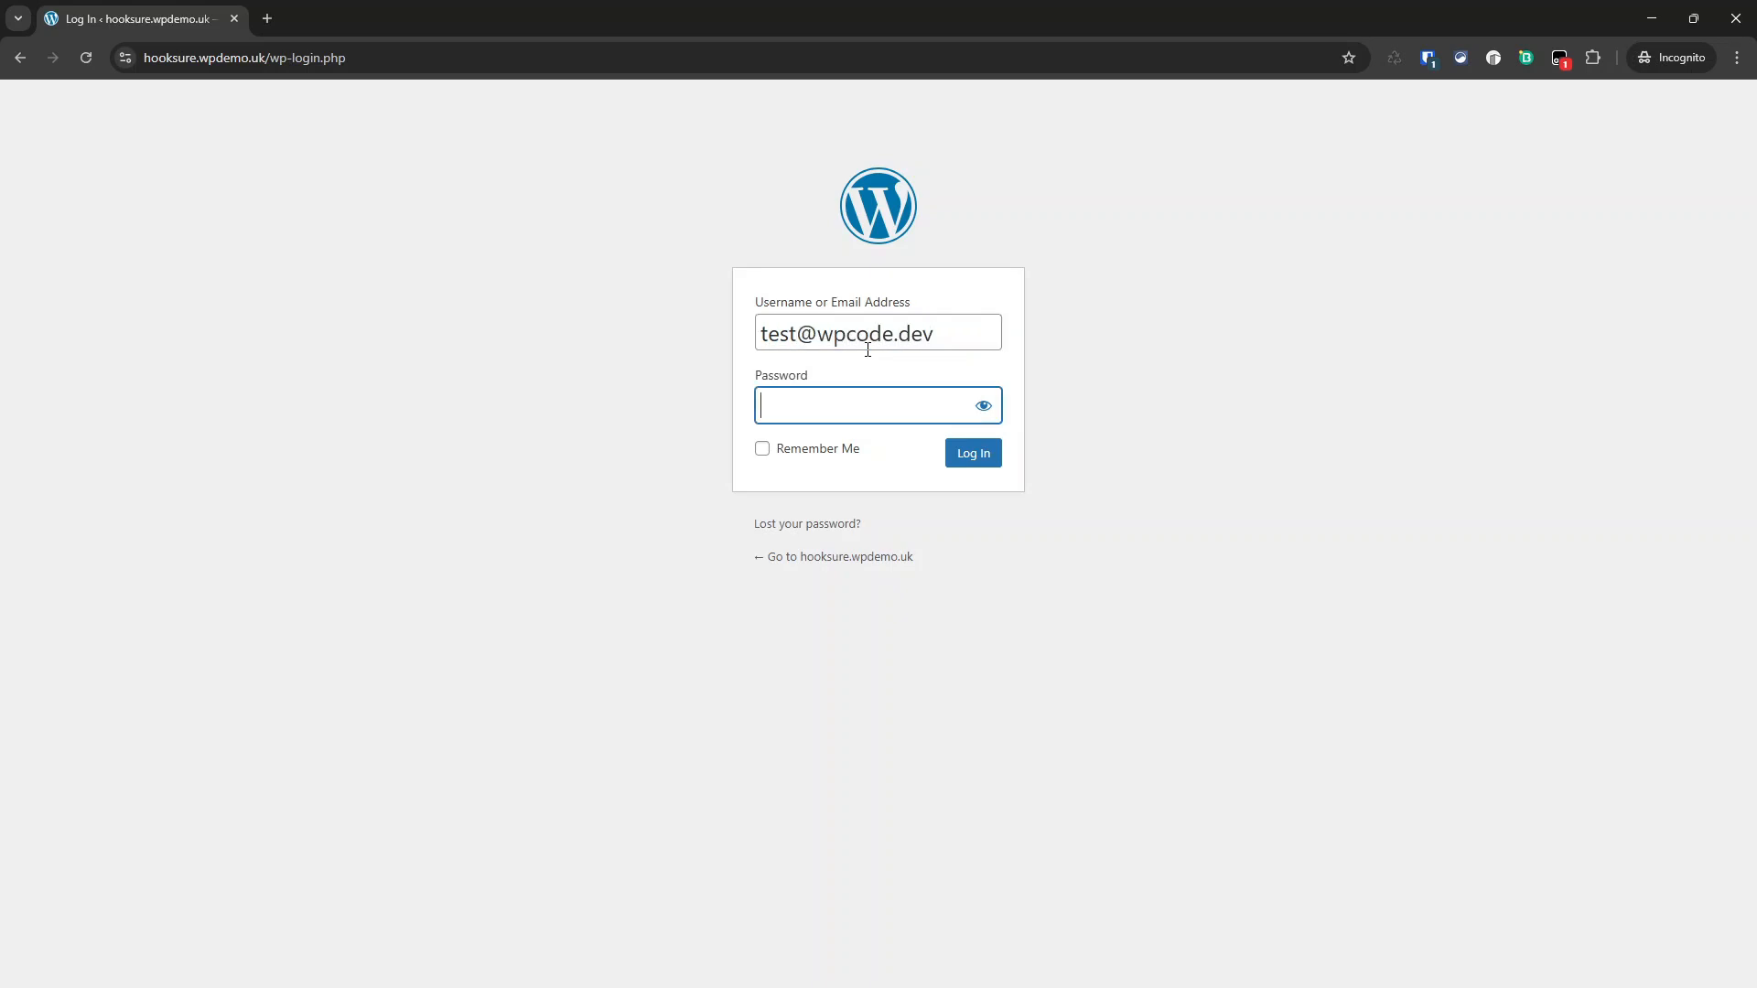
key(ctrl+v)
click(970, 454)
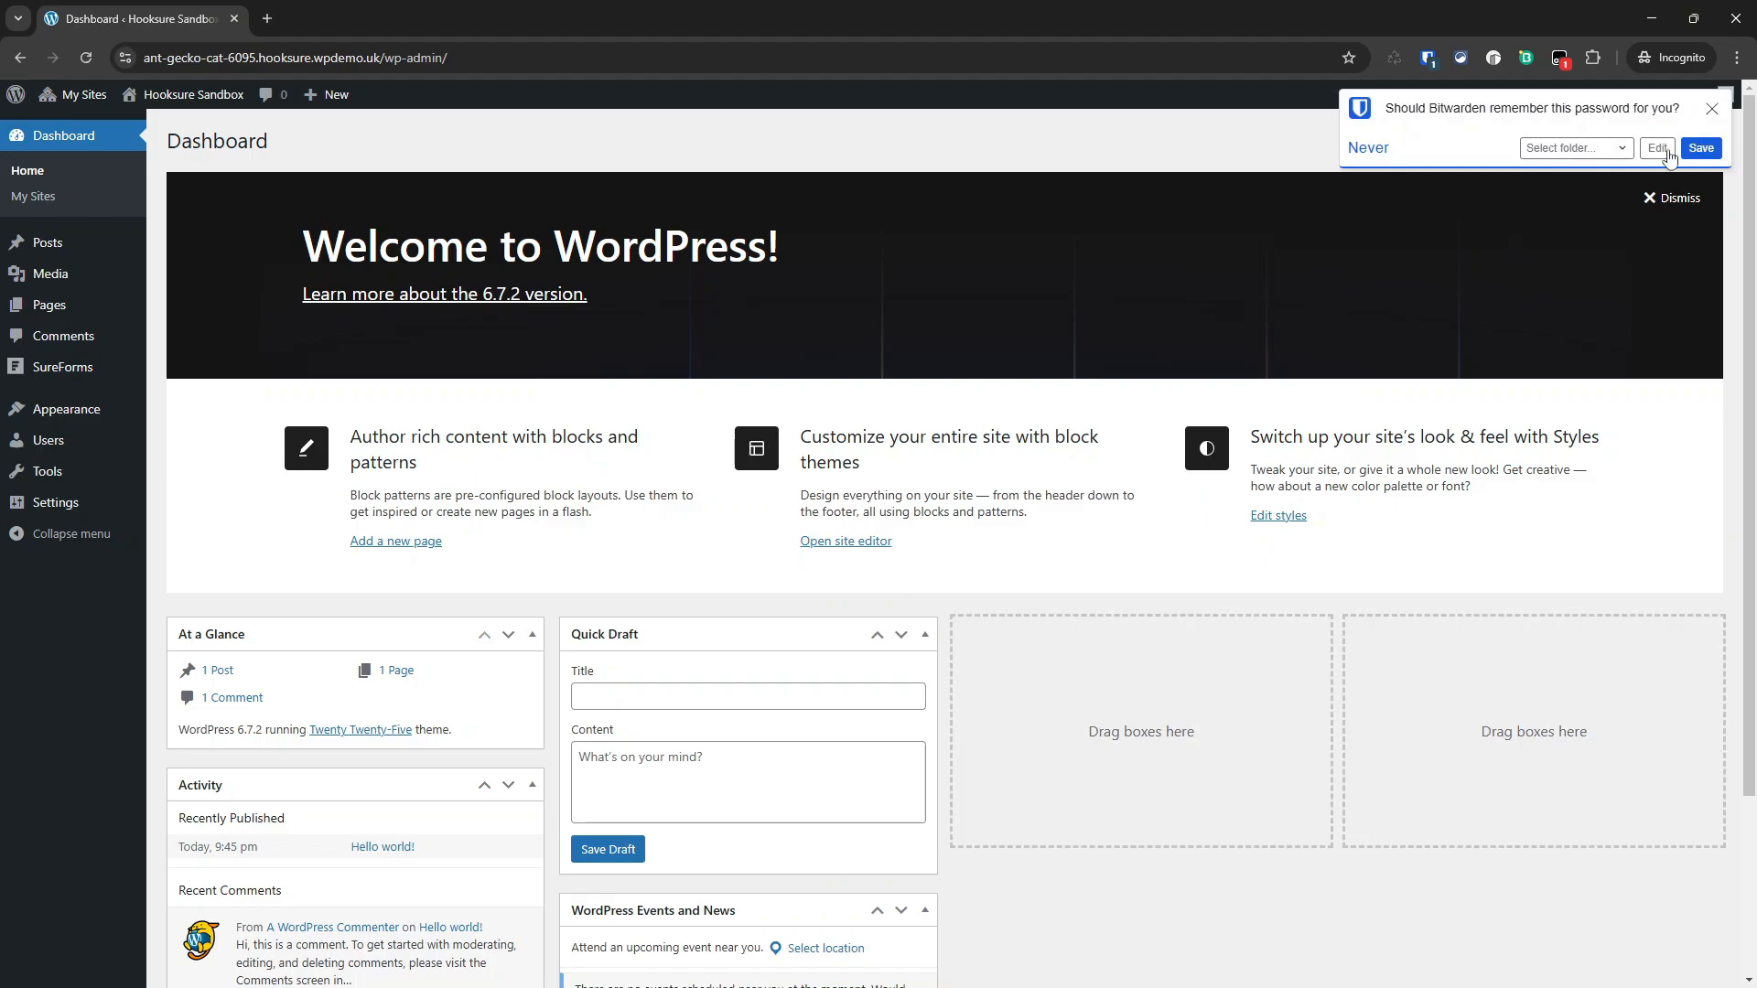
Step: Dismiss the save-password prompt, reload the sandbox dashboard, then refresh the network Sites list
click(1711, 108)
mouse_move(73, 94)
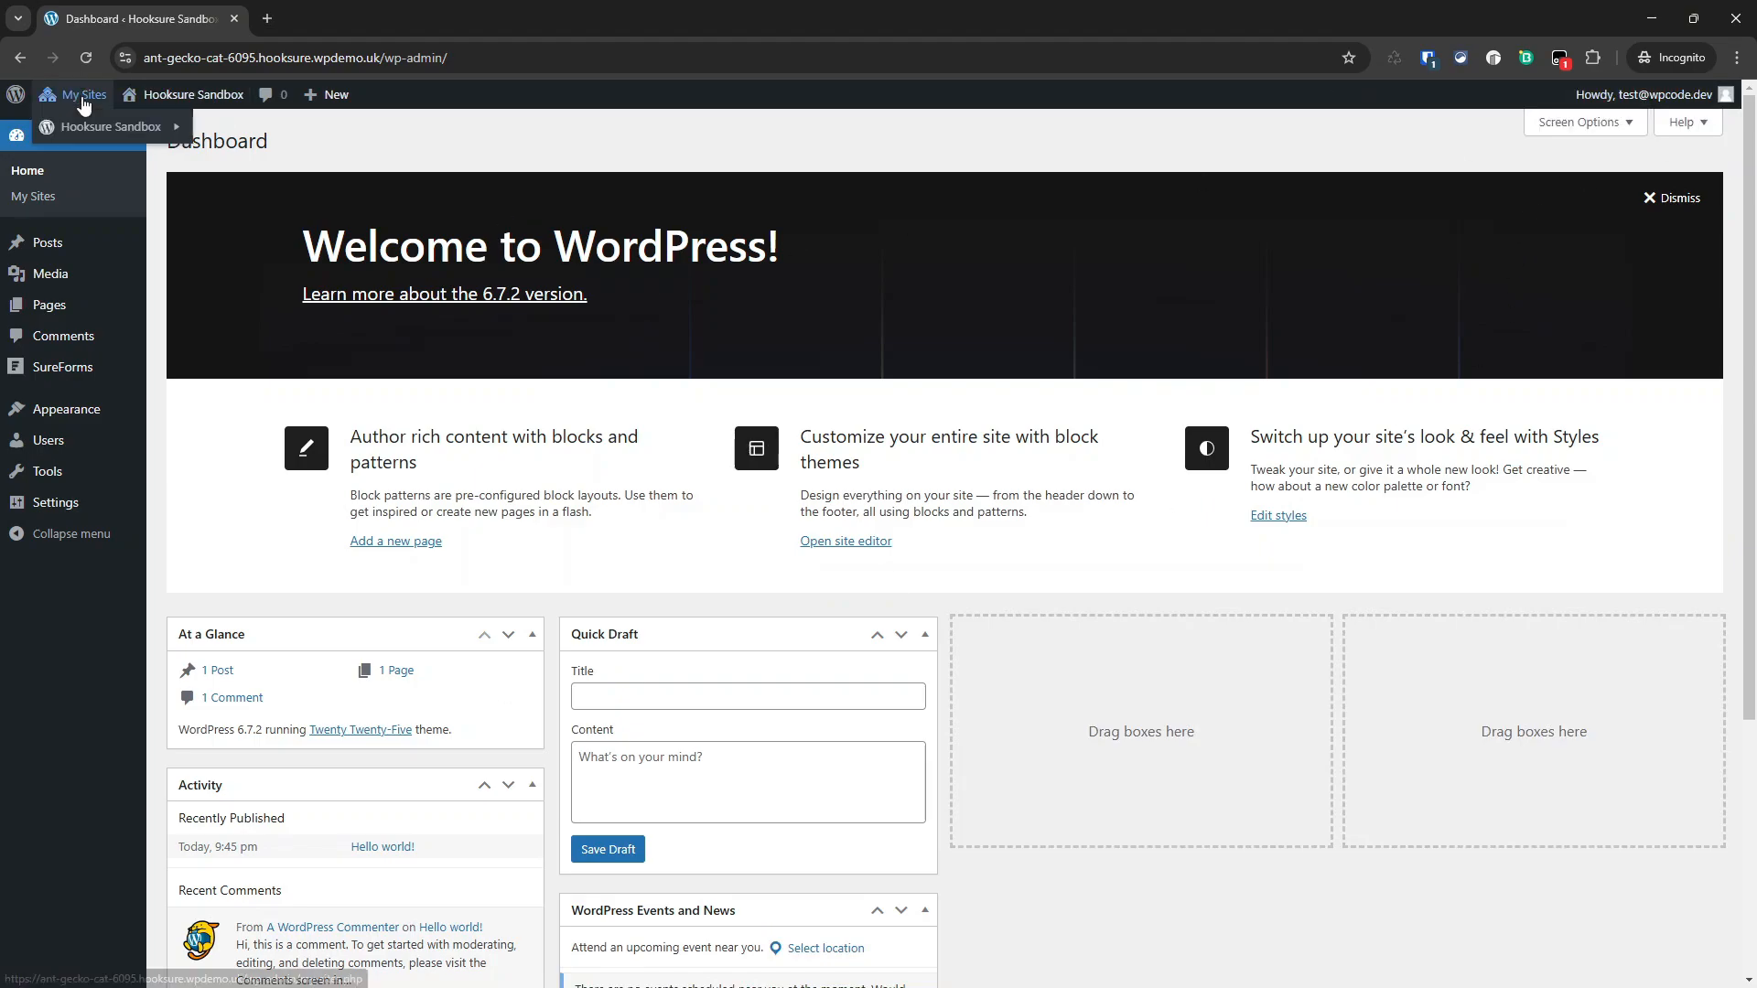
mouse_move(103, 126)
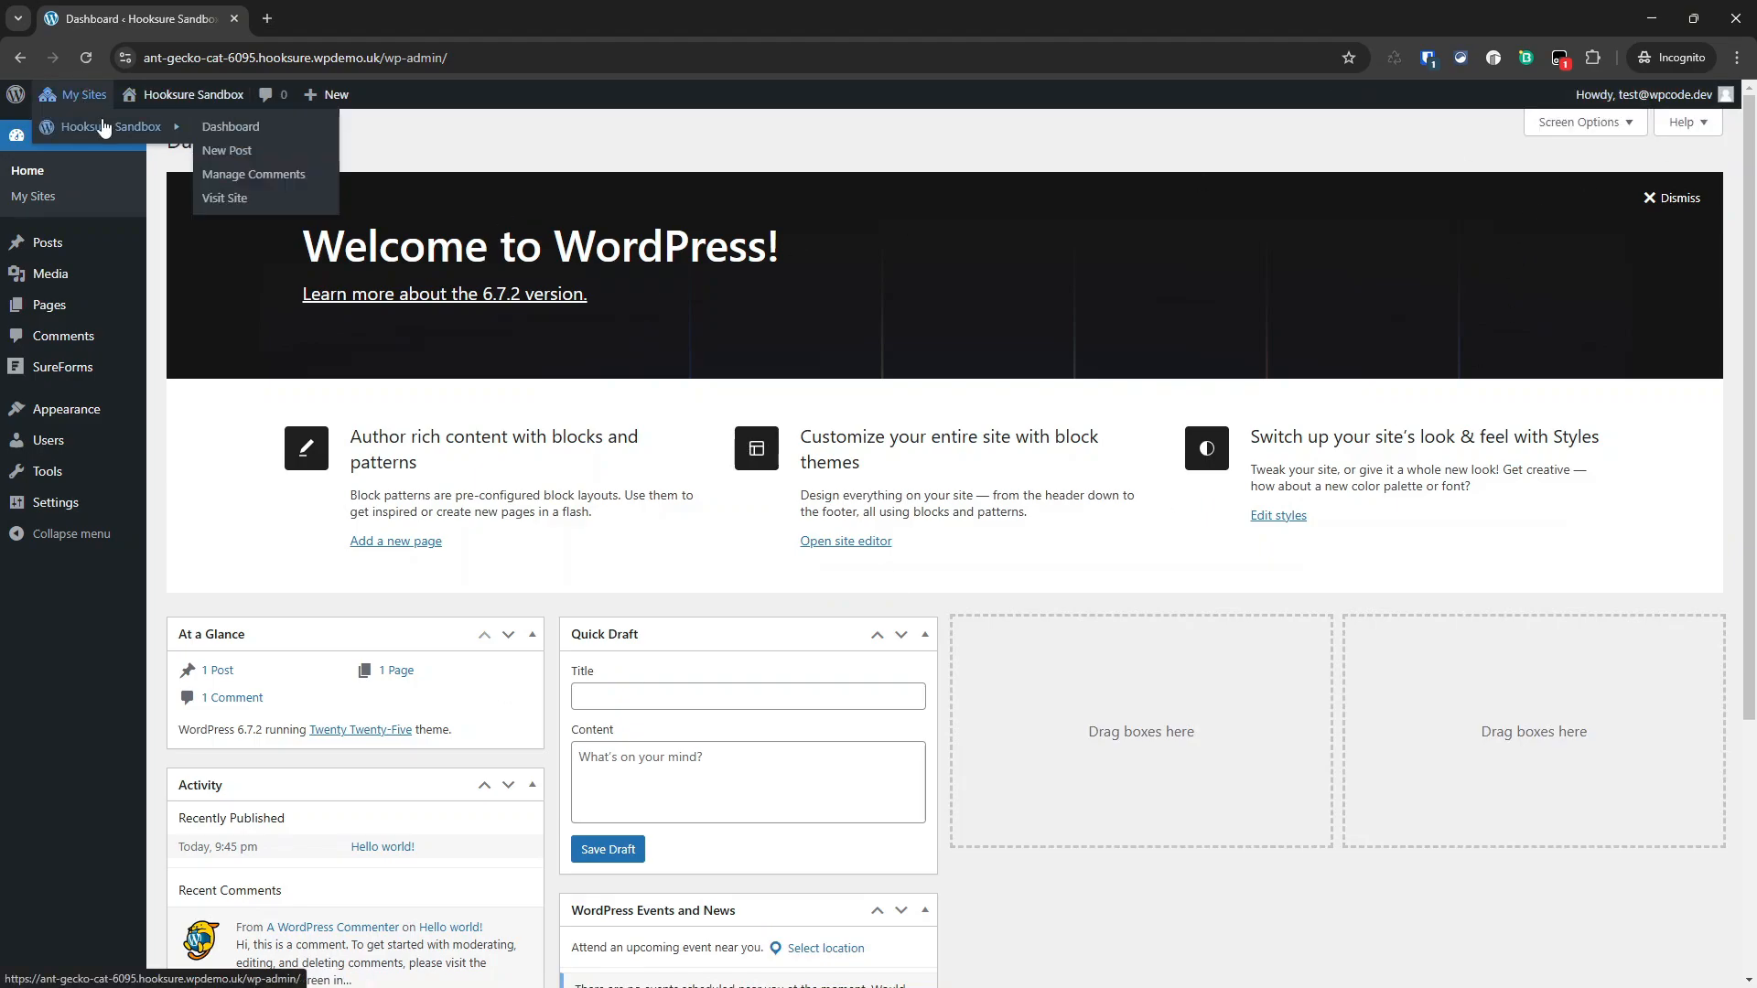
click(219, 128)
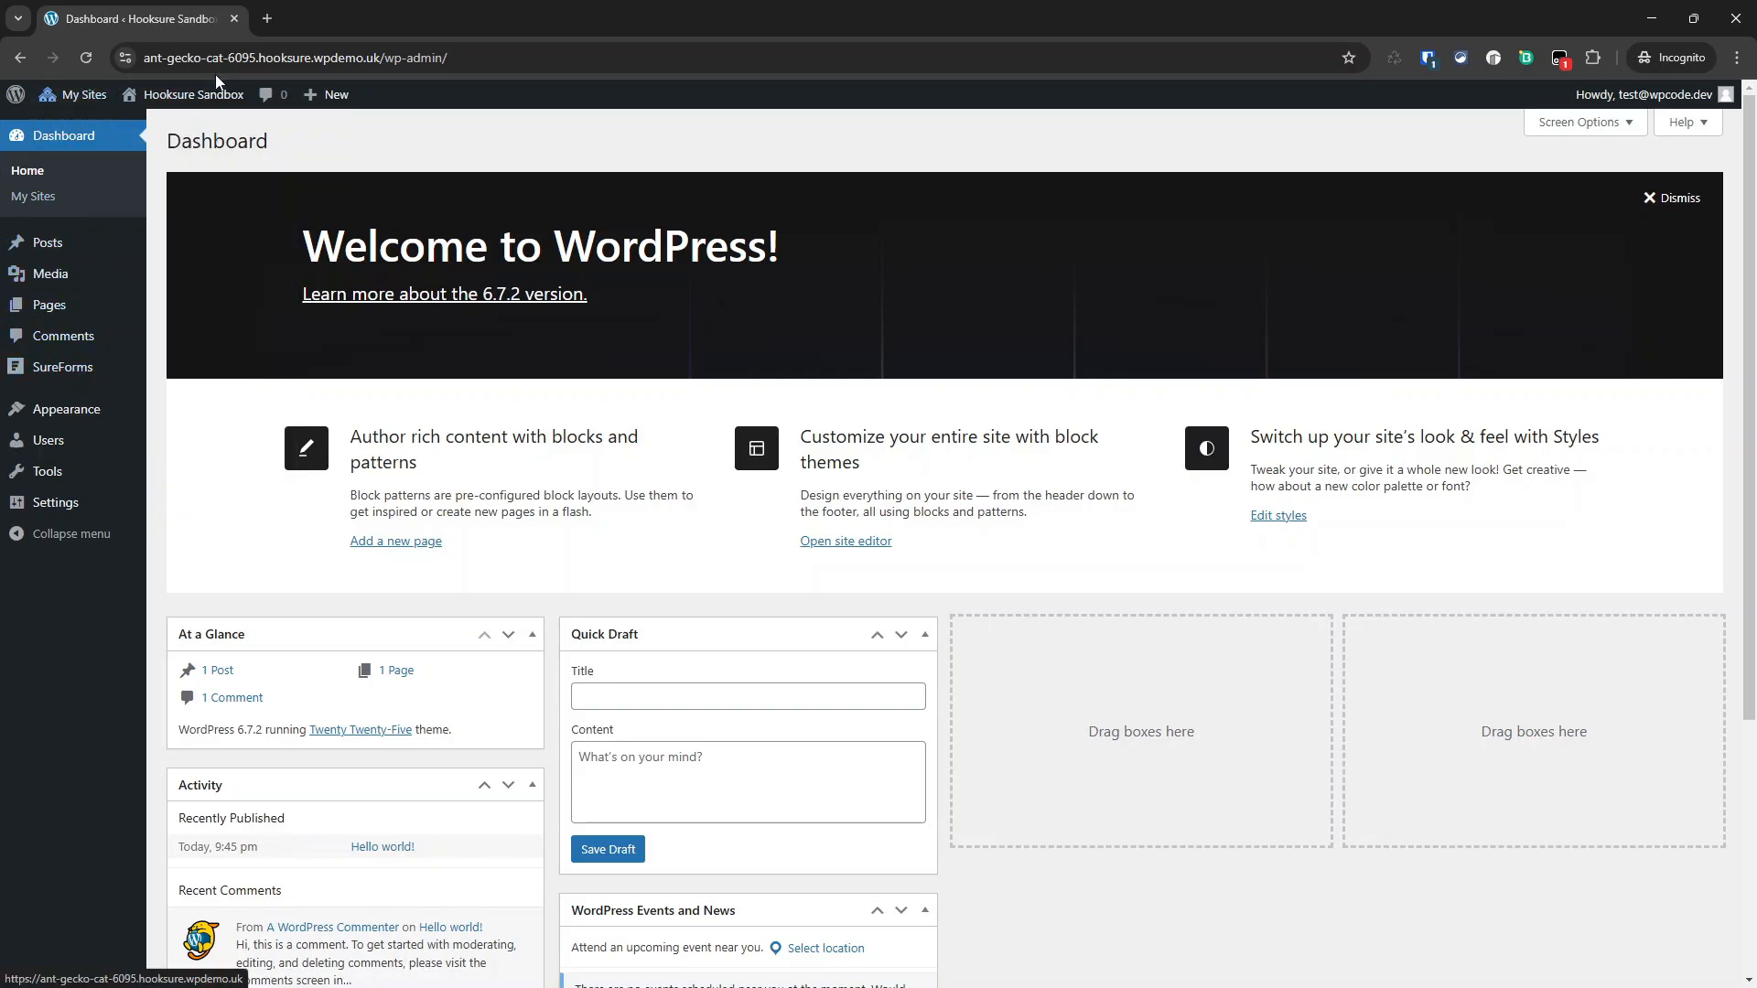
mouse_move(85, 375)
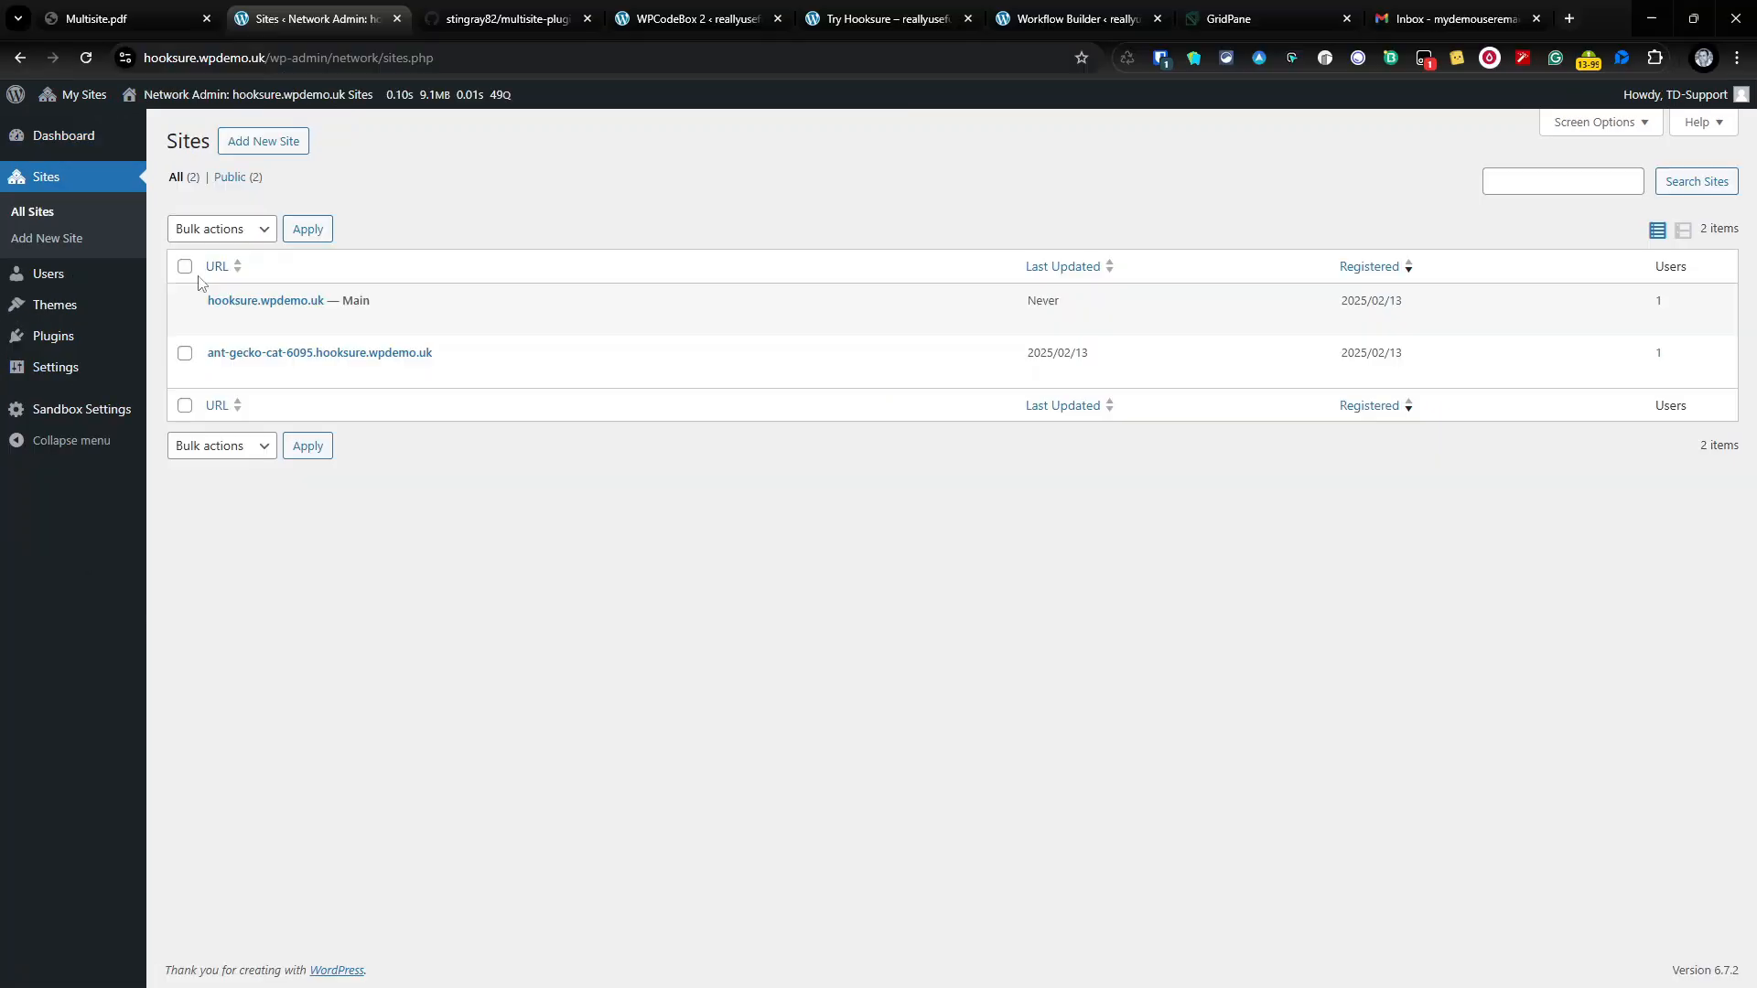
click(86, 58)
Step: Open the latest Hooksure Sandbox run's details and expand the Delay 2 Hours step
click(1070, 18)
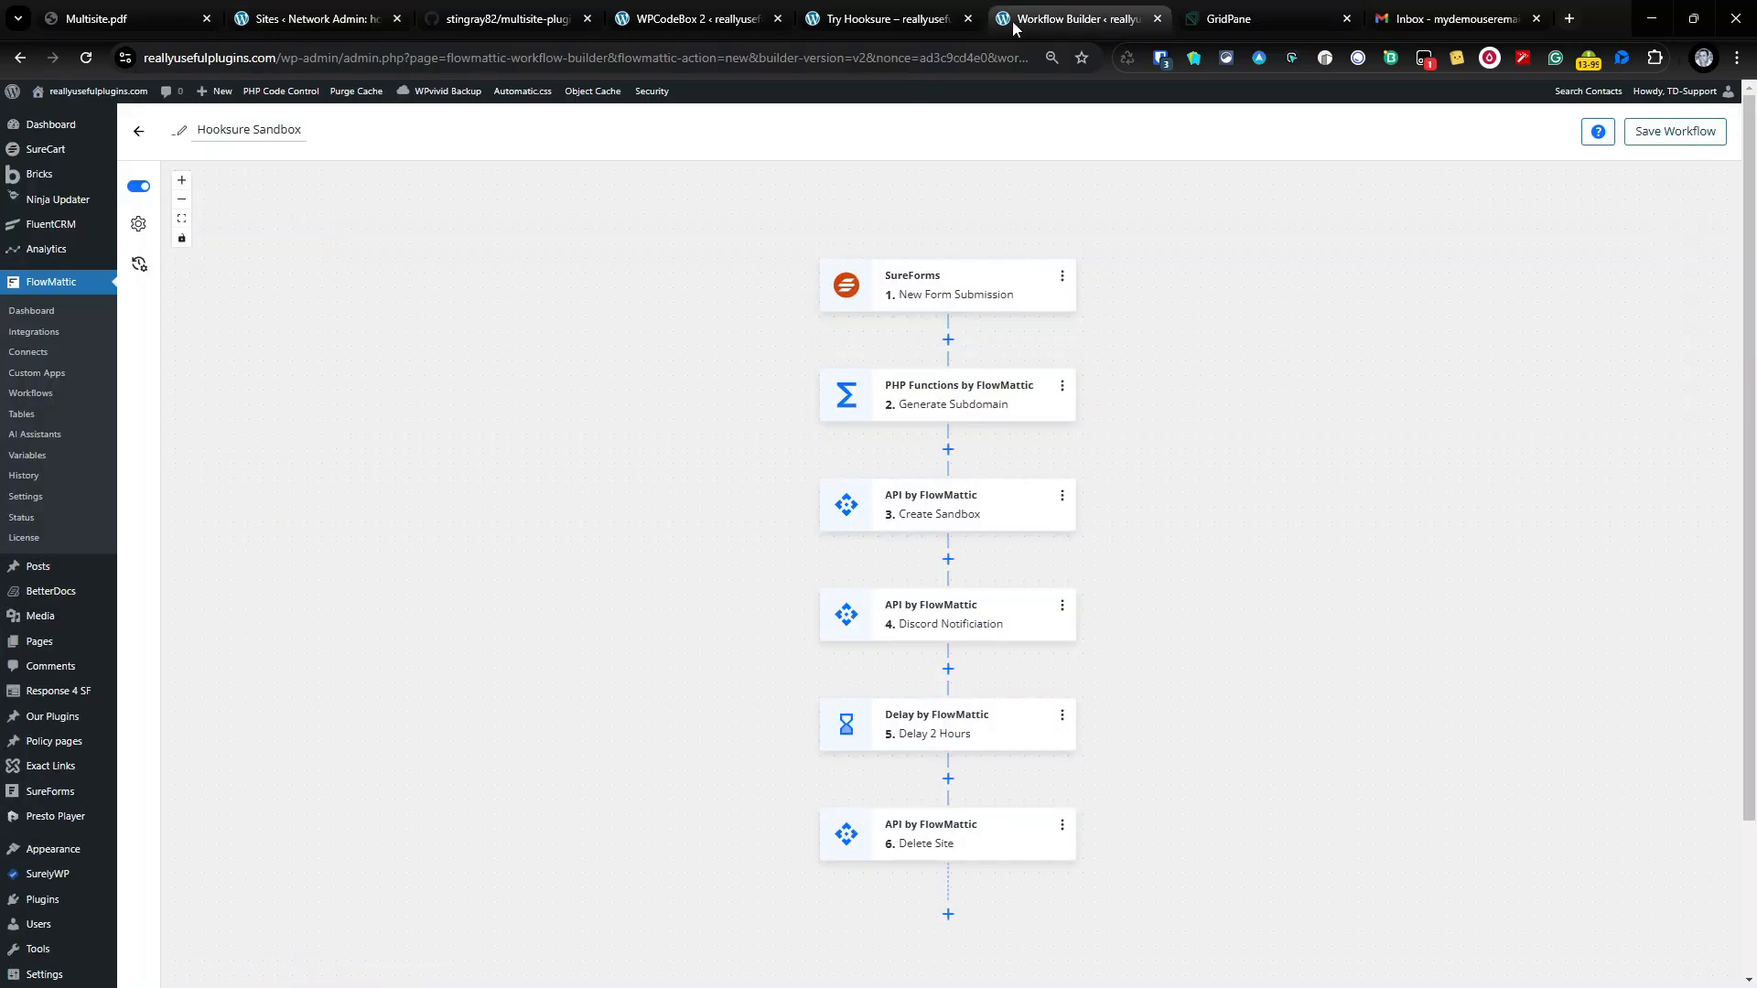
click(142, 267)
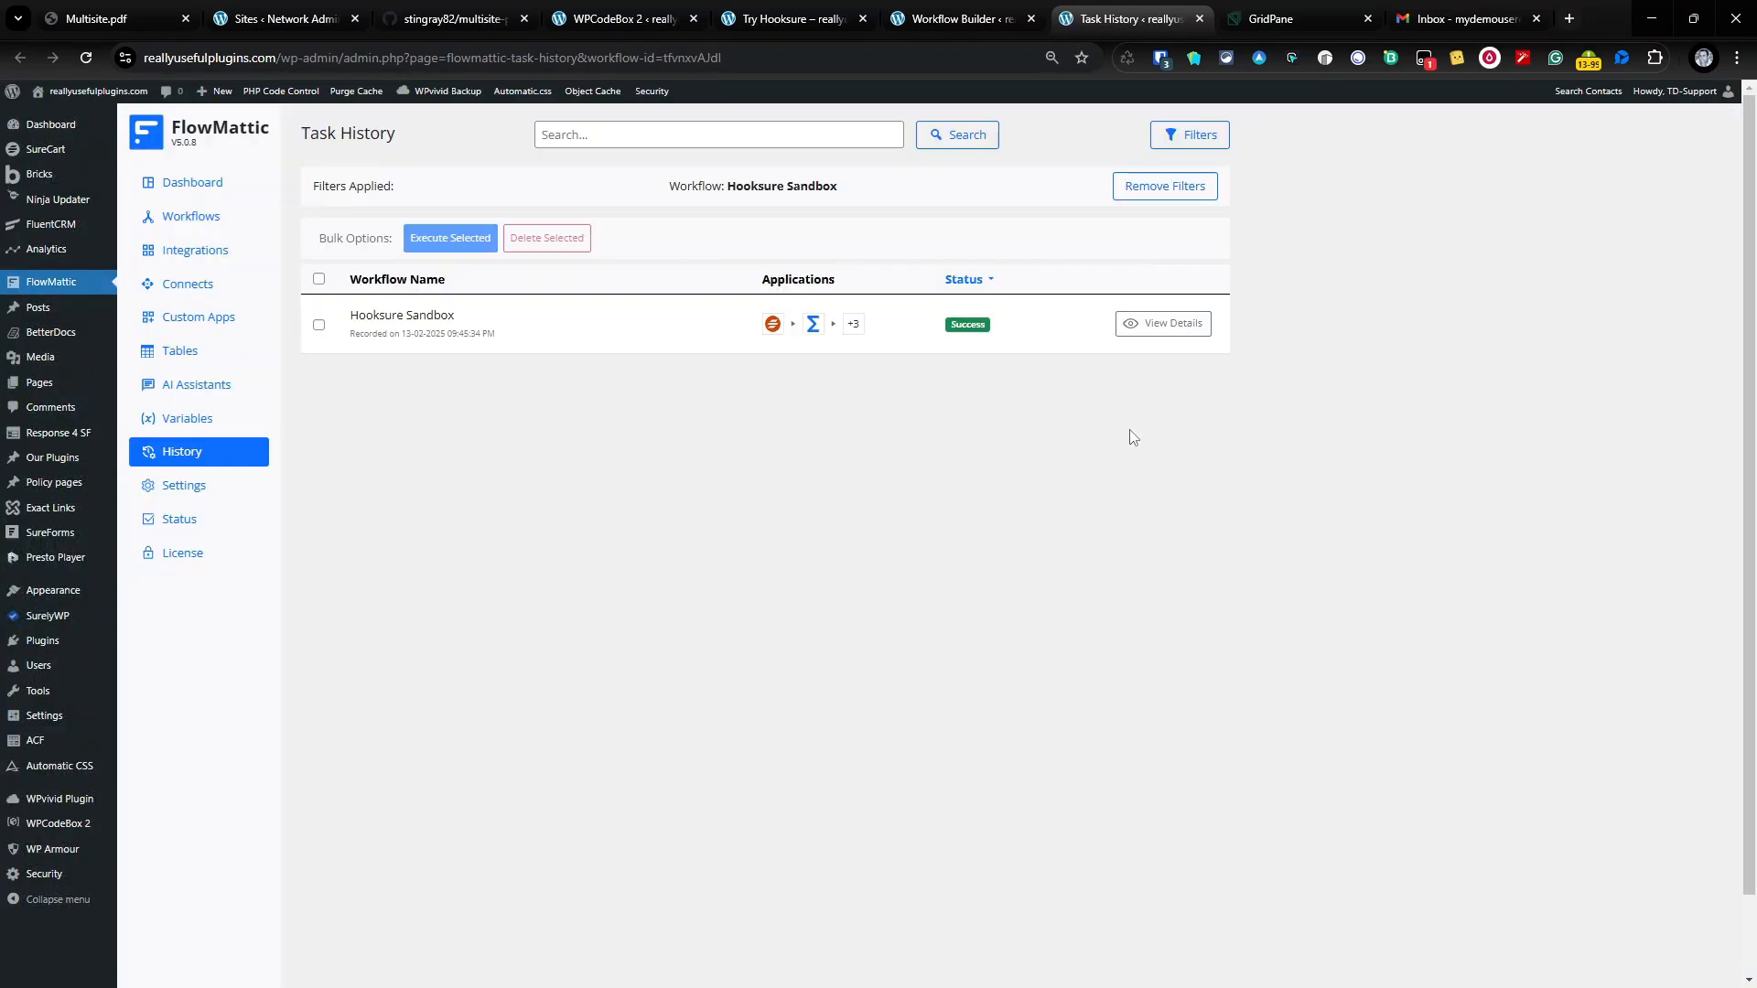
click(1162, 323)
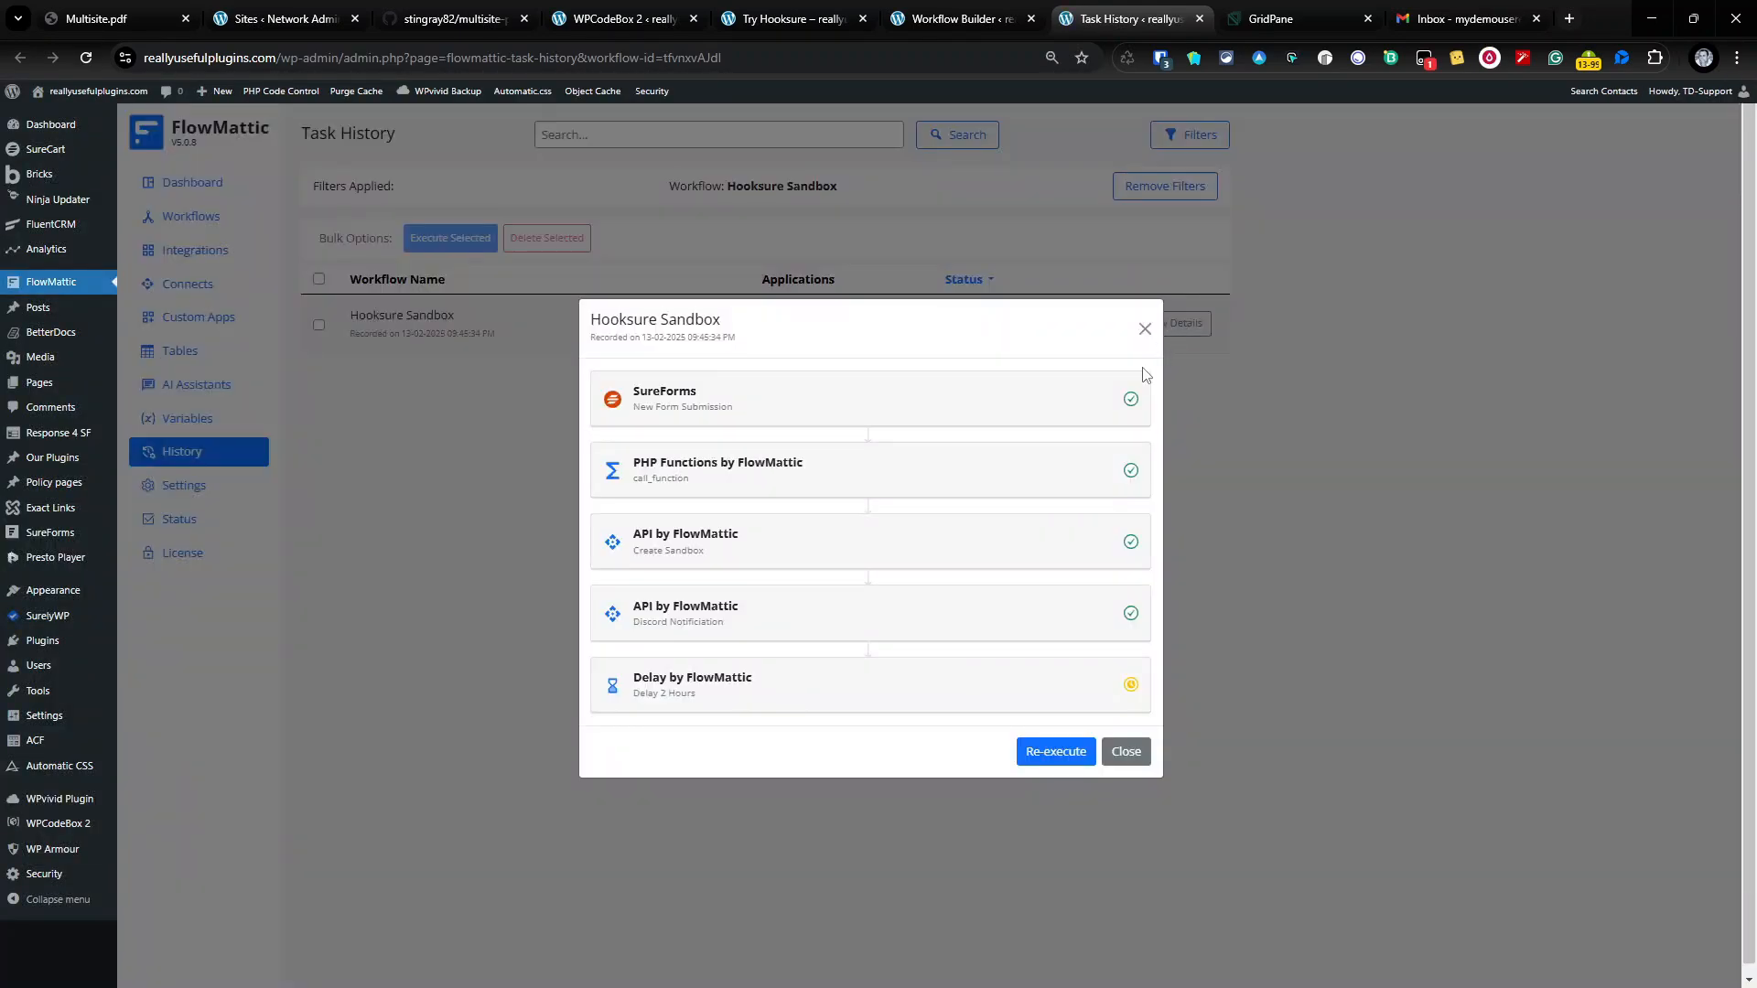
click(679, 700)
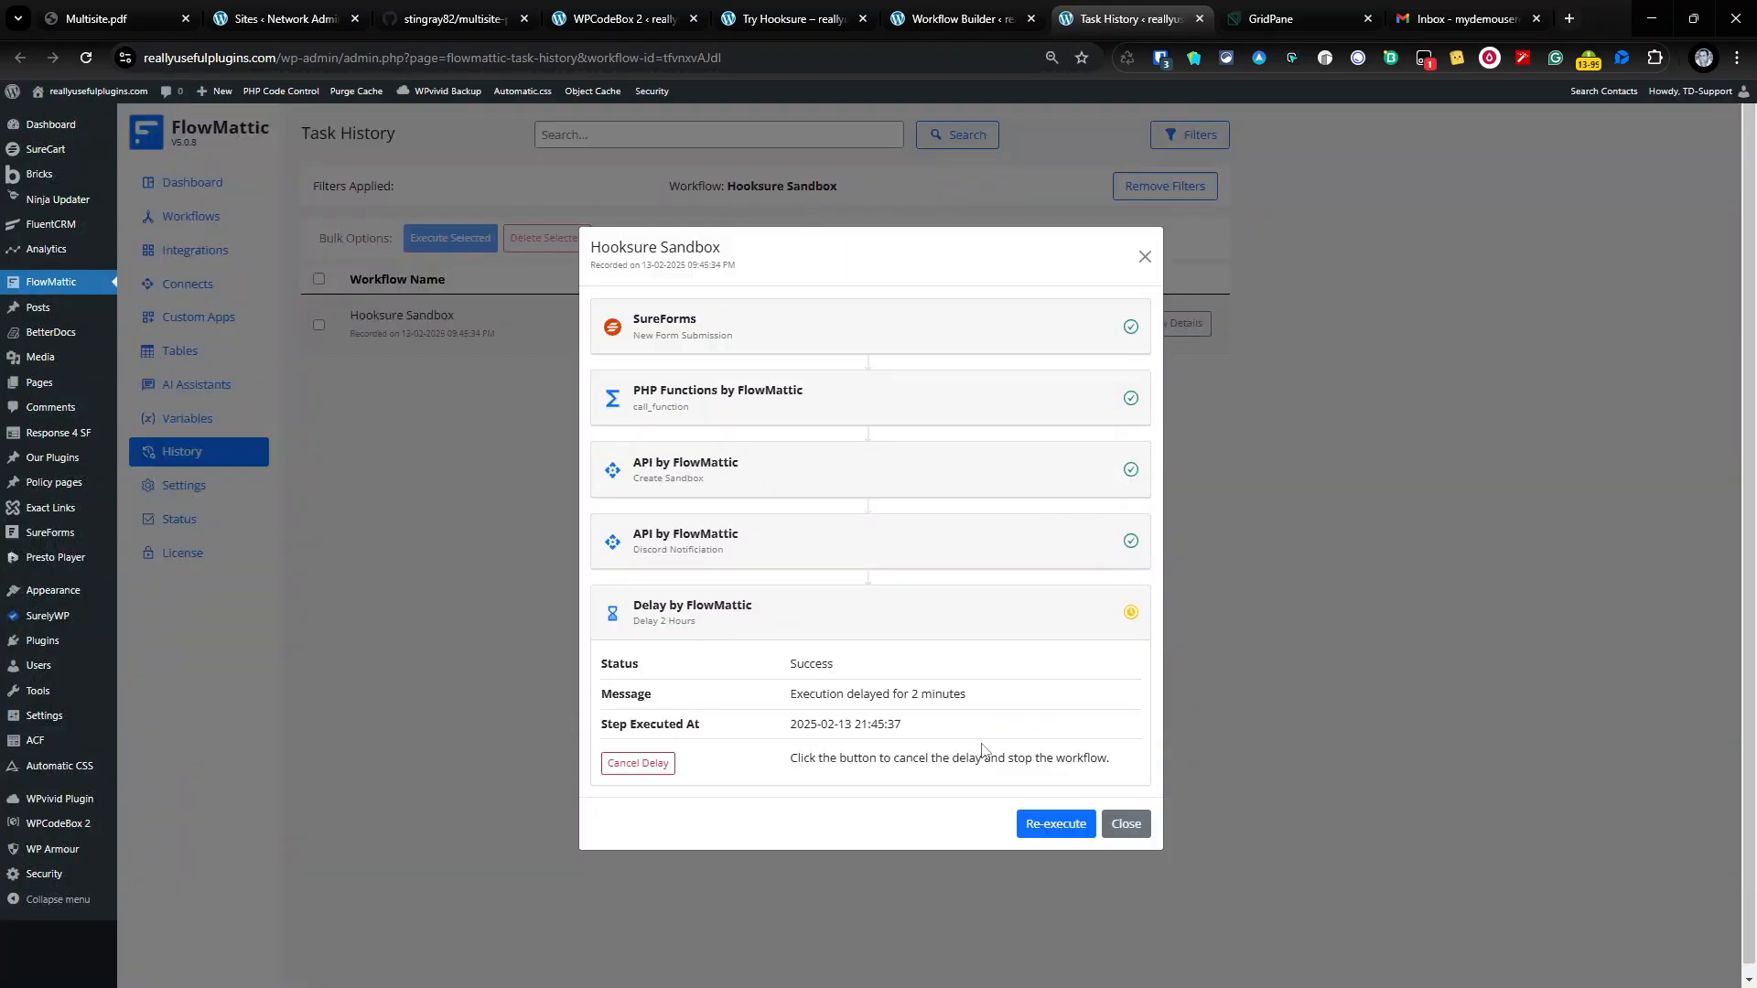
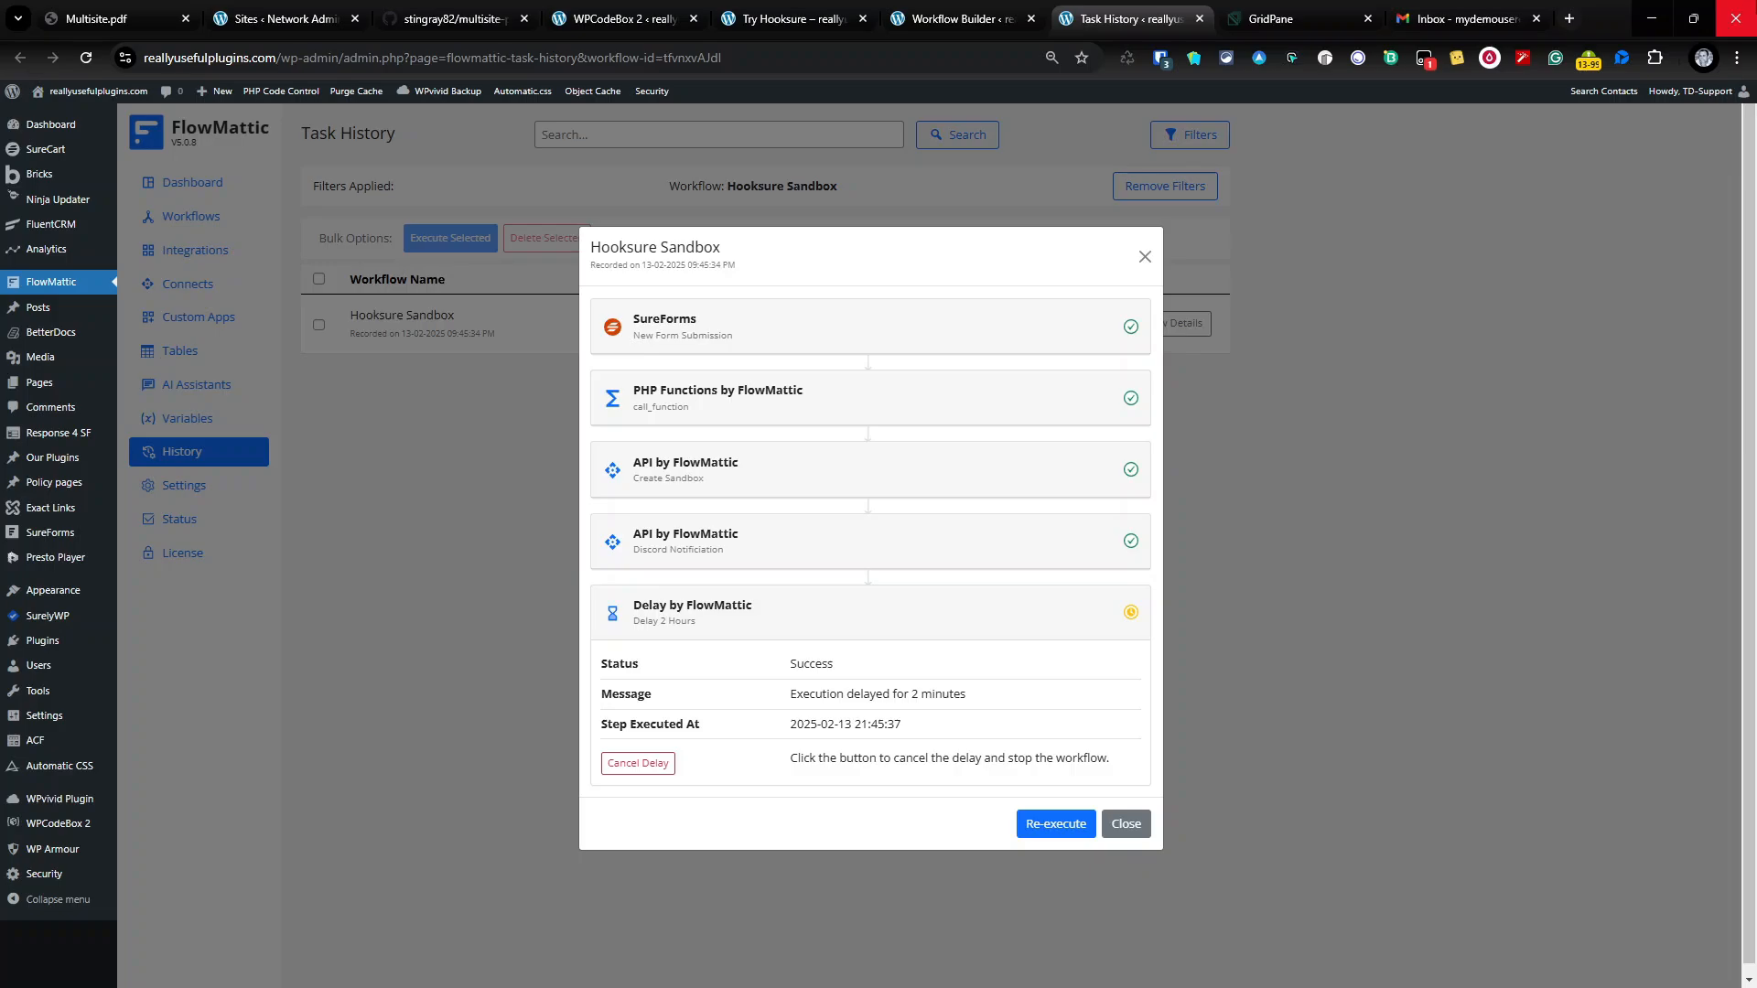
Step: Close the Hooksure Sandbox run details and bring up the Multisite.pdf goals slide
click(1144, 256)
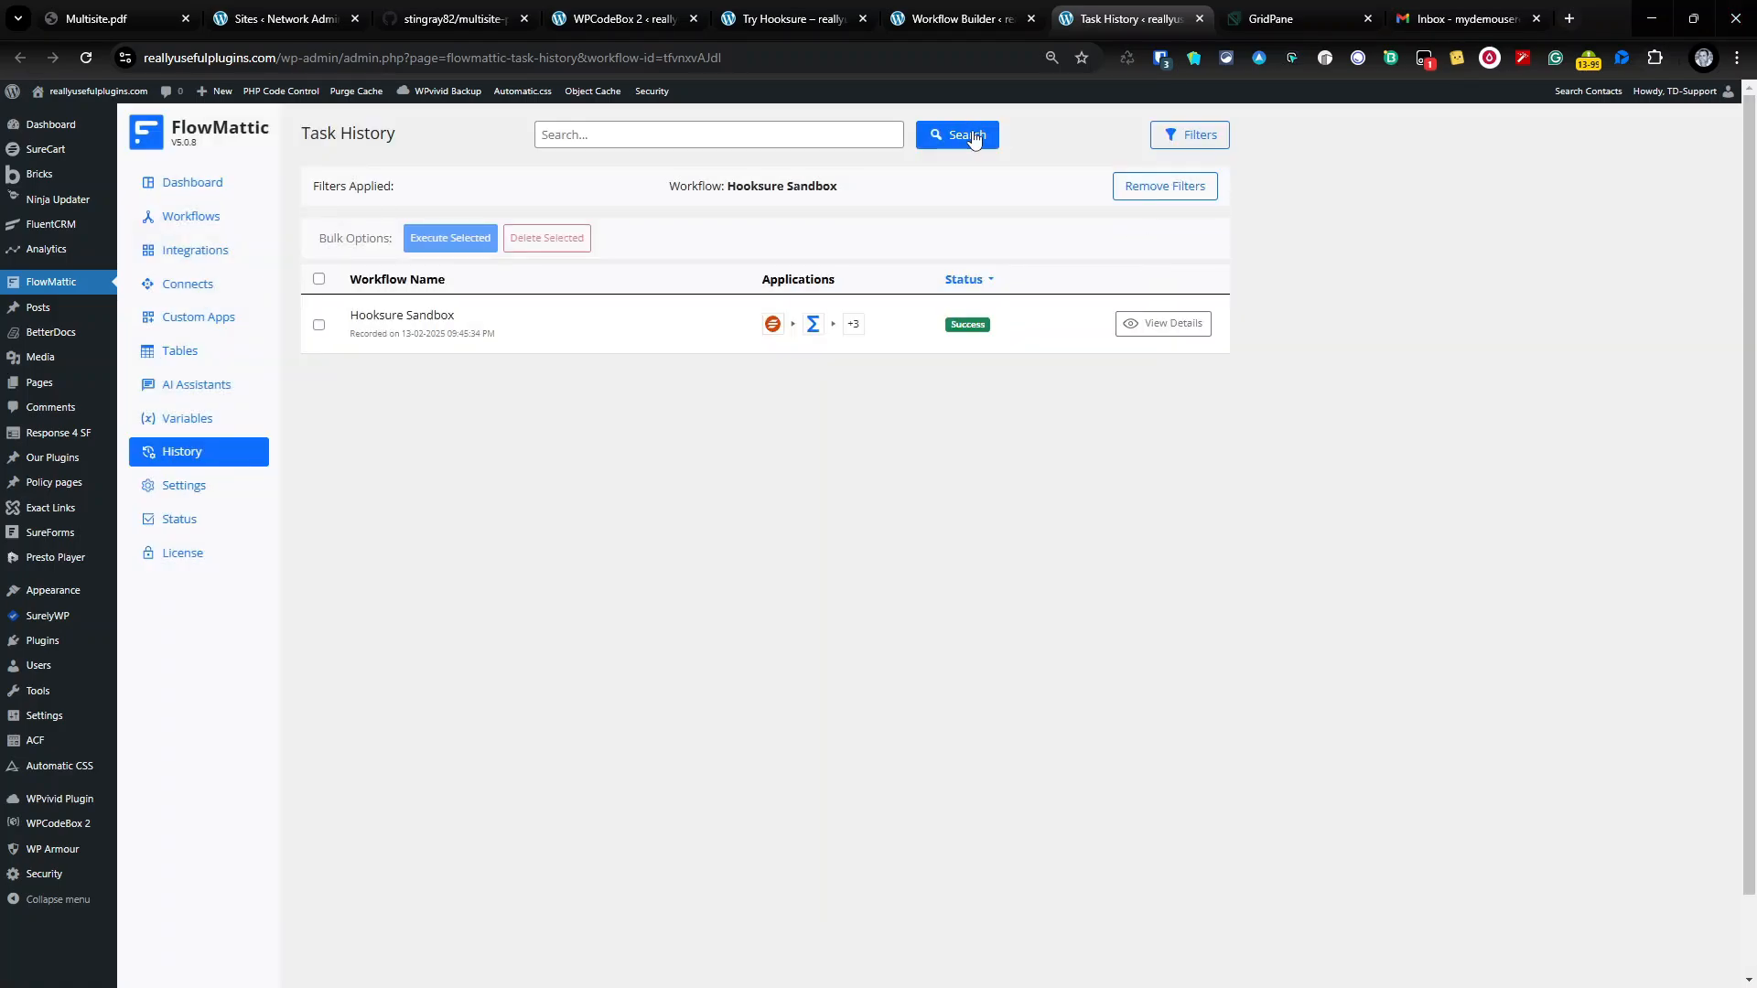
click(590, 19)
click(154, 13)
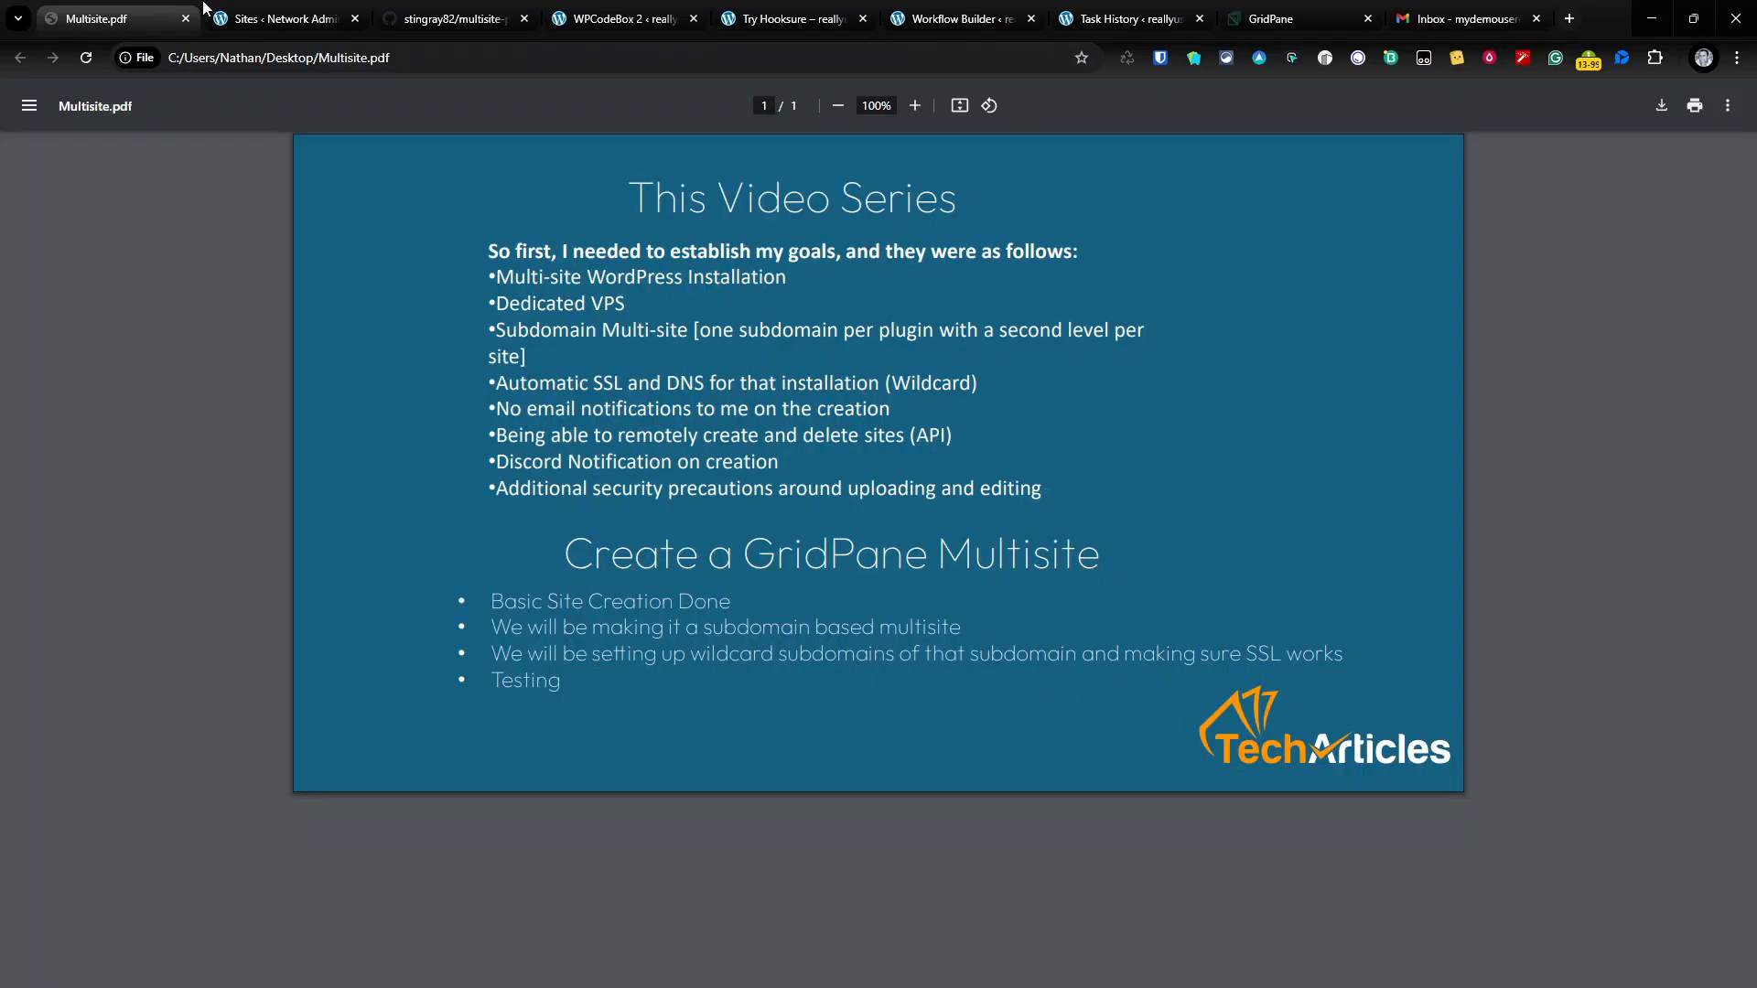
click(274, 18)
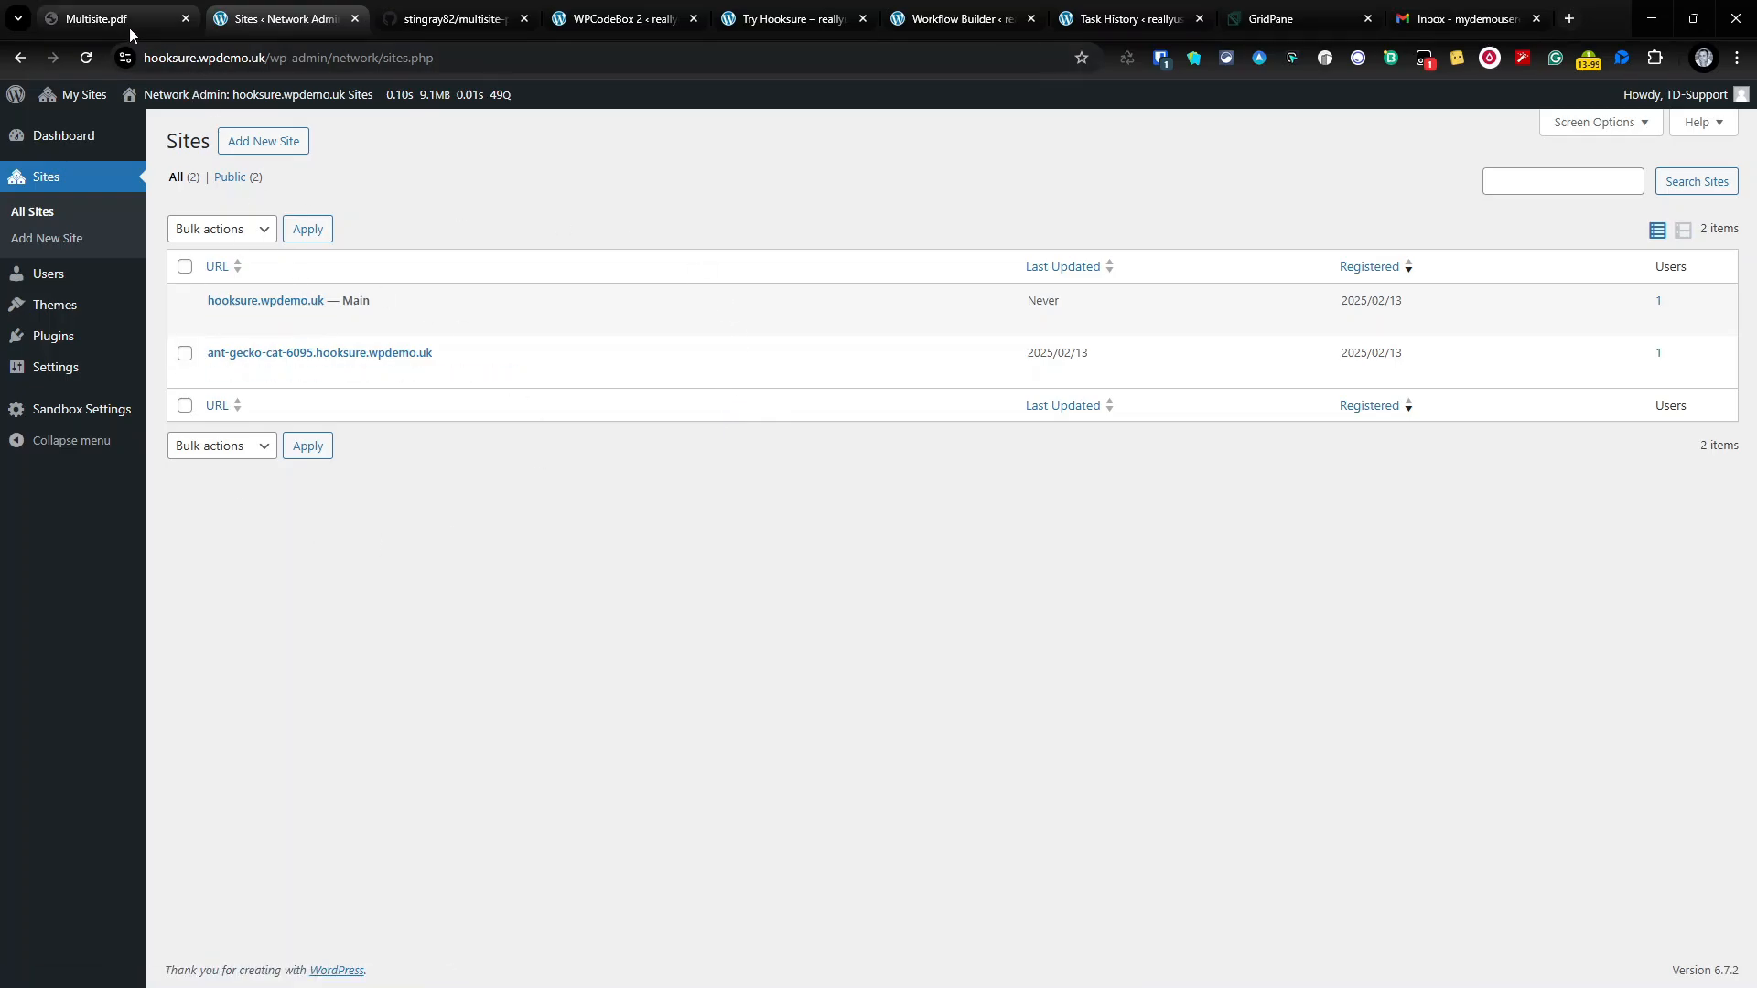
mouse_move(130, 28)
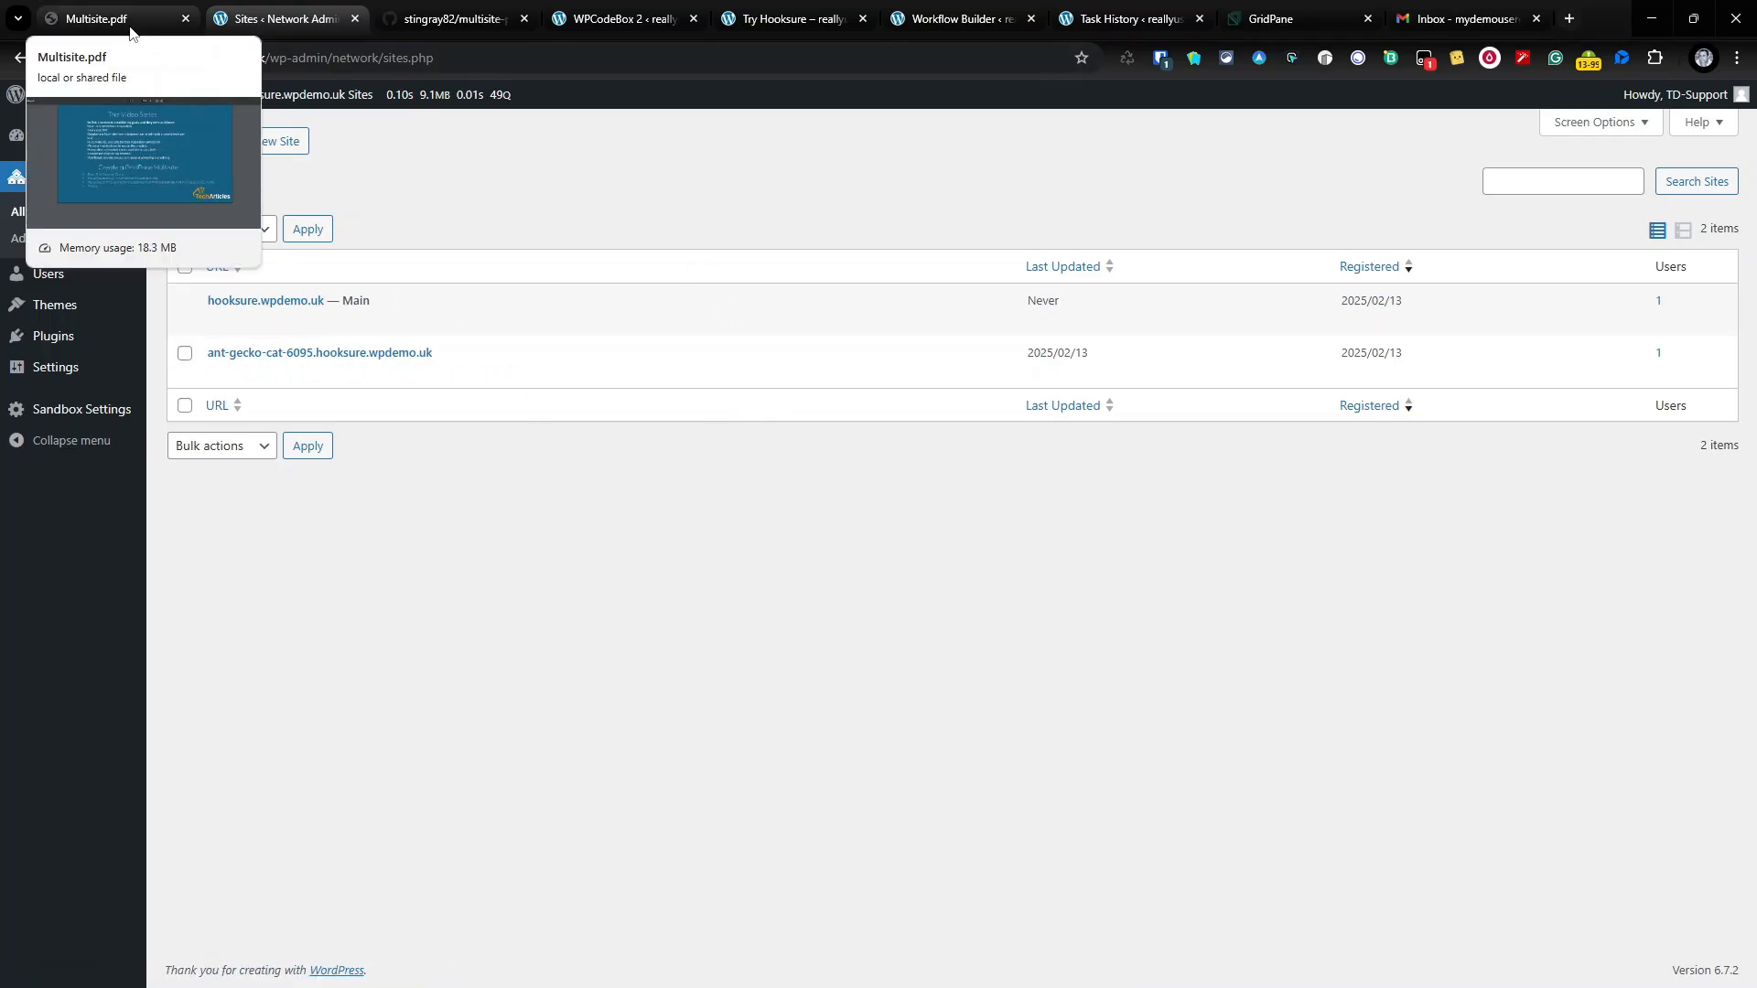
click(129, 27)
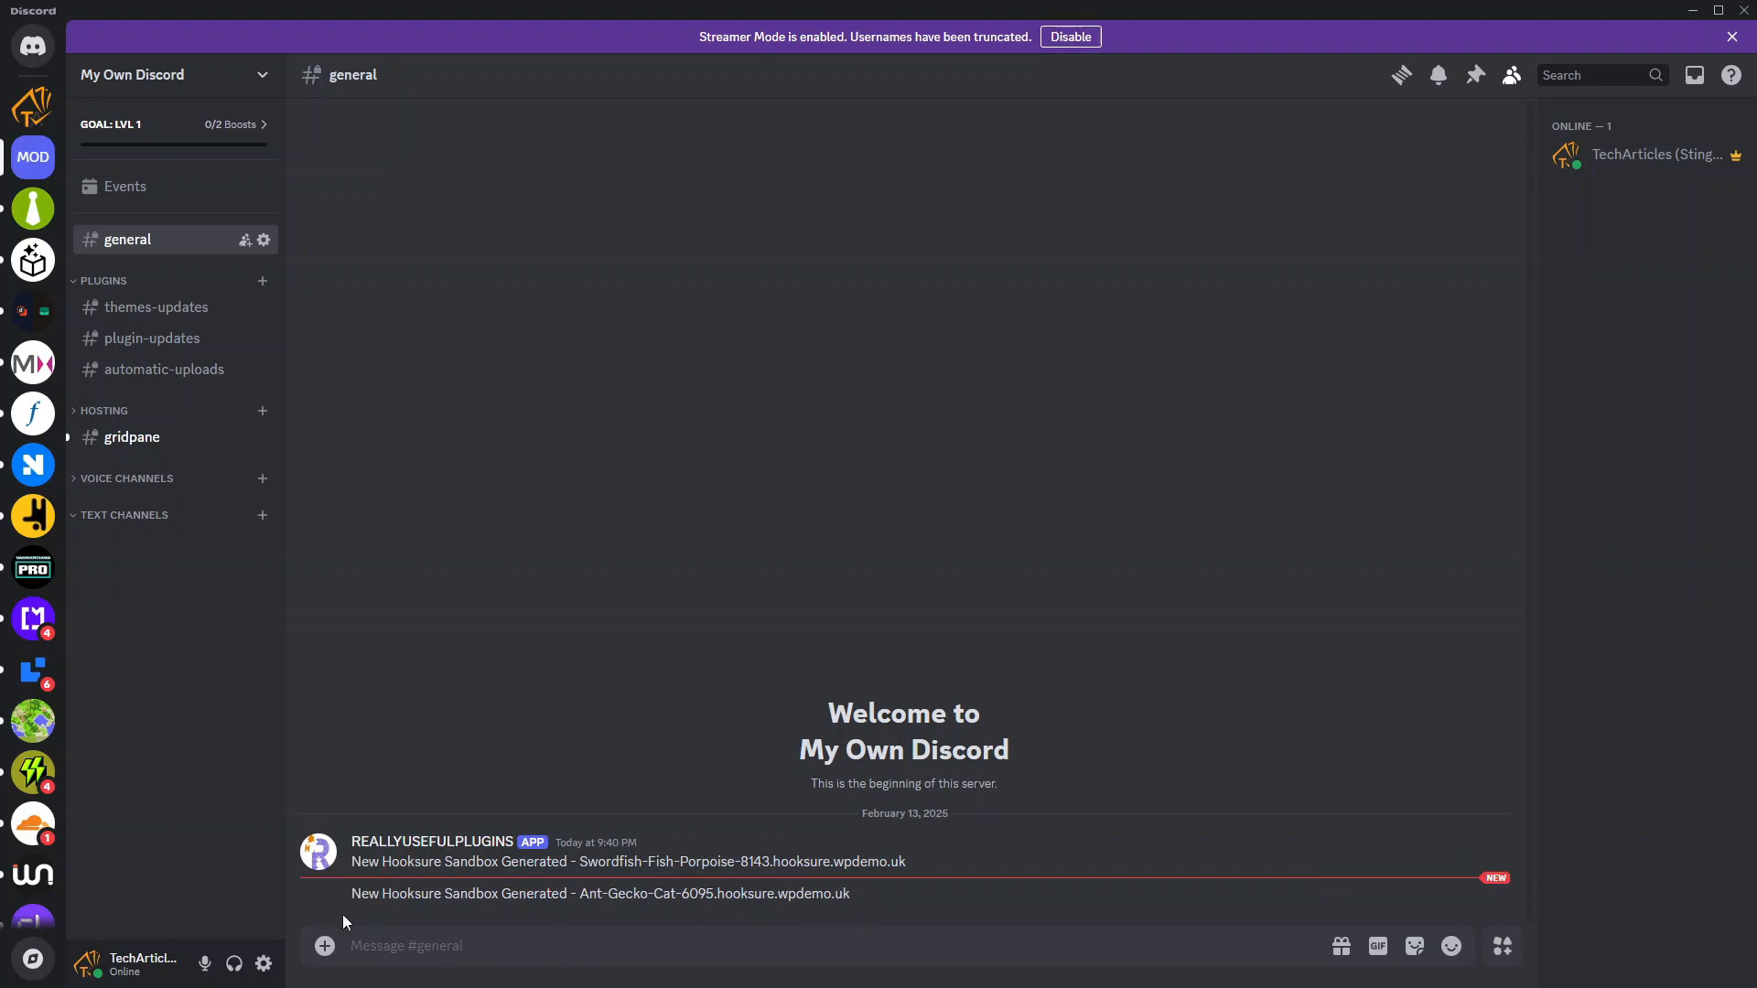
Step: Minimize Discord after reading the two Hooksure Sandbox creation notifications in #general
click(1693, 10)
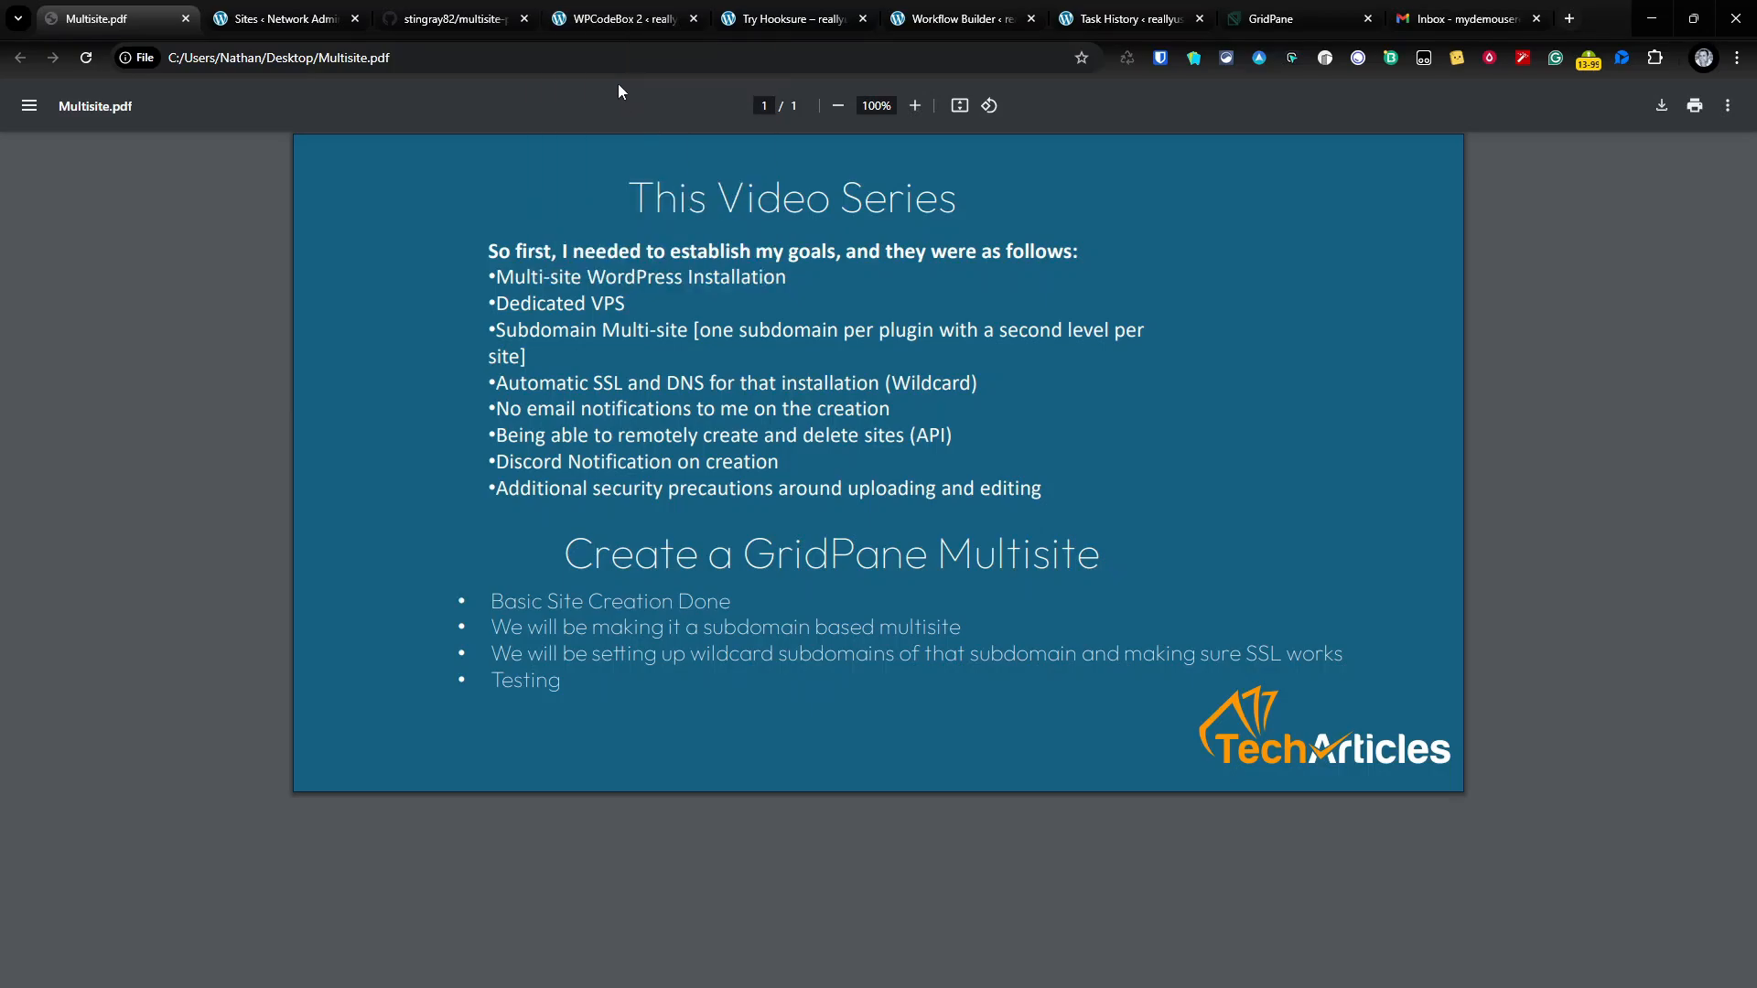
Step: Refresh the network Sites list and look over the Network Settings page
click(310, 7)
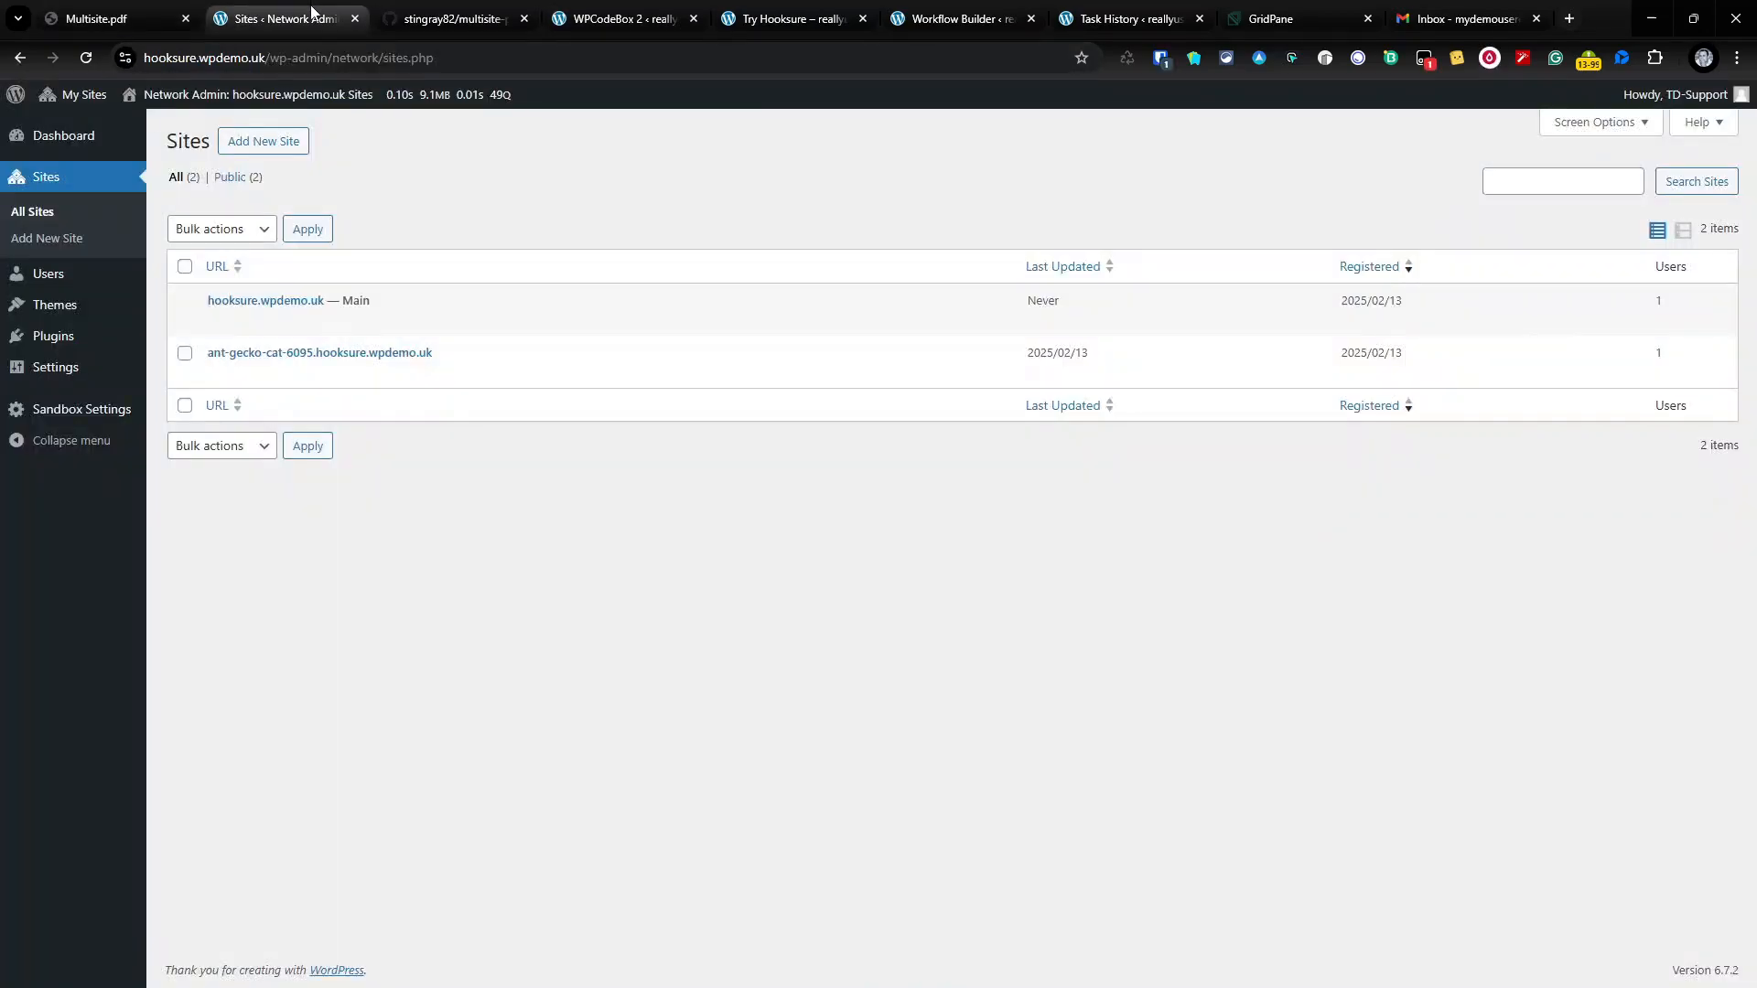
click(86, 57)
mouse_move(60, 380)
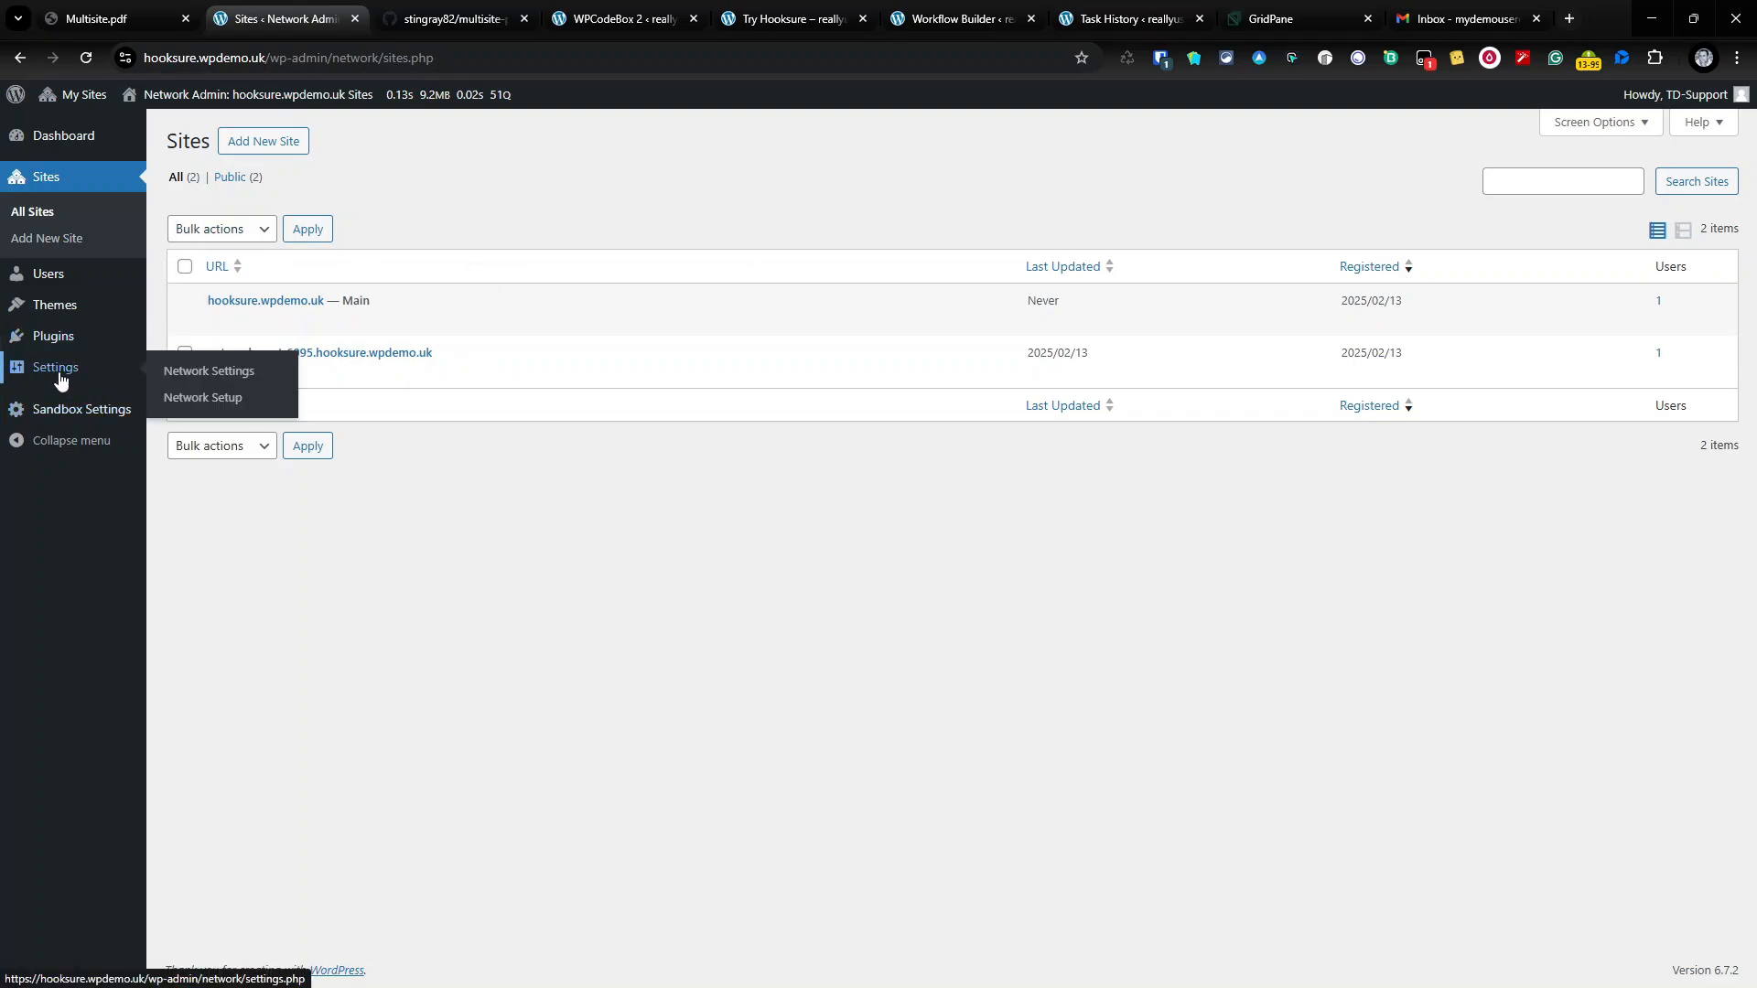
mouse_move(83, 94)
mouse_move(93, 133)
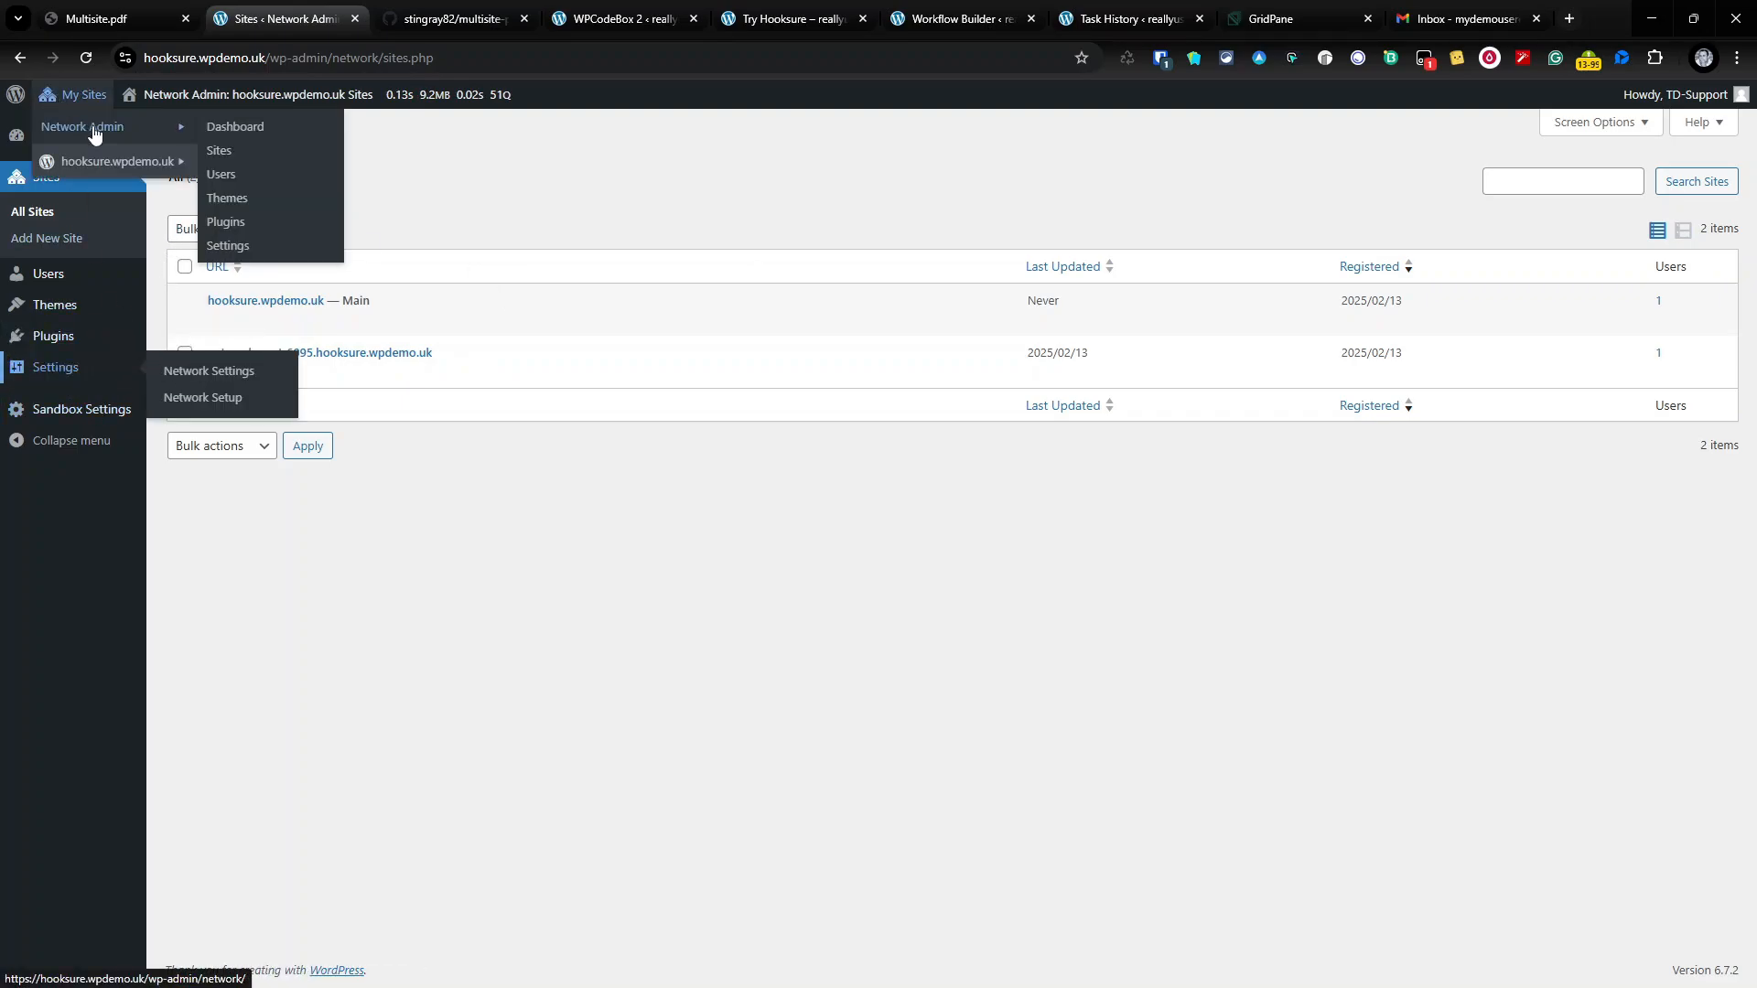
click(235, 245)
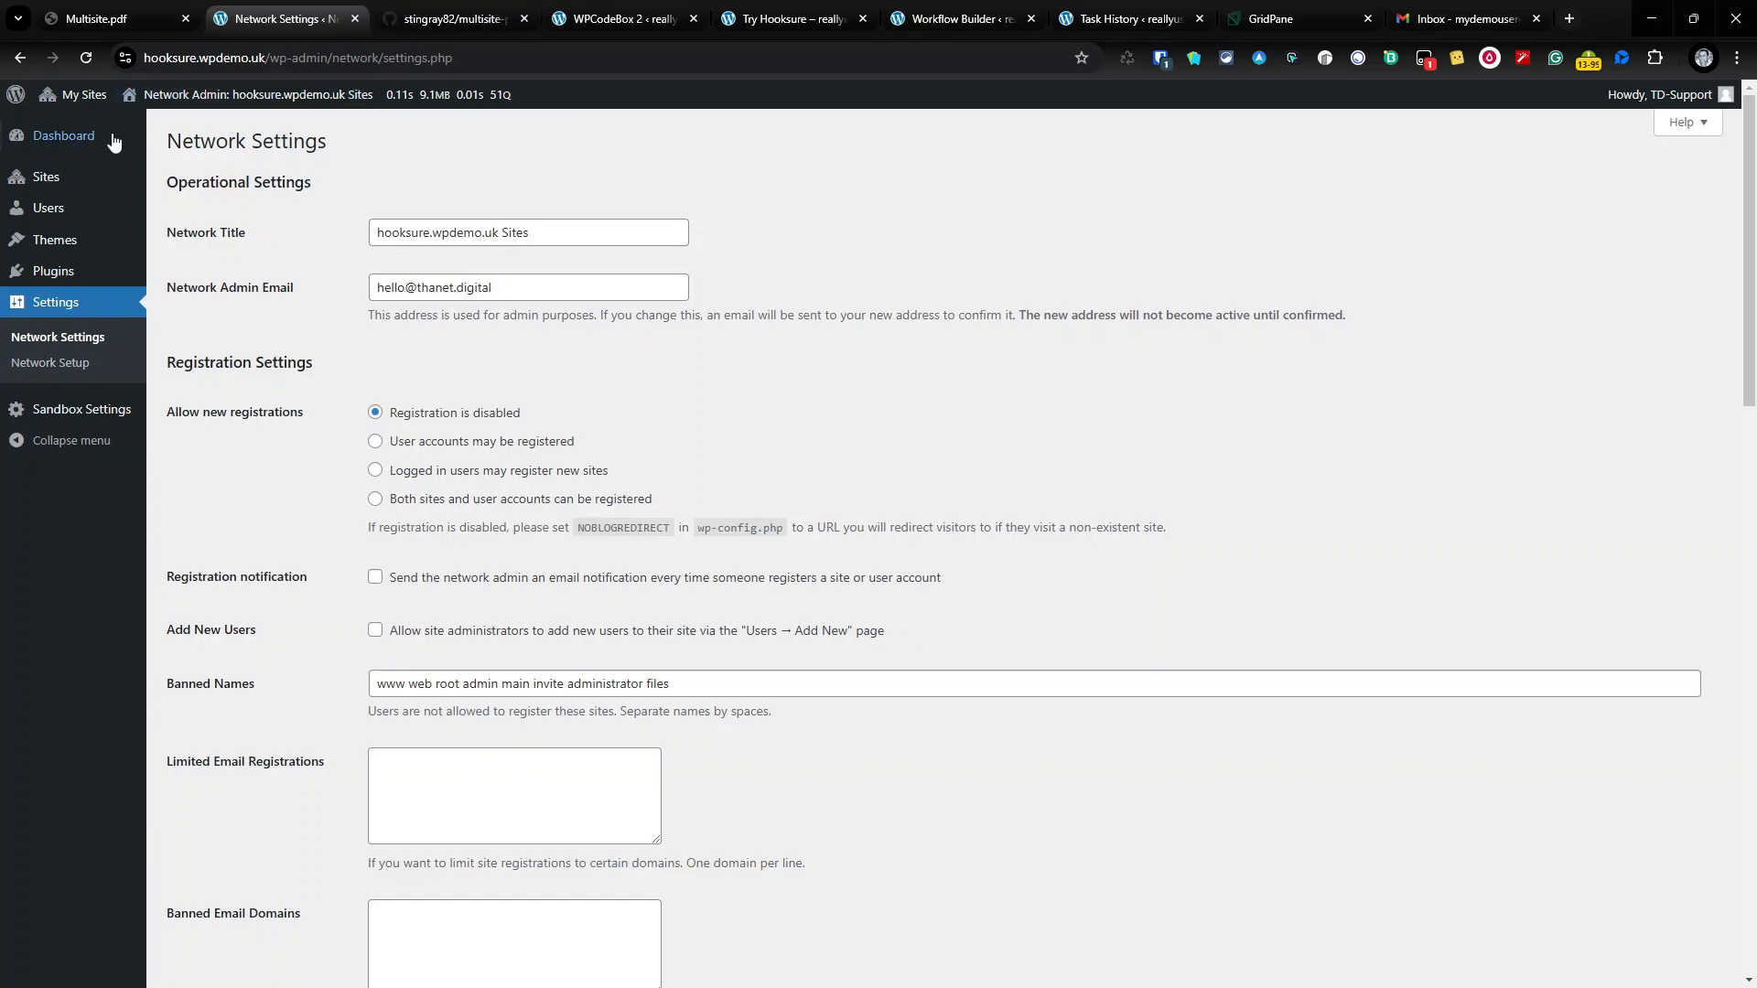
Step: Reload Sites to confirm only one item remains, check Users, then return to the workflow builder
click(69, 137)
click(57, 245)
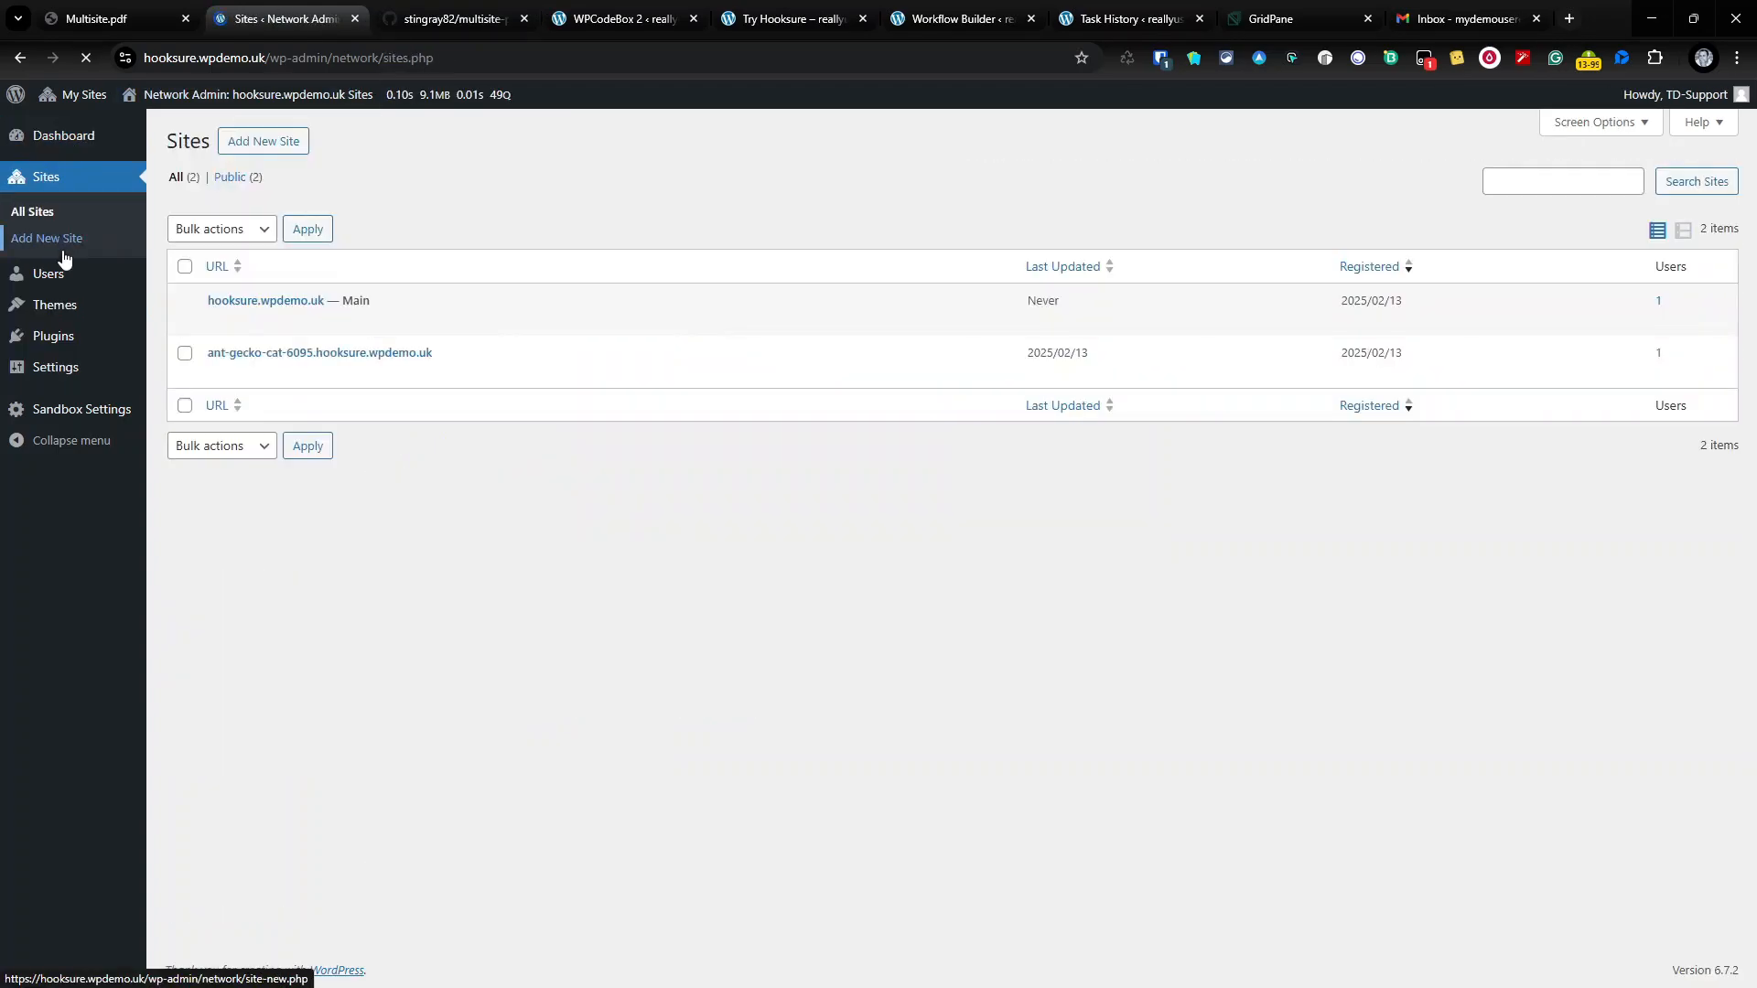
click(95, 69)
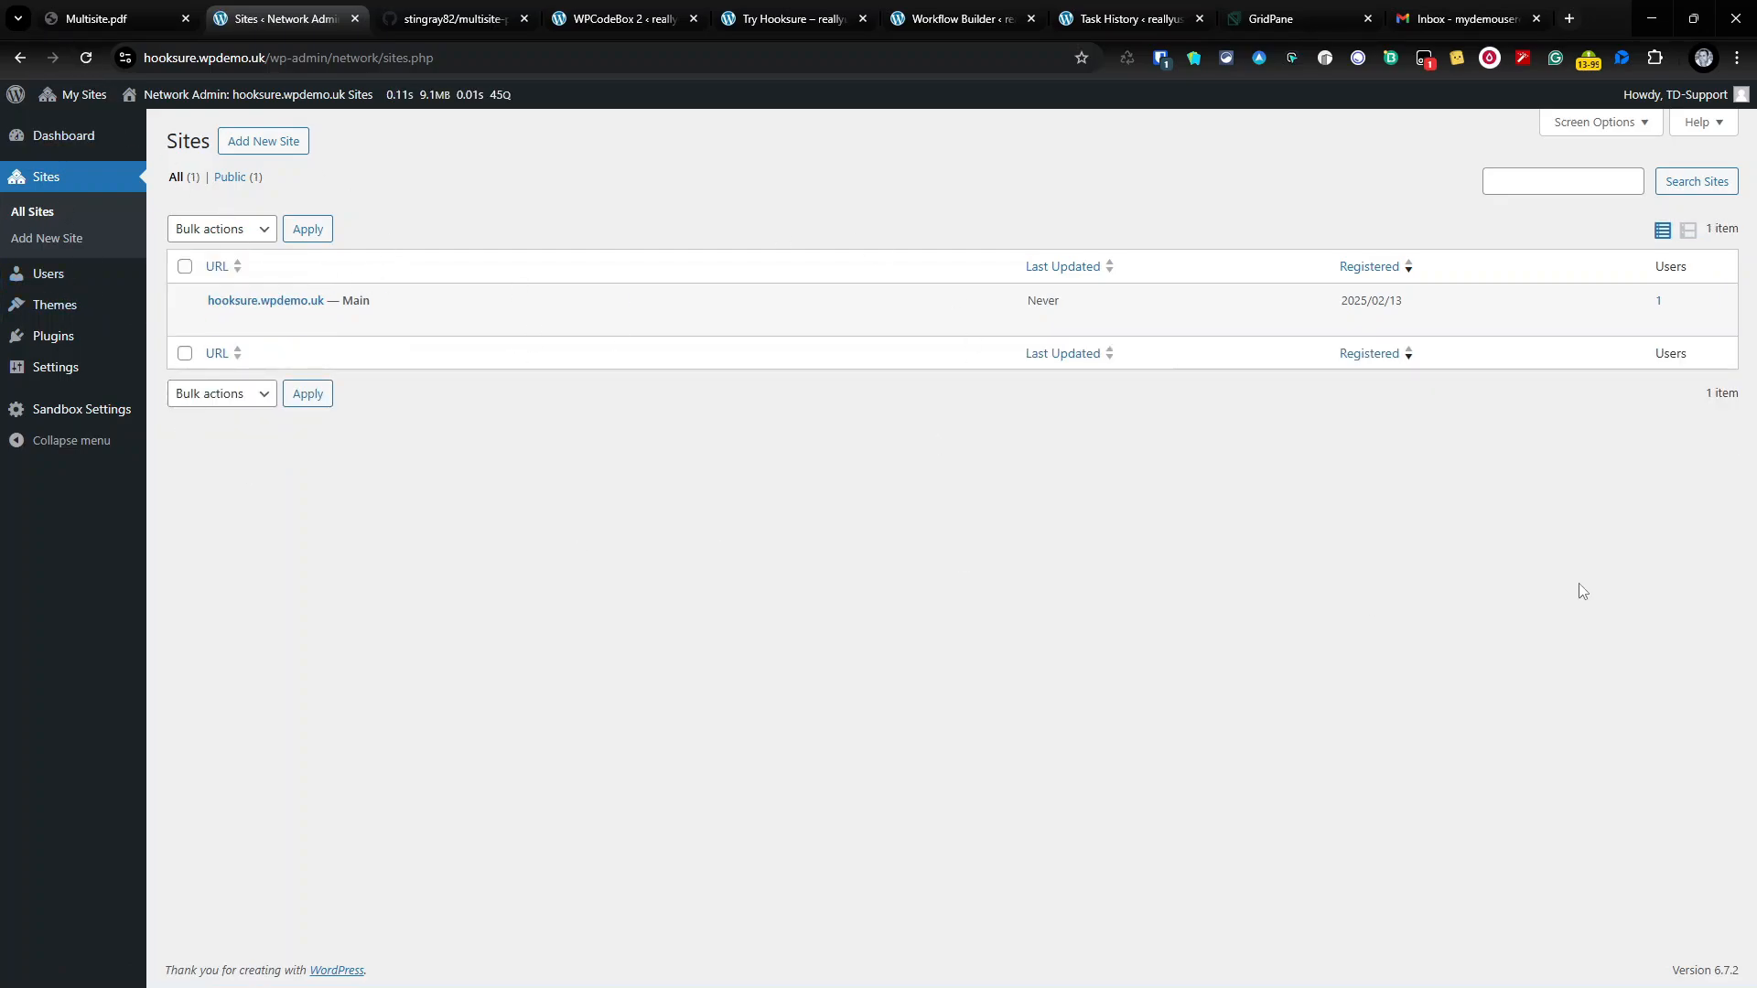
click(43, 277)
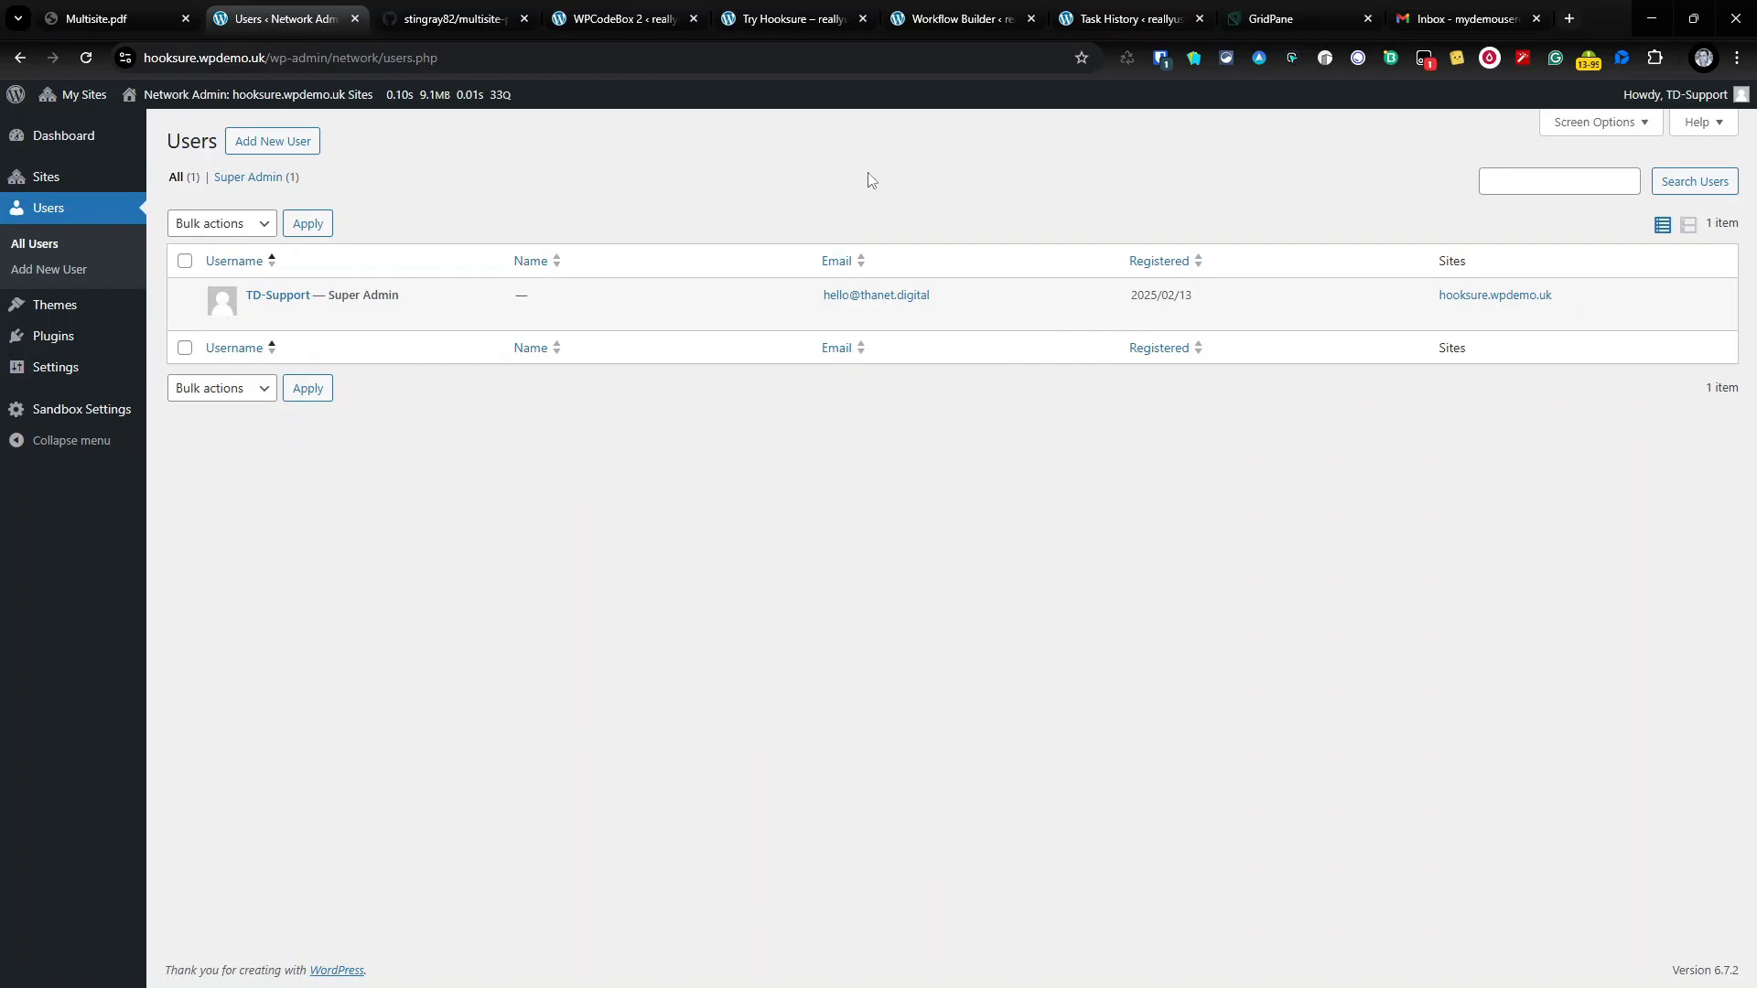
click(956, 19)
Step: Verify in Task History that the latest run succeeded on all six steps, including Delete Site
click(138, 265)
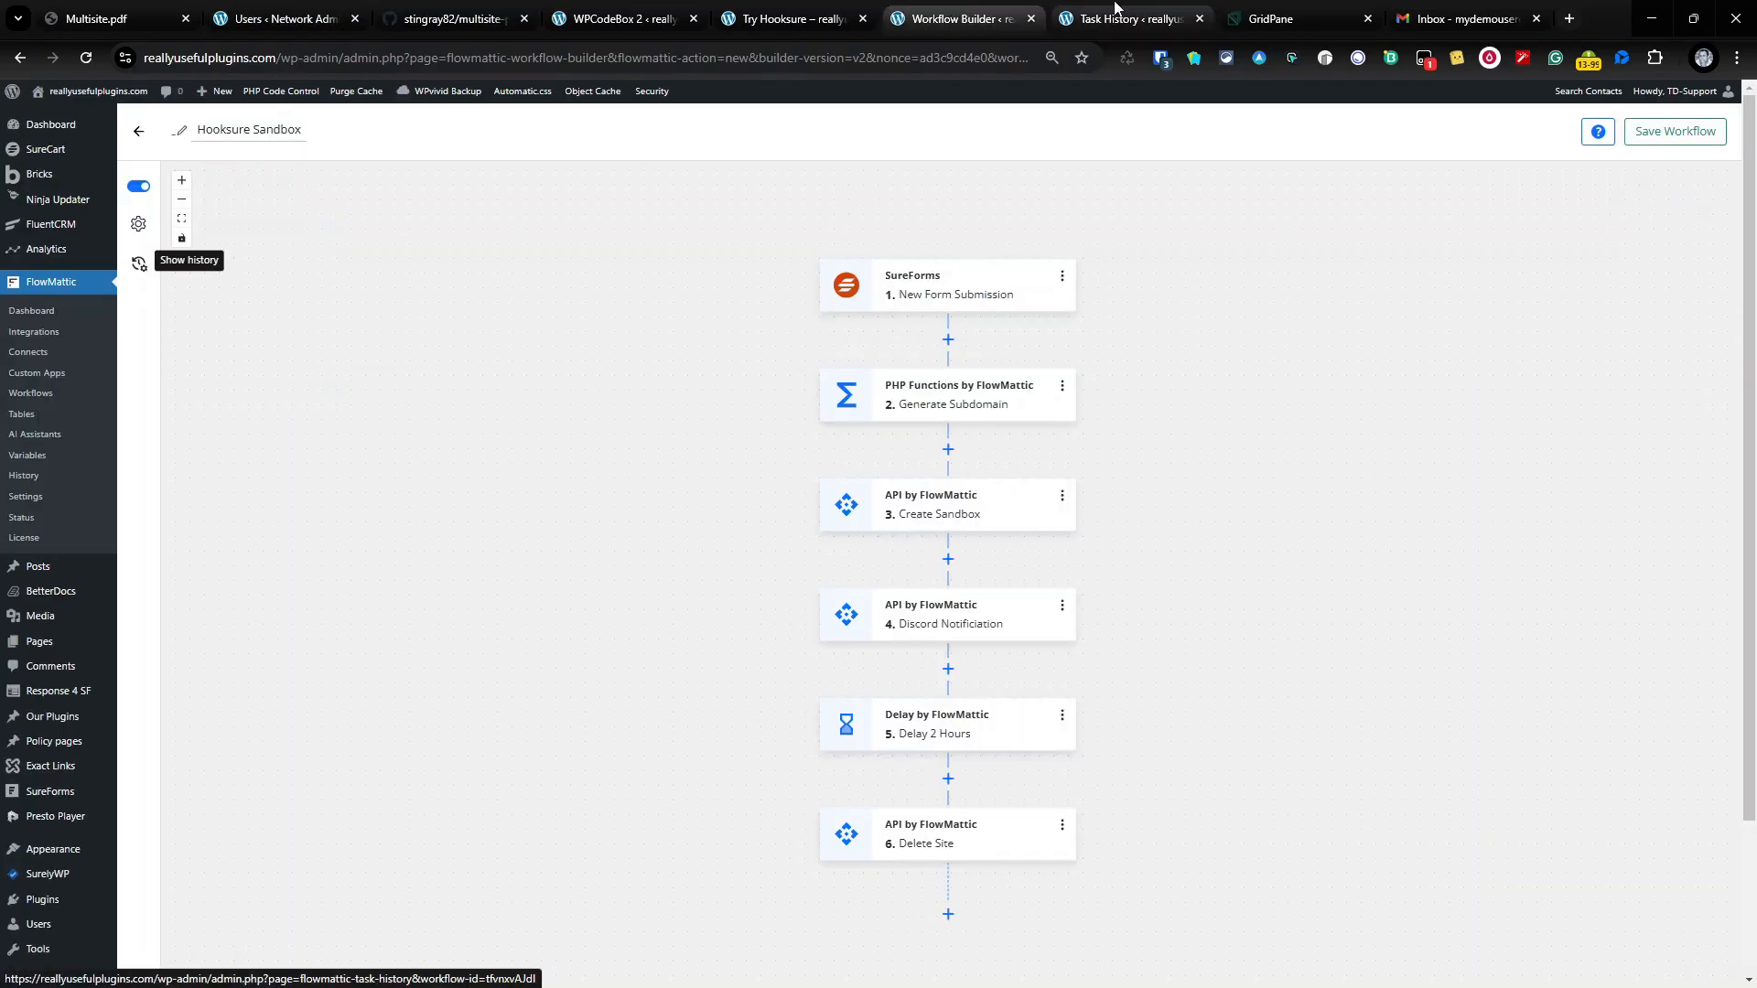
click(85, 59)
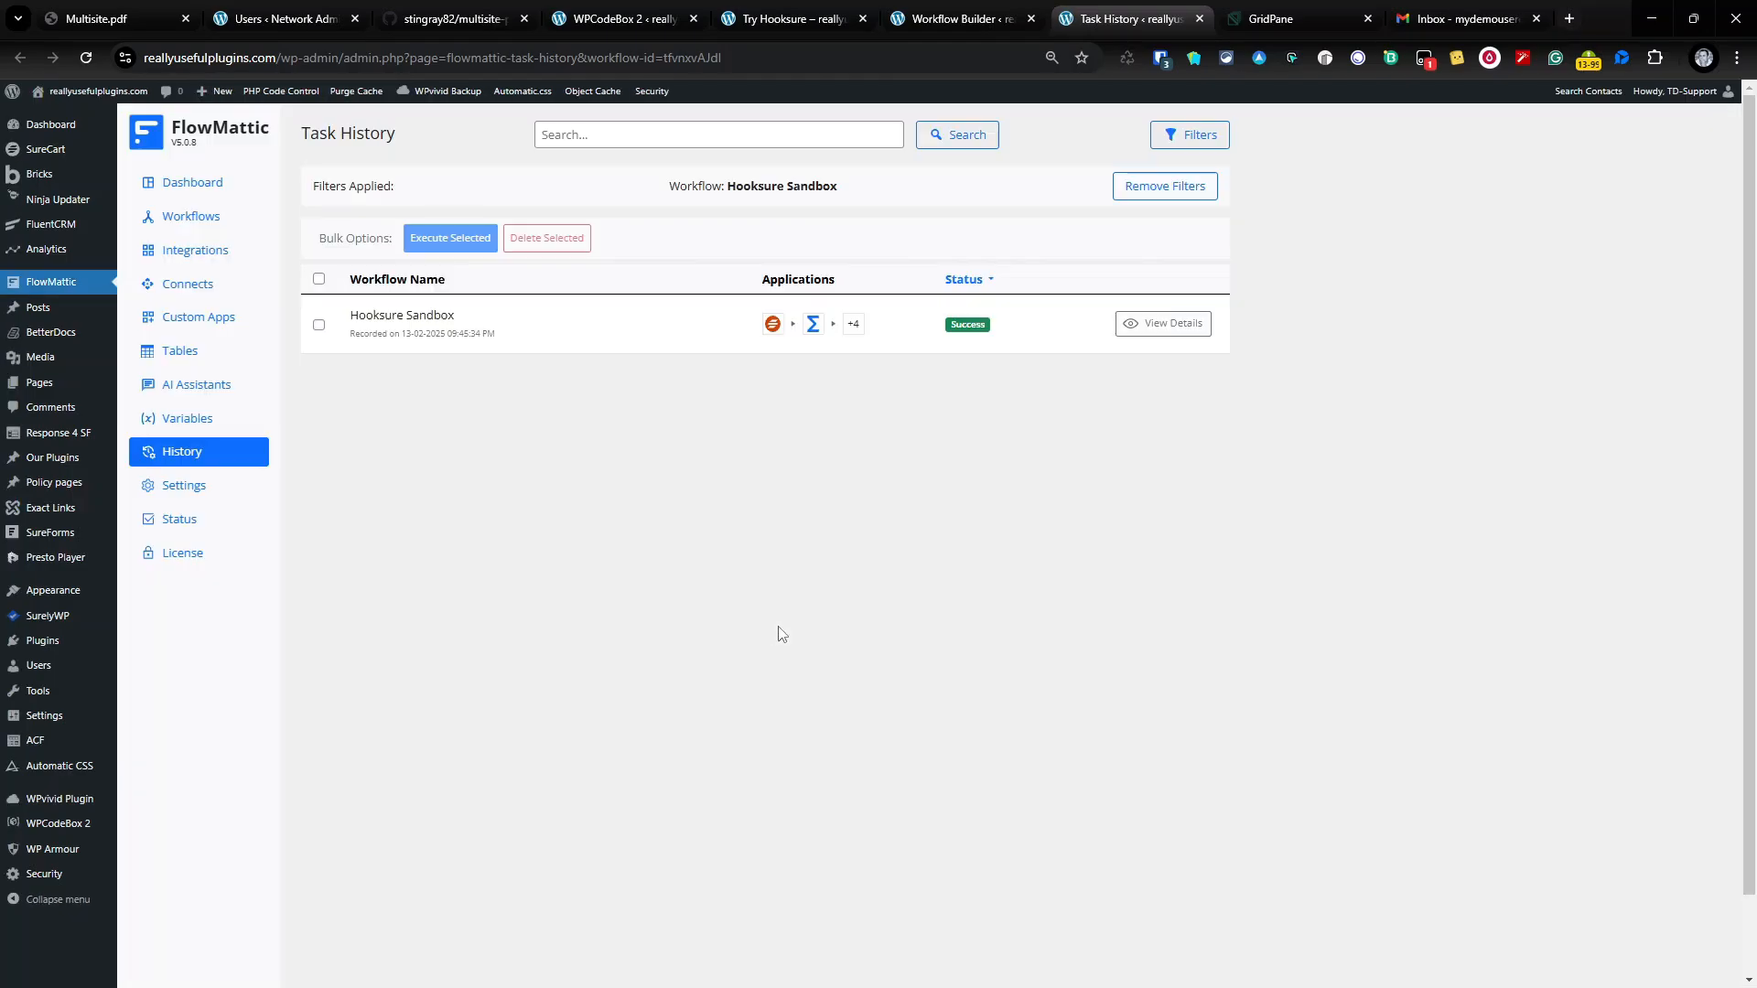
click(1175, 325)
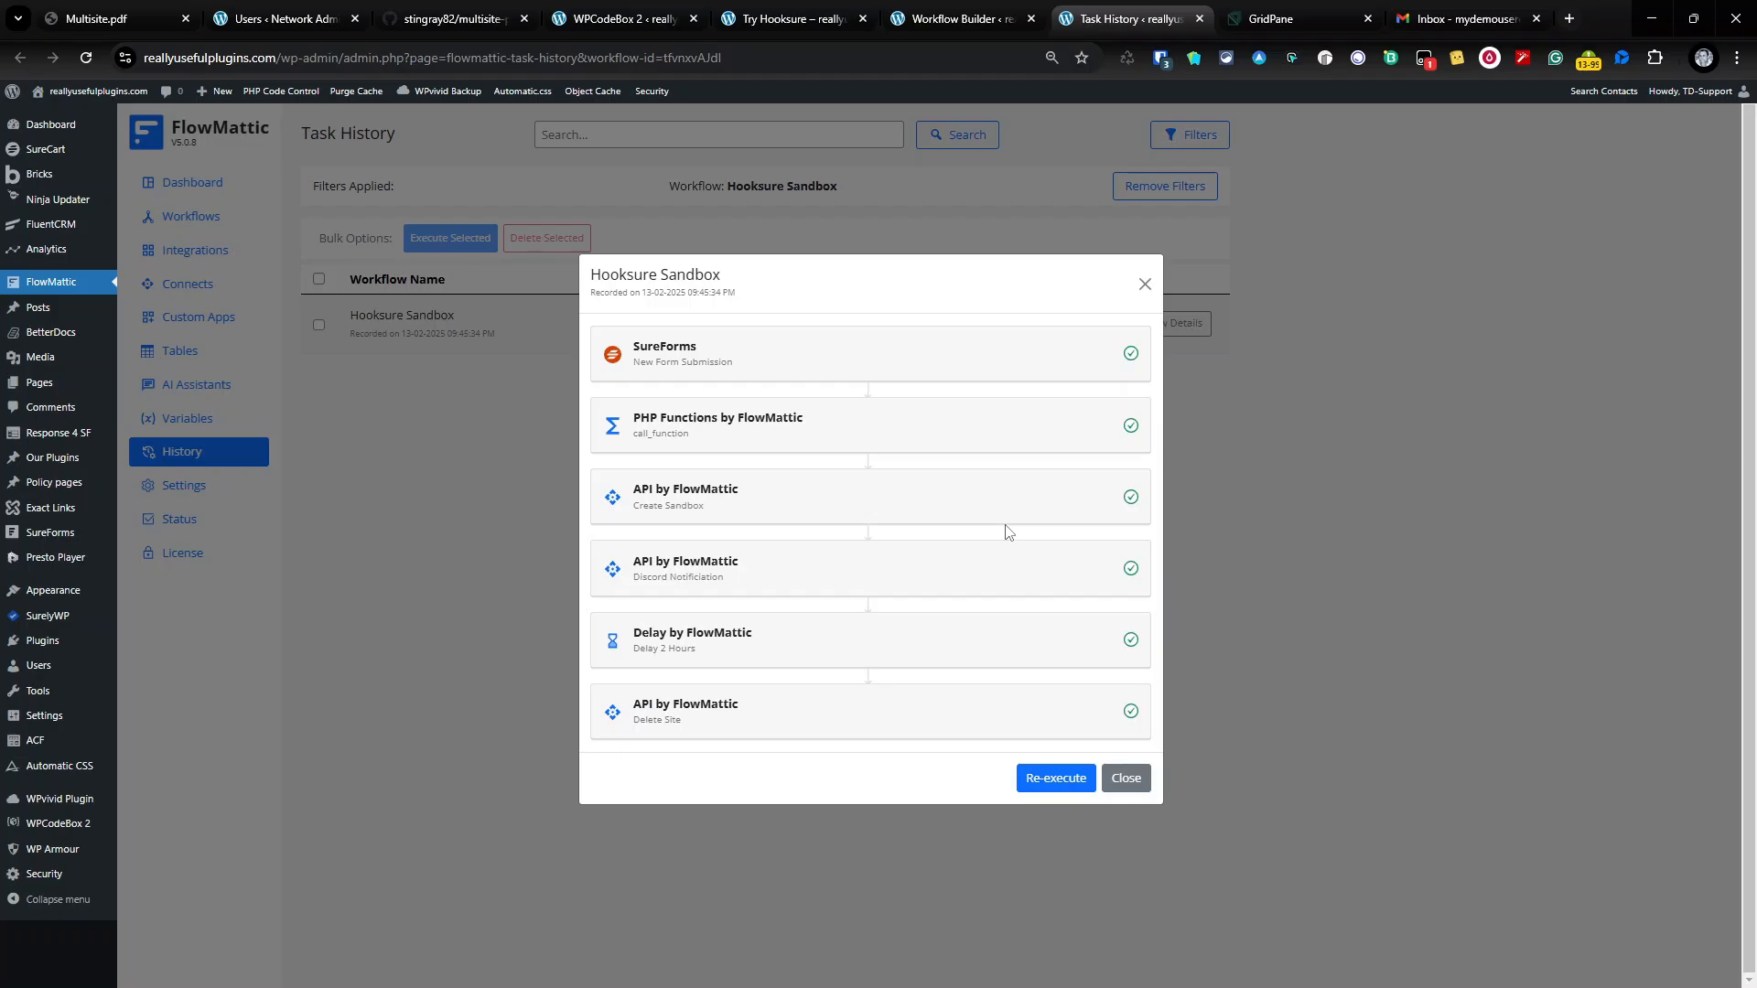
click(1144, 283)
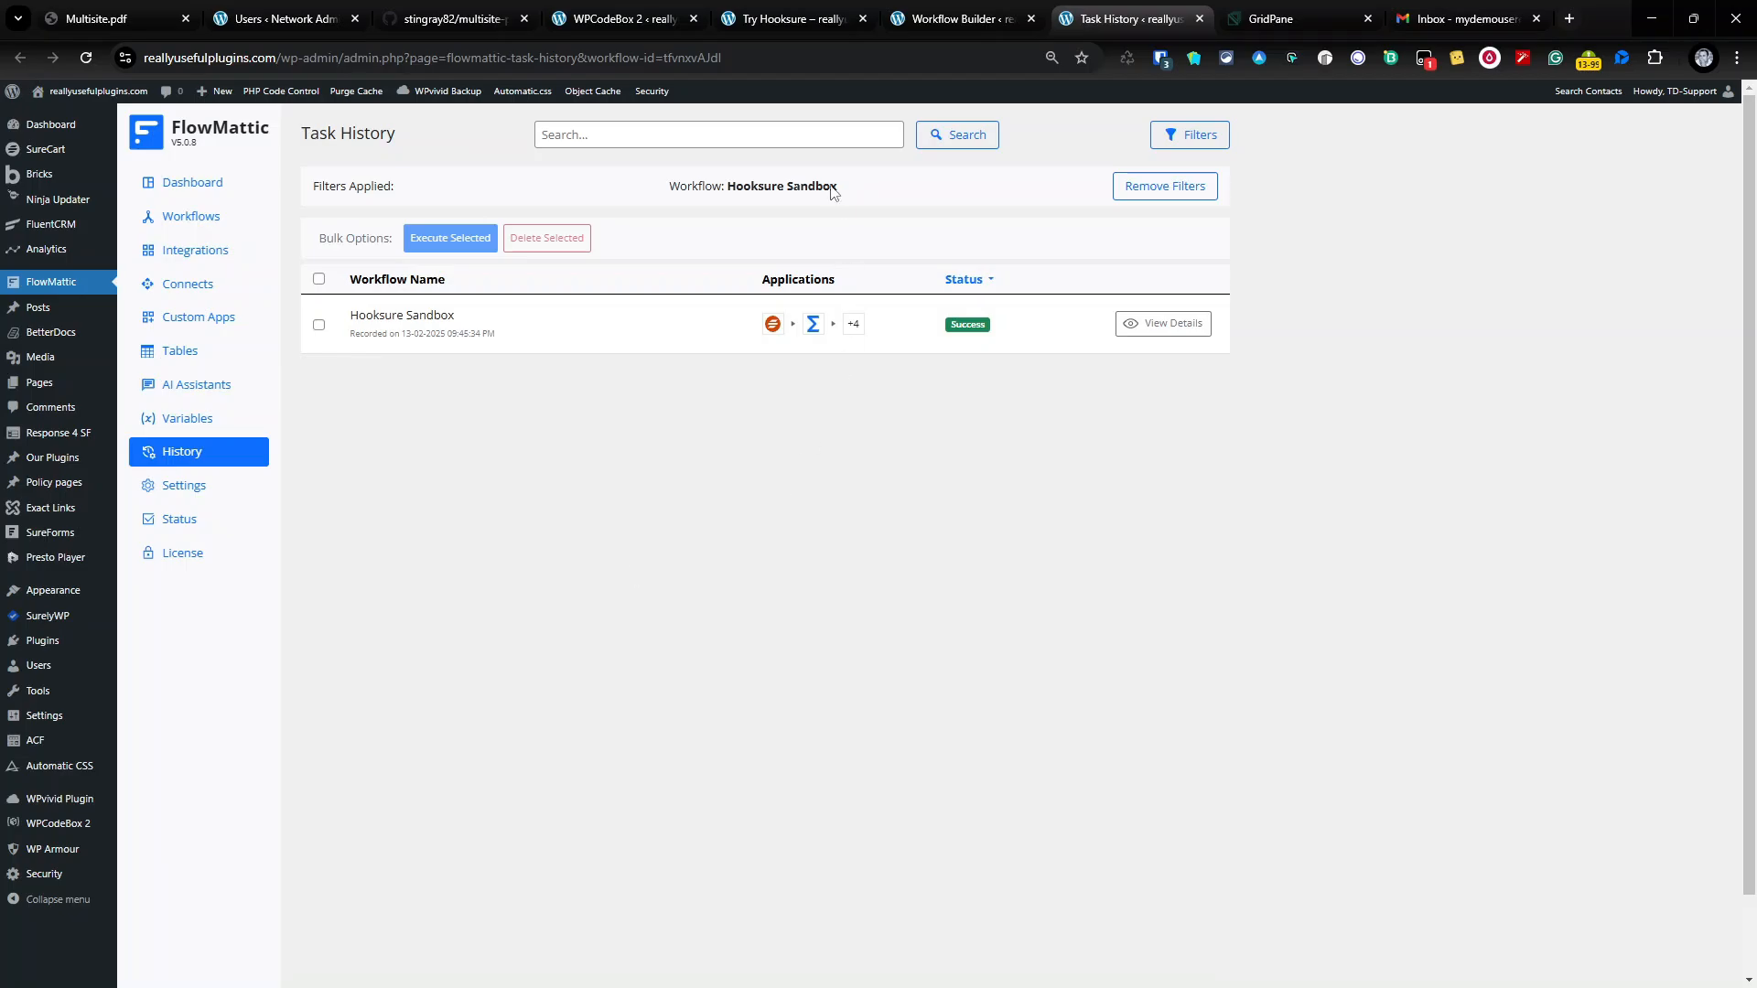
click(952, 17)
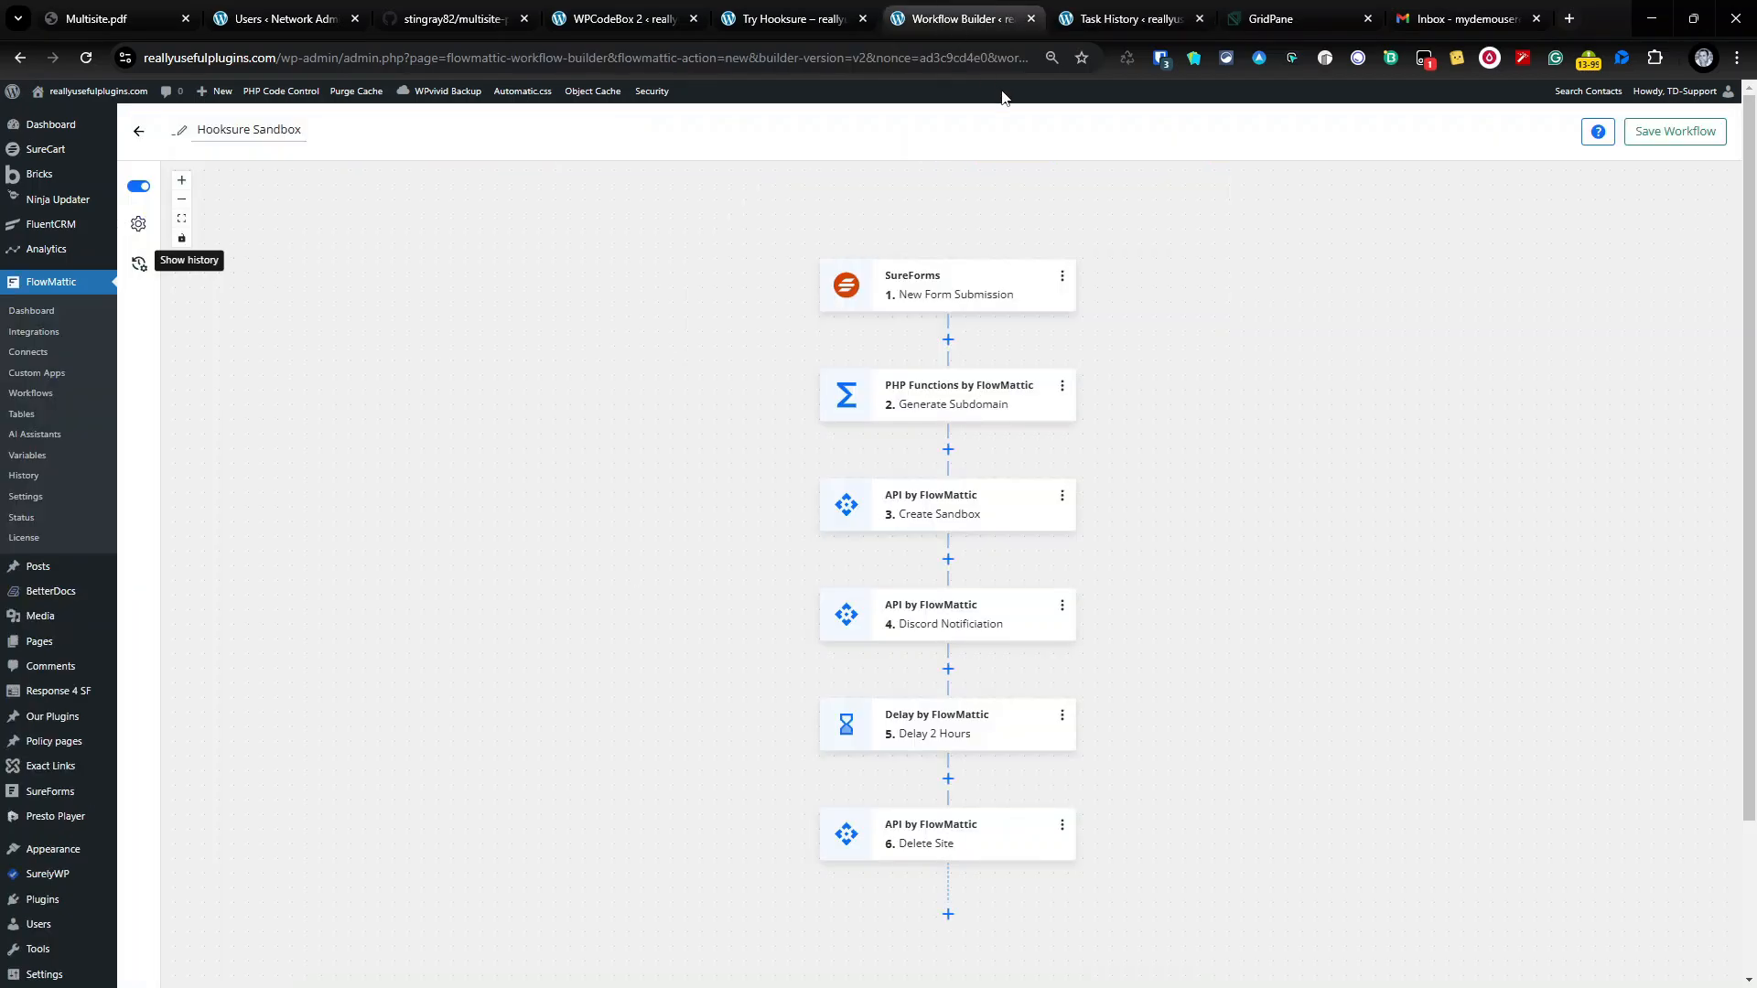
Step: Inspect Generate Subdomain's generateRandomAnimalString configuration, then return to the Multisite.pdf slide
click(1000, 393)
click(1467, 223)
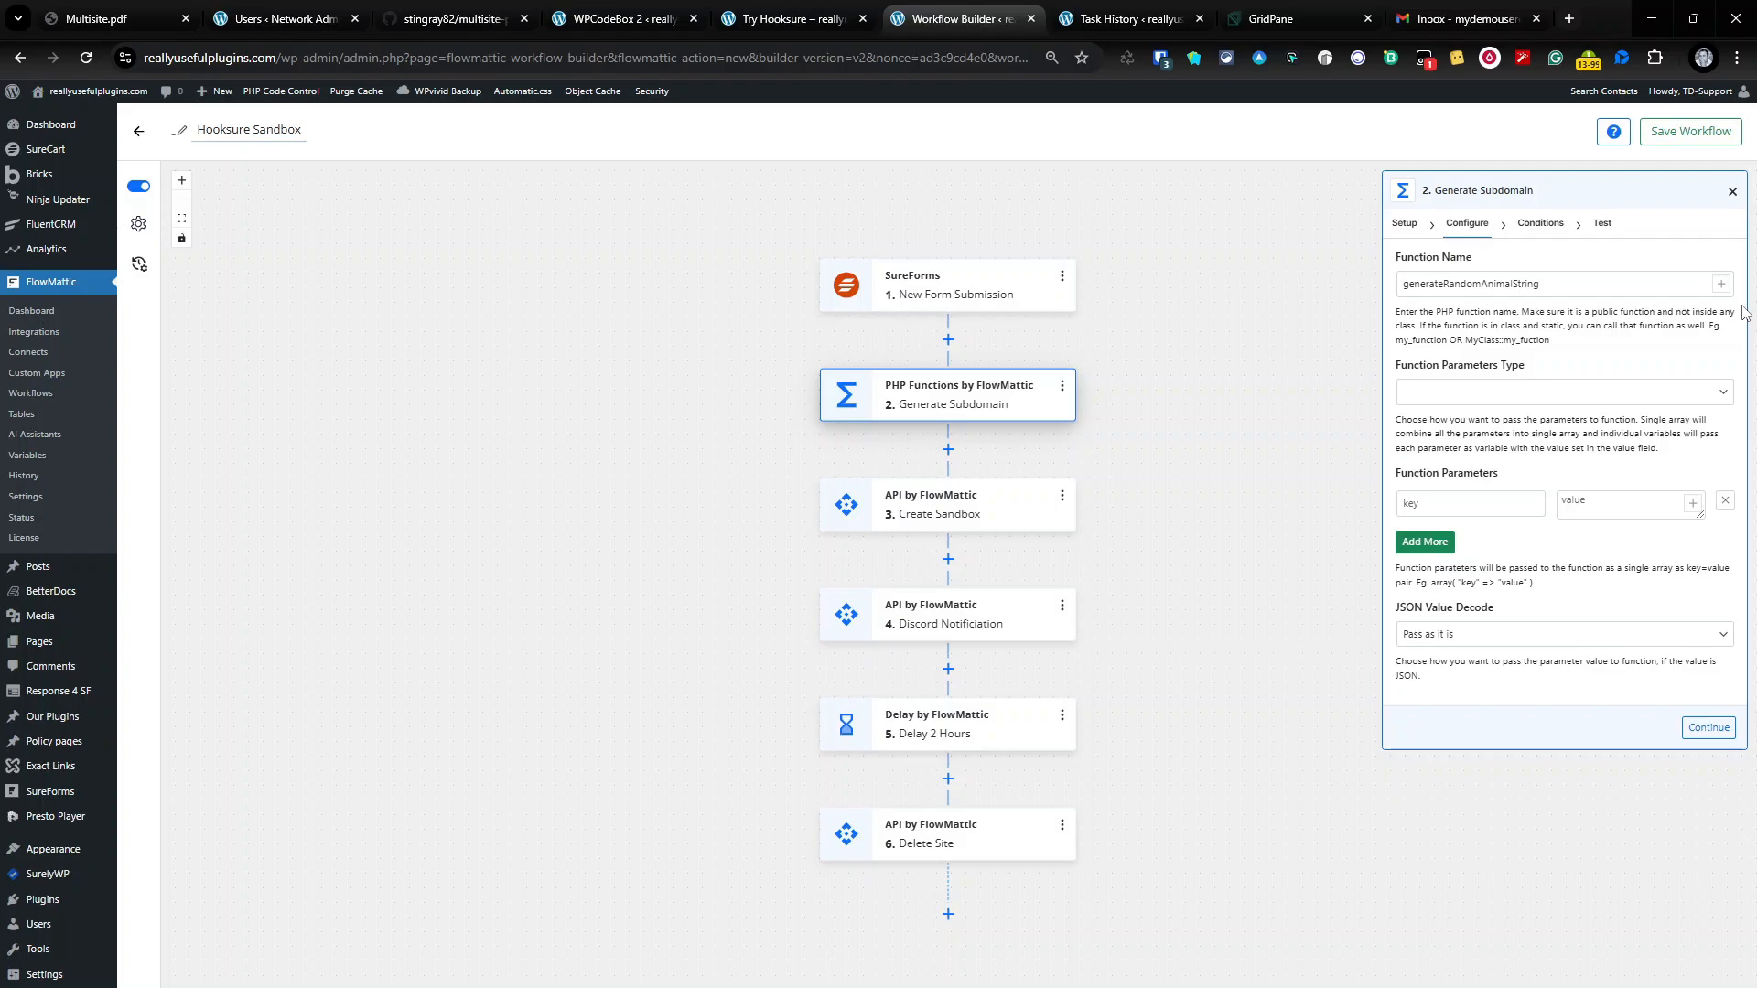
click(105, 18)
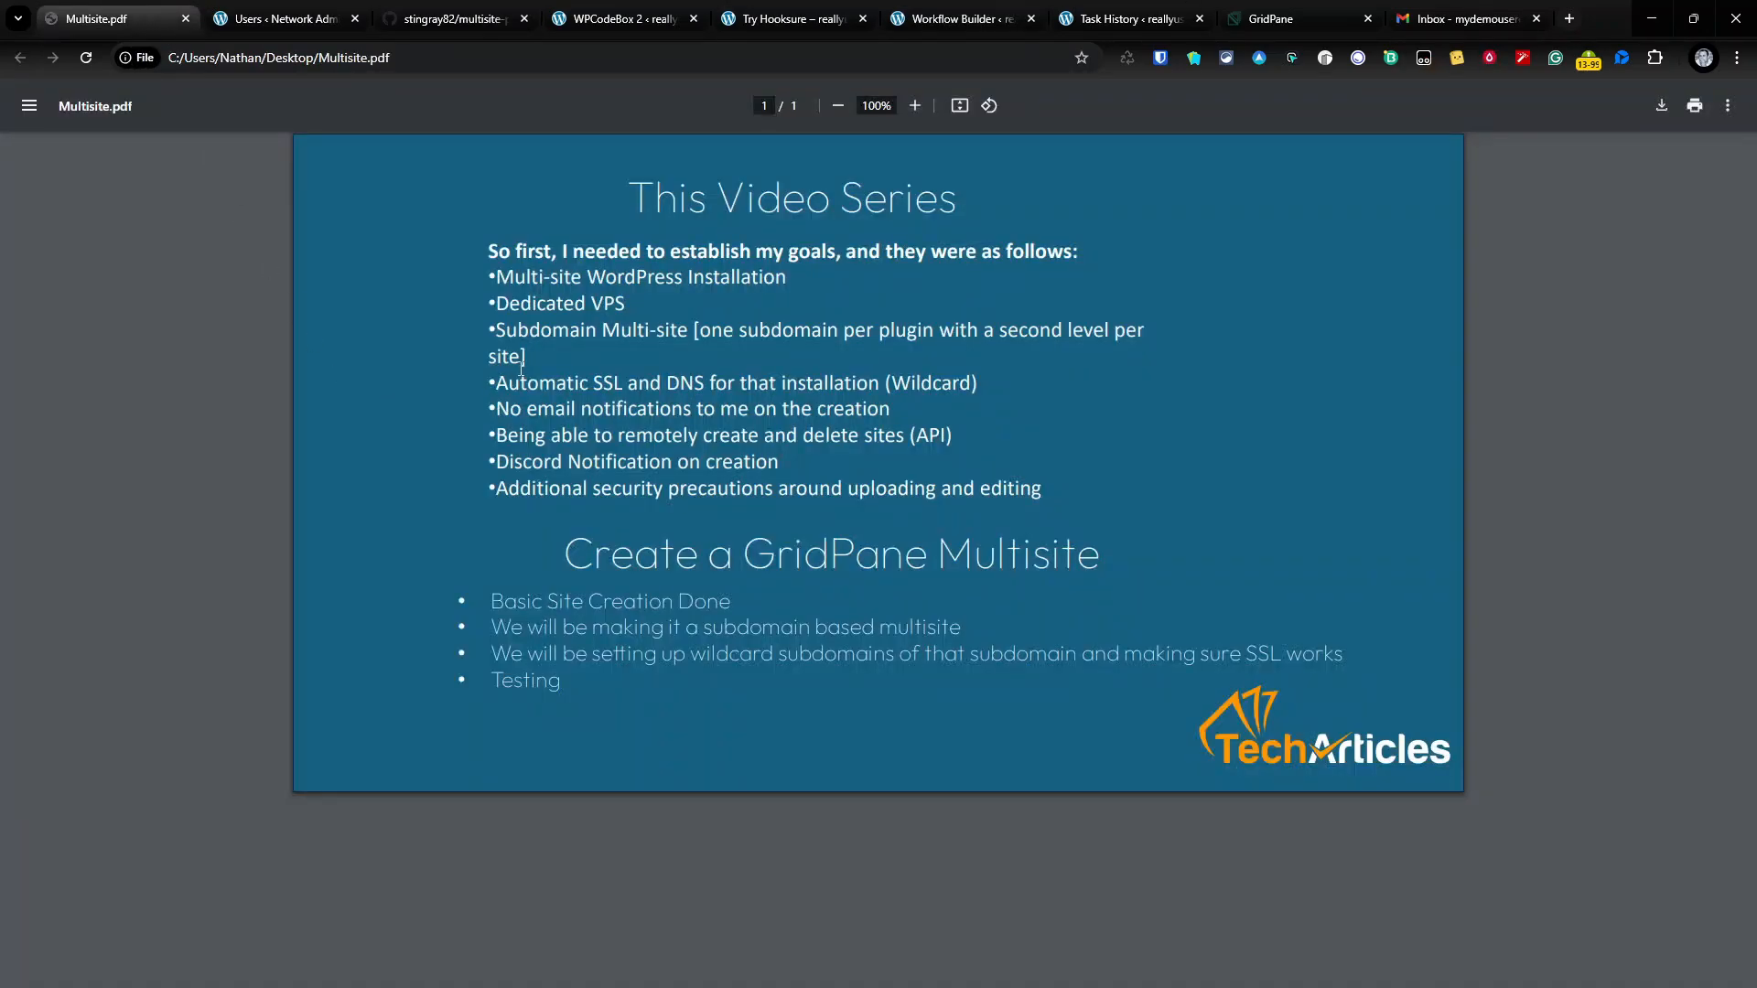